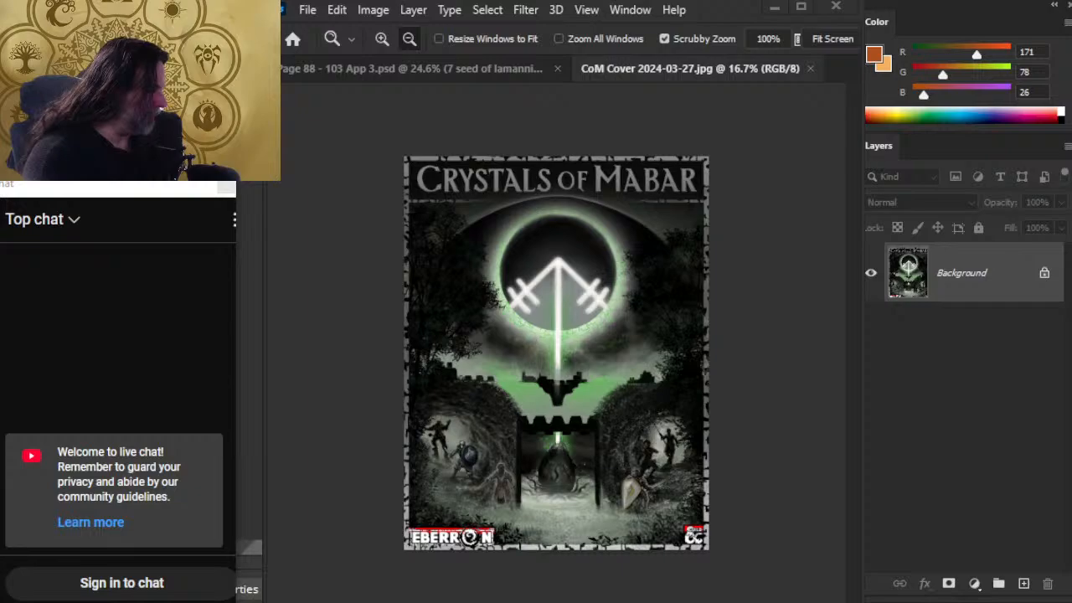
- Switch to the YouTube page of Eberron Art Stream ep 440 and like the stream
left_click_drag(1057, 491, 1057, 472)
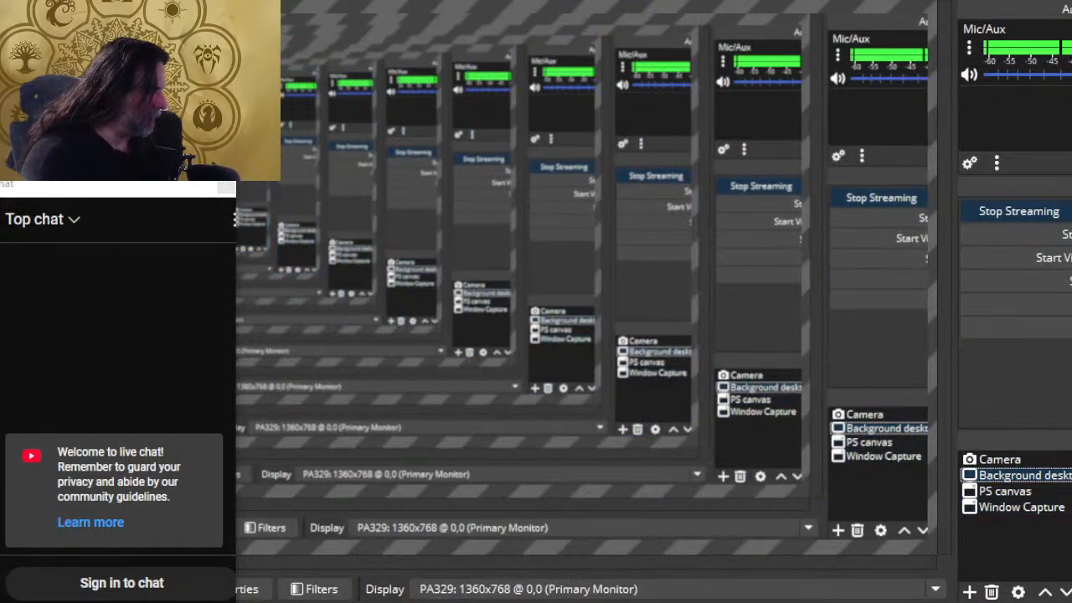
left_click(679, 601)
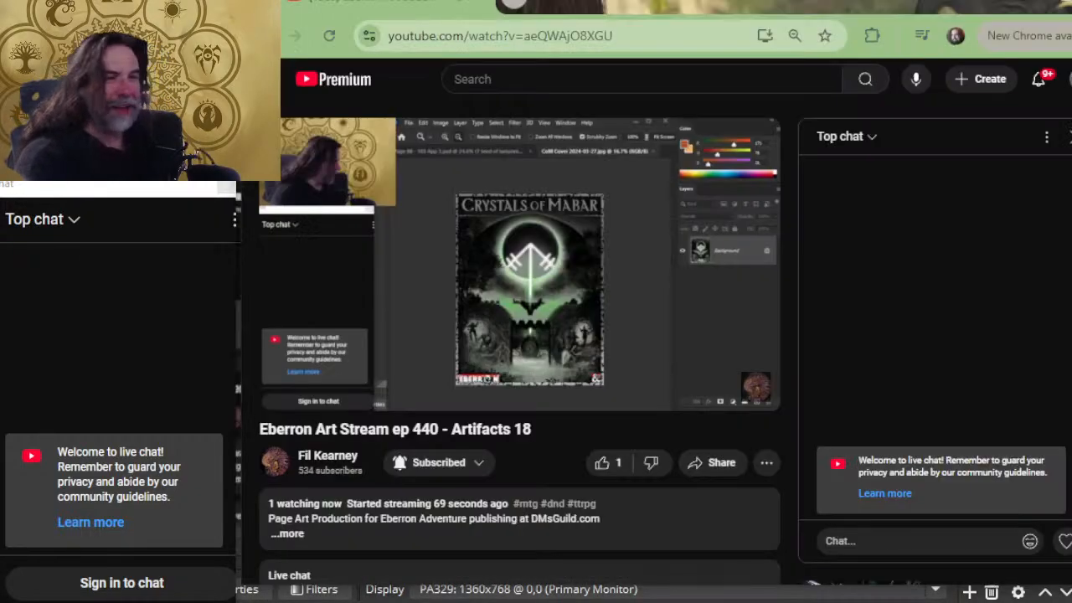
left_click(615, 470)
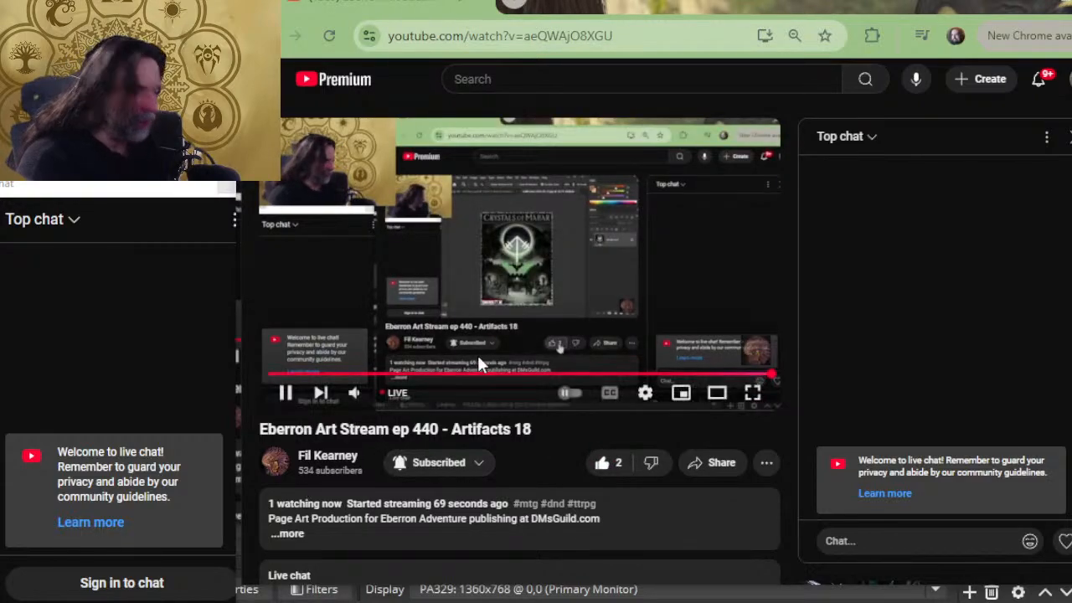
- Expand the stream's full description and look through its community and DMsGuild links
scroll(477, 355, "down", 3)
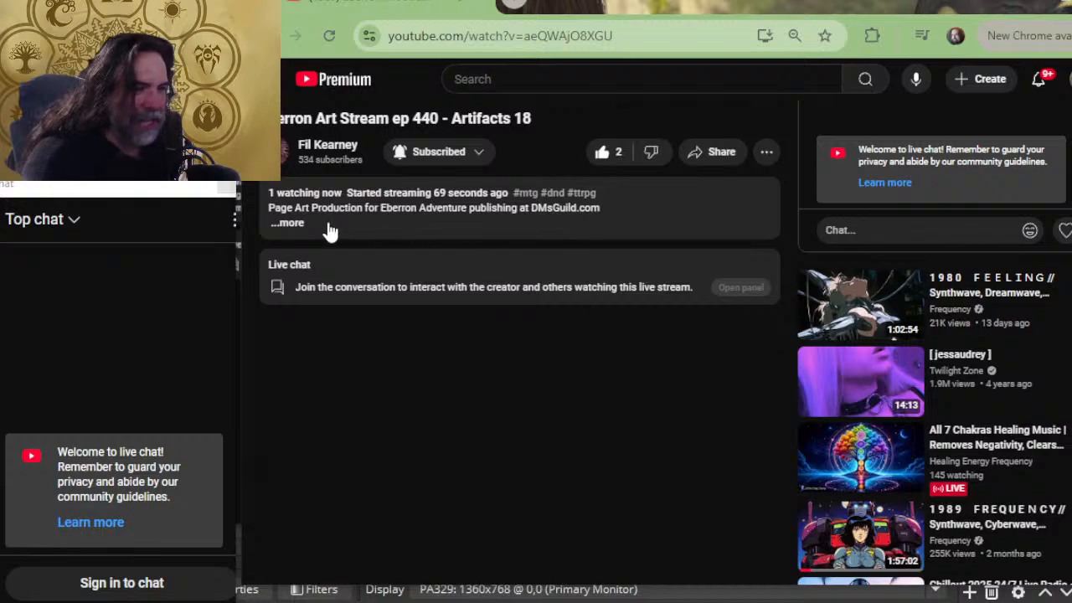
left_click(287, 223)
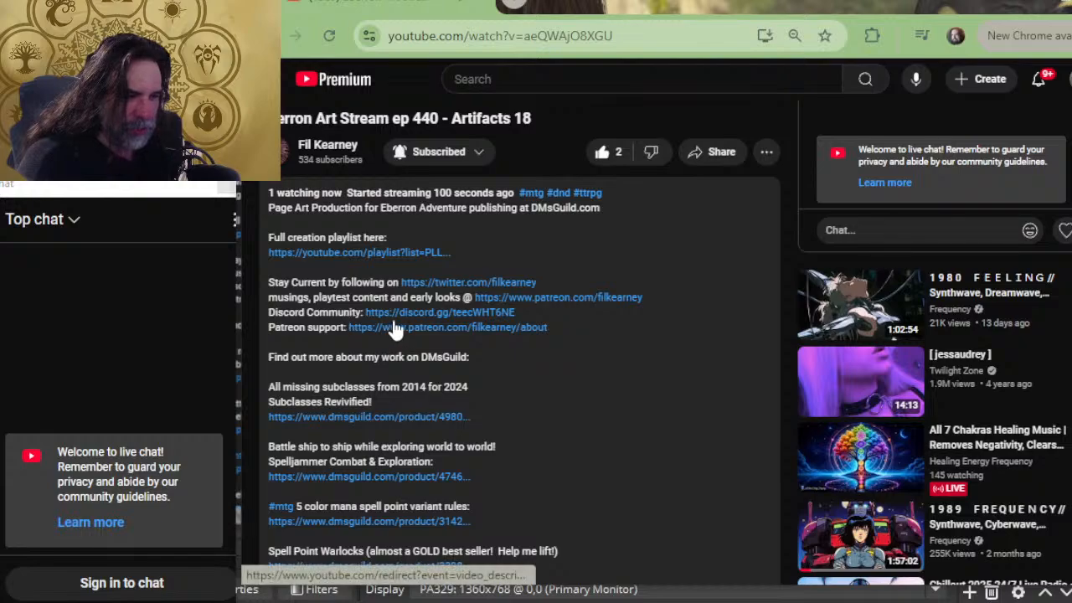
scroll(406, 276, "down", 4)
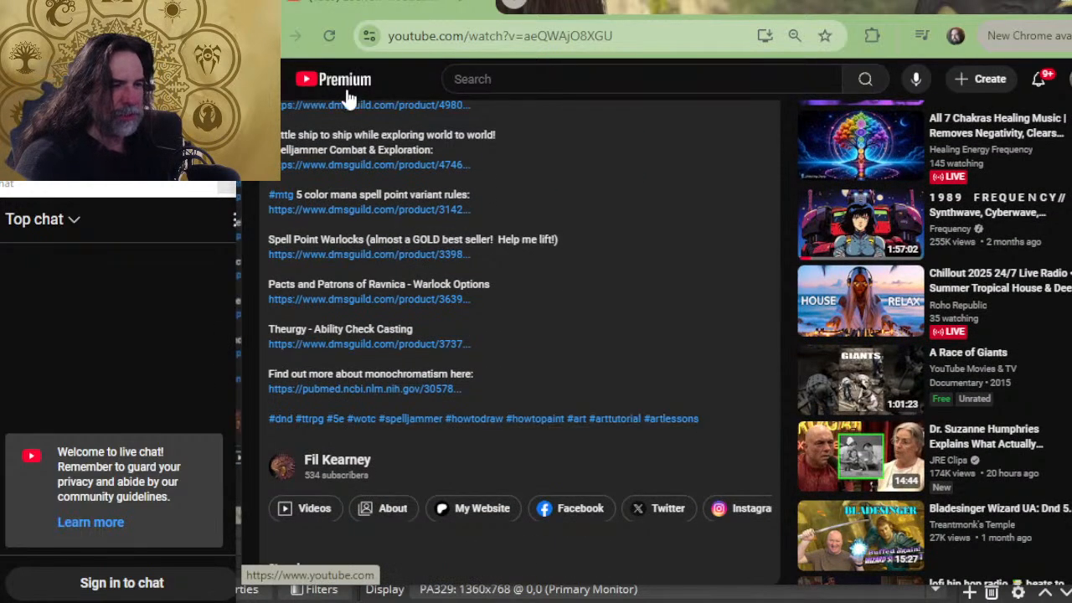
- Switch to Photoshop and close the CoM Cover 2024-03-27.jpg document
key("alt+Tab")
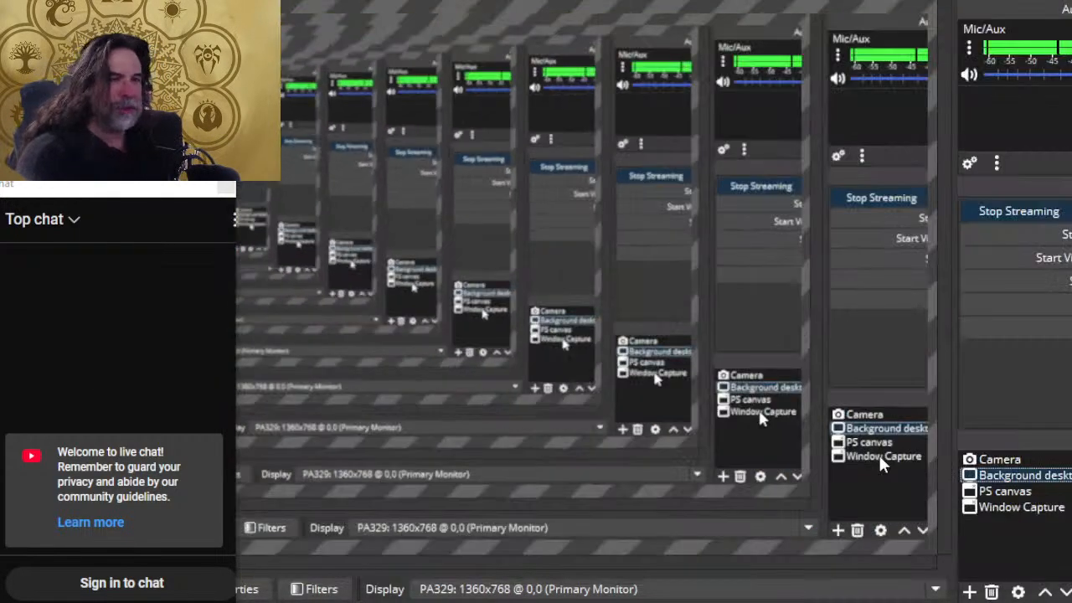
key("alt+Tab")
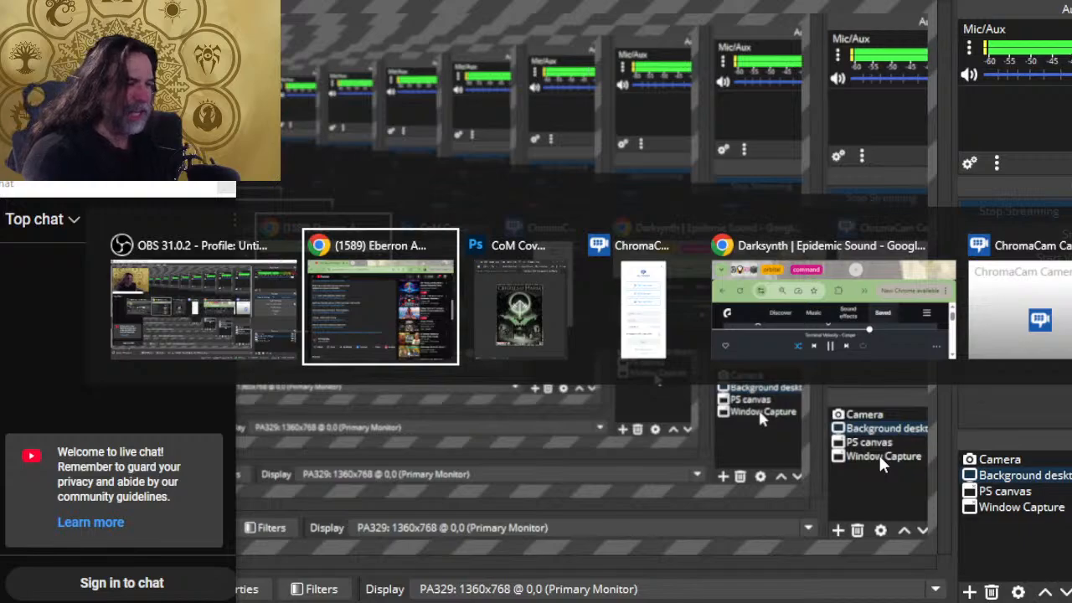
key("alt+Tab")
key("alt+Tab")
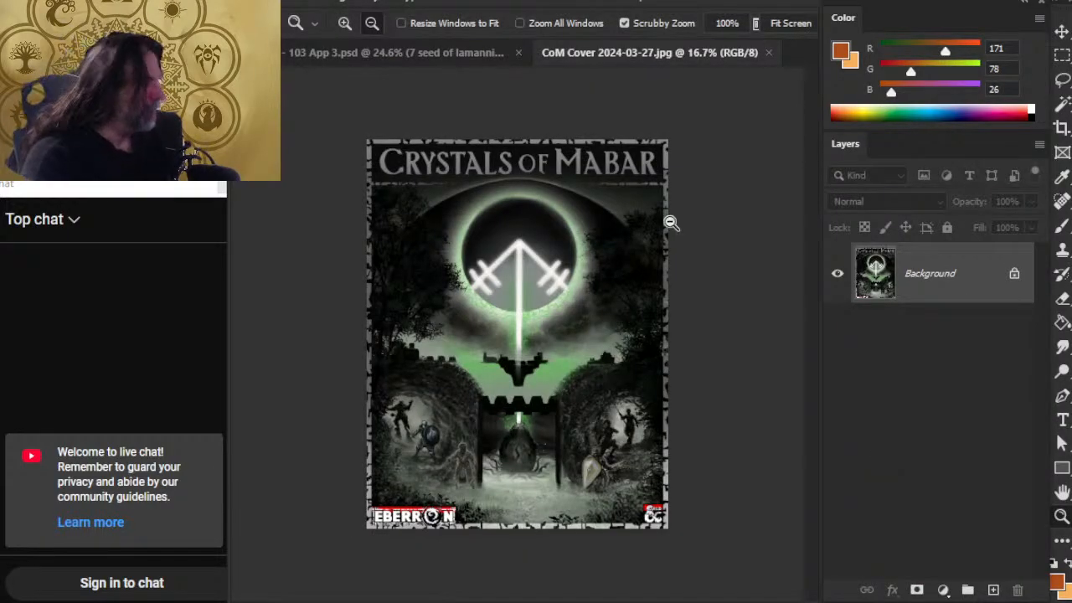
left_click(768, 52)
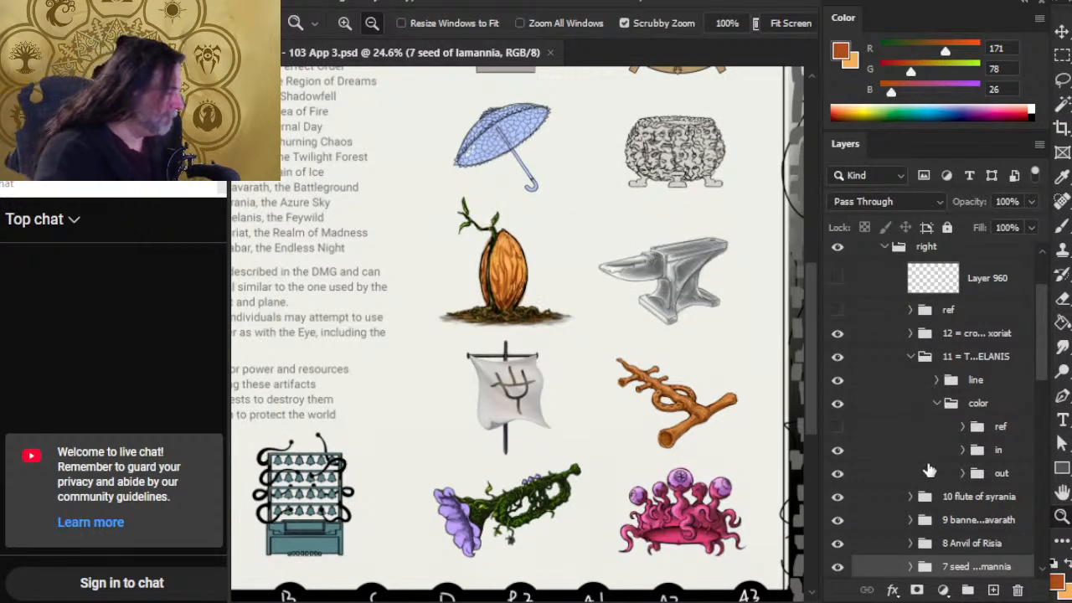
- Toggle the visibility of layer groups 11 and 7 to identify their artwork, and collapse group 11
scroll(1038, 368, "down", 2)
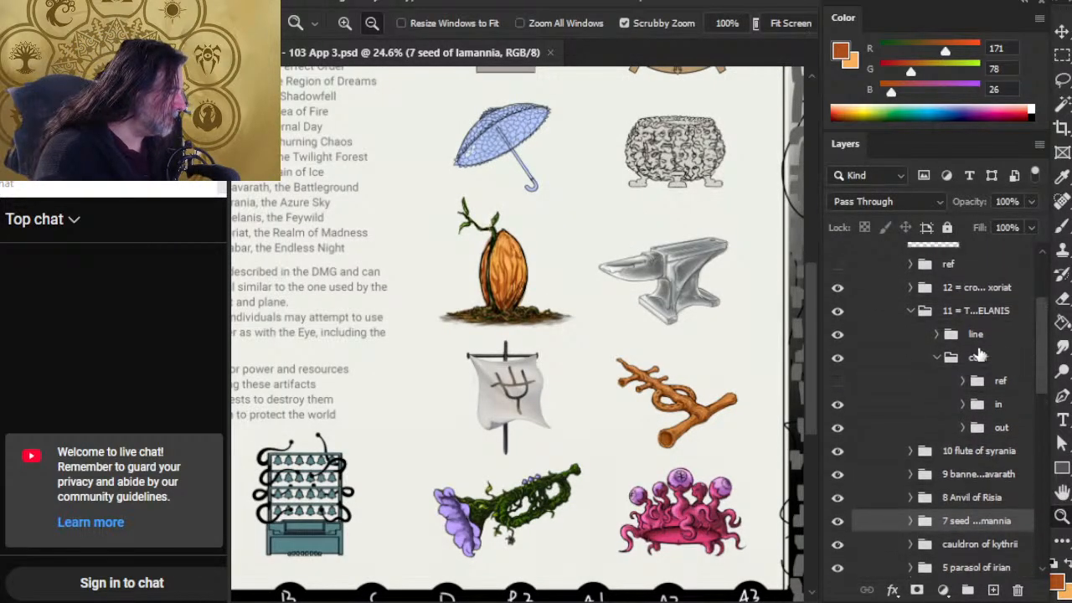
left_click(836, 315)
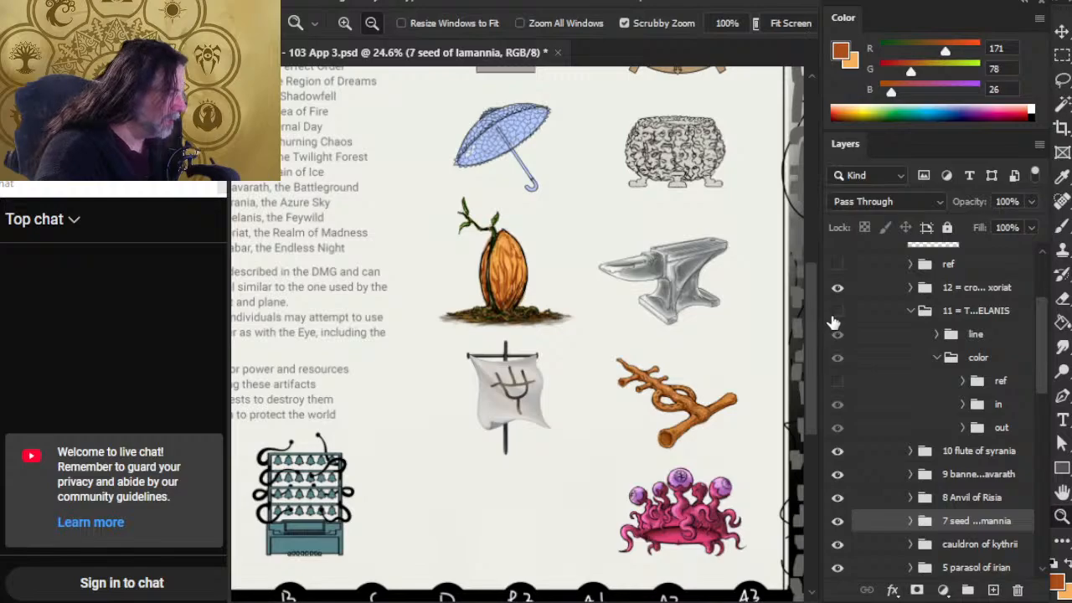
left_click(837, 315)
left_click(910, 311)
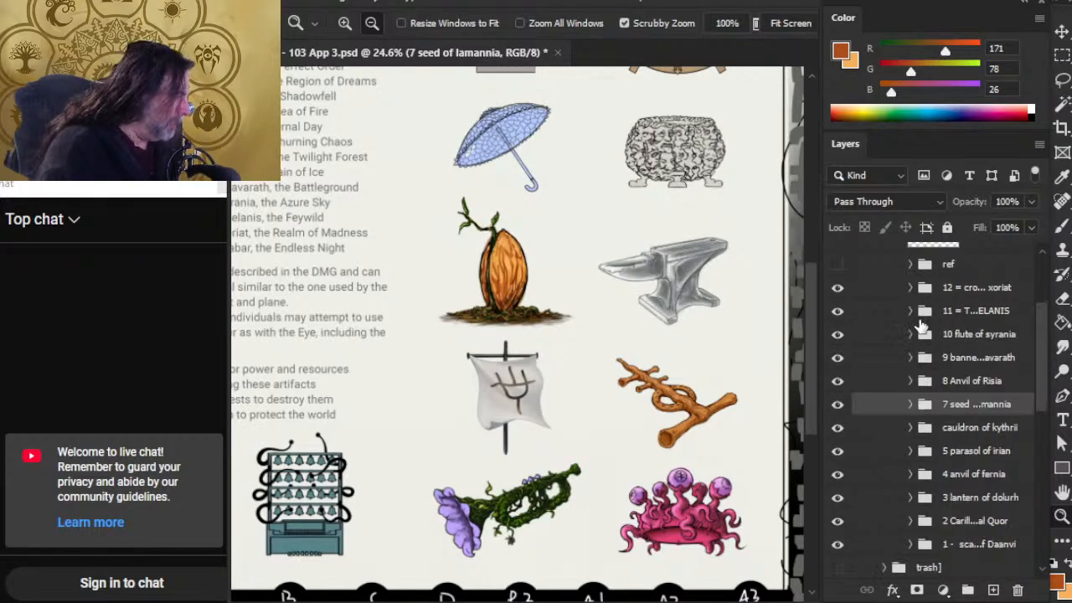
left_click(837, 405)
left_click(837, 405)
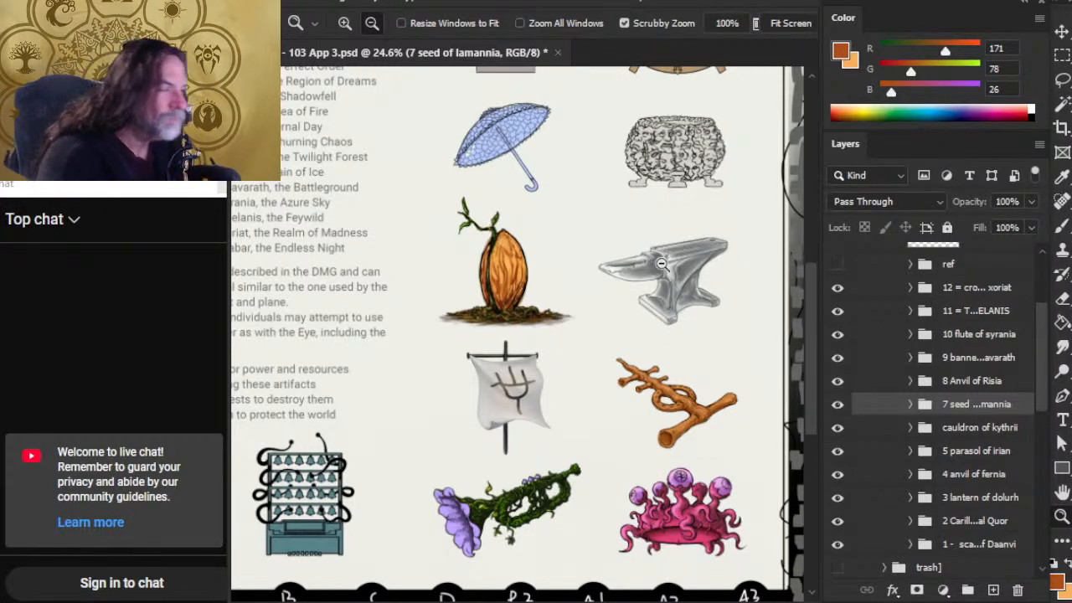
- Examine the anvil drawing, the Artifacts of the Planes list and the cauldron drawing on the page
left_click_drag(687, 283, 741, 318)
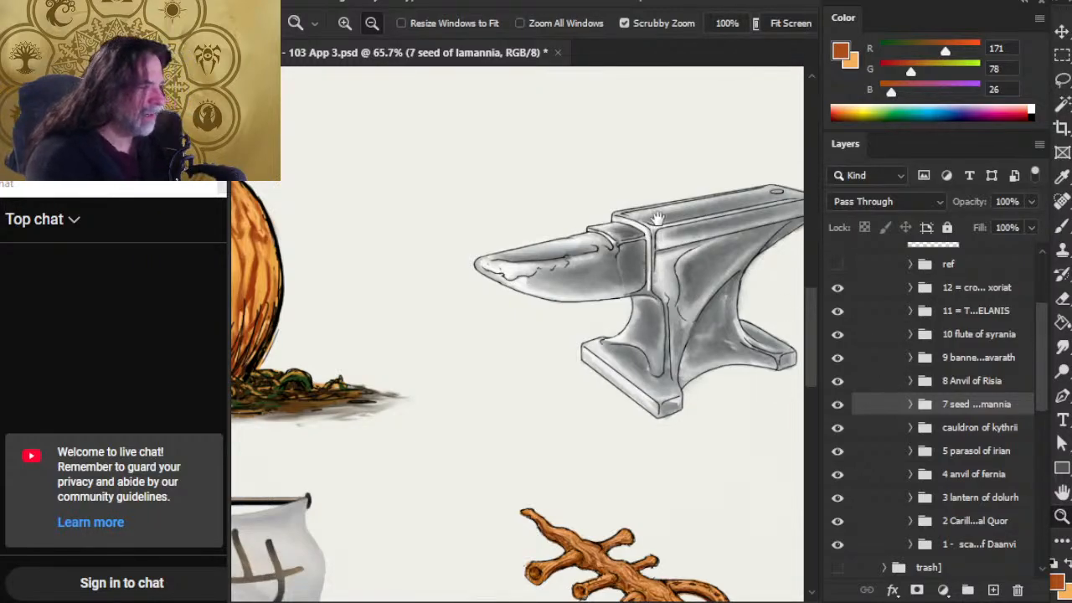
left_click_drag(659, 183, 571, 339)
left_click_drag(653, 359, 605, 341)
left_click_drag(639, 277, 598, 318)
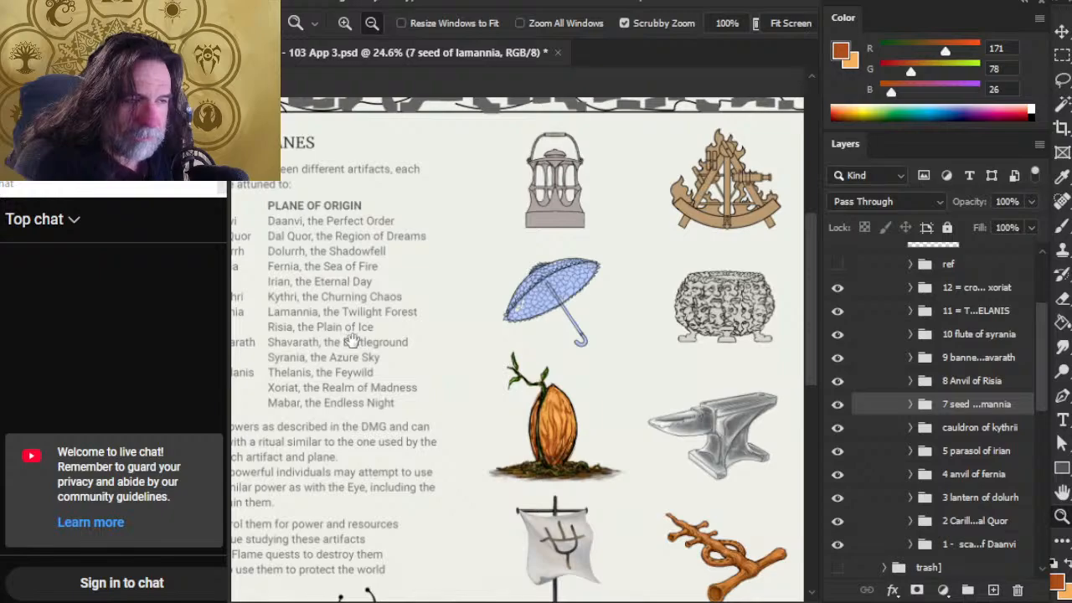
left_click_drag(352, 340, 530, 360)
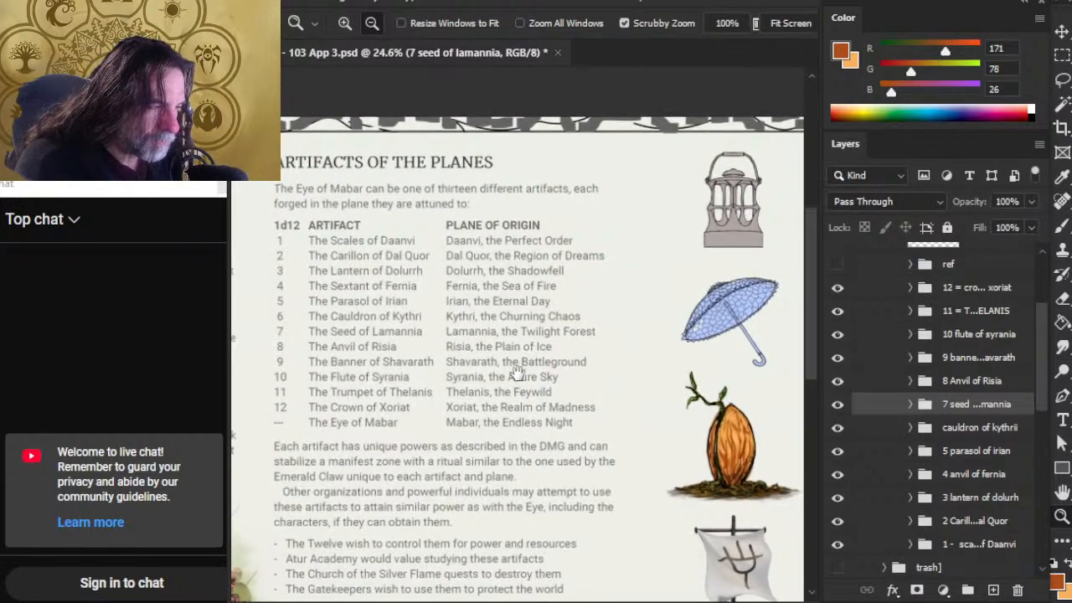
left_click_drag(562, 425, 396, 411)
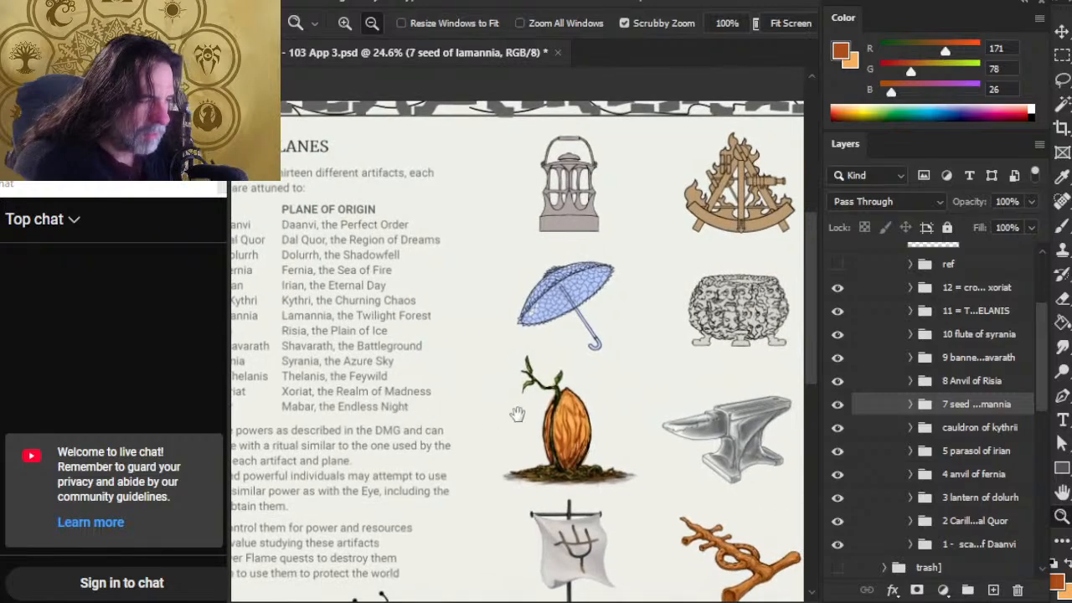
left_click_drag(675, 423, 848, 411)
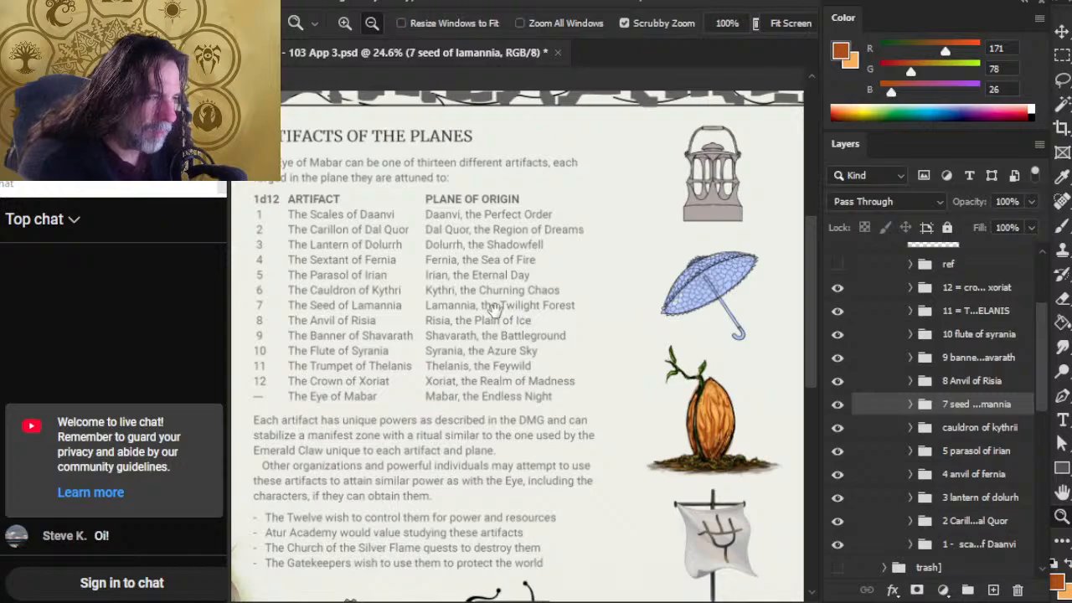
left_click_drag(567, 390, 356, 418)
left_click_drag(655, 358, 519, 313)
left_click_drag(523, 241, 592, 269)
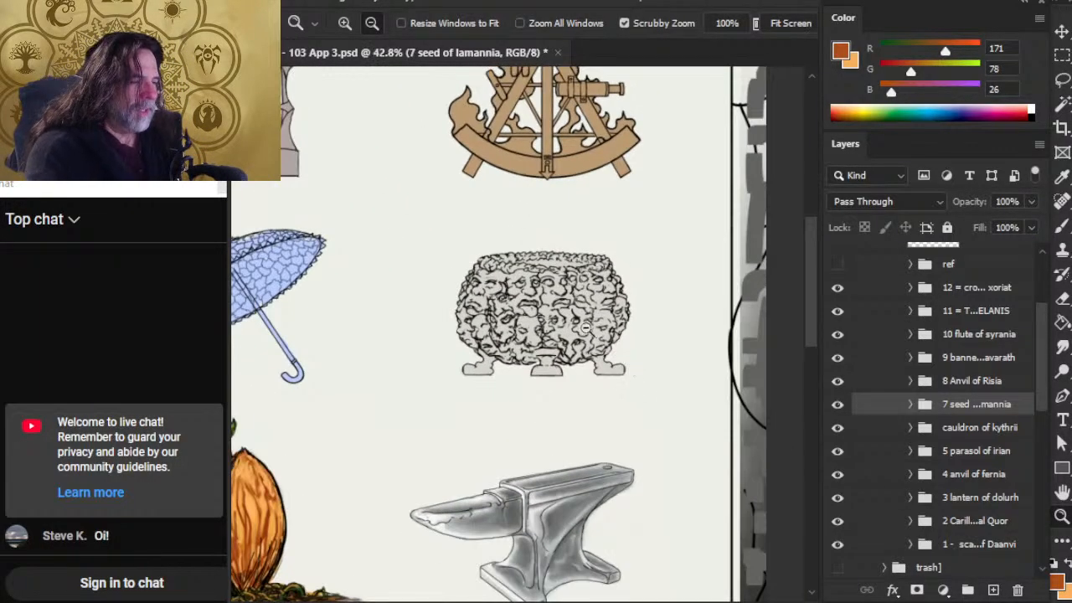
left_click_drag(586, 308, 615, 361)
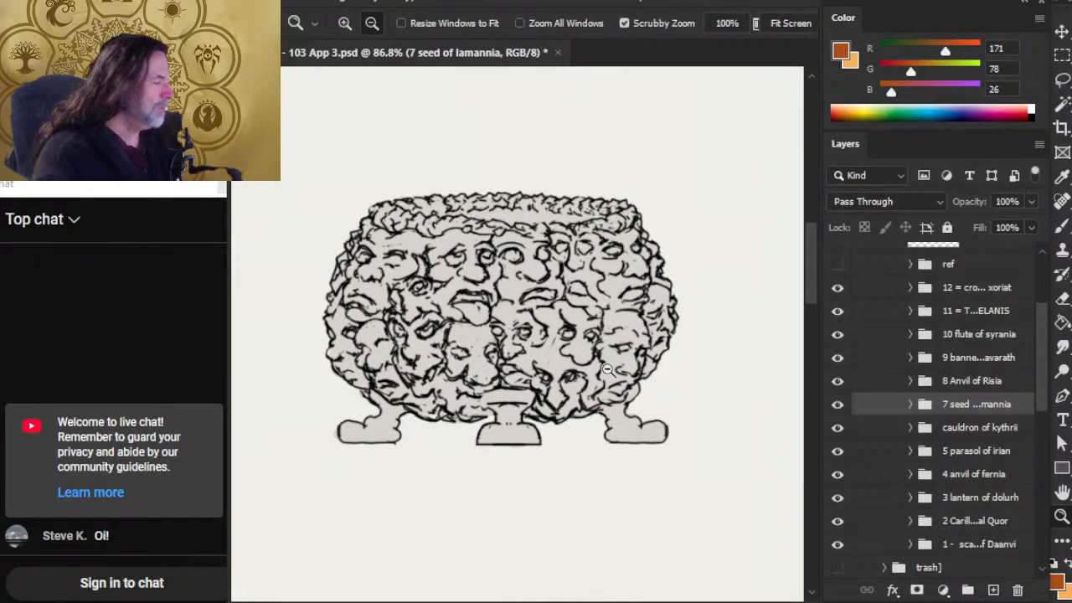
- Check the contents of the 7 seed and cauldron of kythrii groups by toggling their visibility
left_click(910, 403)
left_click(838, 406)
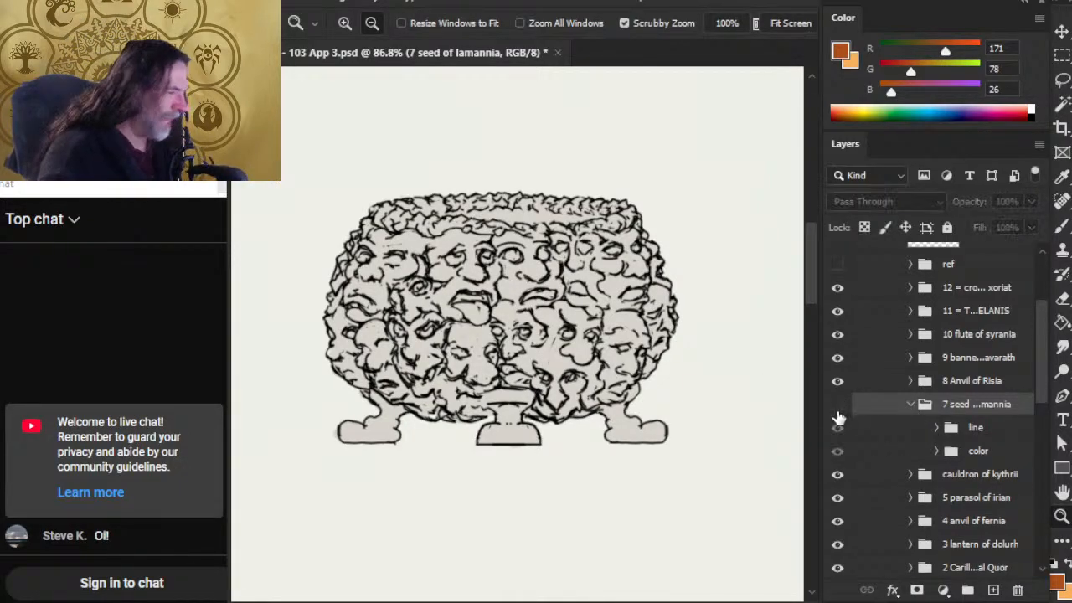
left_click(837, 410)
left_click(910, 403)
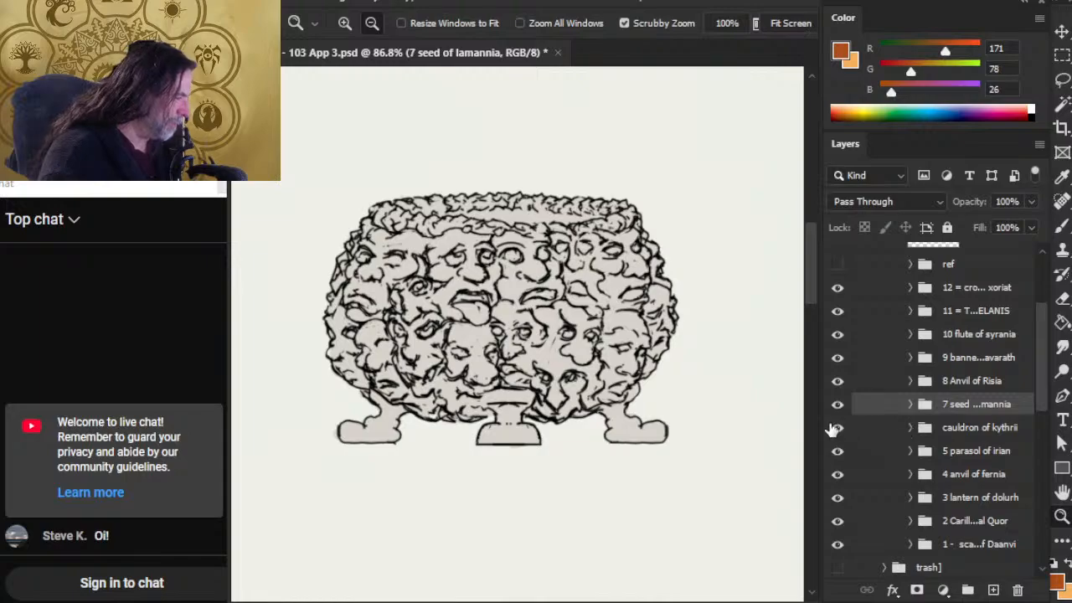
left_click(837, 427)
left_click(837, 427)
- Expand the cauldron of kythrii group and show the horse figurine photo in its color ref group
left_click(915, 429)
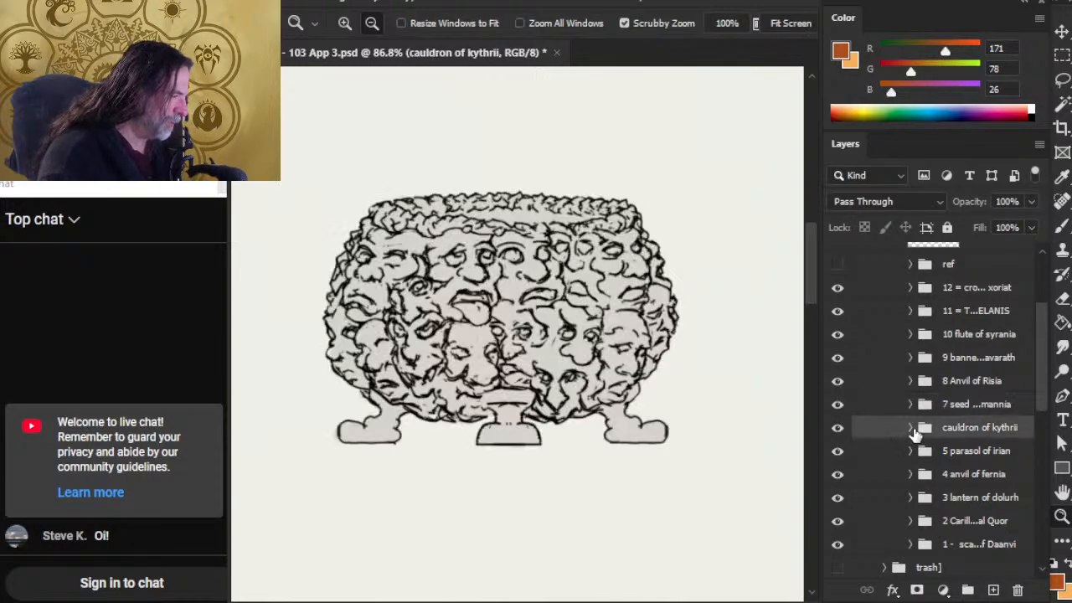
left_click(910, 428)
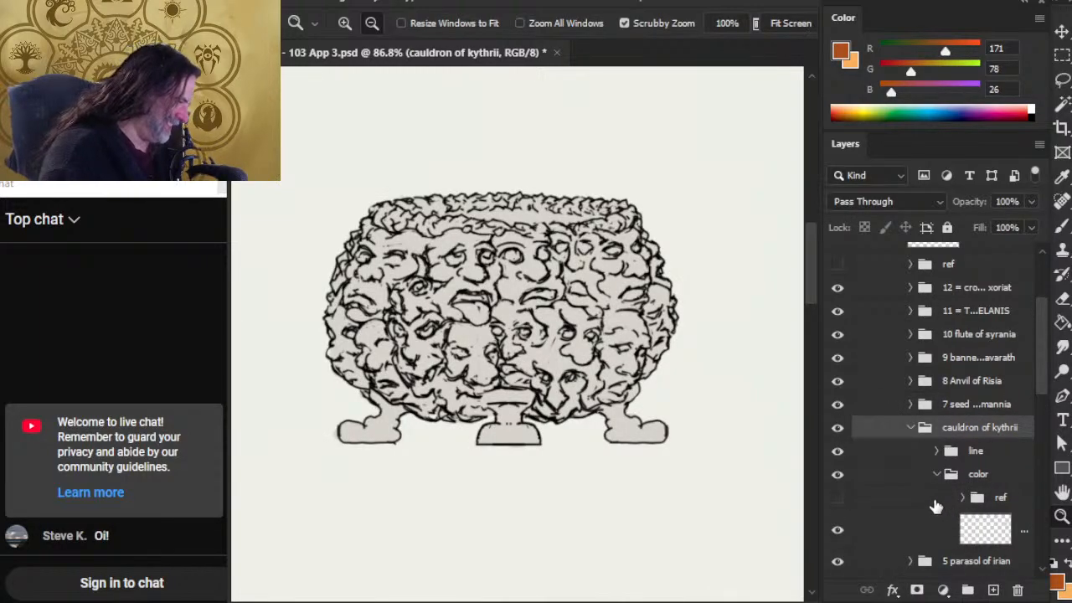
left_click(836, 503)
left_click_drag(591, 352, 459, 333)
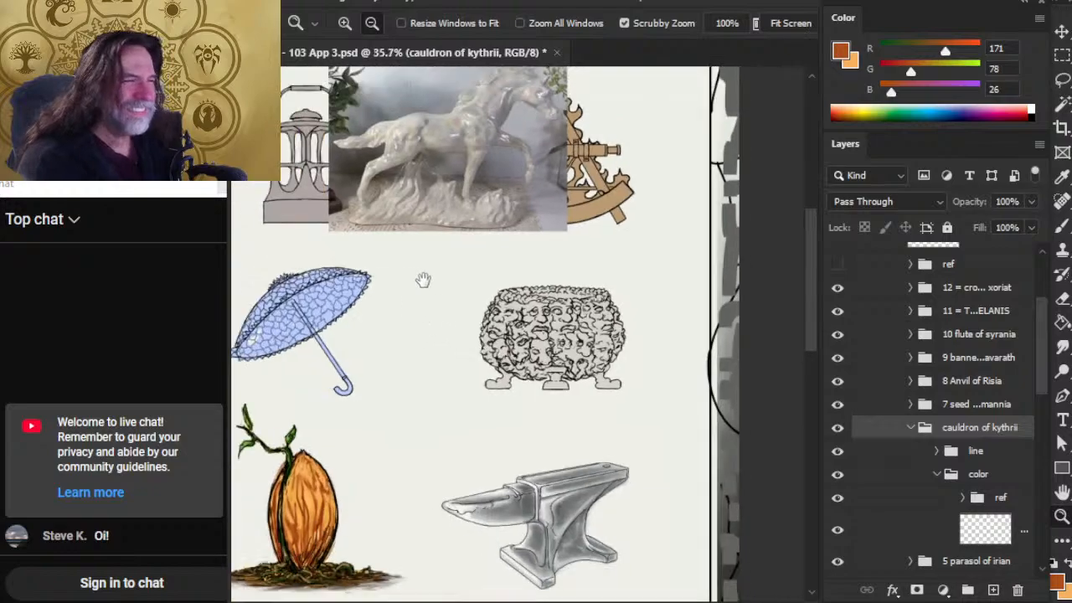
left_click_drag(424, 280, 452, 380)
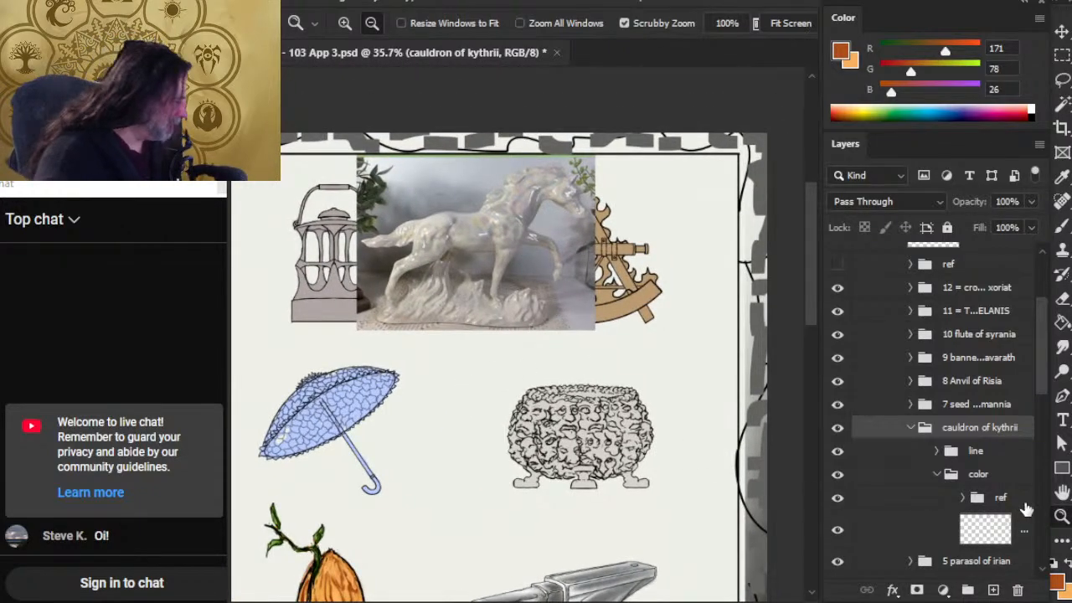
- Add a new empty layer above the cauldron's base fill layer, checking the base fill by toggling its visibility
left_click(878, 534)
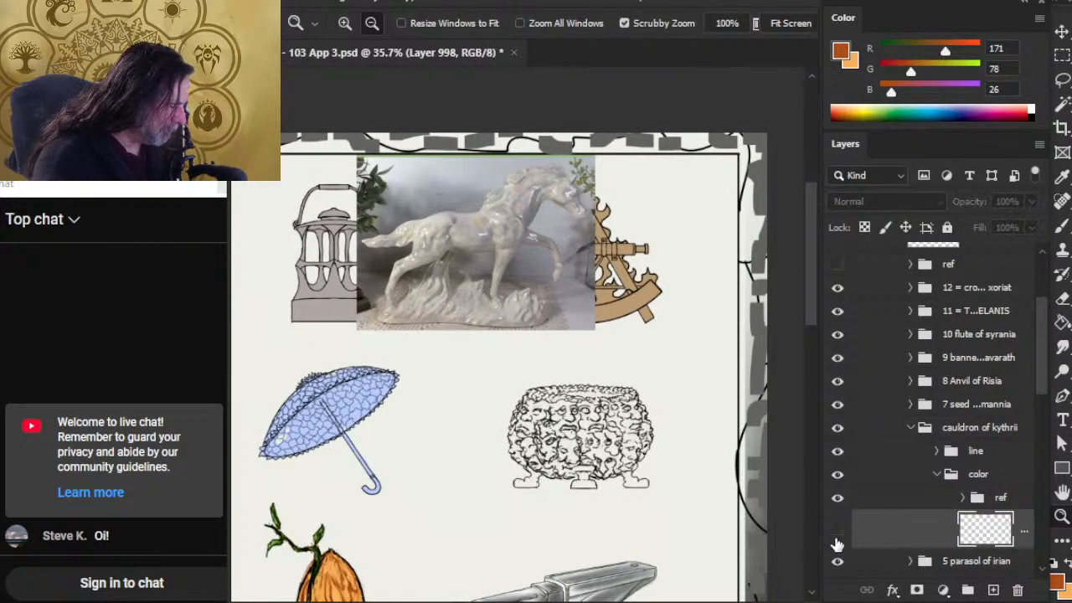
left_click(993, 590)
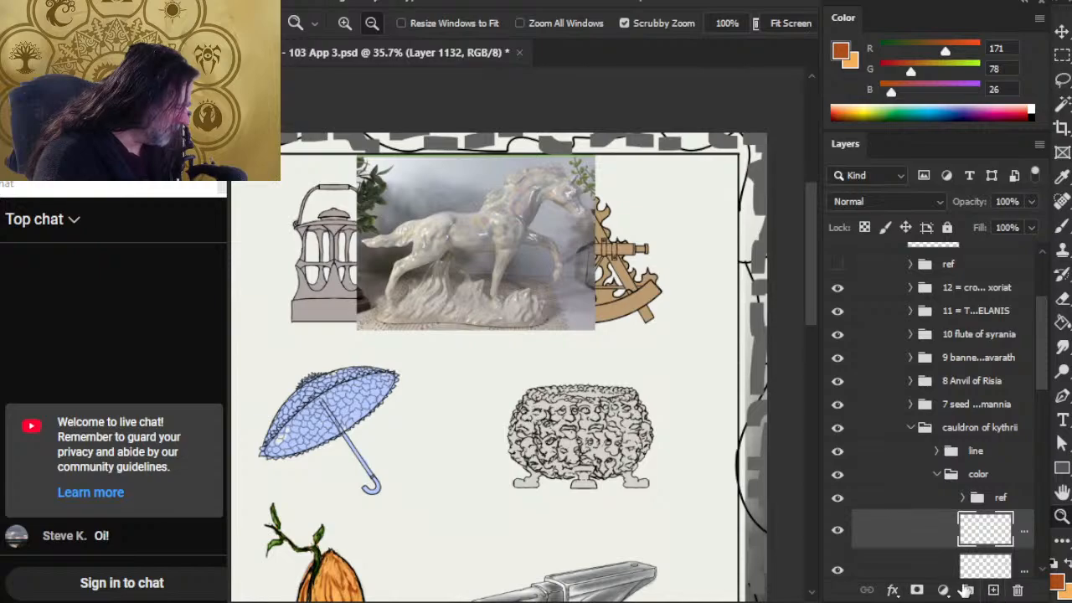
left_click_drag(1042, 387, 1042, 410)
left_click(837, 498)
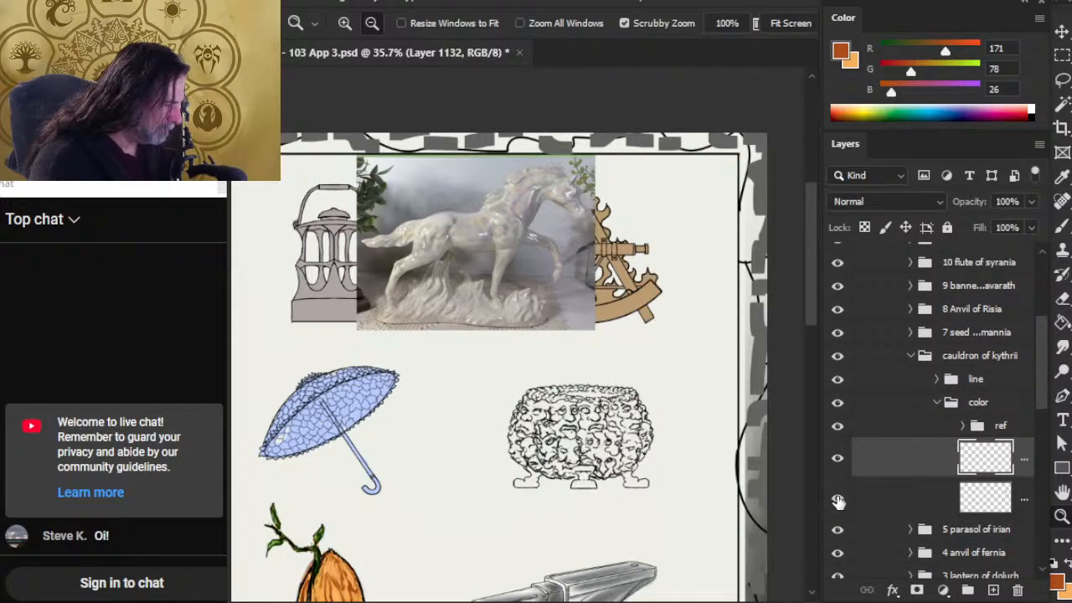
left_click(837, 498)
- Sample a dark brown shadow colour, RGB 93, 83, 62, from beneath the horse figurine for the brush
left_click_drag(436, 244, 548, 259)
key("b")
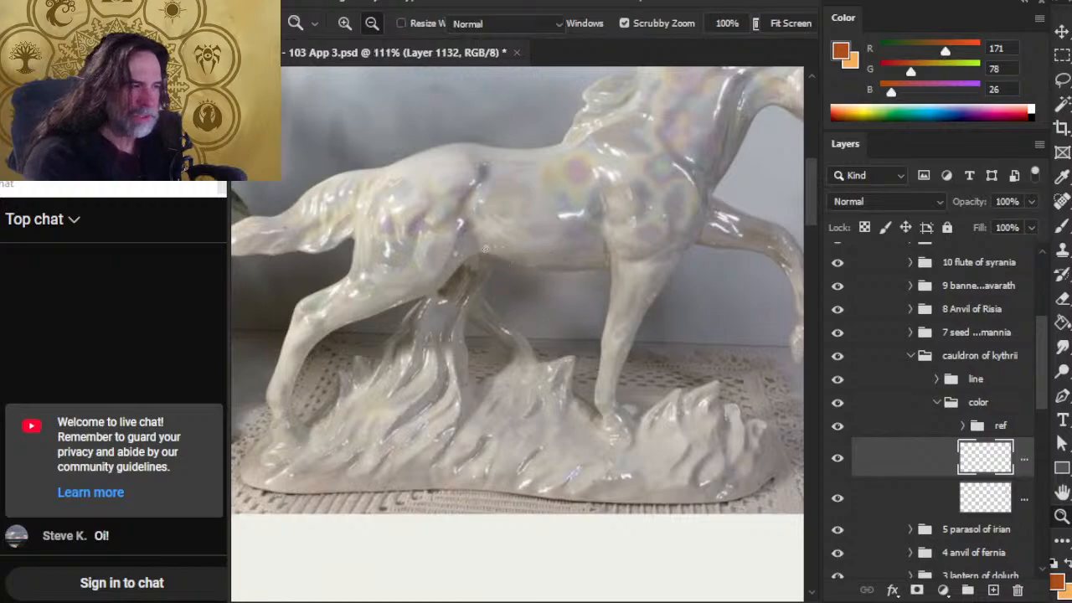
left_click(462, 268, "alt")
left_click_drag(456, 277, 452, 287)
- Paint dark brown shadow along the cauldron's lower left underside with a small brush, from the outer edge towards the middle foot
left_click_drag(652, 397, 509, 366)
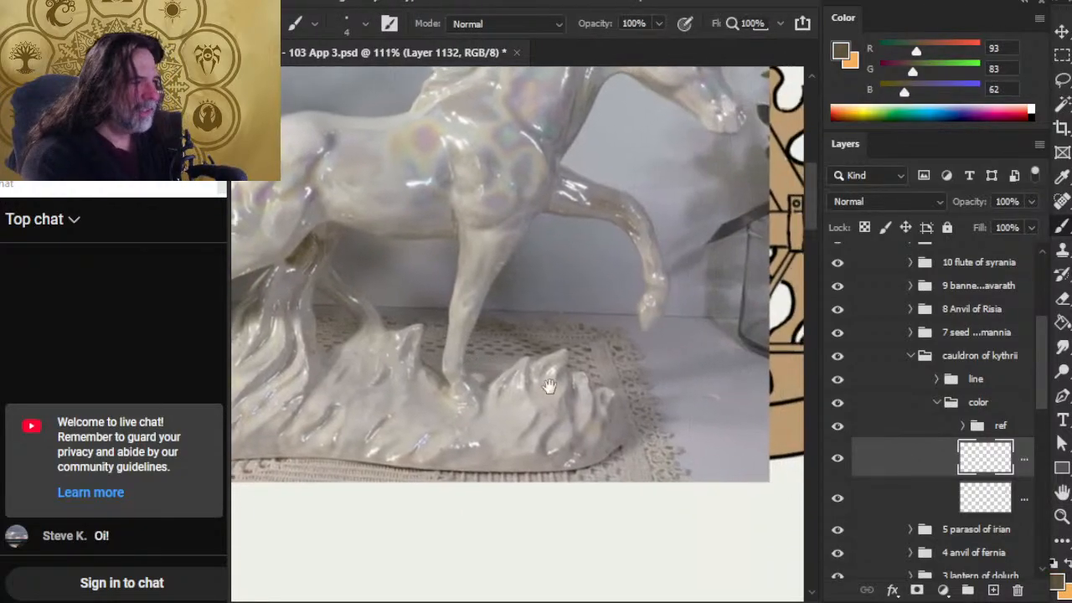
left_click_drag(634, 435, 536, 426)
left_click_drag(641, 437, 476, 225)
left_click_drag(469, 403, 516, 400)
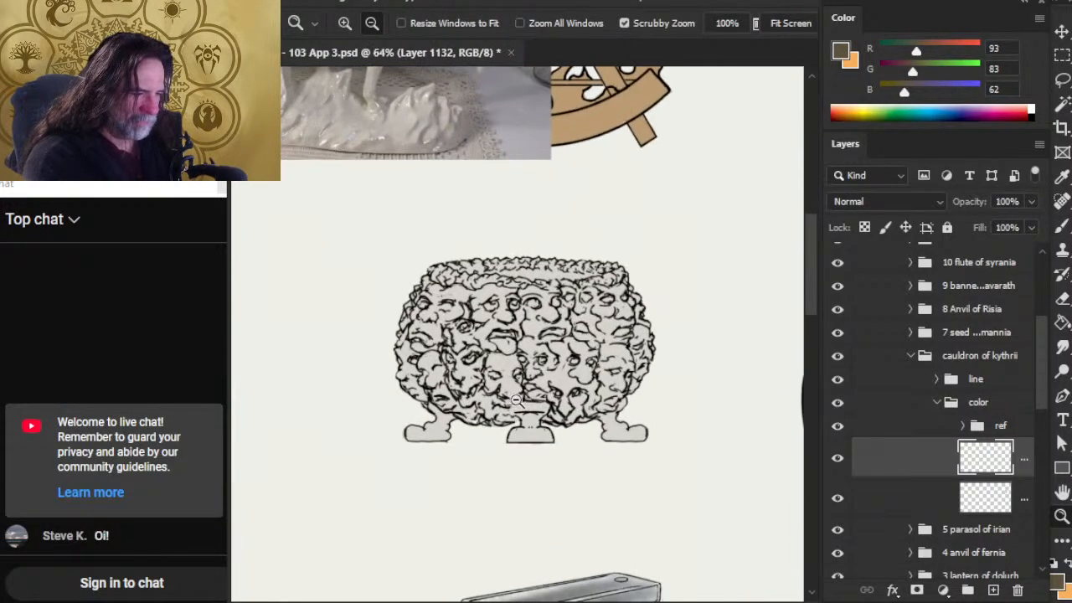
key("b")
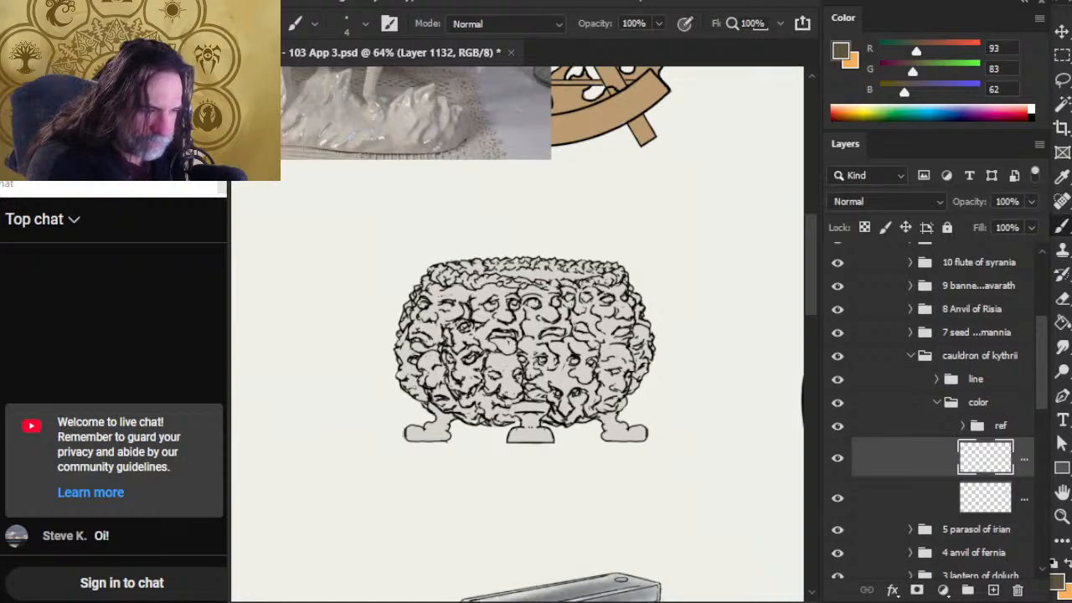
key("bracketleft")
mouse_move(407, 381)
left_mouse_down()
mouse_move(423, 398)
mouse_move(406, 385)
mouse_move(428, 385)
mouse_move(442, 420)
mouse_move(484, 422)
mouse_move(462, 397)
mouse_move(506, 417)
mouse_move(504, 406)
left_mouse_up()
left_click_drag(407, 387, 413, 380)
mouse_move(498, 430)
left_mouse_down()
mouse_move(515, 417)
mouse_move(519, 432)
left_mouse_up()
- Erase shadow overspill below the cauldron and extend the dark brown onto the left leg and middle leg with a 7 px brush
key("e")
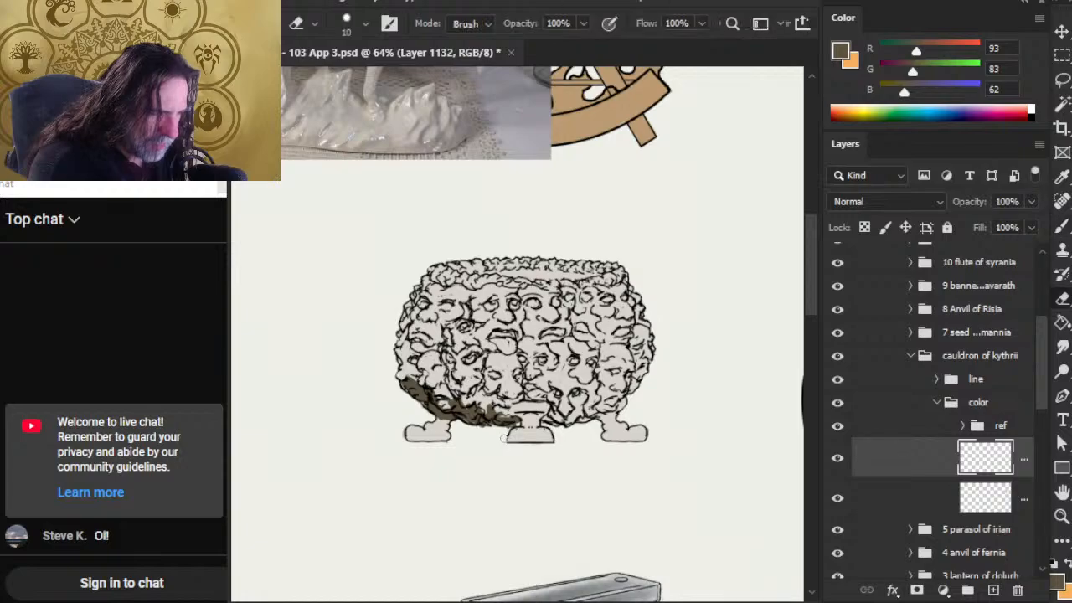
key("b")
key("b")
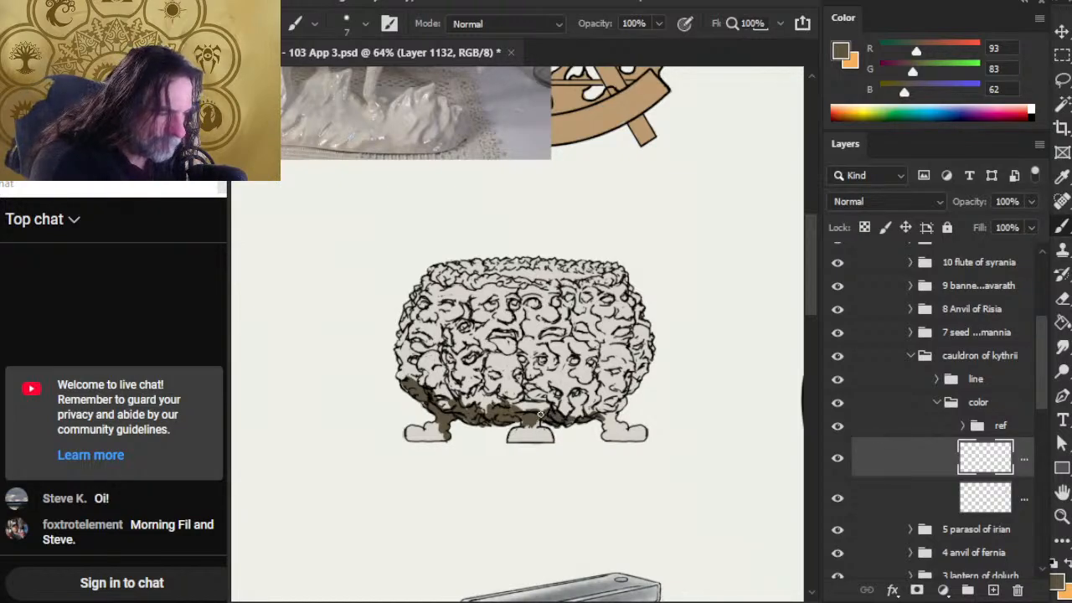
- Examine the page's table of planar artifacts and their planes of origin, including the Cauldron of Kythri entry
key("z")
left_click_drag(580, 425, 494, 414)
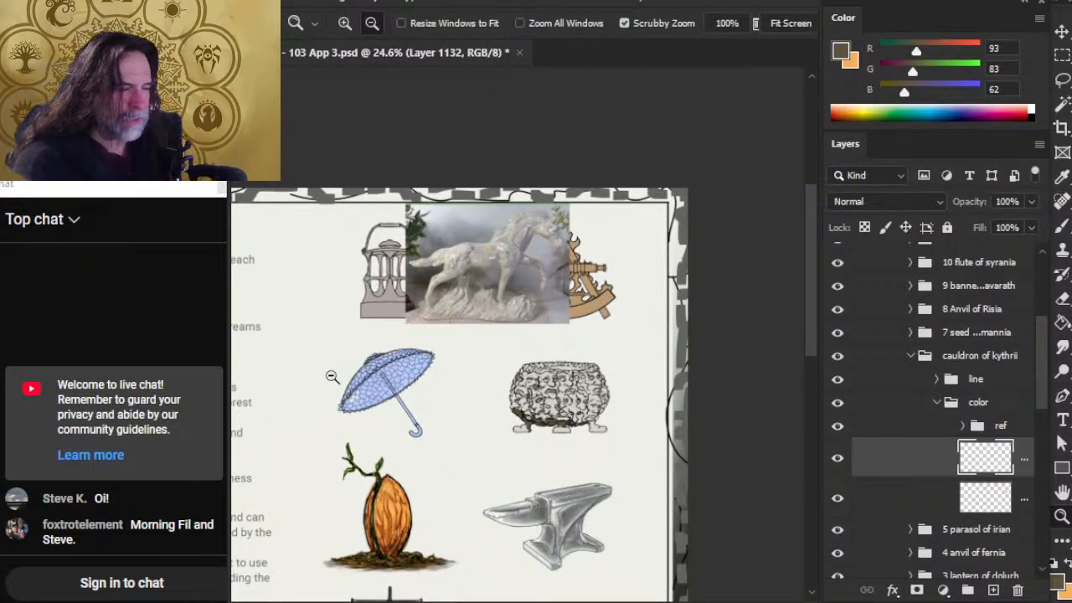
left_click_drag(333, 376, 583, 374)
mouse_move(462, 384)
left_mouse_down()
mouse_move(557, 393)
mouse_move(658, 435)
left_mouse_up()
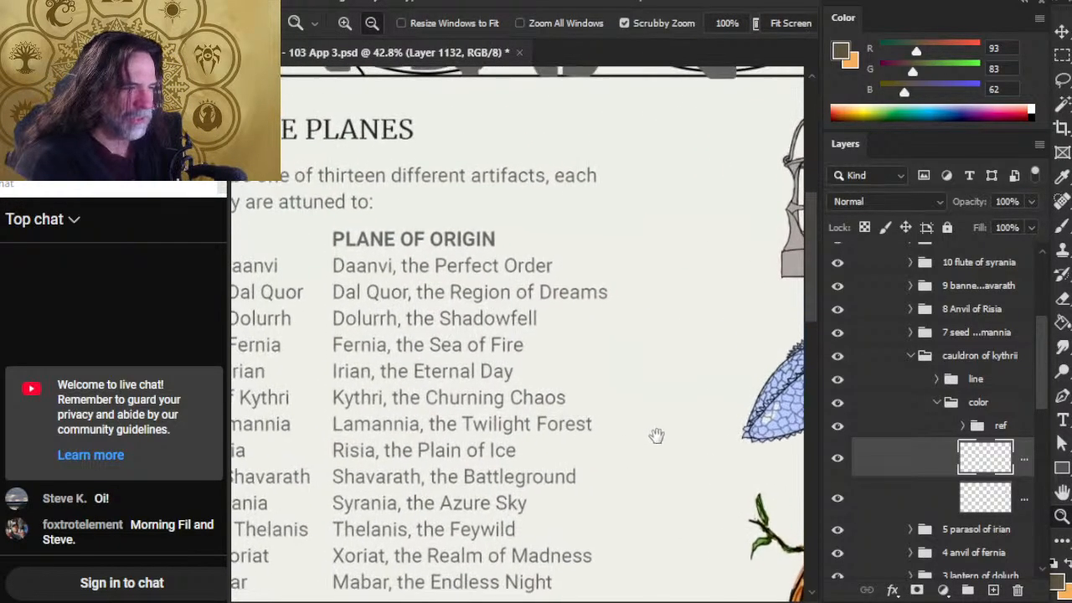
left_click_drag(655, 499, 720, 280)
left_click_drag(522, 358, 539, 446)
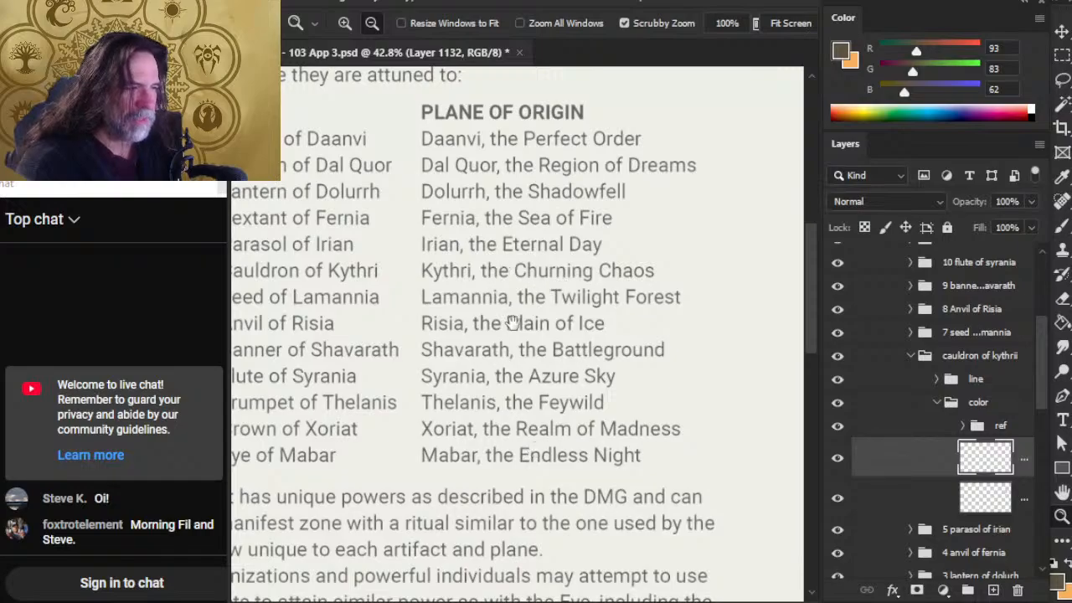
left_click_drag(503, 318, 323, 318)
left_click_drag(530, 283, 402, 368)
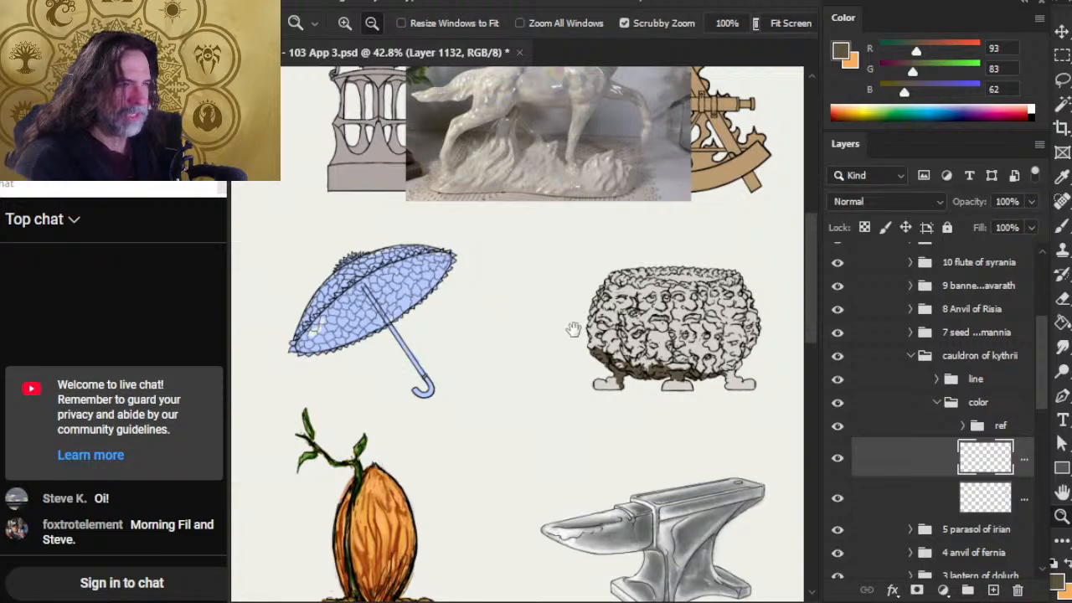
- Paint dark brown shadow along the cauldron's lower right underside and down the right leg, erasing the overspill
left_click_drag(644, 358, 514, 352)
left_click_drag(570, 334, 629, 361)
key("b")
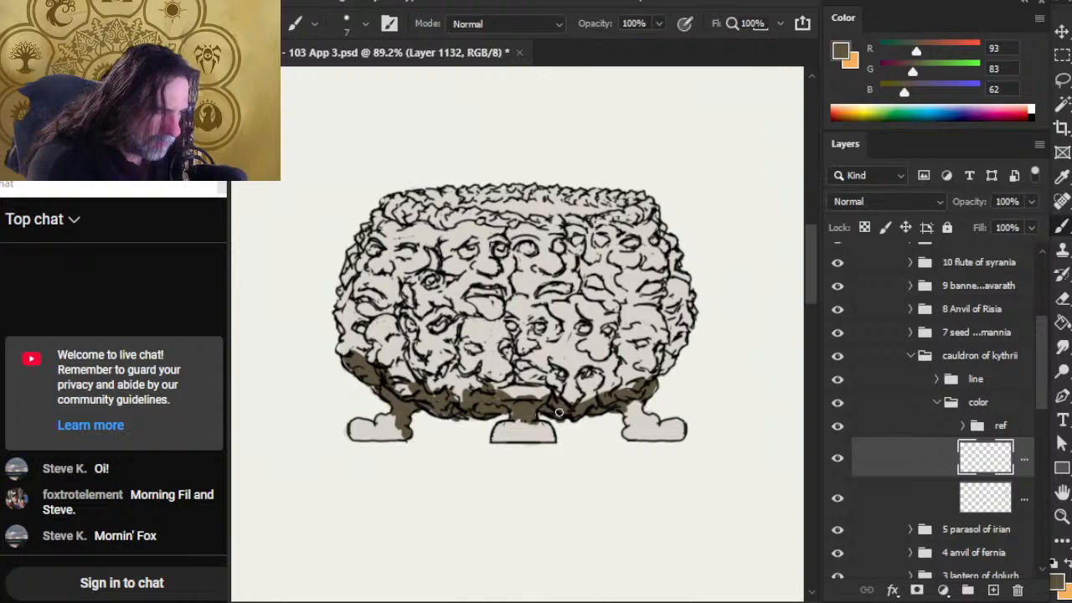
key("e")
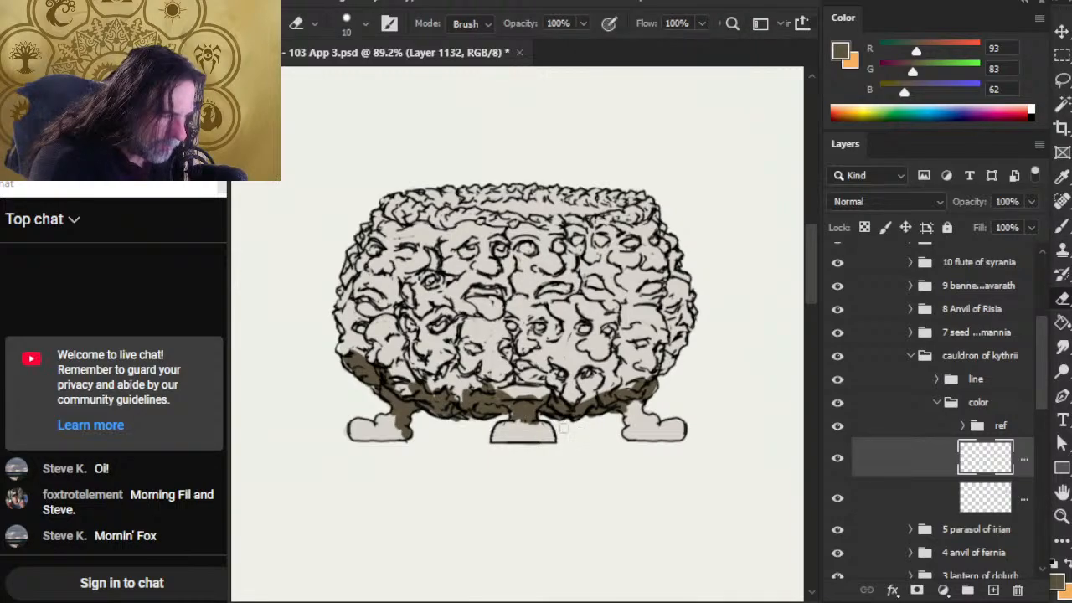
key("b")
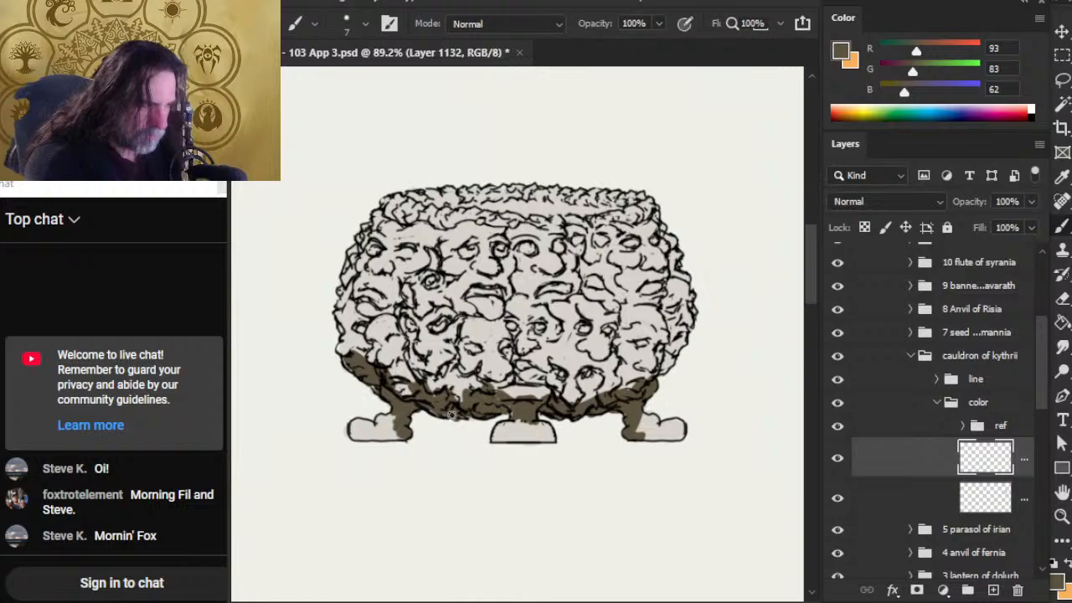
- Smudge the shadow up over the cauldron's lower left side using the cloud chalk z1 brush at 30 px and 60% strength
key("r")
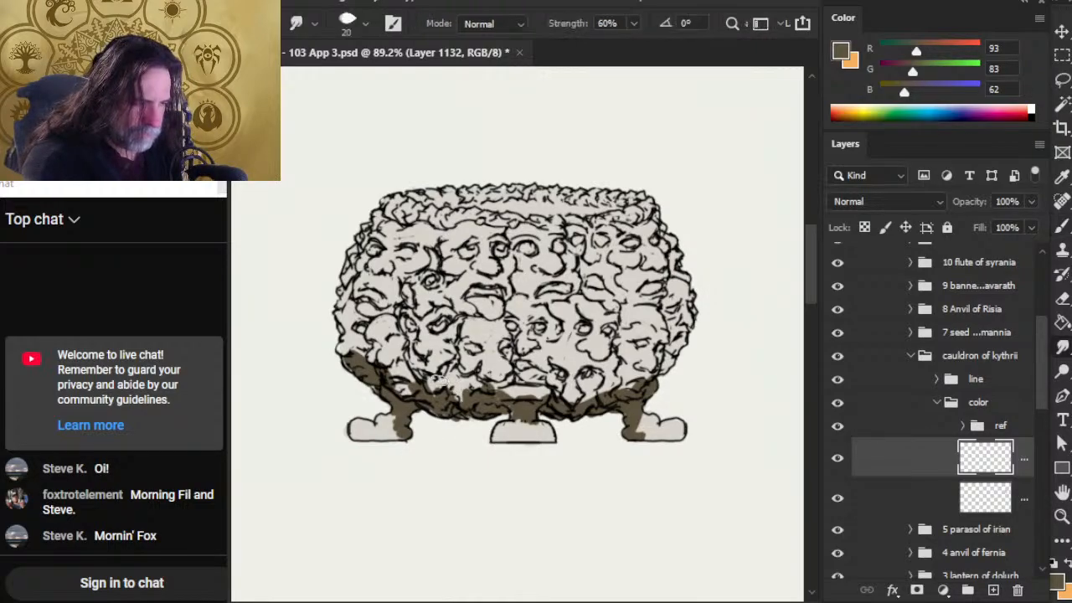
mouse_move(425, 392)
left_mouse_down()
mouse_move(386, 335)
mouse_move(405, 368)
left_mouse_up()
right_click(480, 364)
left_click(595, 452)
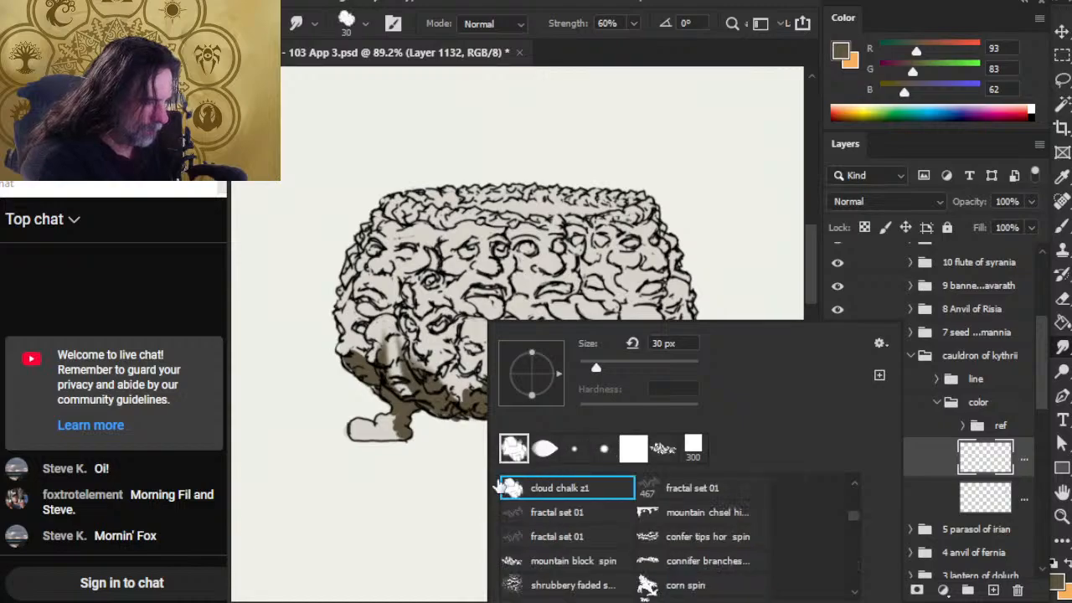
left_click(365, 453)
mouse_move(395, 389)
left_mouse_down()
mouse_move(401, 351)
mouse_move(434, 374)
mouse_move(376, 350)
mouse_move(366, 369)
mouse_move(360, 322)
mouse_move(377, 329)
mouse_move(347, 316)
left_mouse_up()
mouse_move(444, 385)
left_mouse_down()
mouse_move(400, 380)
mouse_move(426, 394)
mouse_move(402, 396)
mouse_move(390, 381)
mouse_move(352, 401)
left_mouse_up()
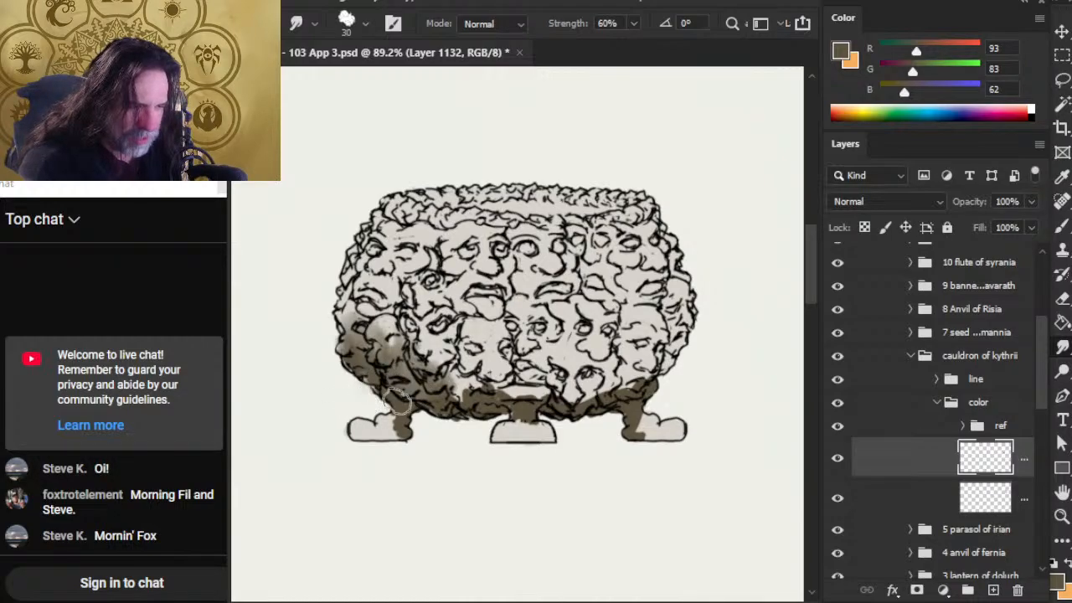
mouse_move(394, 371)
left_mouse_down()
mouse_move(368, 368)
mouse_move(408, 399)
left_mouse_up()
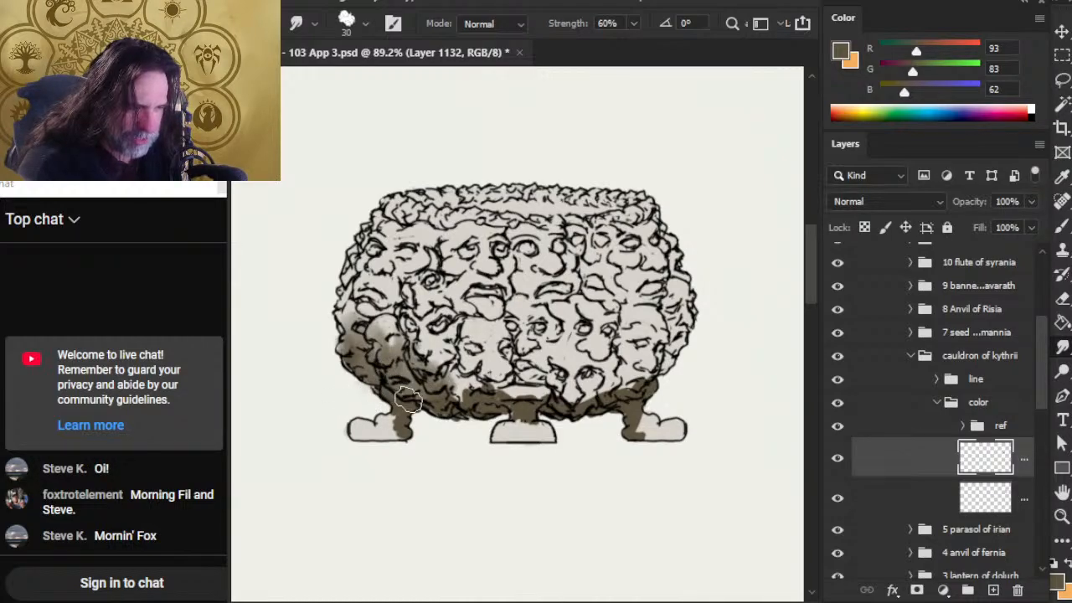
- Blend the shadow across the left foot with a 15 px smudge brush and erase the smear below it
key("bracketleft")
key("bracketleft")
key("bracketleft")
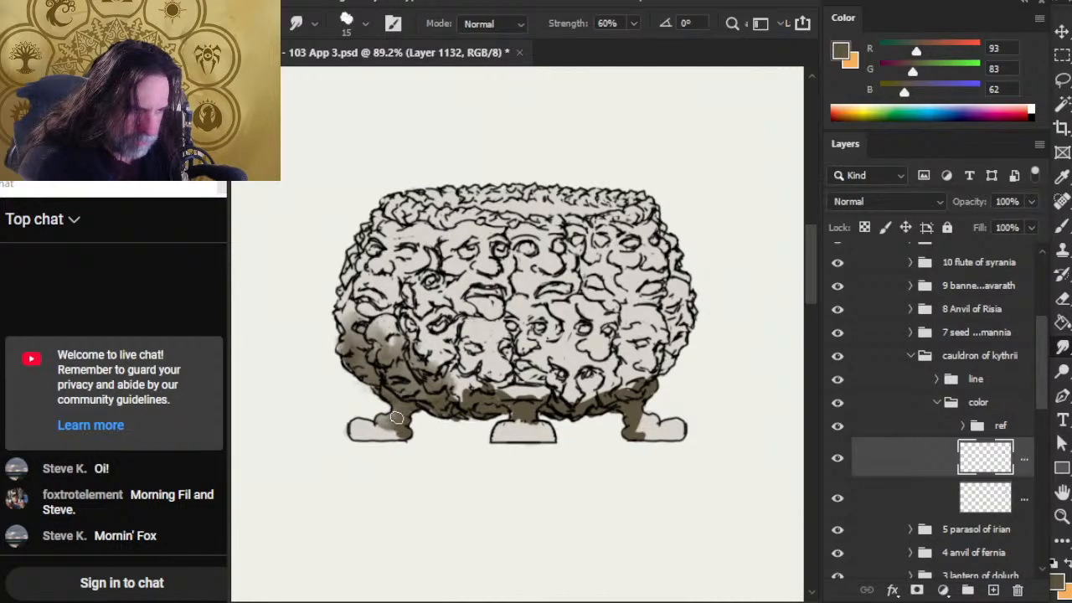
mouse_move(398, 430)
left_mouse_down()
mouse_move(365, 434)
mouse_move(396, 429)
left_mouse_up()
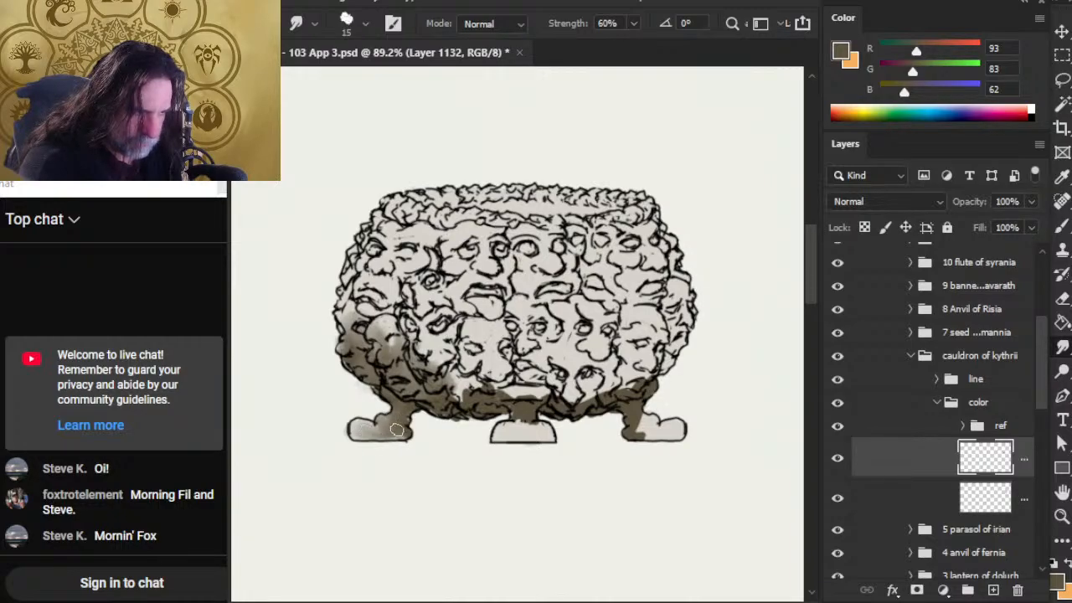
left_click_drag(386, 432, 392, 431)
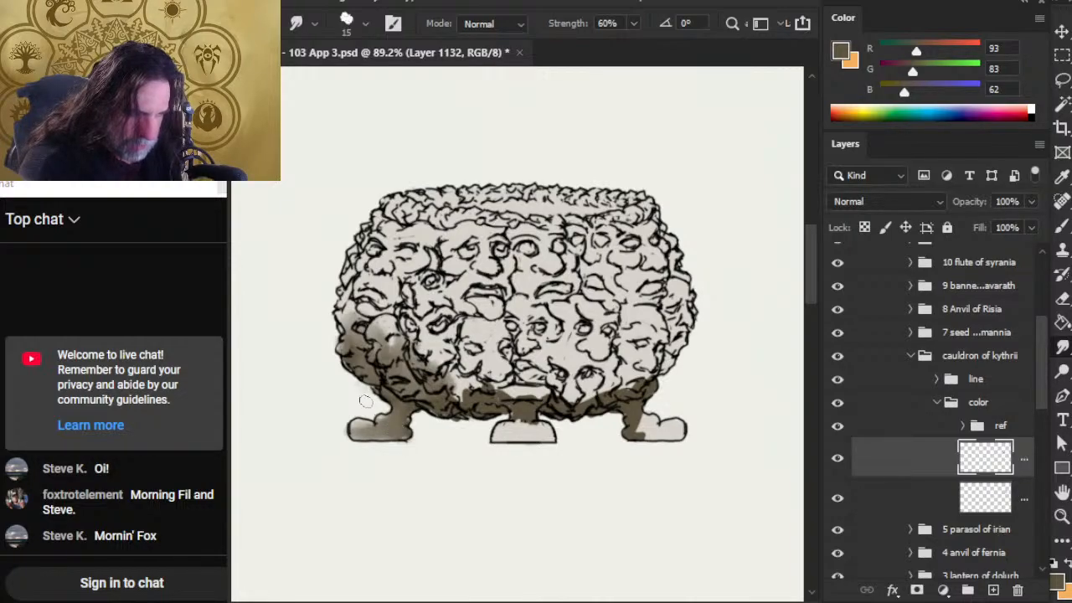
mouse_move(366, 412)
left_mouse_down()
mouse_move(357, 432)
mouse_move(376, 433)
left_mouse_up()
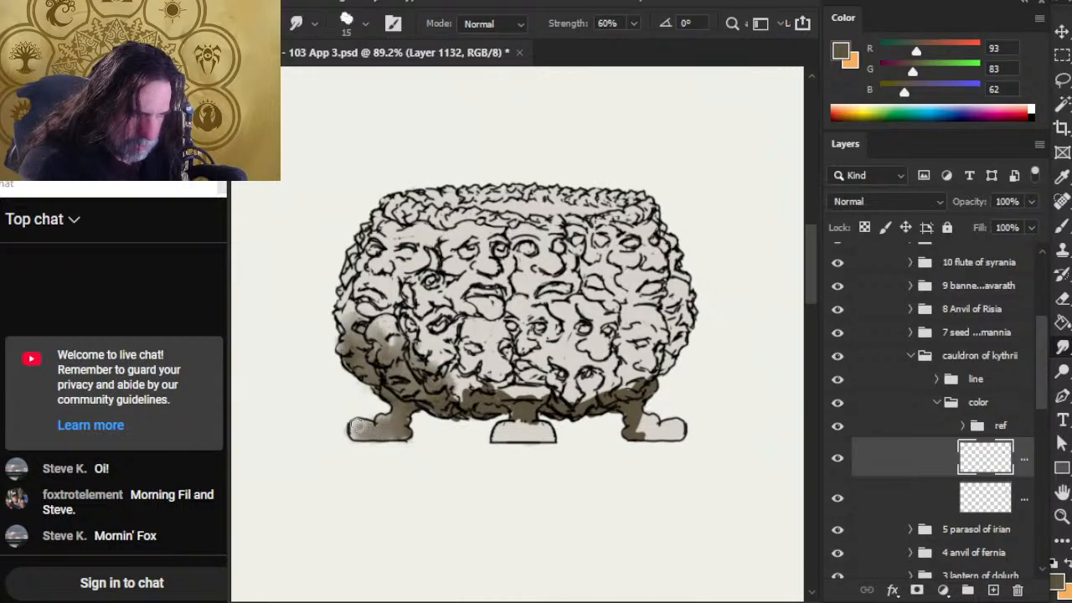
mouse_move(358, 427)
left_mouse_down()
mouse_move(395, 433)
mouse_move(385, 427)
mouse_move(397, 430)
mouse_move(407, 403)
mouse_move(404, 444)
left_mouse_up()
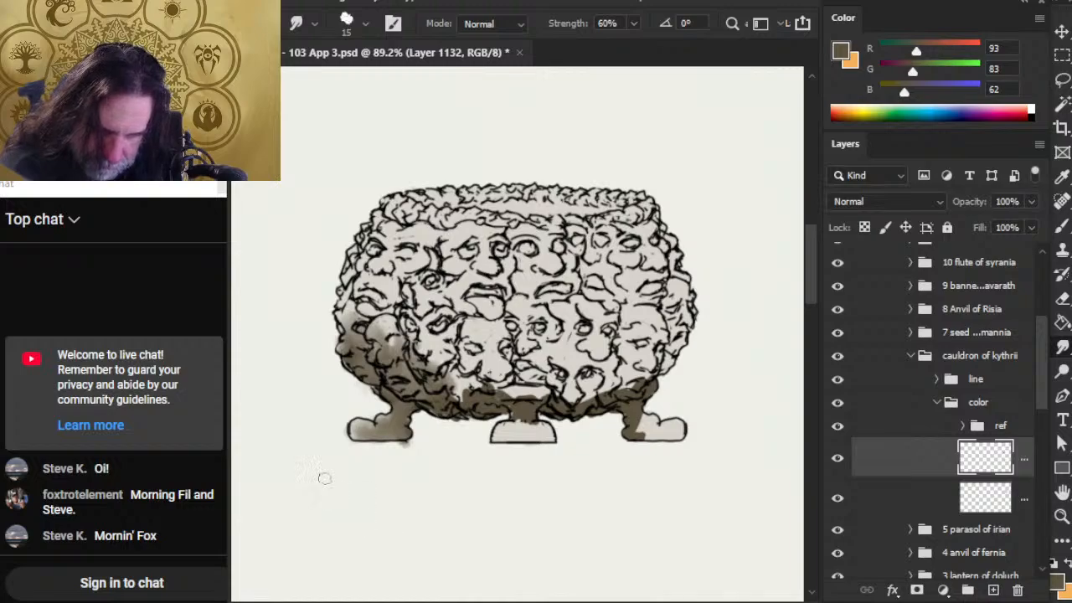
key("e")
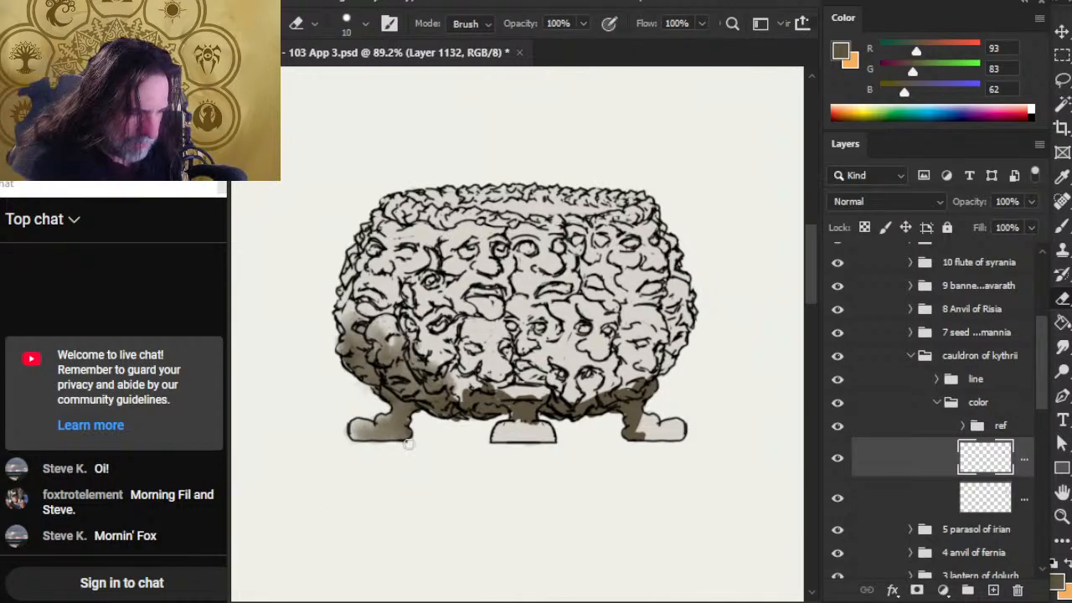
- Smudge the shadow up the cauldron's lower right side and across the right foot, erasing what spills past the outline
key("r")
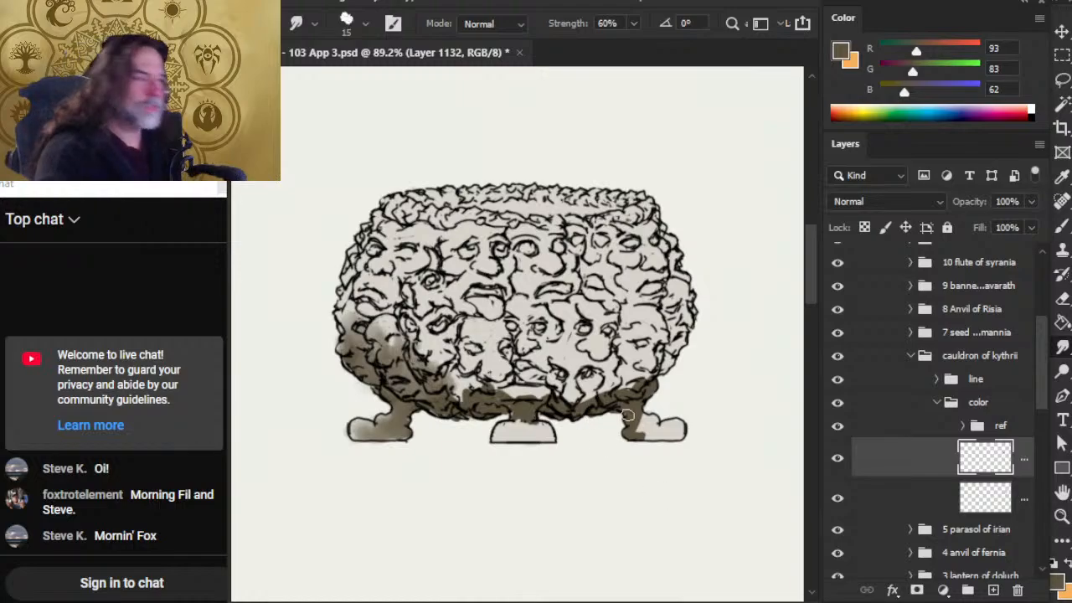
mouse_move(633, 392)
left_mouse_down()
mouse_move(645, 367)
mouse_move(609, 384)
mouse_move(642, 430)
mouse_move(638, 415)
mouse_move(664, 434)
mouse_move(632, 420)
mouse_move(634, 402)
mouse_move(652, 358)
mouse_move(661, 353)
mouse_move(650, 383)
mouse_move(673, 353)
left_mouse_up()
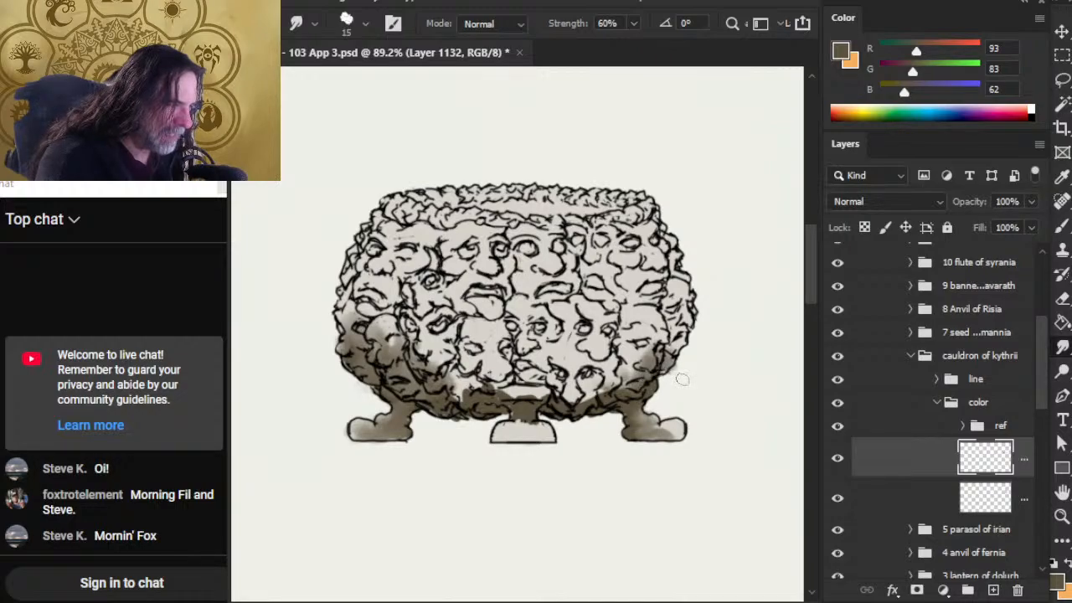
key("e")
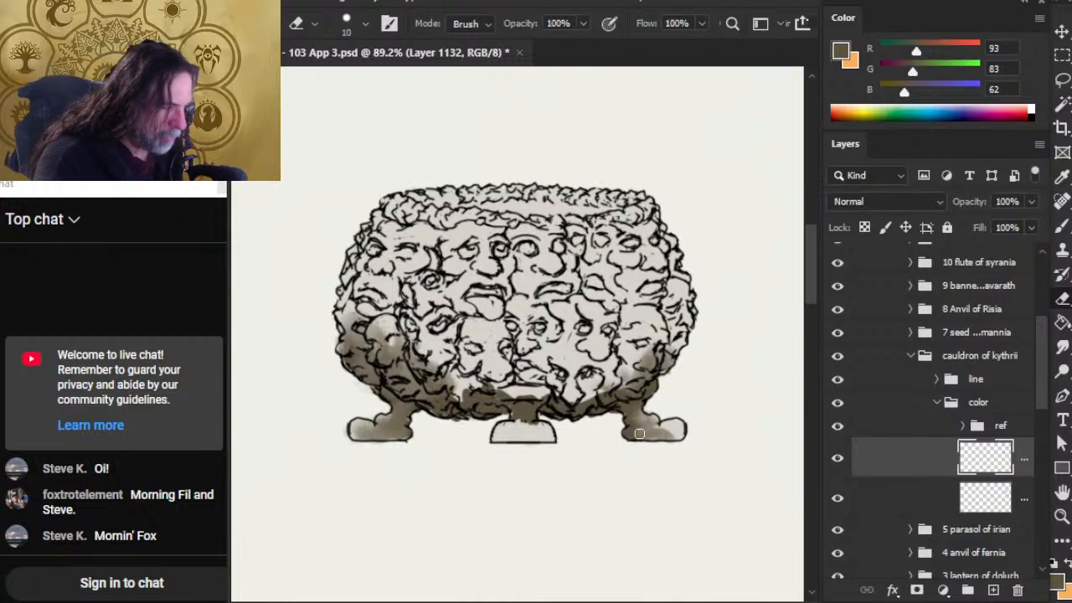
key("r")
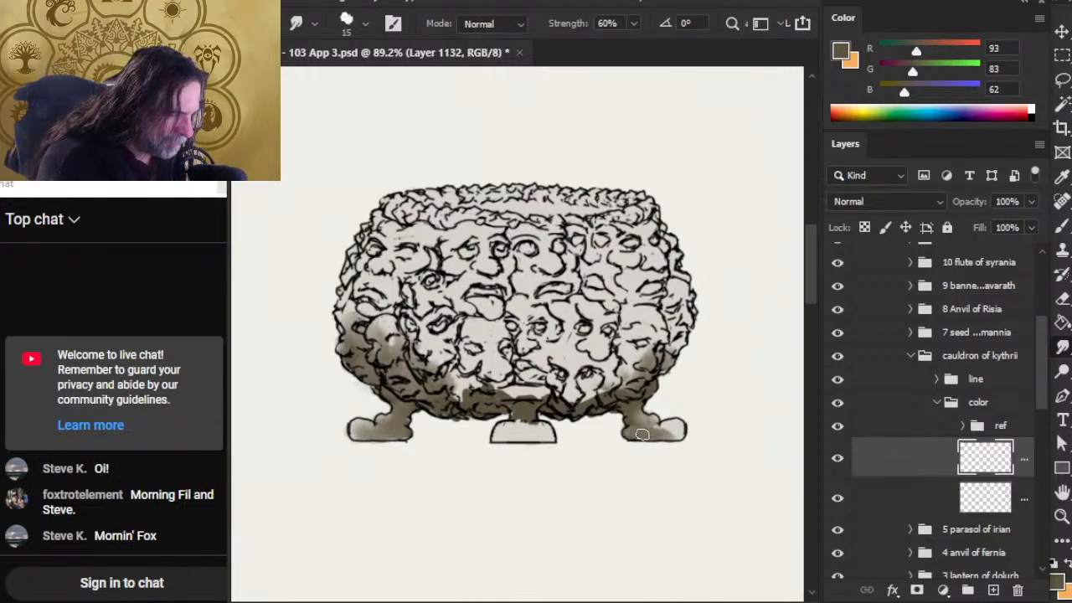
left_click_drag(641, 435, 675, 435)
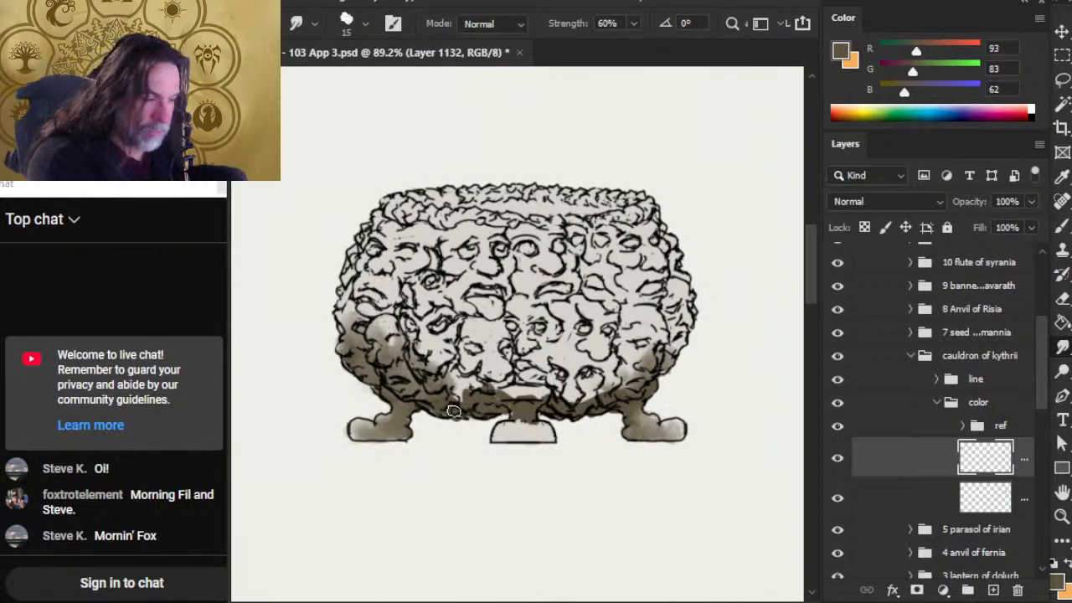
- Blend the shadow up into the lower faces across the cauldron's belly with a 20 px smudge brush, erasing spill at the right edge
key("]")
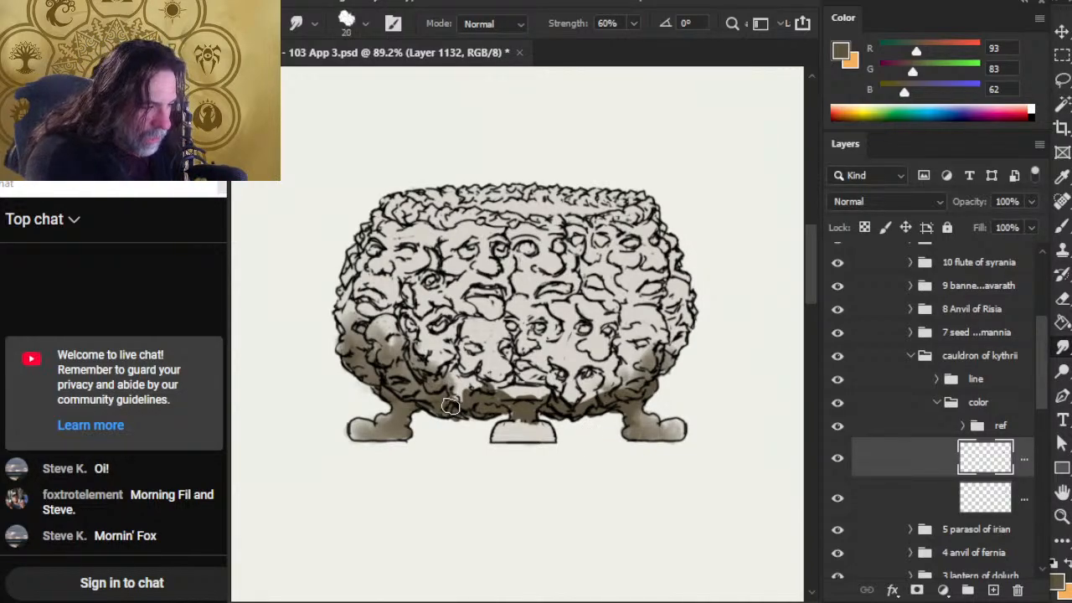
mouse_move(450, 407)
left_mouse_down()
mouse_move(478, 381)
mouse_move(478, 395)
mouse_move(447, 410)
mouse_move(463, 380)
mouse_move(453, 361)
mouse_move(460, 393)
mouse_move(349, 311)
mouse_move(381, 339)
mouse_move(363, 345)
mouse_move(427, 368)
mouse_move(433, 350)
mouse_move(482, 402)
mouse_move(536, 411)
mouse_move(507, 381)
mouse_move(516, 403)
mouse_move(496, 387)
mouse_move(536, 381)
mouse_move(515, 397)
mouse_move(549, 402)
mouse_move(557, 379)
mouse_move(540, 396)
mouse_move(554, 413)
mouse_move(590, 390)
mouse_move(578, 410)
mouse_move(614, 400)
mouse_move(621, 377)
mouse_move(606, 395)
mouse_move(633, 412)
mouse_move(638, 431)
mouse_move(652, 359)
left_mouse_up()
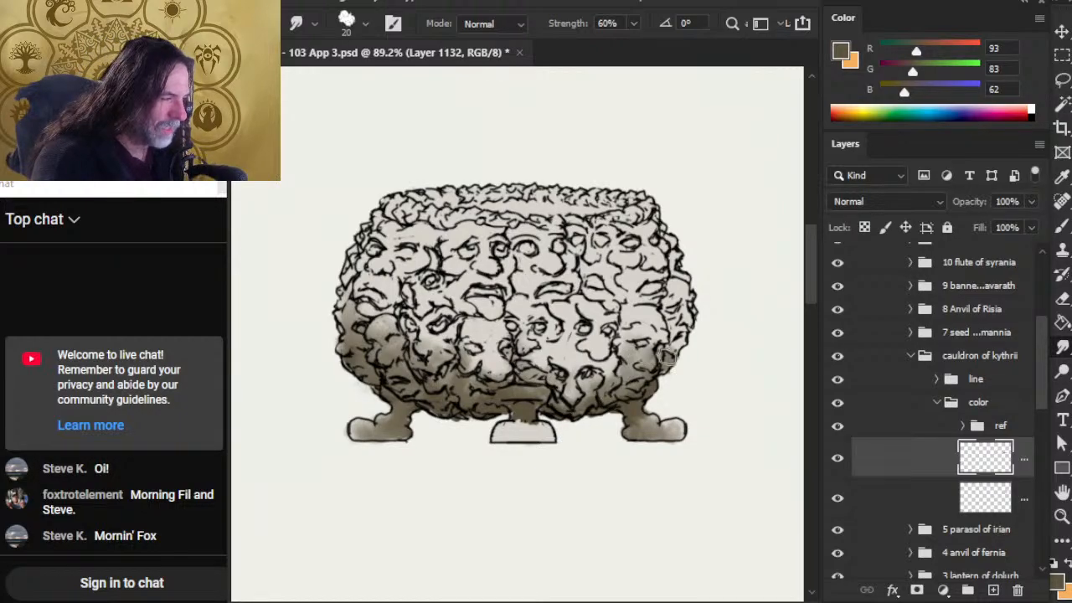
key("e")
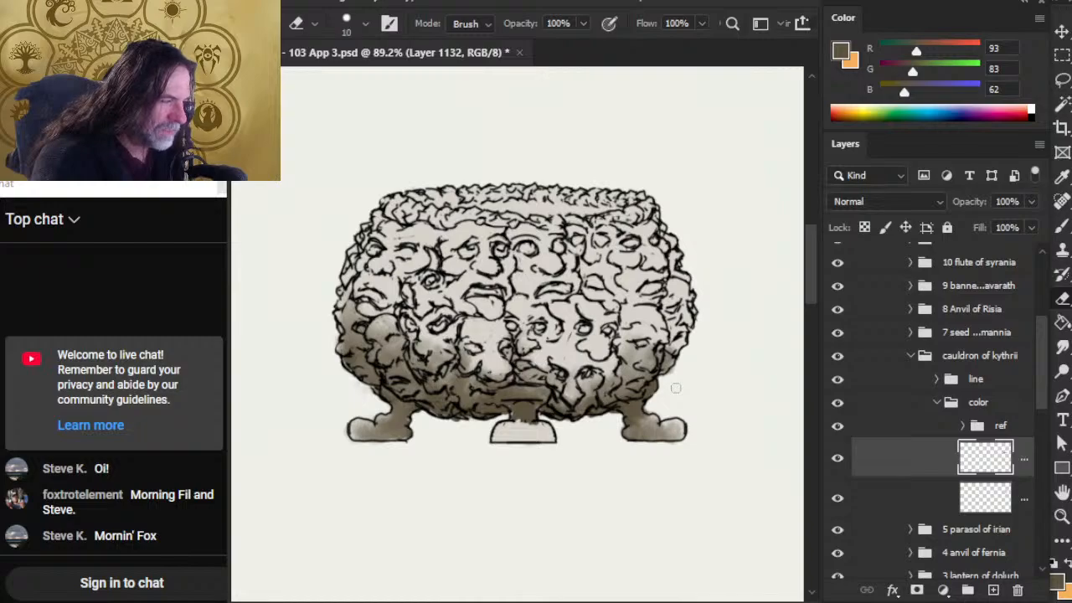
- Smudge the shadow down over the middle foot, erase the overspill, and refine the blend with a 10 px smudge brush
key("r")
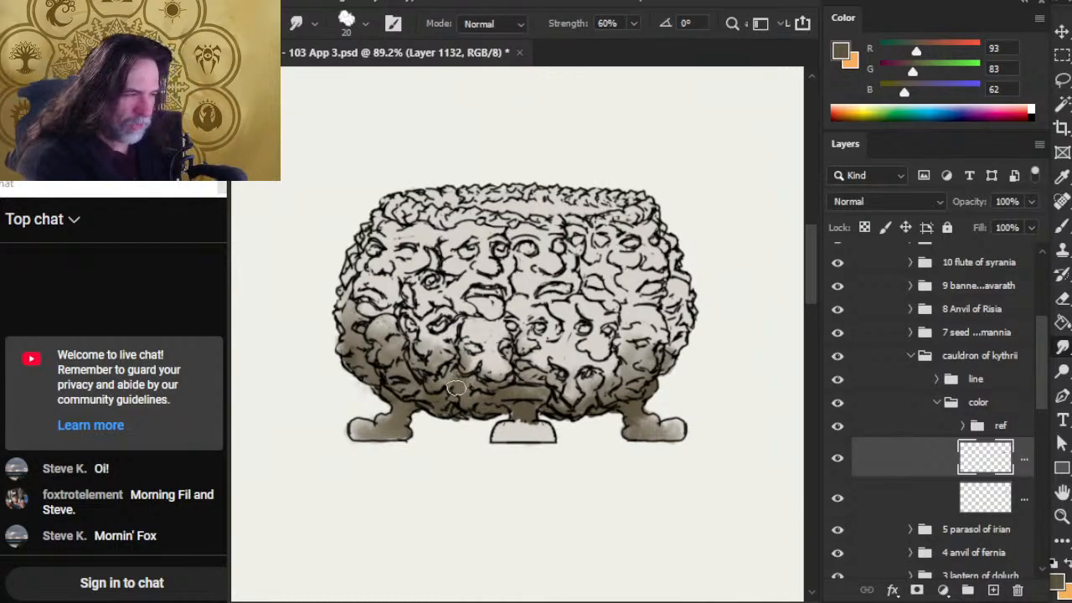
left_click_drag(527, 419, 524, 423)
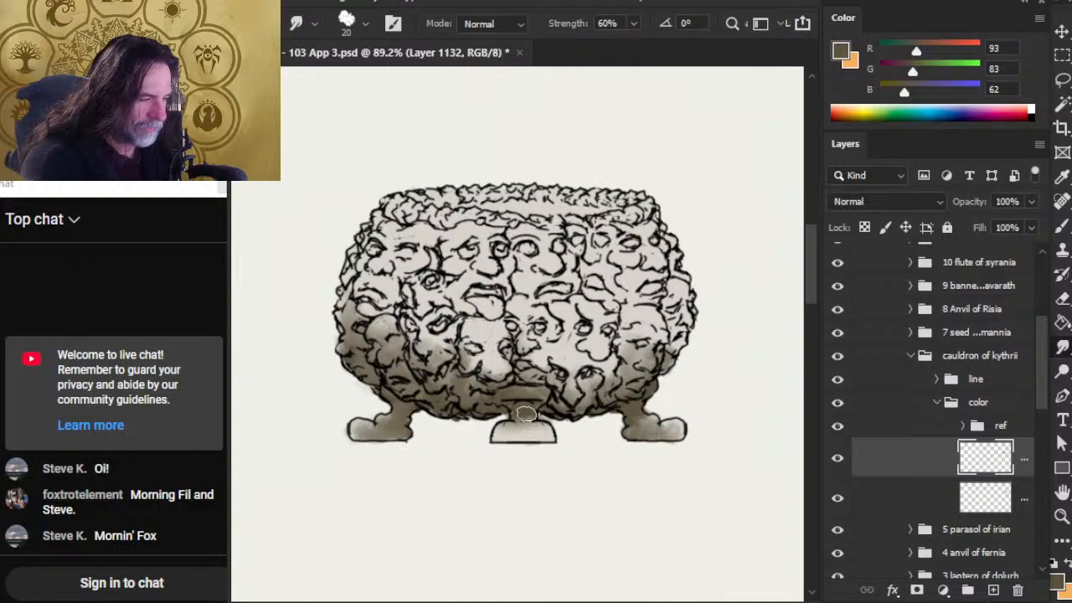
key("e")
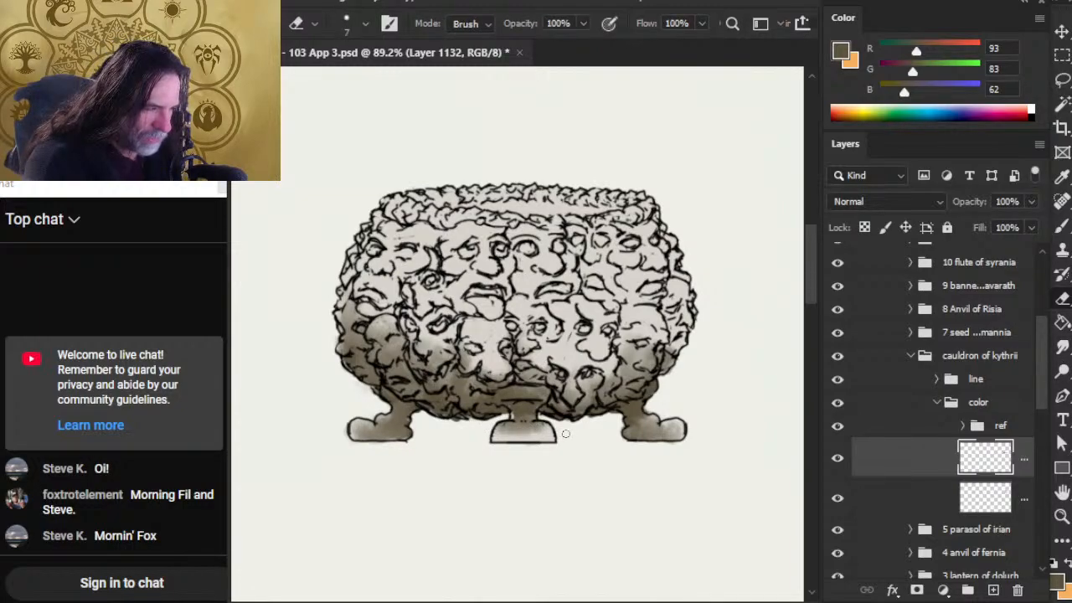
key("r")
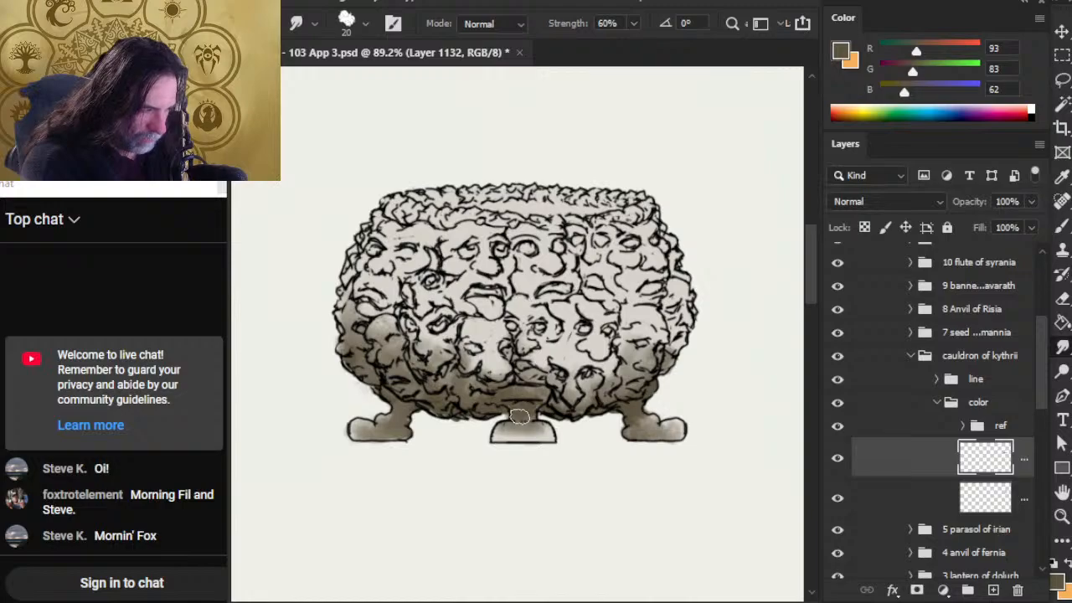
key("bracketleft")
key("bracketleft")
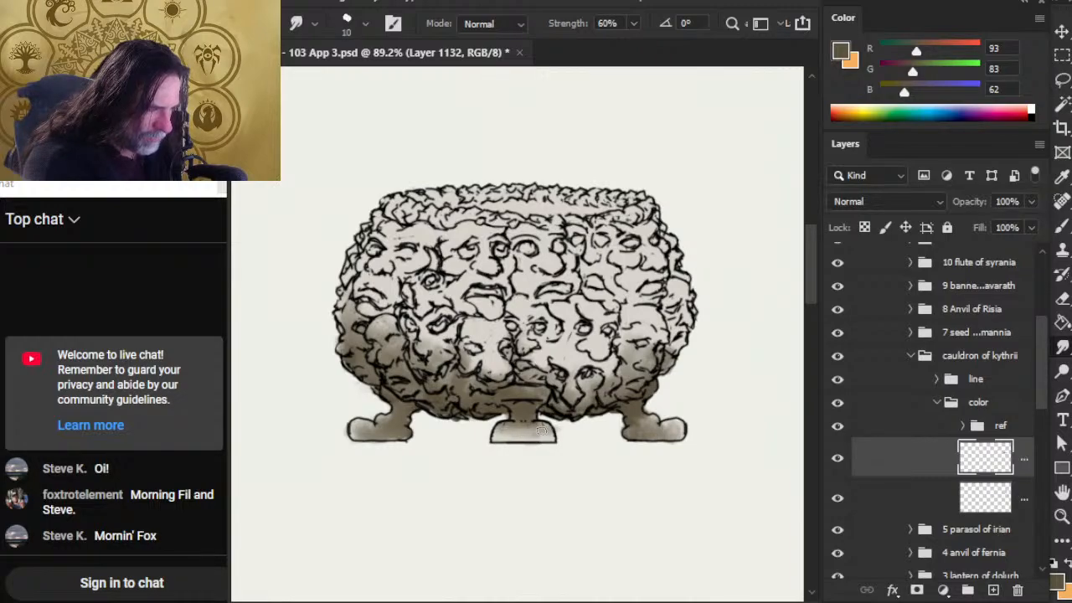
- Paint a dark shadow line along the base of the three feet with a 5 px brush, erasing the overspill
key("e")
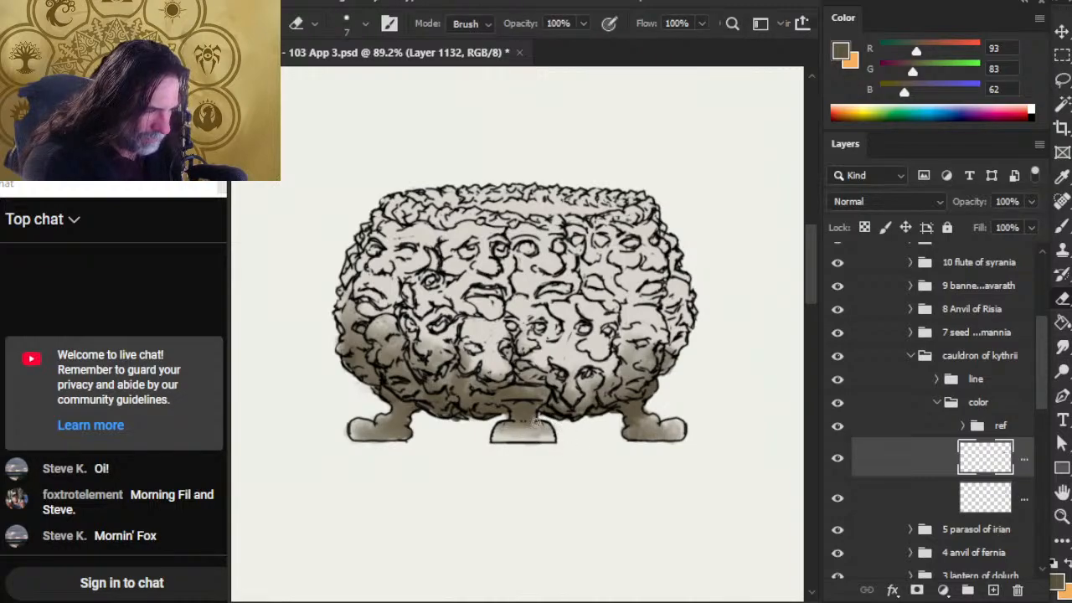
key("b")
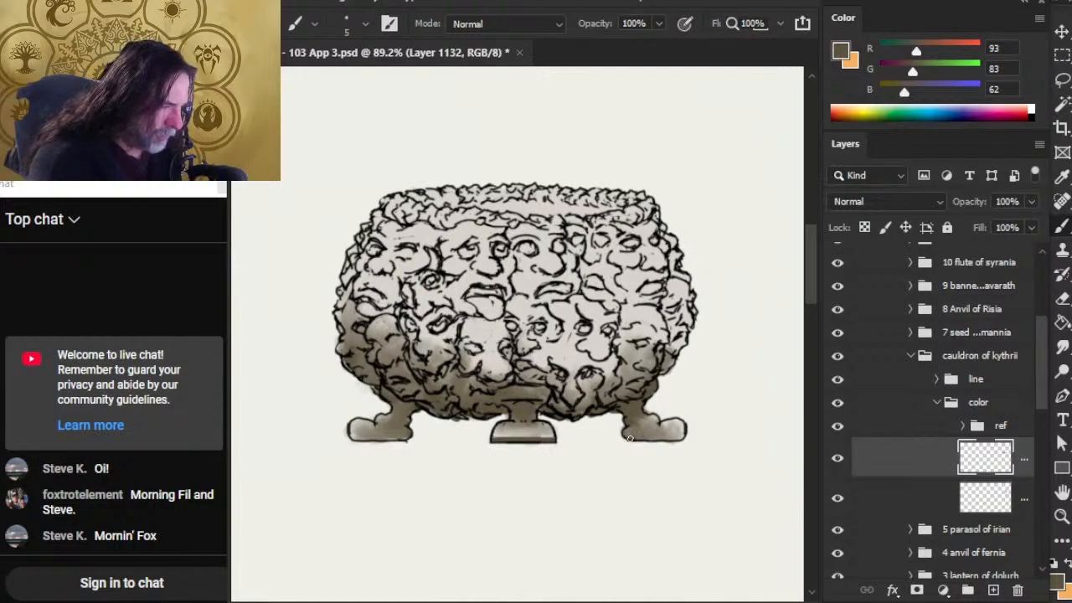
key("shift")
key("e")
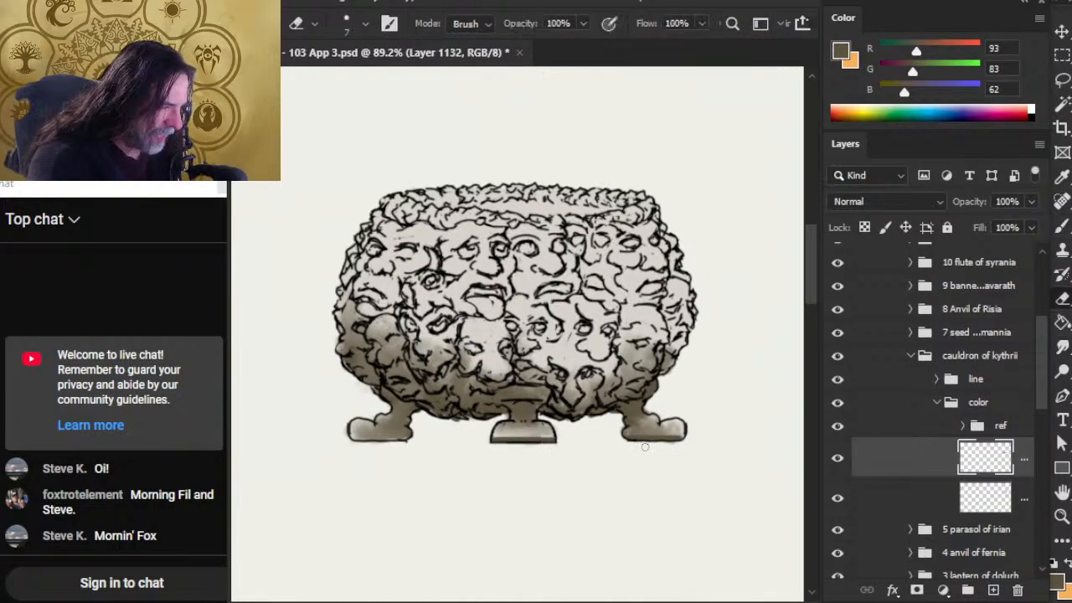
key("b")
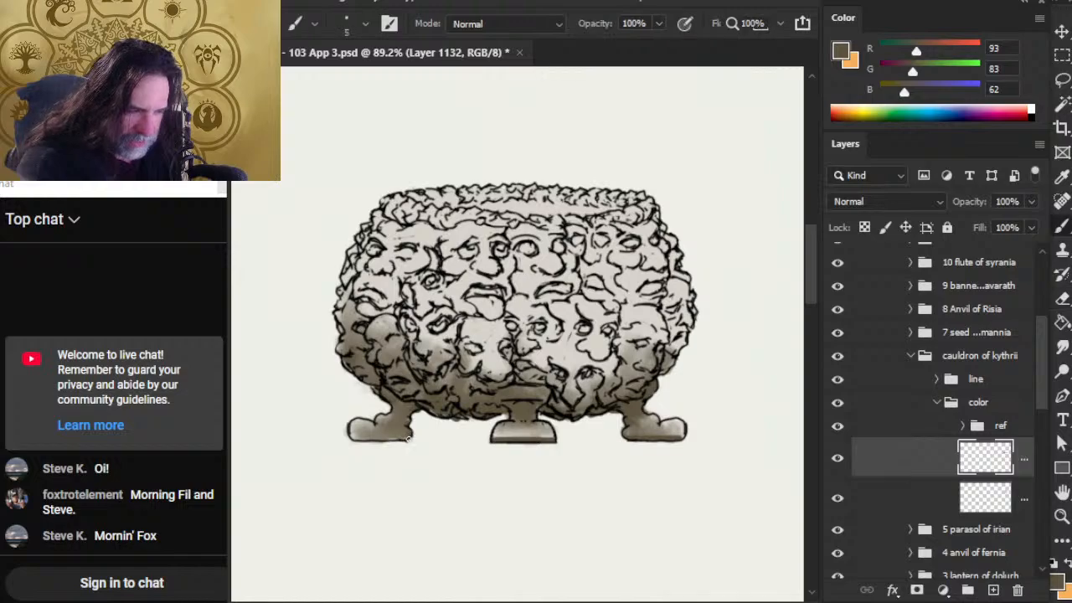
- Blend the base shadows on the left and right feet with a 10 px smudge brush, erasing spill below the outline
key("r")
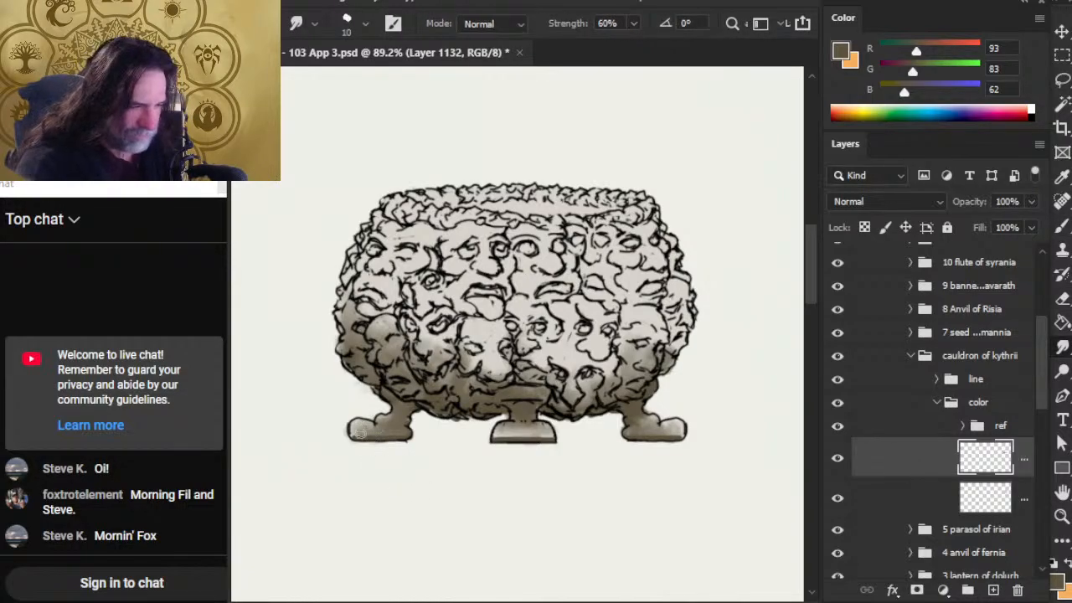
mouse_move(392, 427)
left_mouse_down()
mouse_move(378, 415)
mouse_move(398, 436)
mouse_move(391, 421)
mouse_move(382, 434)
mouse_move(351, 418)
mouse_move(361, 419)
left_mouse_up()
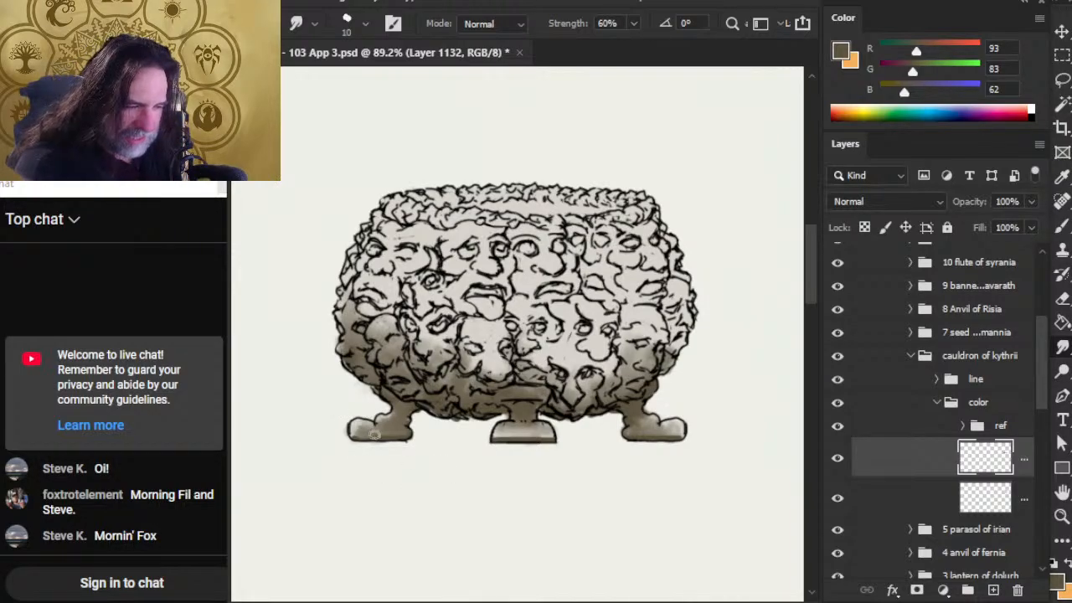
mouse_move(375, 434)
left_mouse_down()
mouse_move(360, 430)
mouse_move(393, 418)
mouse_move(394, 435)
left_mouse_up()
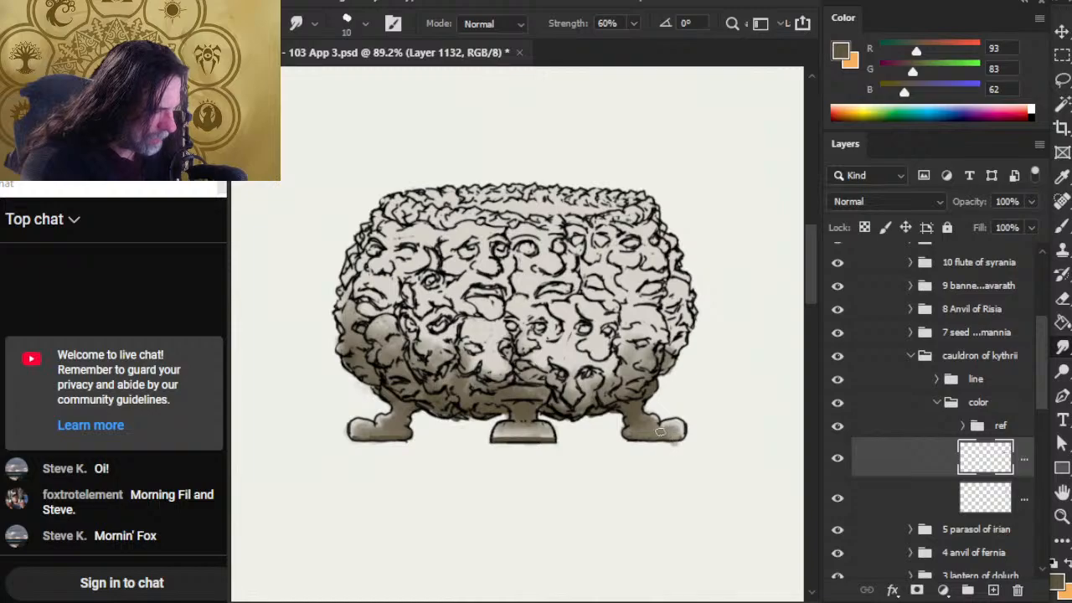
key("e")
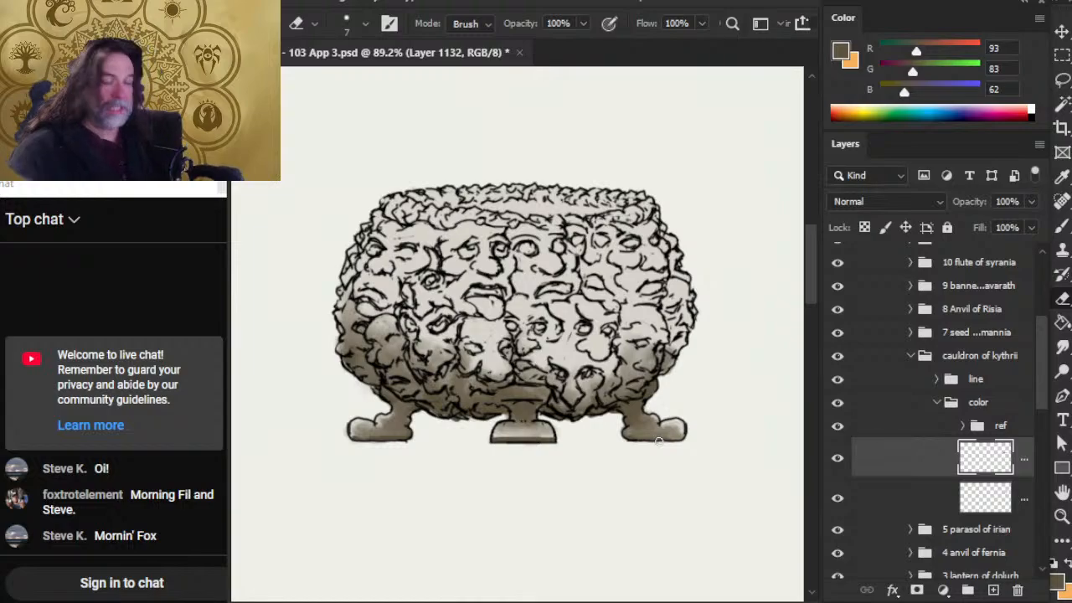
key("r")
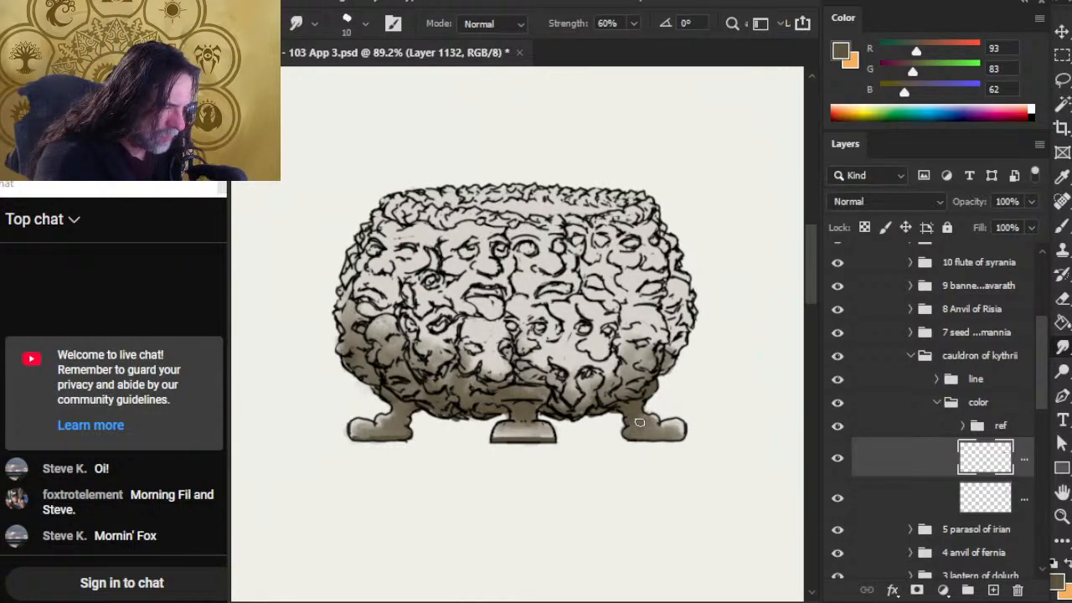
- Erase a thin highlight across the top of the right foot with a 3 px eraser and smudge it soft
key("e")
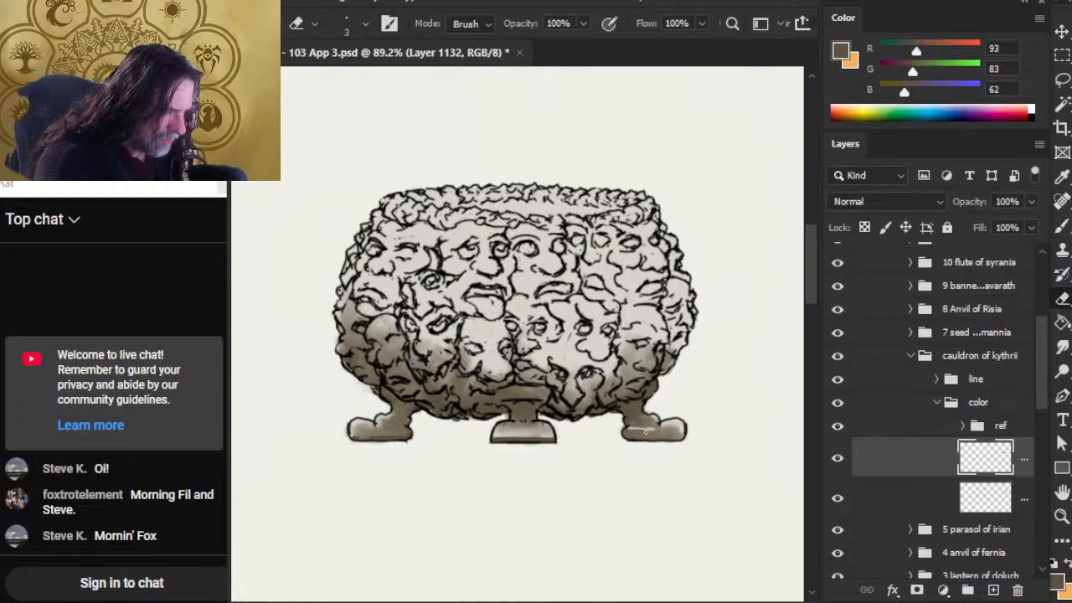
key("r")
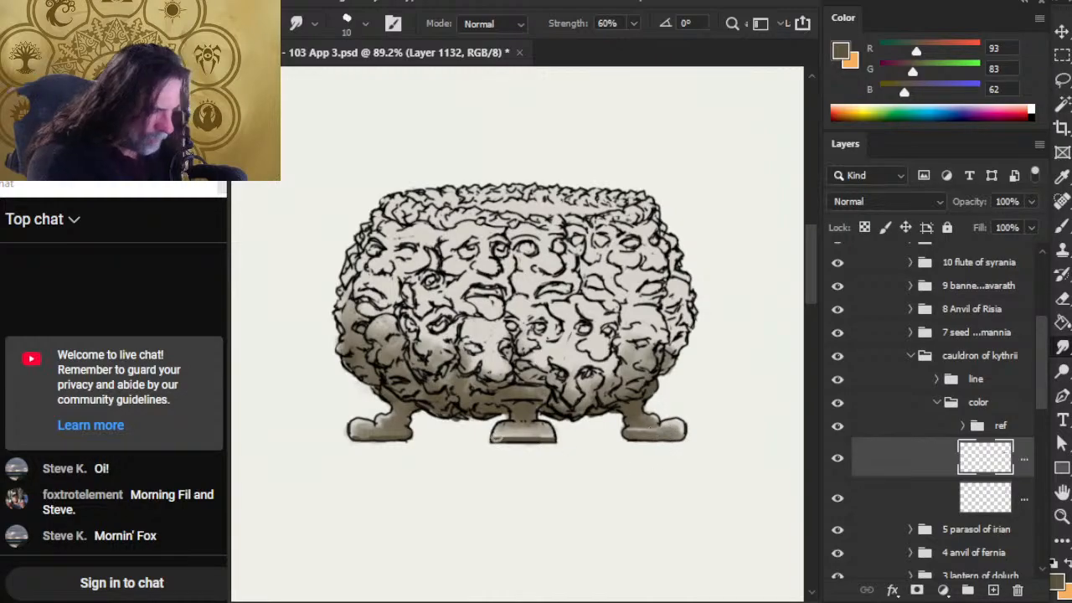
key("e")
key("r")
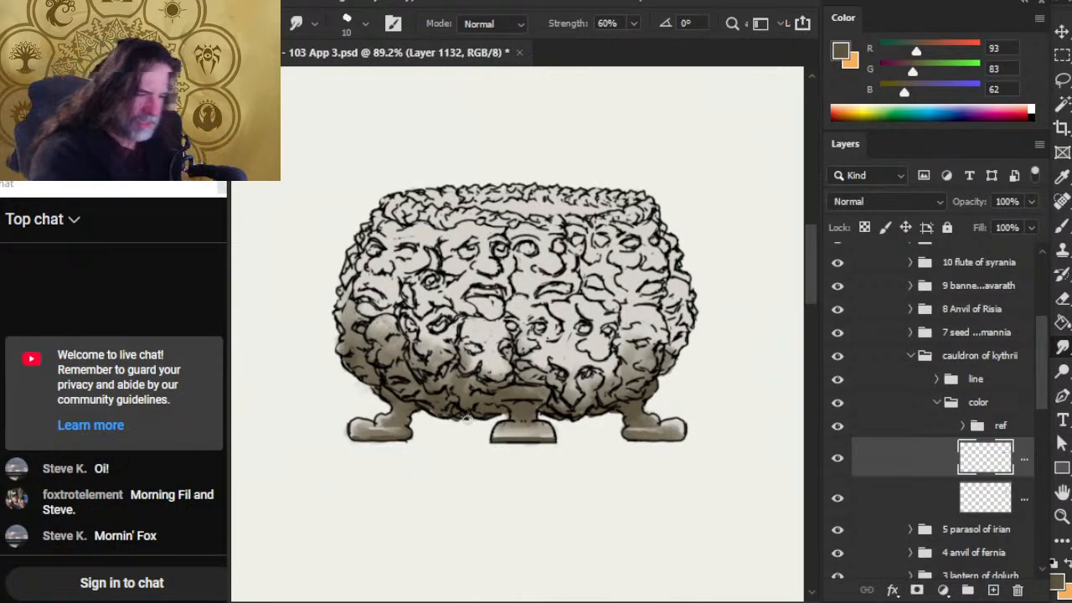
- Erase a thin highlight across the middle foot with a 3 px eraser and blend it with the 10 px smudge brush
key("e")
mouse_move(508, 427)
left_mouse_down()
mouse_move(531, 424)
mouse_move(508, 427)
left_mouse_up()
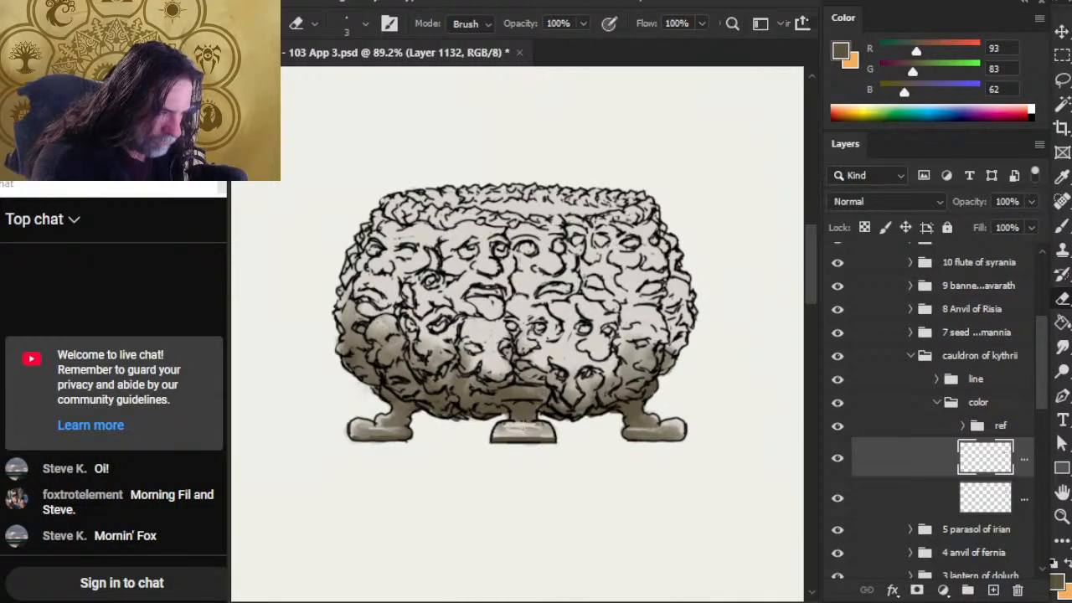
key("r")
left_click_drag(507, 430, 548, 437)
key("e")
key("r")
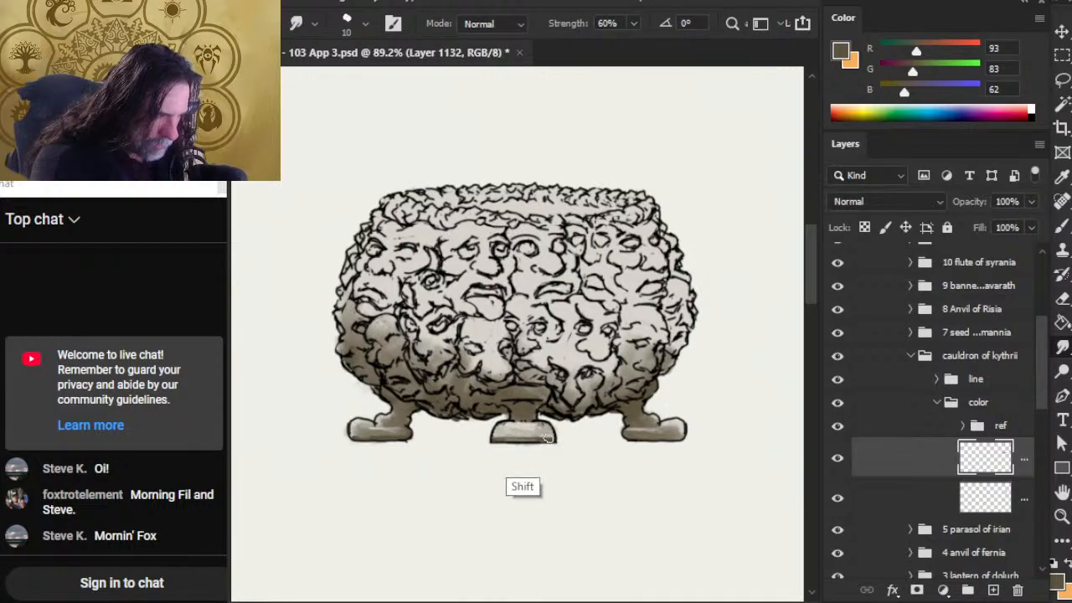
- Paint more shadow on the middle foot with a 5 px brush and smudge it around the highlight
key("b")
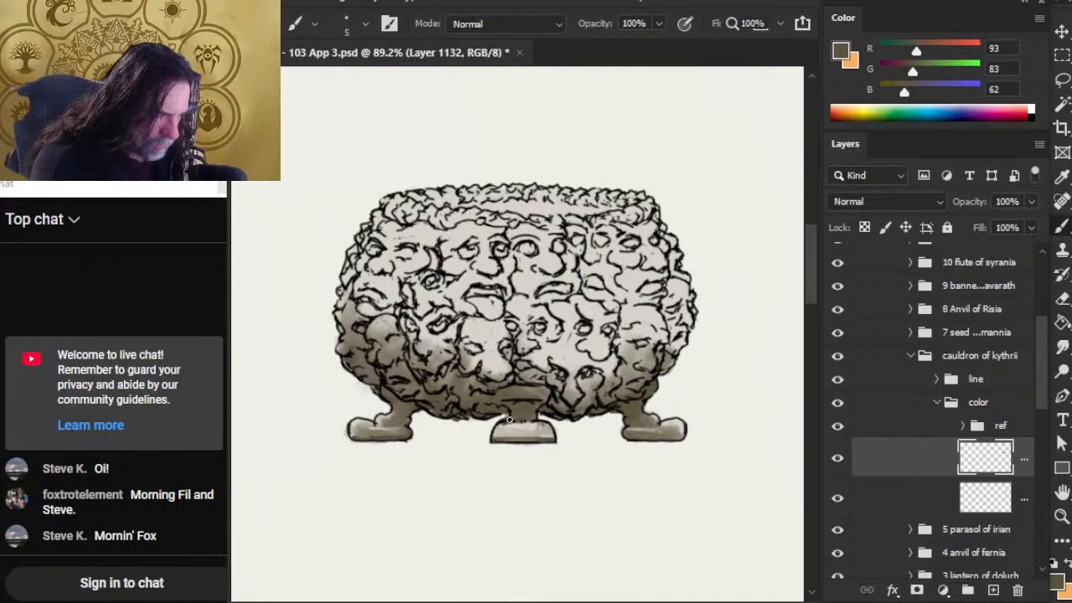
key("r")
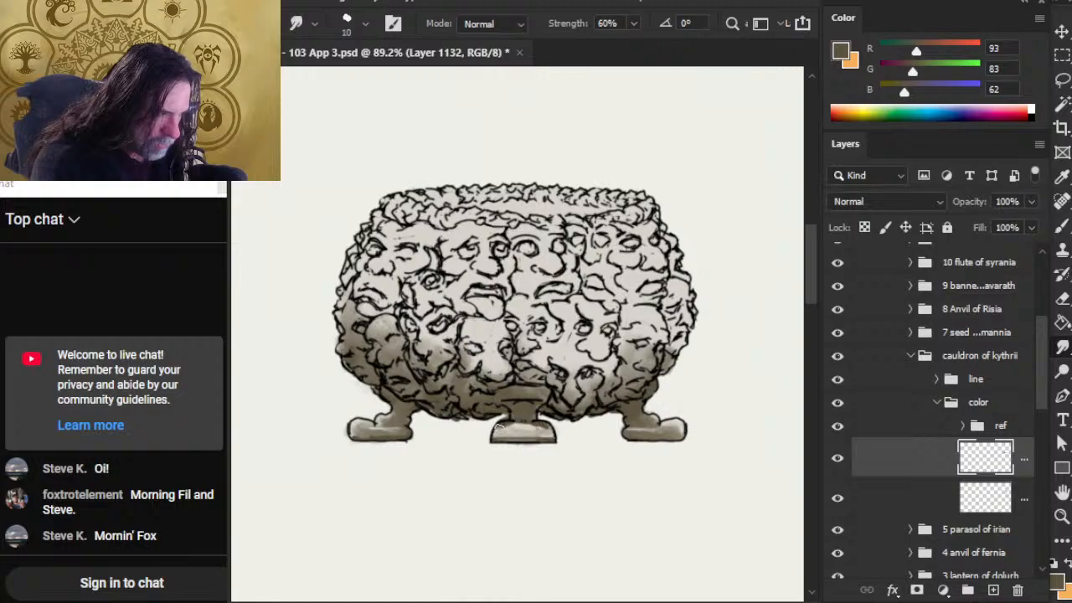
left_click_drag(541, 426, 531, 420)
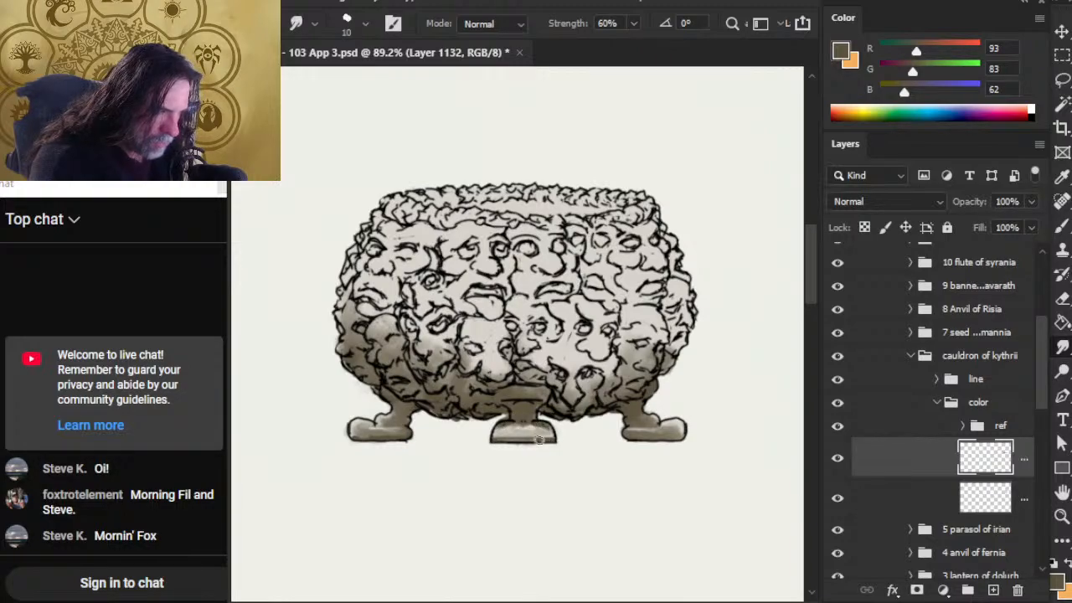
left_click_drag(517, 428, 538, 429)
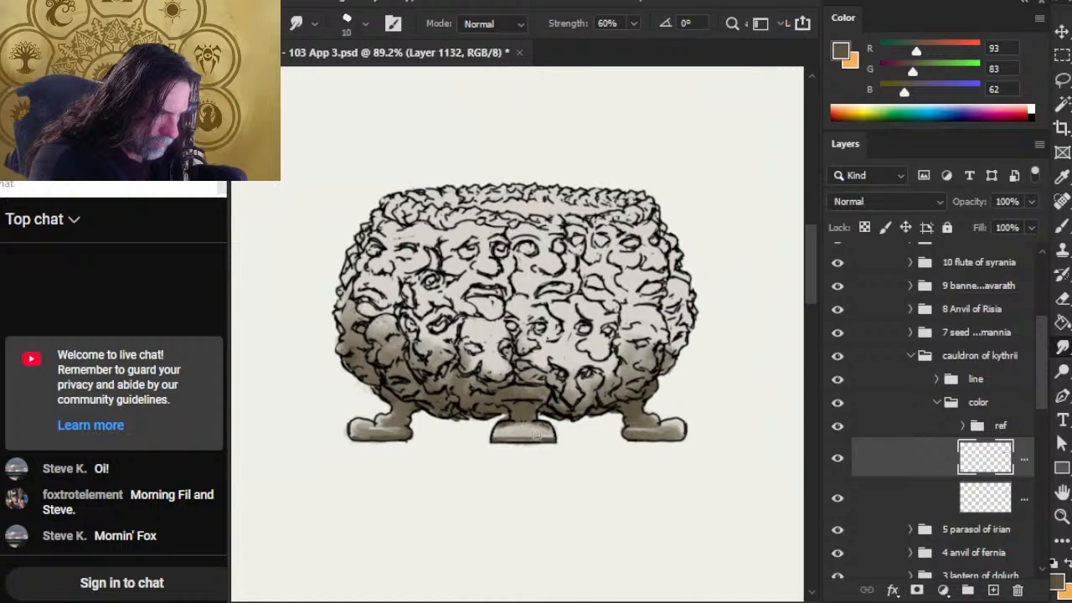
key("b")
key("r")
left_click_drag(506, 429, 546, 435)
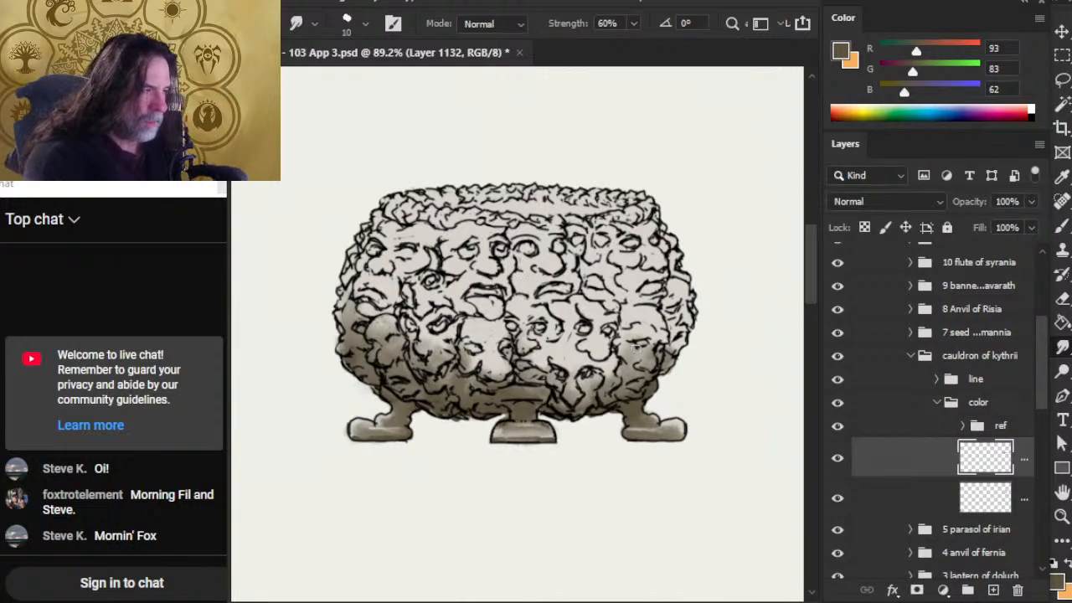
- Blend the shadow across the lower faces with a 15 px smudge brush, refining the face at the right edge at 10 px
key("bracketright")
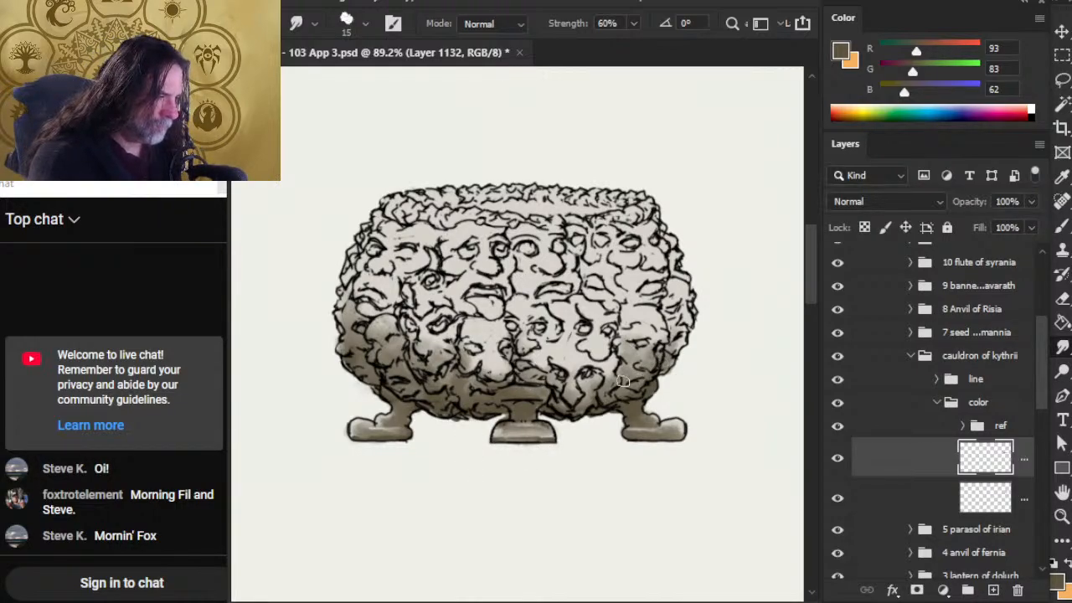
mouse_move(622, 382)
left_mouse_down()
mouse_move(588, 380)
mouse_move(588, 400)
mouse_move(569, 386)
left_mouse_up()
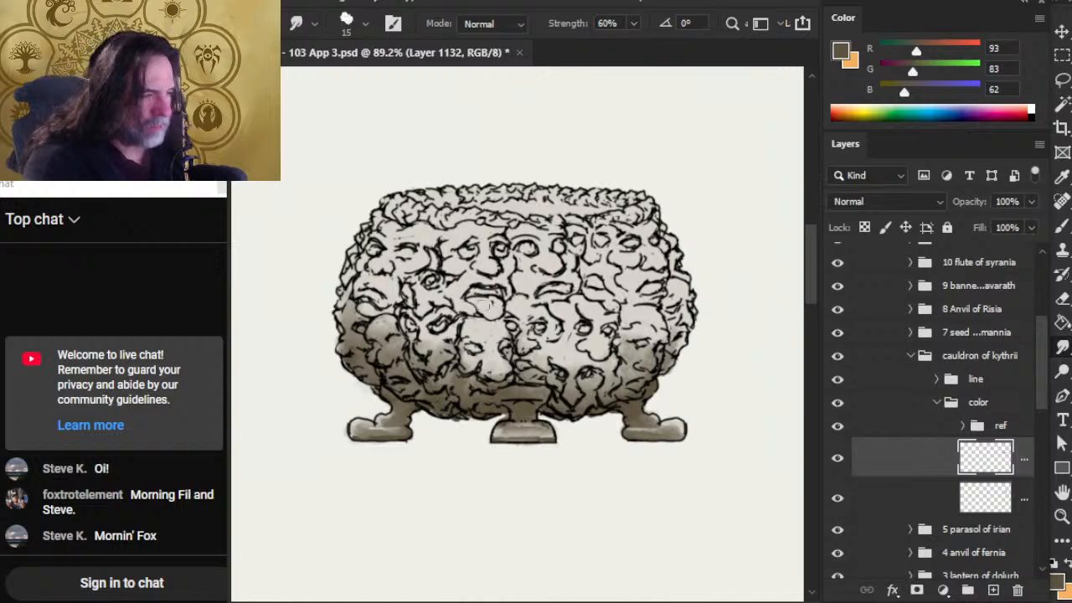
key("b")
key("r")
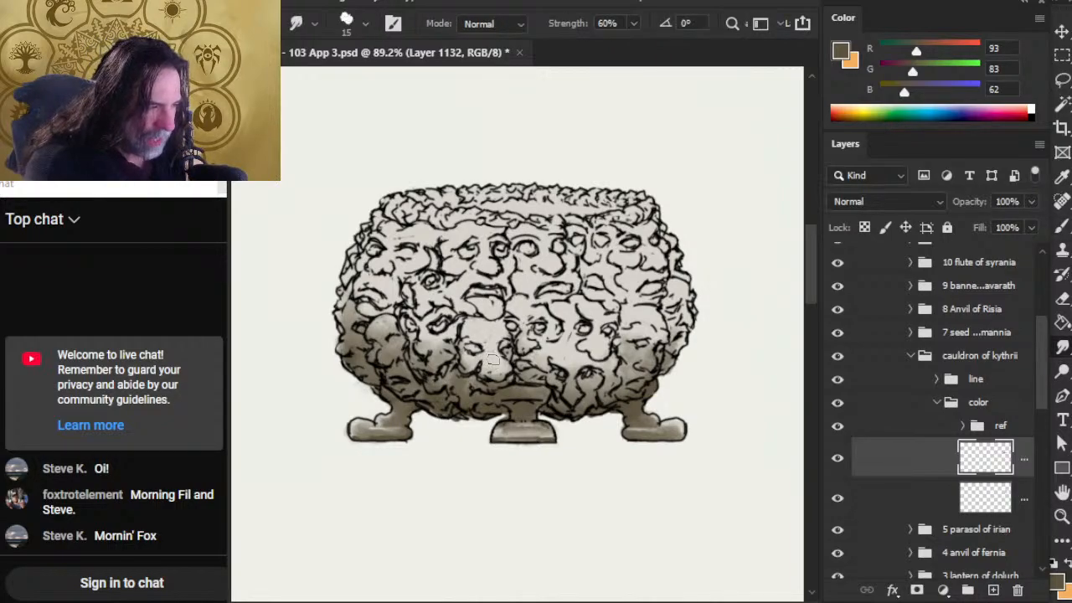
key("bracketleft")
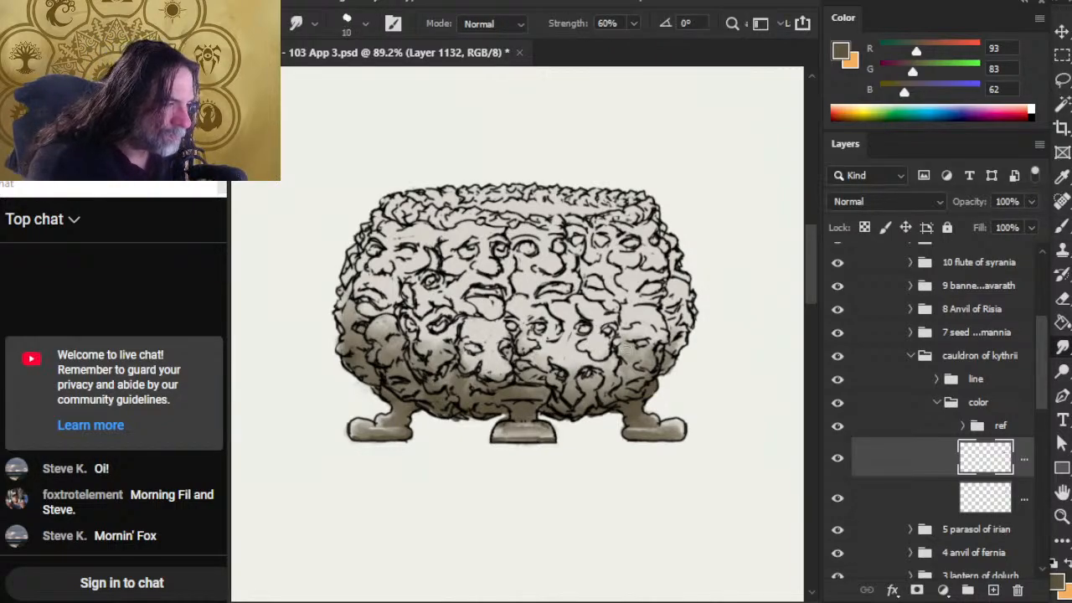
mouse_move(643, 340)
left_mouse_down()
mouse_move(653, 357)
mouse_move(631, 353)
mouse_move(664, 365)
mouse_move(678, 346)
left_mouse_up()
- Lighten the lower-left face with the 3 px eraser, paint darker shadow around its nose, and smudge both
key("e")
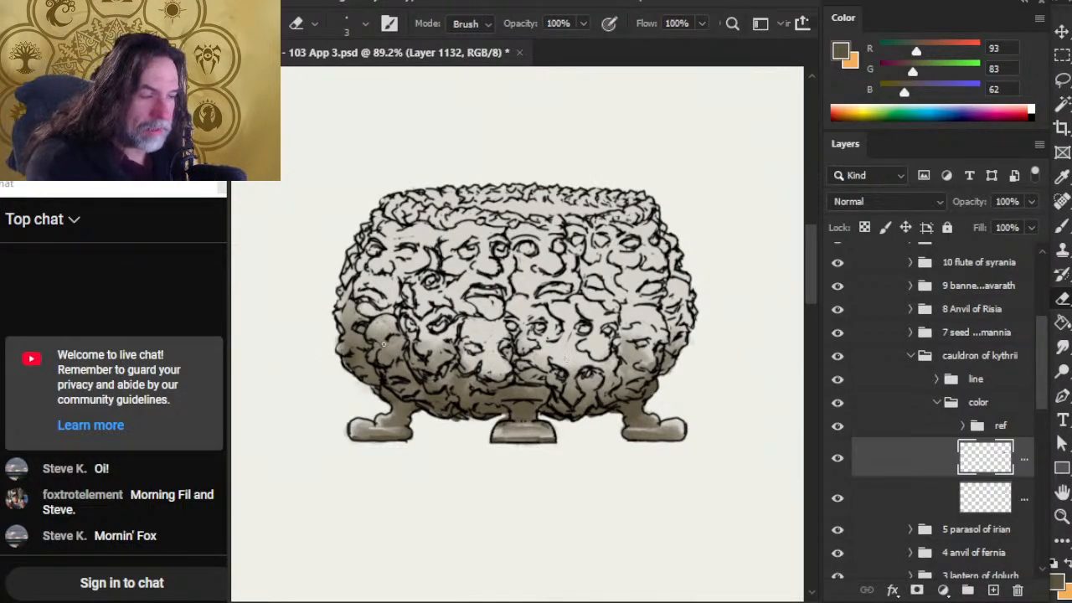
key("r")
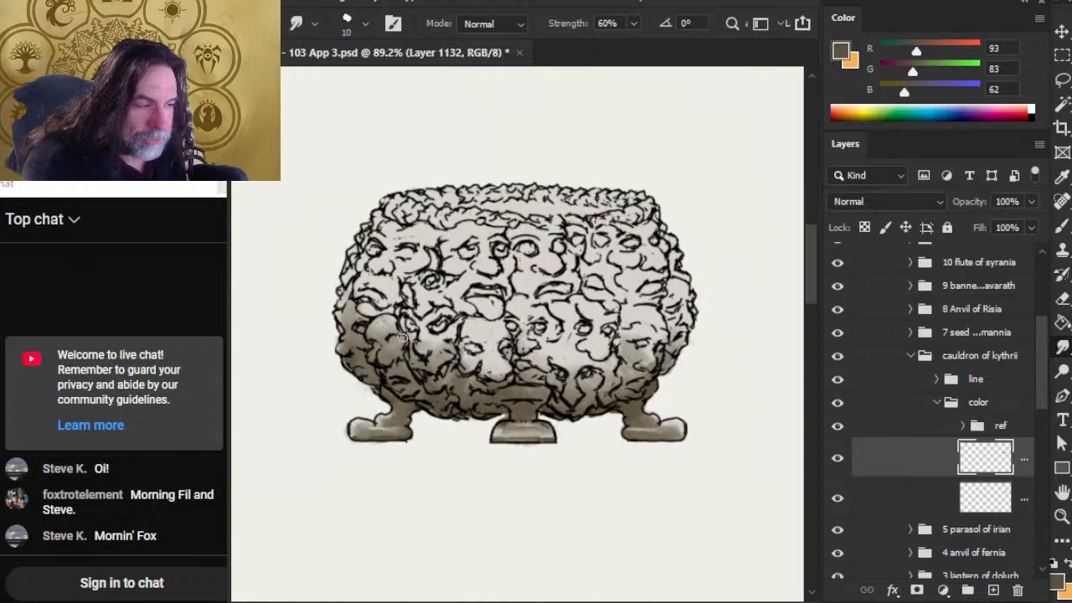
key("b")
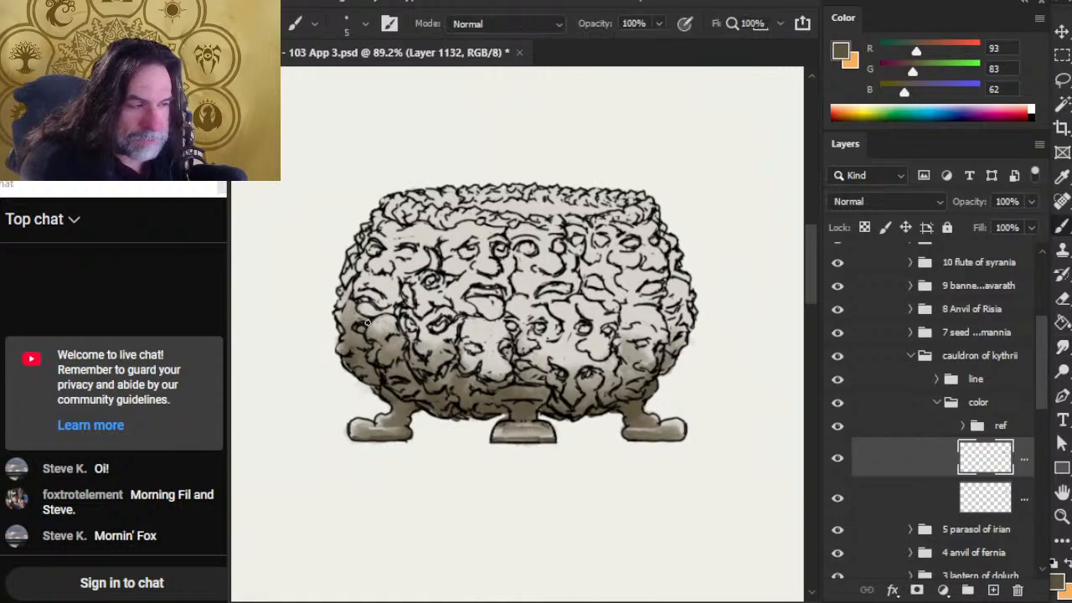
key("r")
- Paint shadows with a 5 px brush around the eyes and nose of the two faces left of the belly's centre
key("b")
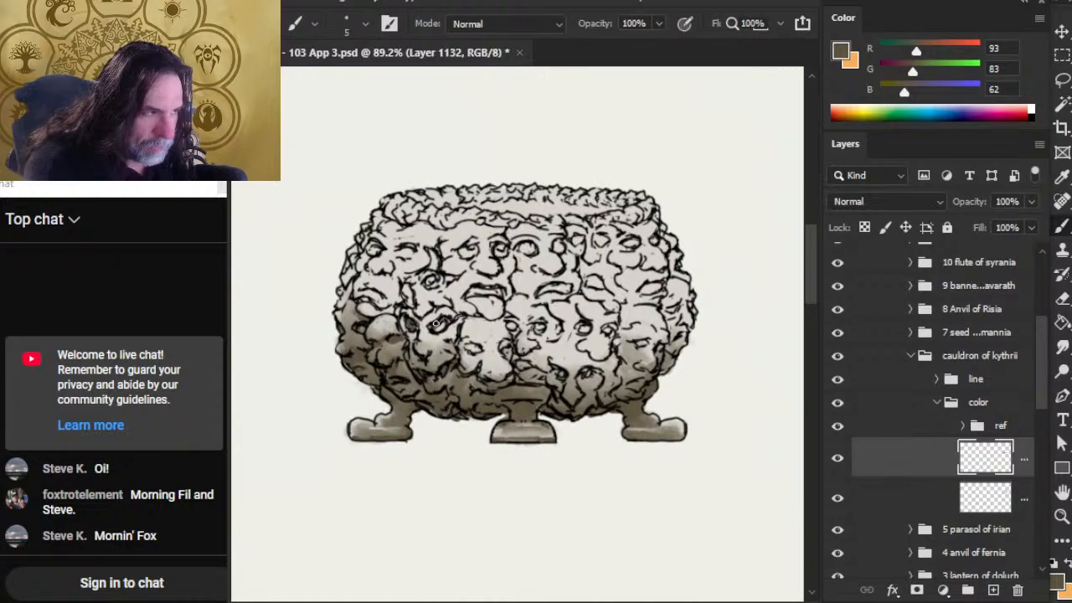
mouse_move(436, 323)
left_mouse_down()
mouse_move(406, 335)
mouse_move(462, 320)
left_mouse_up()
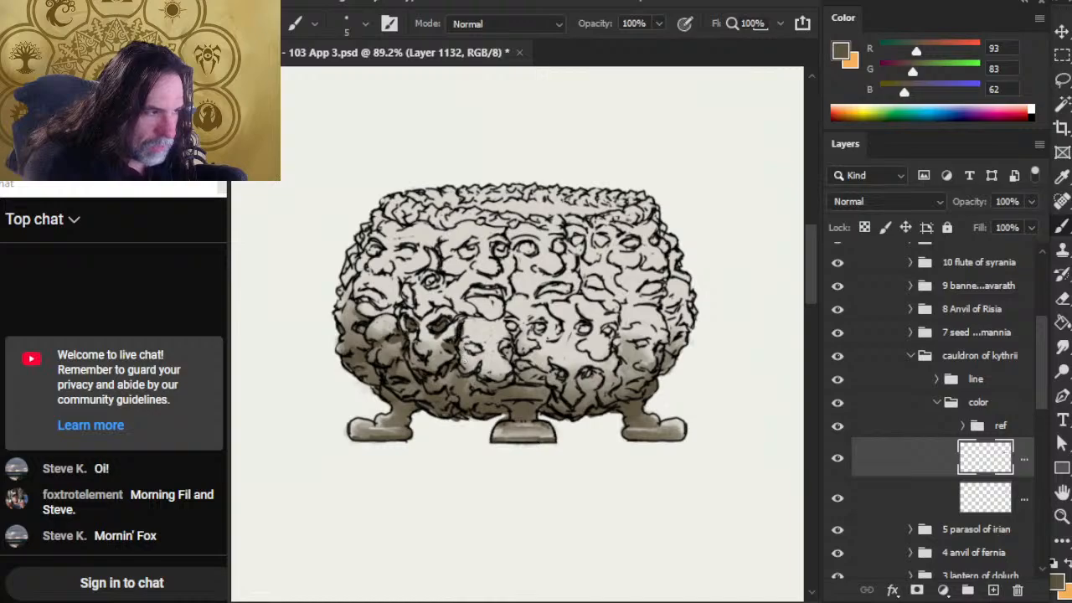
mouse_move(462, 359)
left_mouse_down()
mouse_move(463, 371)
mouse_move(479, 363)
mouse_move(477, 375)
left_mouse_up()
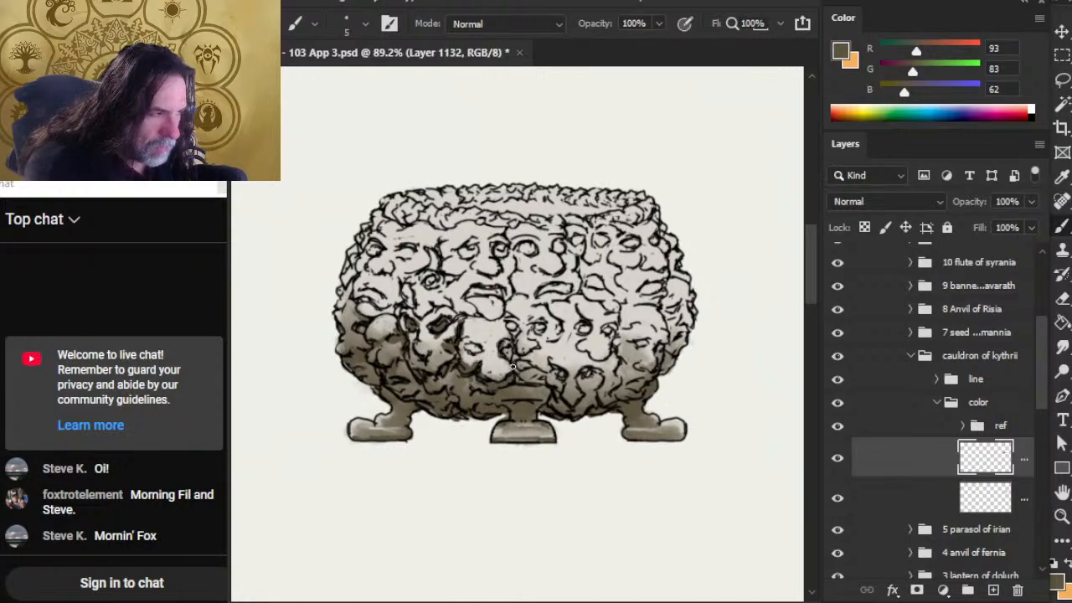
left_click_drag(476, 347, 481, 349)
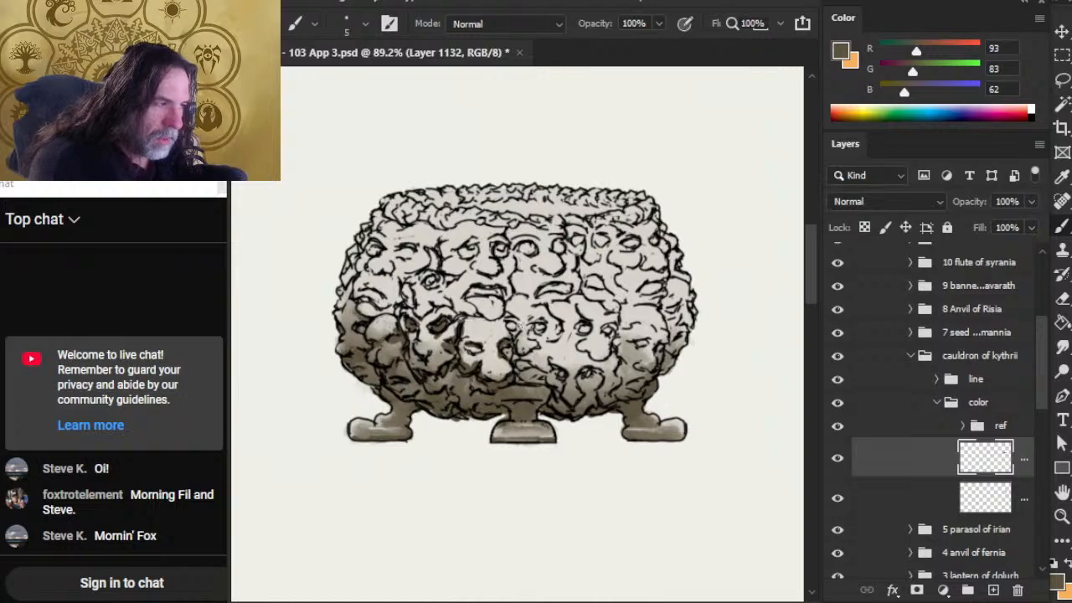
- Paint shadow over the eyes and side of the narrow face at the belly's centre and blend it with the smudge brush
mouse_move(513, 314)
left_mouse_down()
mouse_move(518, 328)
mouse_move(545, 320)
mouse_move(536, 365)
mouse_move(527, 359)
mouse_move(540, 366)
left_mouse_up()
key("r")
key("b")
key("r")
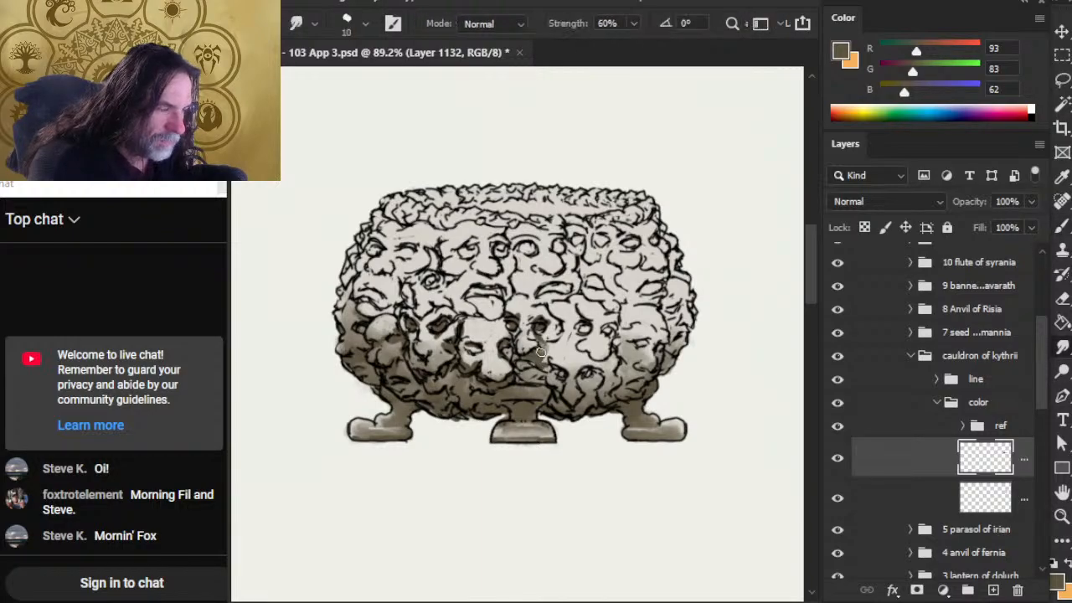
mouse_move(537, 348)
left_mouse_down()
mouse_move(513, 328)
mouse_move(500, 302)
mouse_move(465, 316)
left_mouse_up()
- Paint and smudge shadow beneath the protruding tongue, and darken the outline around the small face to its left
key("b")
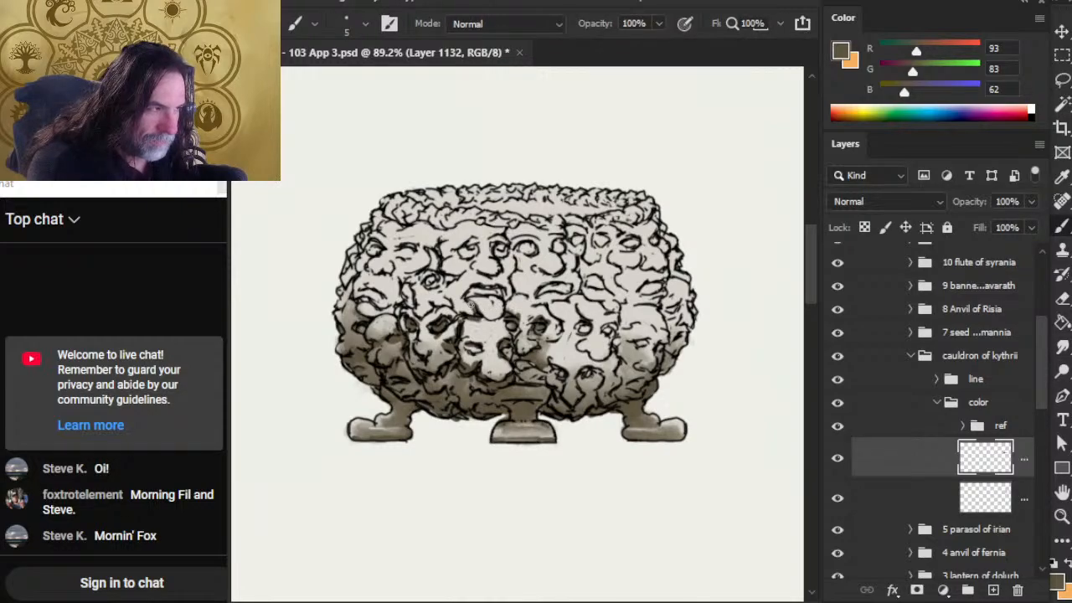
key("r")
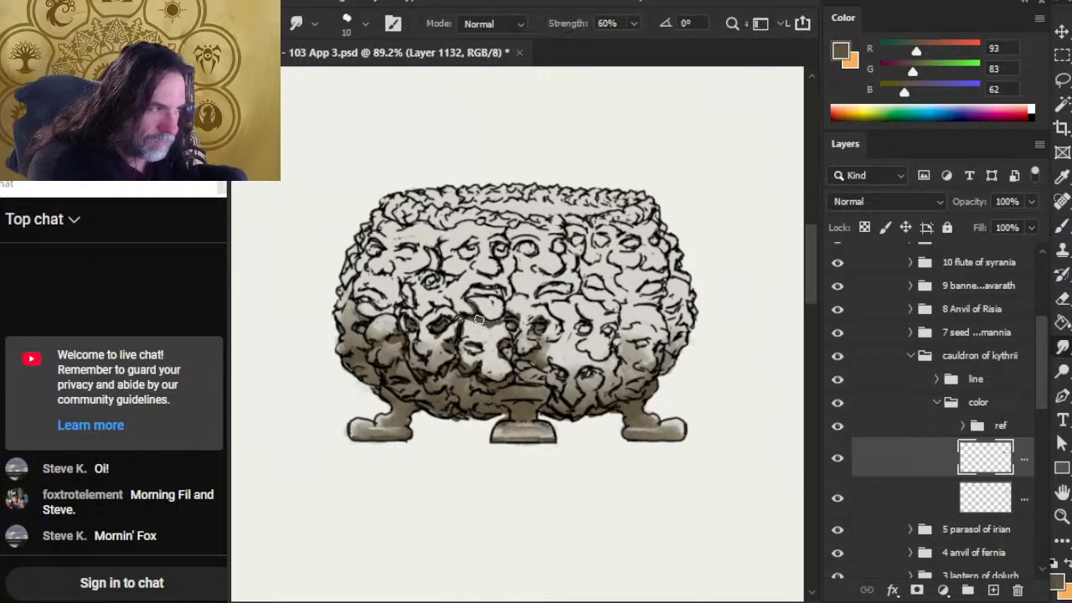
mouse_move(467, 316)
left_mouse_down()
mouse_move(490, 324)
mouse_move(452, 295)
left_mouse_up()
key("b")
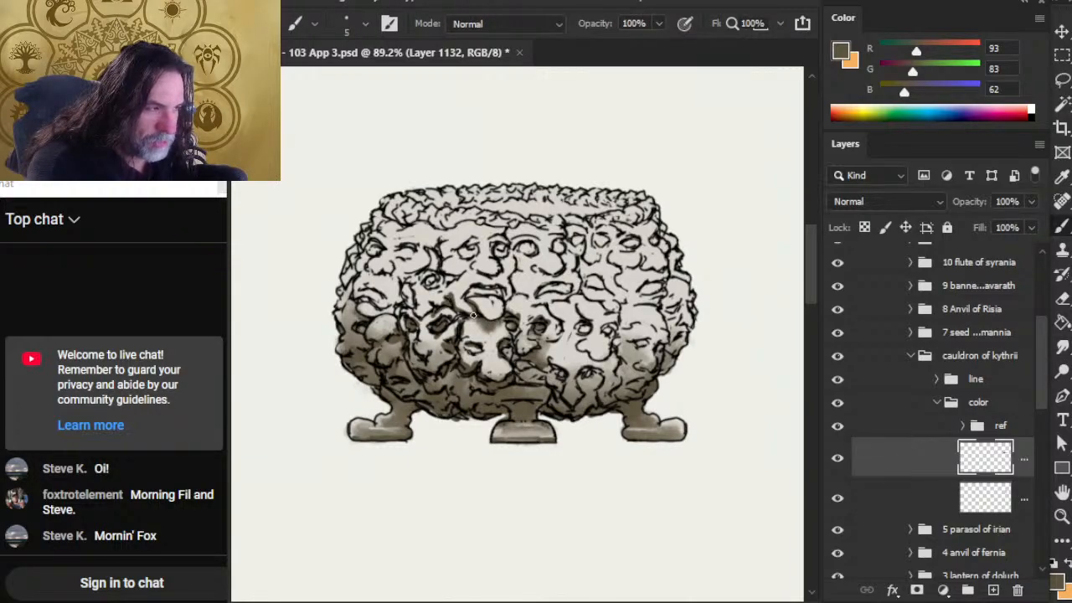
left_click_drag(416, 305, 402, 290)
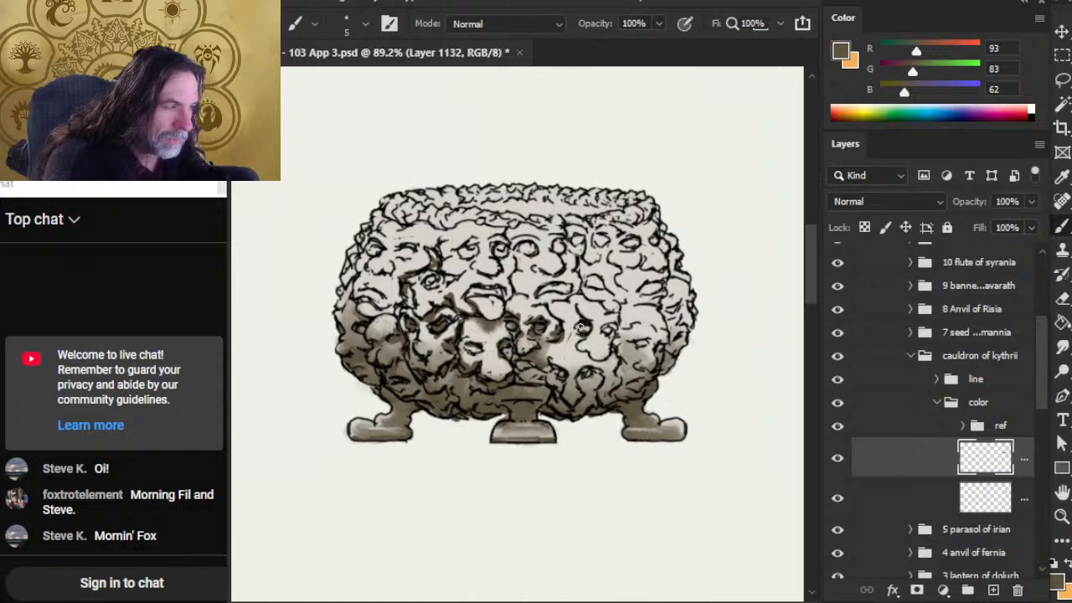
- Paint shadow around the eyes of the long-nosed face right of the belly's centre and blend the shading along the belly's lower-right underside
left_click_drag(580, 327, 593, 327)
left_click_drag(614, 322, 609, 333)
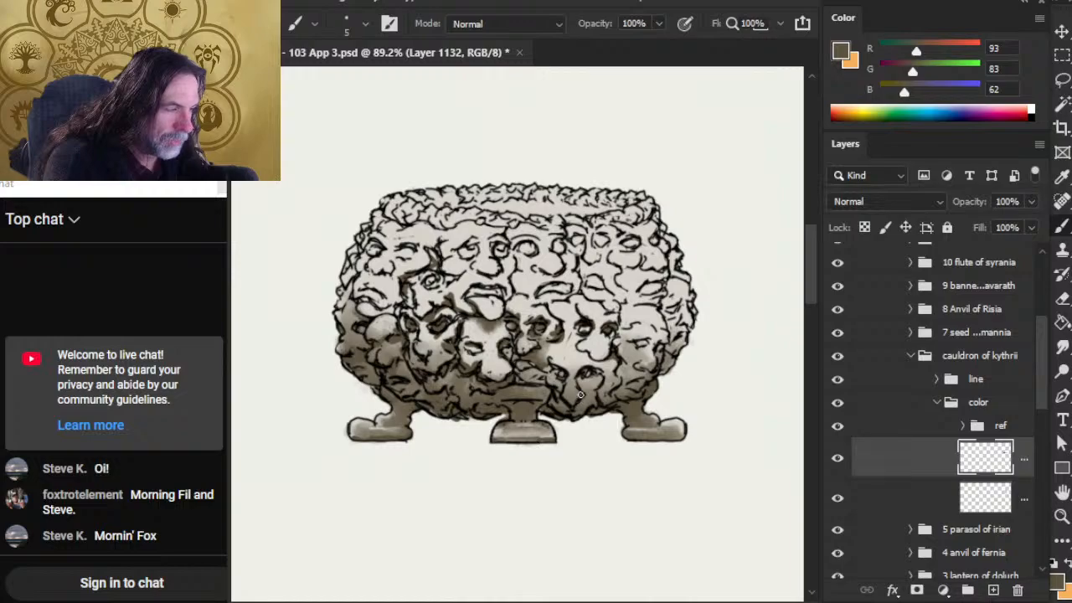
key("r")
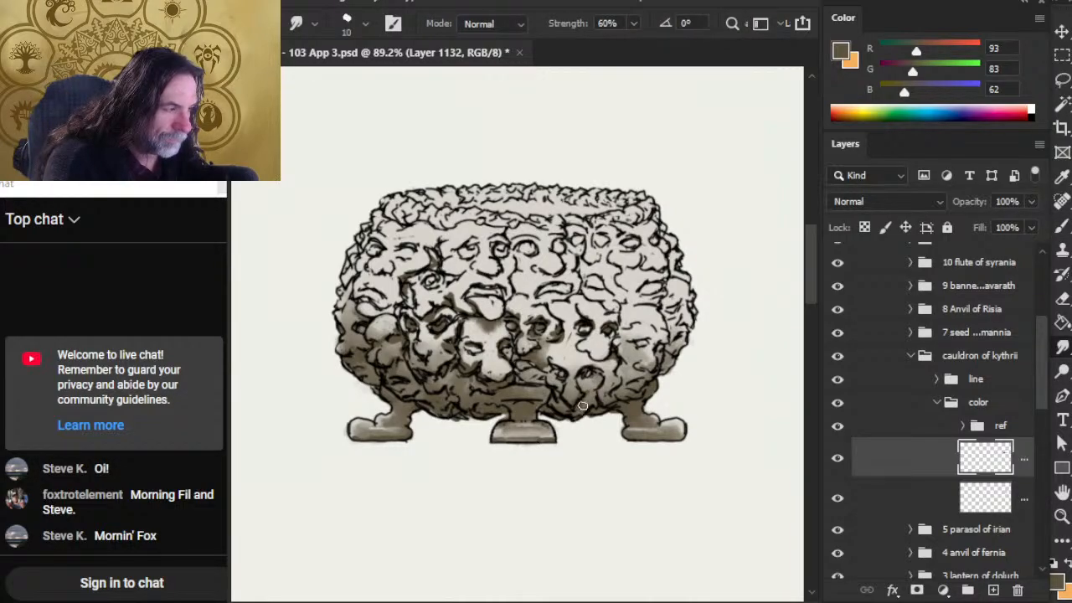
key("b")
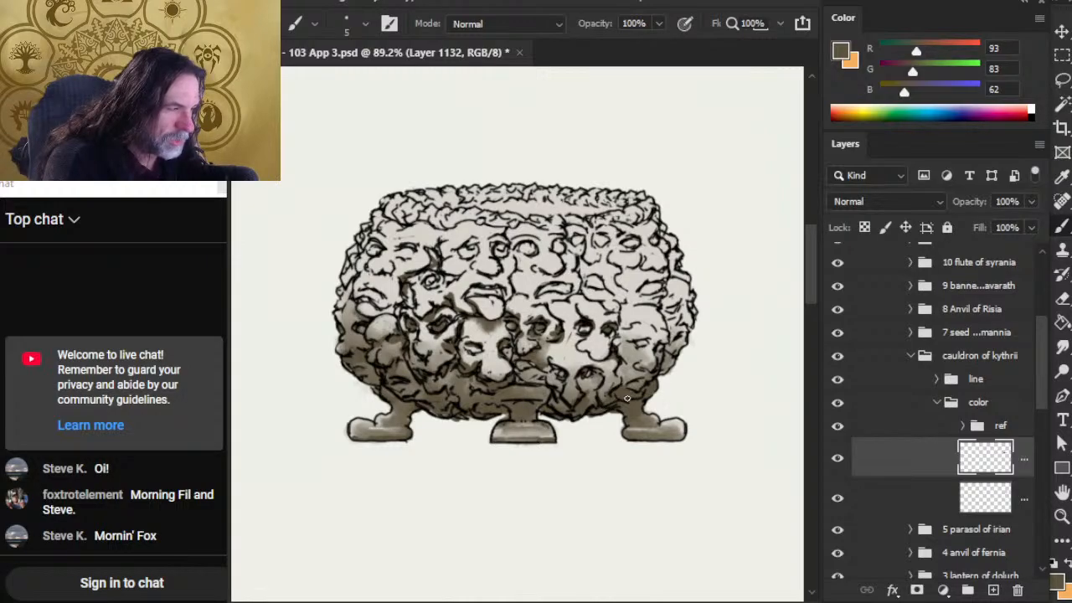
key("r")
key("b")
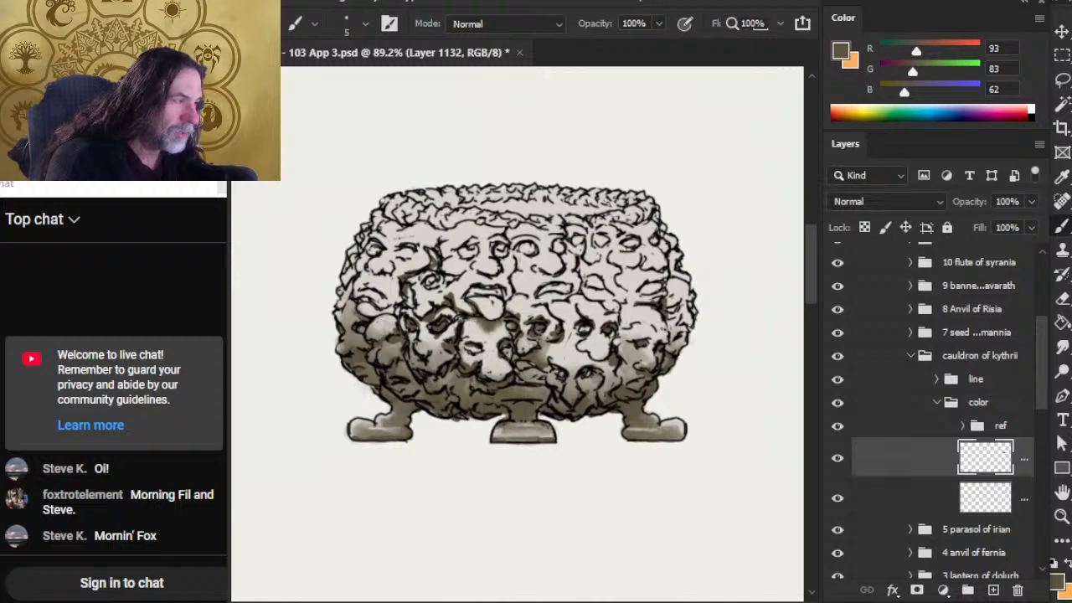
- Smudge the shading on the belly's right side, and paint and blend dark shadow inside the two open mouths of the upper-right faces
key("r")
left_click_drag(668, 316, 665, 304)
key("b")
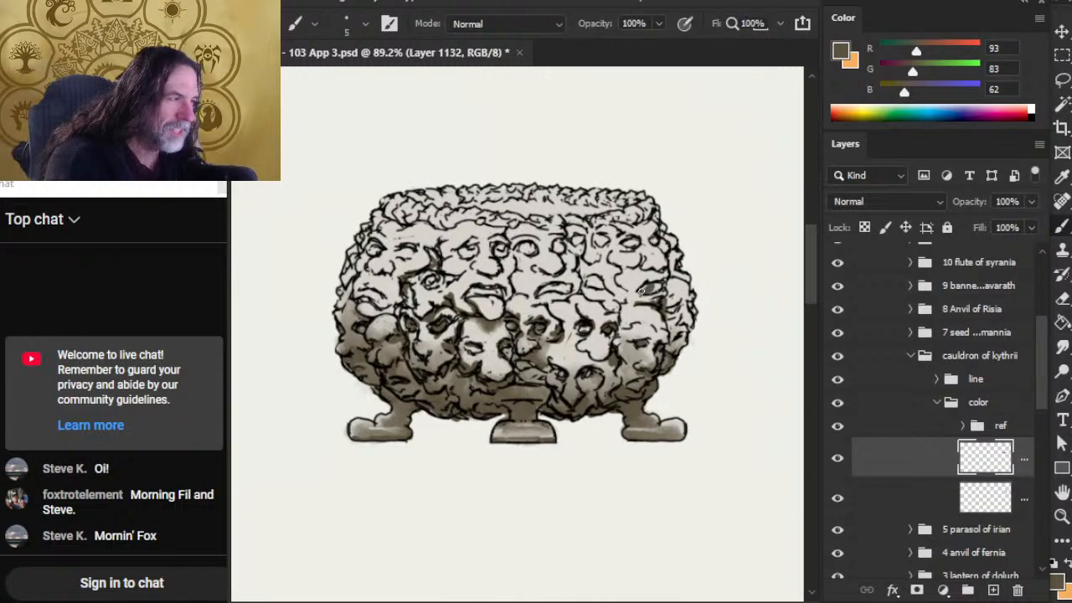
key("r")
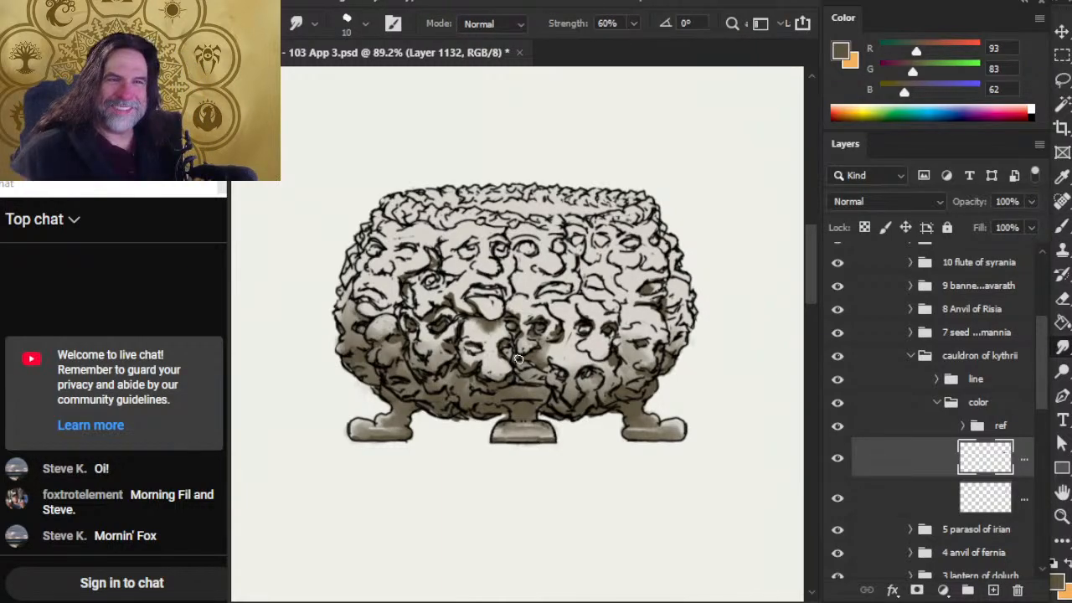
key("b")
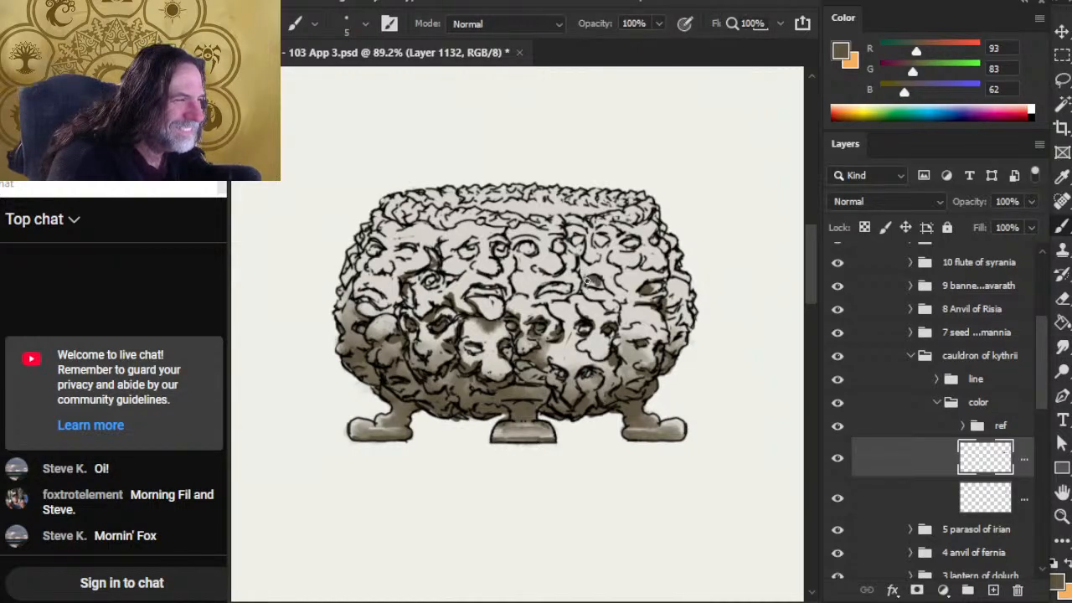
key("r")
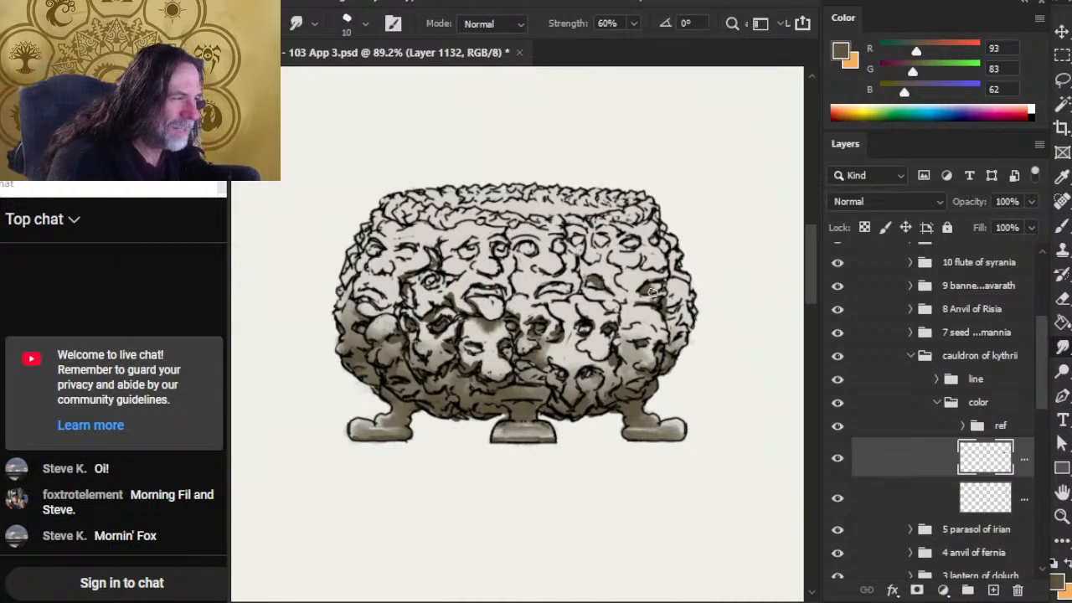
- Paint shadow above the forehead of the lower-right face and along the belly's right edge, blending it with the smudge brush
key("b")
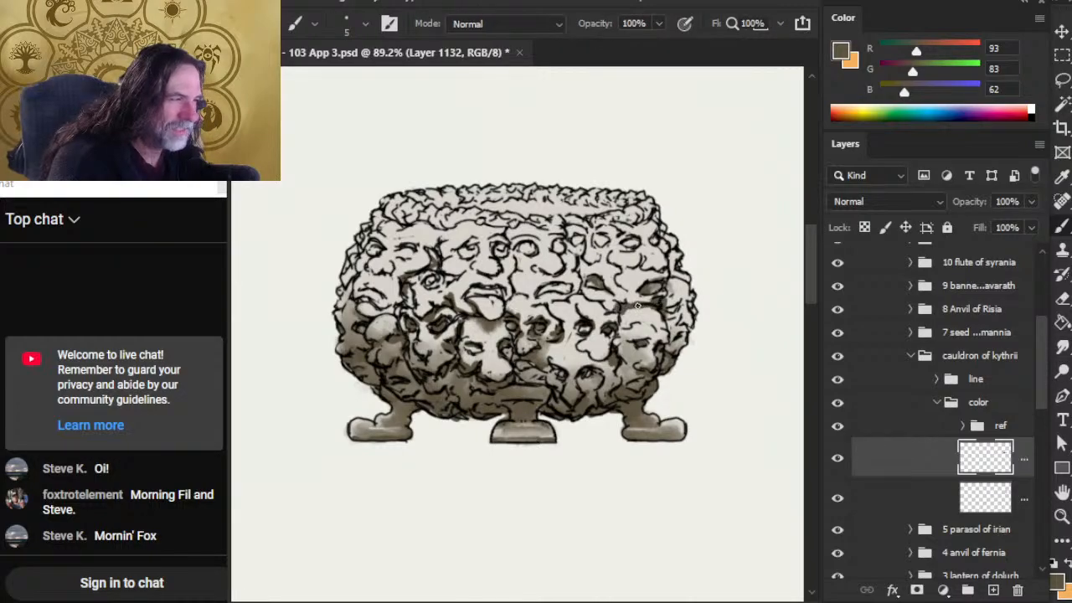
key("r")
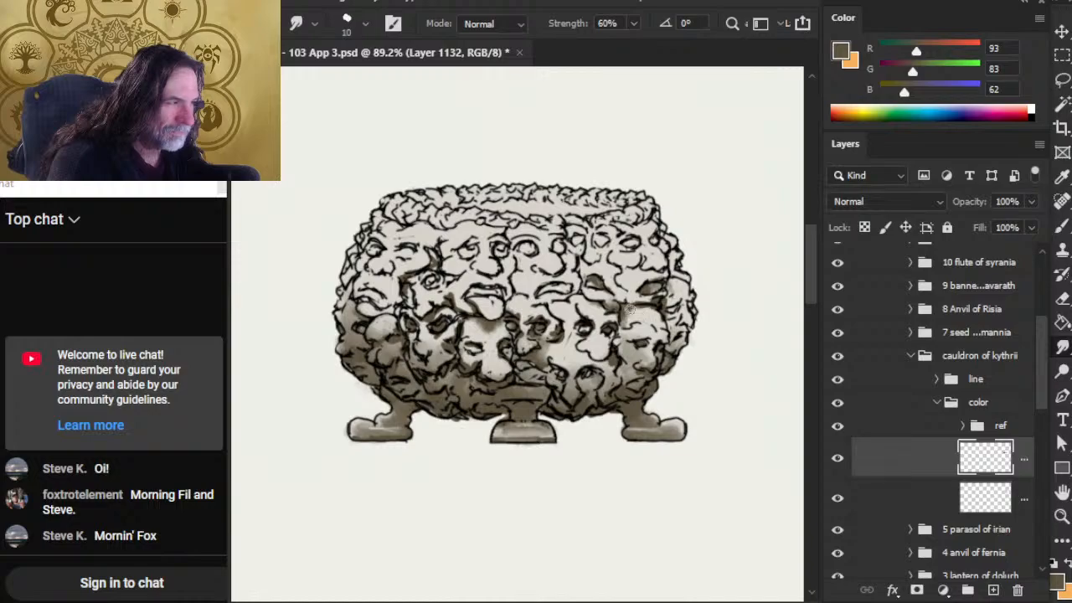
key("b")
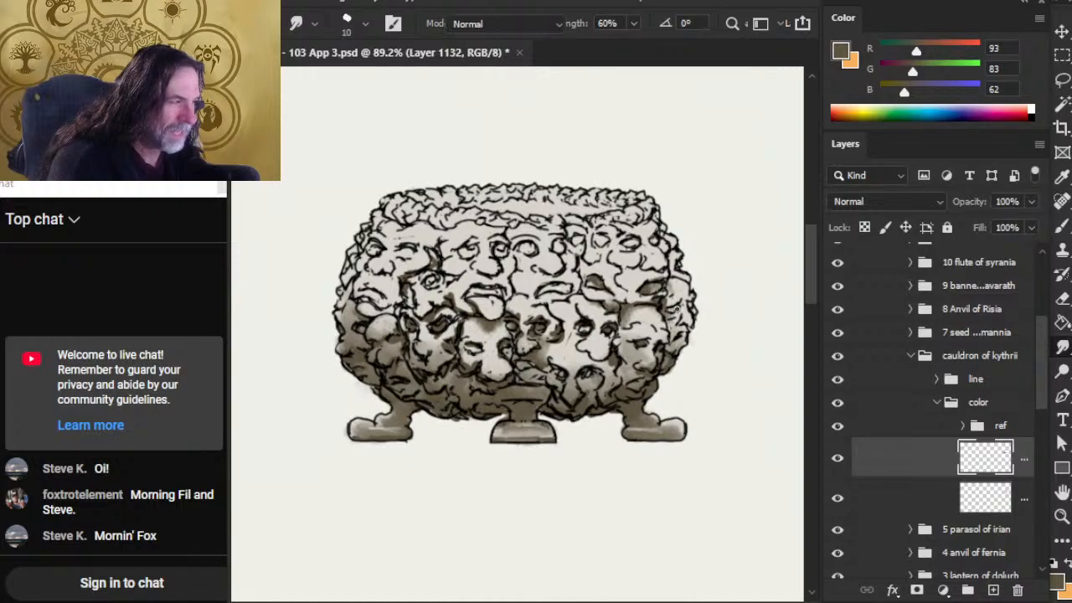
mouse_move(678, 317)
left_mouse_down()
mouse_move(672, 327)
mouse_move(676, 314)
left_mouse_up()
key("r")
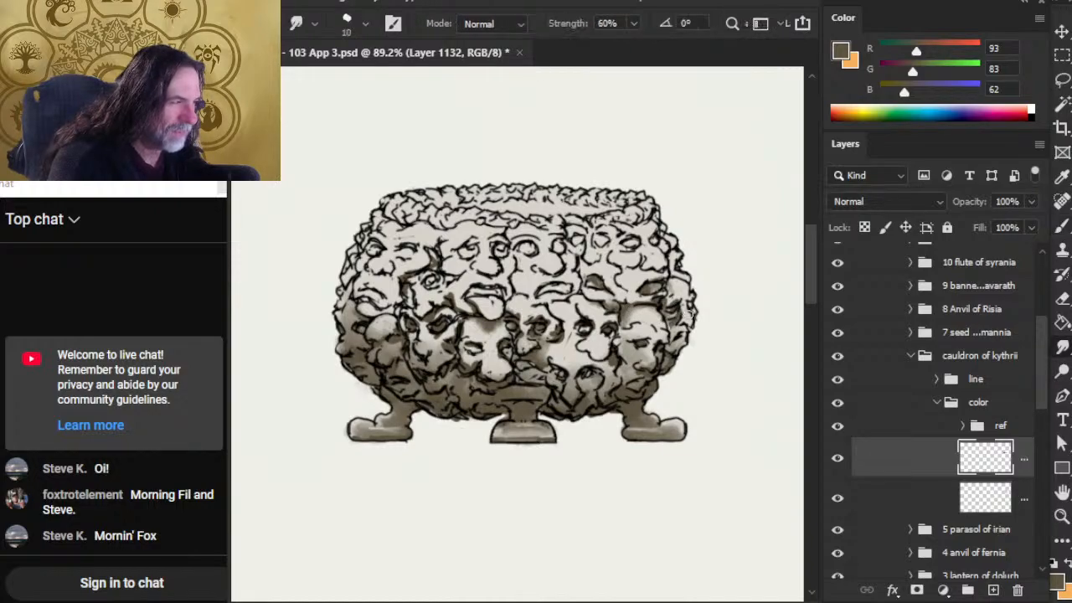
key("b")
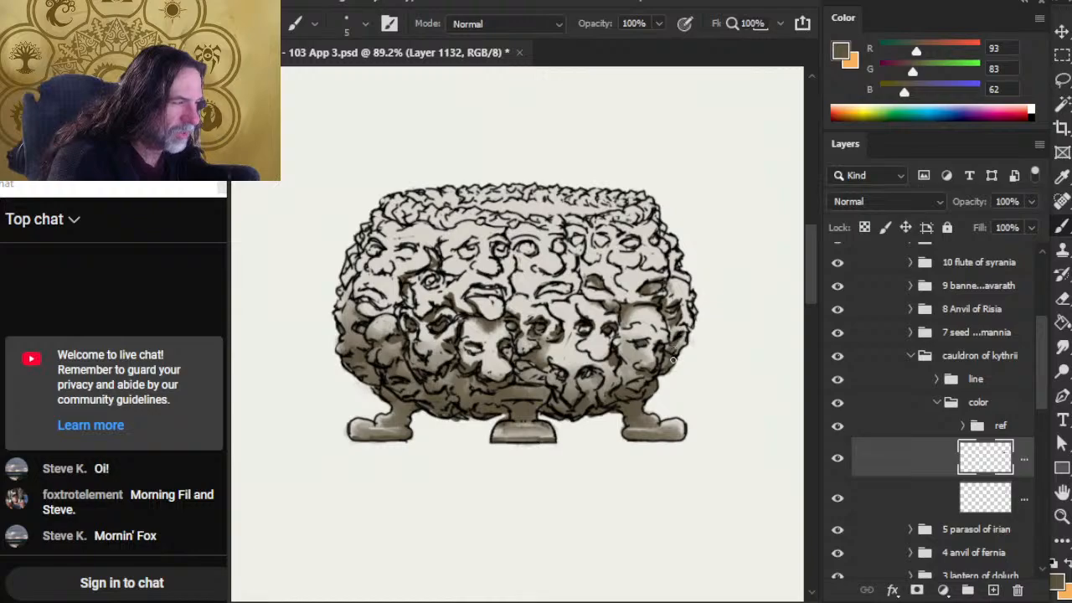
key("r")
- Paint and smudge shadow around the nose, cheeks and brow of the long-nosed face right of the belly's centre
key("b")
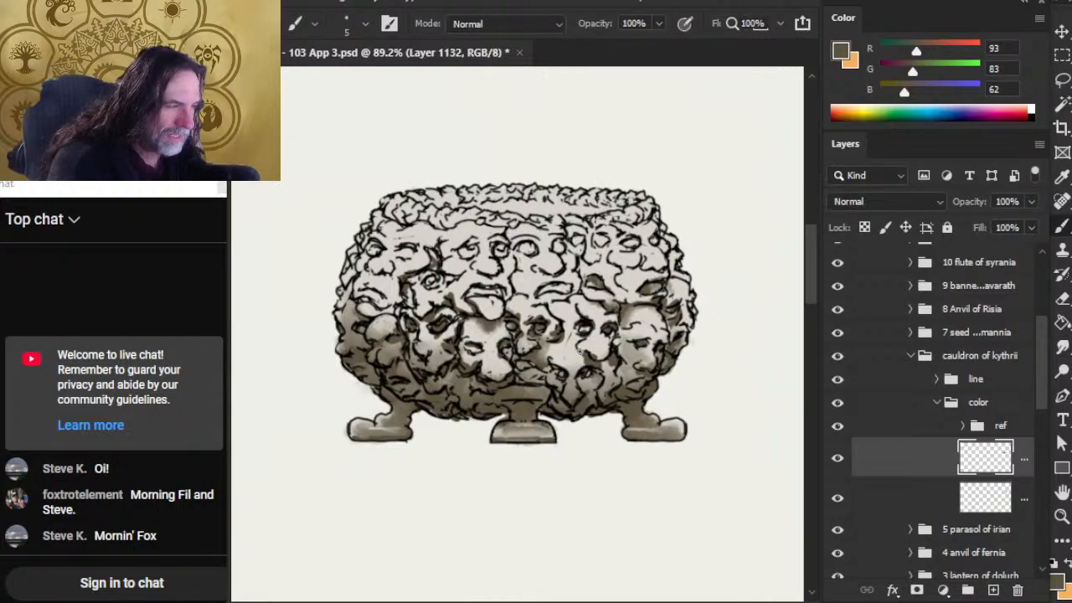
key("r")
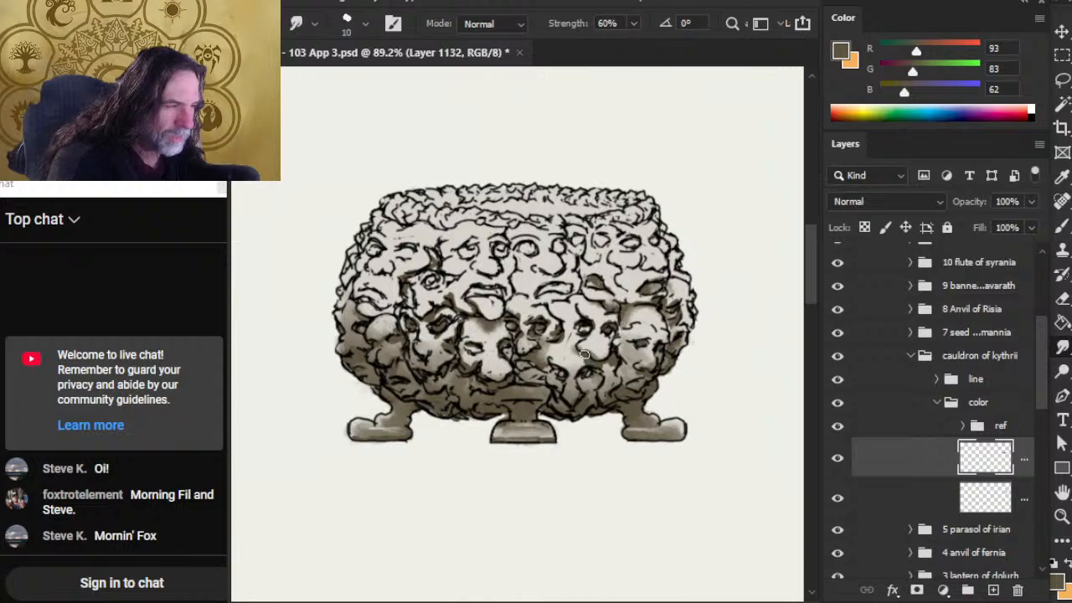
key("b")
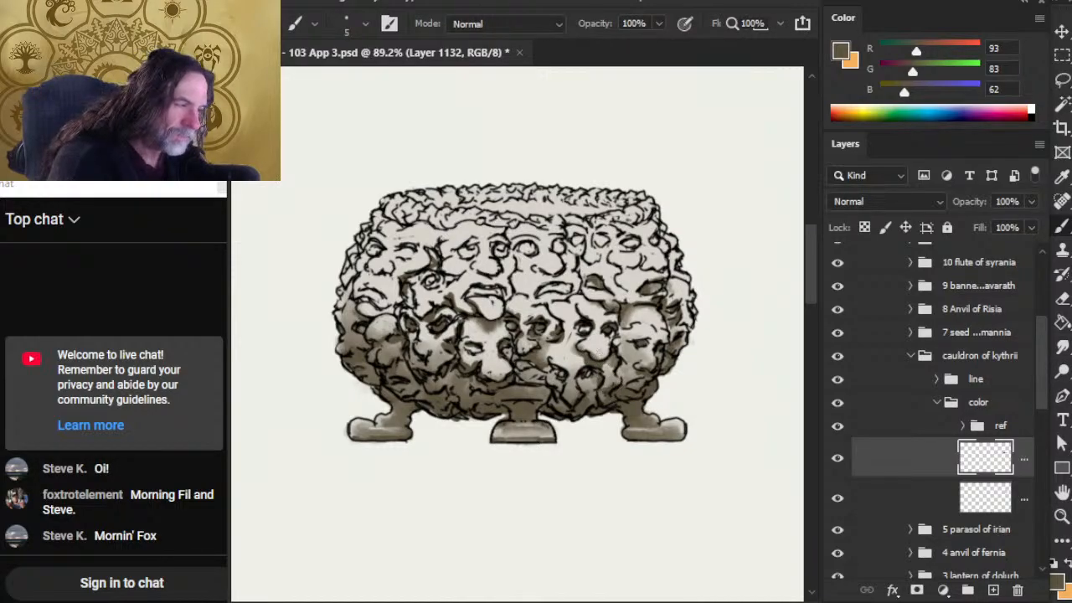
key("r")
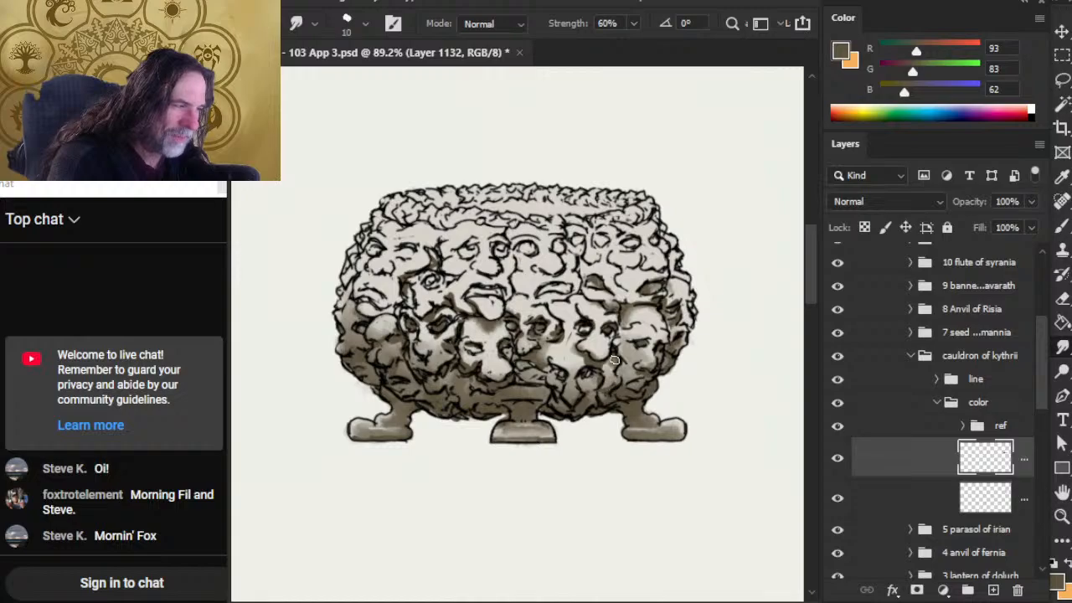
key("b")
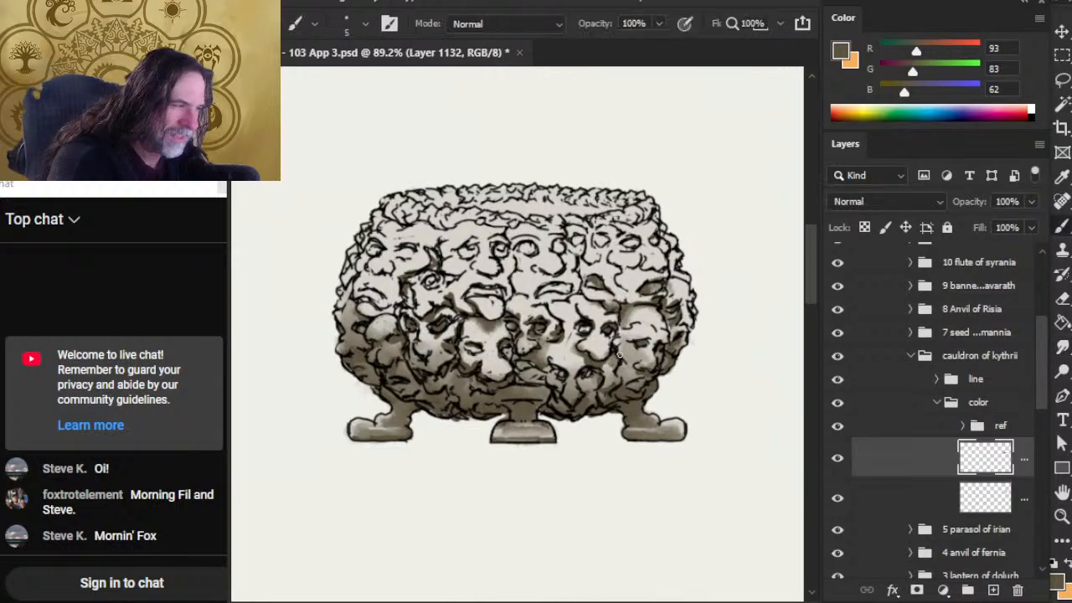
key("r")
key("b")
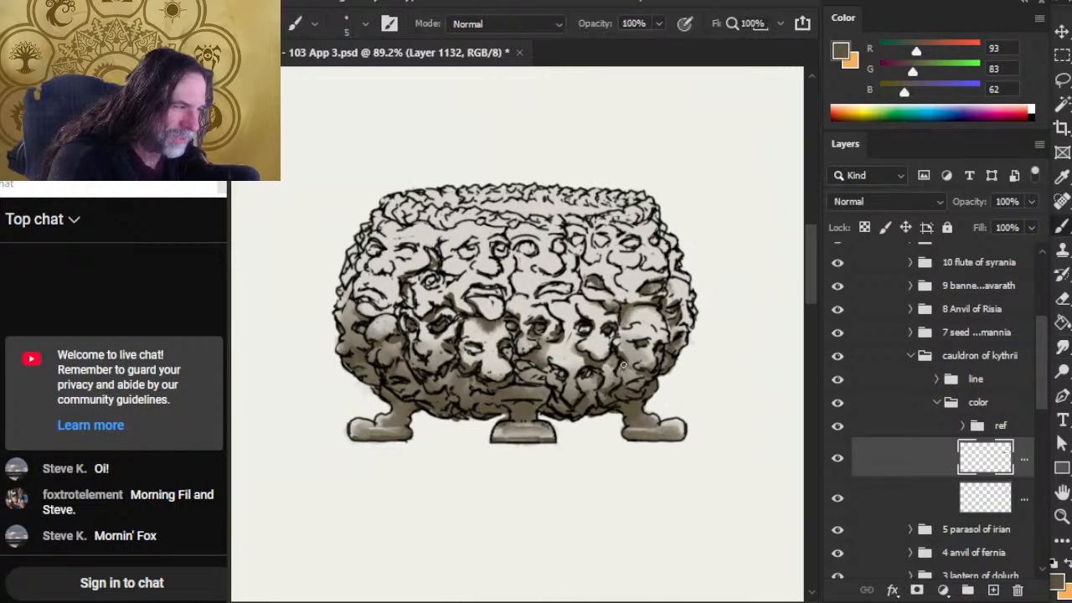
key("r")
key("b")
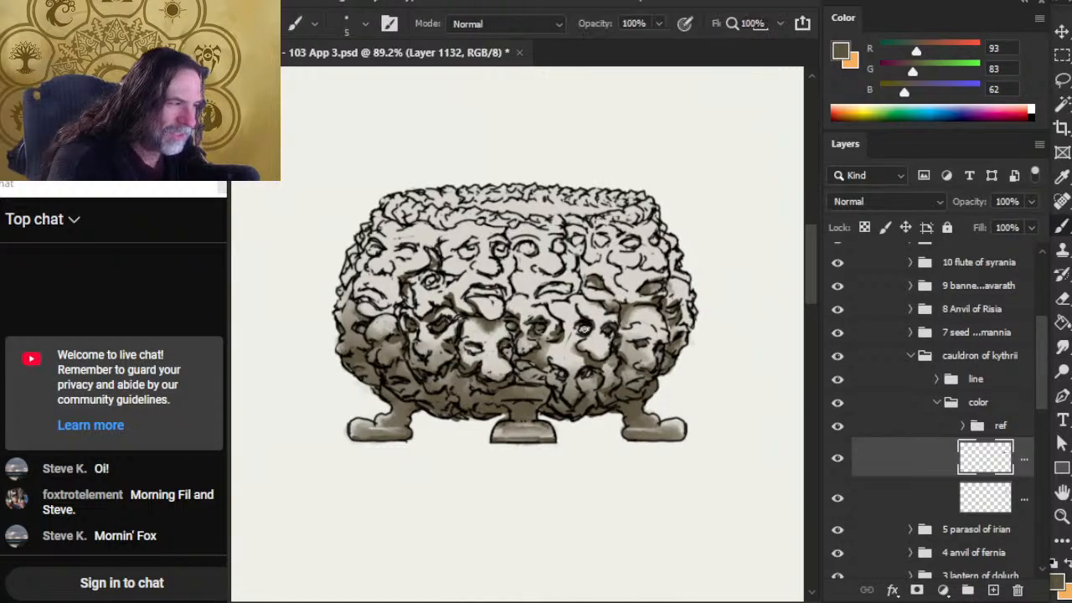
key("r")
left_click_drag(584, 328, 567, 317)
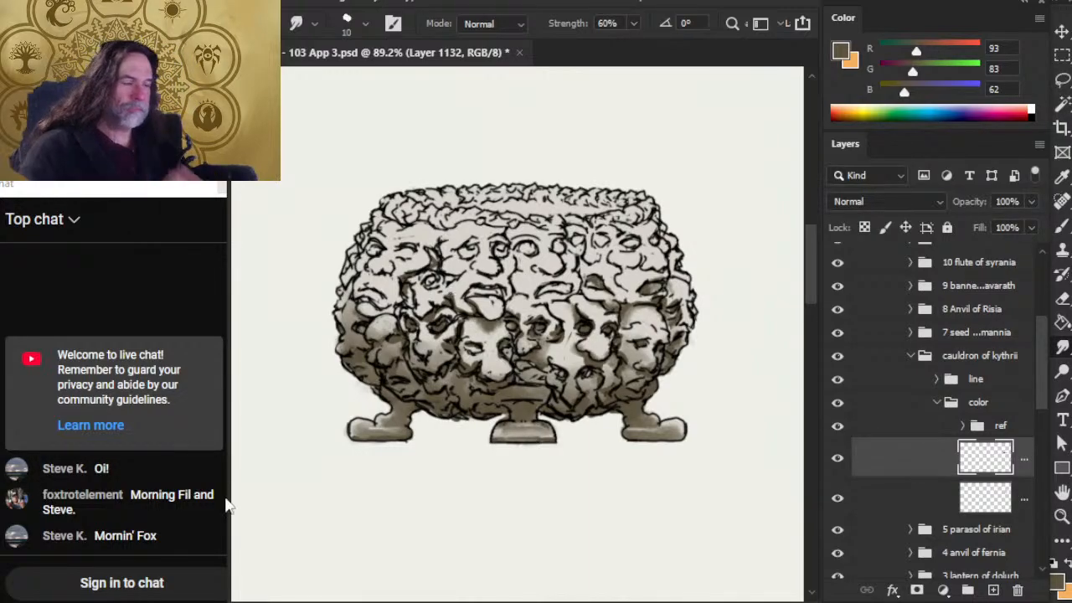
- Lighten the narrow central face with the 2 px eraser, and paint and smudge shadow beside the nose of the face beneath the tongue
key("e")
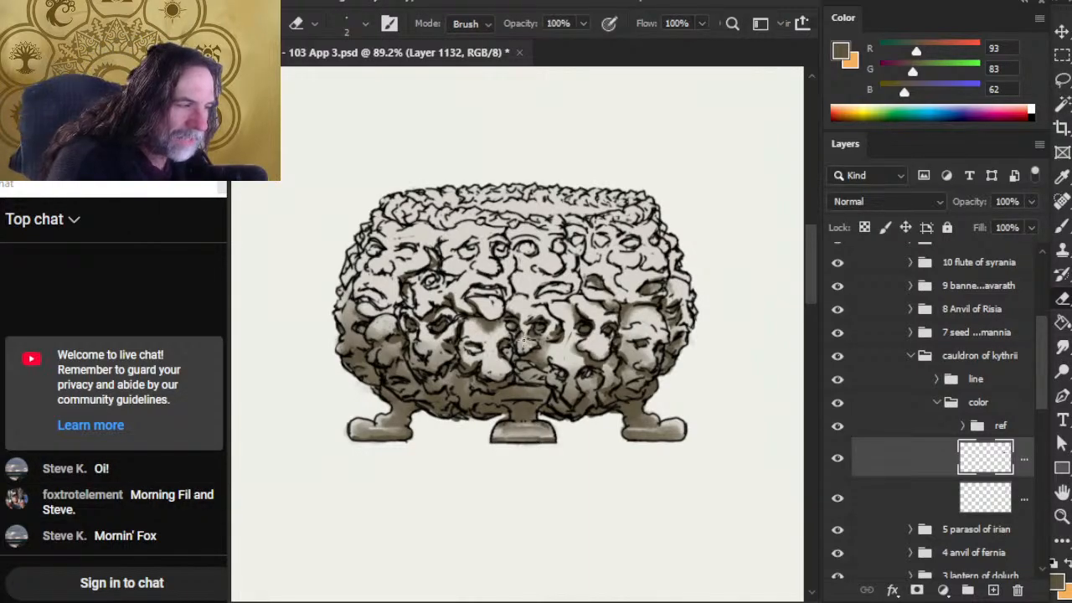
key("b")
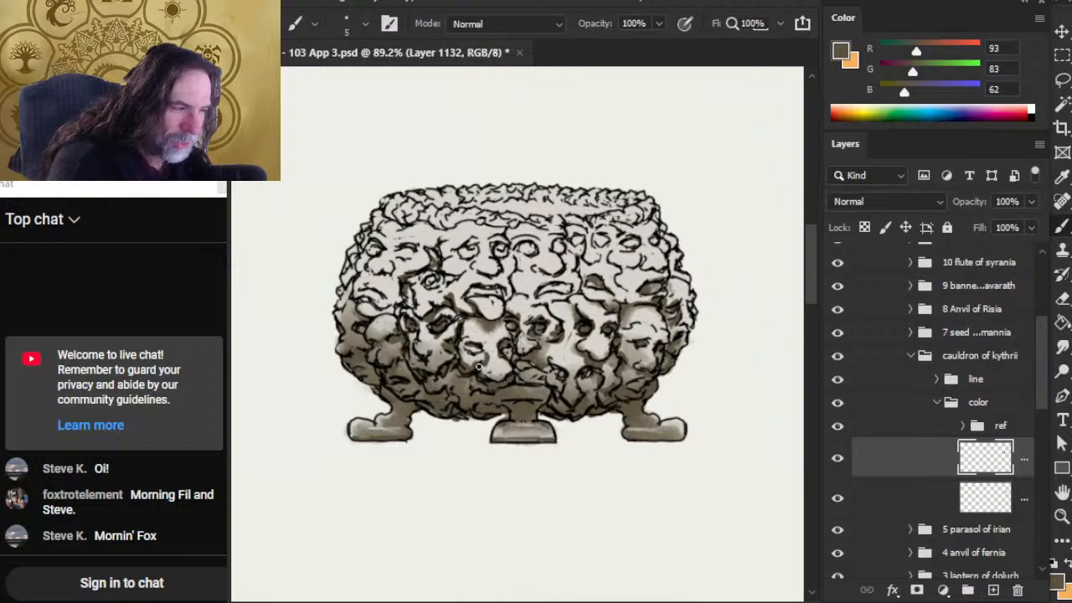
key("r")
mouse_move(485, 364)
left_mouse_down()
mouse_move(483, 348)
mouse_move(520, 357)
left_mouse_up()
key("b")
key("r")
key("b")
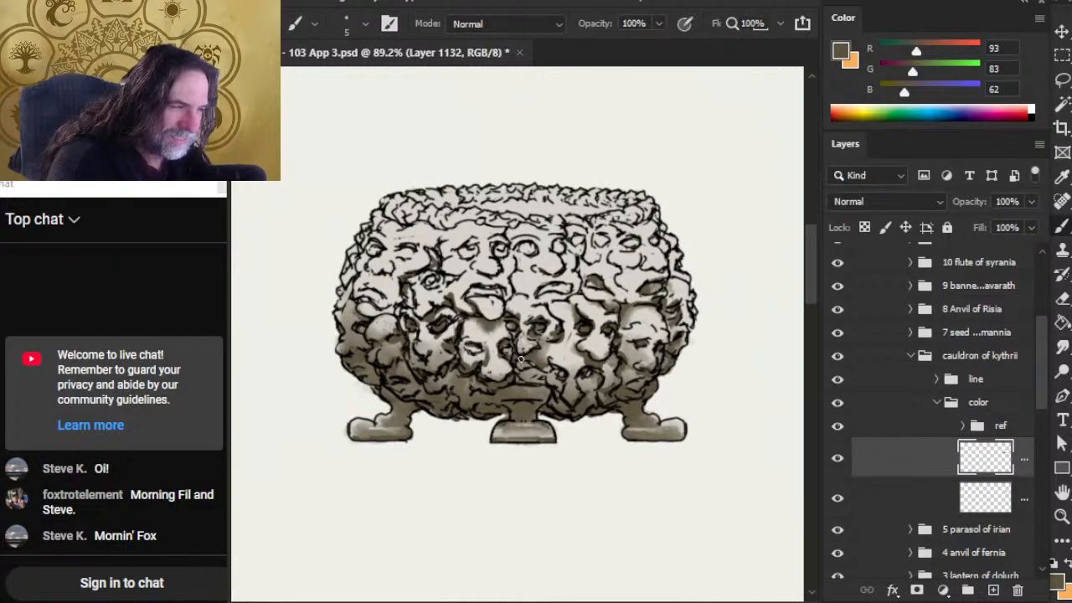
- Build up and blend shadow across the forehead and sides of the face beneath the protruding tongue
mouse_move(534, 363)
left_mouse_down()
mouse_move(548, 376)
mouse_move(533, 381)
mouse_move(549, 375)
mouse_move(509, 375)
mouse_move(498, 391)
mouse_move(484, 374)
mouse_move(485, 332)
mouse_move(505, 337)
mouse_move(476, 329)
mouse_move(485, 321)
left_mouse_up()
key("r")
key("b")
key("r")
key("b")
key("r")
key("b")
key("r")
key("b")
key("r")
key("b")
key("r")
- Paint and smudge shadow on the nose and cheeks of the dark-eyed face left of the one beneath the tongue
key("b")
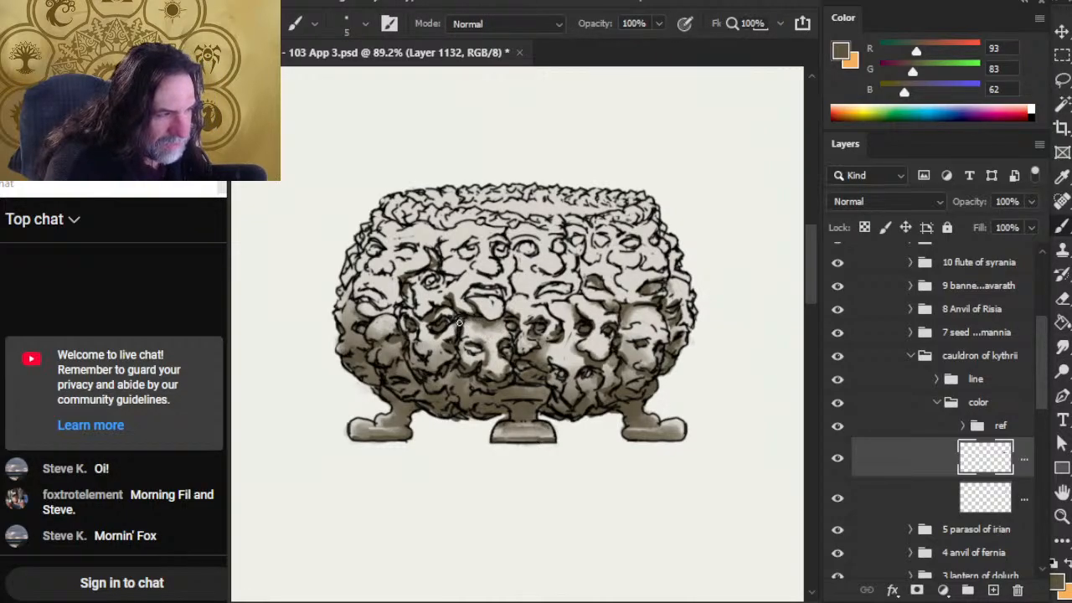
key("r")
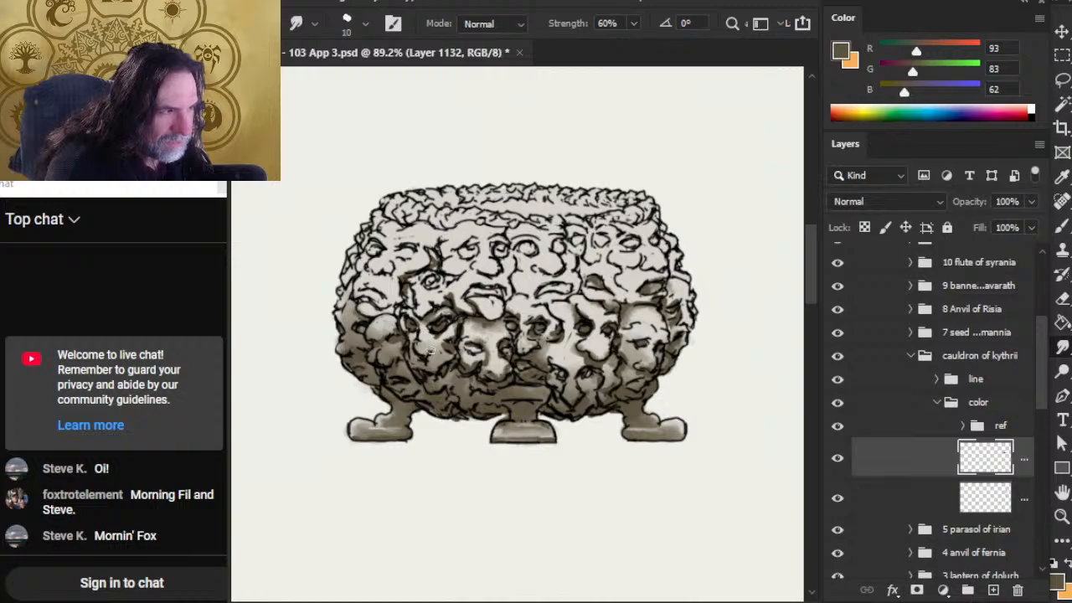
key("b")
key("r")
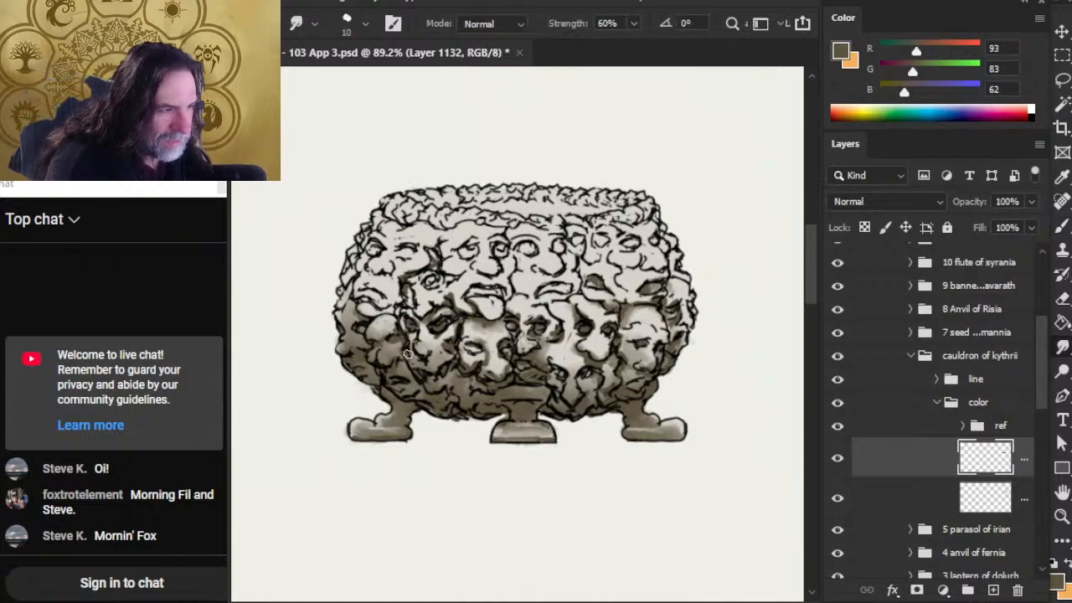
key("b")
key("r")
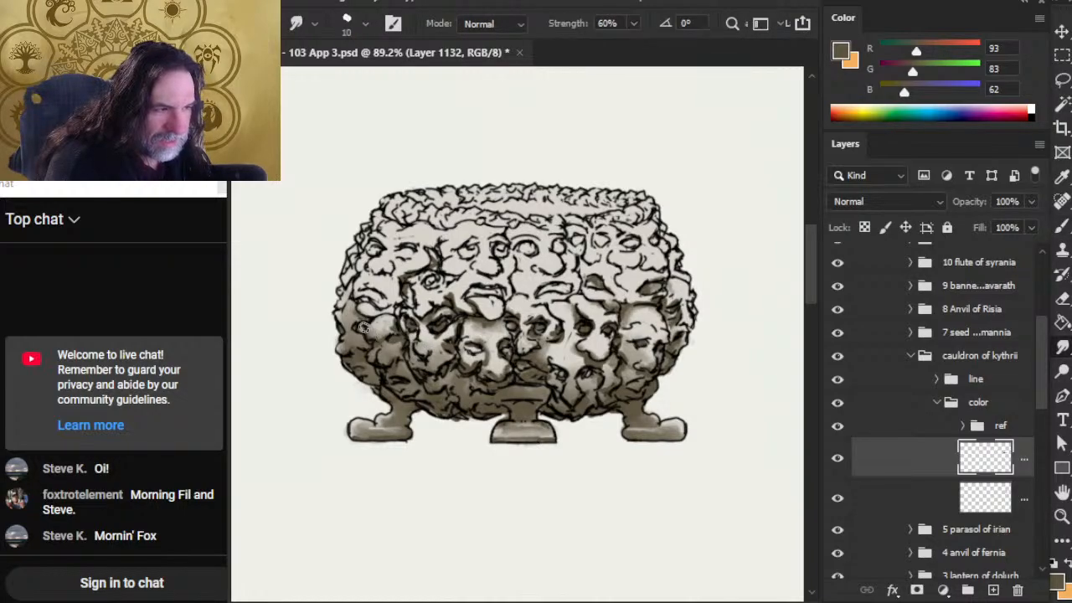
- Shade and blend the lower-left face's eye area and the frowning mouth and chin of the face above it
key("b")
key("r")
key("b")
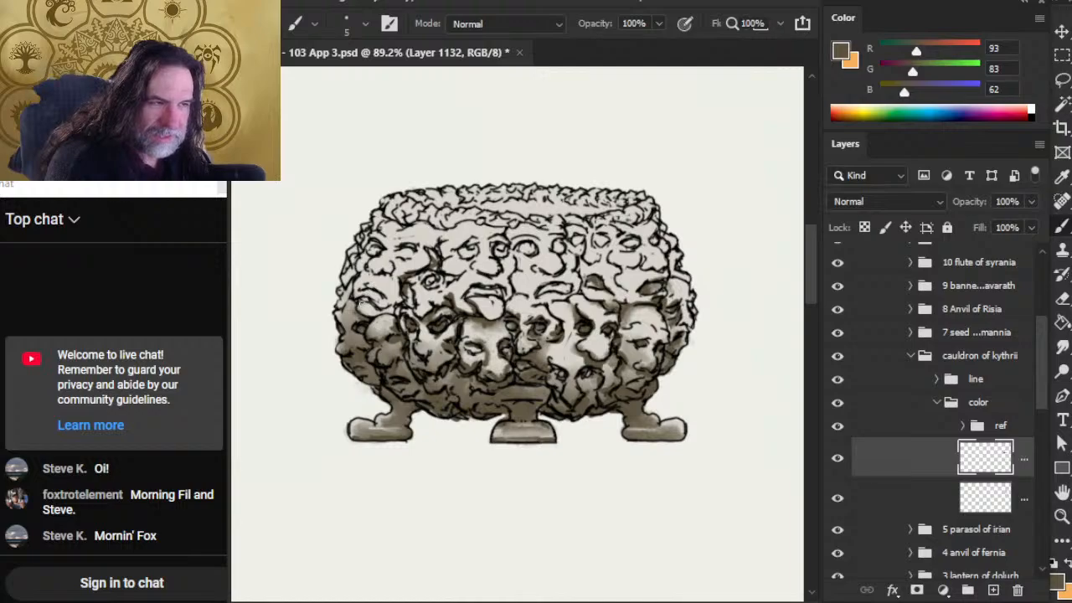
key("r")
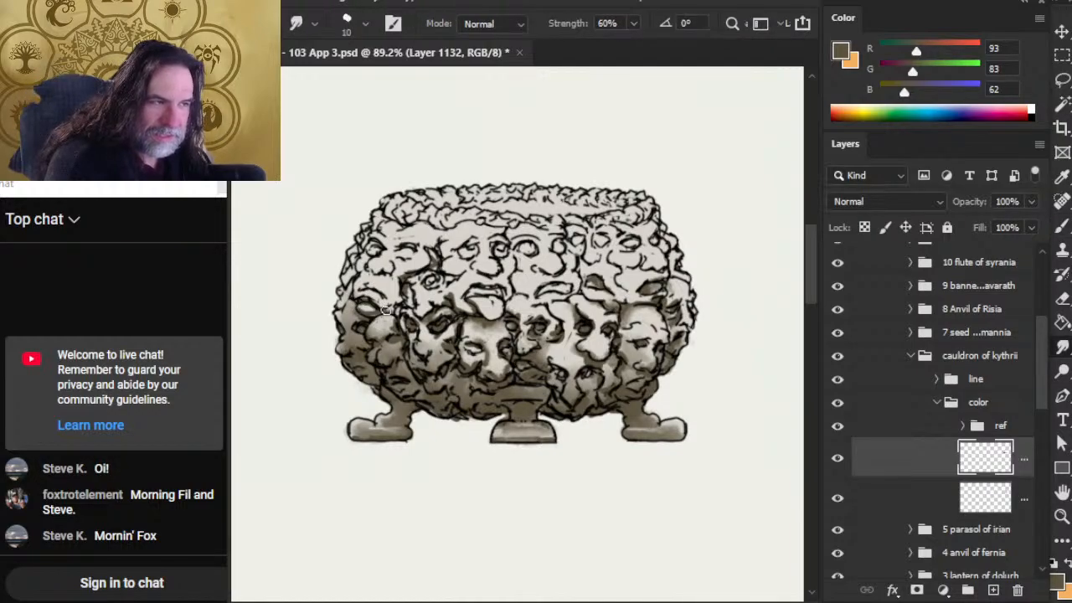
key("b")
key("r")
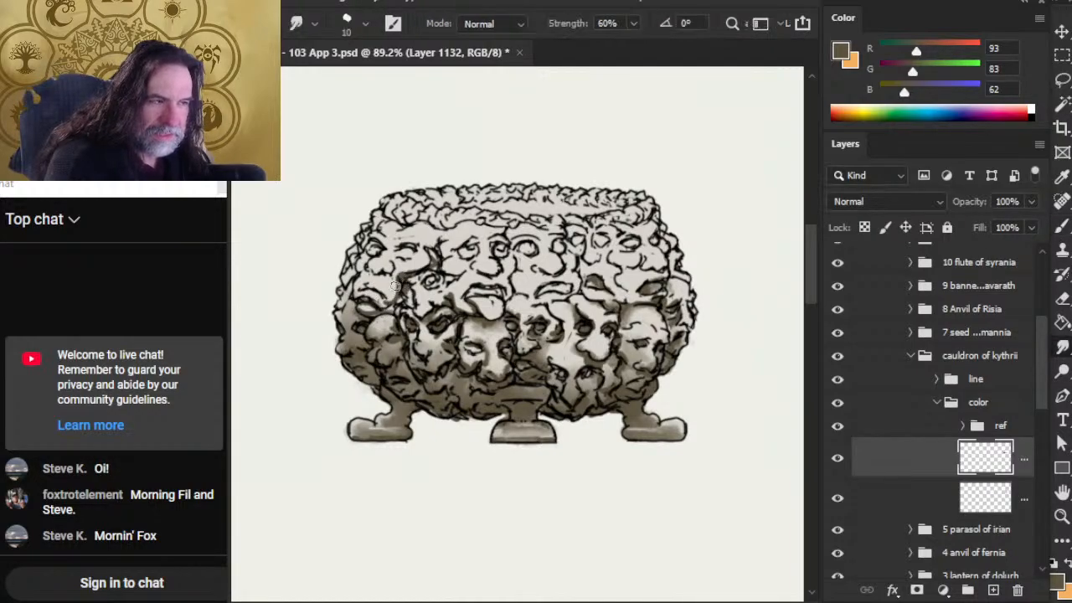
- Paint and smudge shadow around the eye, nose and outline of the small face left of the tongued mouth
key("b")
key("r")
key("b")
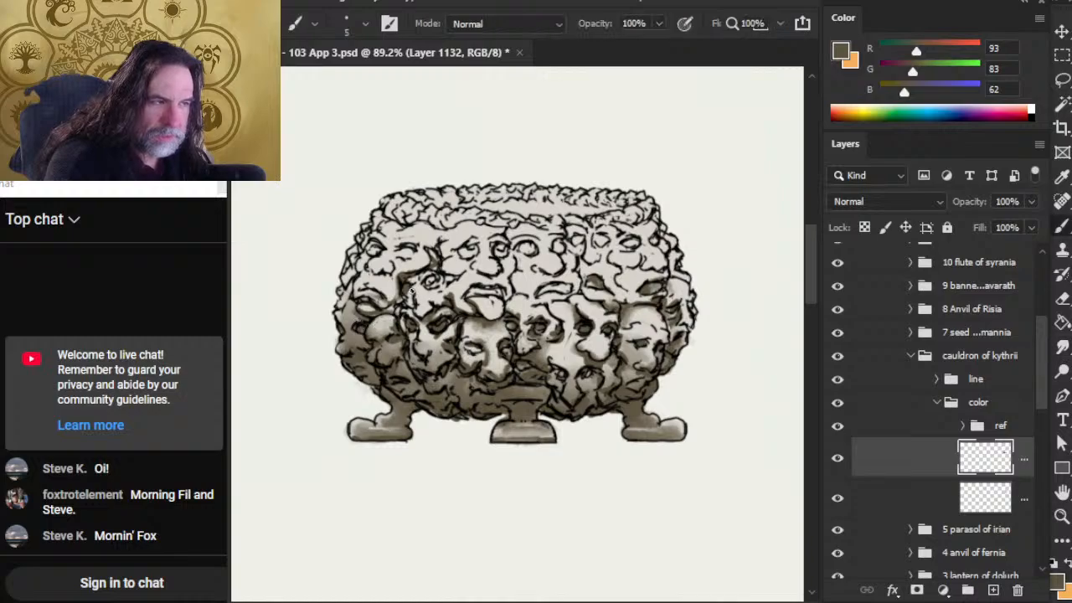
key("r")
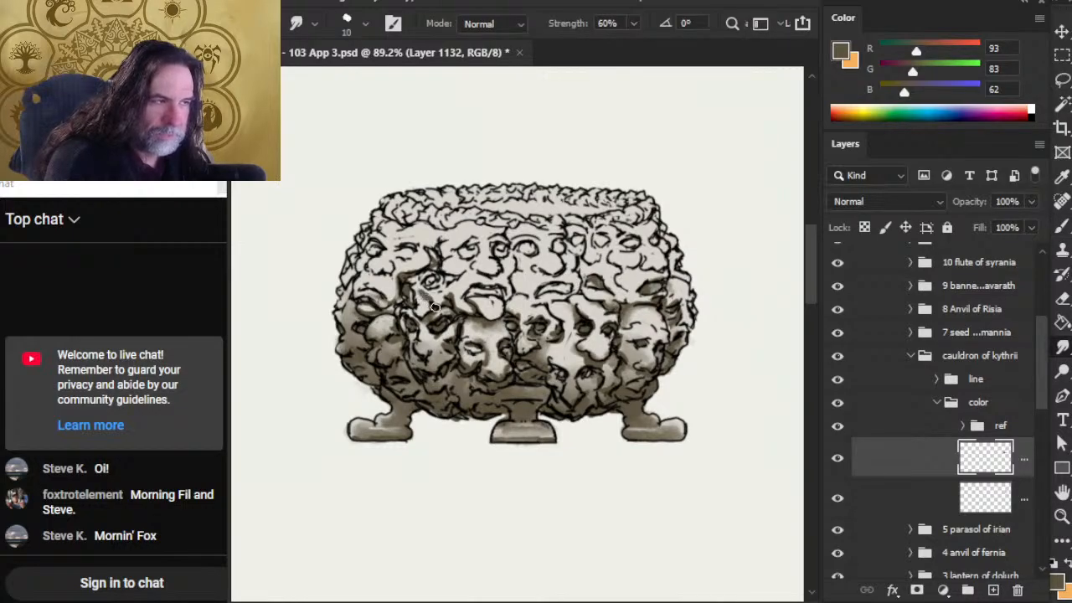
key("b")
key("r")
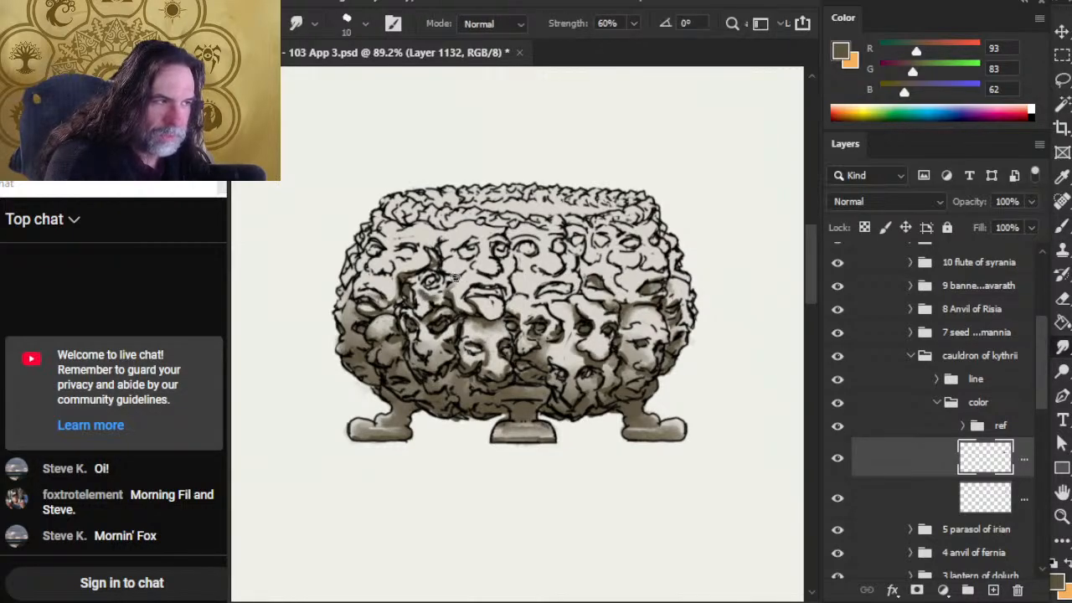
key("b")
key("r")
key("b")
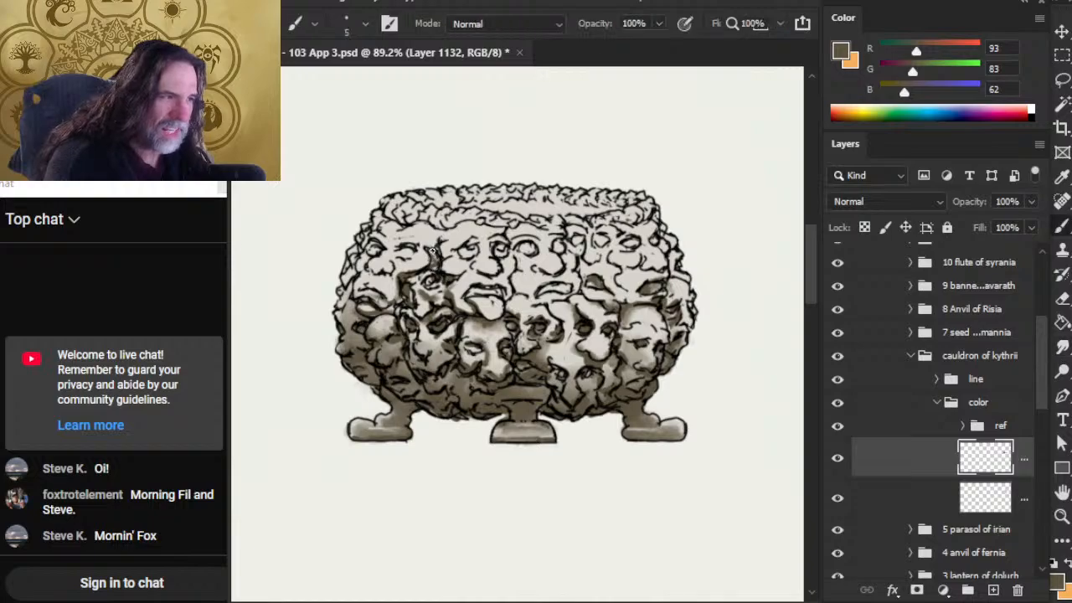
- Paint and smudge shadow beside the upper-left face's cheek and around the eyes of the face below and right of the tongue
key("r")
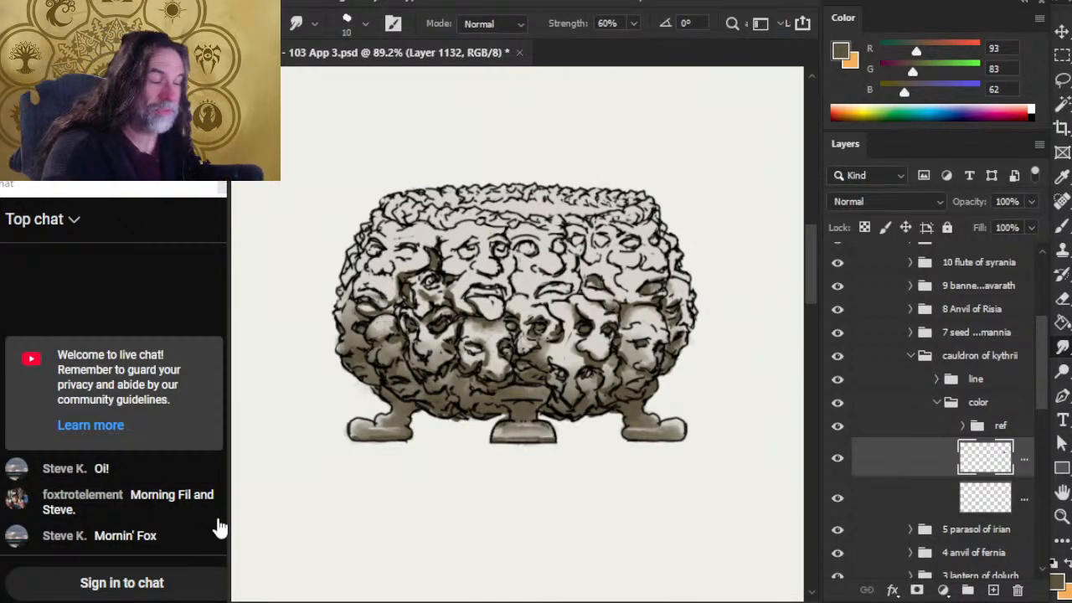
key("b")
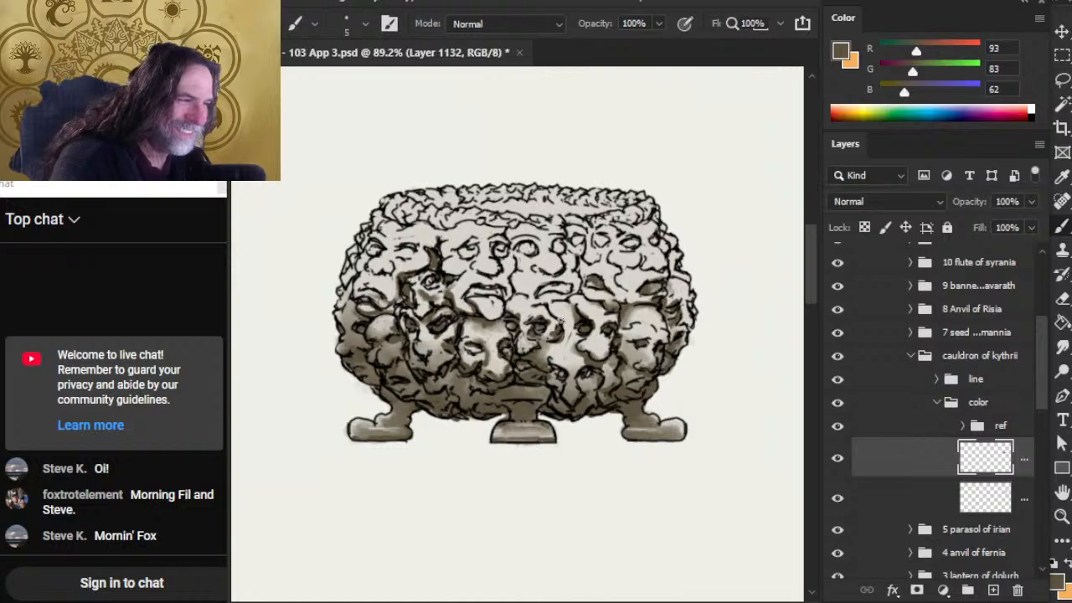
key("r")
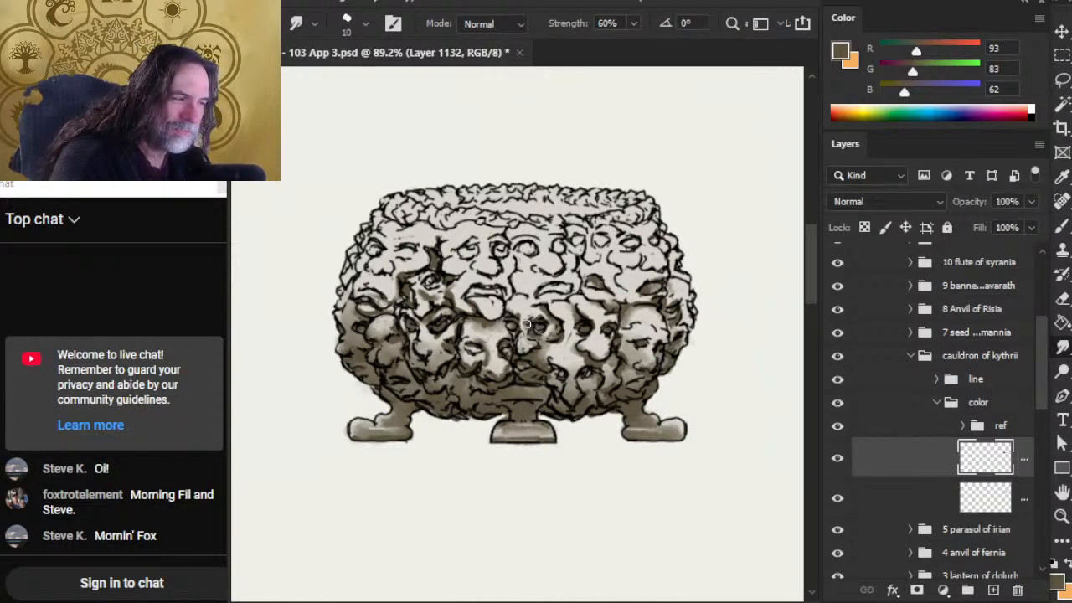
key("b")
key("r")
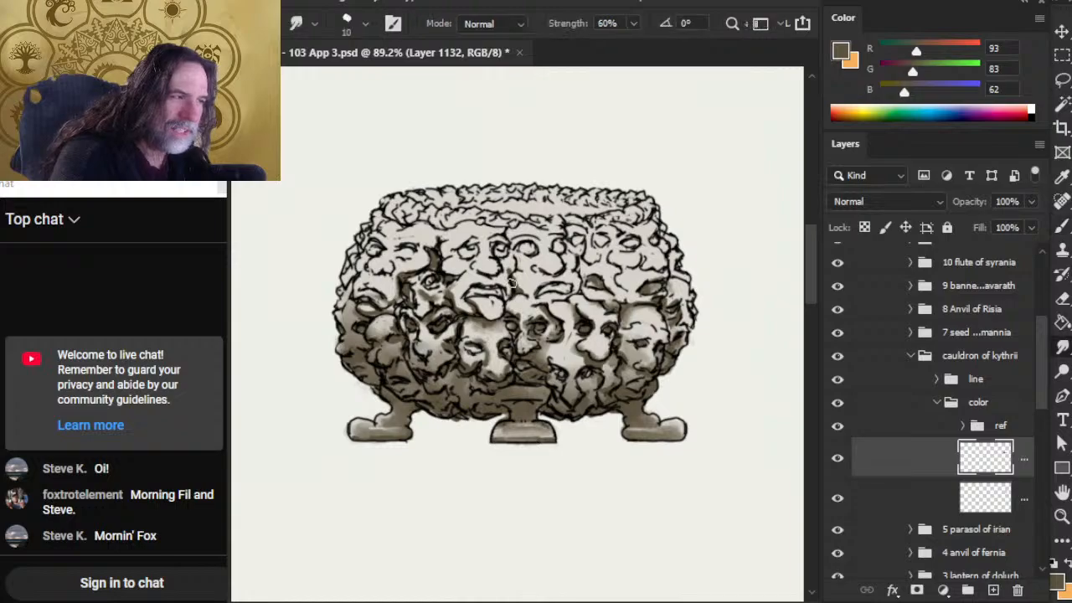
- Shade and blend the frowning mouth, cheek and eye socket of the upper face right of the tongued one
key("b")
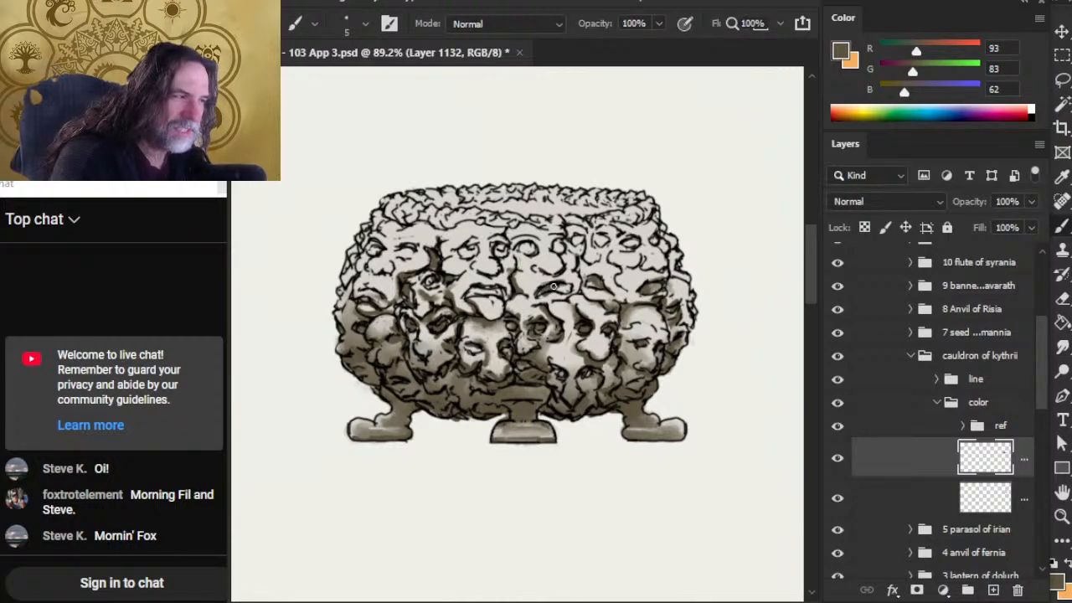
key("r")
key("b")
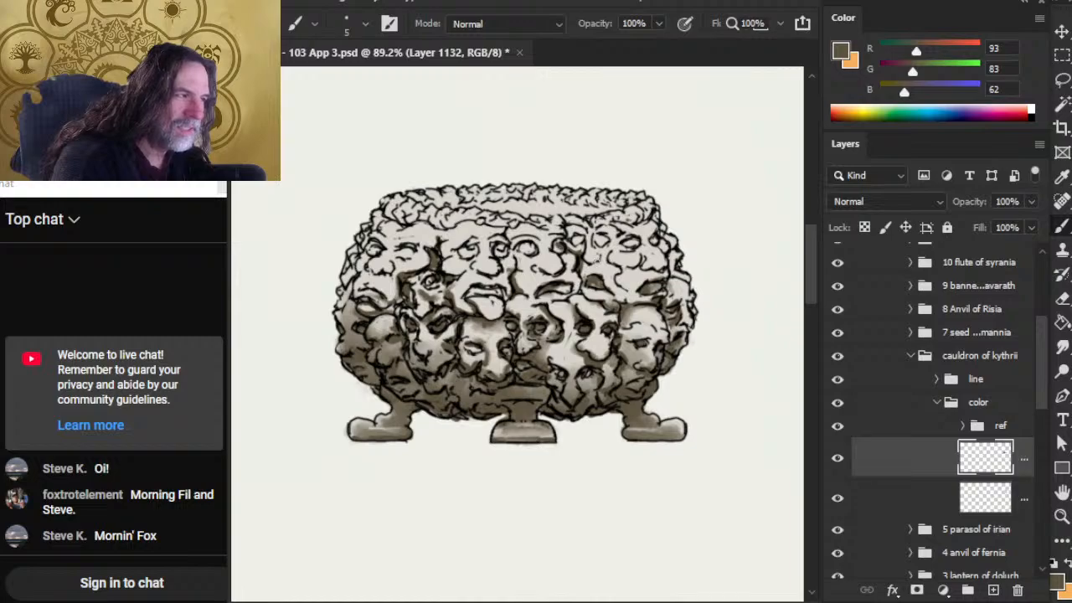
key("r")
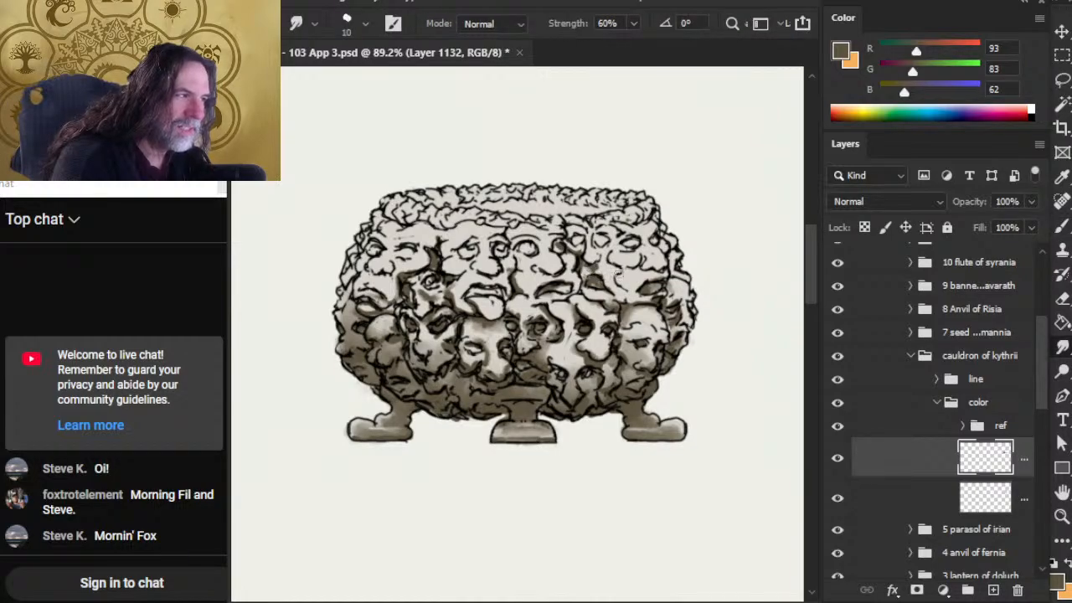
- Paint and smudge shadow under the nose and around the mouth and cheek of the upper-right face
key("b")
key("r")
key("b")
left_click_drag(630, 266, 646, 273)
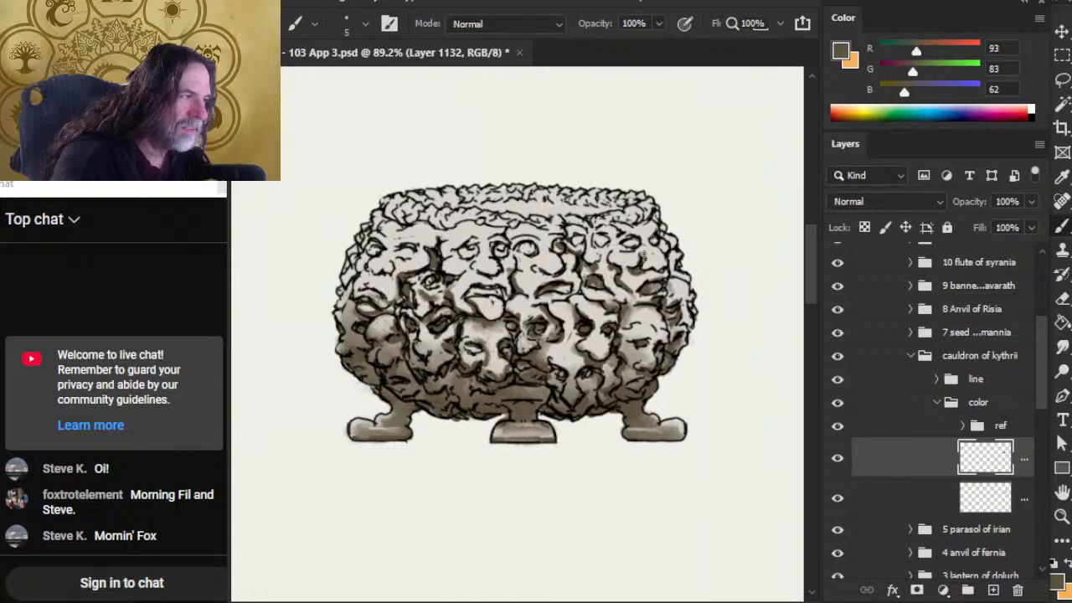
key("r")
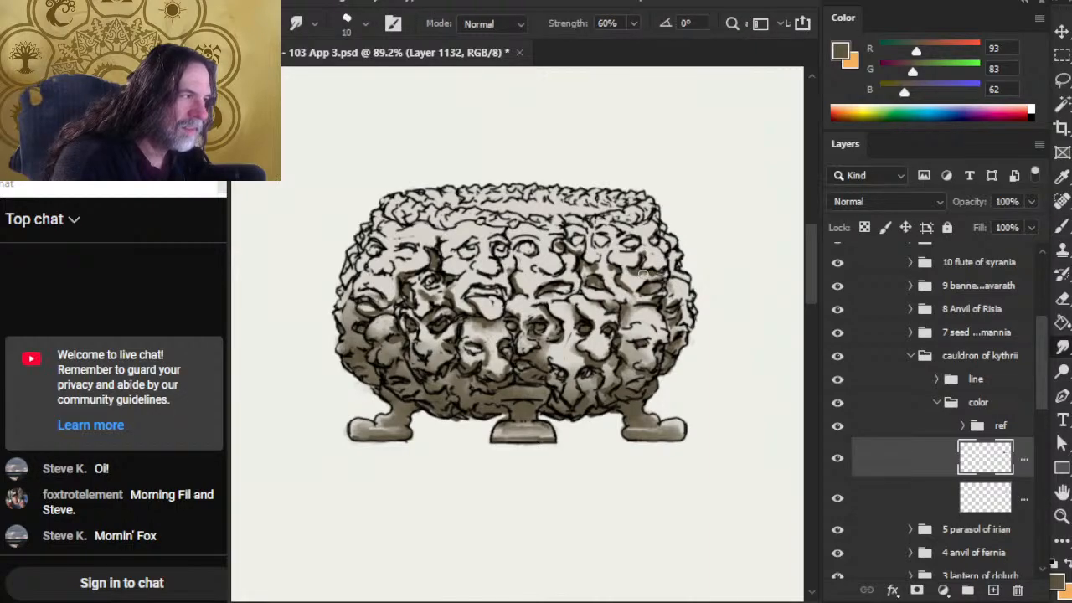
key("b")
key("r")
key("b")
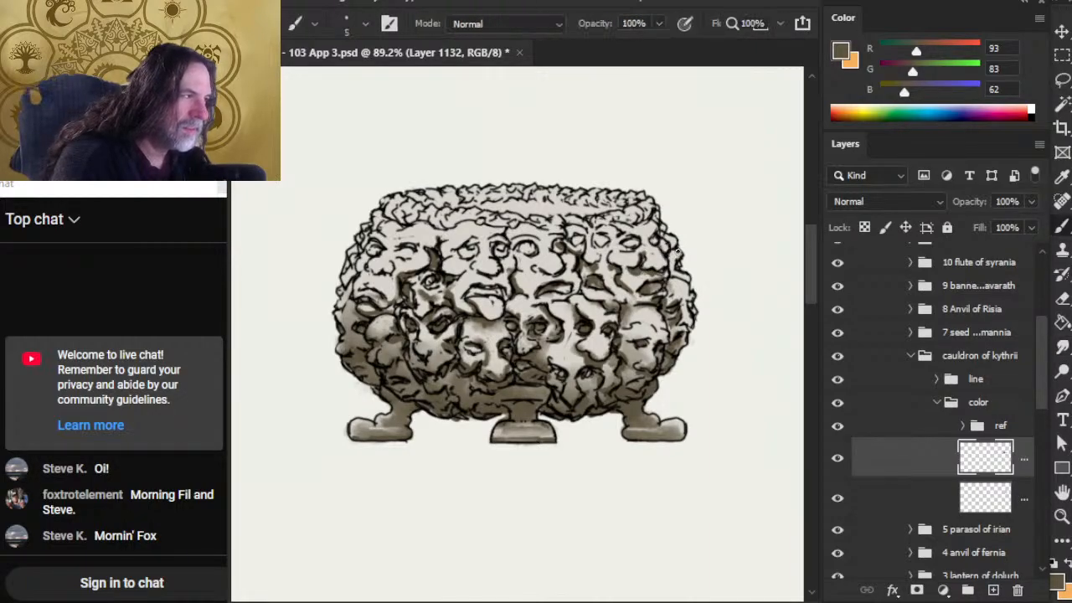
- Shade and blend the small faces along the cauldron's right edge beside the upper-right face
key("r")
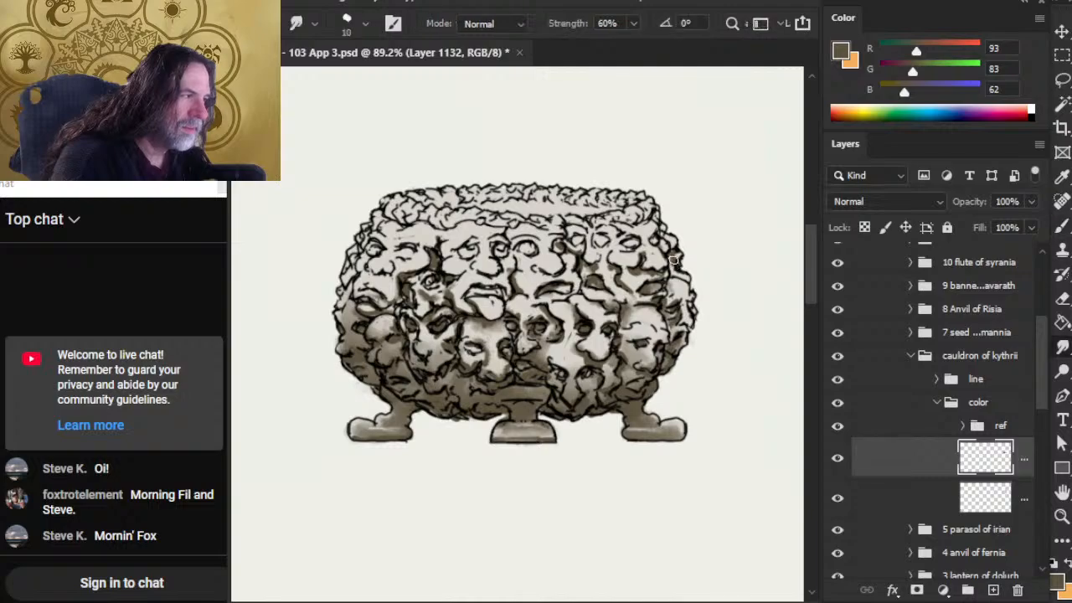
key("b")
key("r")
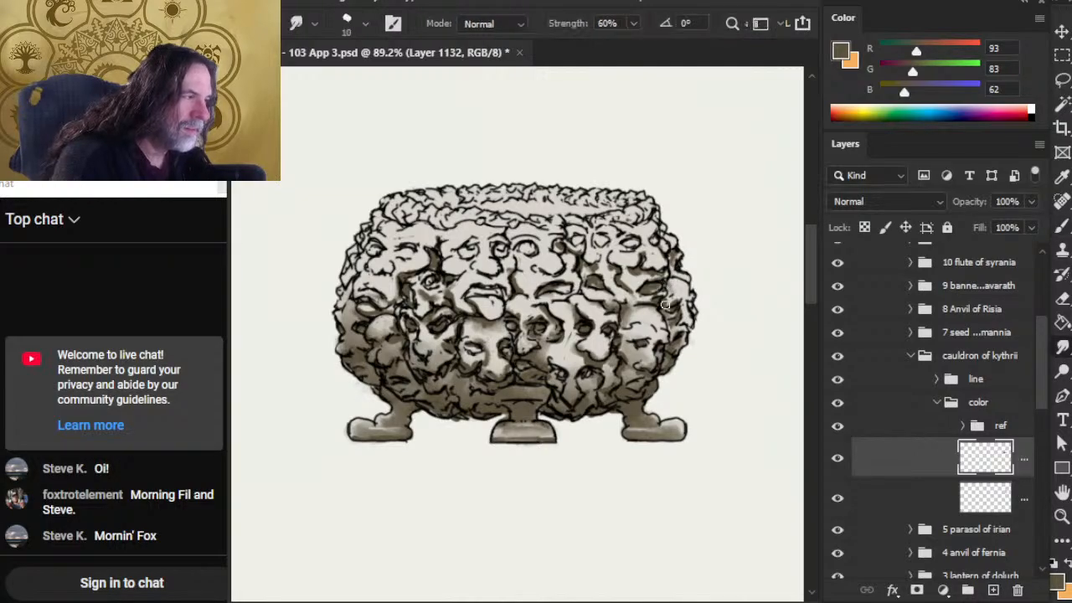
key("b")
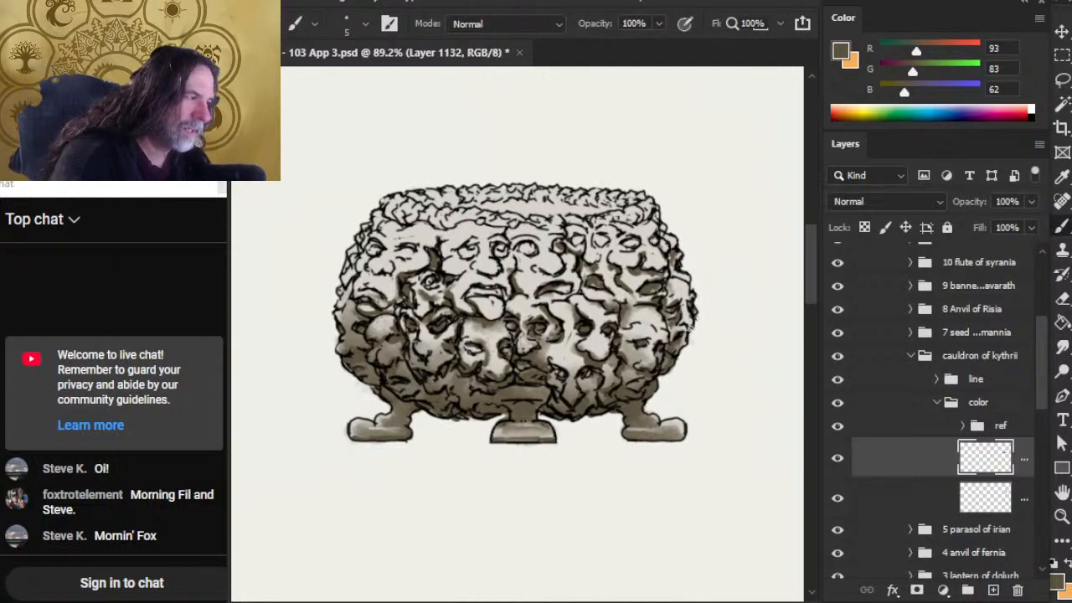
key("r")
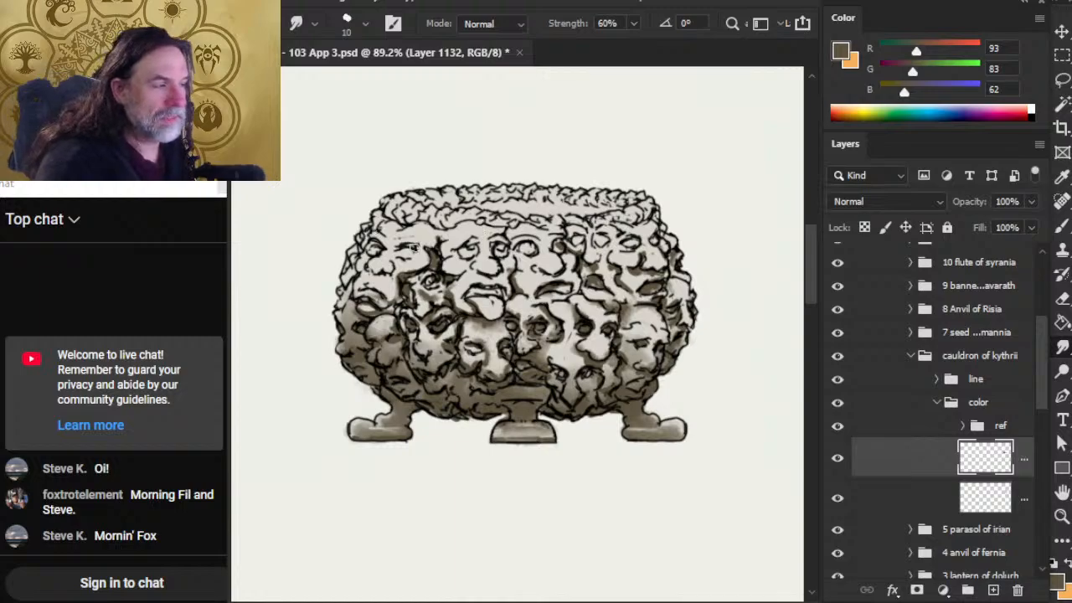
- Brush shadow around the eyes, brows and foreheads from the tongued face across to the upper-right face
key("b")
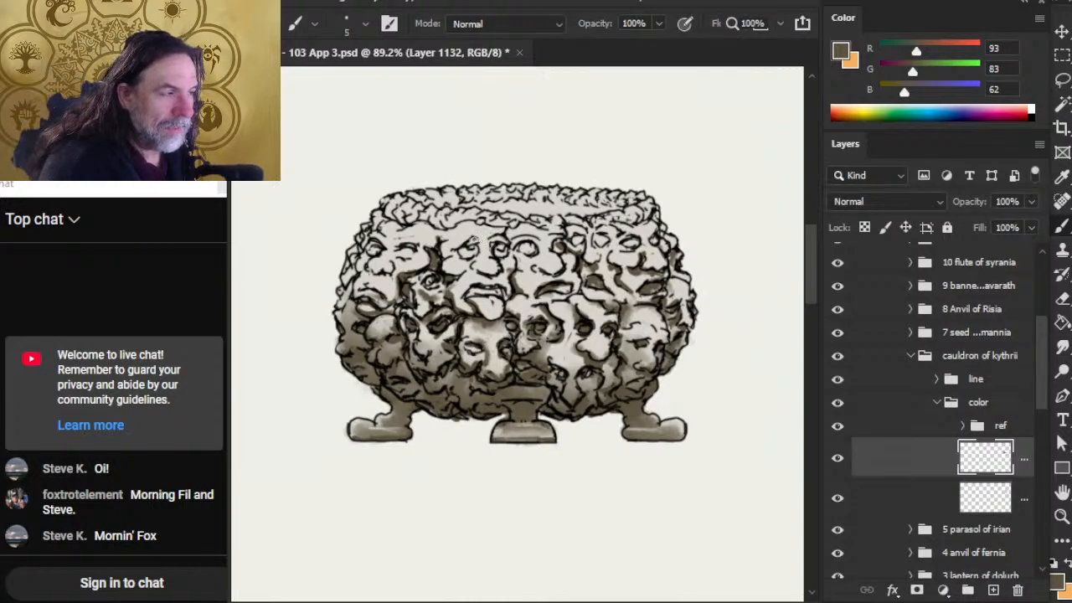
mouse_move(469, 243)
left_mouse_down()
mouse_move(454, 251)
mouse_move(487, 242)
left_mouse_up()
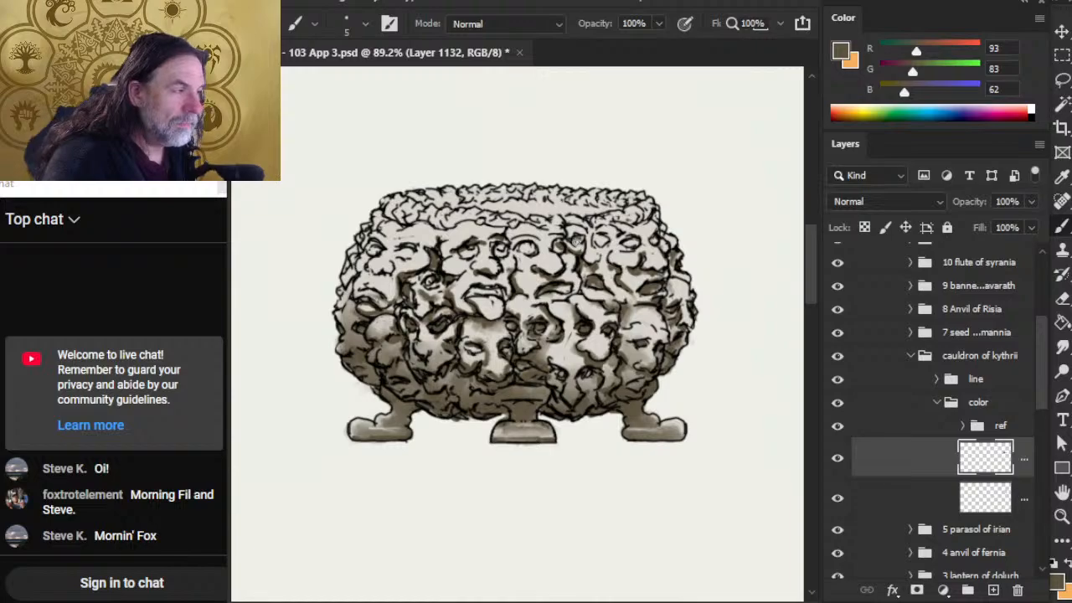
left_click_drag(578, 242, 581, 236)
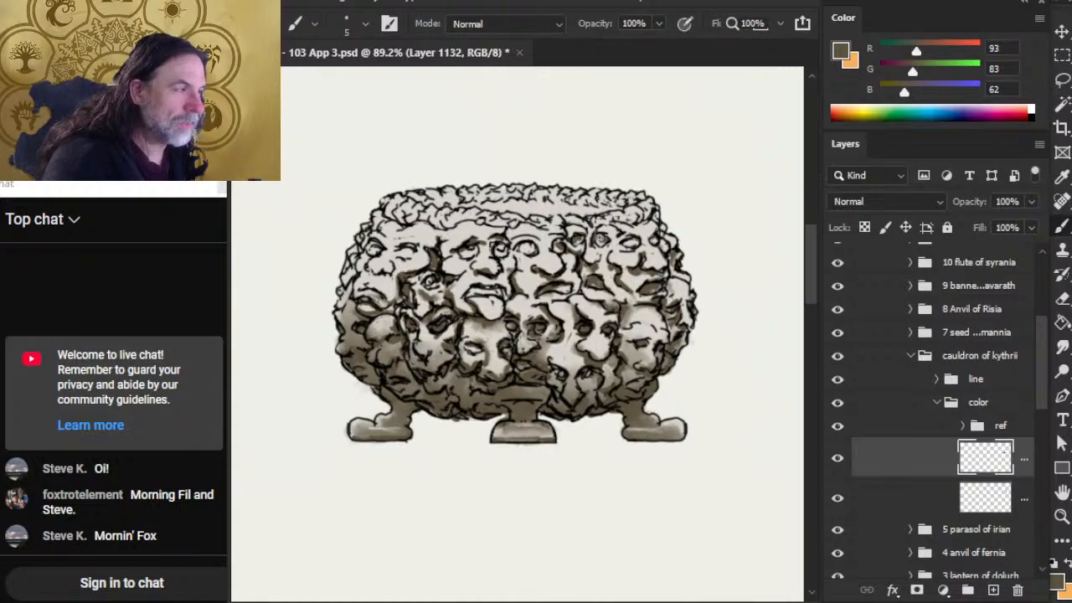
left_click_drag(619, 231, 601, 223)
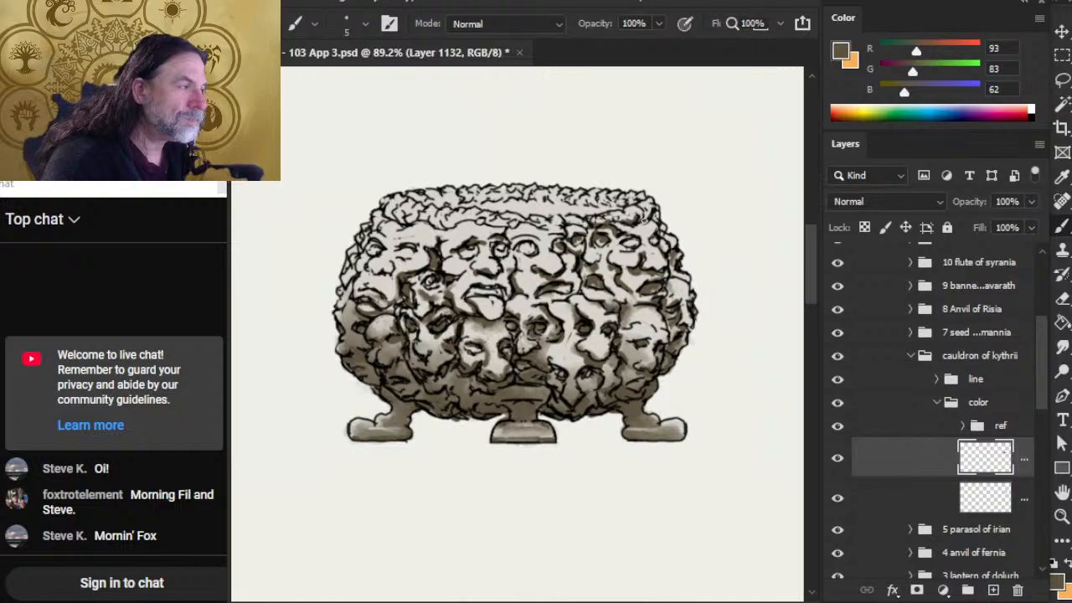
left_click_drag(659, 238, 663, 274)
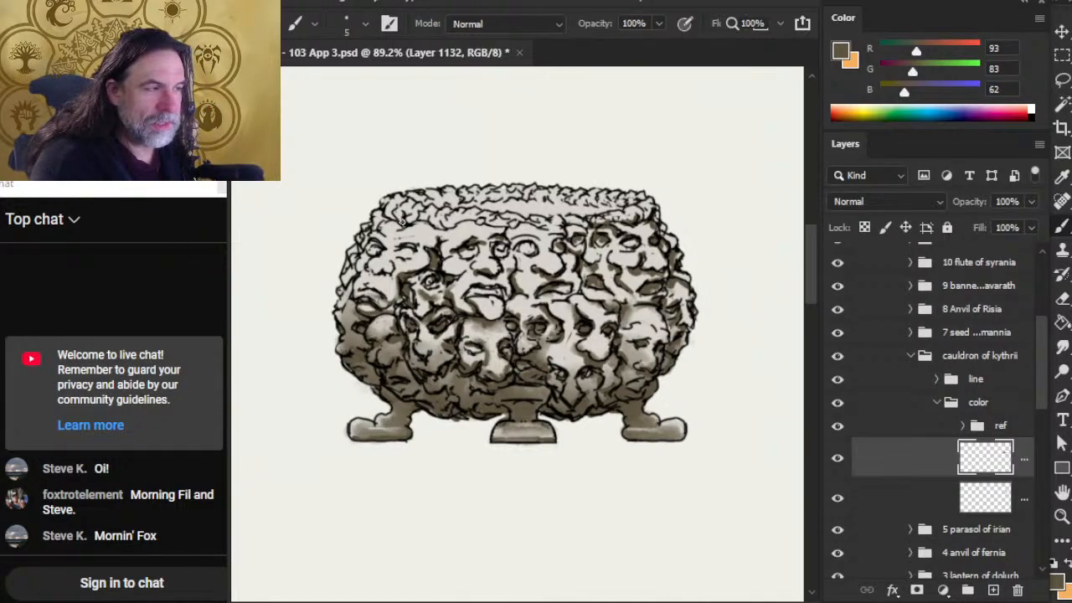
- Paint shadow under the left part of the rim and down the cauldron's left edge
left_click_drag(403, 213, 402, 221)
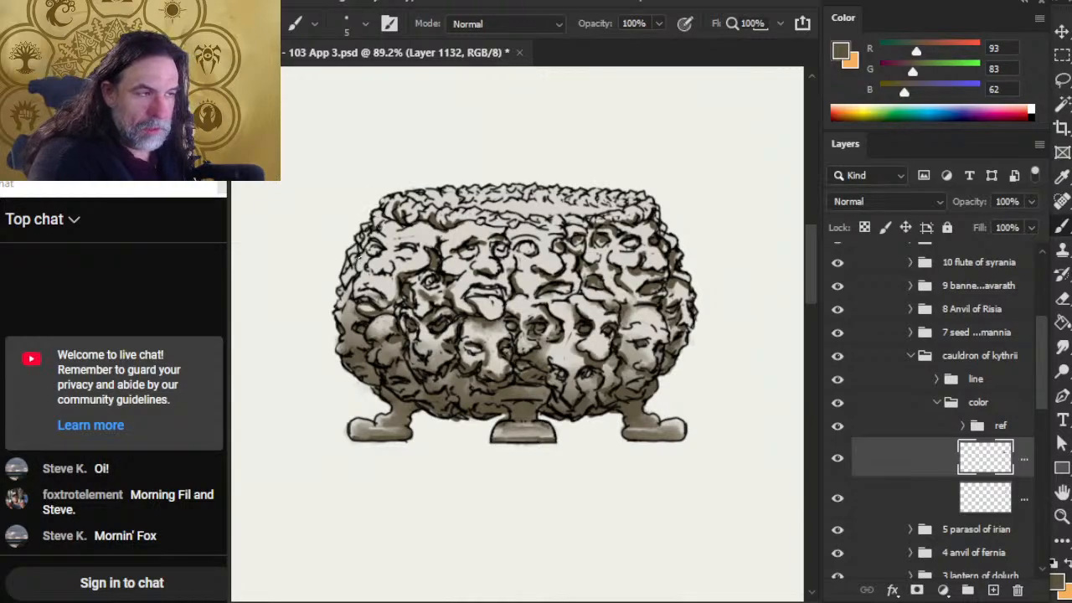
mouse_move(357, 261)
left_mouse_down()
mouse_move(340, 320)
mouse_move(339, 307)
mouse_move(354, 338)
left_mouse_up()
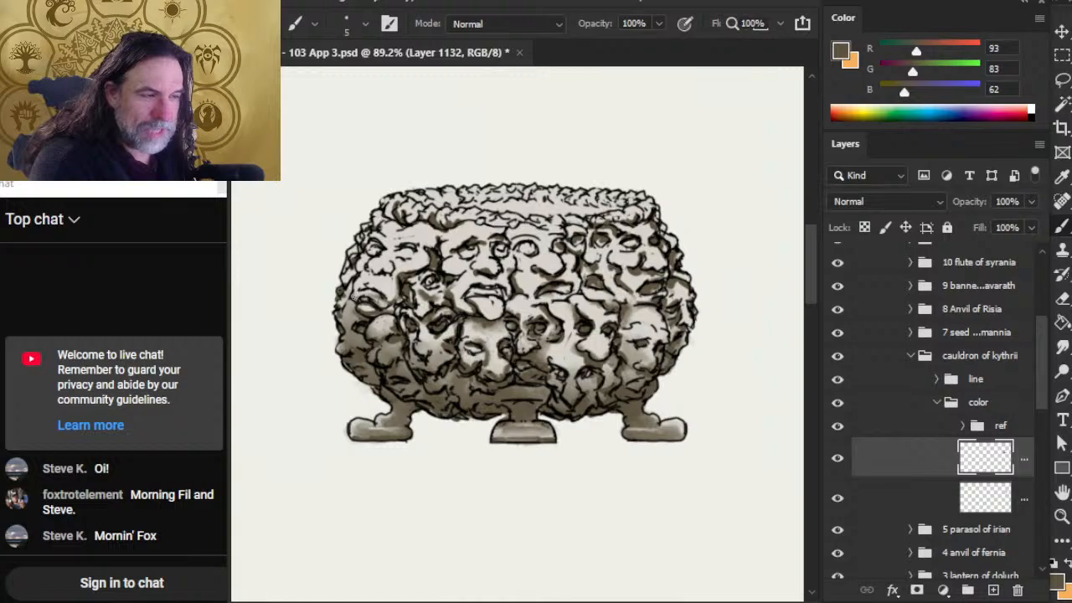
mouse_move(353, 295)
left_mouse_down()
mouse_move(355, 285)
mouse_move(360, 298)
left_mouse_up()
- Shade and blend the nose, eyes and forehead of the upper-left face
key("b")
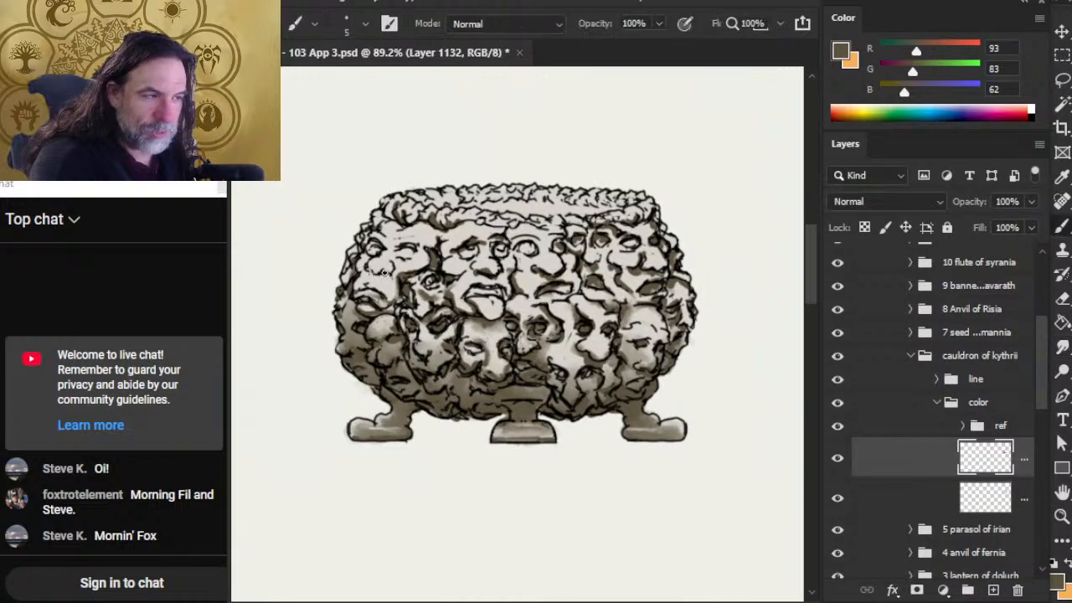
key("r")
key("b")
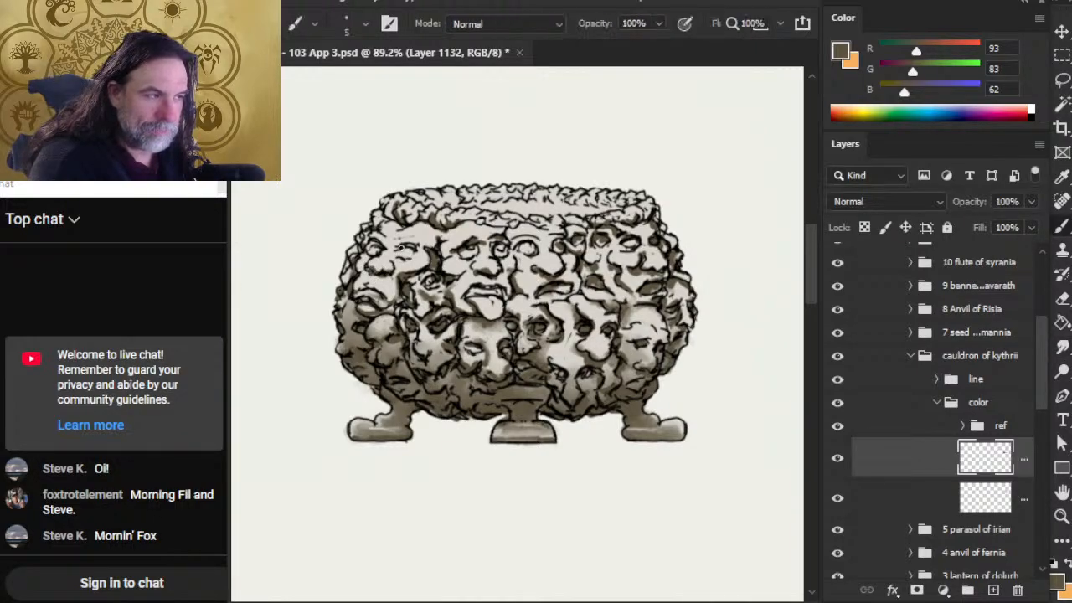
mouse_move(397, 247)
left_mouse_down()
mouse_move(415, 244)
mouse_move(381, 250)
left_mouse_up()
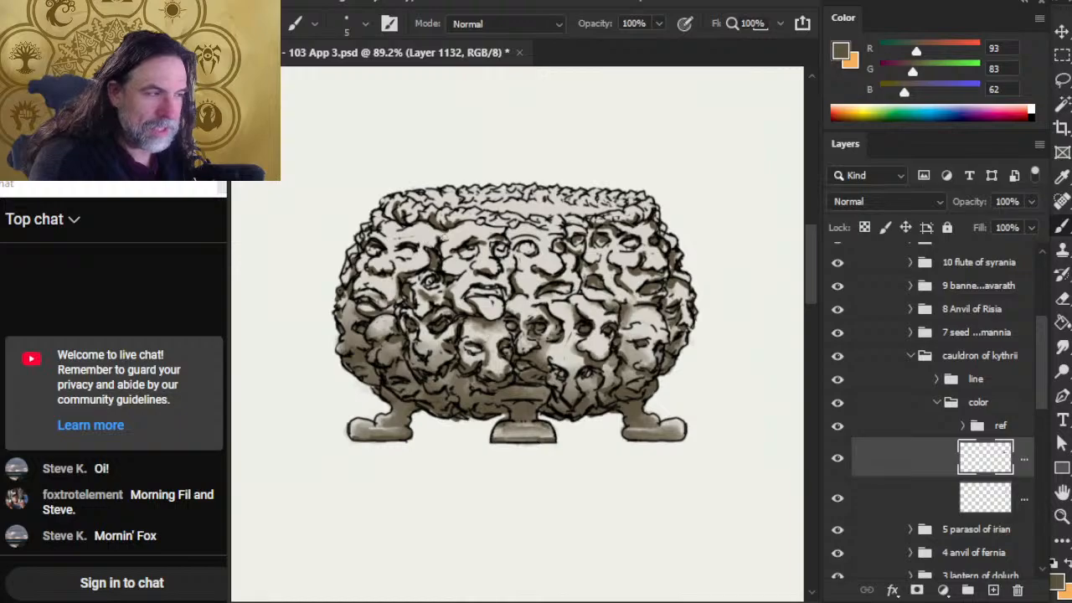
key("r")
key("b")
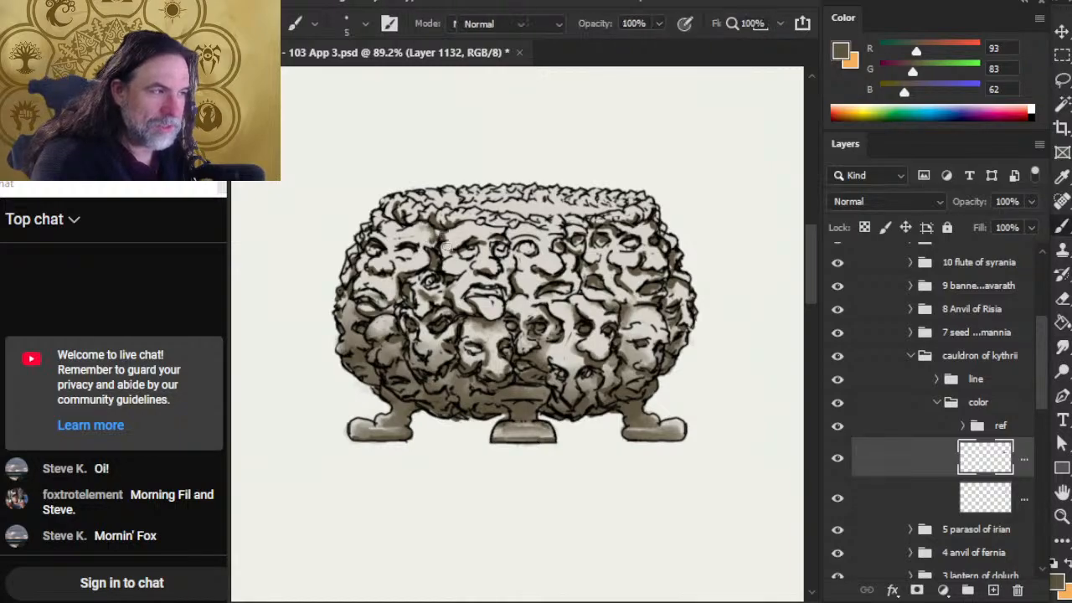
- Deepen and smudge the shadow on the eye, nose and cheek of the upper-right face
key("r")
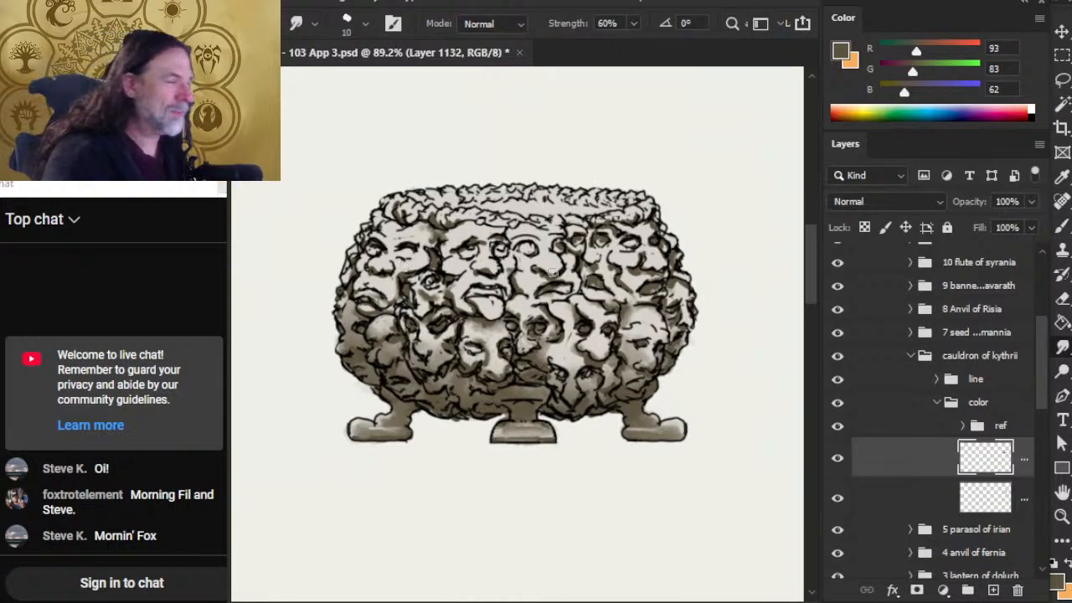
key("b")
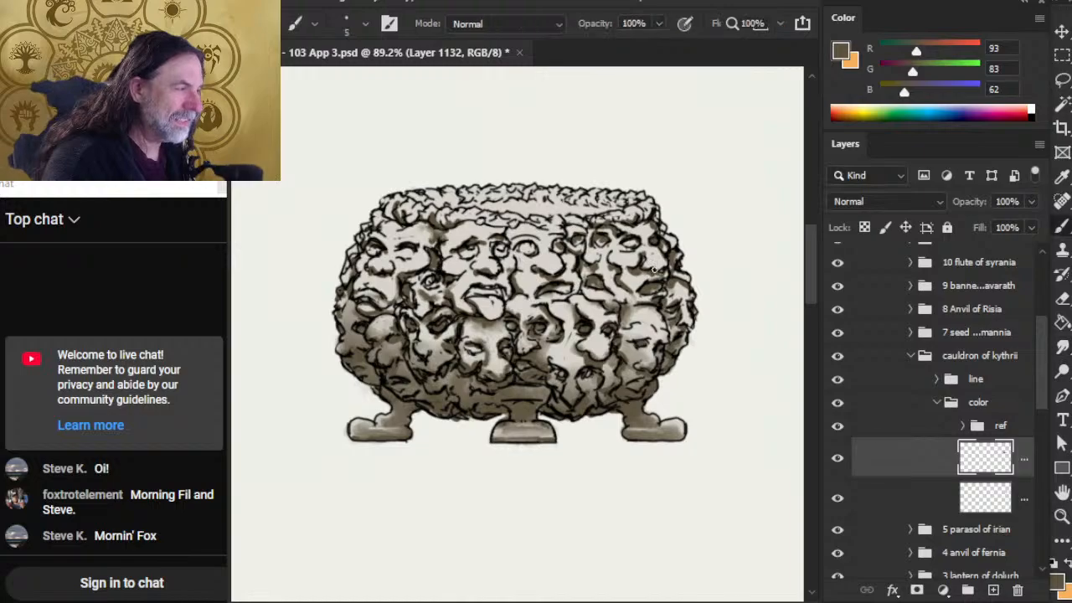
key("r")
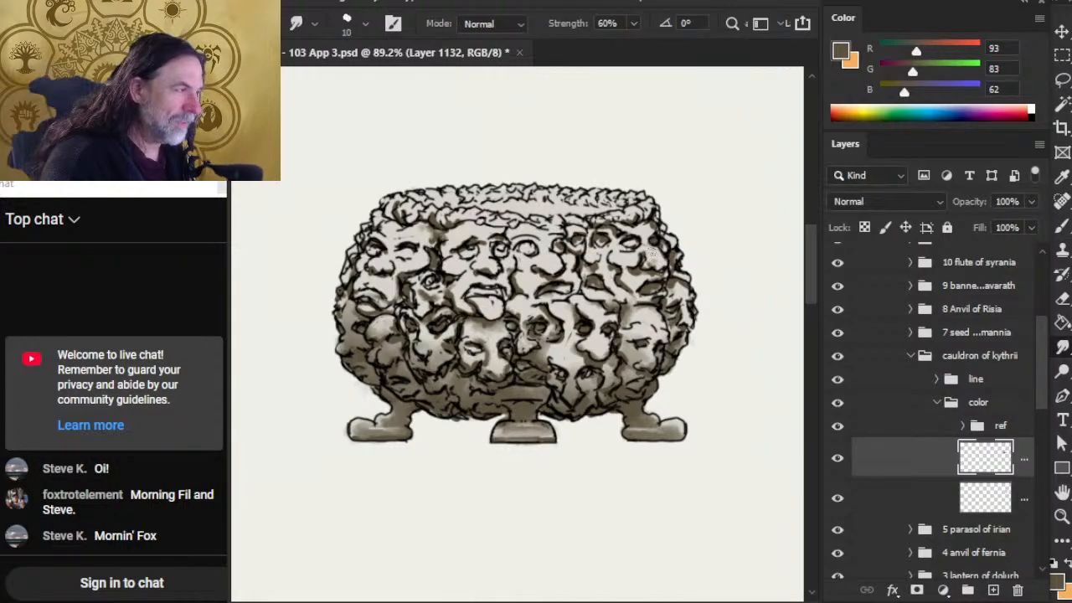
key("b")
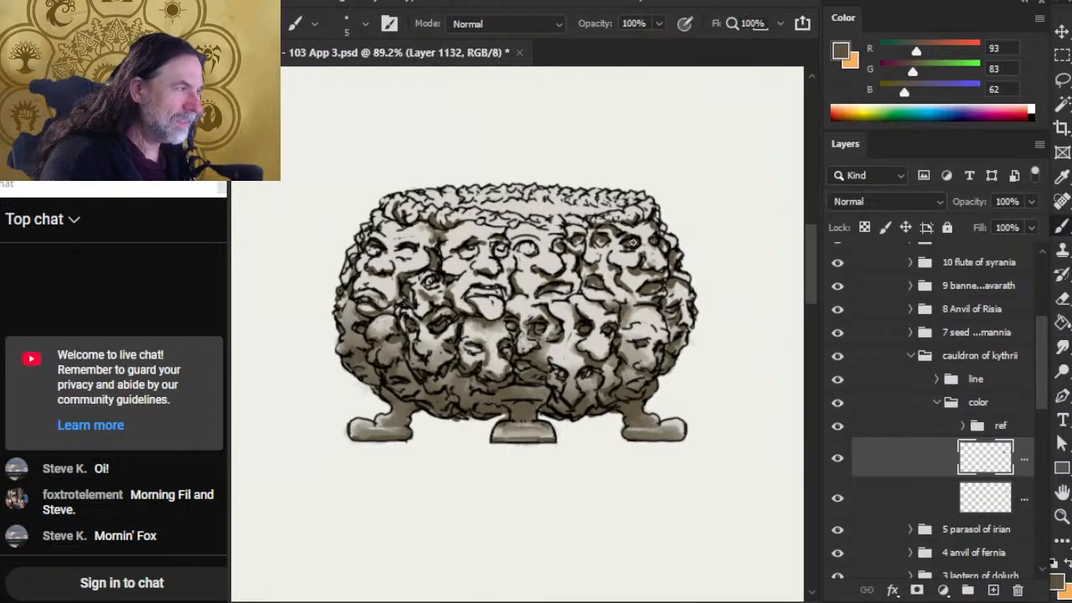
key("r")
key("b")
key("r")
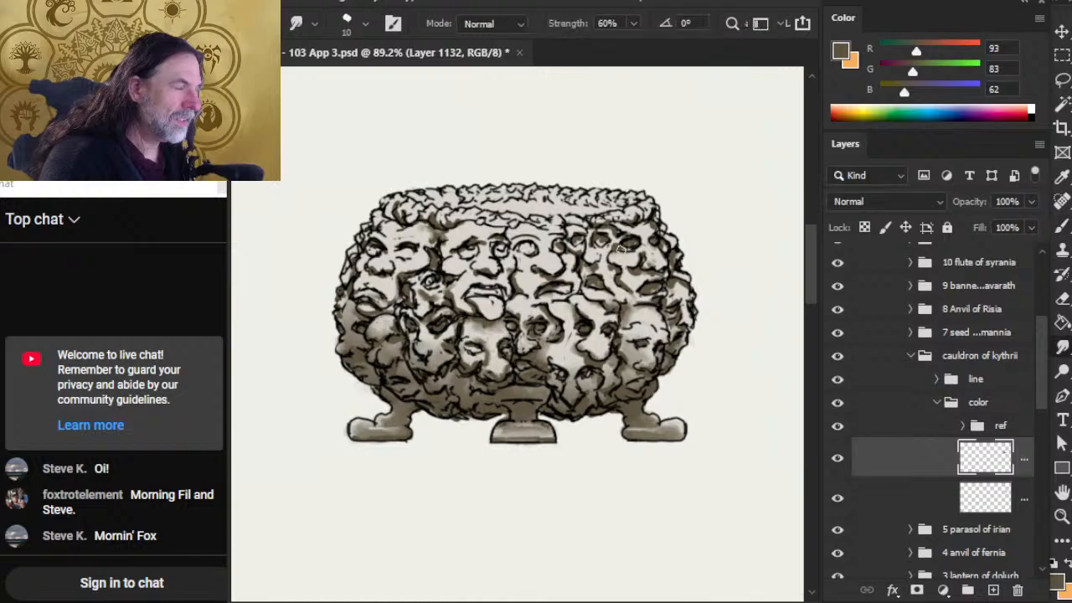
key("b")
key("r")
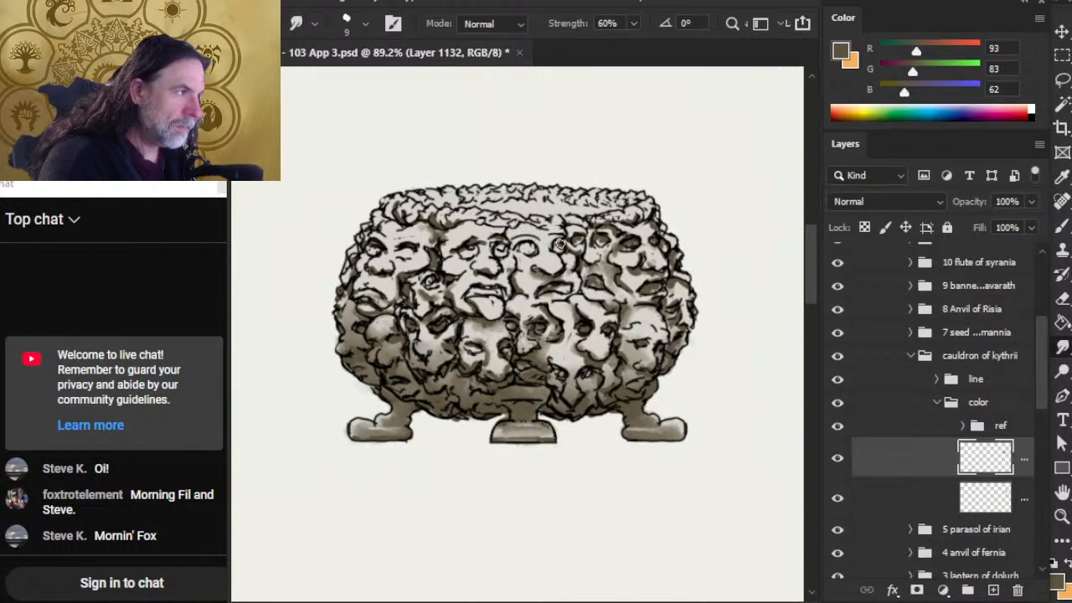
- Darken and blend the eye sockets of the upper face right of the tongued one
key("b")
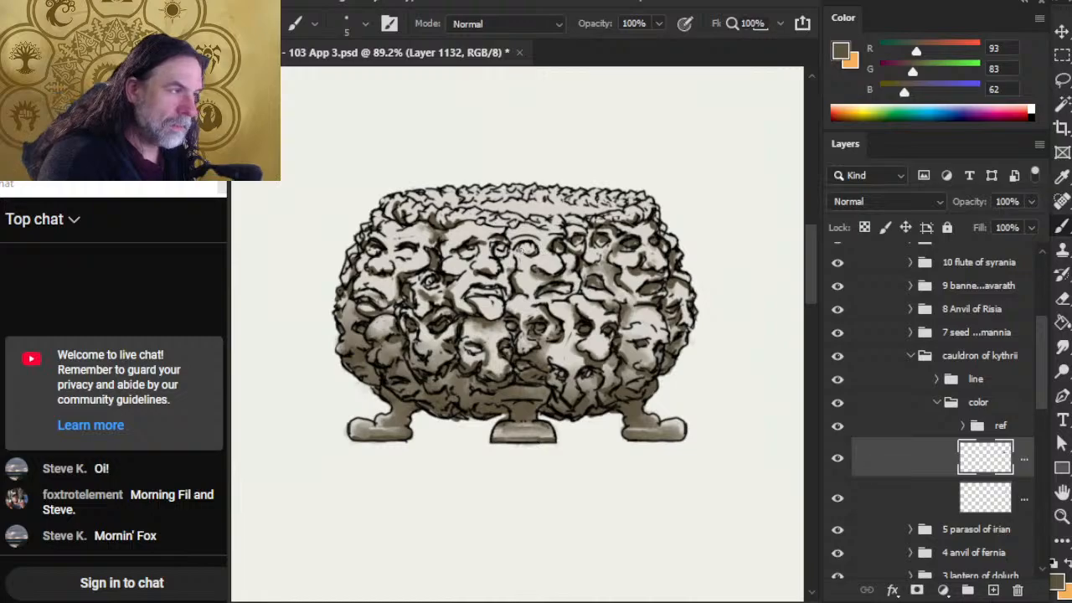
left_click_drag(530, 246, 521, 248)
key("r")
key("b")
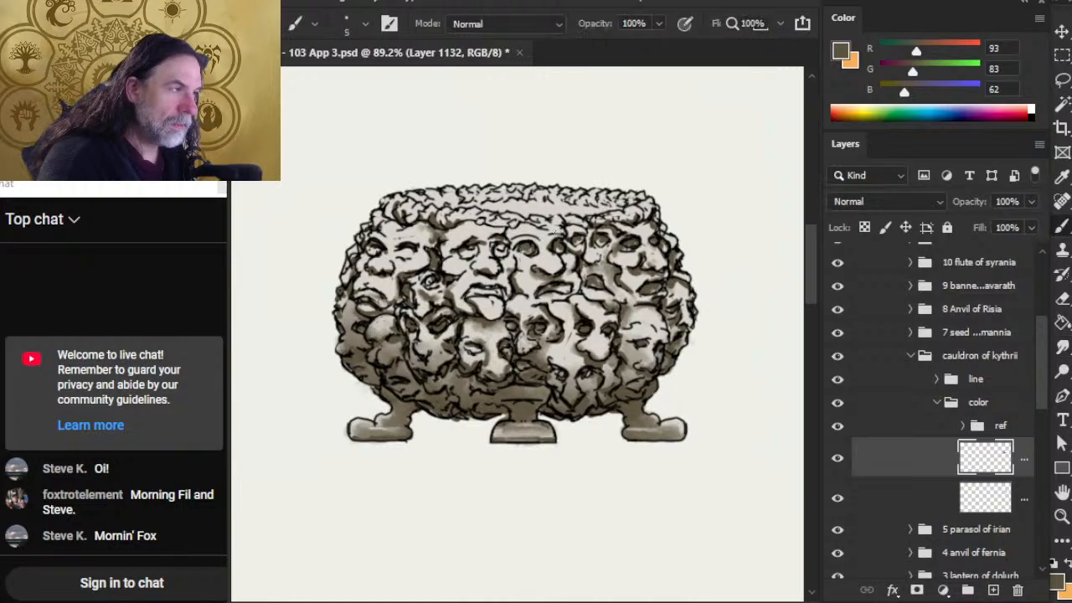
key("r")
- Paint and smudge shadow beneath the rim above the small face left of the upper-right face
key("b")
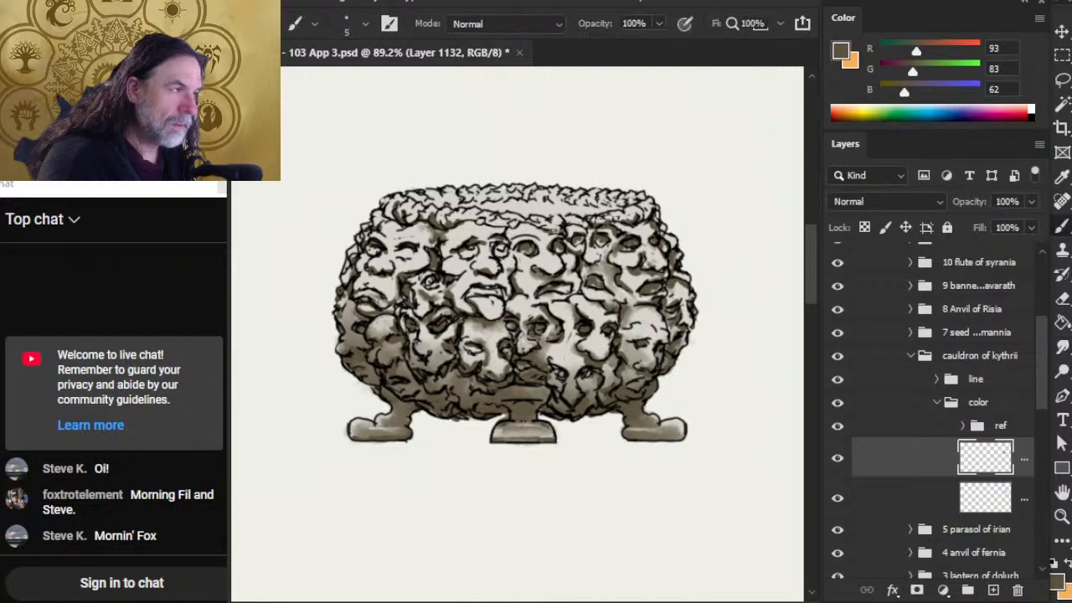
key("r")
key("b")
key("r")
key("b")
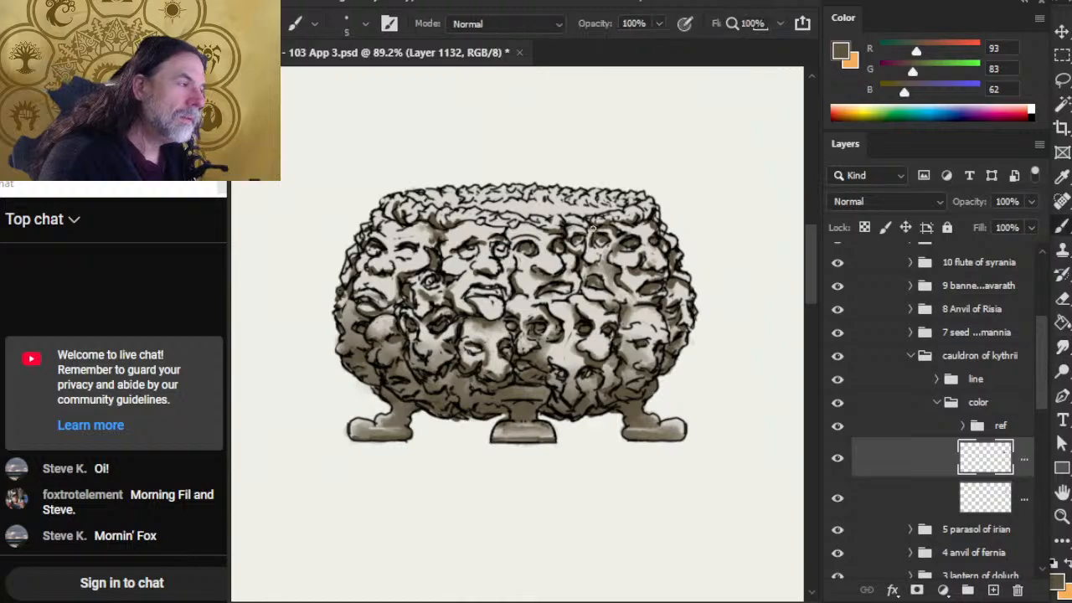
- Smudge and touch up the shadow beneath the rim between the small upper face and the upper-right face
key("r")
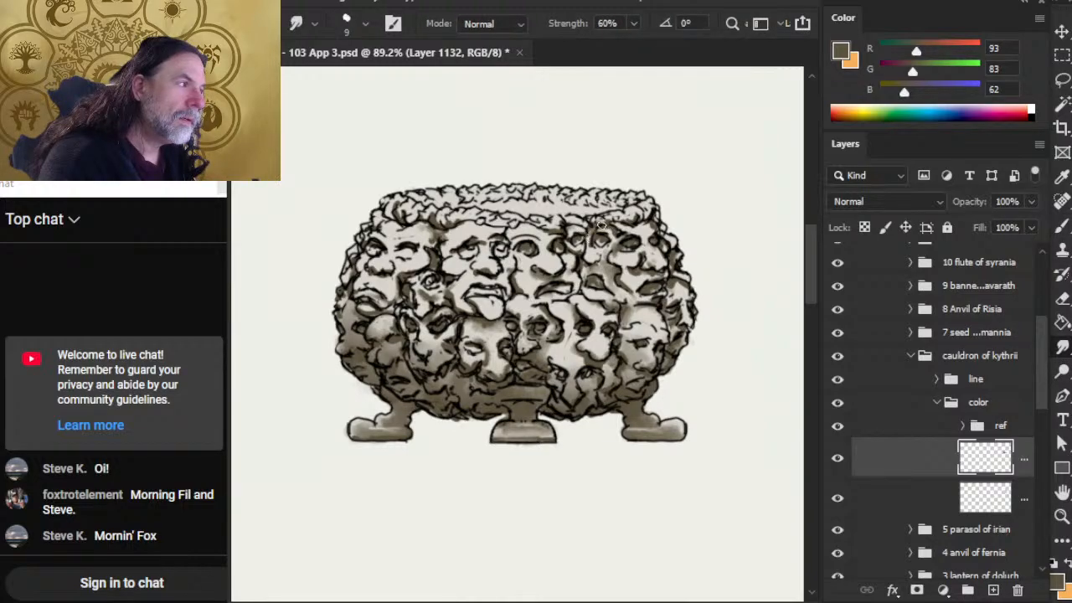
key("b")
key("r")
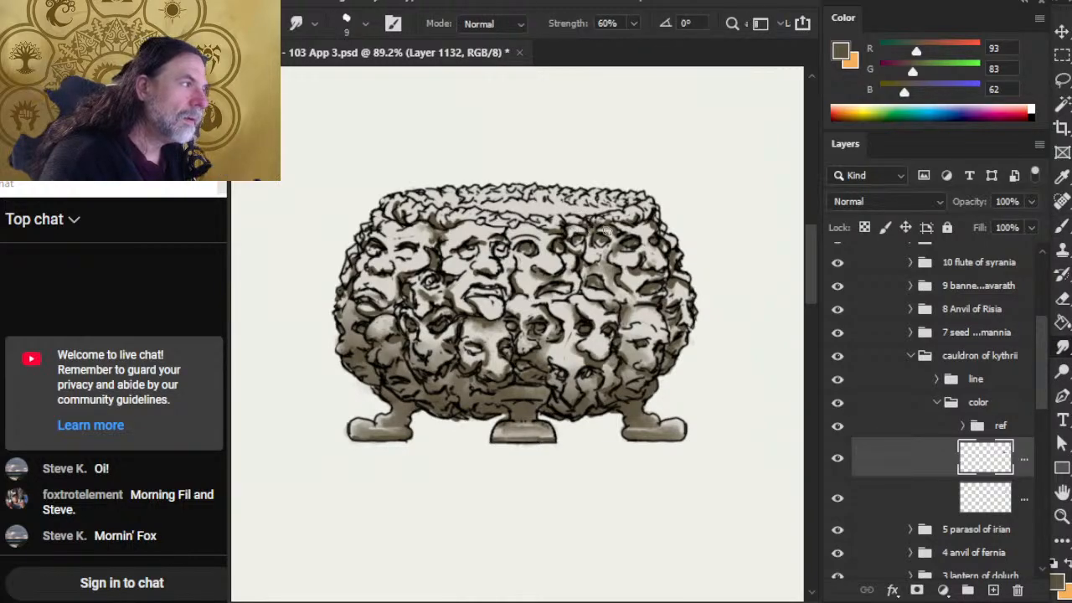
key("b")
key("r")
- Shade and blend the cauldron's right edge beside the upper-right face and the gap above the lower-right face
key("b")
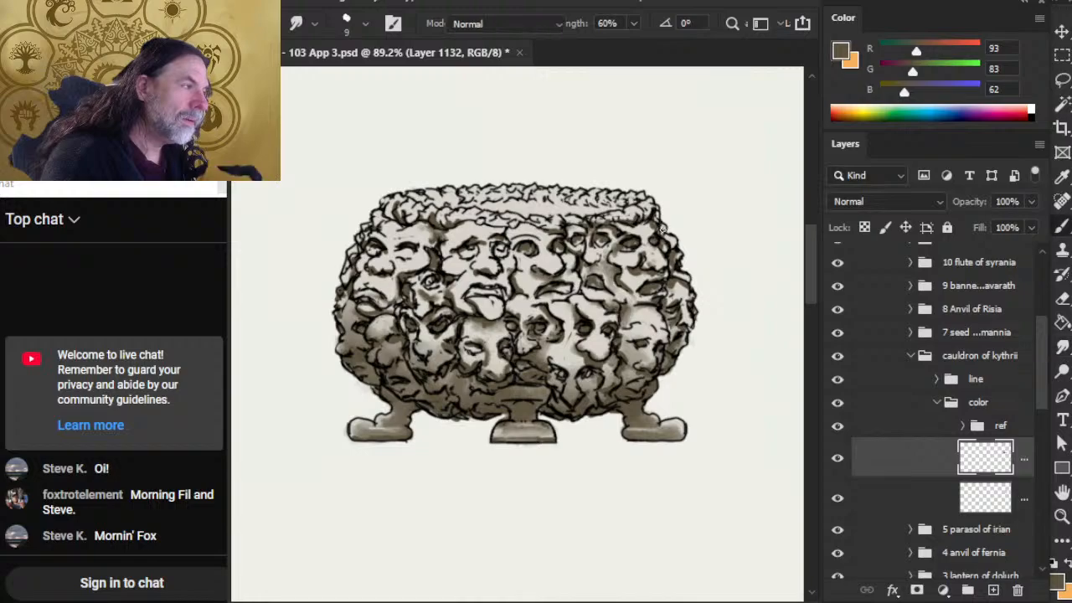
key("r")
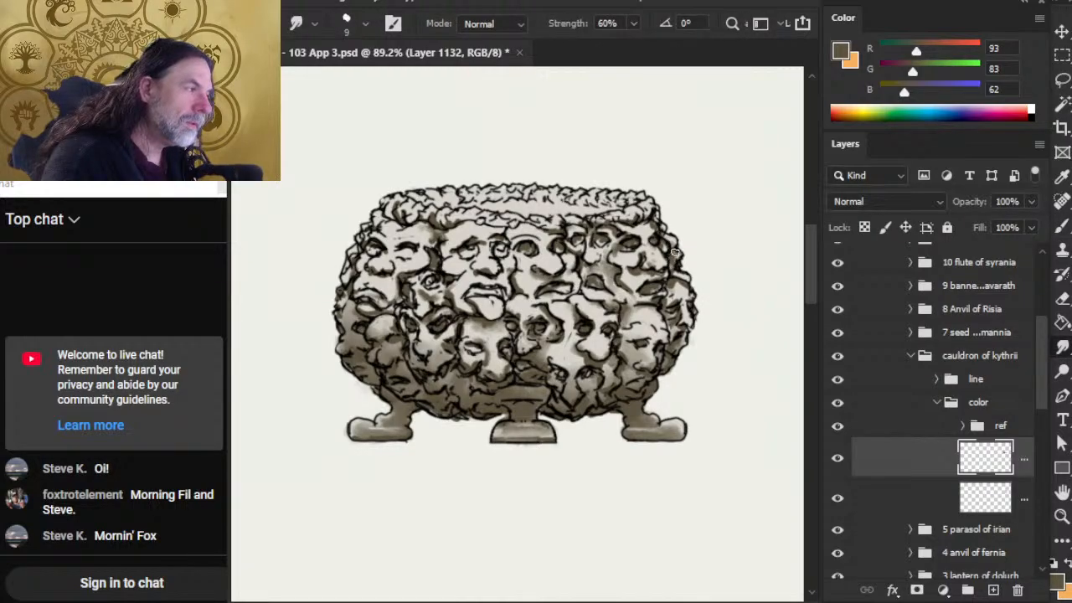
mouse_move(680, 255)
left_mouse_down()
mouse_move(668, 287)
mouse_move(637, 270)
mouse_move(656, 294)
mouse_move(642, 270)
mouse_move(666, 292)
mouse_move(668, 275)
mouse_move(641, 290)
mouse_move(664, 303)
mouse_move(628, 307)
left_mouse_up()
key("b")
key("r")
key("b")
key("r")
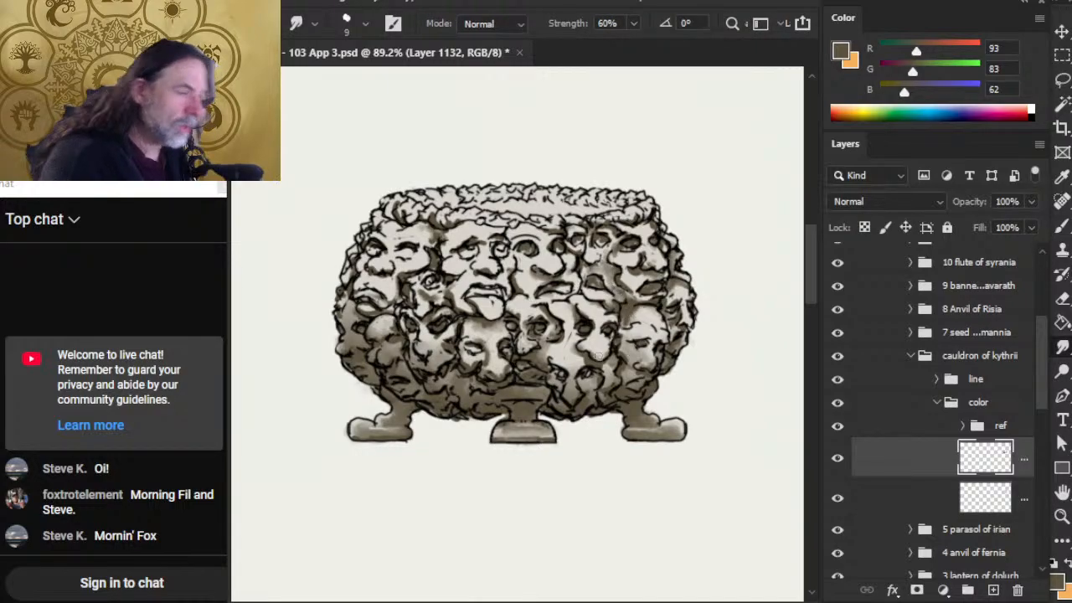
- Paint a dark shadow band along the inside of the cauldron's back rim and start smudging it
key("b")
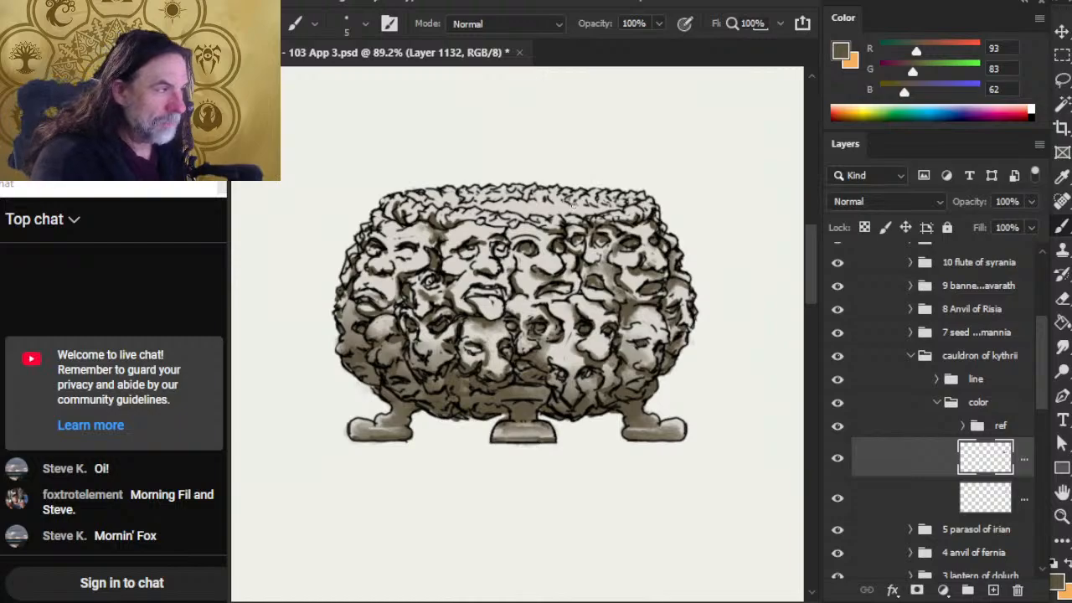
left_click_drag(564, 199, 575, 203)
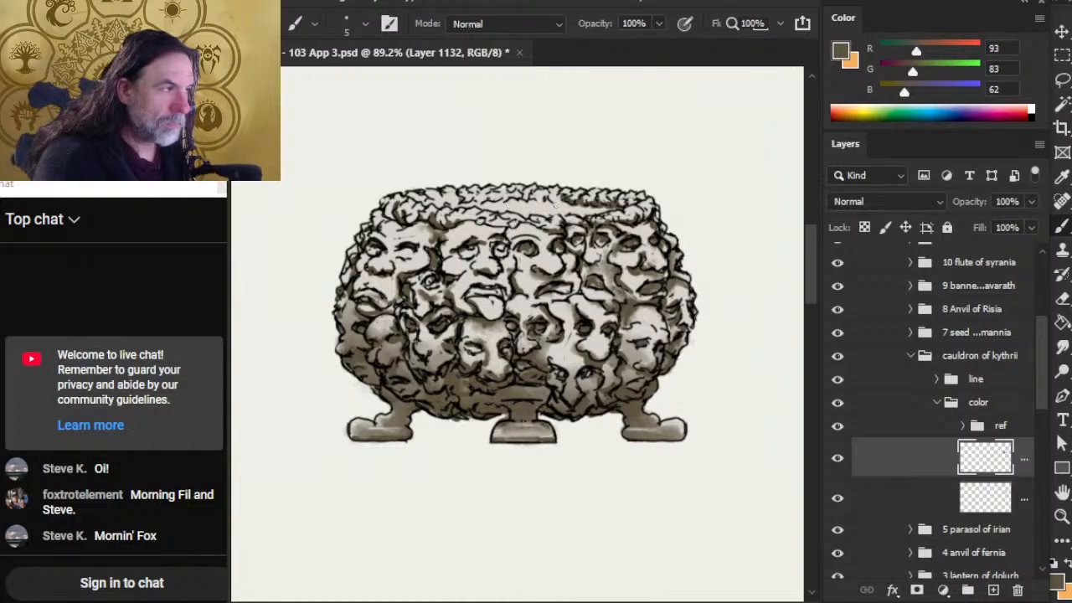
left_click_drag(567, 199, 568, 200)
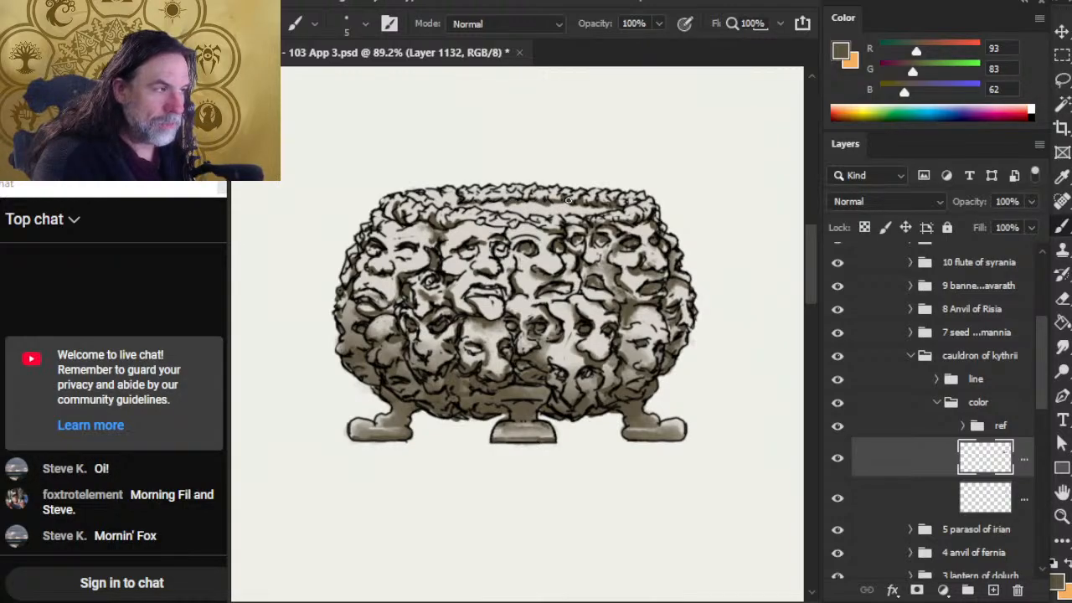
key("r")
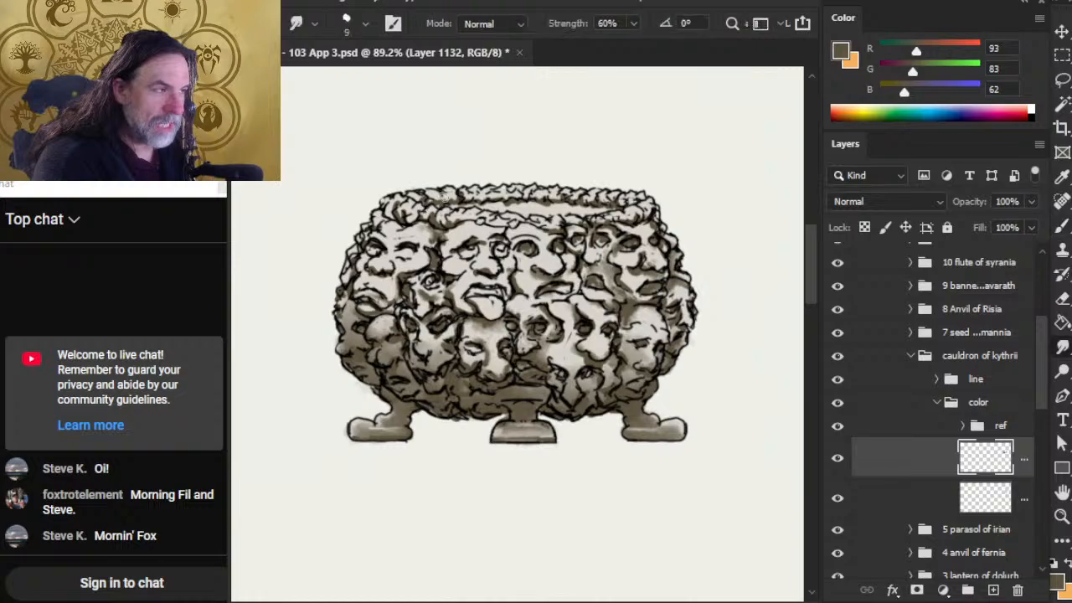
- Shade and smudge the bumps along the left and middle stretches of the back rim
key("b")
key("r")
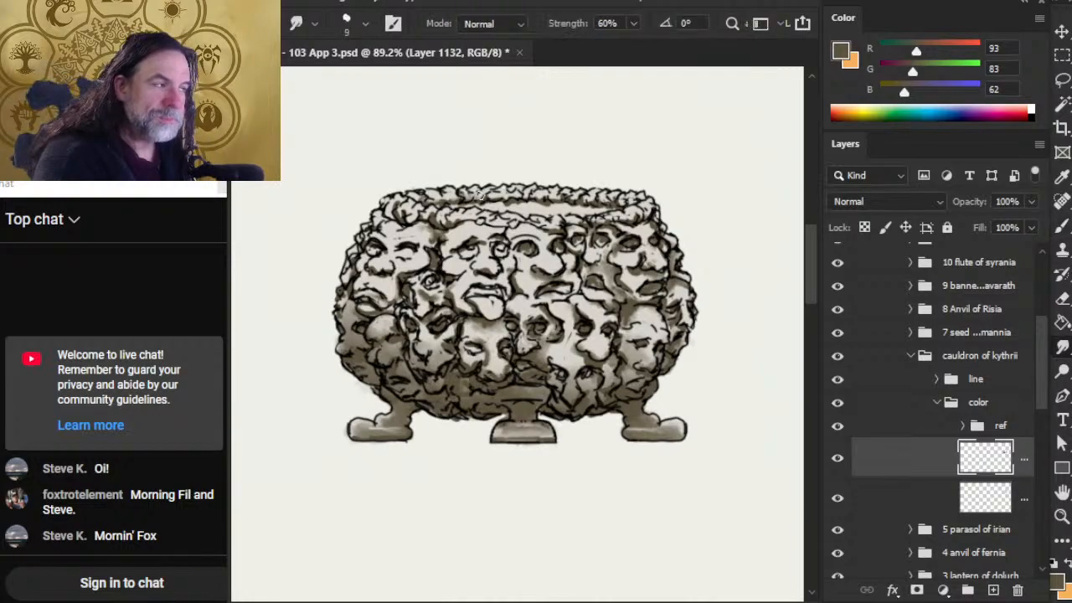
key("b")
key("r")
key("b")
key("r")
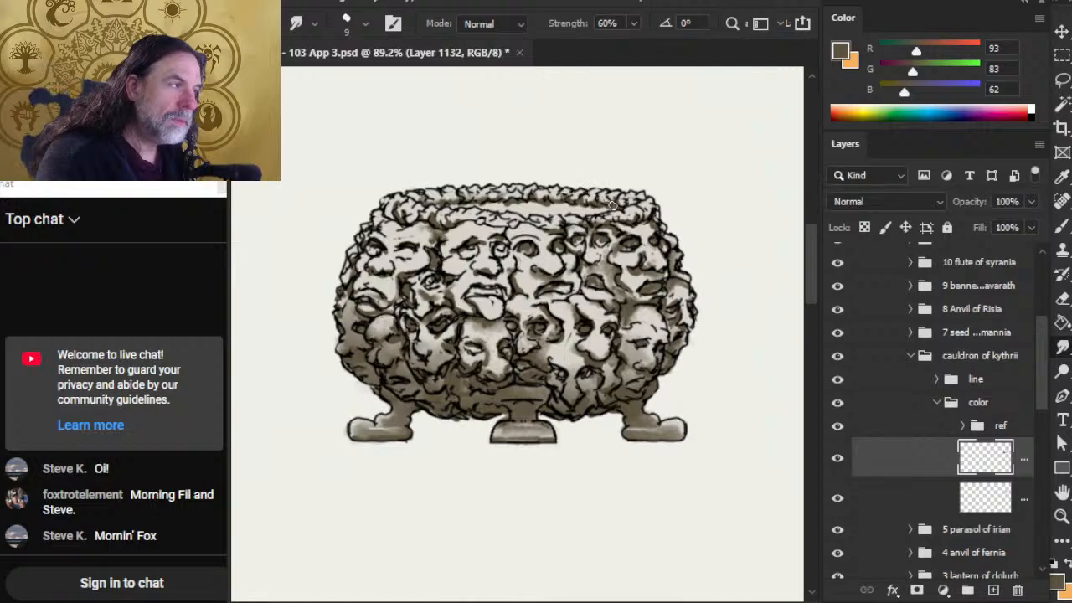
- Darken and blend the right end of the inner rim and touch up the cheek of the upper-right face
key("b")
key("r")
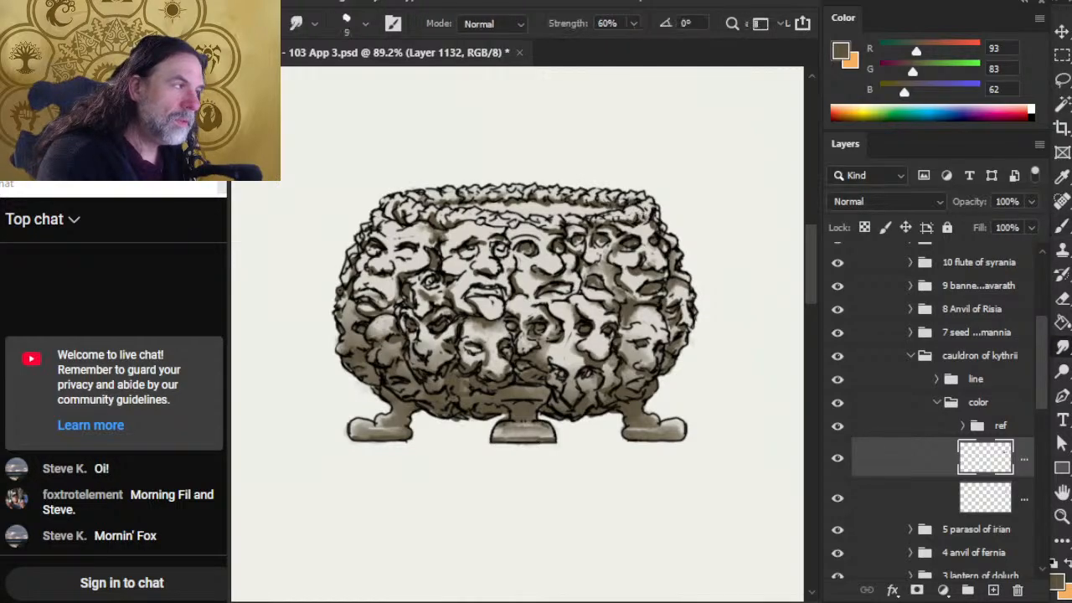
key("b")
key("r")
key("b")
key("r")
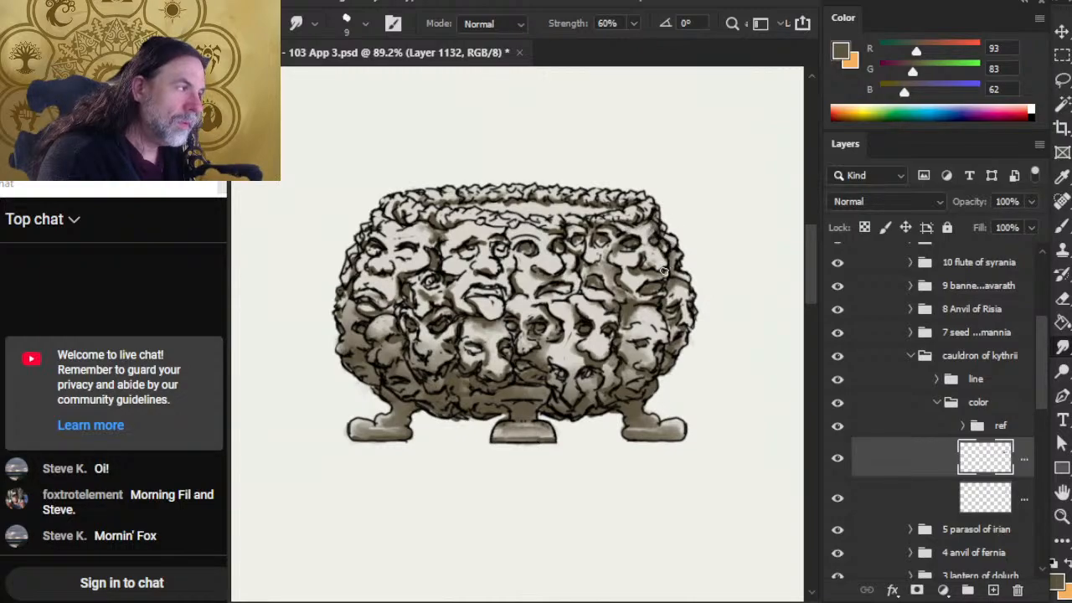
- Paint and smudge shadow into the folds of the front rim, from above the tongued face to the left end
key("b")
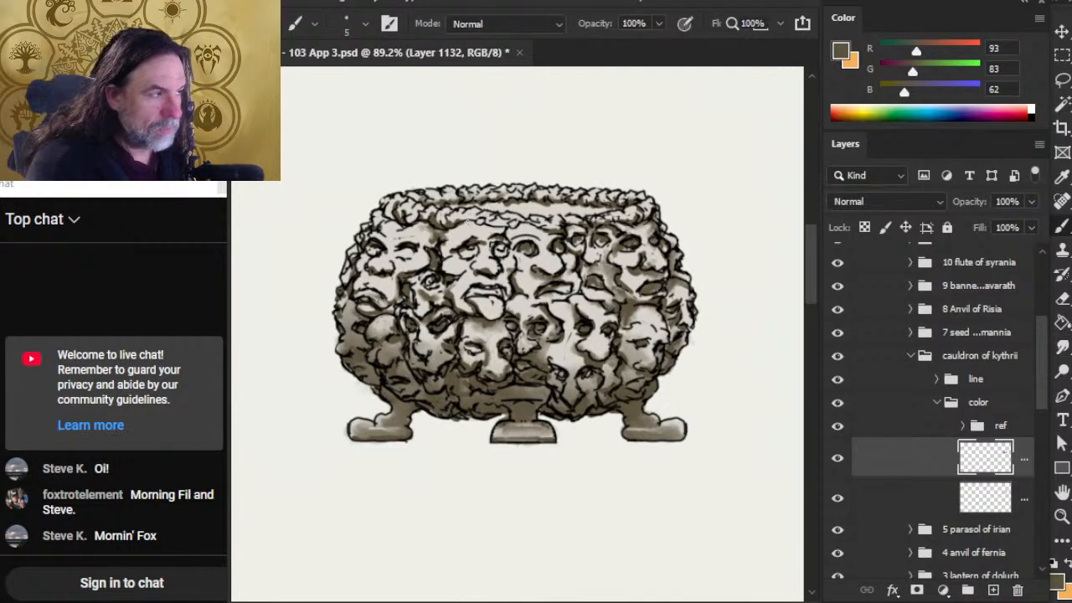
key("r")
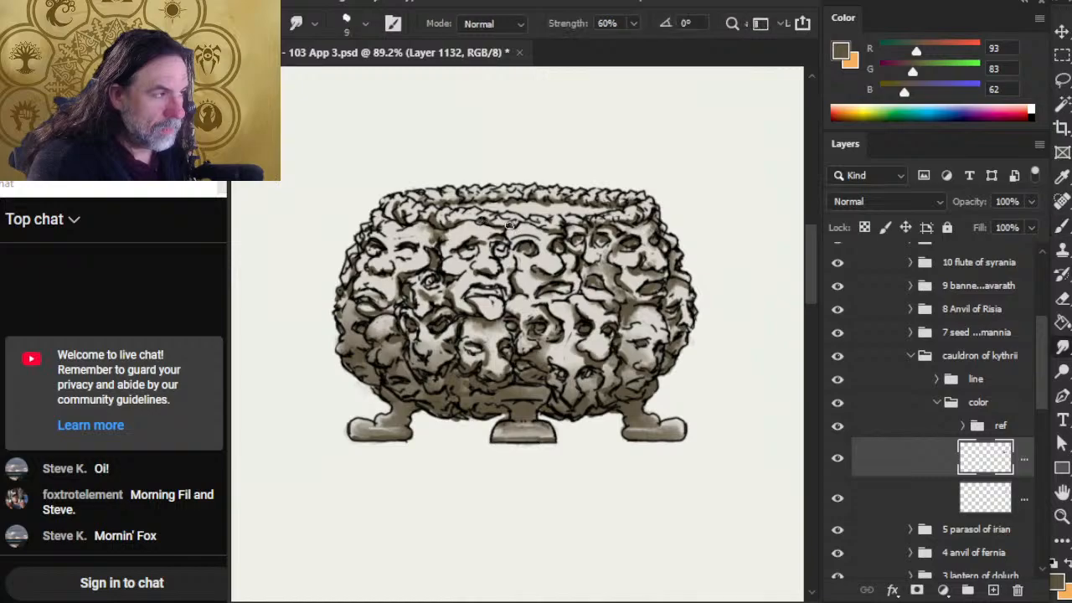
key("b")
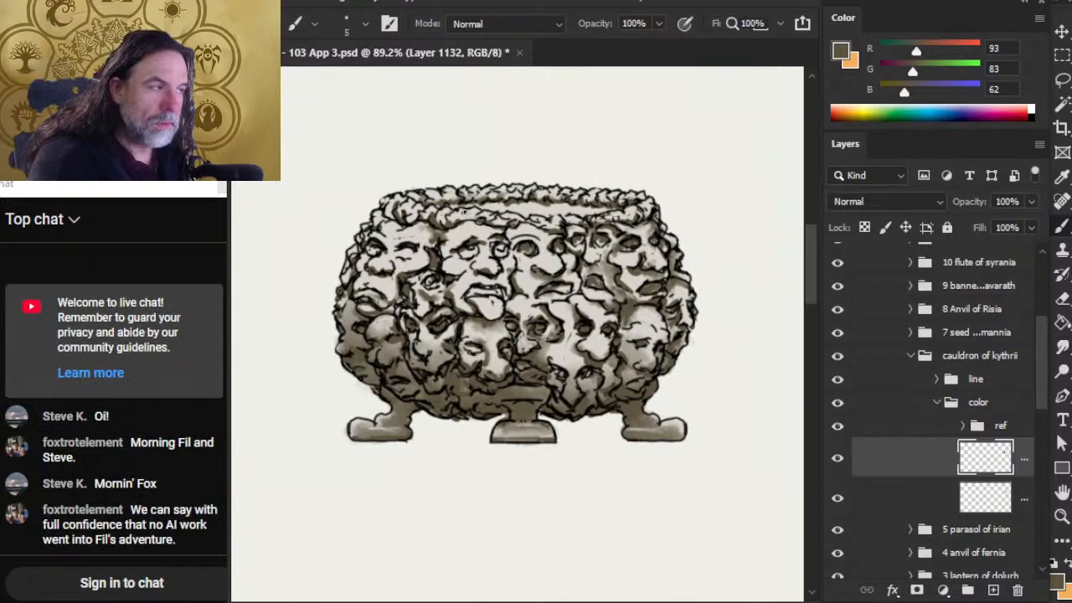
key("r")
key("b")
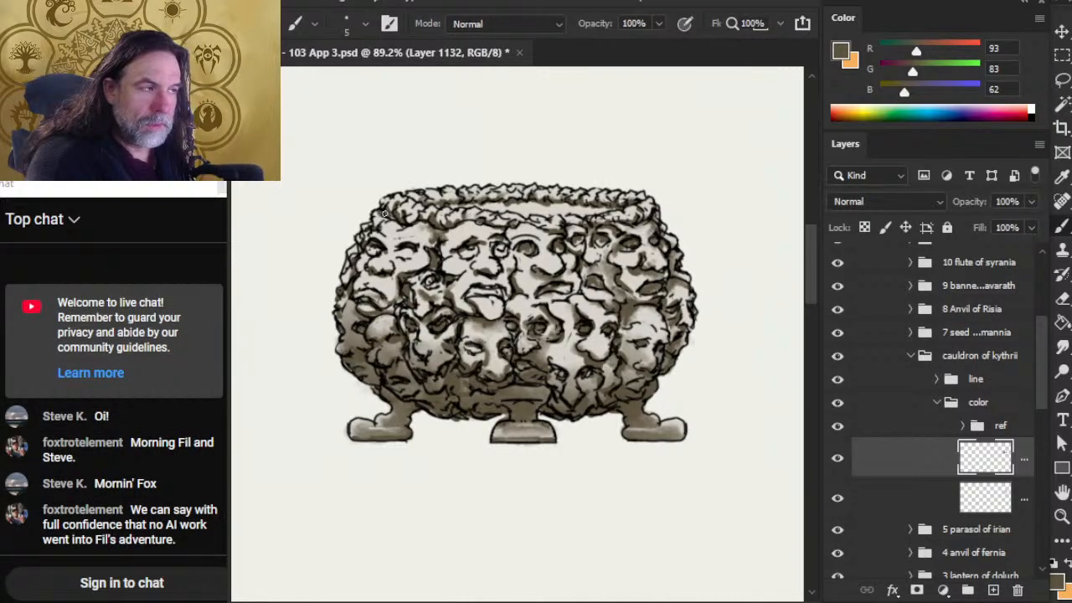
key("r")
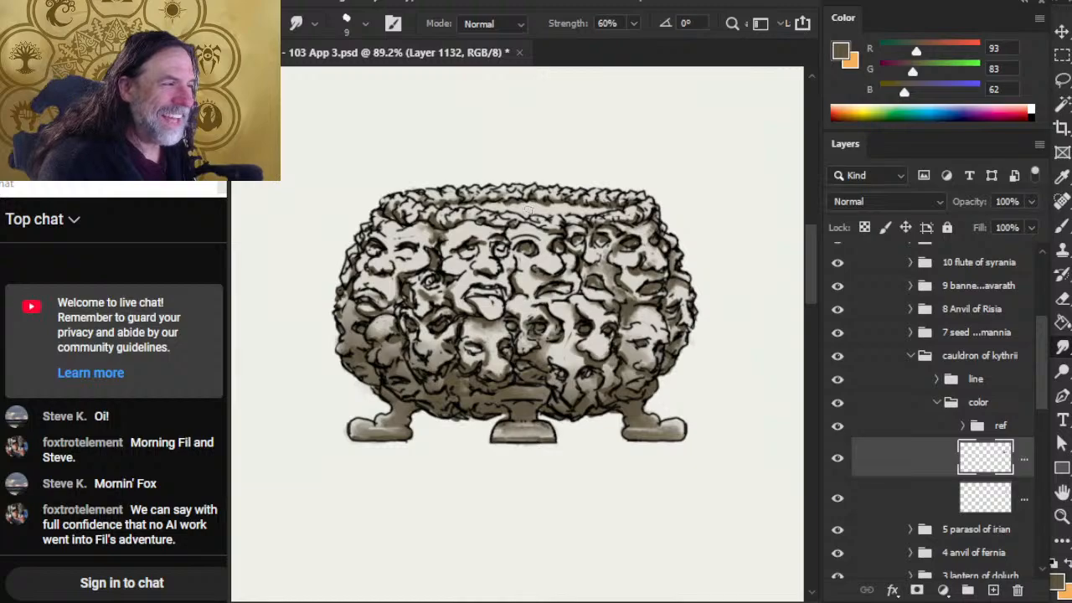
- Smudge the shadow across the cauldron's inner wall and deepen it below the left part of the back rim
left_click_drag(479, 206, 585, 210)
key("b")
key("r")
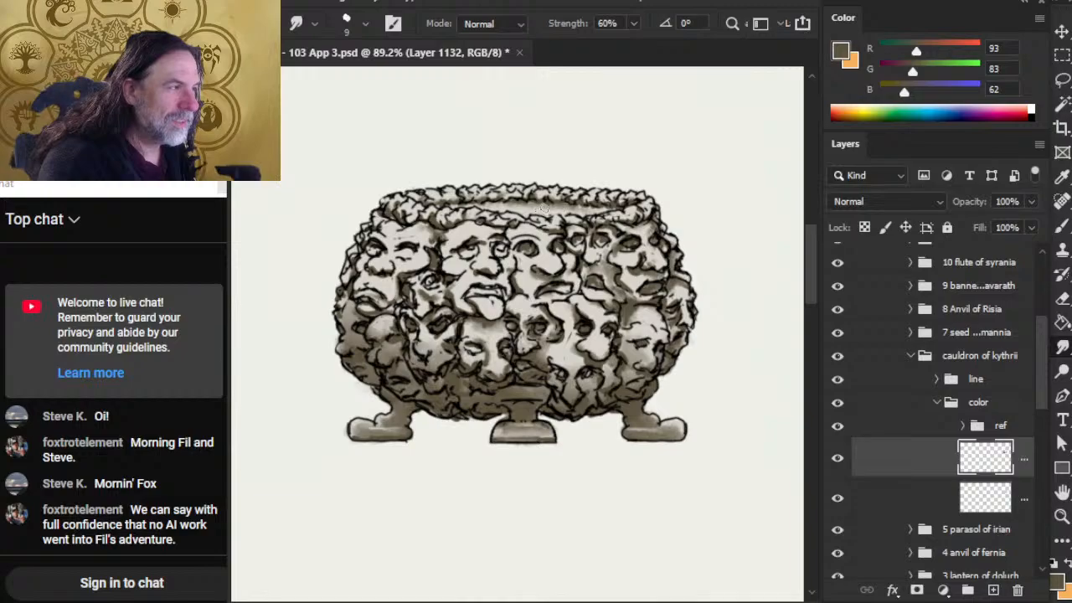
key("b")
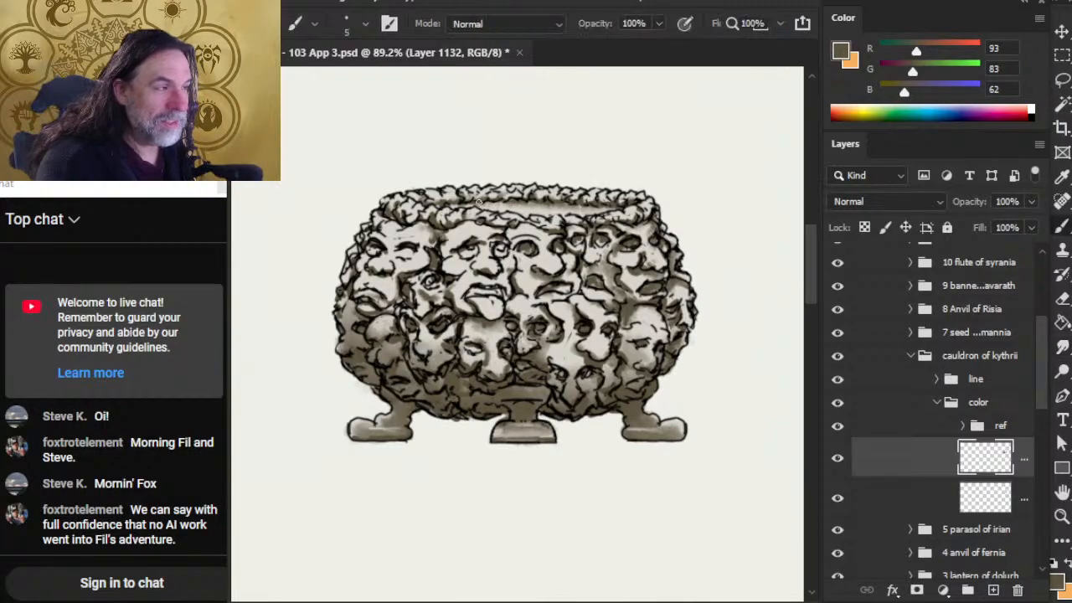
left_click_drag(479, 203, 504, 204)
key("r")
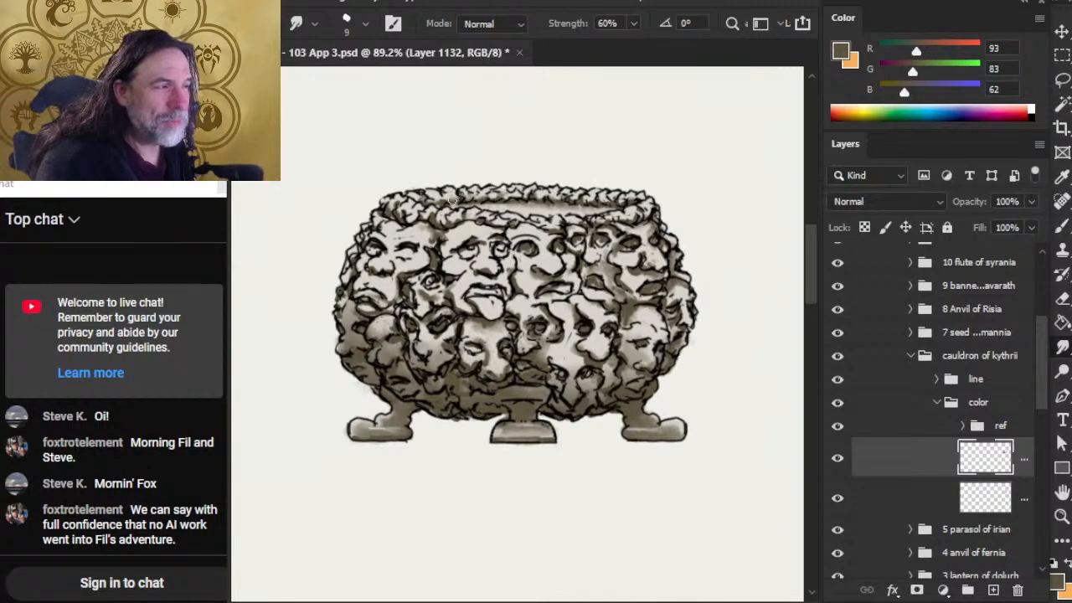
- Add and blend more shadow directly beneath the back rim, working from its left part toward the right
key("b")
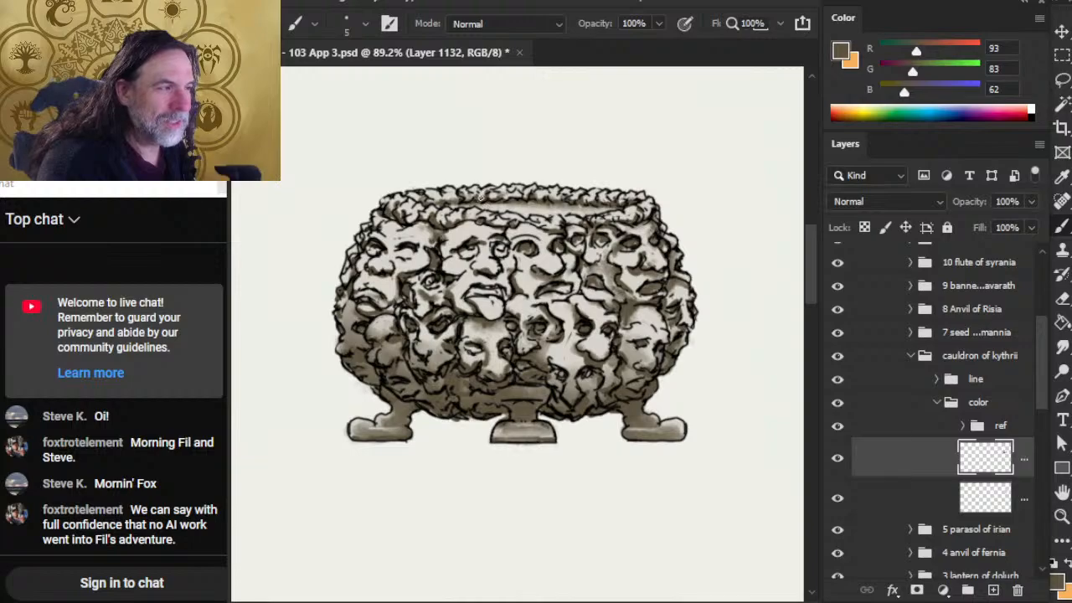
key("r")
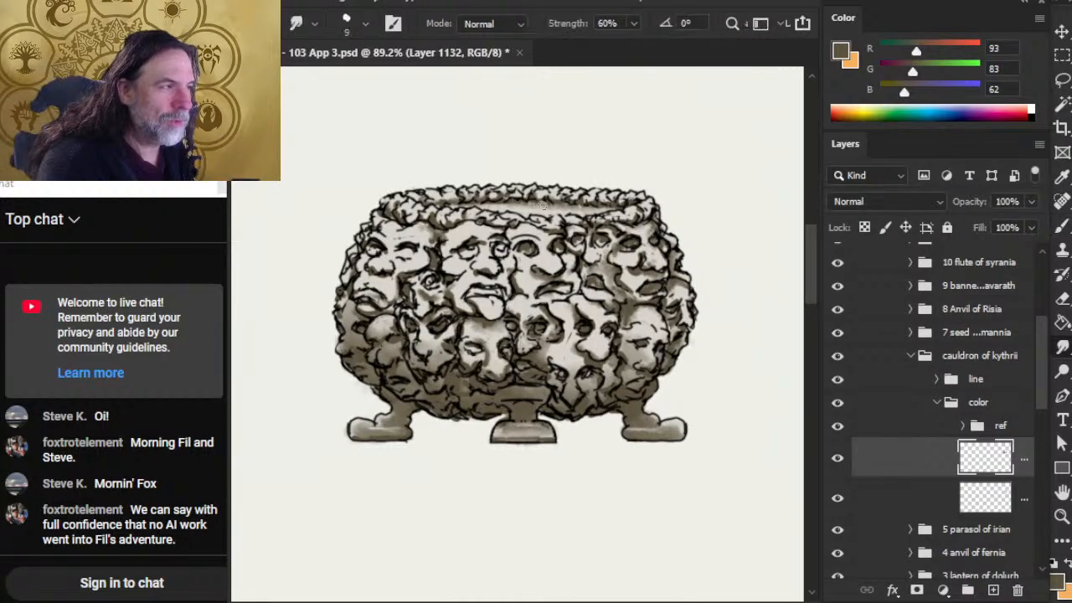
key("b")
key("r")
key("b")
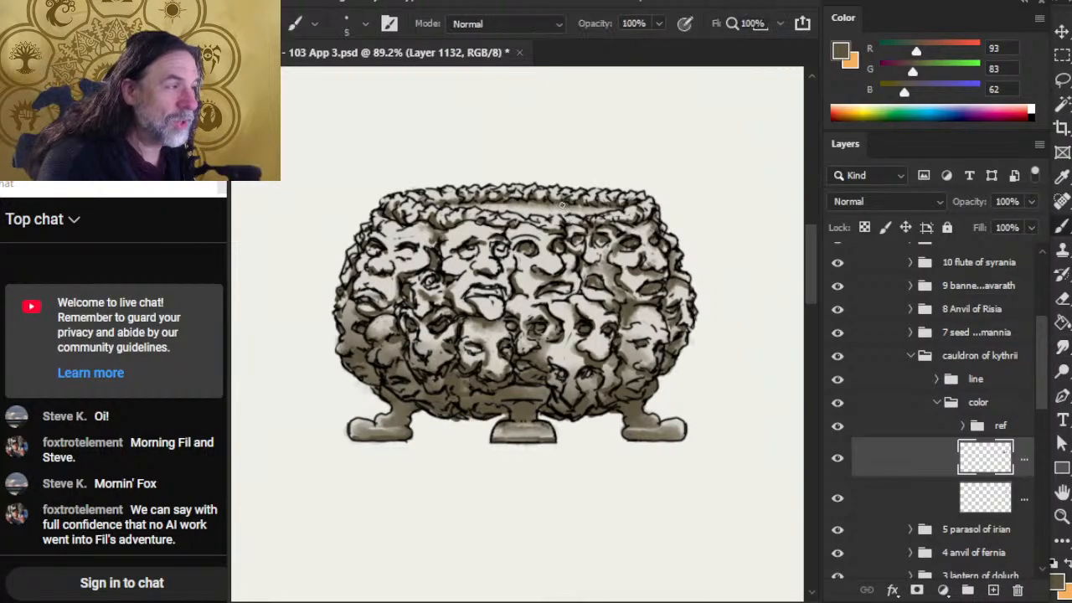
key("r")
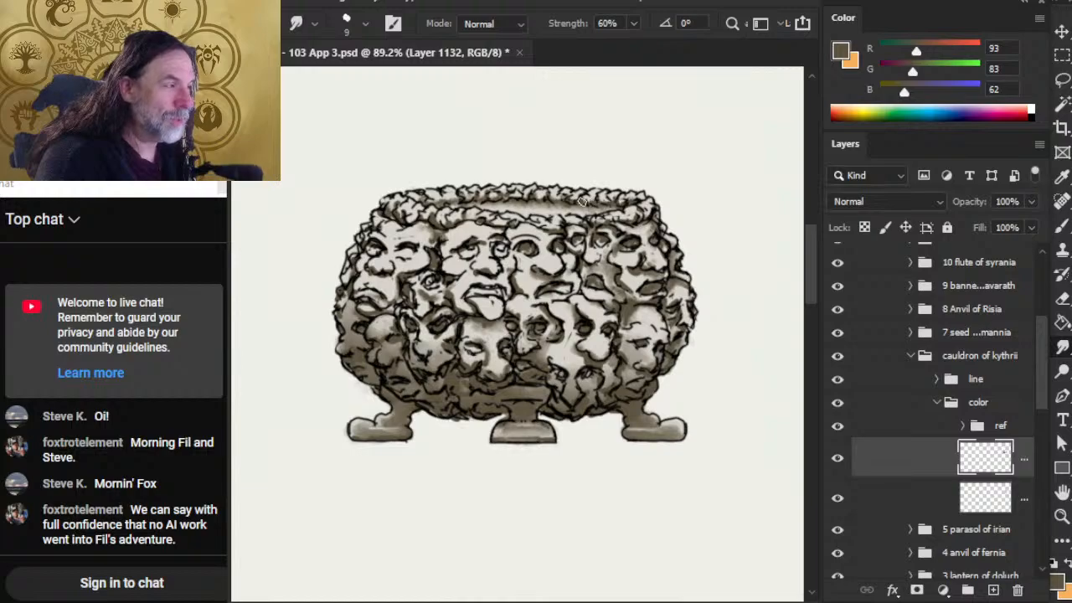
- Shade and smudge the right end of the rim and the outer edge just below it
key("b")
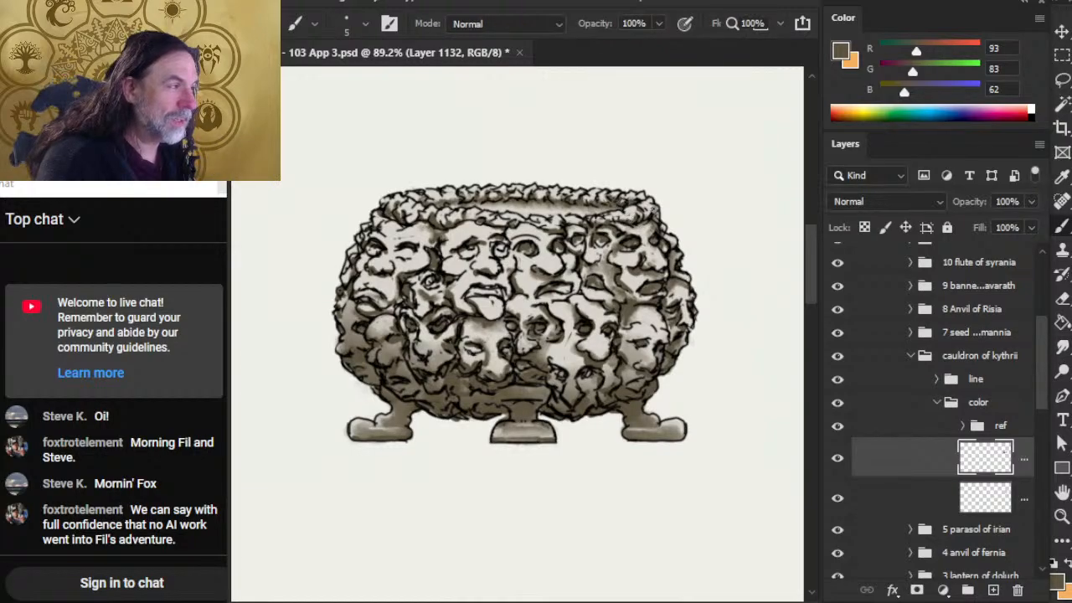
key("r")
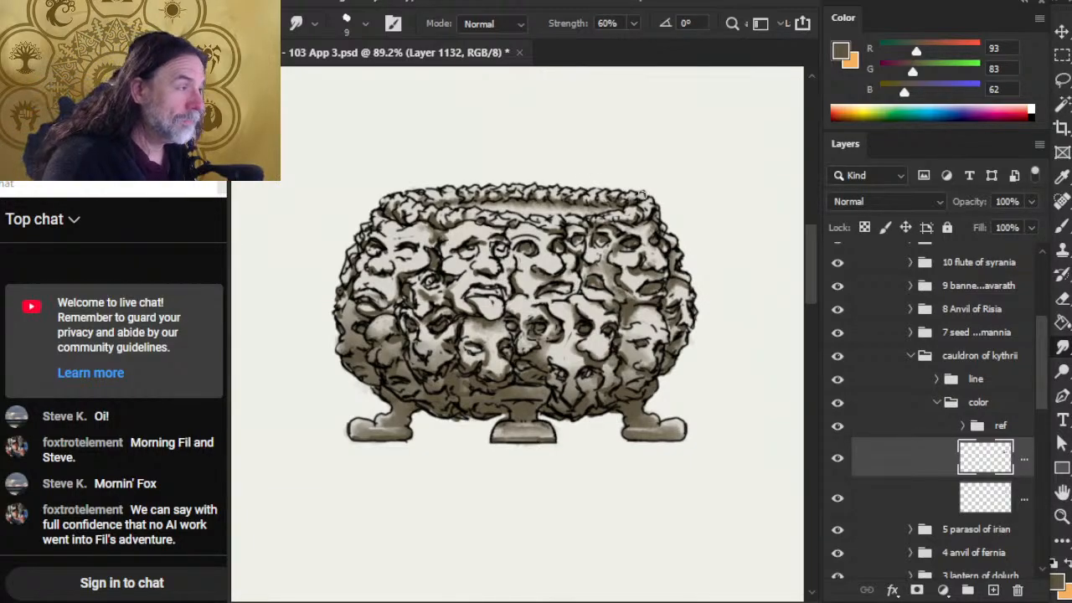
key("b")
key("r")
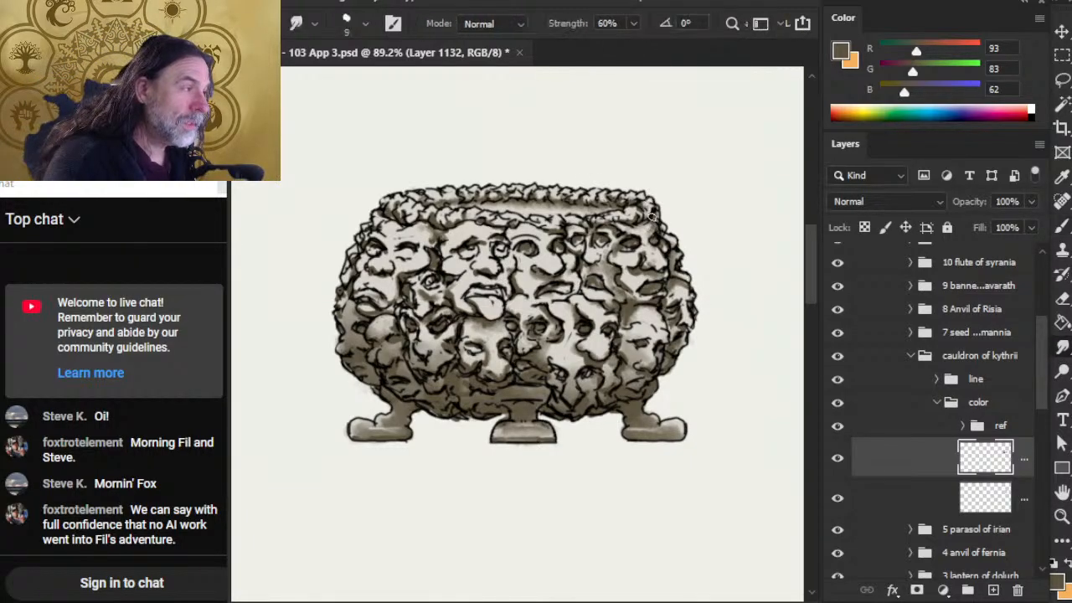
key("b")
key("r")
key("b")
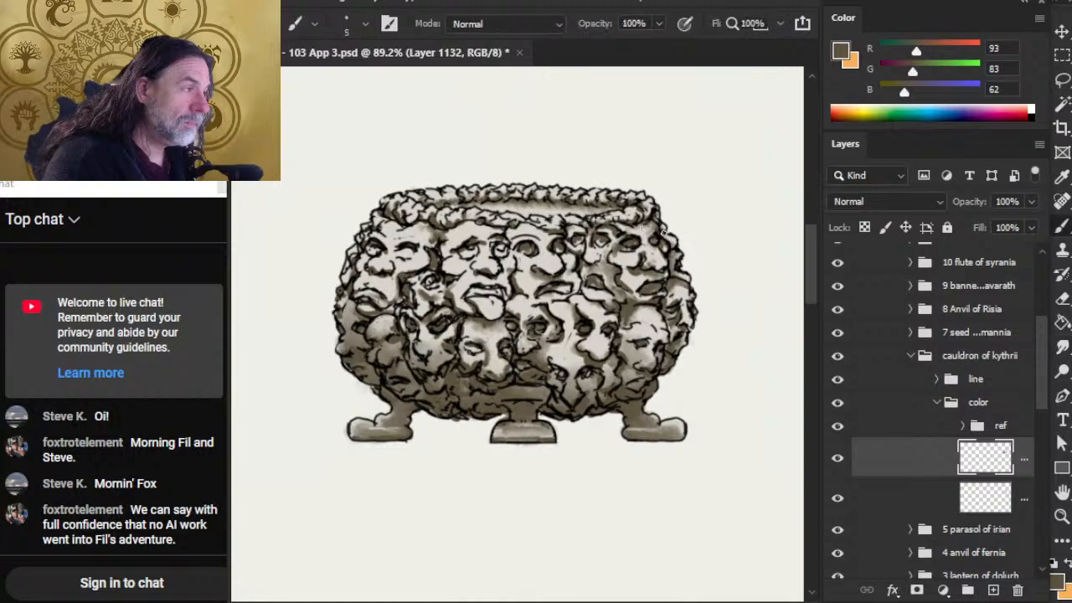
key("r")
- Deepen and blend the shadow around the left eye of the upper-right face and beside the small face's eye
key("b")
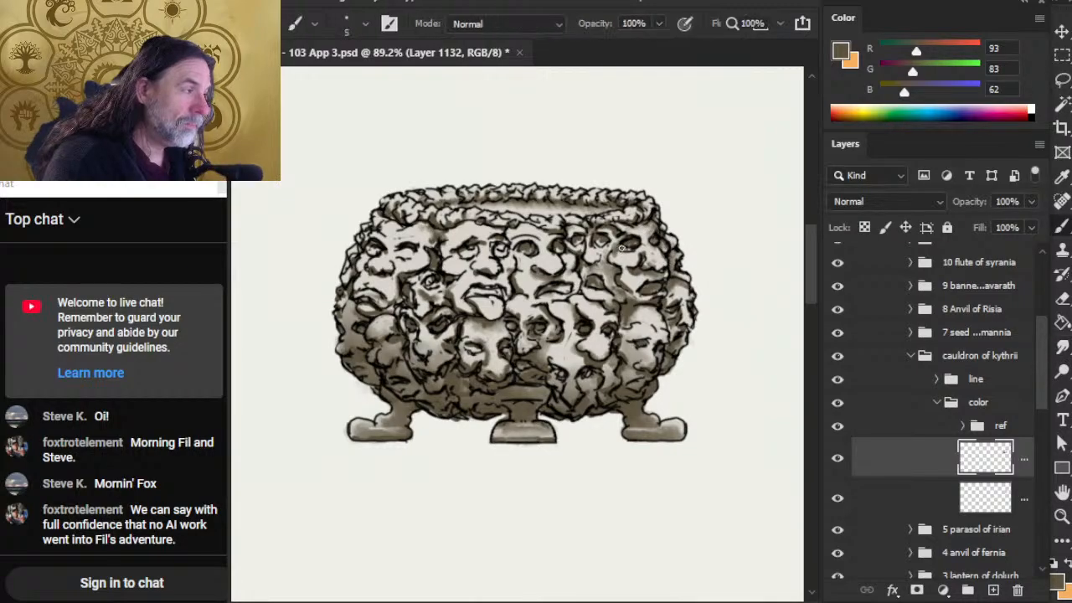
key("r")
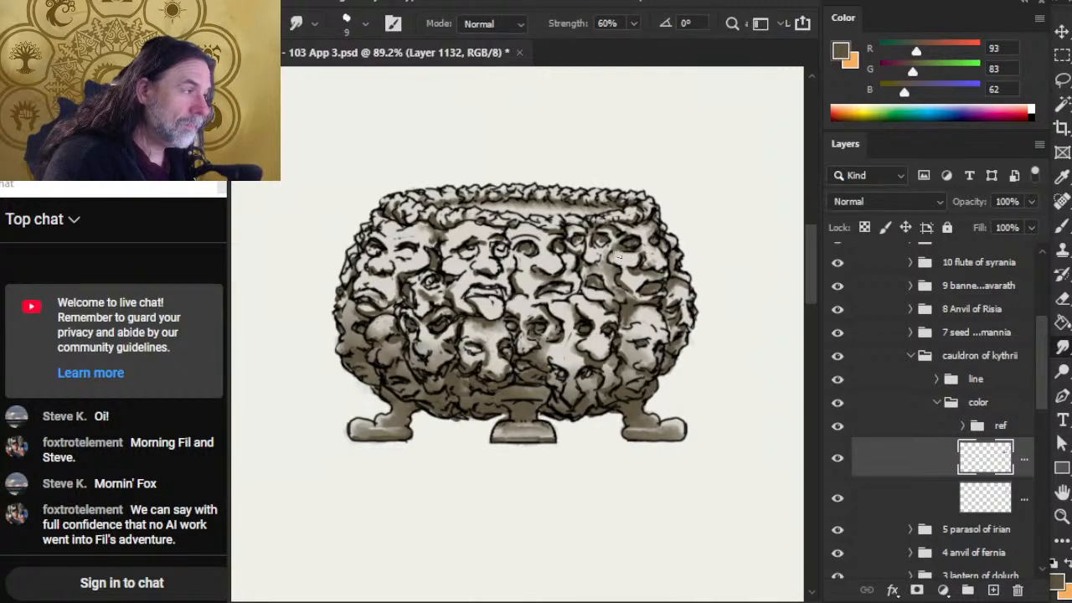
key("b")
key("r")
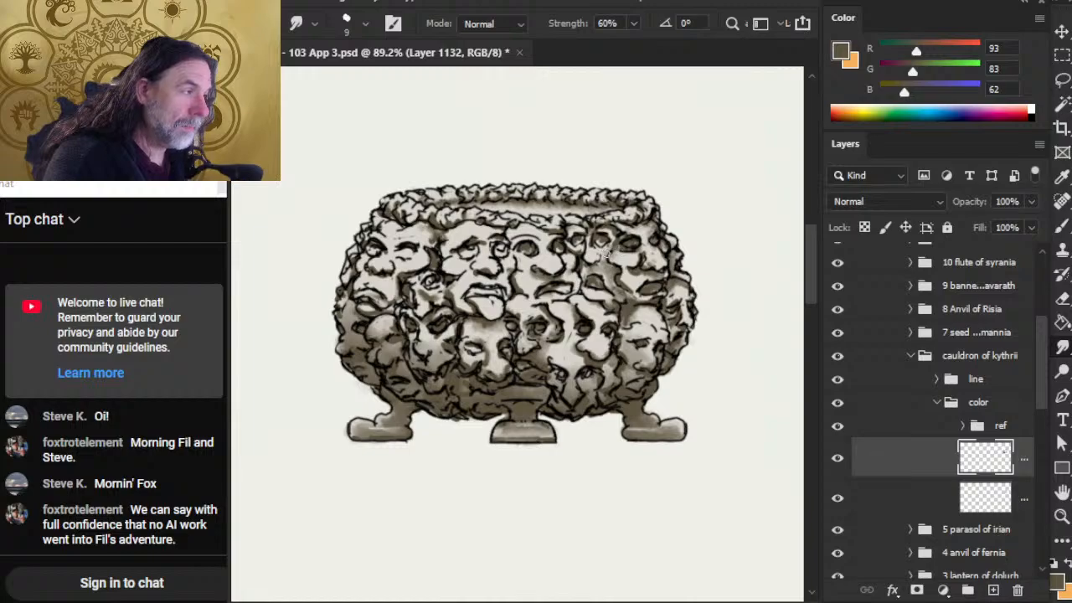
key("b")
key("r")
- Darken and smudge the nose and mouth area of the small face and the gap below the upper-right face
key("b")
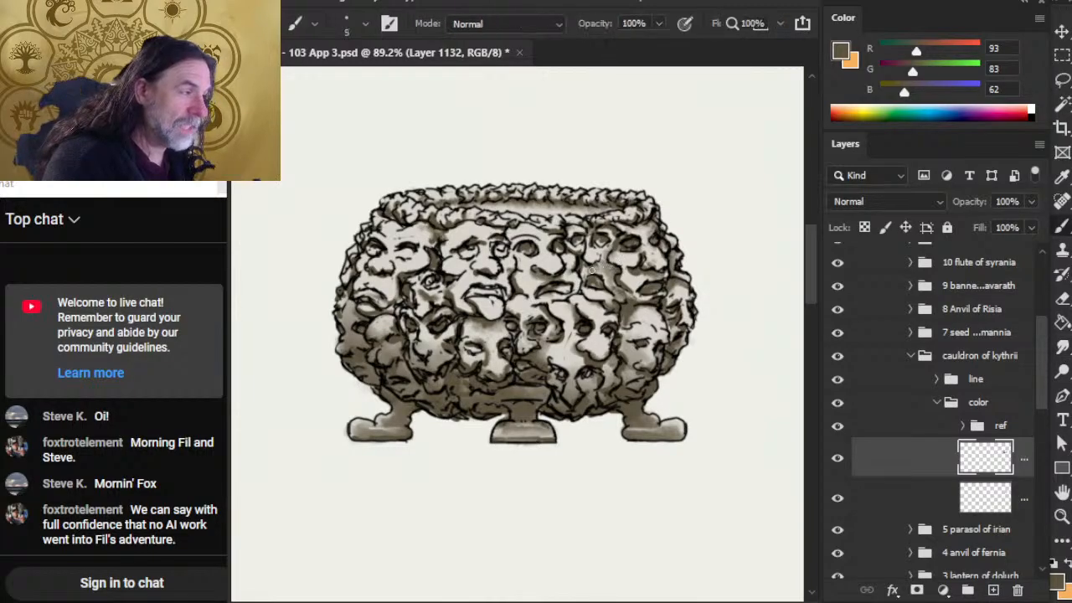
key("r")
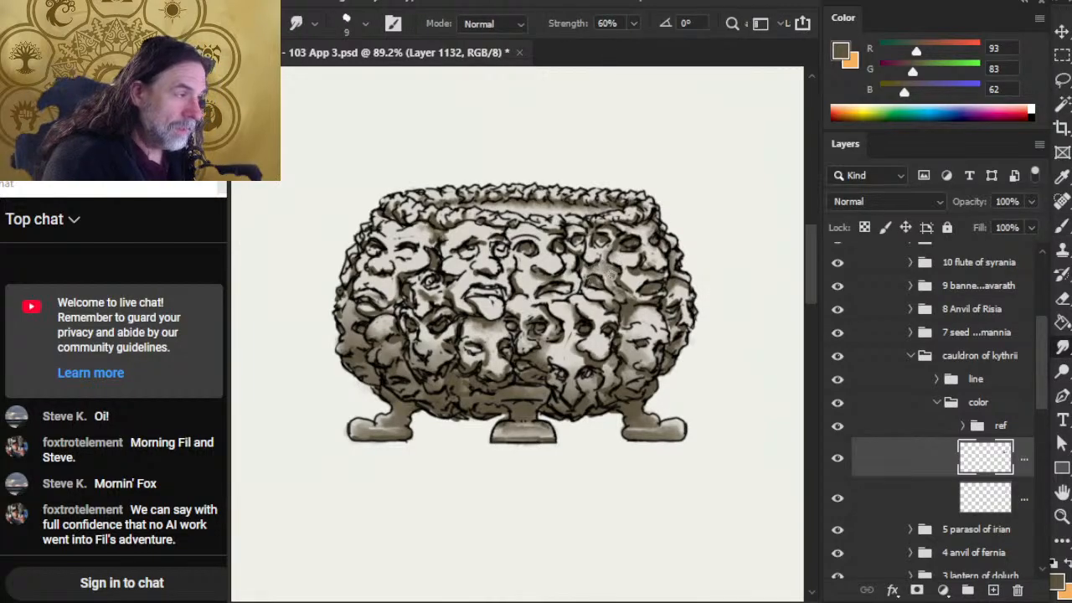
key("b")
key("r")
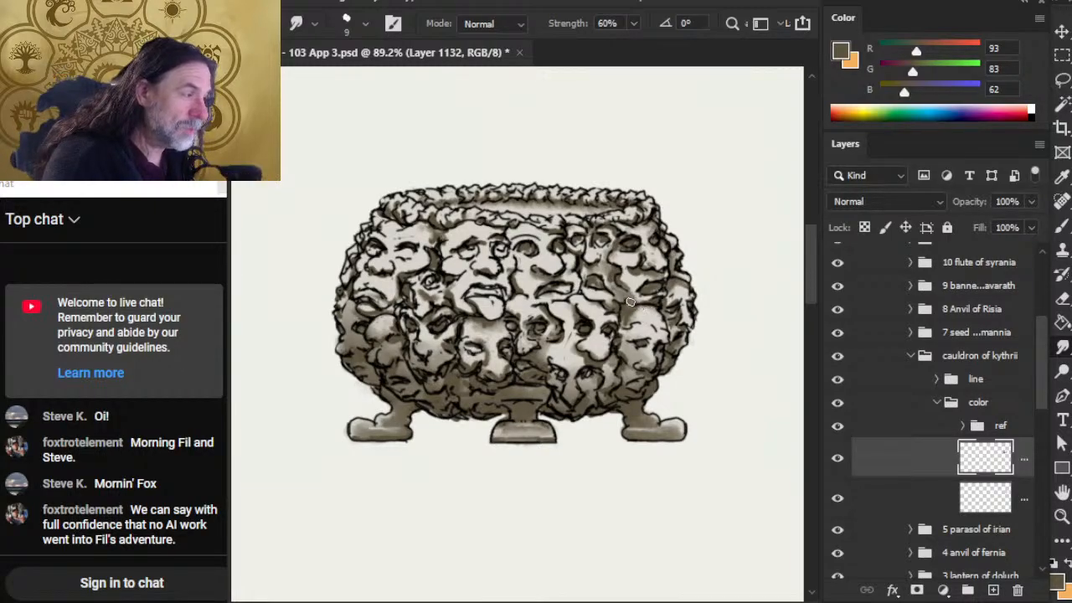
- Darken and smudge the open mouth of the tongue-out face and the mouth of the face to its right
key("b")
key("r")
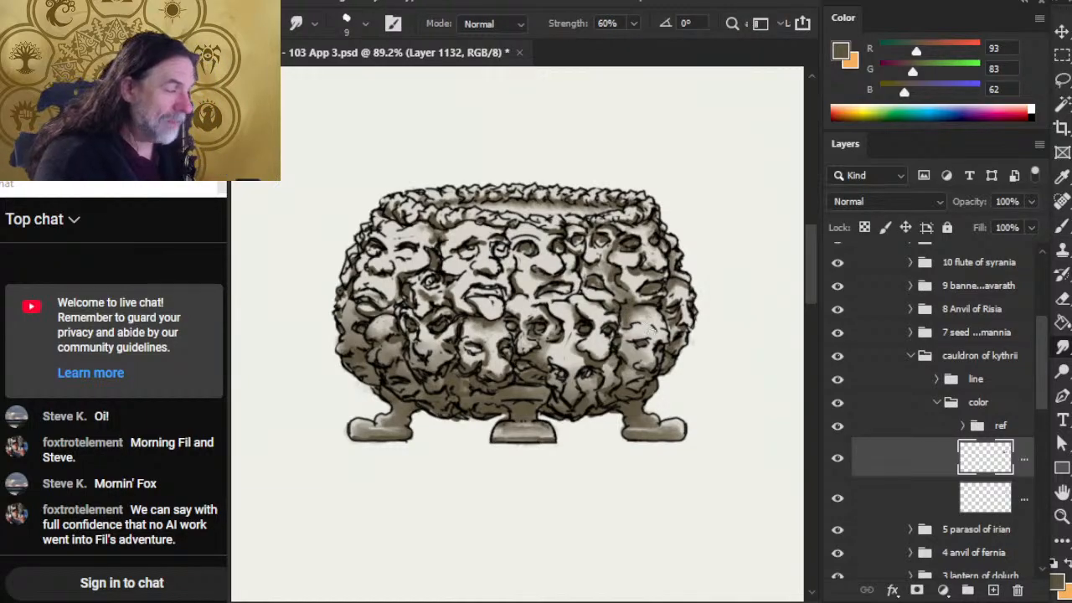
key("b")
key("r")
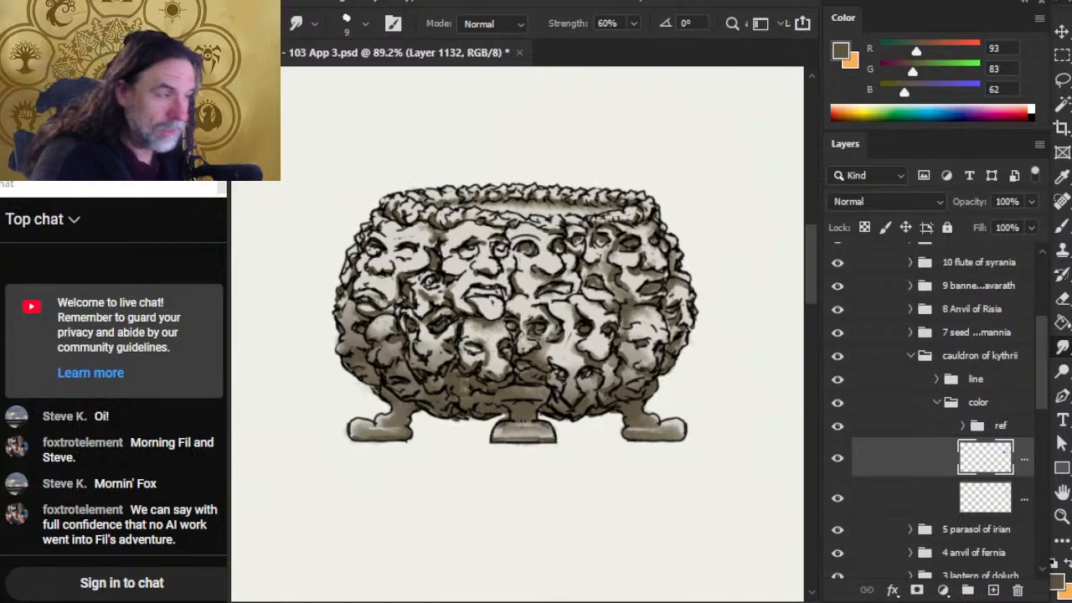
key("b")
left_click_drag(474, 291, 475, 292)
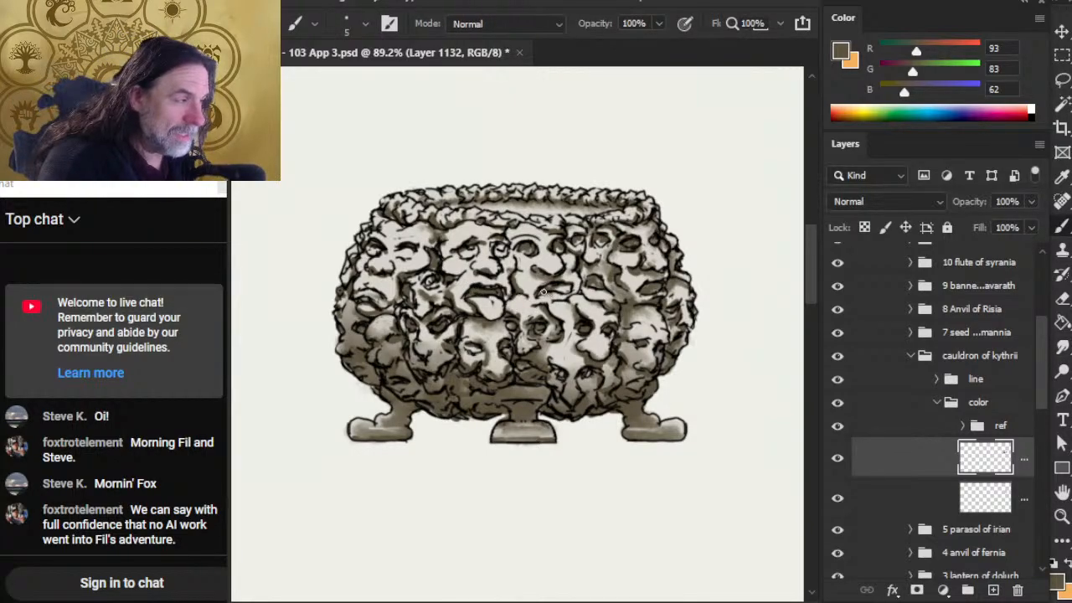
key("r")
key("b")
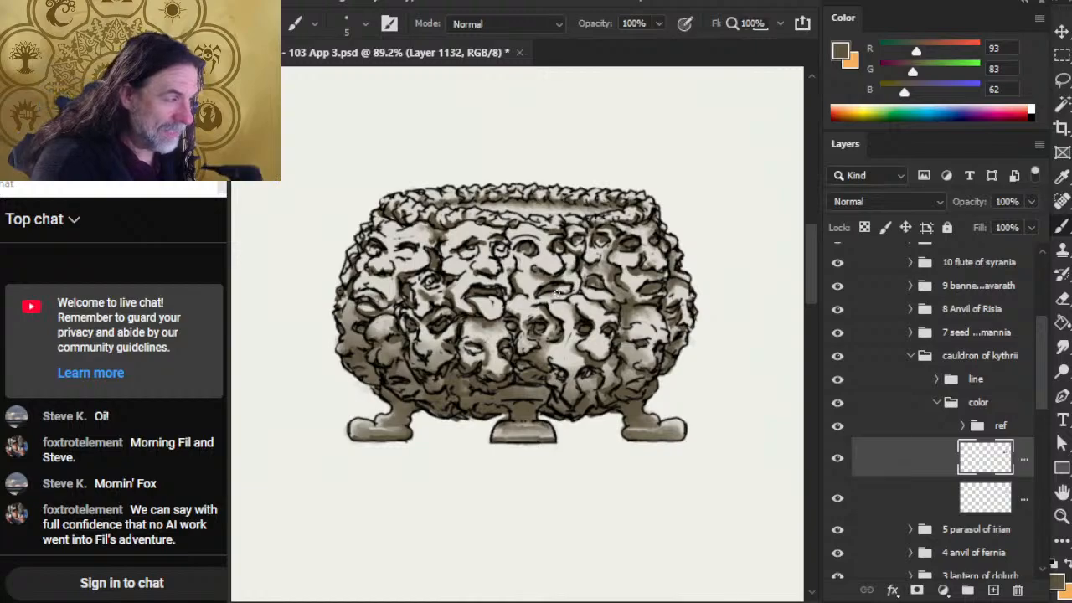
key("r")
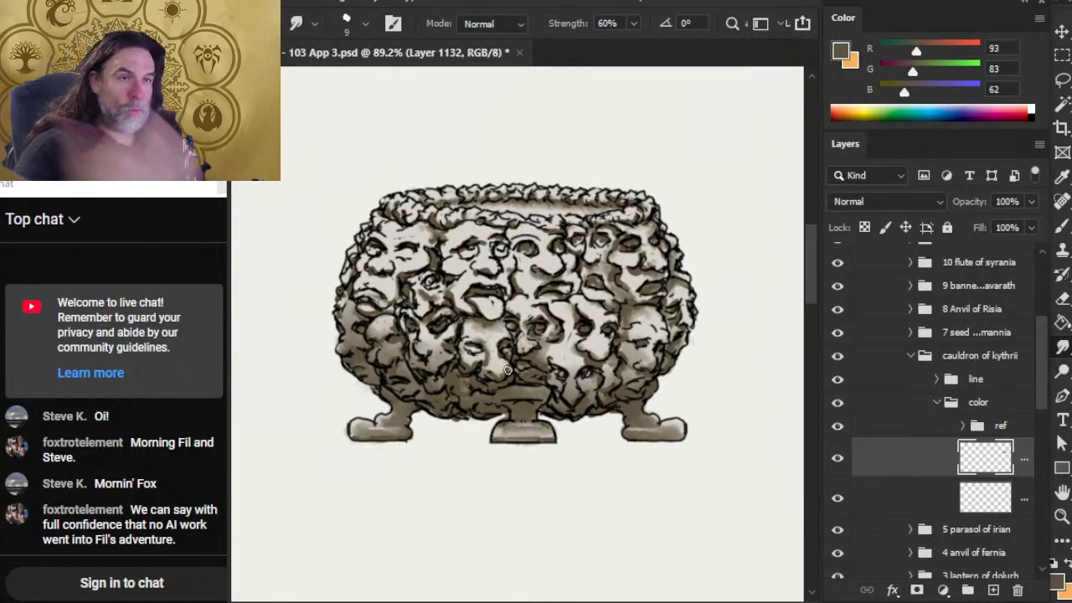
- Shade and blend around the eyes, the side and the forehead of the tongue-out face, up to the rim
key("b")
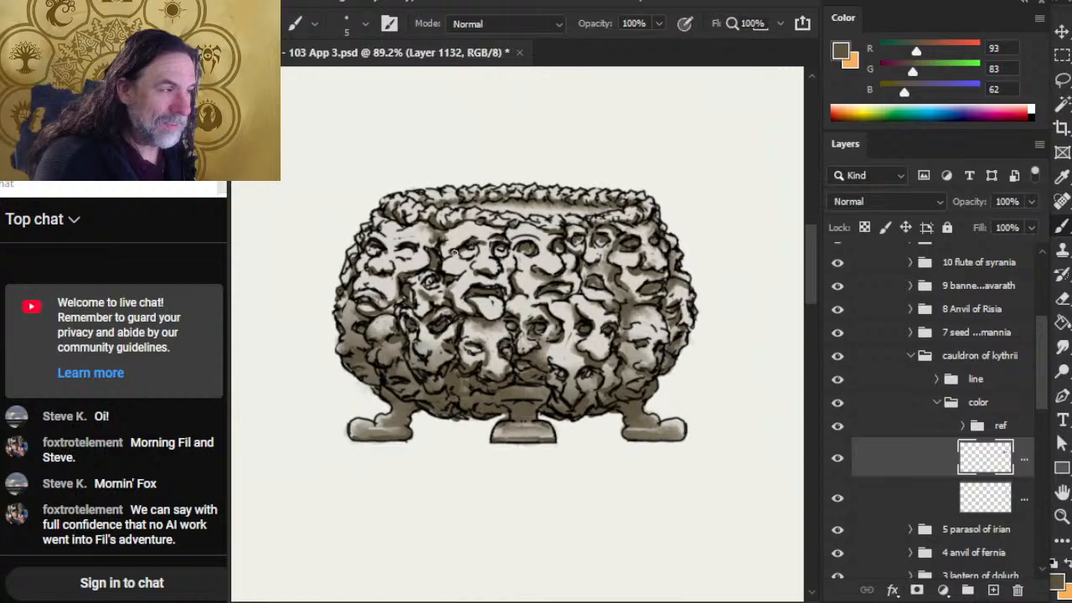
key("r")
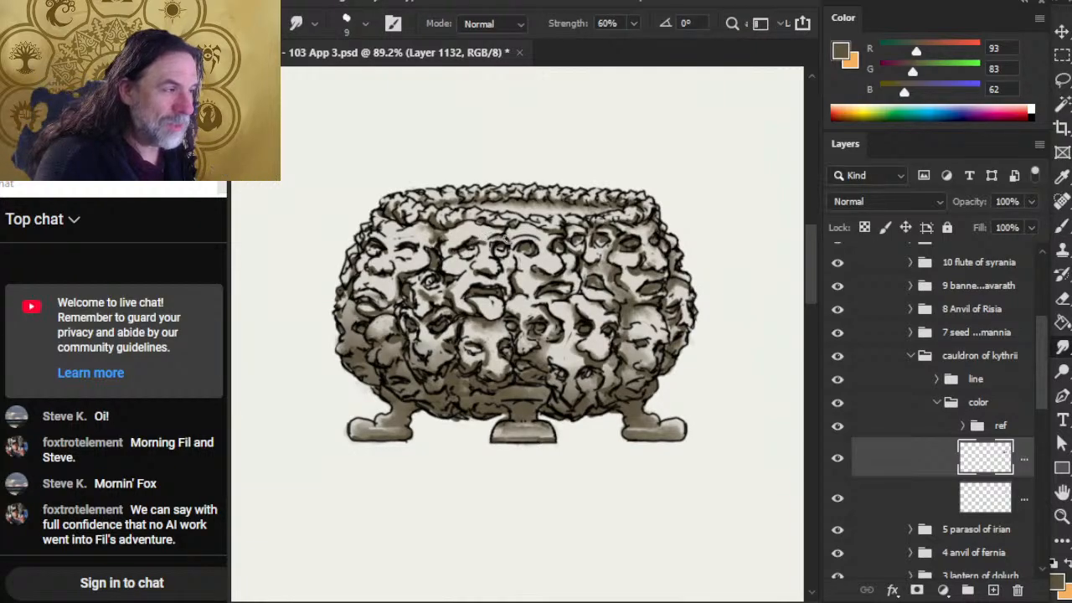
key("b")
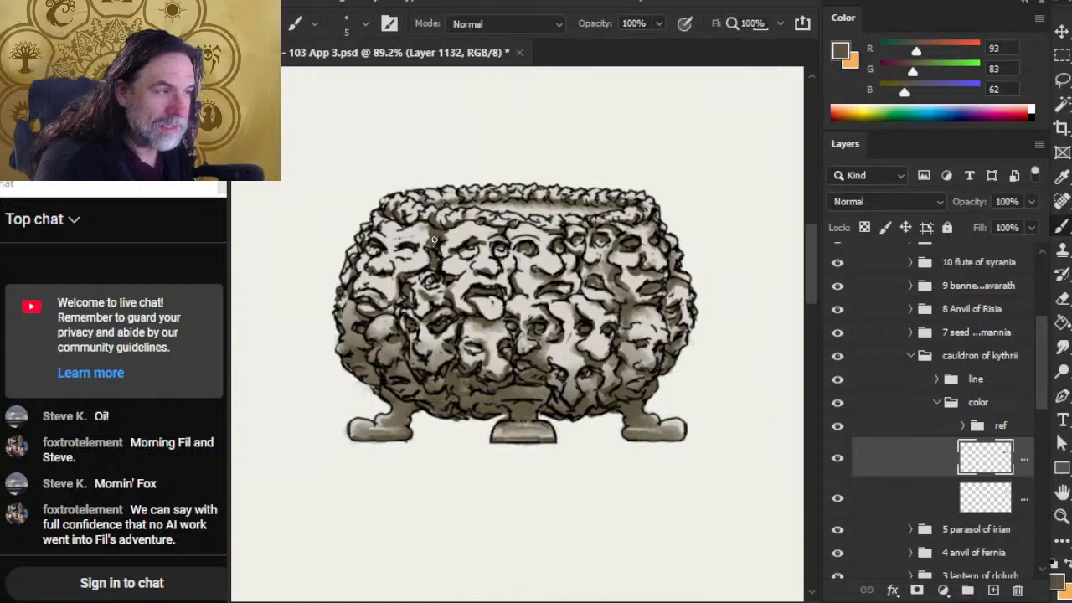
key("r")
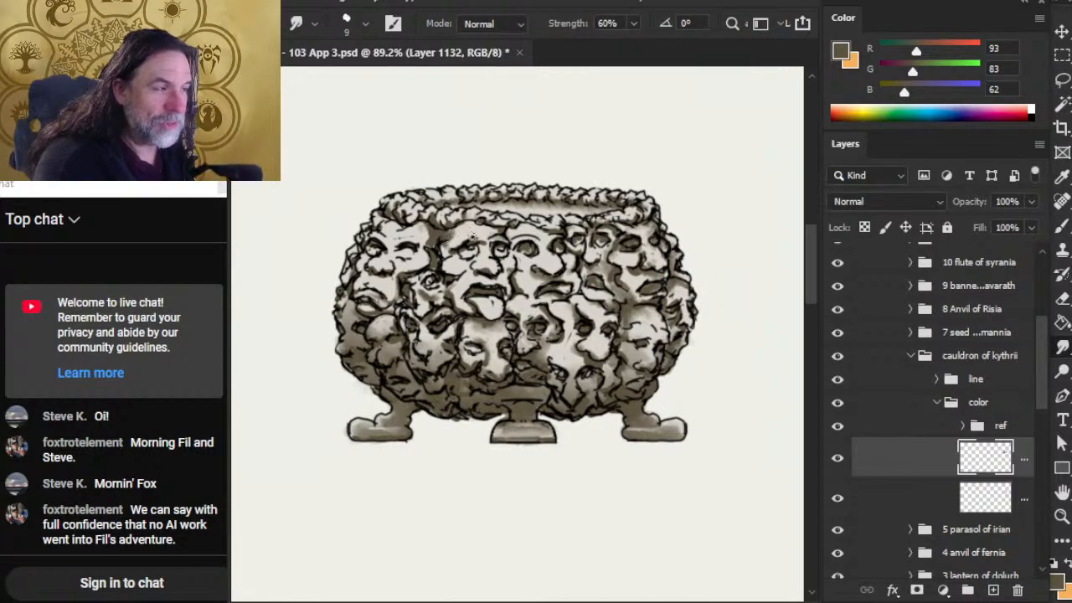
- Add and blend shadow on the left end of the rim and along the outer edge of the upper-left face
key("b")
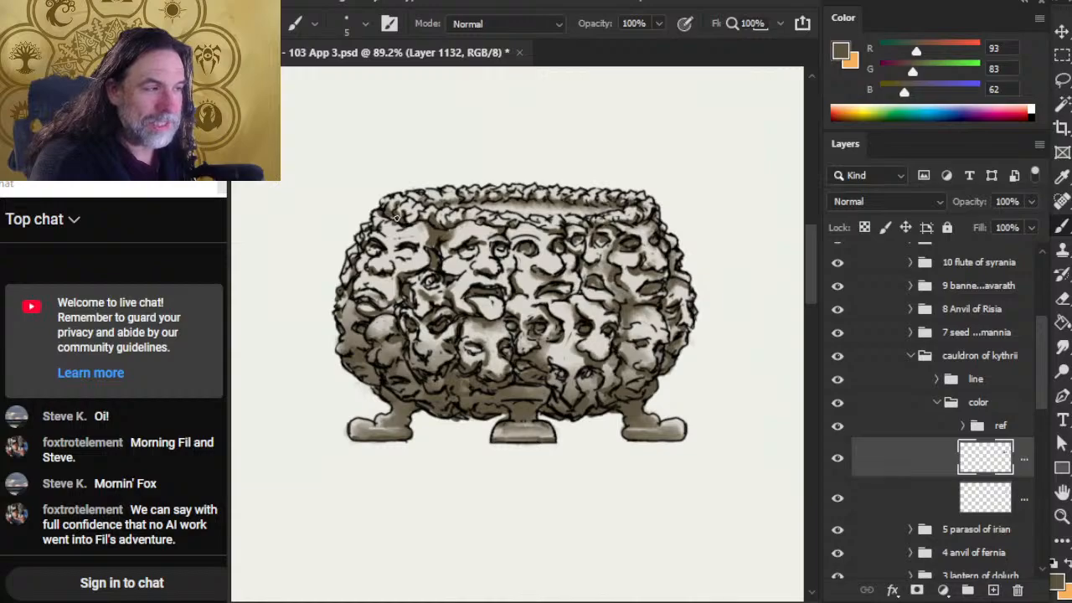
key("r")
key("b")
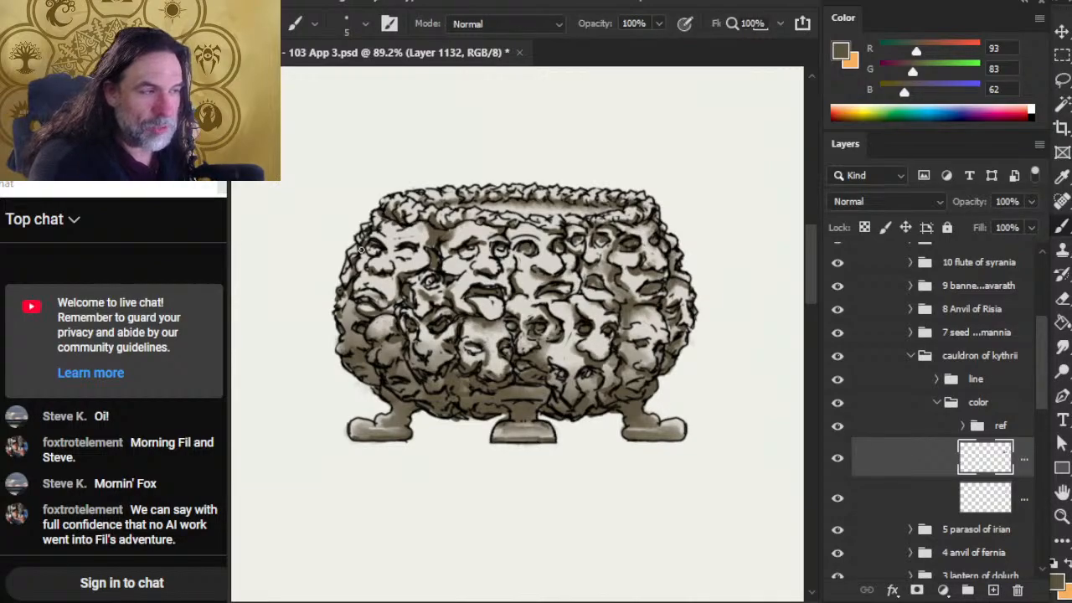
key("r")
key("b")
key("r")
key("b")
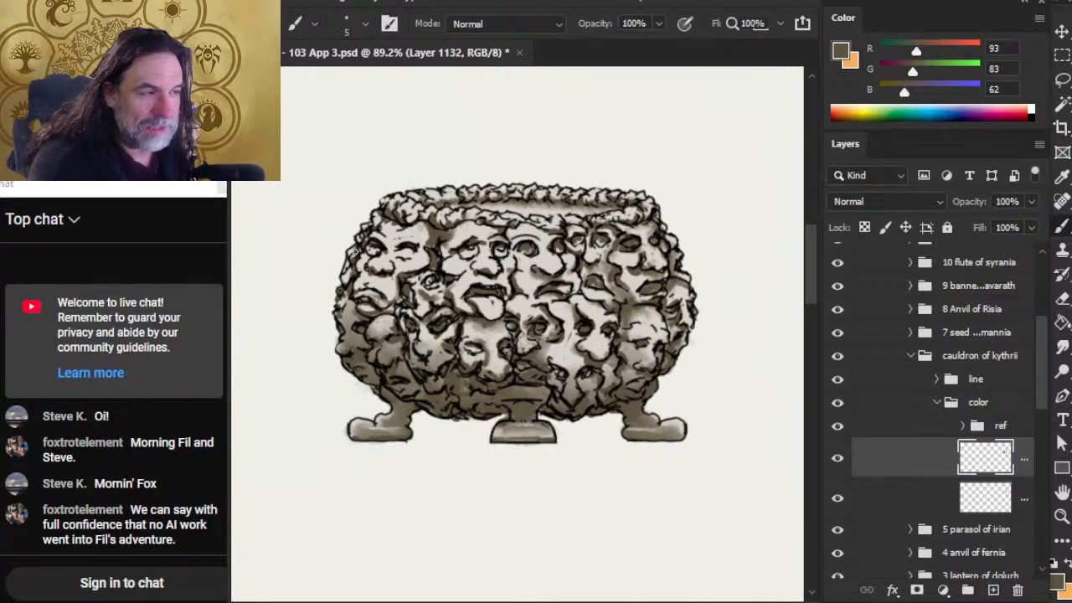
key("r")
key("b")
key("r")
key("b")
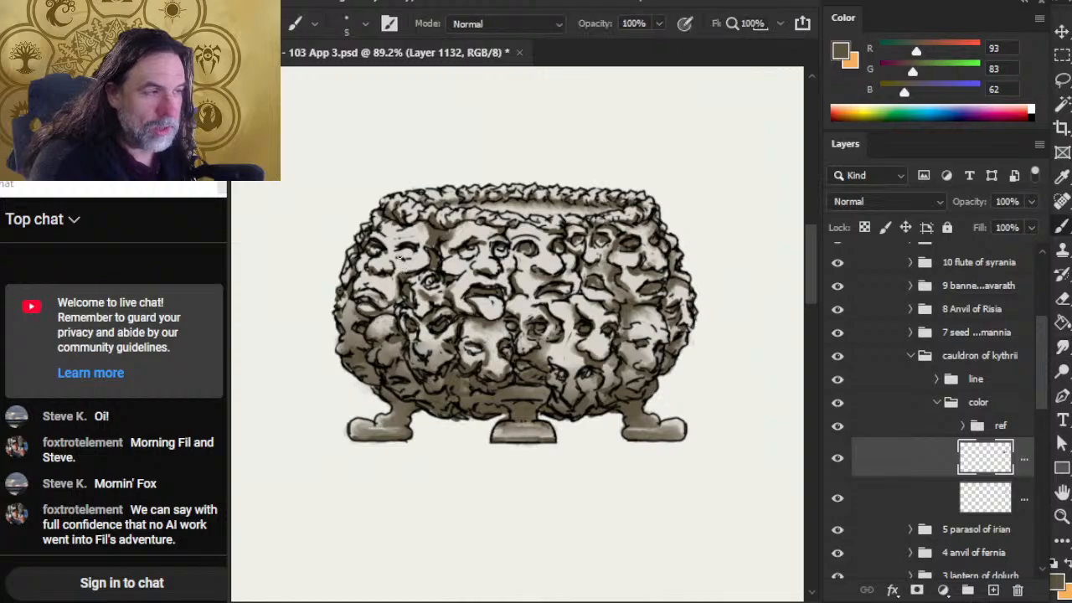
- Shade and smudge the area below the right eye and beside the nose of the upper-left face
key("r")
key("b")
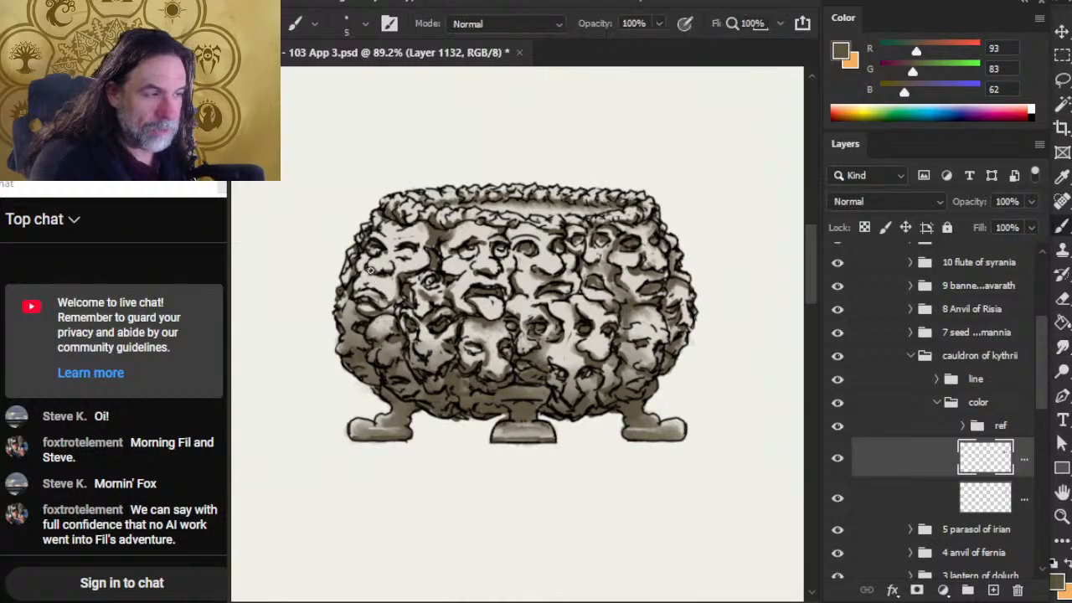
key("r")
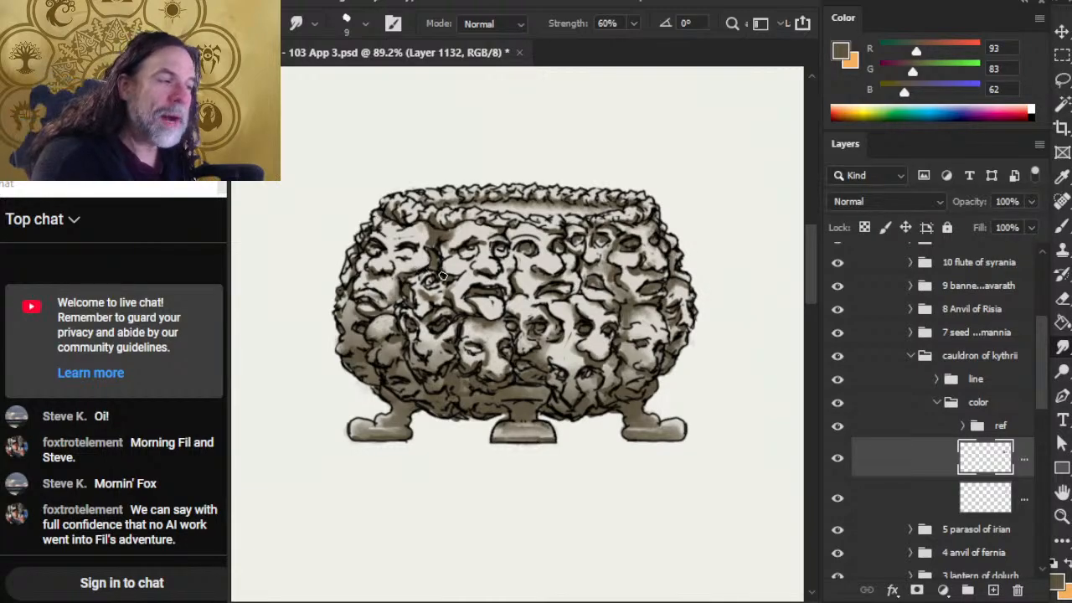
- Deepen and blend the shadow in the gap between the upper-left and tongue-out faces, down to the small face's eye
key("b")
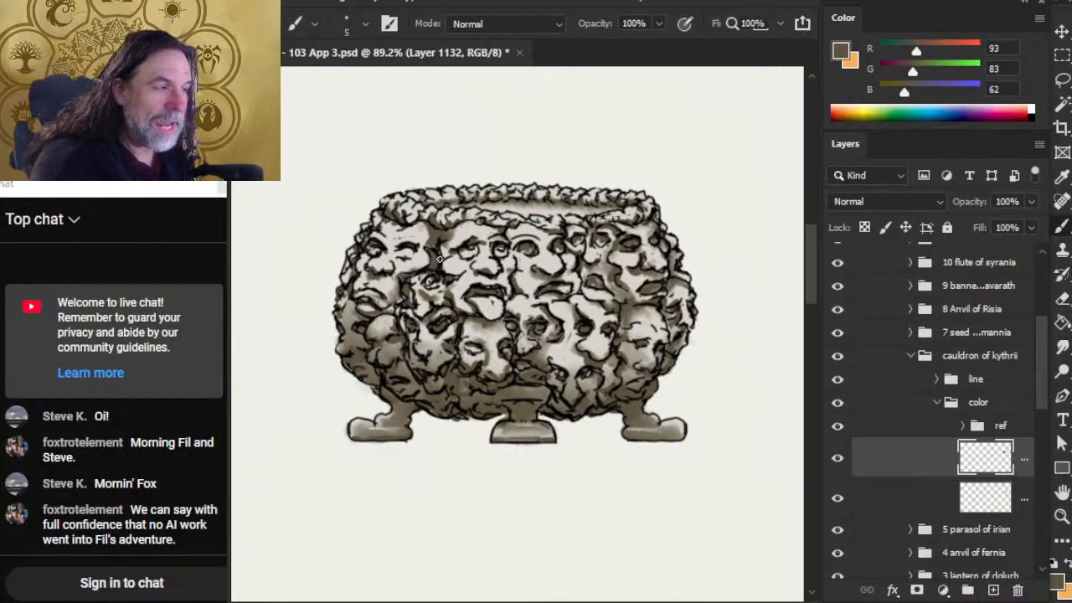
key("r")
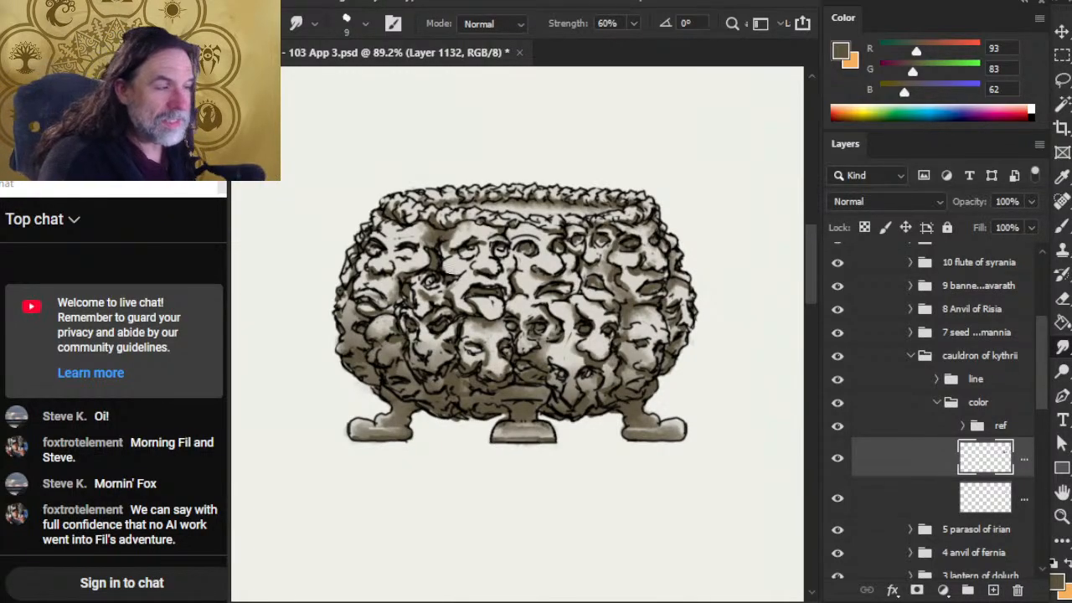
key("b")
left_click_drag(438, 249, 448, 254)
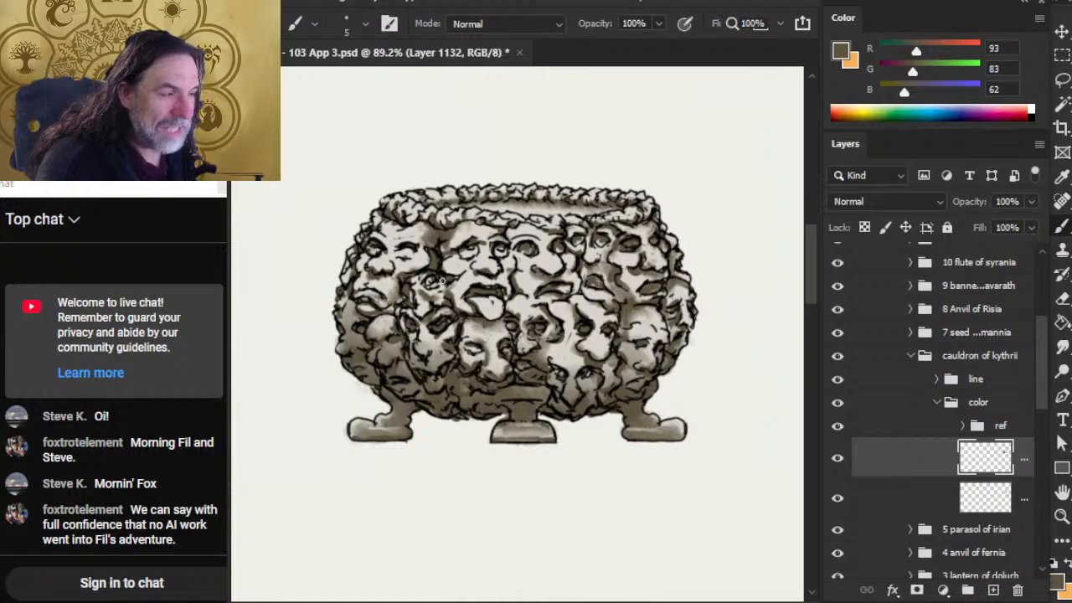
key("r")
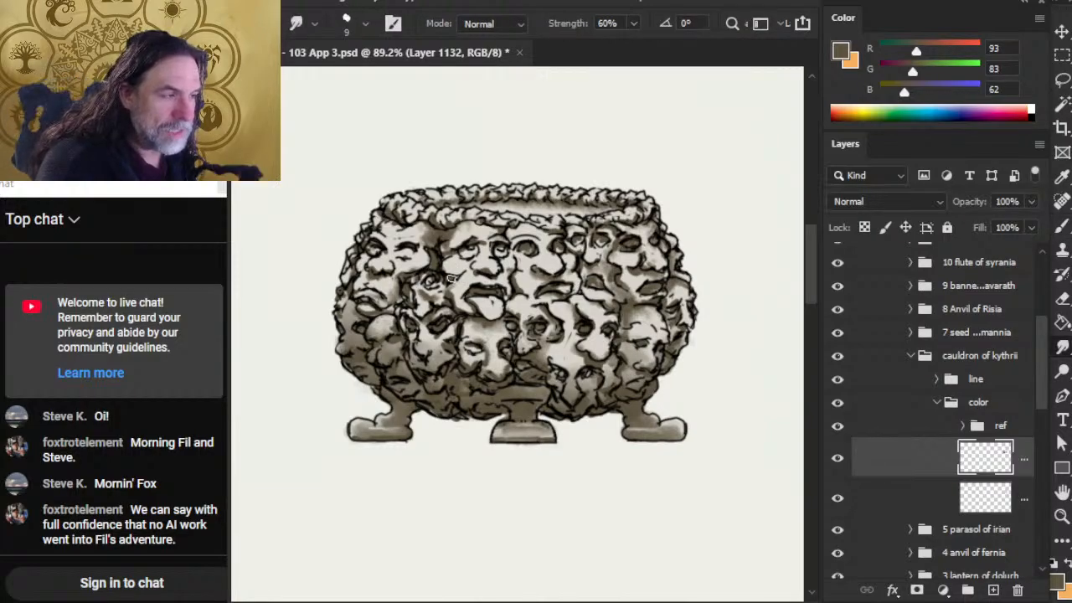
- Darken and smudge beneath the nose and inside the mouth of the tongue-out face
key("b")
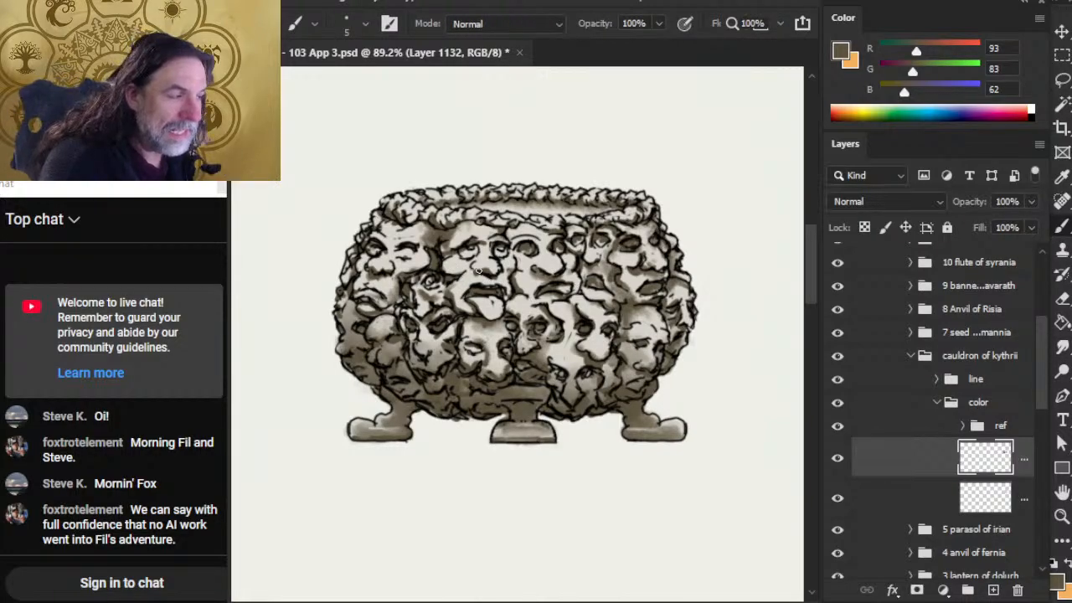
key("r")
key("b")
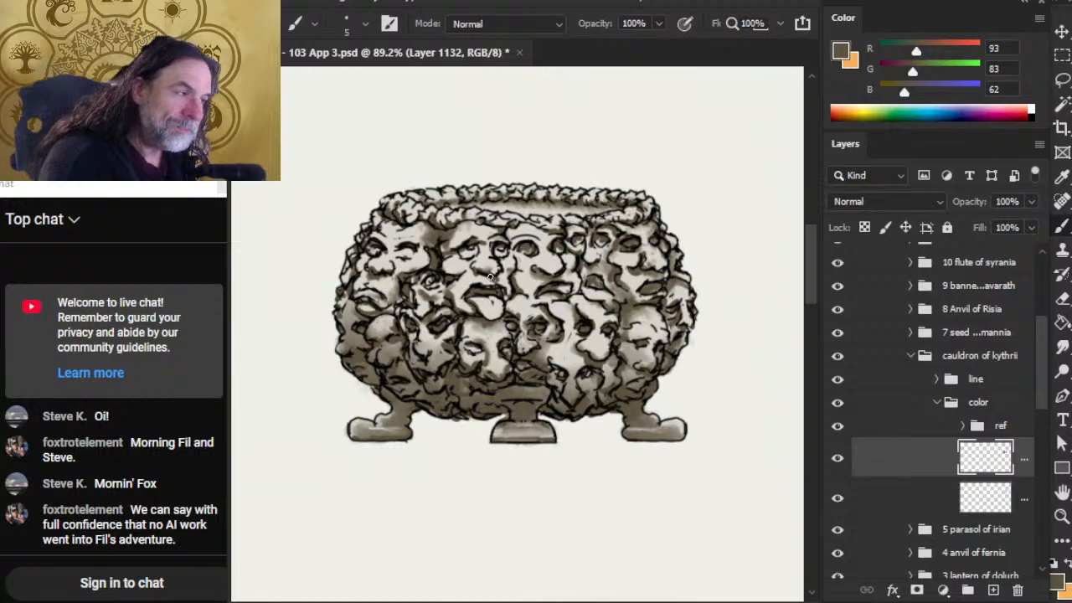
key("r")
key("b")
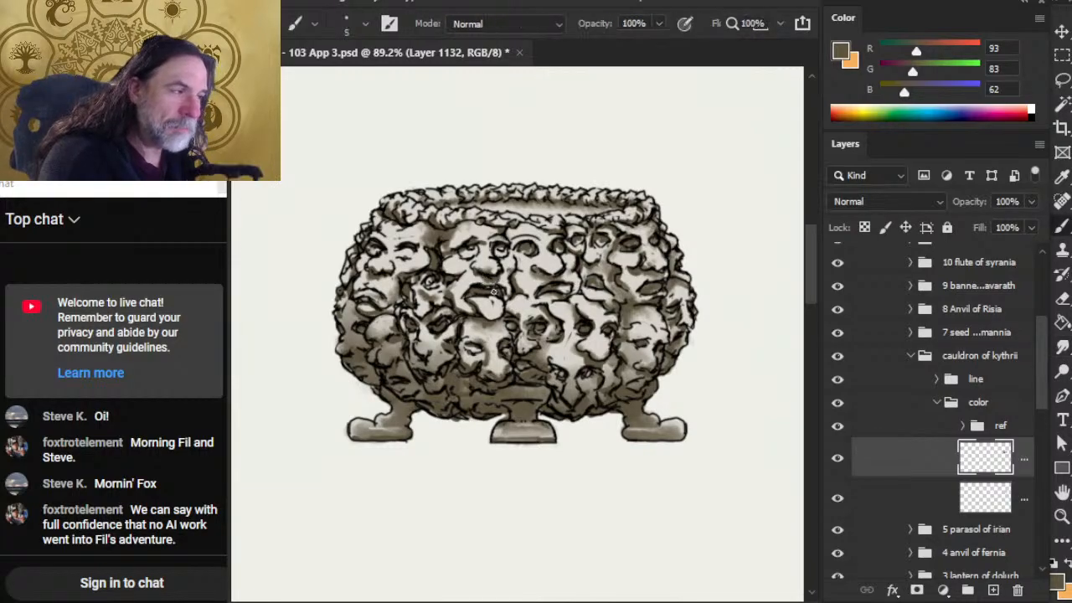
key("r")
key("b")
key("r")
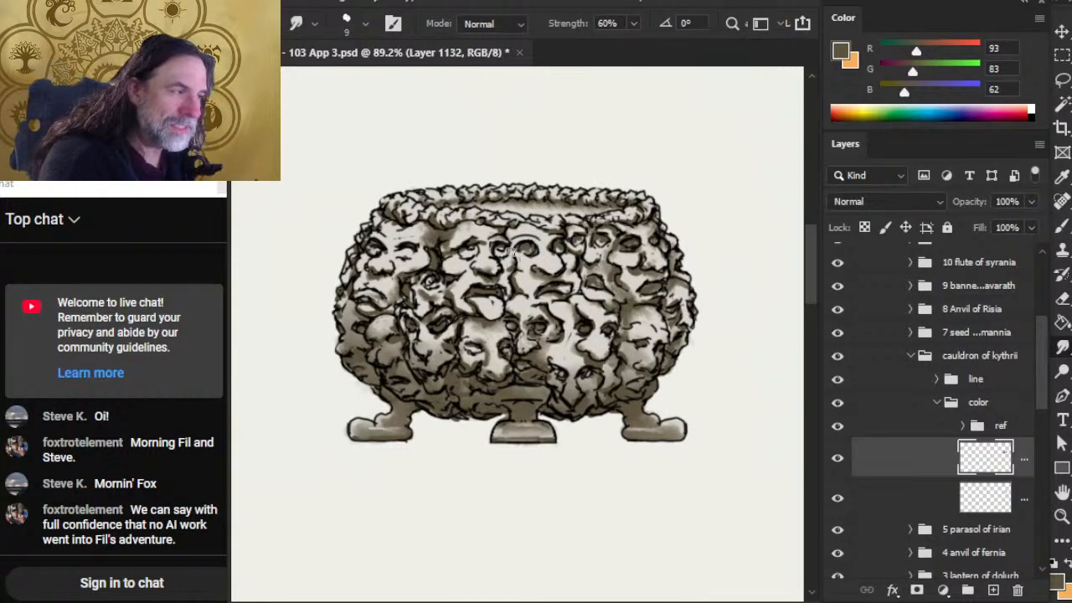
- Shade and blend the crease between the tongue-out face and its right neighbour, and that neighbour's nose
key("b")
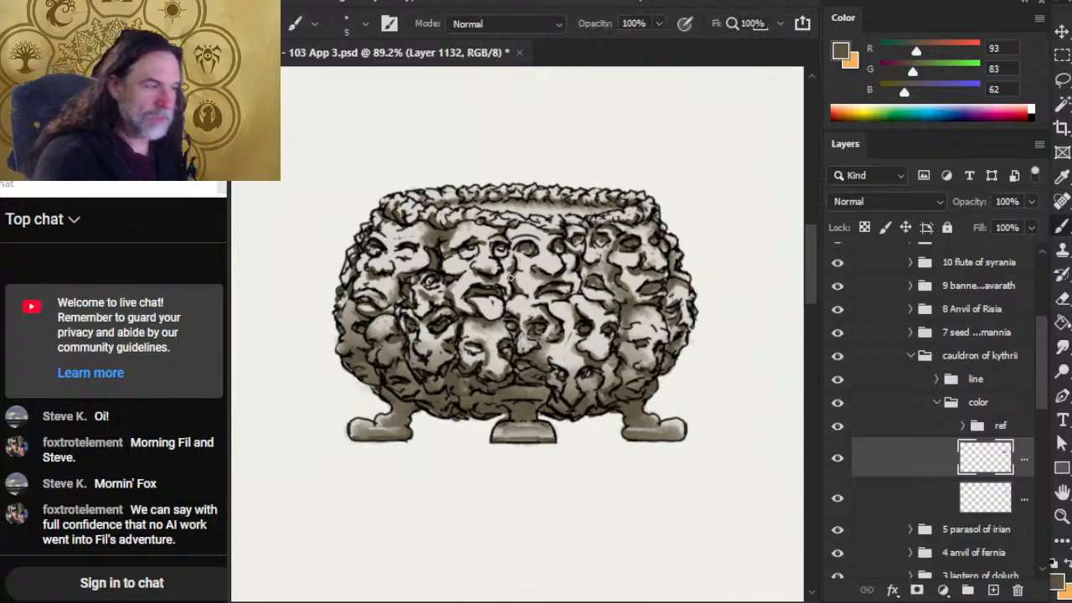
key("r")
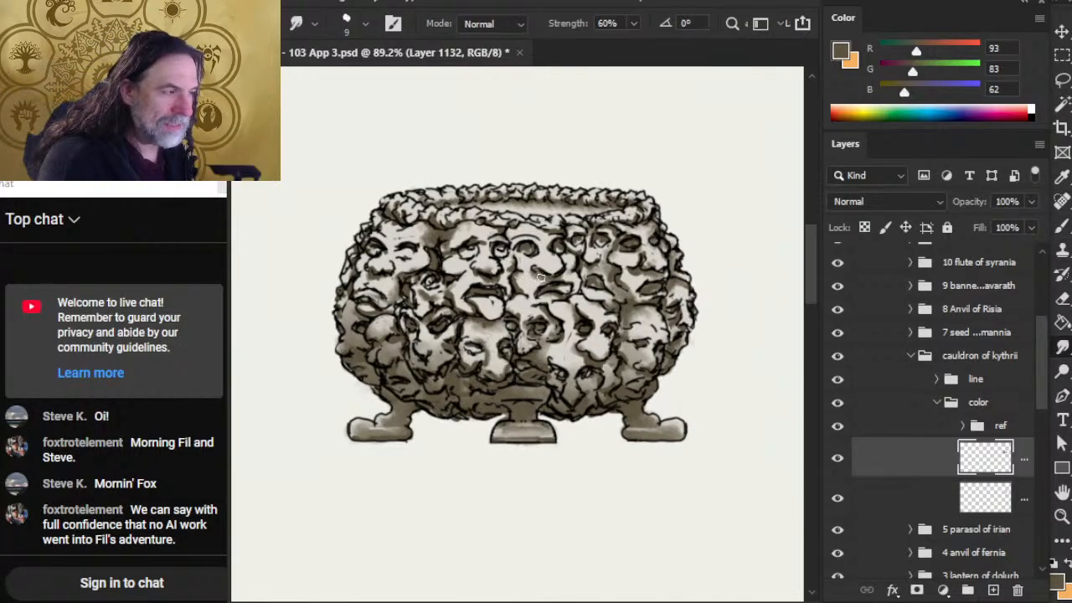
key("b")
key("r")
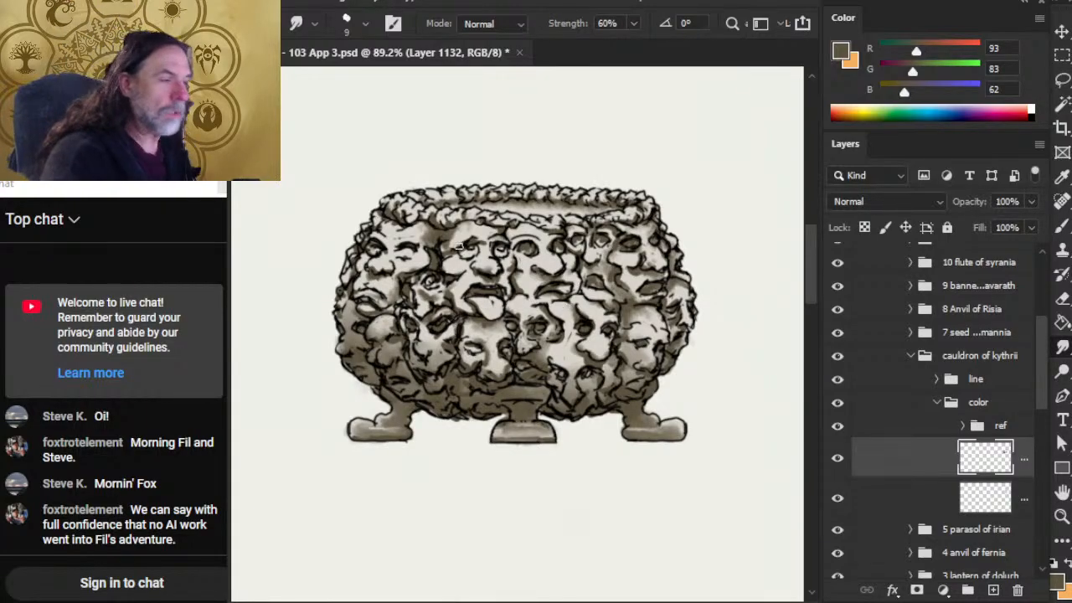
- Deepen and smudge the shadow in and below the left eye socket of the tongue-out face
key("b")
mouse_move(461, 256)
left_mouse_down()
mouse_move(519, 254)
mouse_move(475, 249)
left_mouse_up()
key("r")
key("b")
key("r")
key("b")
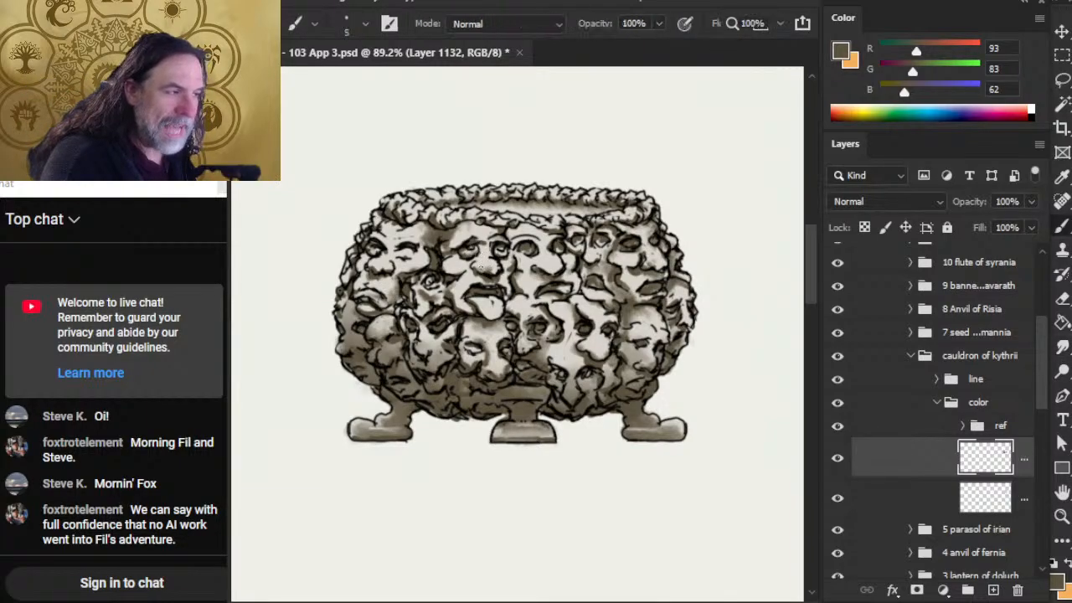
- Shade and blend the side of the nose and the right eye socket of the tongue-out face
key("r")
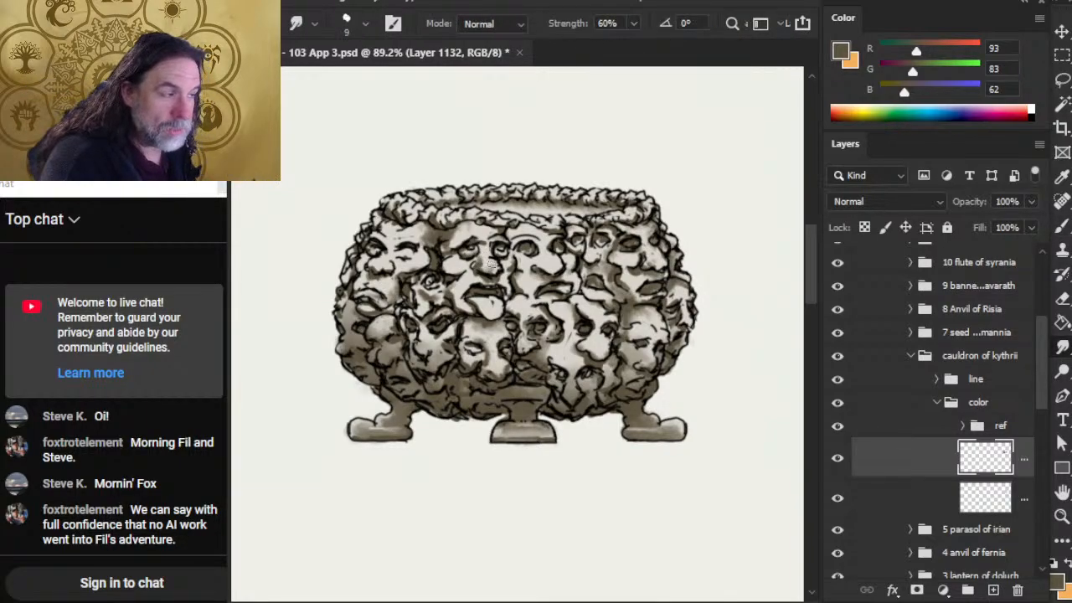
key("b")
key("r")
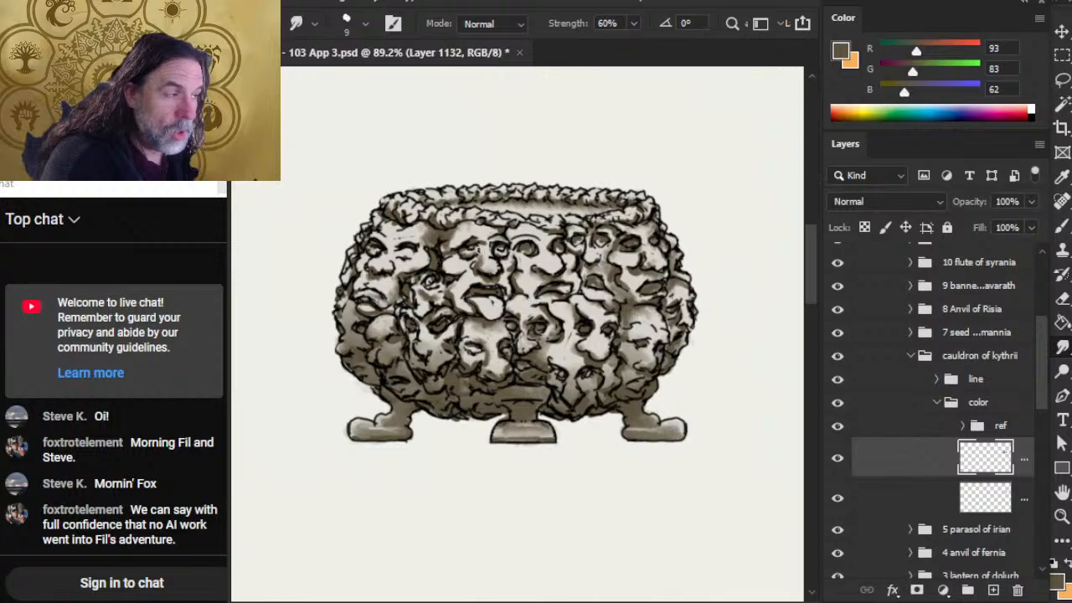
key("b")
mouse_move(480, 258)
left_mouse_down()
mouse_move(483, 244)
mouse_move(509, 253)
left_mouse_up()
key("r")
key("b")
key("r")
key("b")
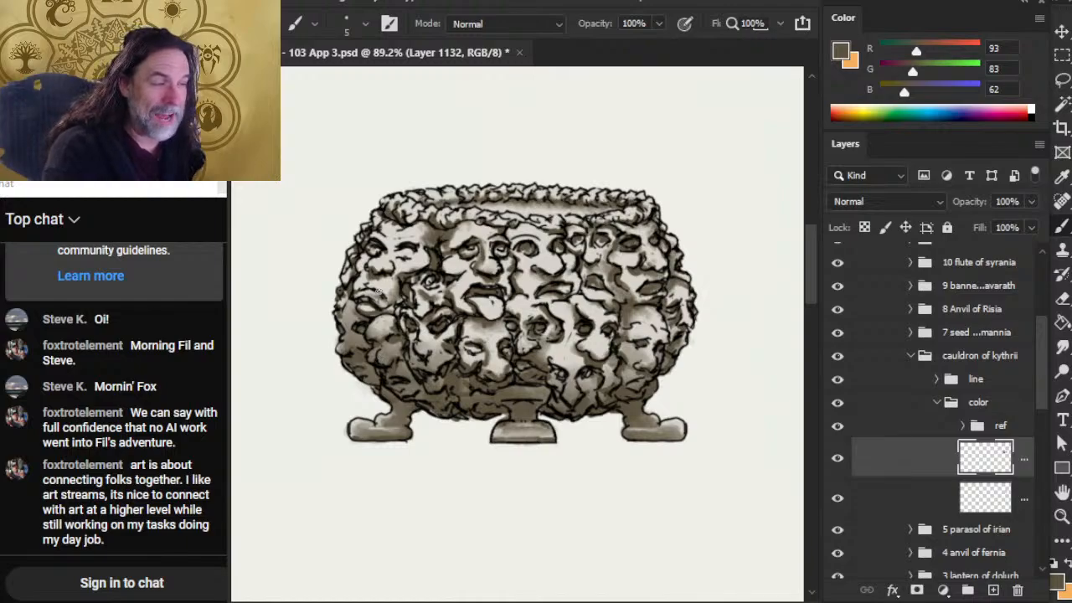
- Erase small highlights in the eyes of the upper faces and touch up and smudge the shading
key("e")
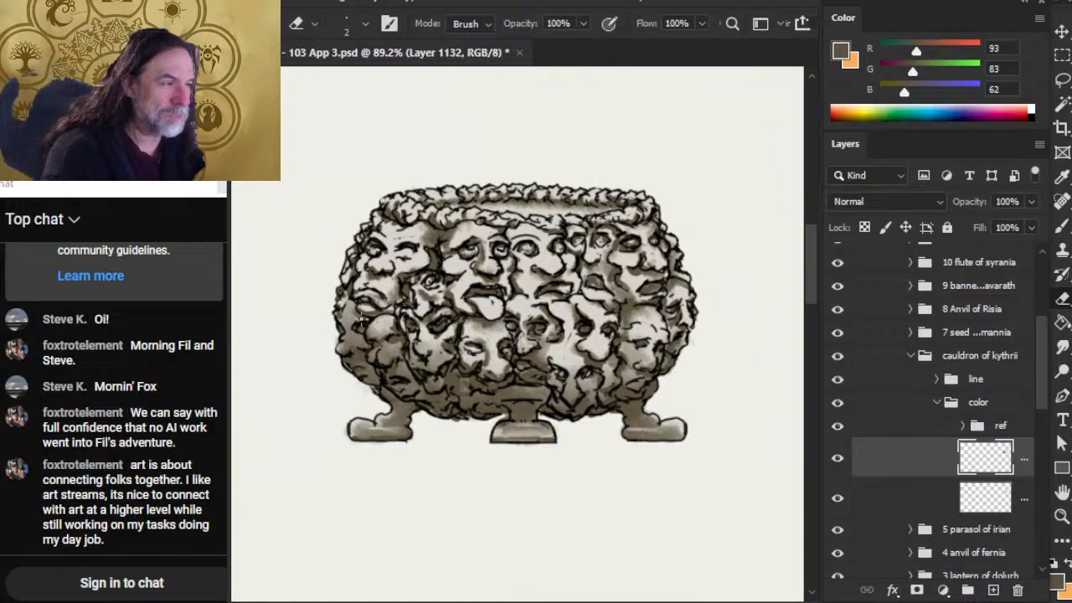
key("b")
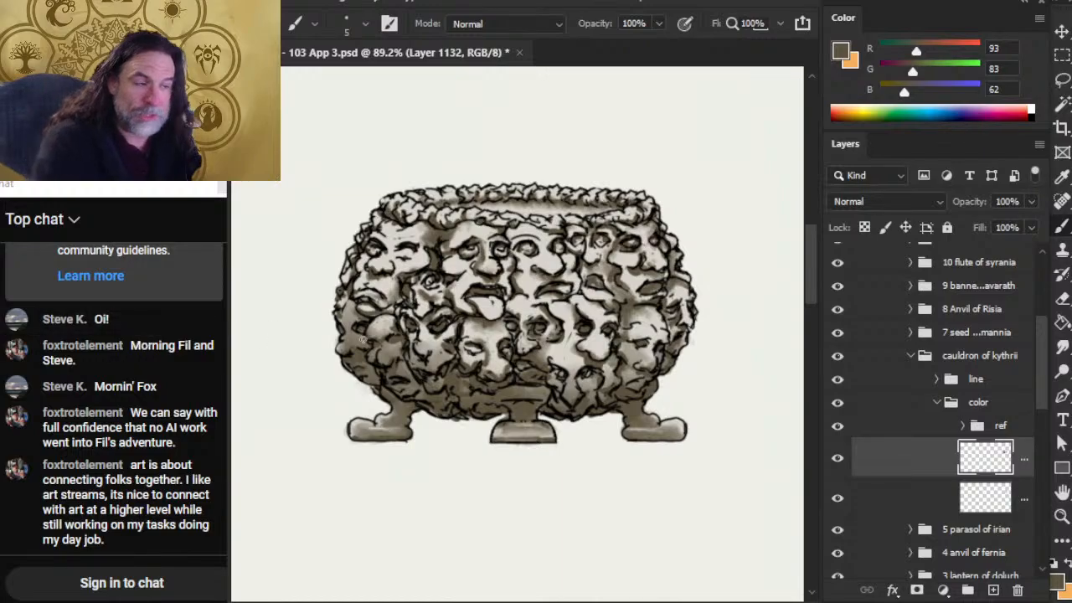
key("r")
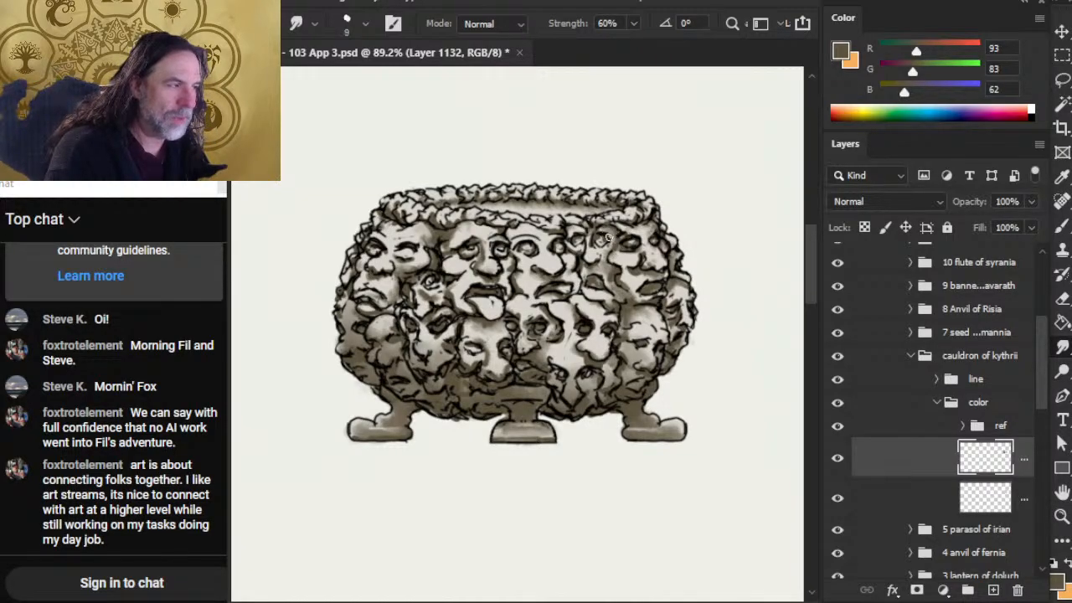
key("e")
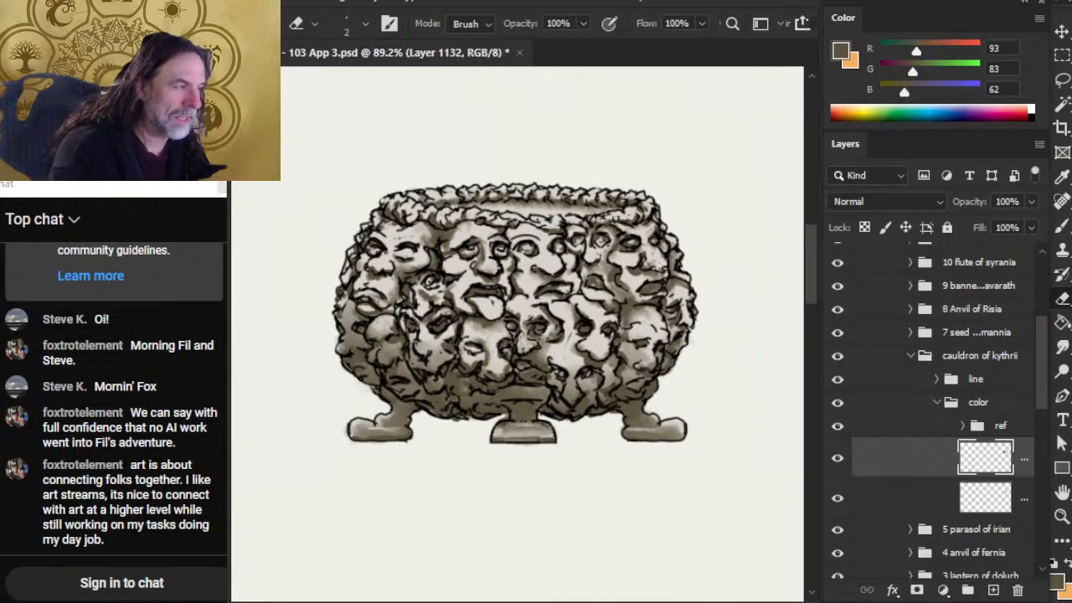
key("b")
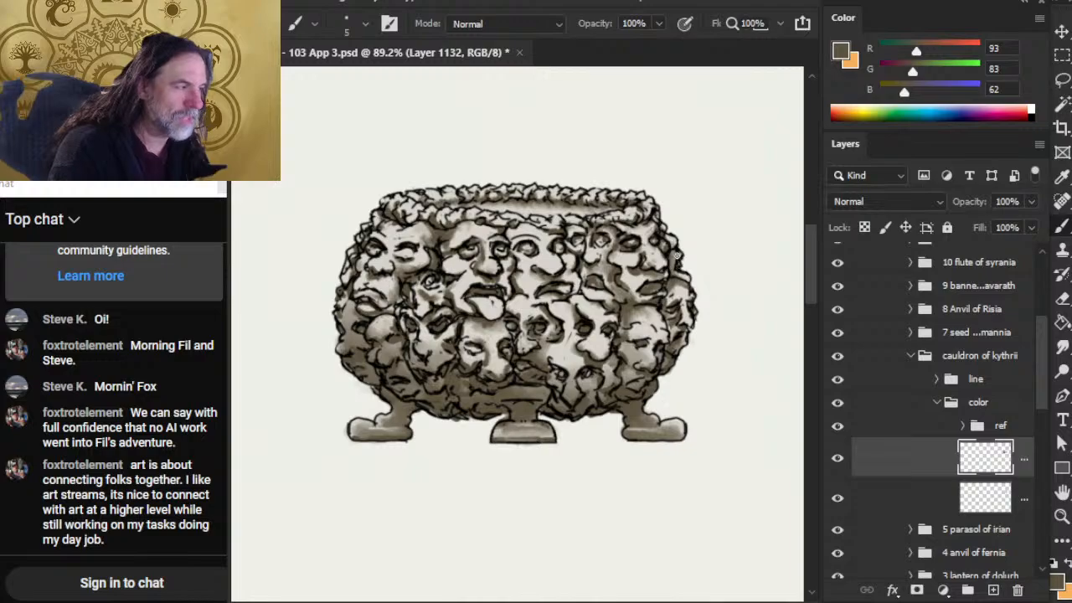
- Shade and smudge the cauldron's right edge and the mouth corner and right eye of the tongue-out face
key("r")
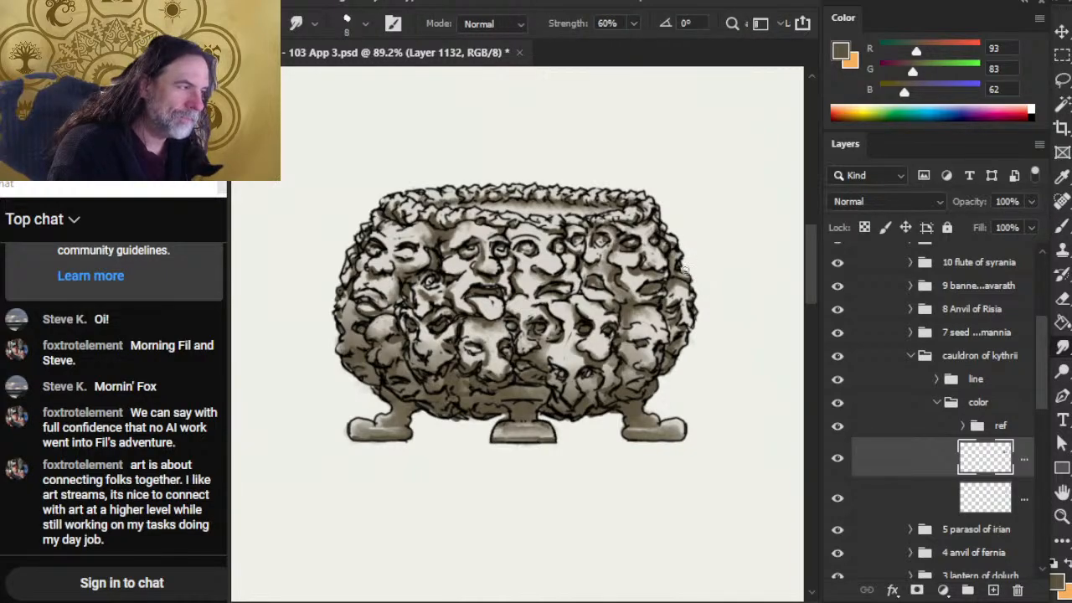
key("b")
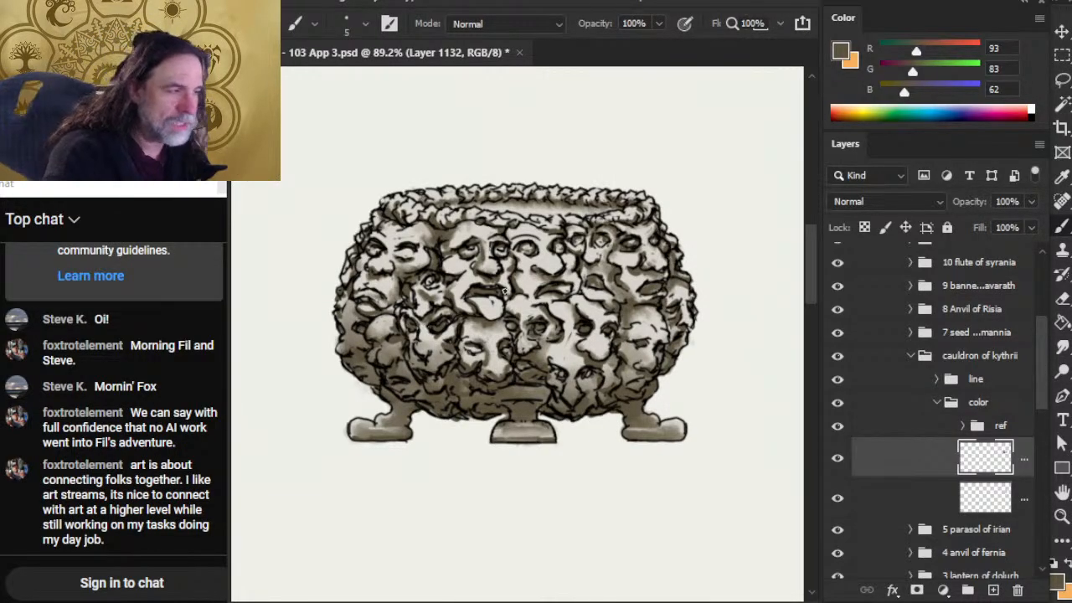
key("r")
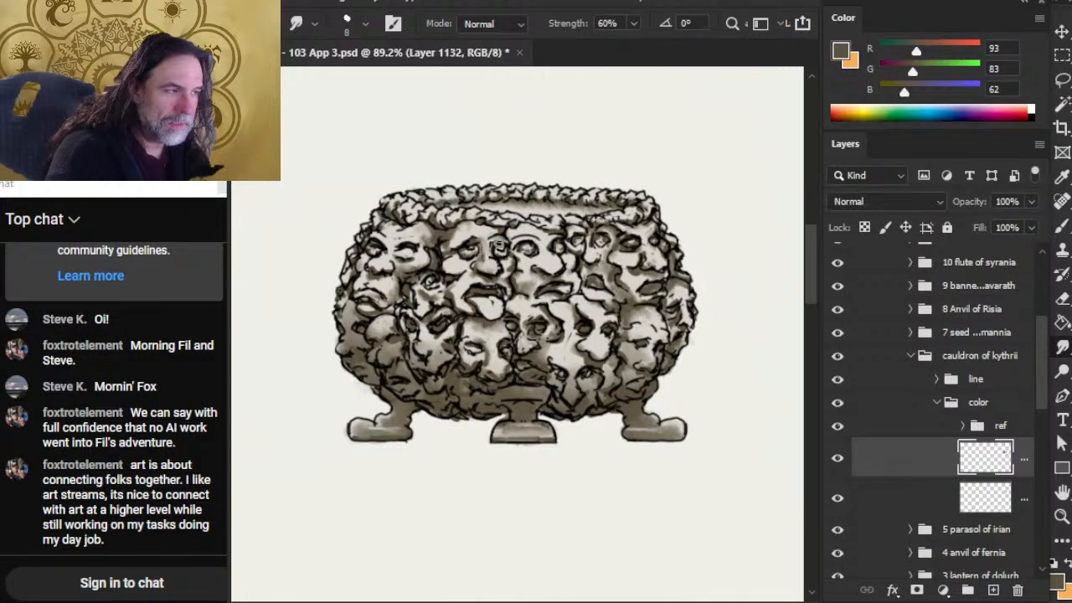
key("b")
key("r")
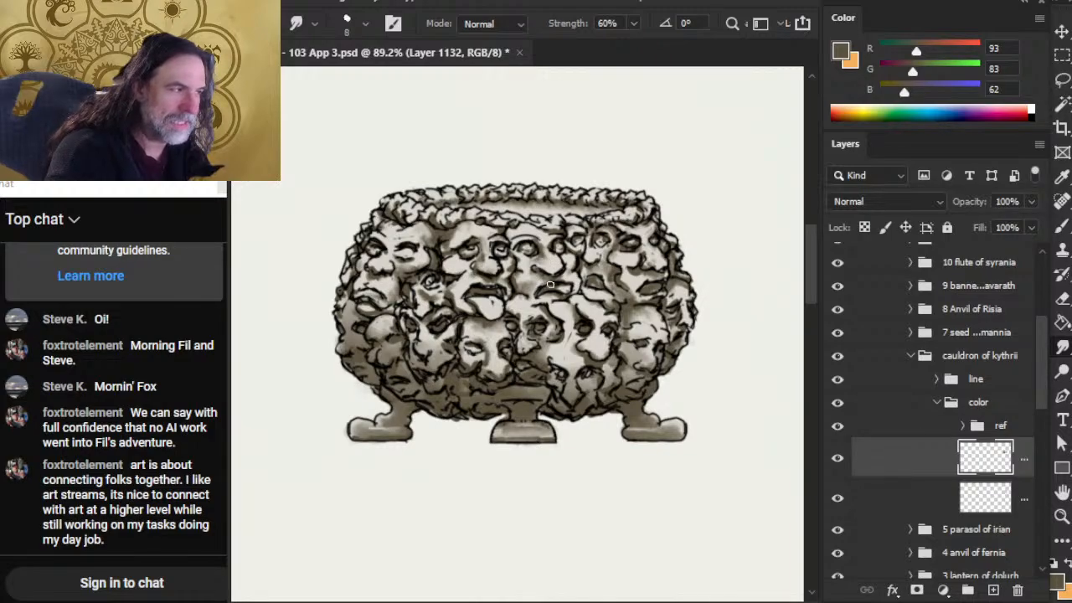
- Shade and blend the cheeks, mouth and chin of the face just right of the tongue-out face
key("b")
key("r")
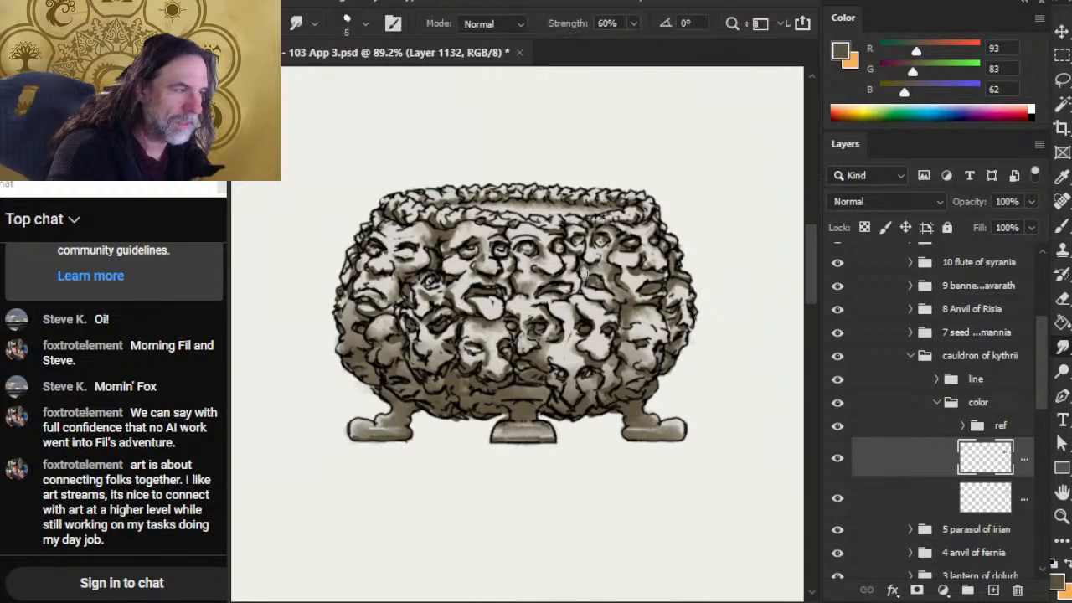
key("b")
key("r")
key("b")
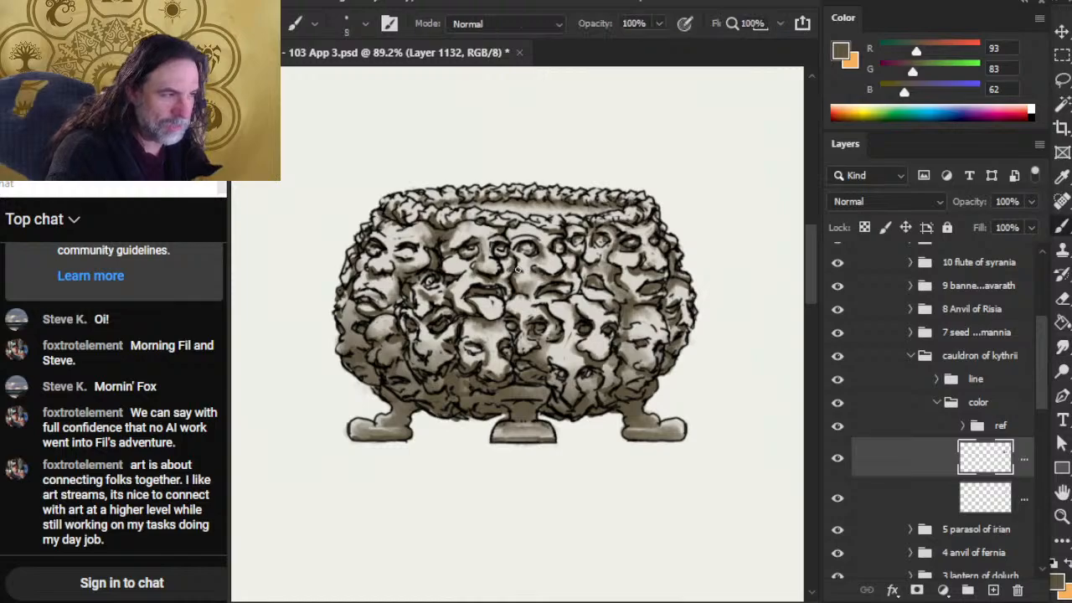
key("r")
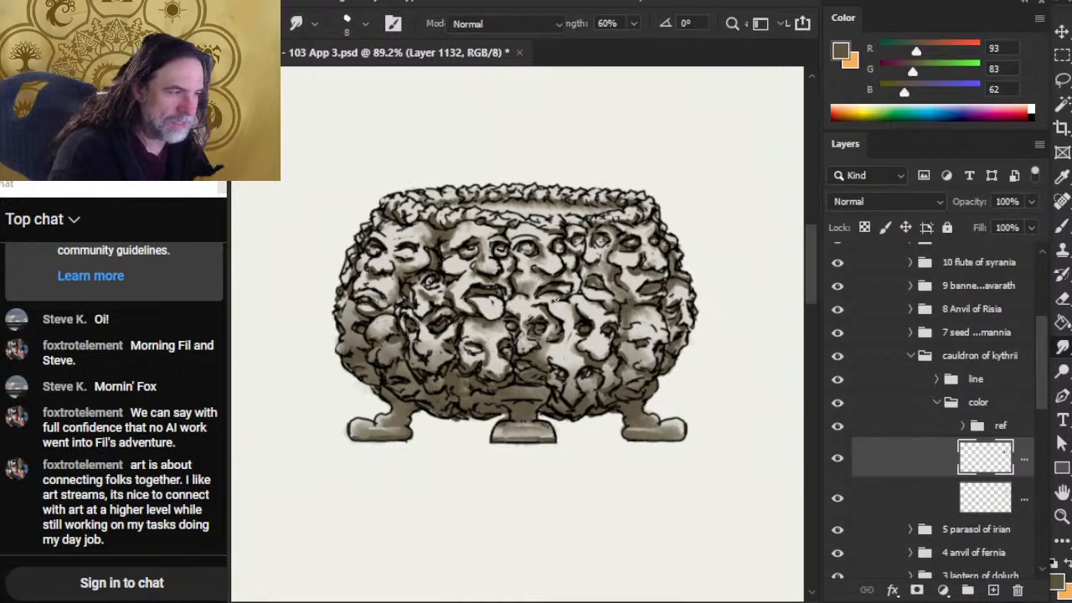
key("b")
key("r")
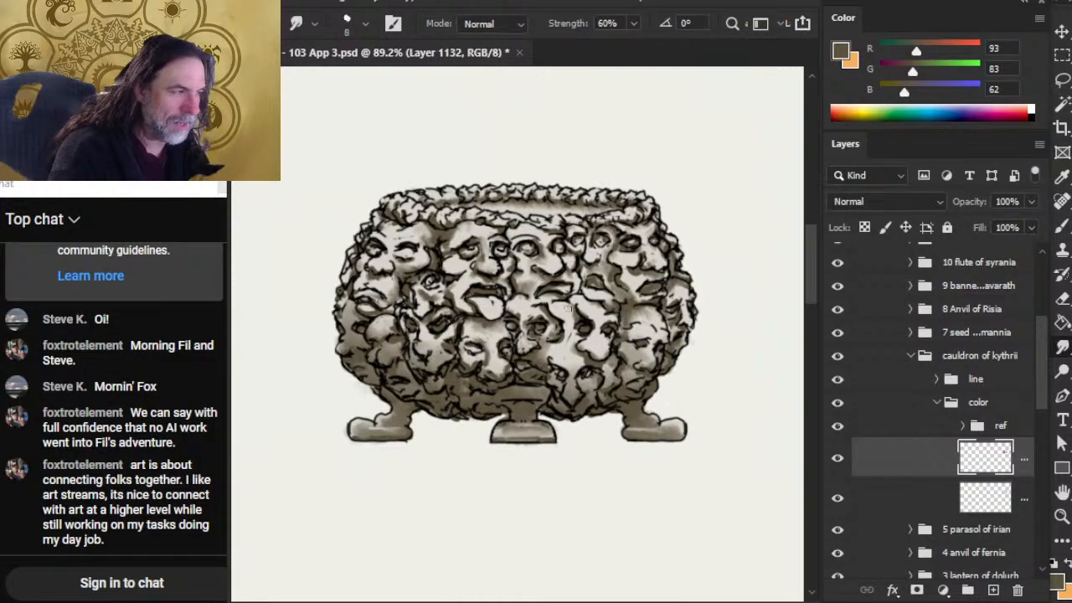
- Shade and smudge around the mouth of the narrow upper face and along the outer side of the upper-right face
key("b")
key("r")
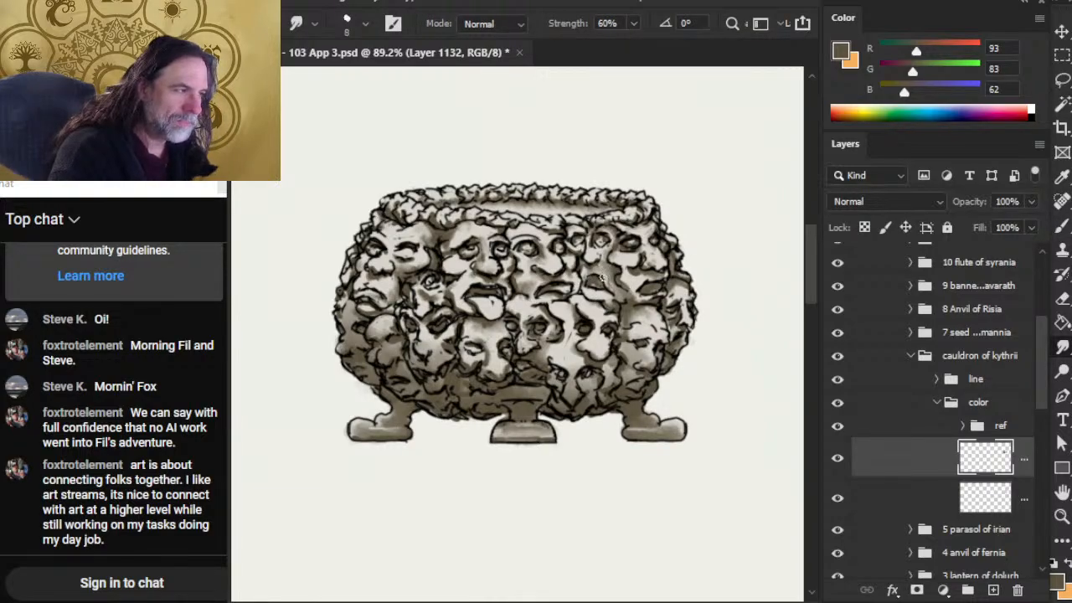
key("b")
key("r")
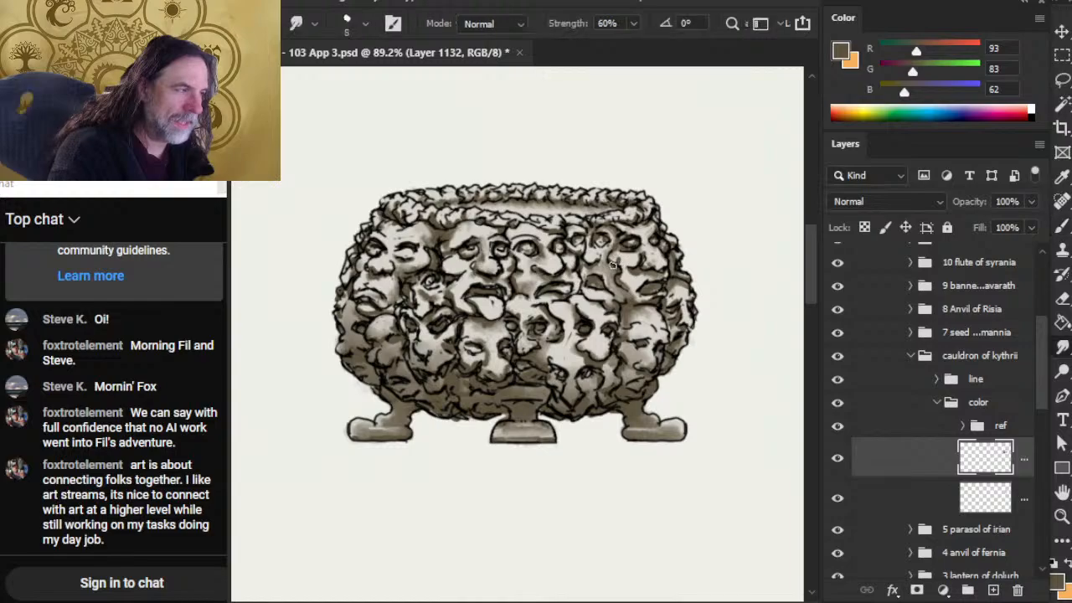
key("b")
key("r")
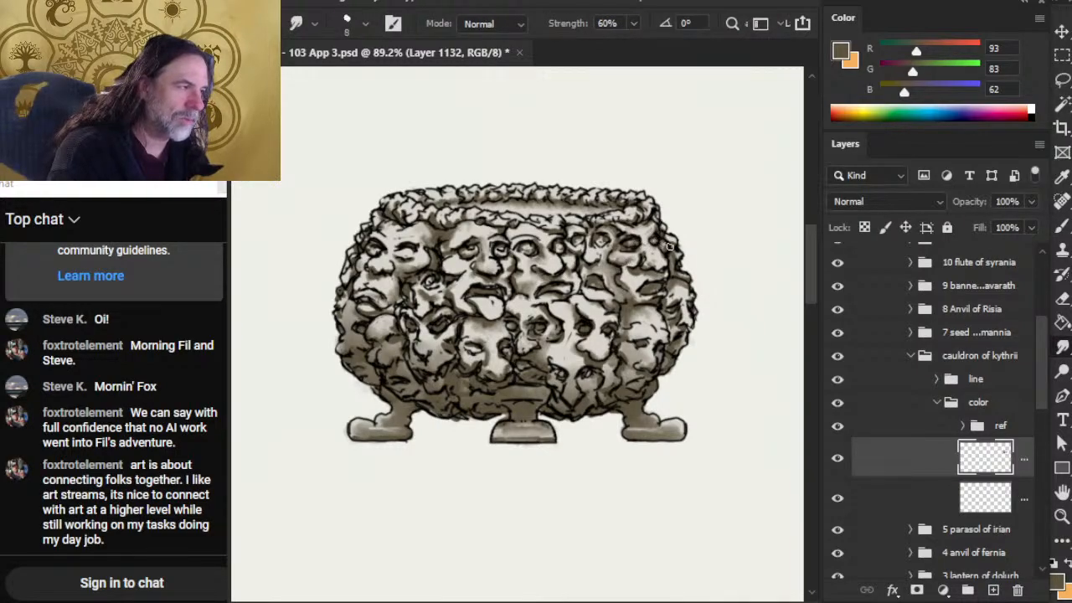
key("b")
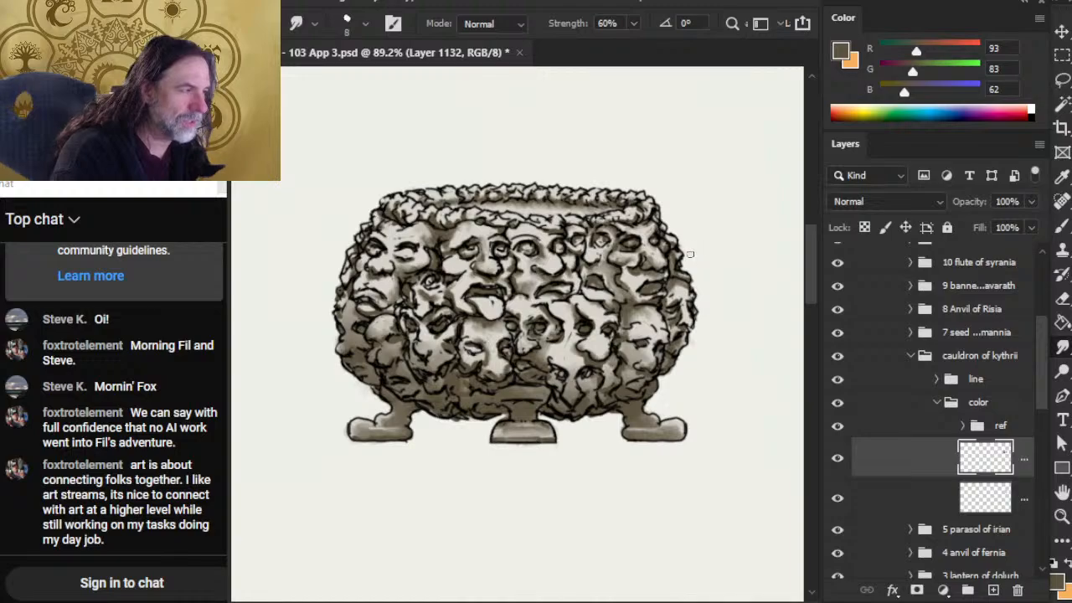
- Erase small highlights on the lower-left faces and smudge the surrounding shading
key("e")
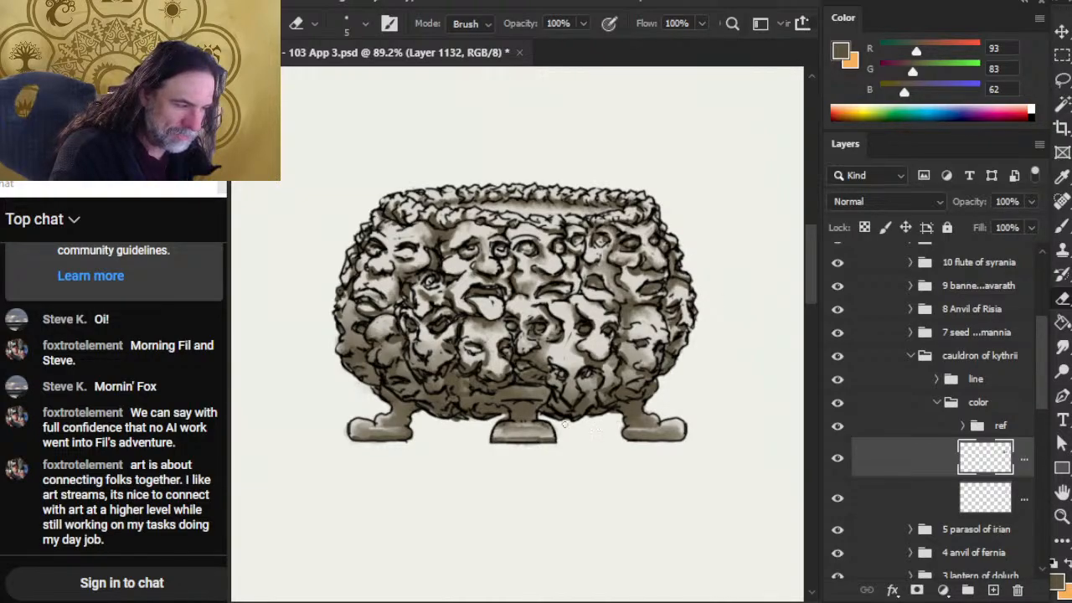
key("r")
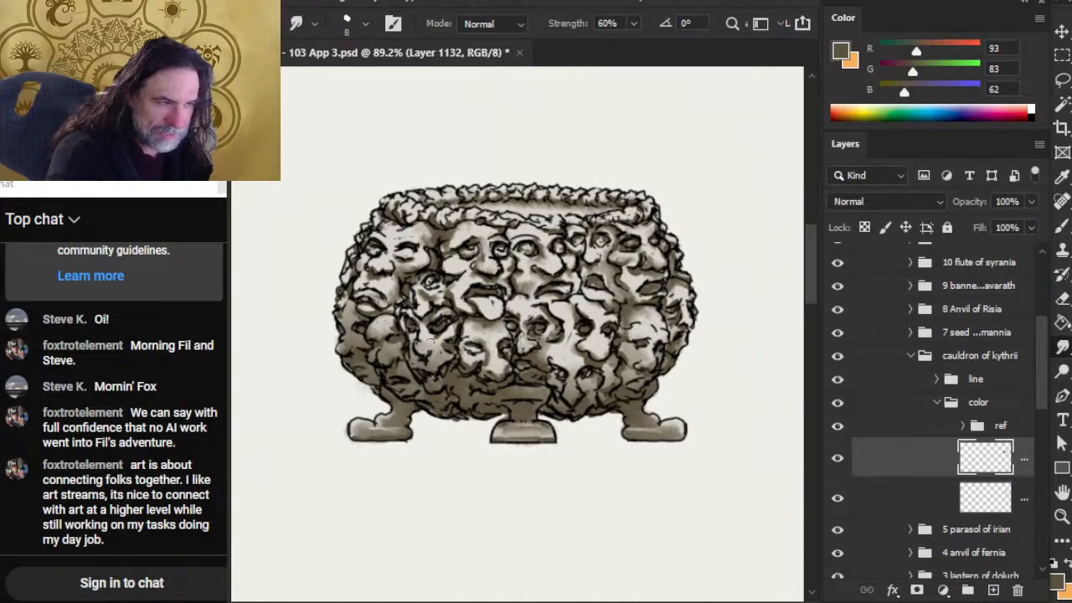
key("e")
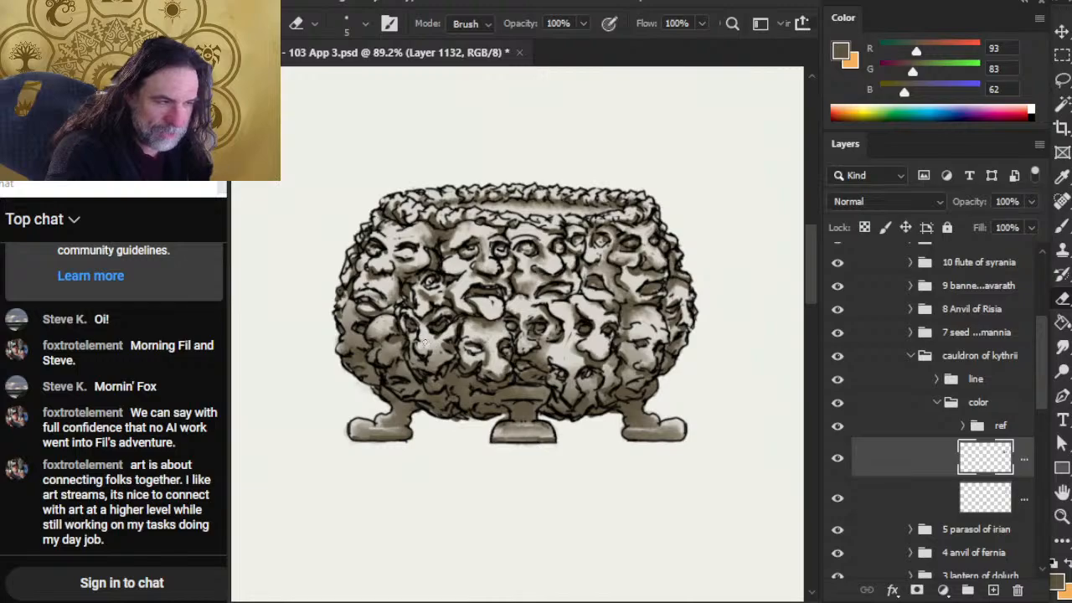
left_click_drag(385, 324, 390, 329)
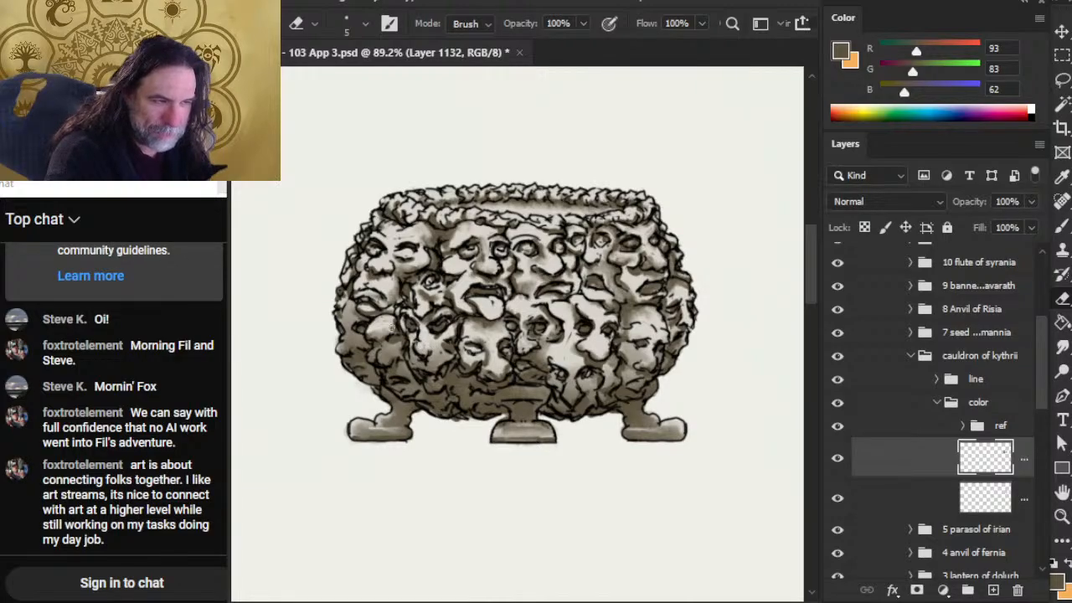
key("r")
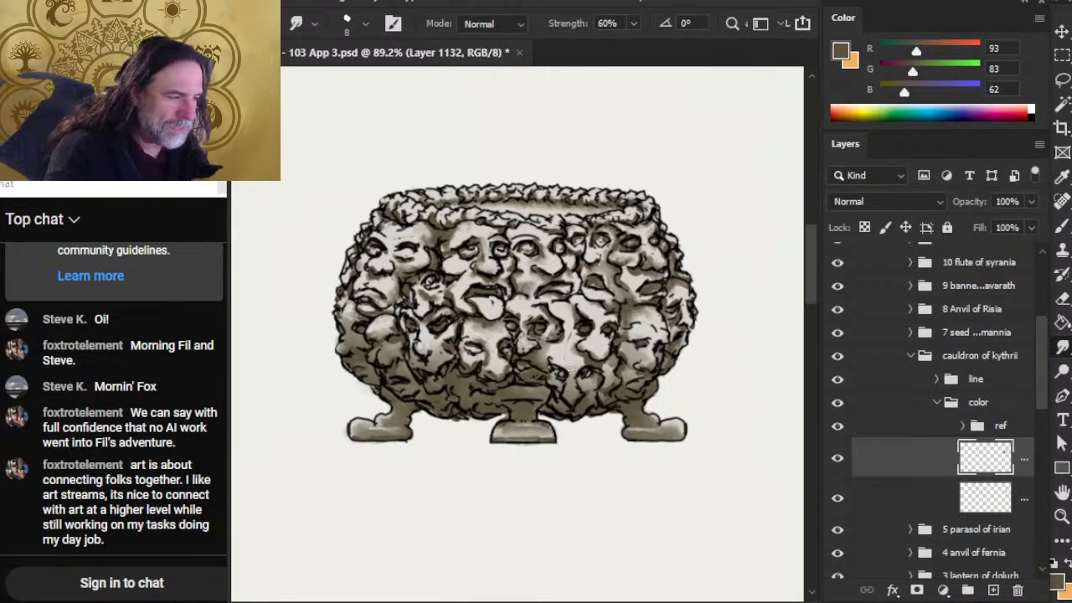
- Shade and blend the crease between the two lower centre-right faces and the adjoining brow
key("b")
key("r")
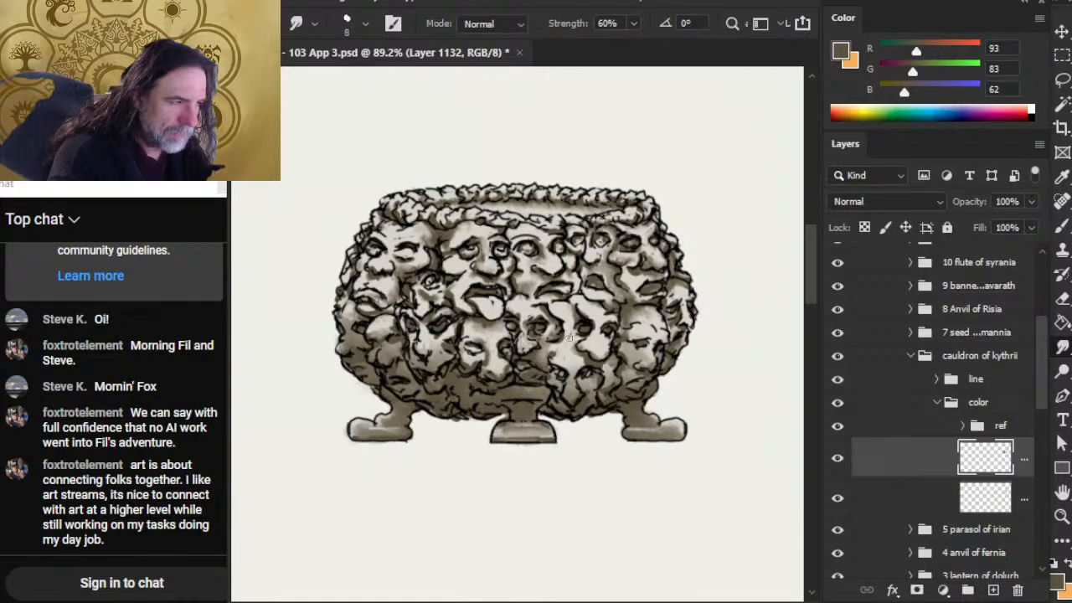
key("b")
key("r")
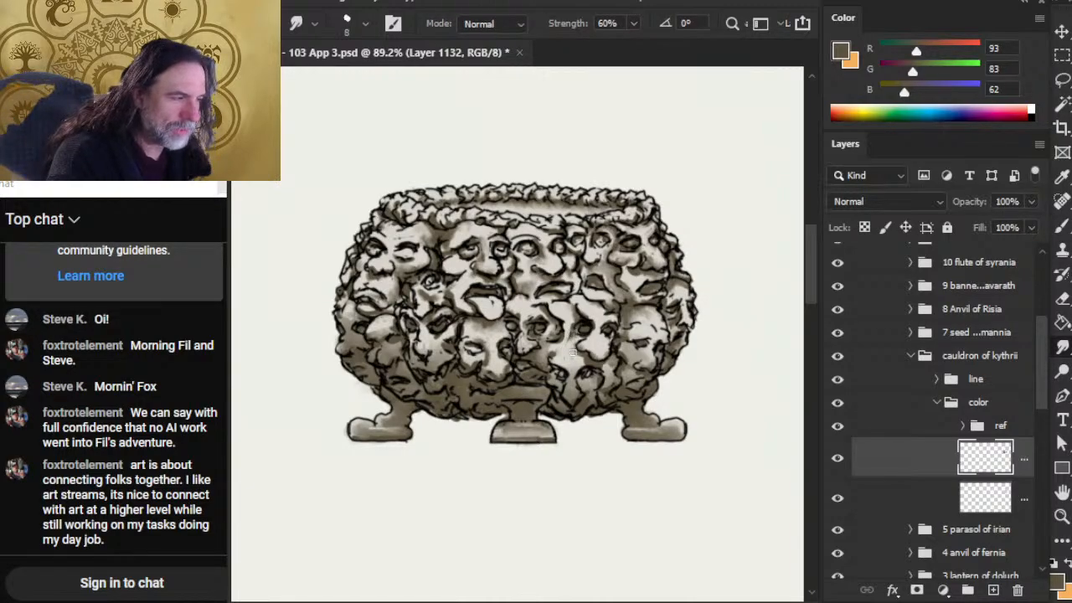
key("b")
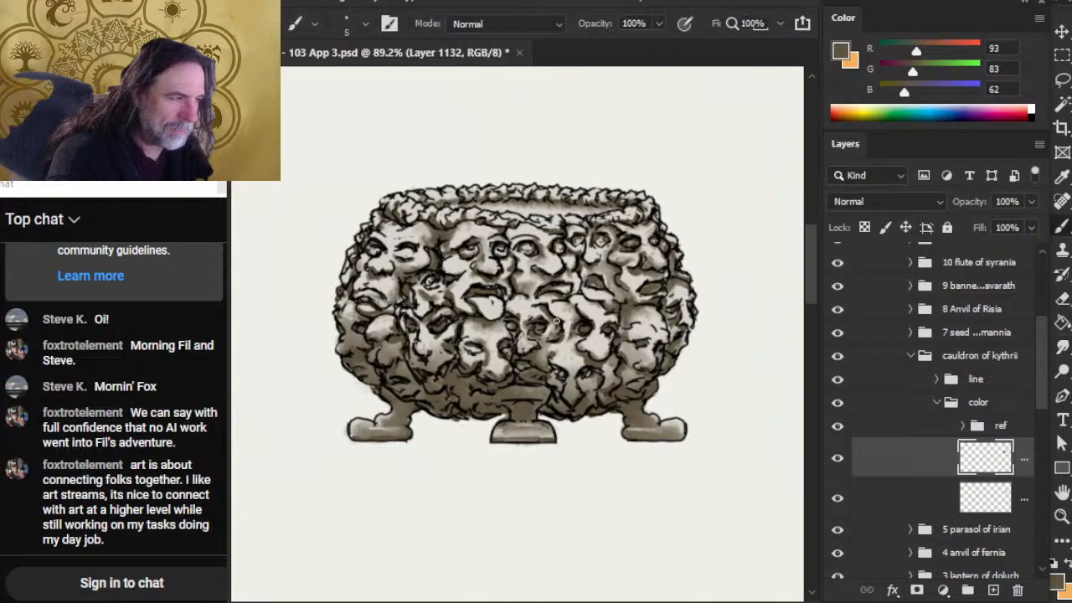
key("r")
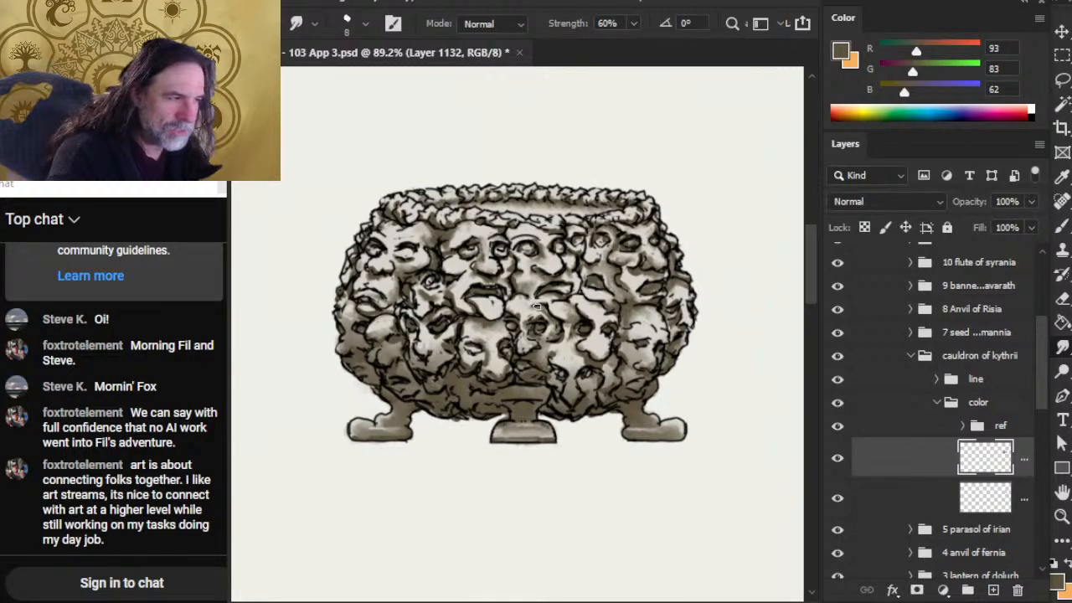
- Deepen and smudge the shadows on the foreheads of the lower centre faces and beside the closed-eye face's nose
key("b")
key("r")
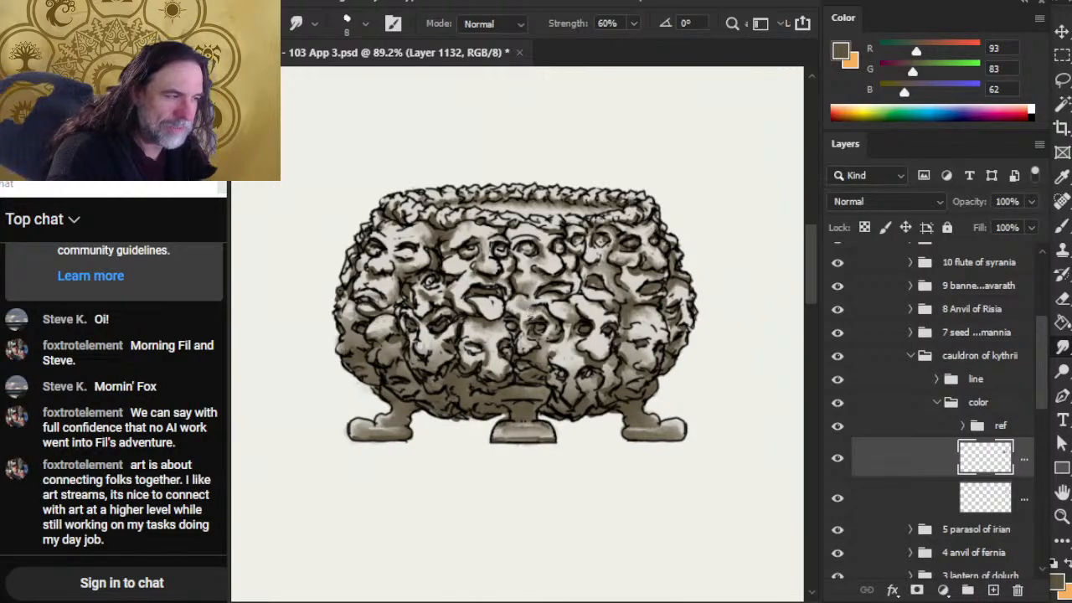
key("b")
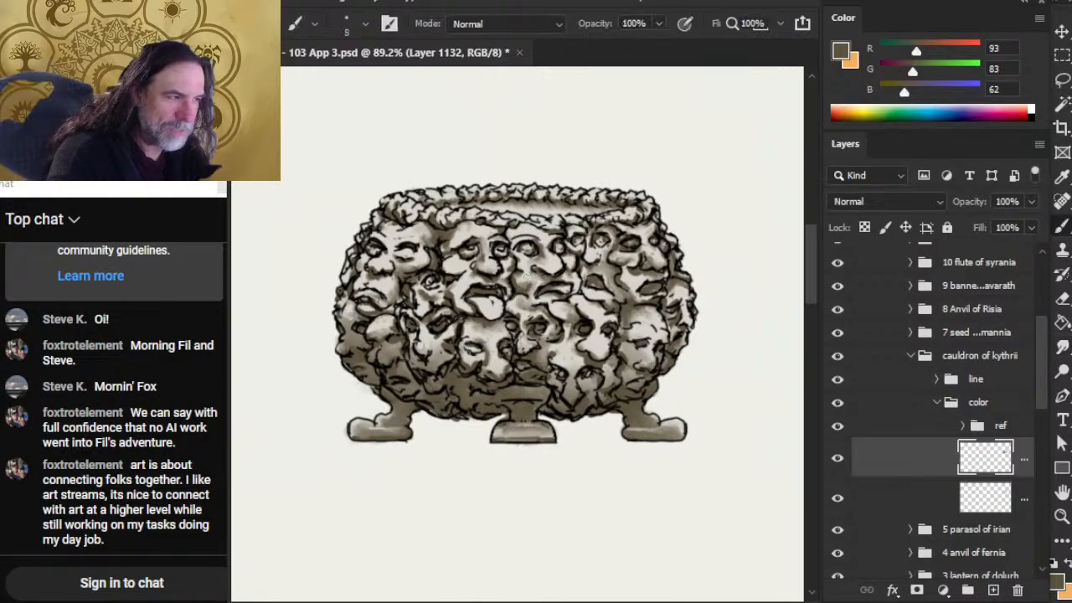
key("r")
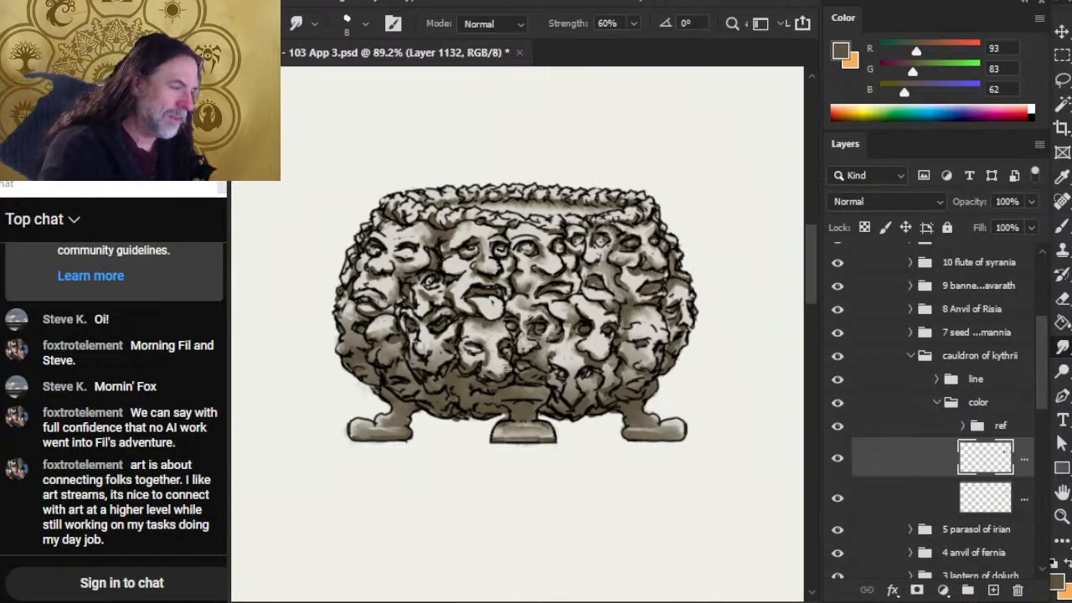
key("b")
key("r")
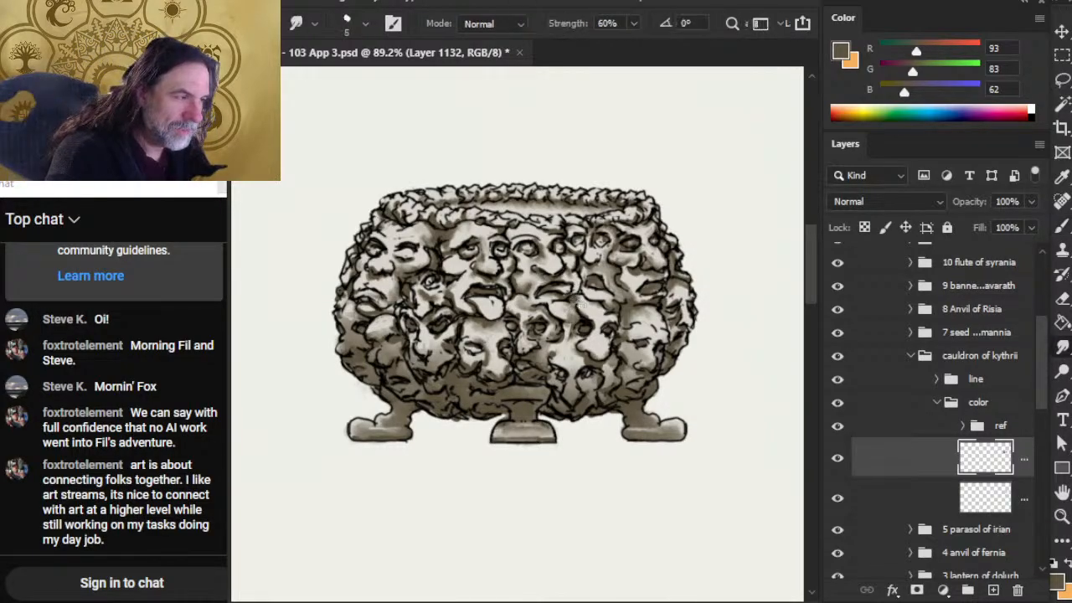
- Shade and blend the area below and around the mouth of the narrow upper face, above the lower face's forehead
left_click_drag(577, 297, 587, 312)
key("b")
key("r")
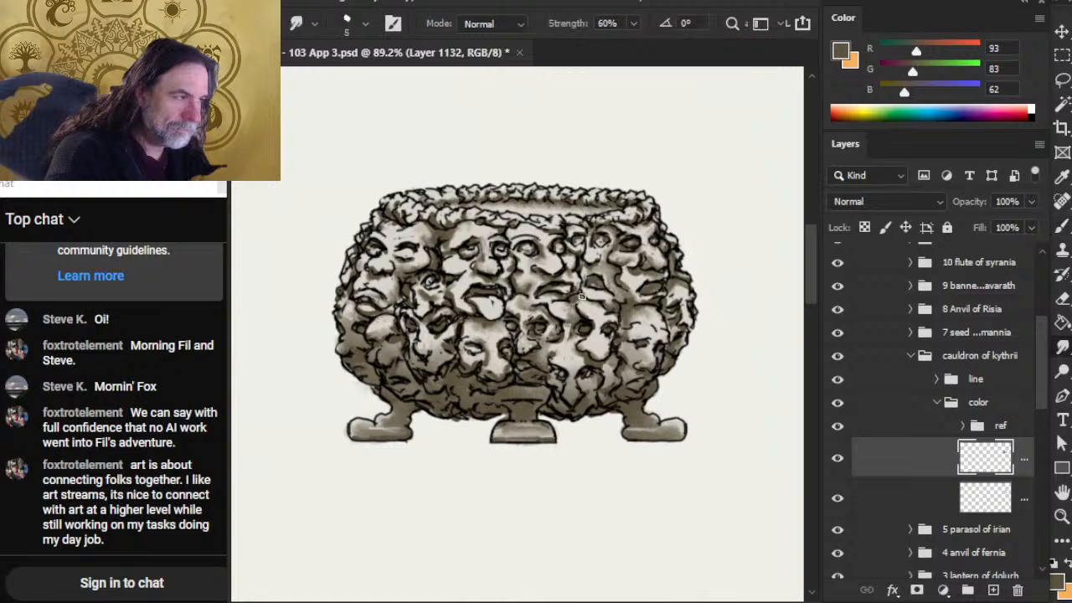
key("b")
key("r")
key("b")
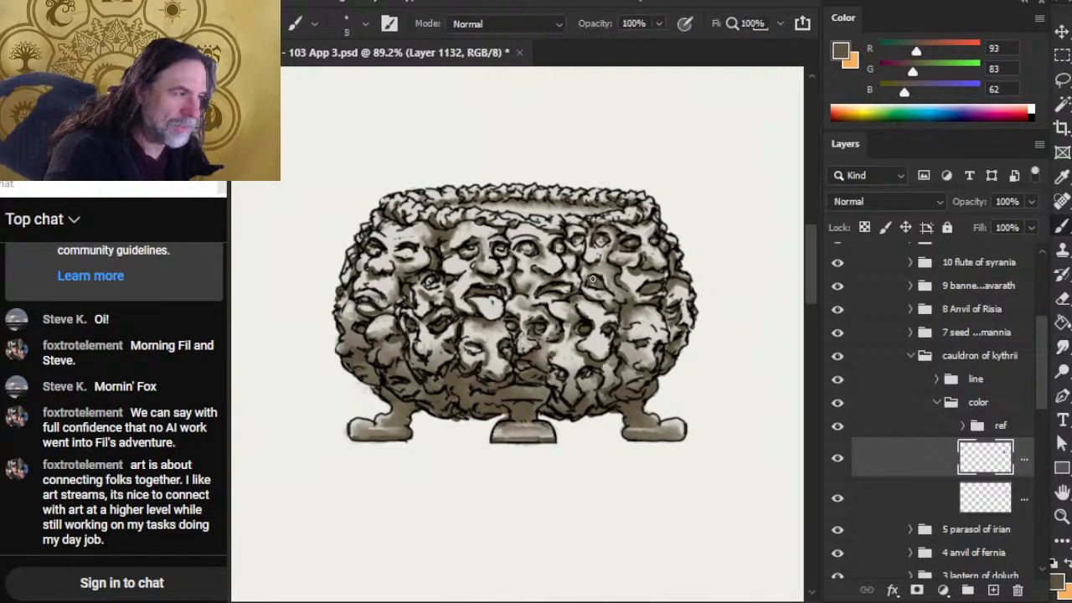
key("r")
key("b")
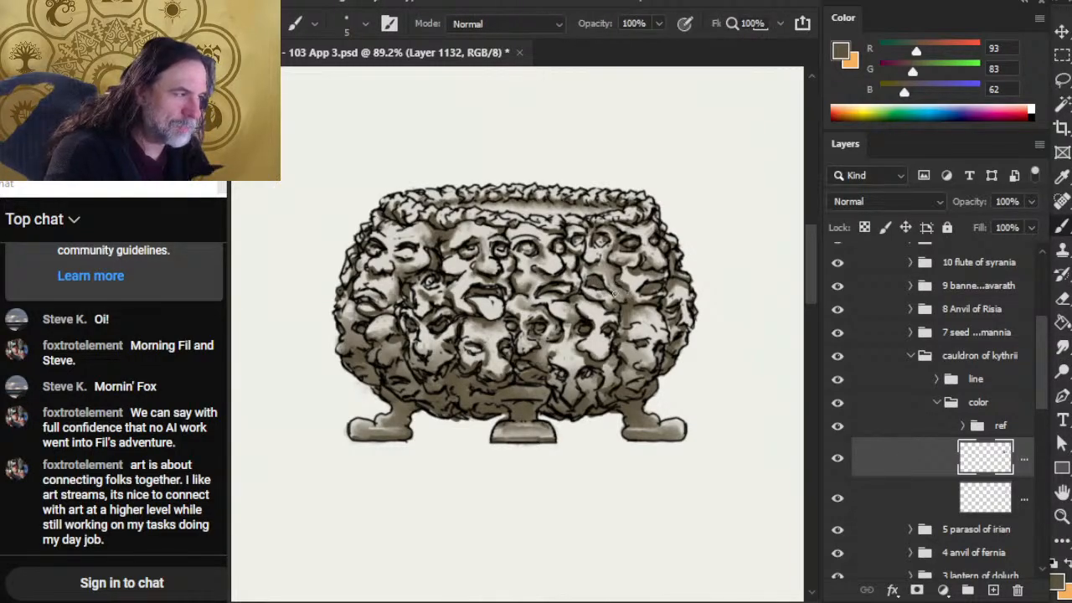
- Paint and smudge the shadow below the upper-right face's mouth and blend the small face at the cauldron's right edge
key("r")
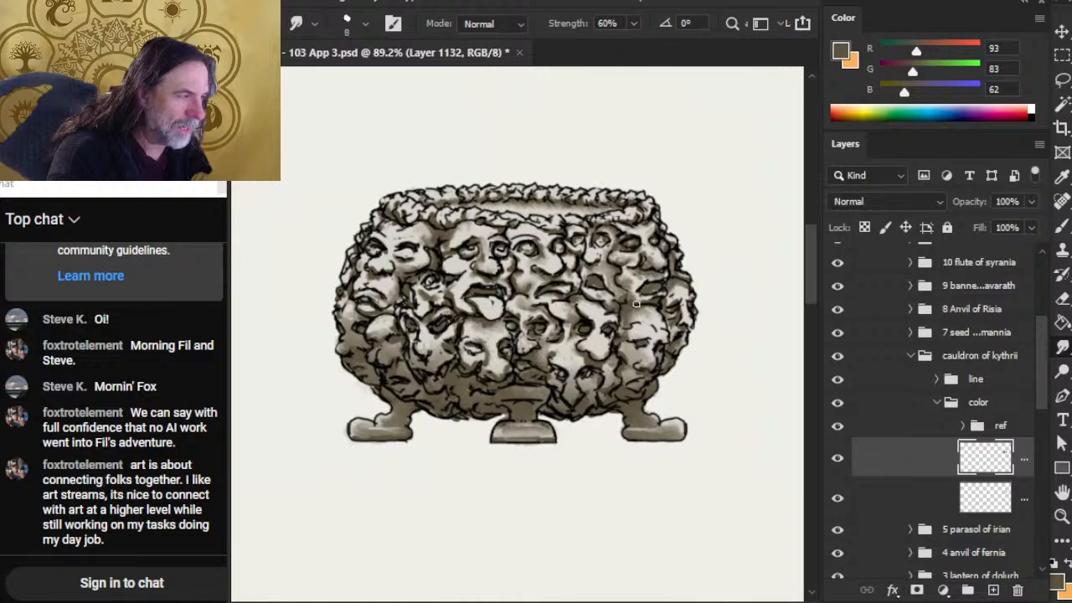
key("b")
left_click_drag(634, 301, 628, 303)
key("r")
key("b")
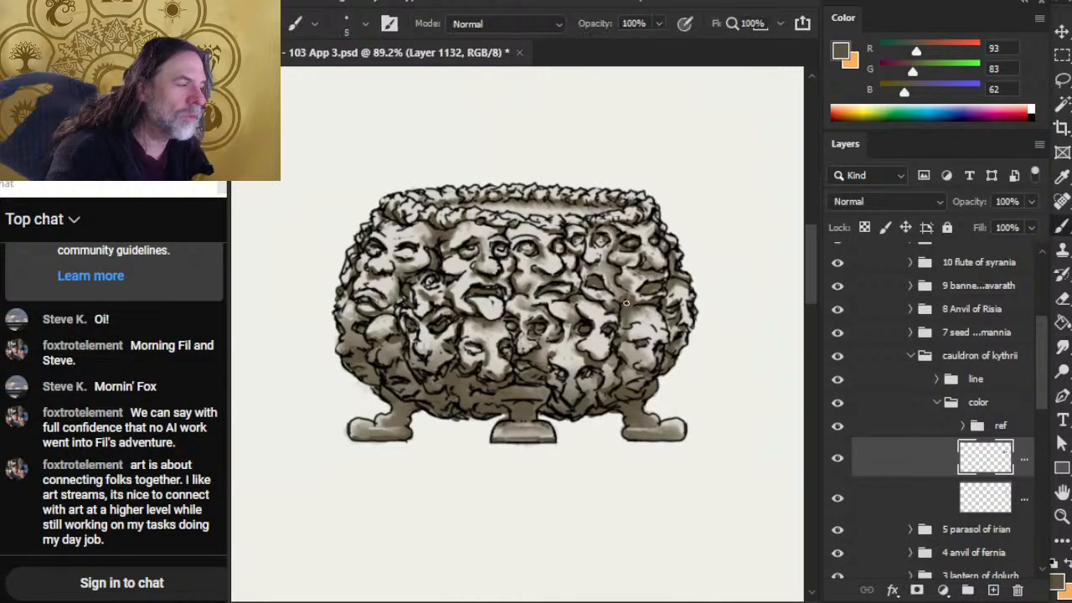
key("r")
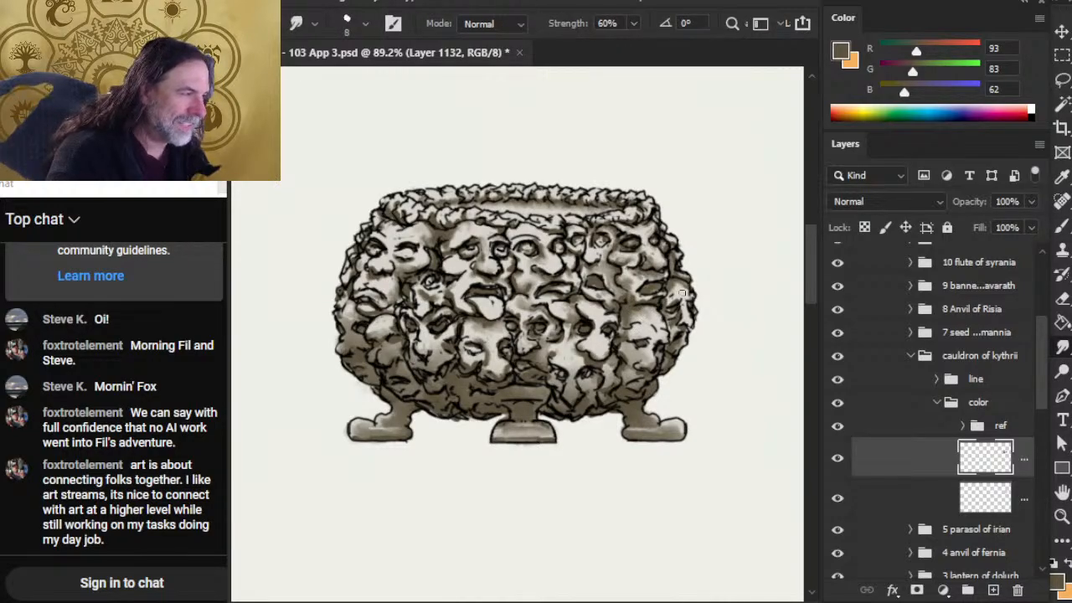
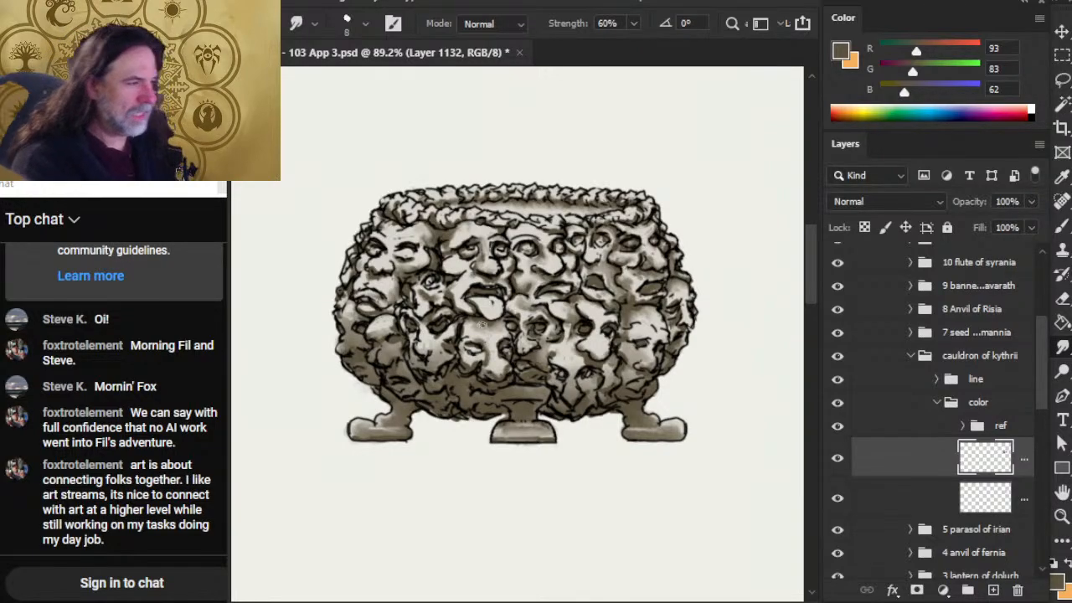
- Review the cauldron among the page's other artifacts, switch to Chrome and open a new tab
key("z")
left_click_drag(524, 318, 436, 299)
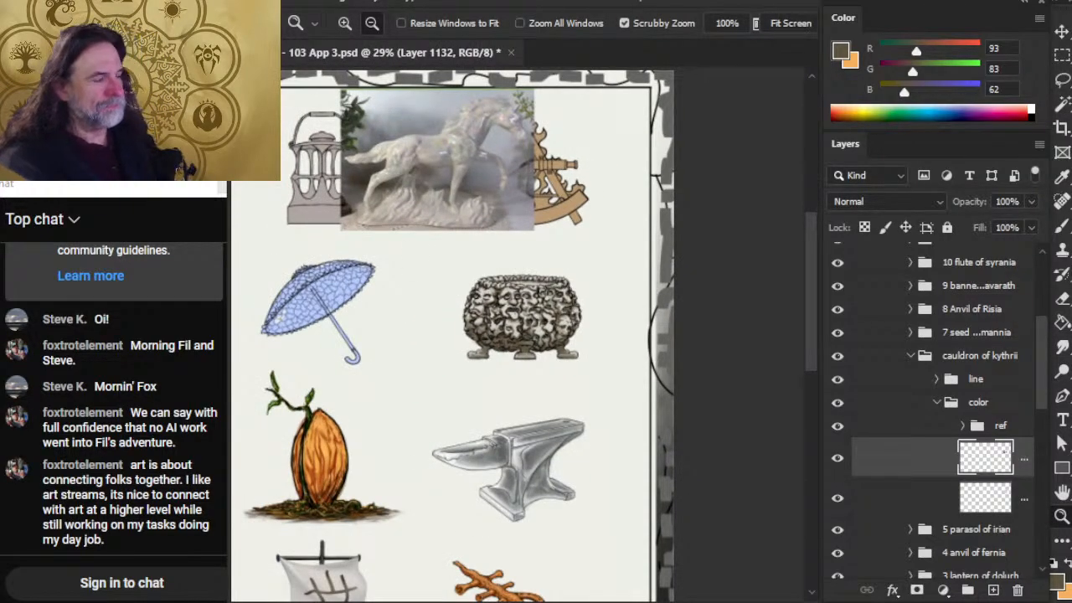
key("alt+Tab")
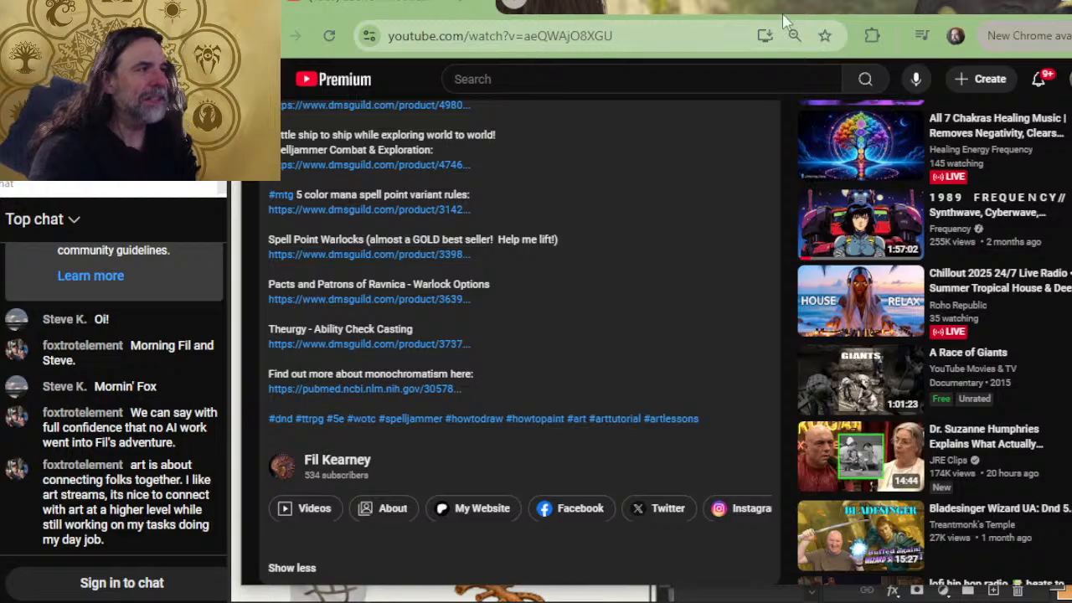
scroll(811, 190, "up", 10)
left_click(514, 4)
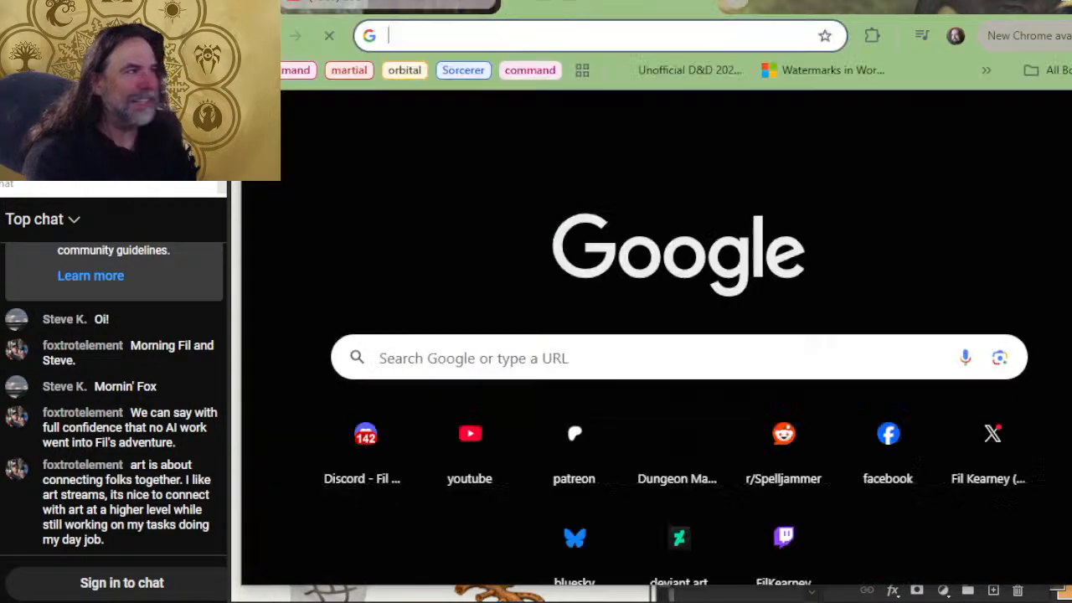
- Search Google Images for "red hot kettle" and browse the results for a glowing-metal reference
type("red hot kettle")
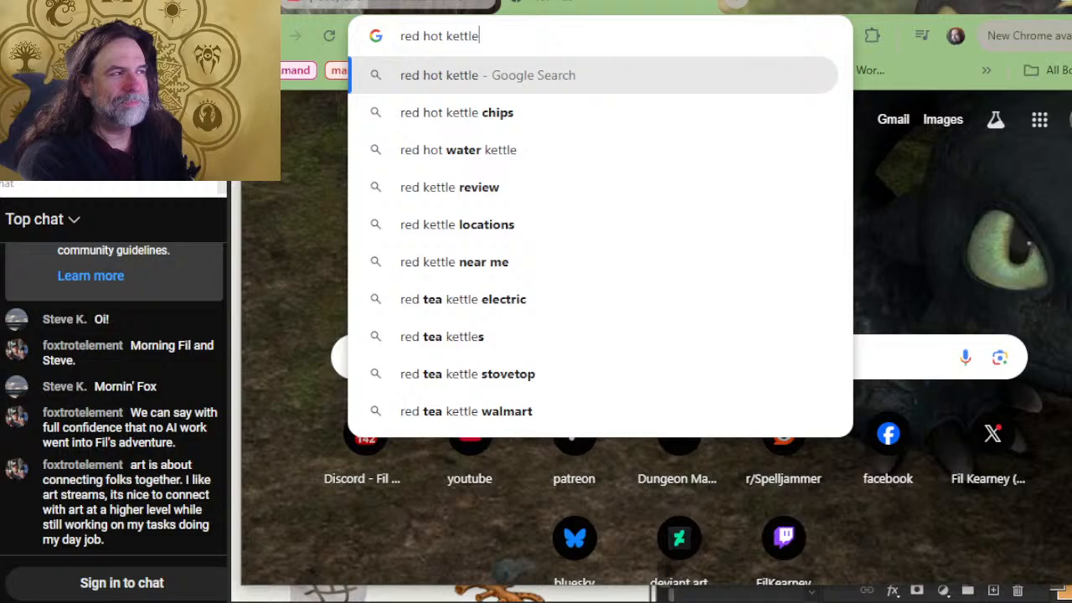
key("Return")
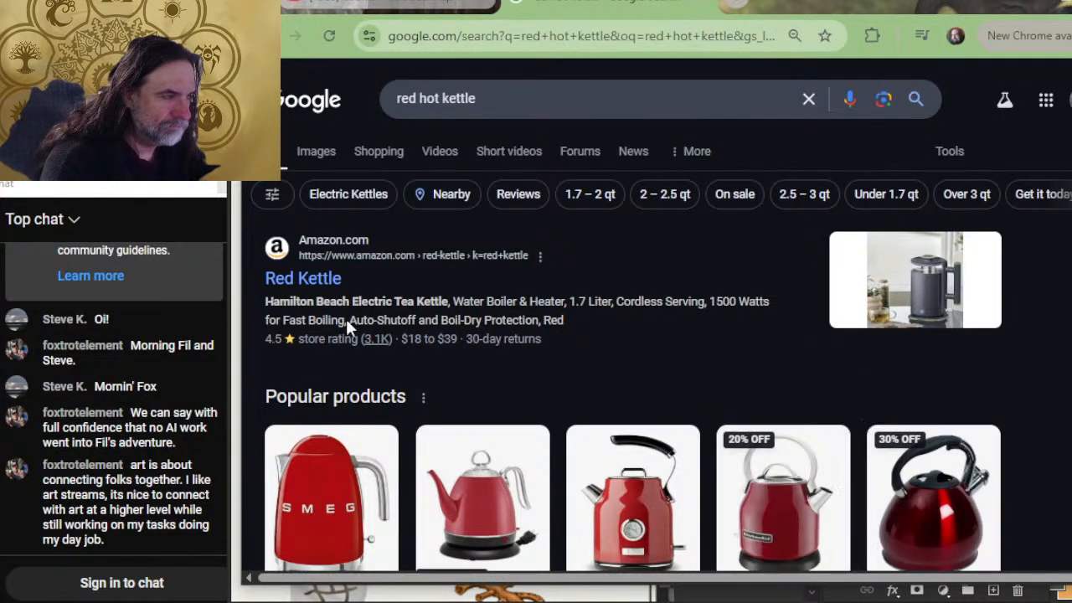
left_click(308, 162)
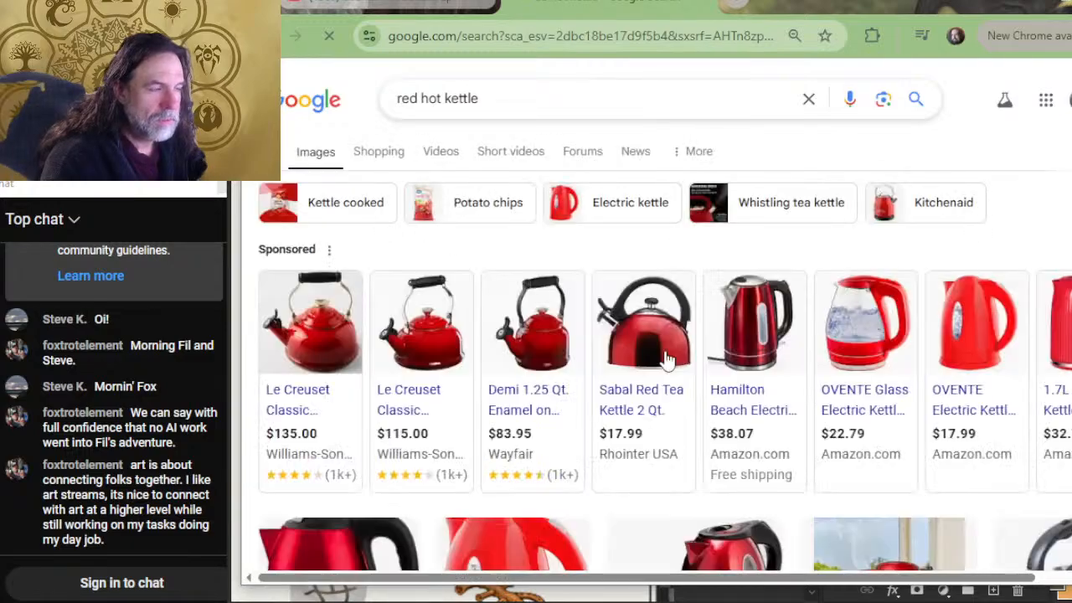
scroll(753, 416, "down", 5)
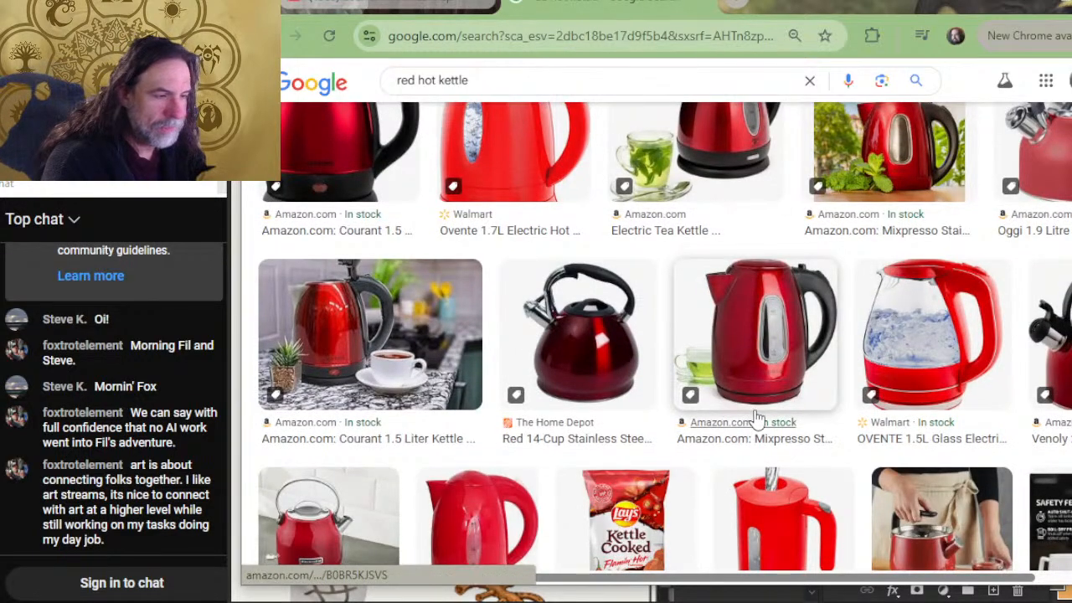
scroll(750, 411, "down", 5)
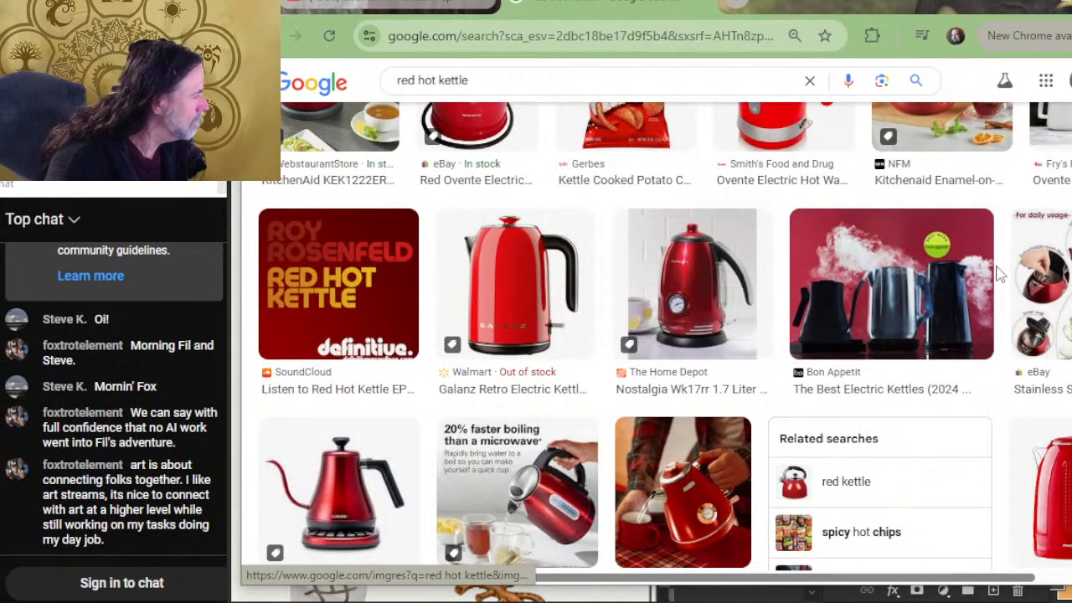
scroll(754, 318, "down", 4)
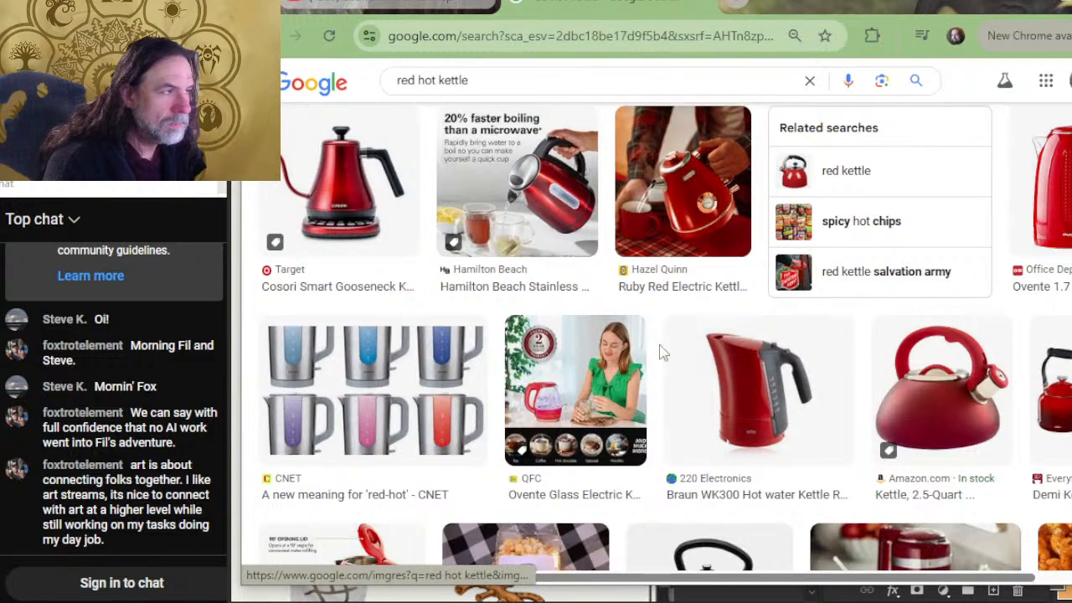
scroll(724, 409, "up", 4)
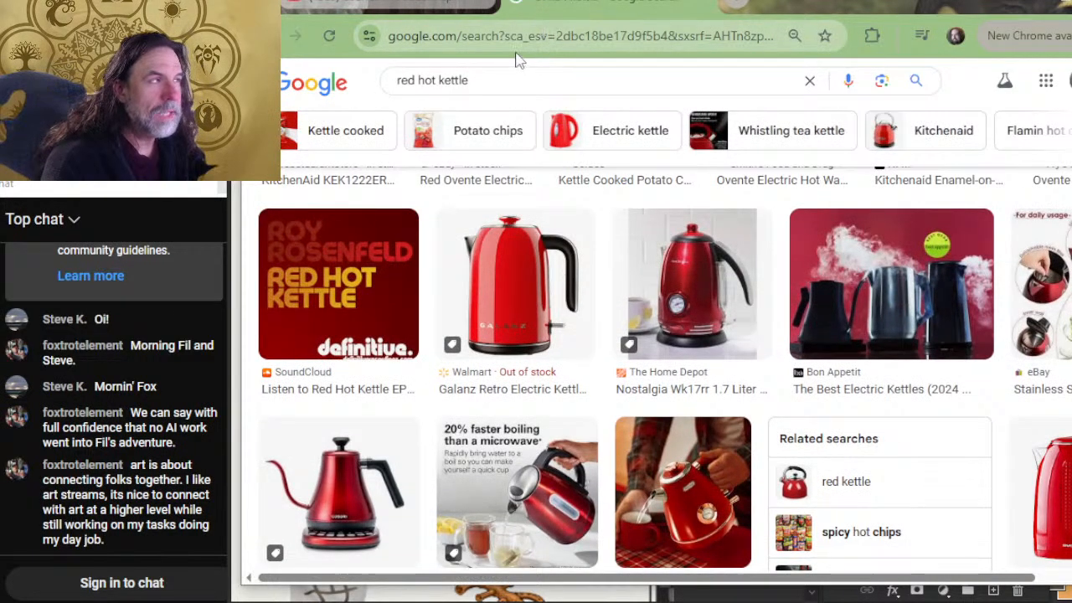
- Search Google Images for "red hot iron" and copy the iStock picture of the glowing metal bar on black
triple_click(488, 83)
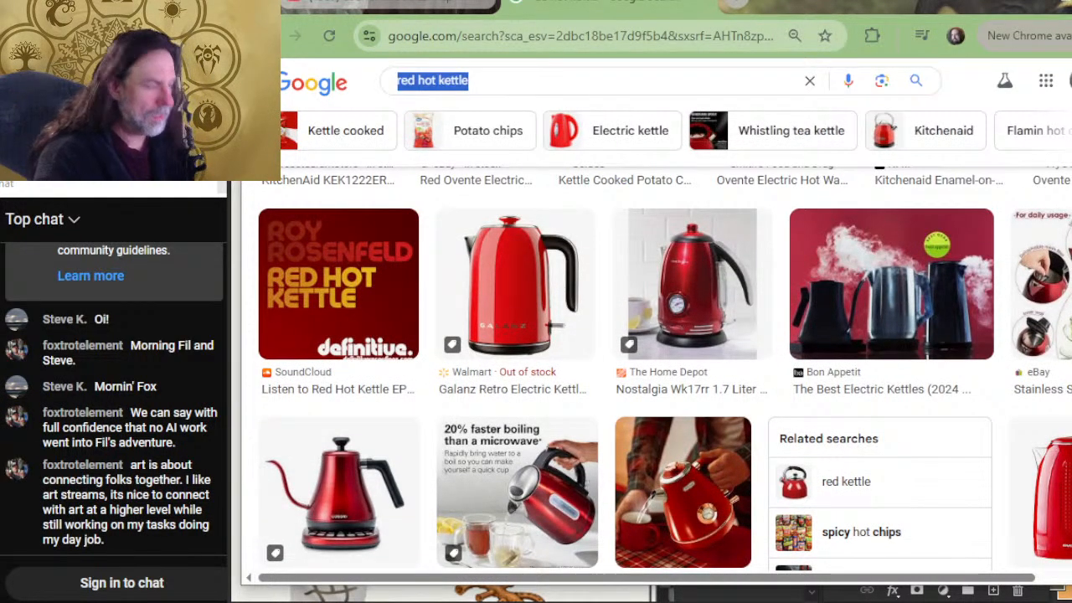
type("red hot iron")
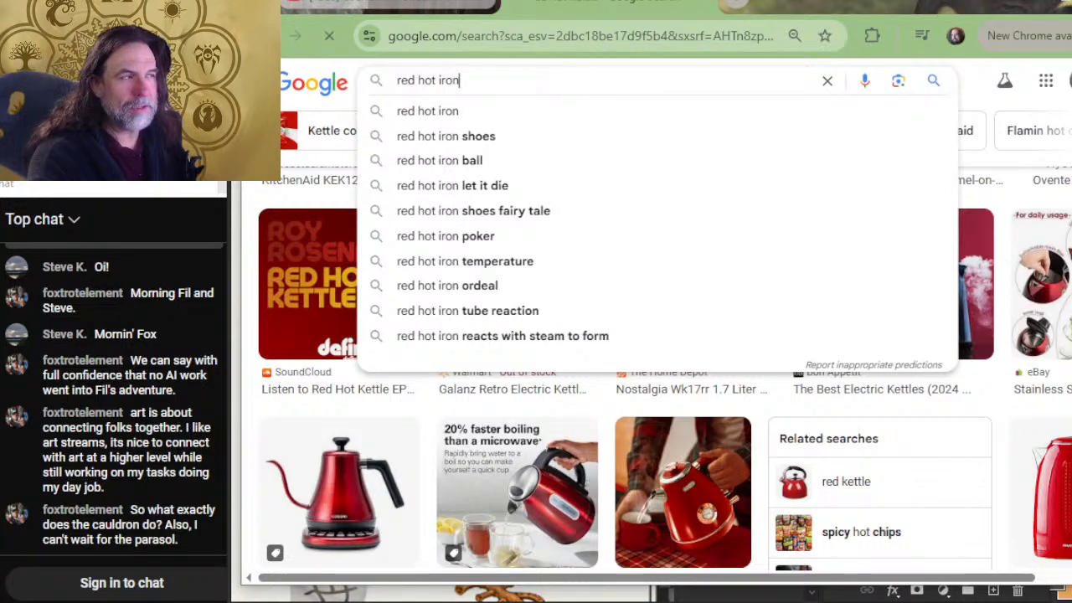
key("Return")
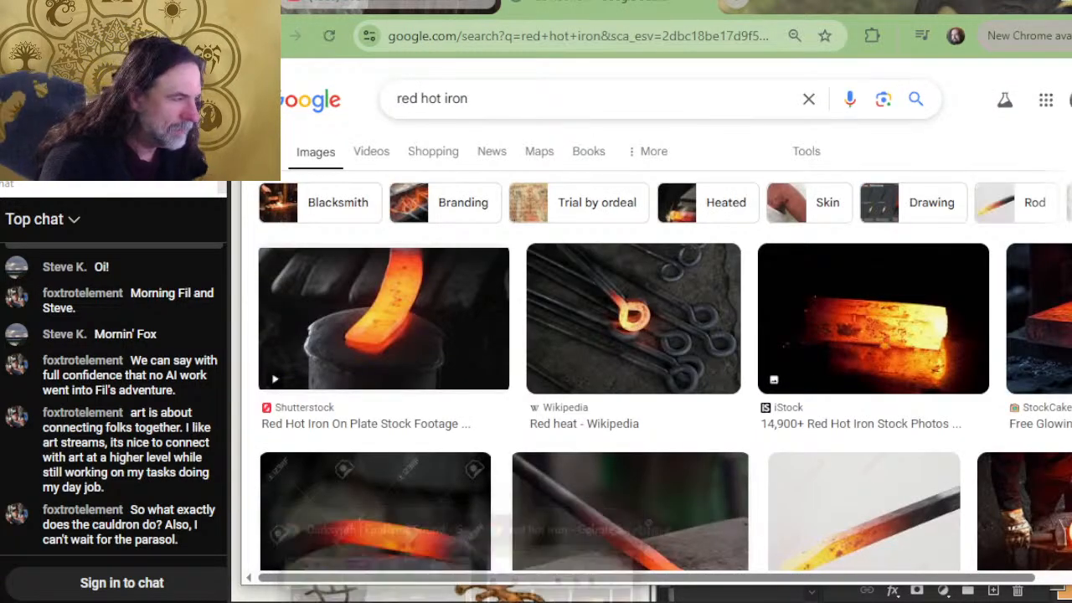
left_click(868, 342)
right_click(911, 245)
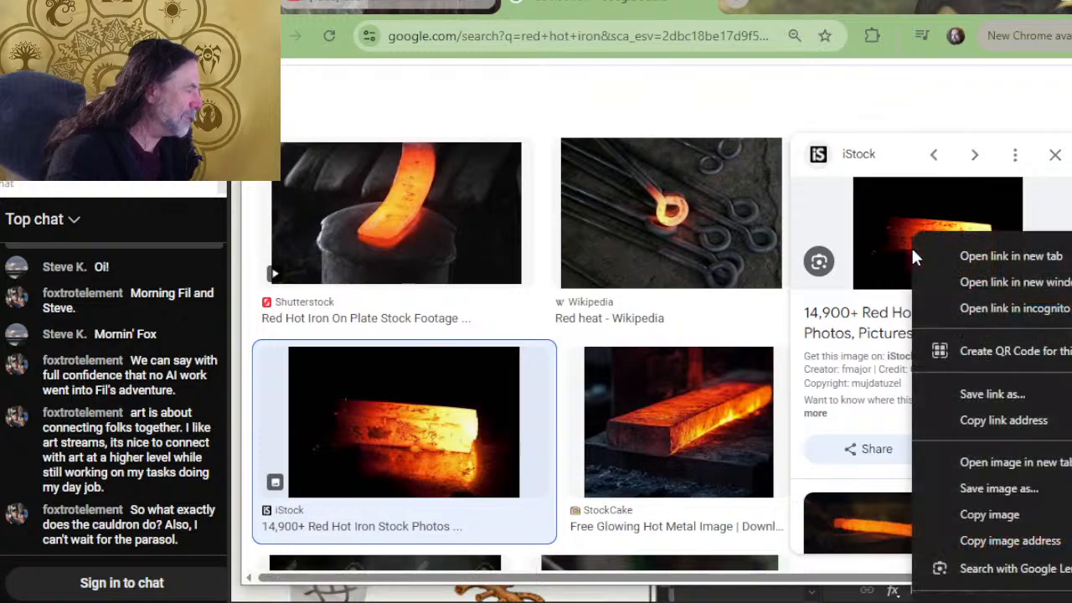
left_click(1014, 516)
- Switch to Photoshop, paste the glowing-metal picture into the cauldron's ref group and place it above the cauldron, overlapping the horse photo
key("alt+Tab")
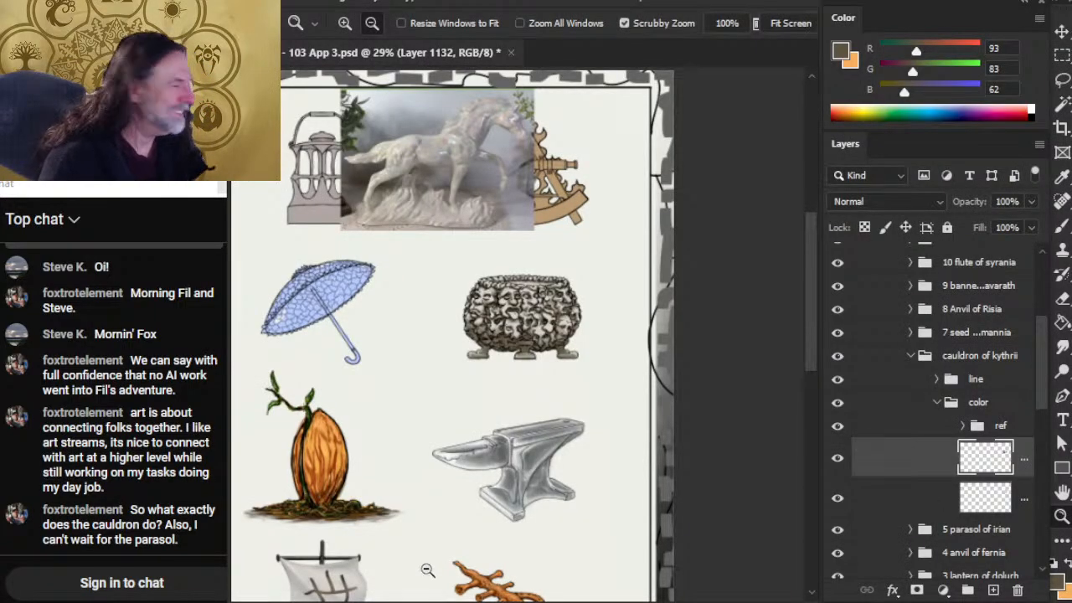
left_click(962, 426)
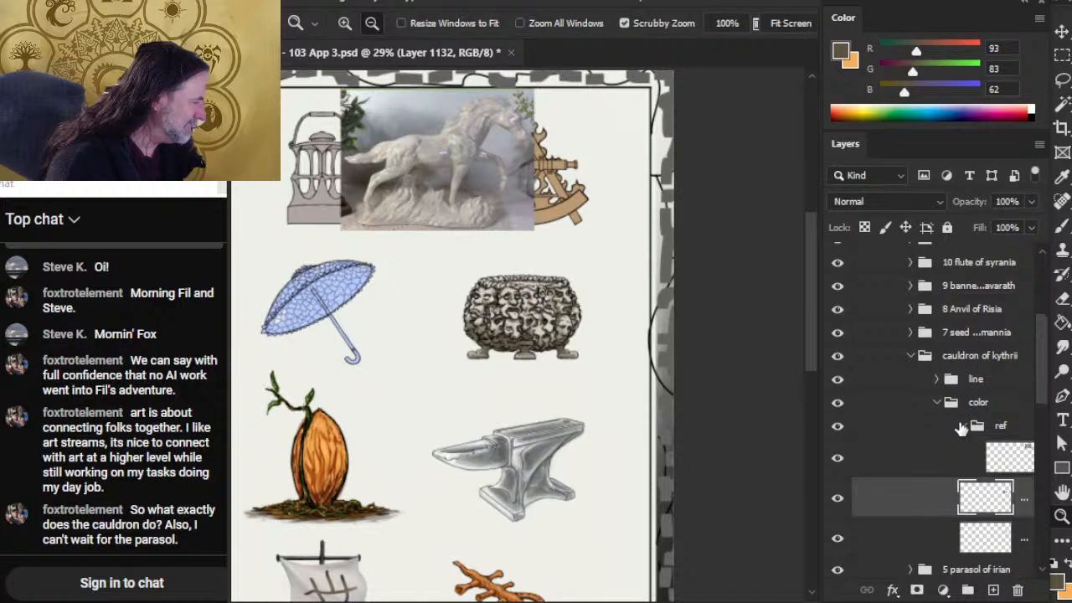
key("ctrl+v")
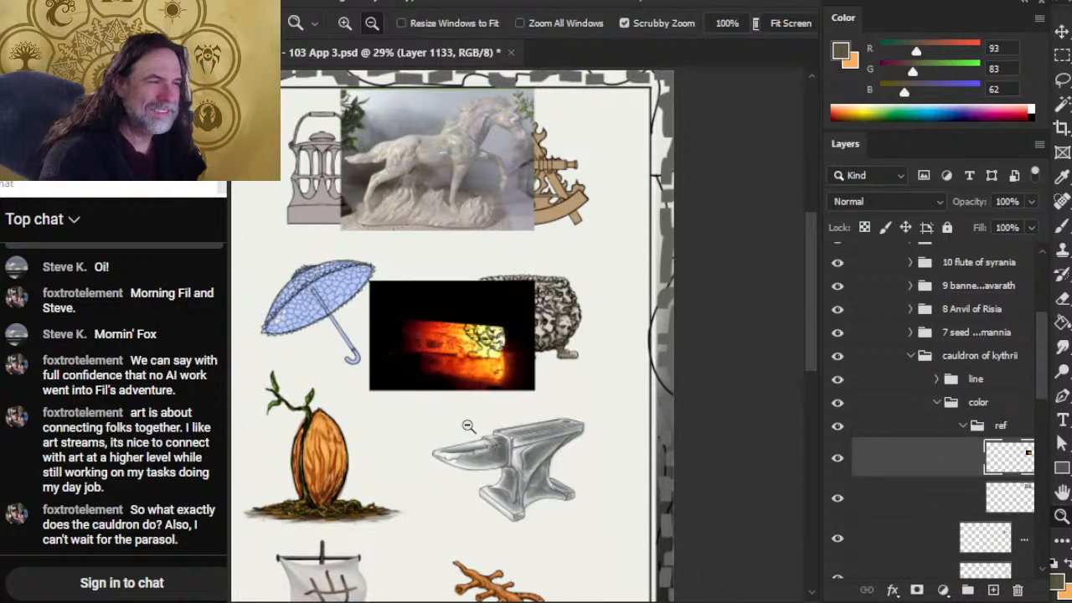
left_click(445, 367)
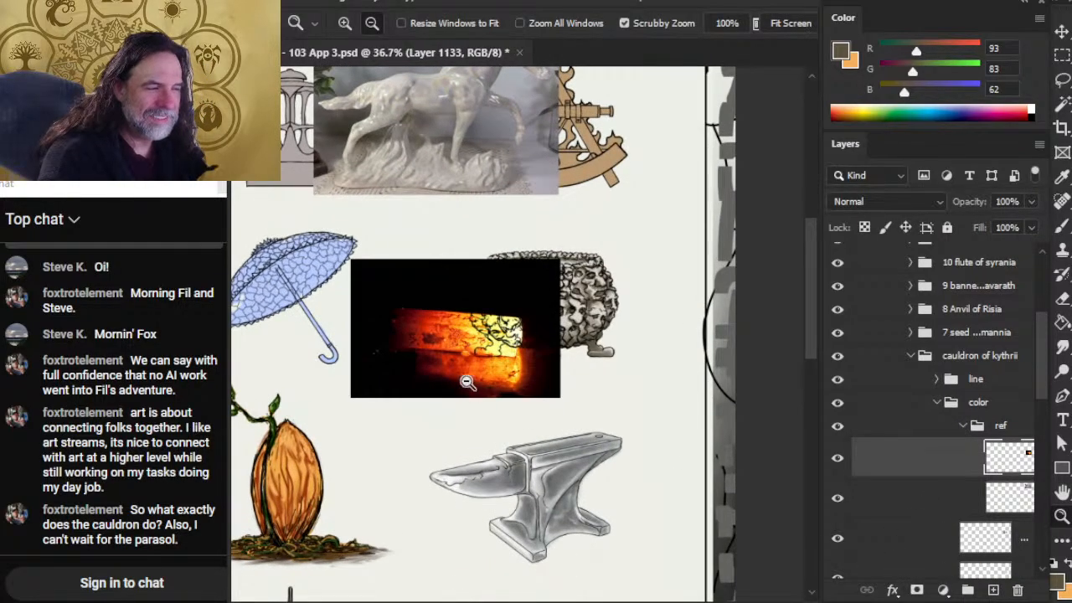
key("v")
left_click_drag(454, 370, 603, 209)
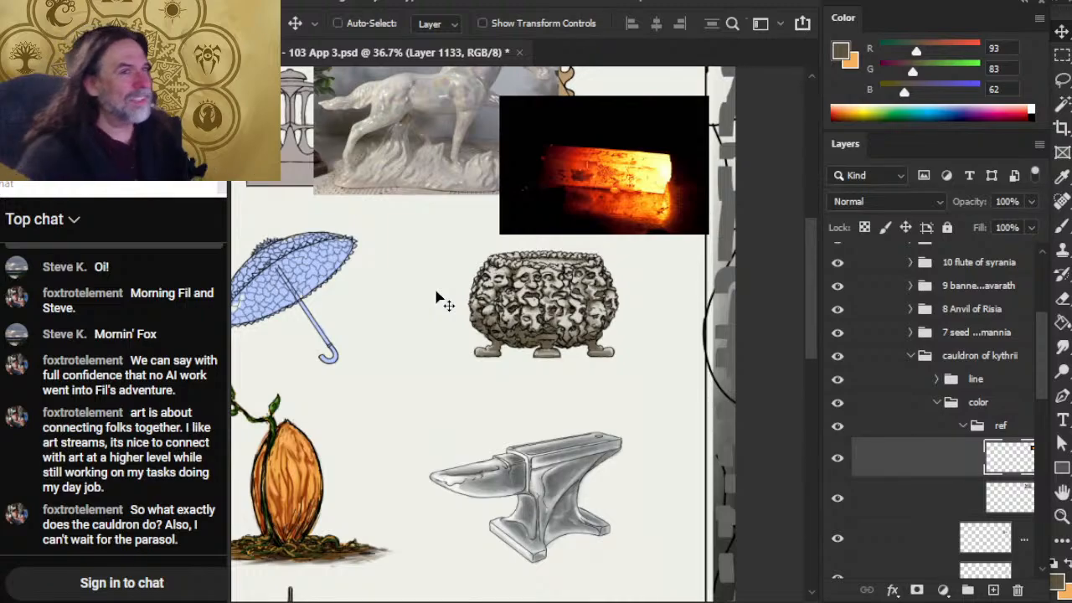
- Review the Artifacts of the Planes text, including the artifact list and the paragraphs on their powers
key("ctrl+space")
left_click_drag(500, 423, 410, 414)
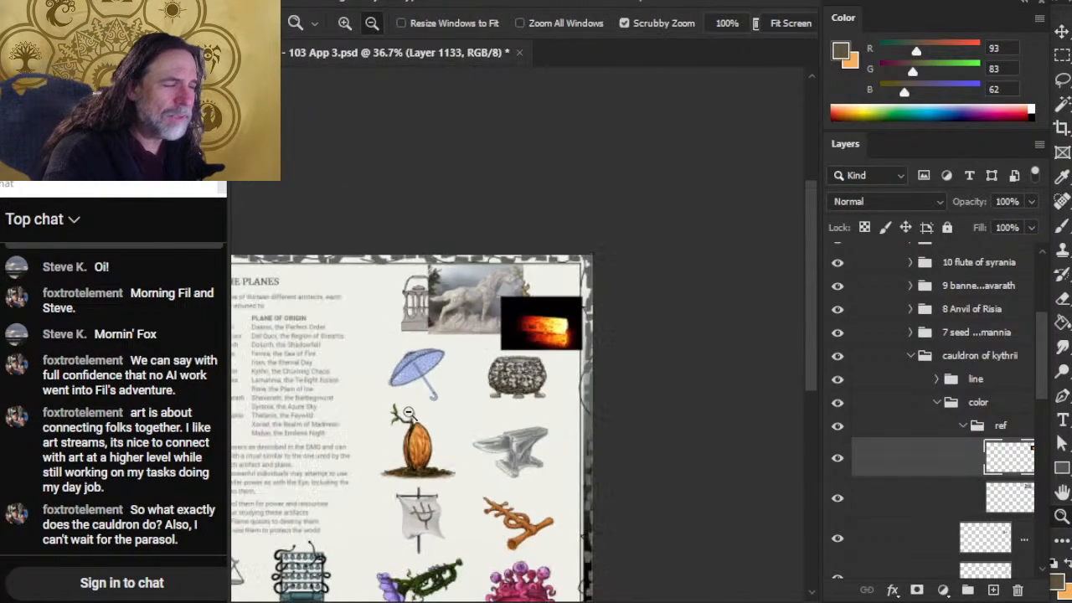
left_click_drag(375, 480, 476, 310)
key("ctrl+space")
left_click_drag(293, 235, 395, 262)
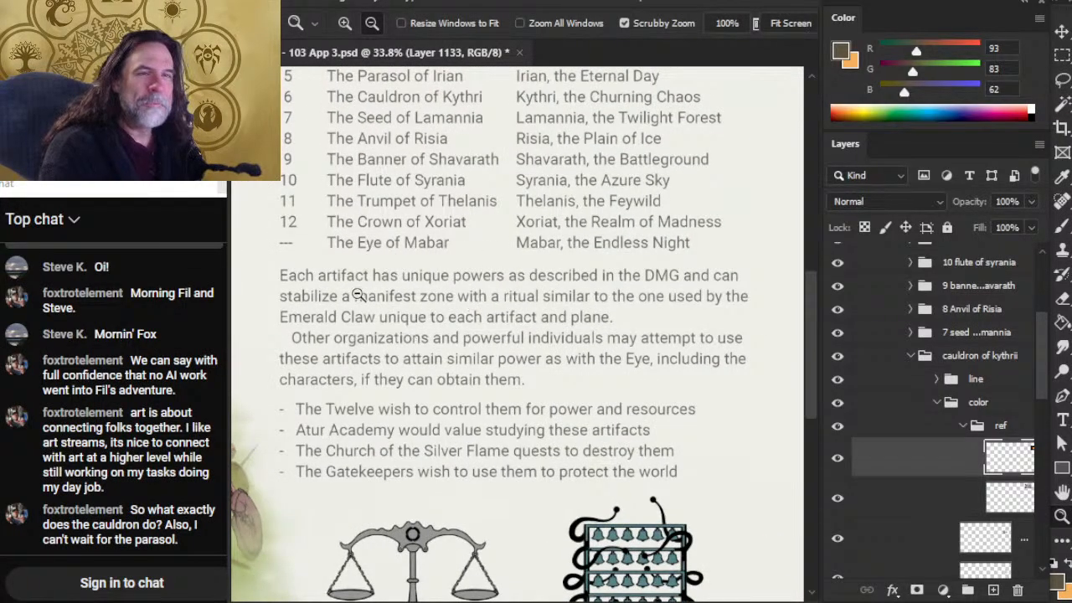
left_click_drag(508, 340, 380, 360)
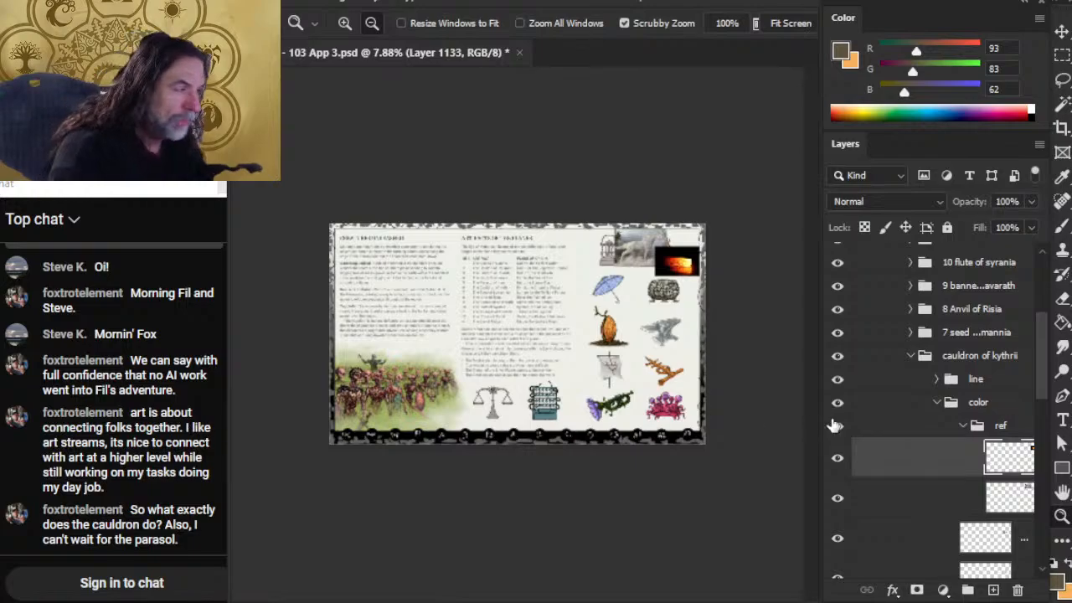
- Collapse the cauldron's ref group and make it the active layer group
left_click_drag(694, 245, 730, 398)
key("v")
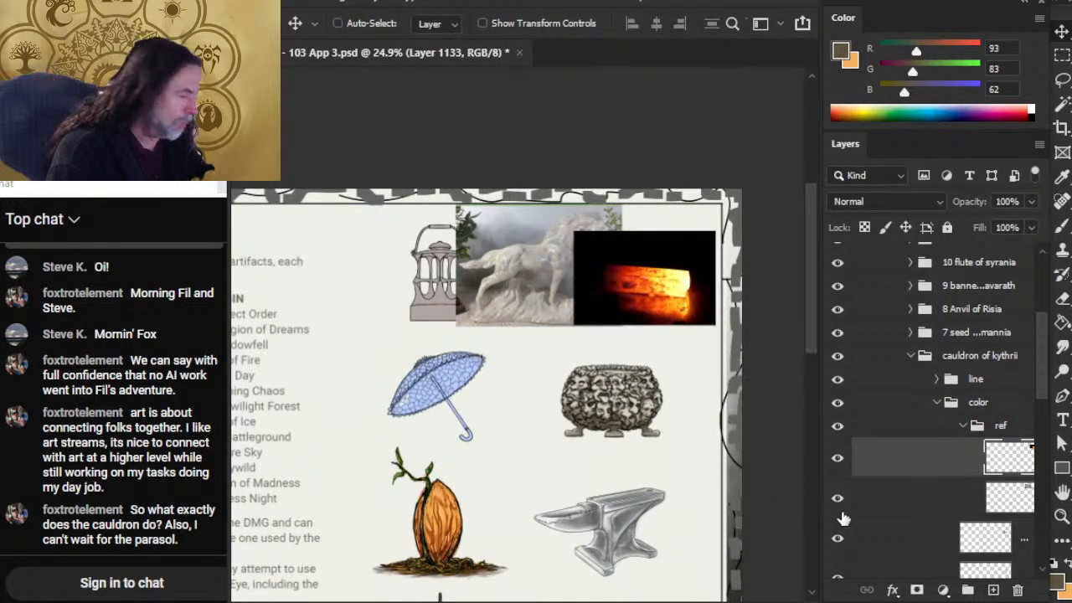
left_click(964, 428)
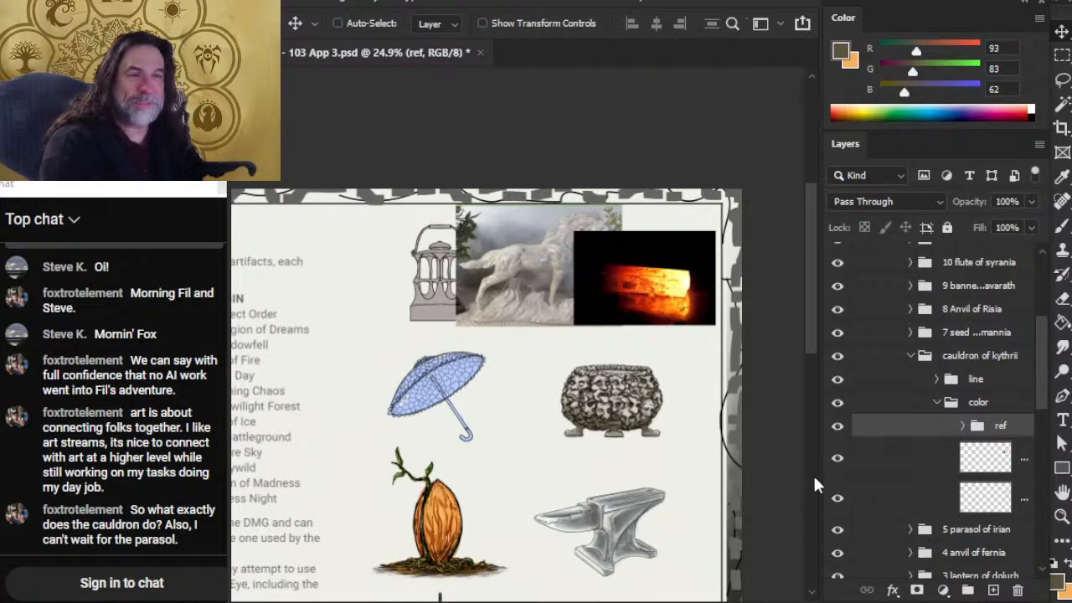
- Sample a bright yellow from the glowing metal as the background colour and a light grey from the cauldron's upper-left face as the foreground
key("z")
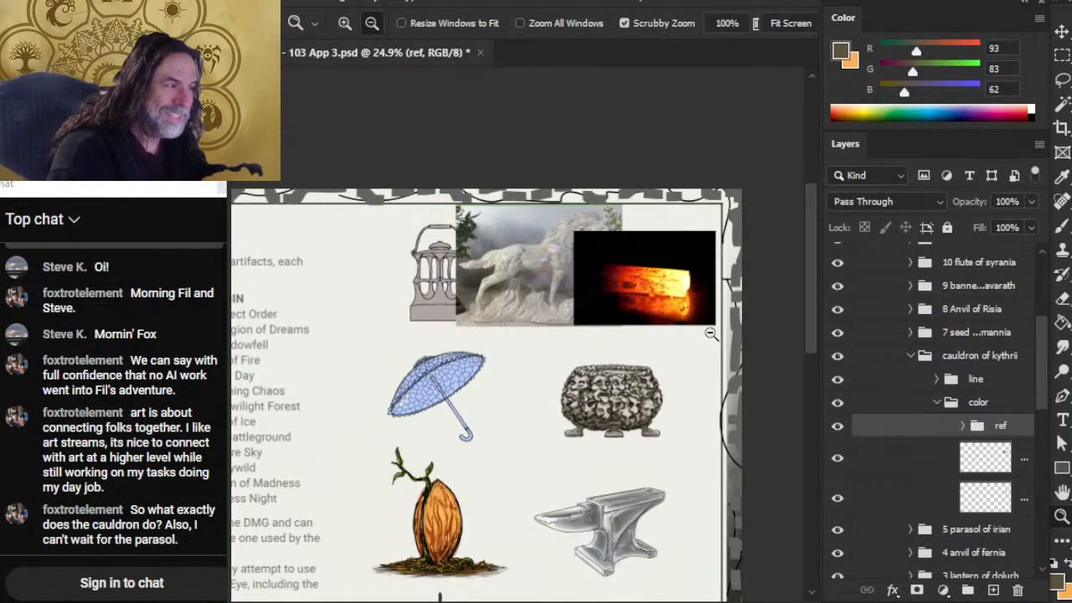
left_click(685, 279)
left_click(490, 261)
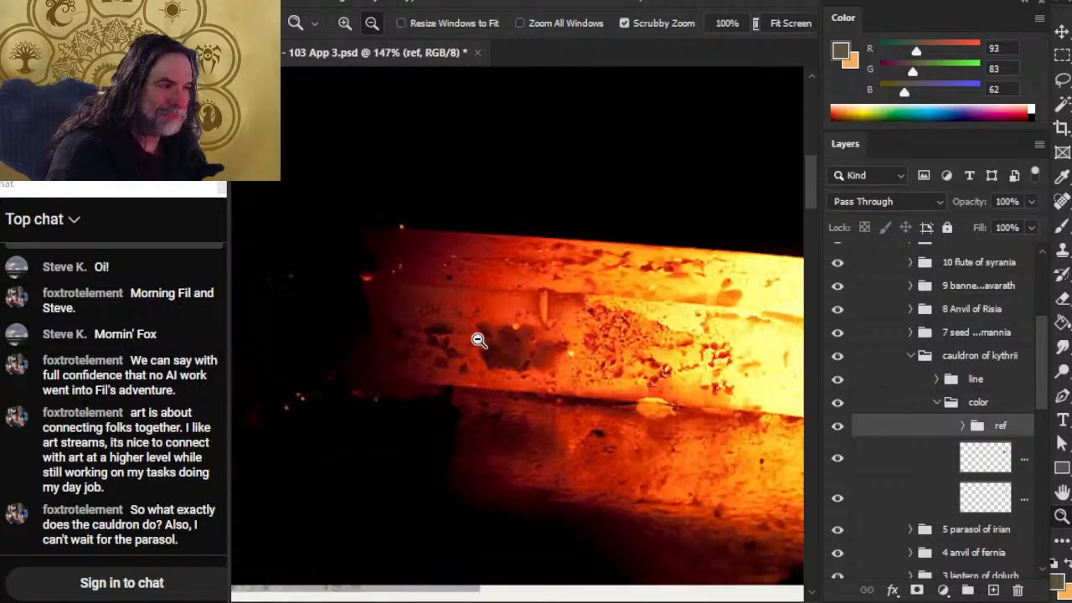
key("b")
left_click(525, 273, "alt")
left_click_drag(526, 272, 545, 418)
left_click_drag(715, 450, 758, 325)
key("x")
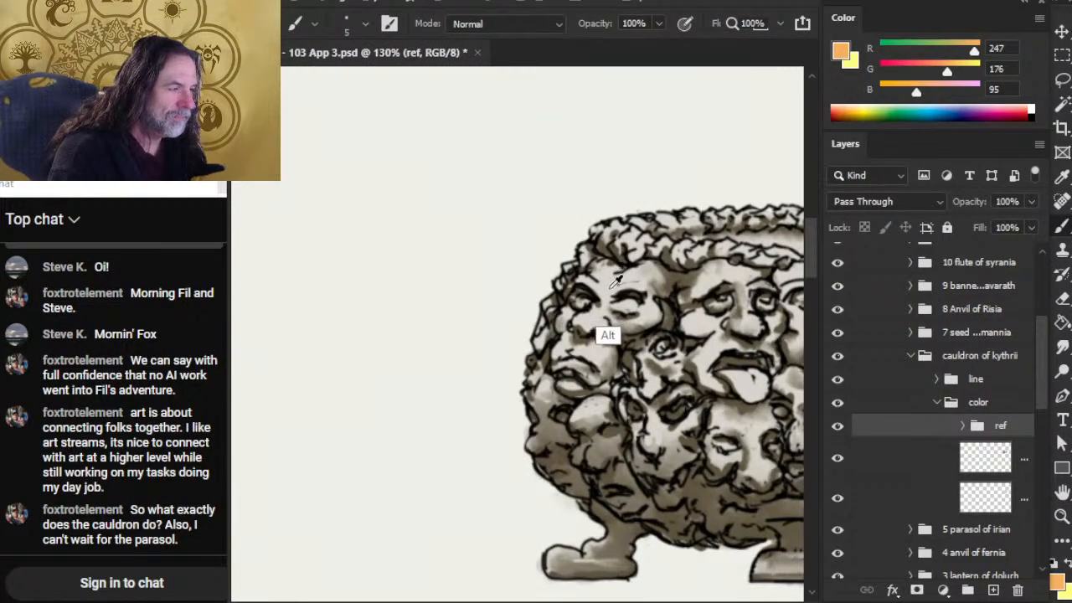
left_click(603, 299, "alt")
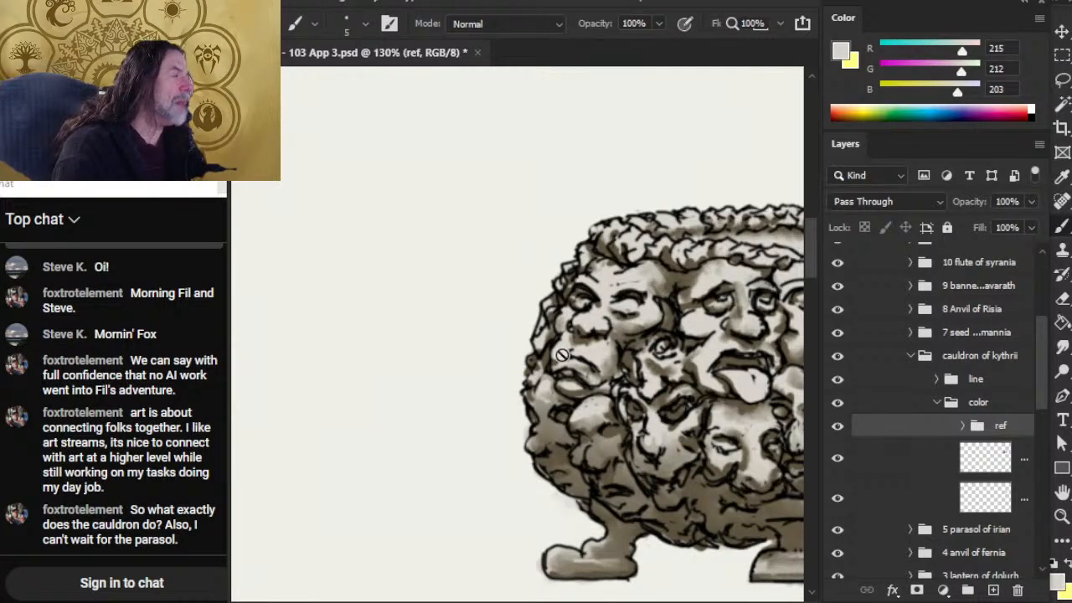
- Examine the iridescent glaze and highlights on the horse figurine reference beside the cauldron
key("alt+space")
left_click_drag(691, 411, 519, 424)
left_click_drag(629, 286, 736, 318)
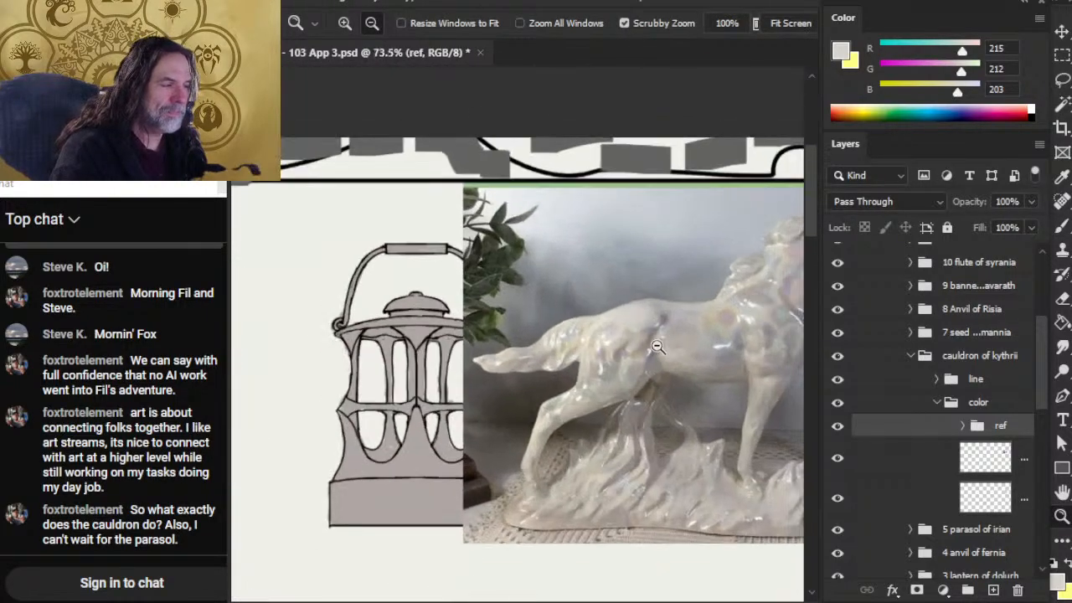
left_click_drag(612, 367, 503, 375)
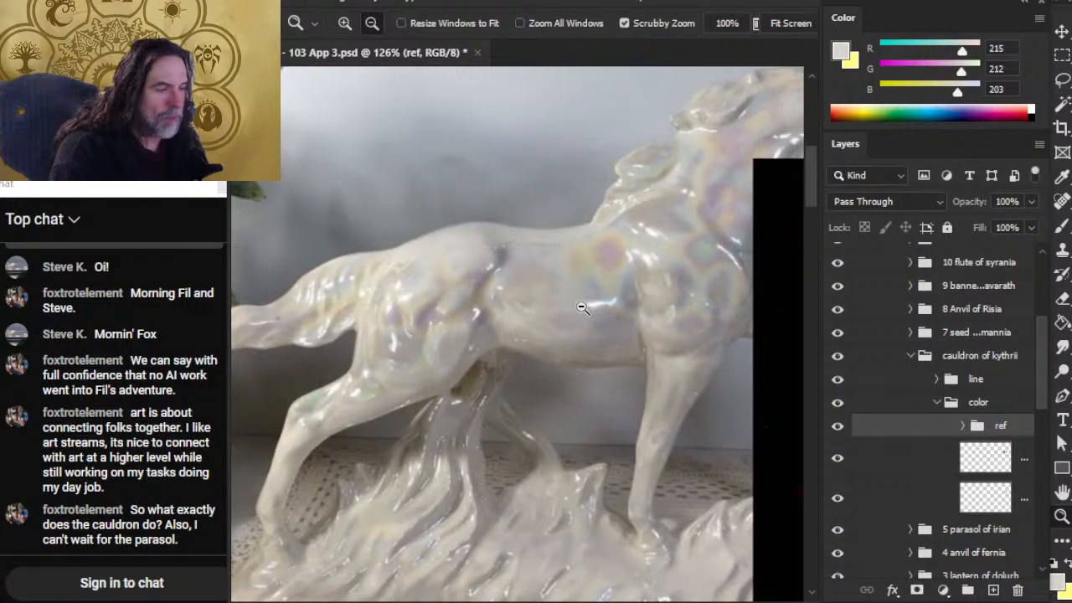
left_click_drag(671, 352, 550, 314)
left_click_drag(533, 502, 571, 393)
left_click_drag(668, 424, 613, 486)
left_click_drag(714, 506, 576, 429)
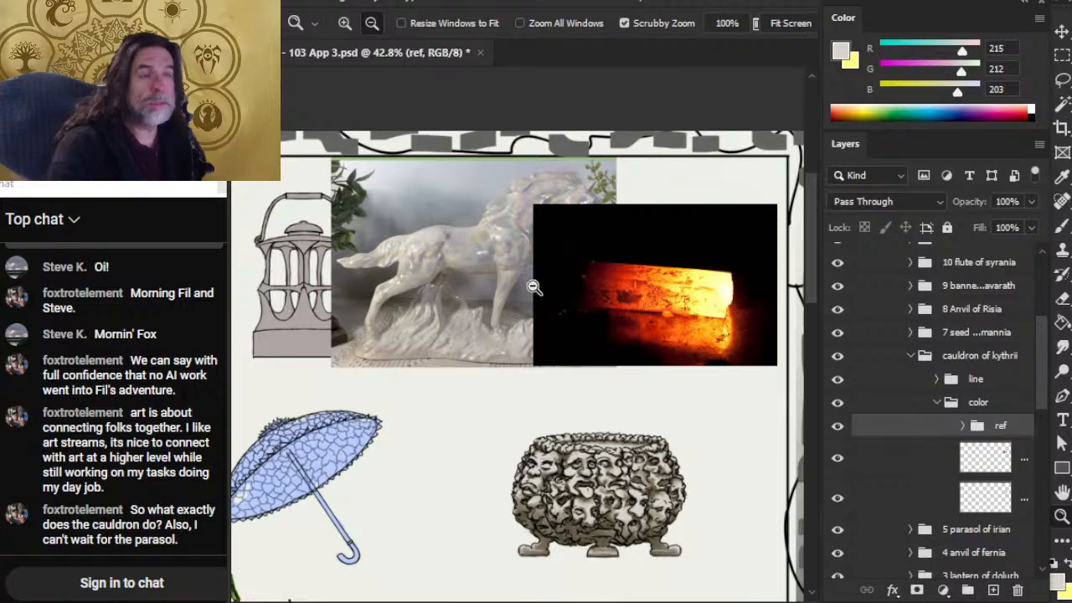
- Compare the glow of the hot-metal reference and the sheen of the horse reference with the painted cauldron
key("x")
scroll(721, 297, "up", 8)
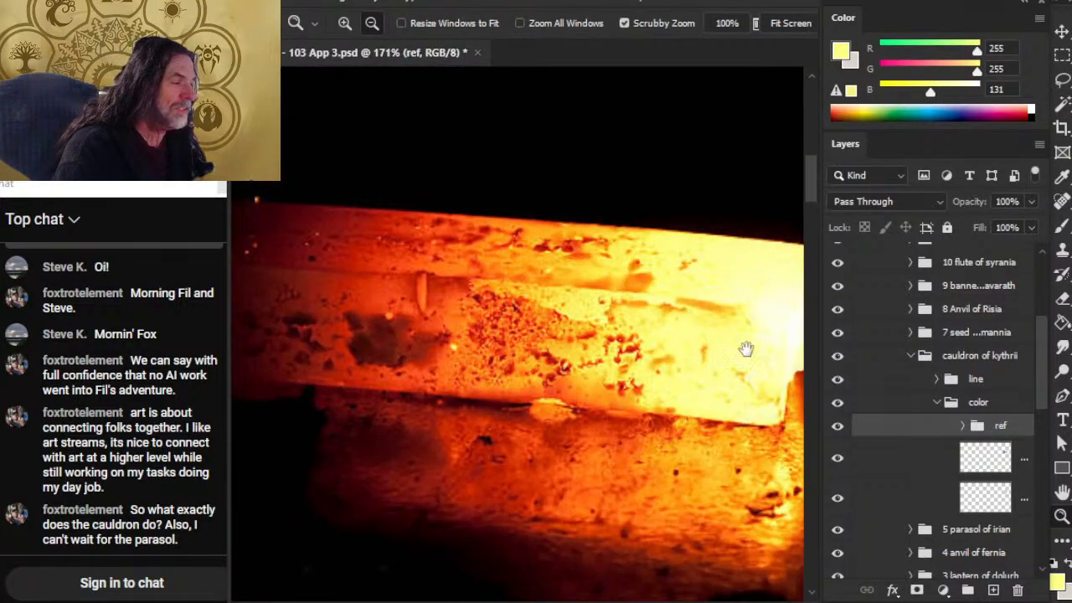
scroll(627, 378, "down", 2)
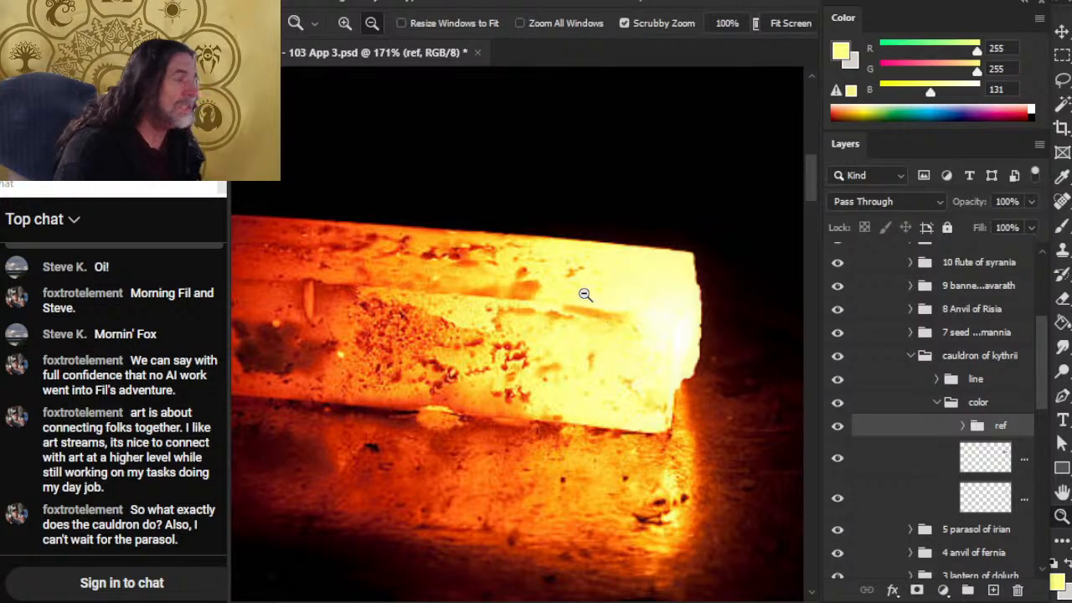
key("Page_Down")
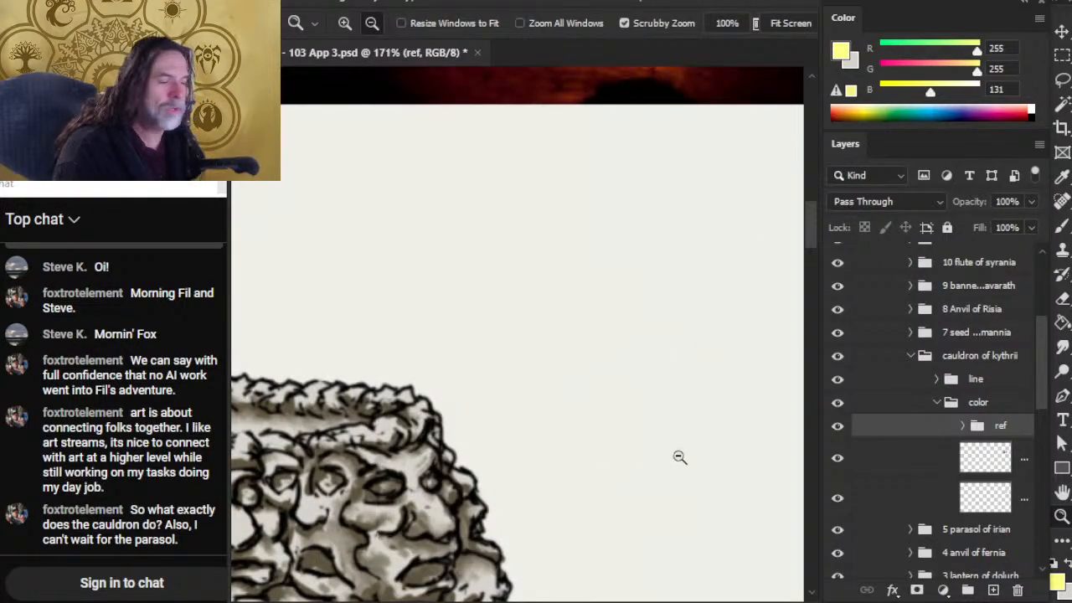
left_click_drag(747, 453, 576, 482)
left_click_drag(789, 465, 663, 442)
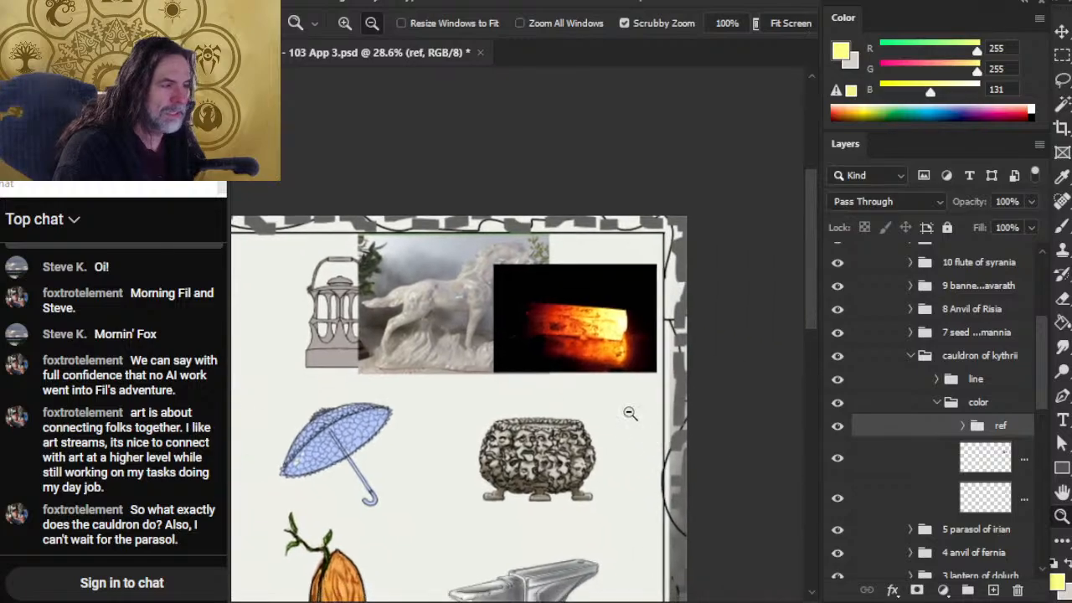
left_click_drag(601, 329, 704, 327)
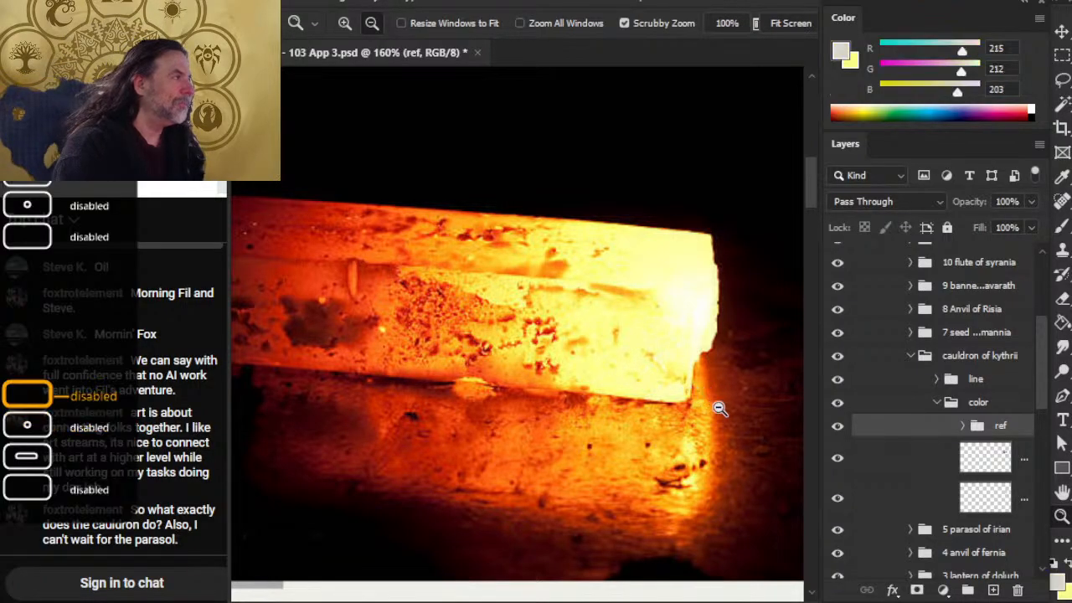
left_click_drag(616, 433, 609, 396)
left_click_drag(718, 425, 598, 414)
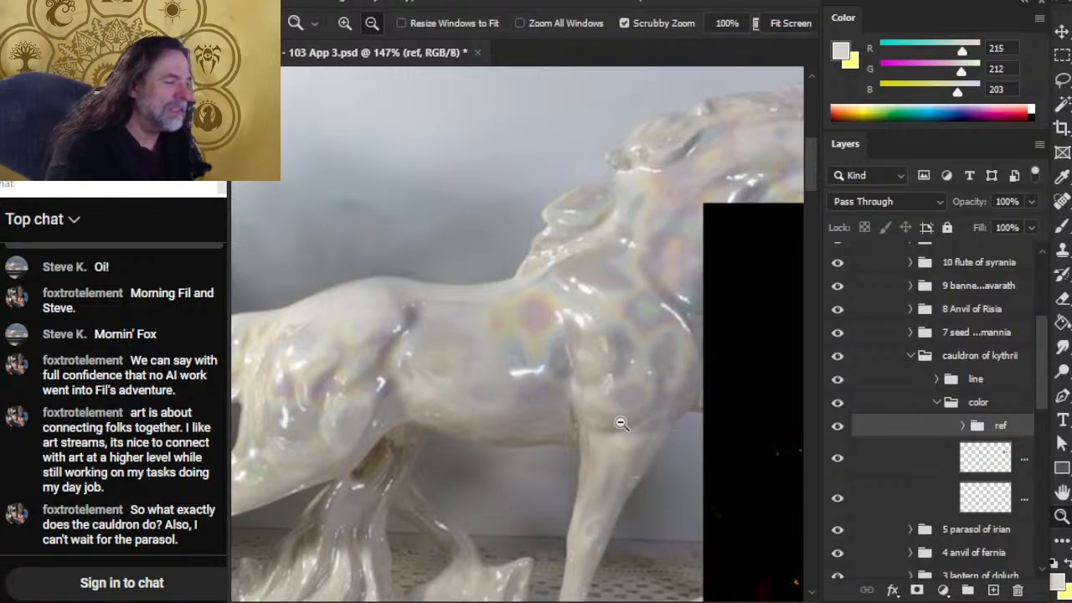
scroll(661, 423, "down", 5)
left_click_drag(711, 499, 525, 309)
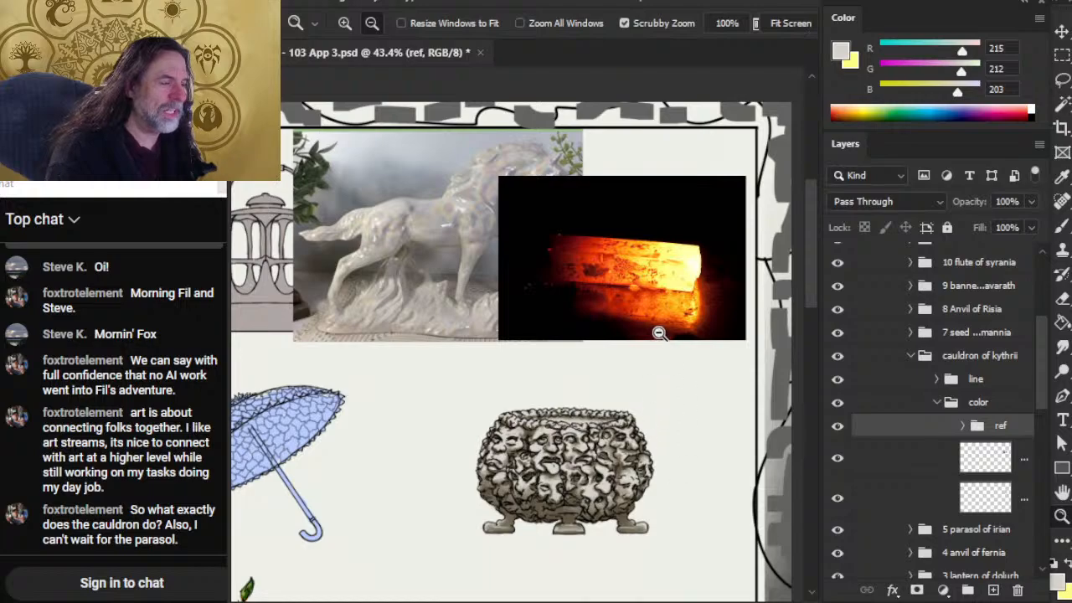
- Sample a dark olive-brown from the shaded underside of the cauldron as the foreground colour
left_click_drag(623, 319, 672, 343)
left_click_drag(577, 532, 635, 312)
left_click_drag(552, 371, 615, 387)
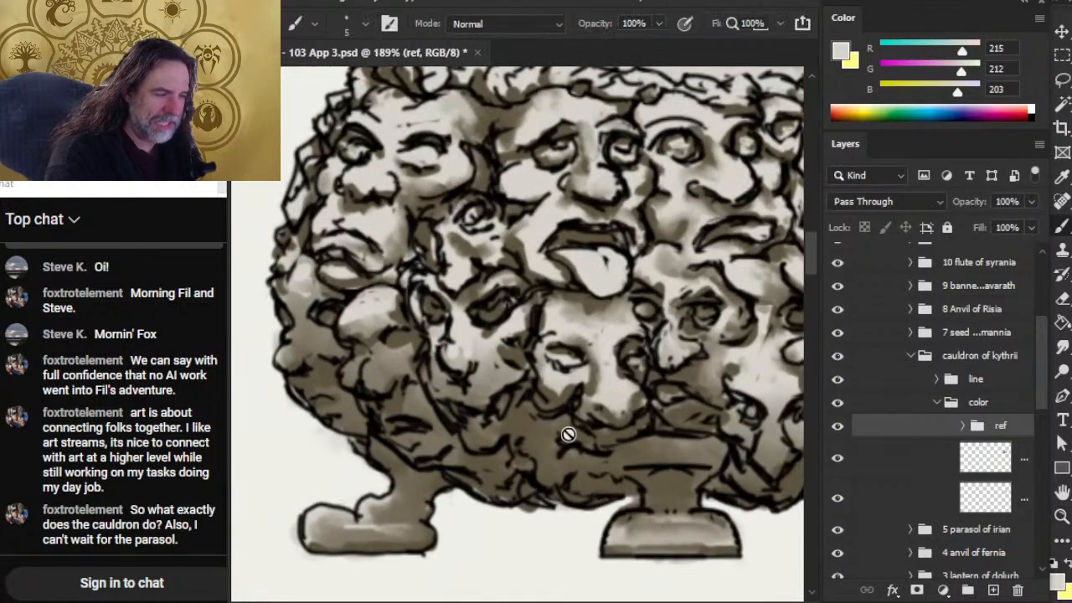
left_click(539, 433, "alt")
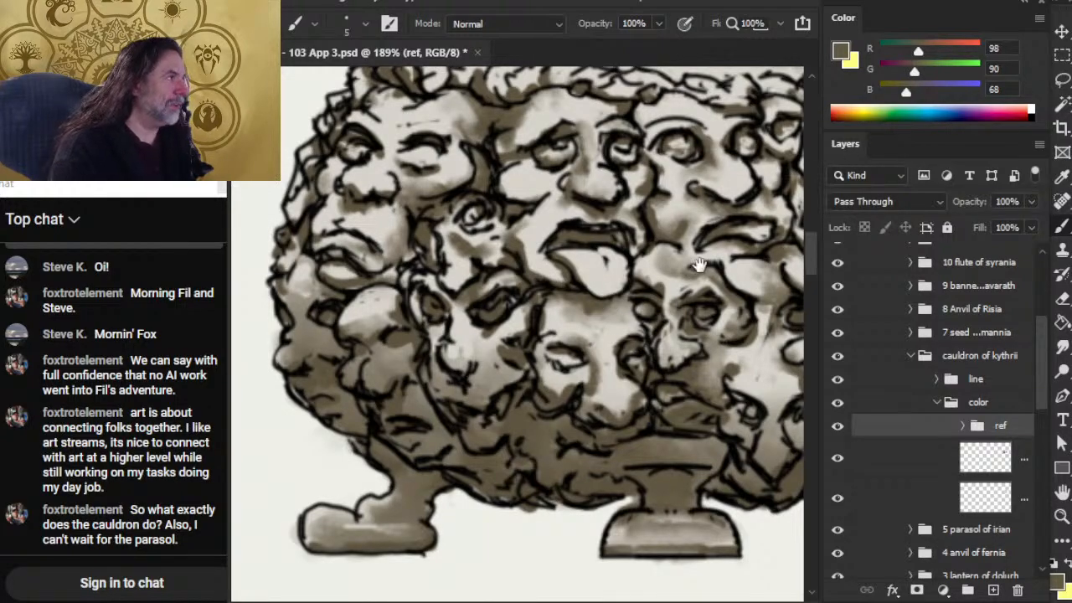
- Compare the heat gradient of the glowing metal reference with the cauldron's faces, underside and feet
left_click_drag(699, 264, 567, 570)
left_click_drag(687, 328, 627, 566)
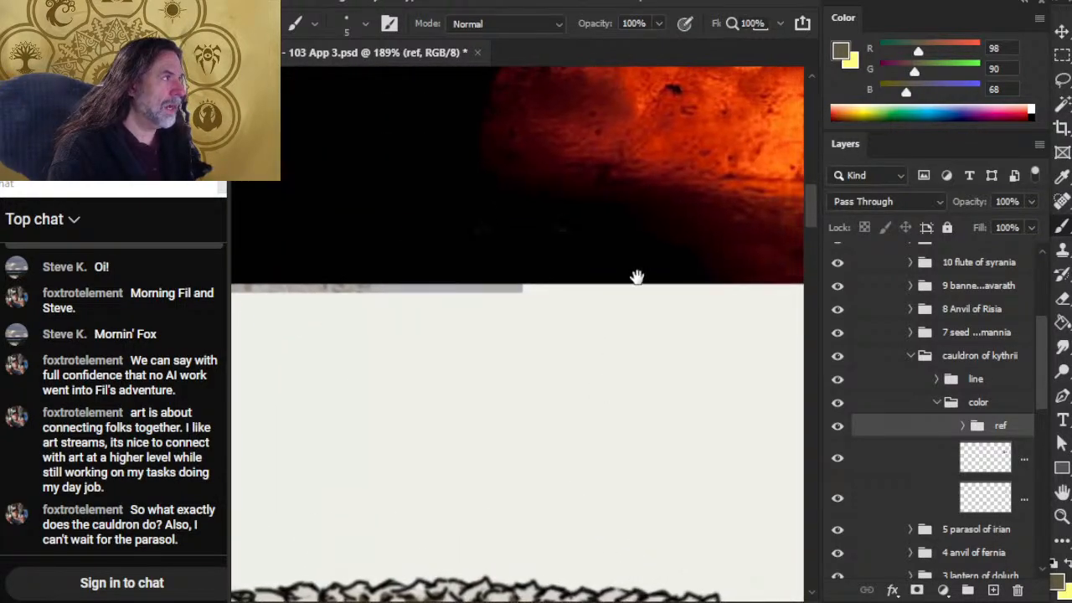
left_click_drag(637, 276, 610, 567)
left_click_drag(696, 443, 602, 445)
left_click_drag(625, 502, 503, 504)
left_click_drag(595, 478, 653, 210)
left_click_drag(580, 339, 689, 356)
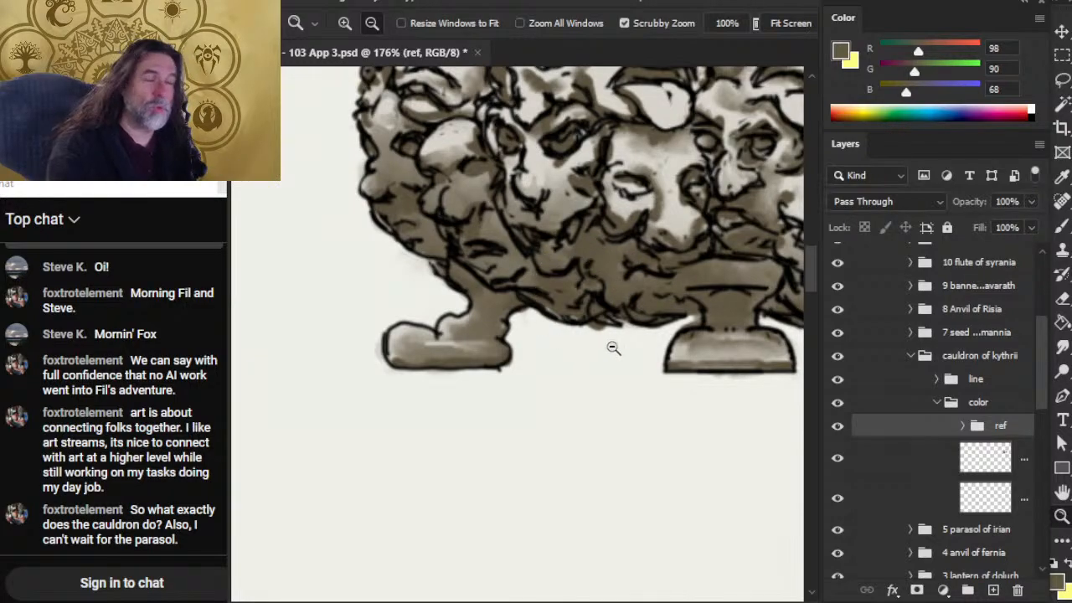
left_click_drag(693, 346, 537, 368)
left_click_drag(651, 296, 534, 514)
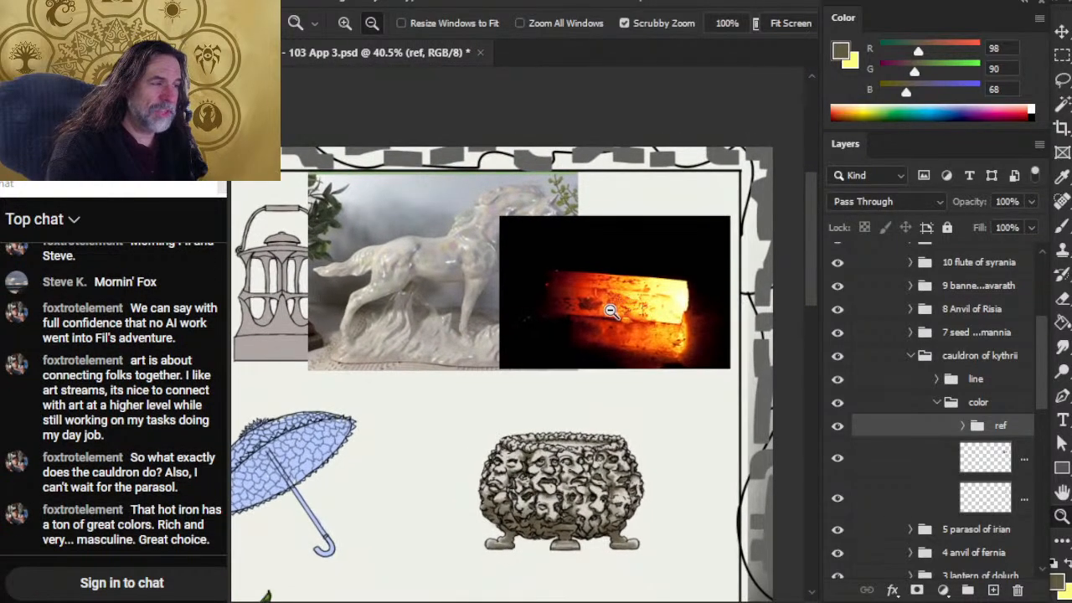
left_click_drag(605, 307, 561, 306)
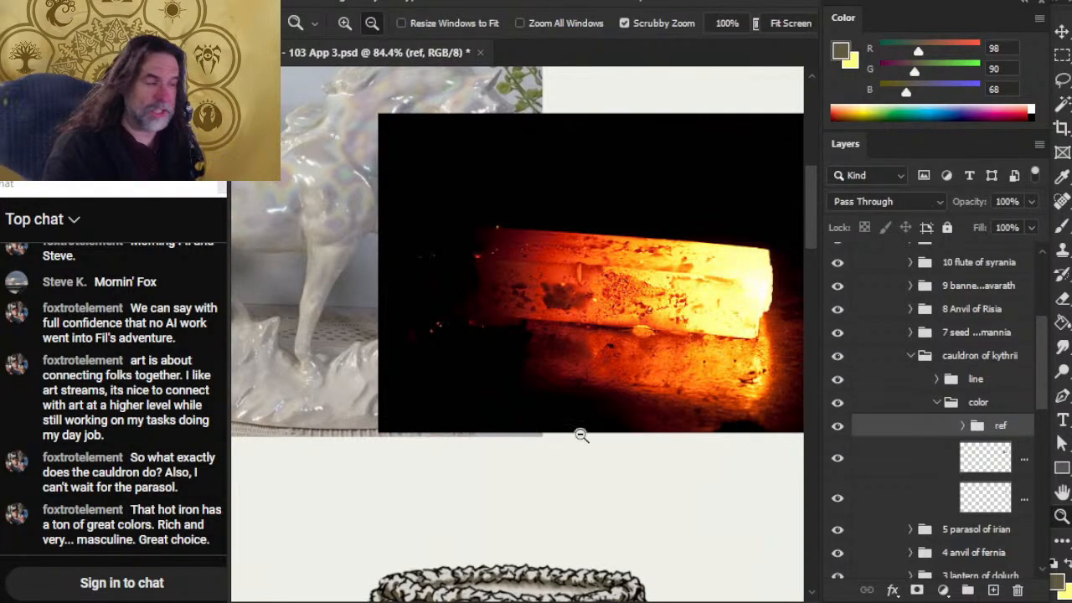
left_click_drag(622, 490, 699, 210)
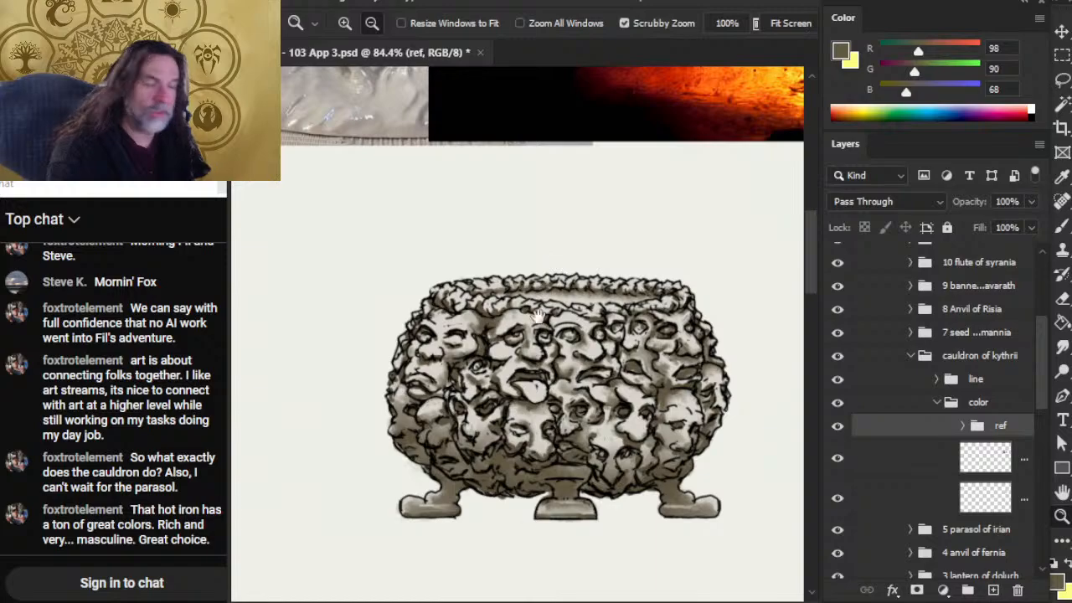
scroll(577, 307, "up", 3)
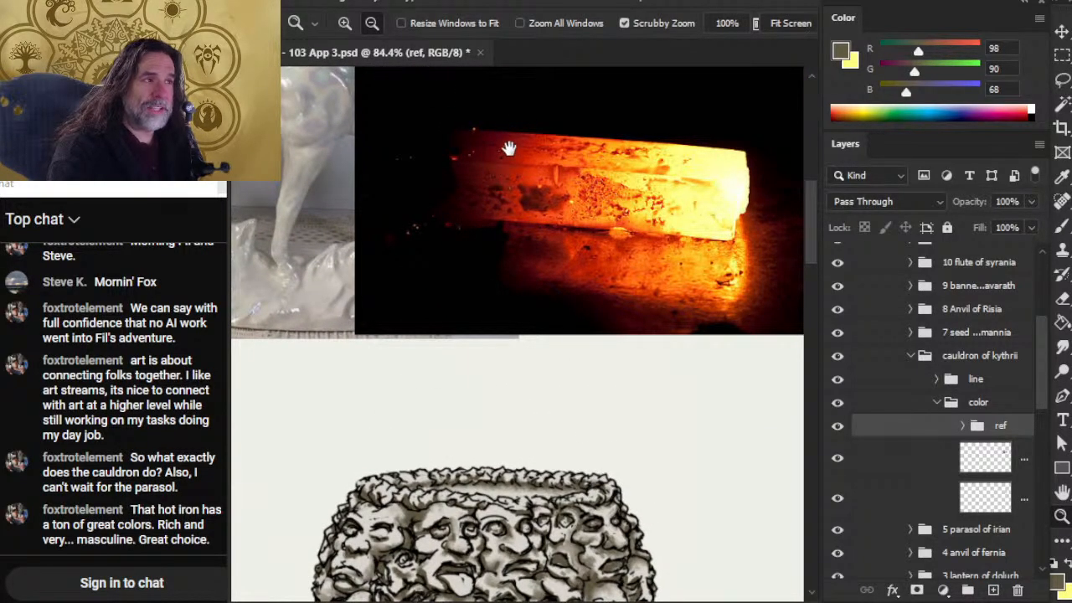
left_click_drag(591, 491, 579, 393)
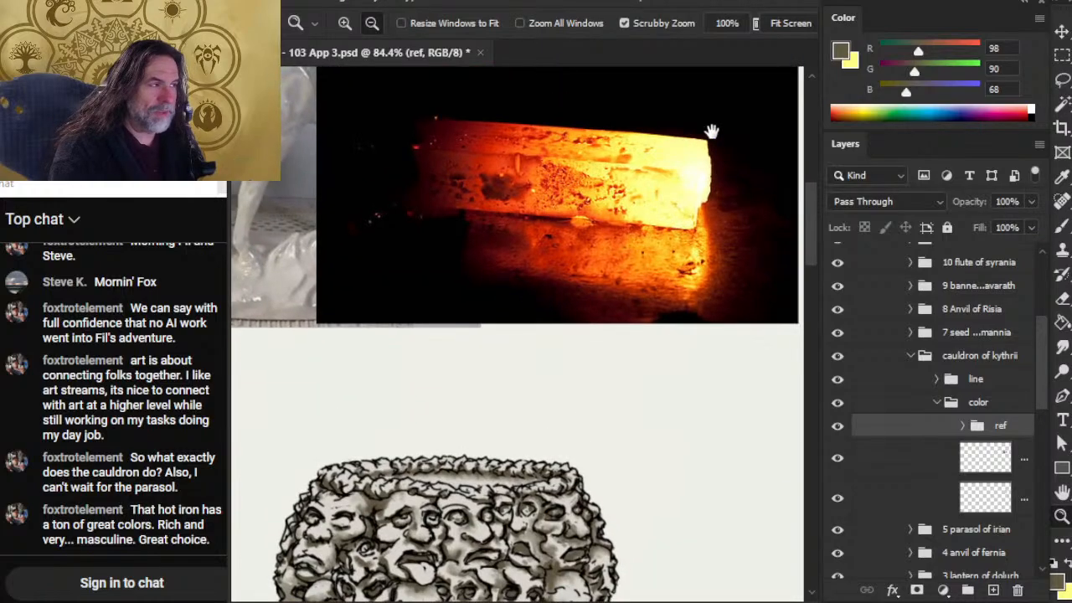
left_click_drag(597, 485, 728, 272)
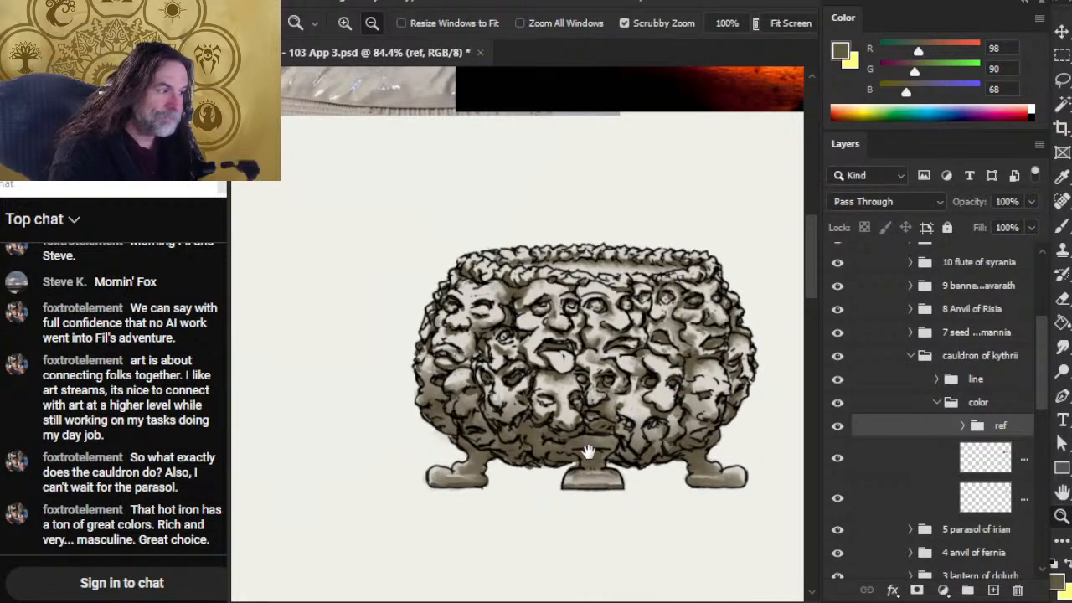
left_click_drag(655, 312, 578, 566)
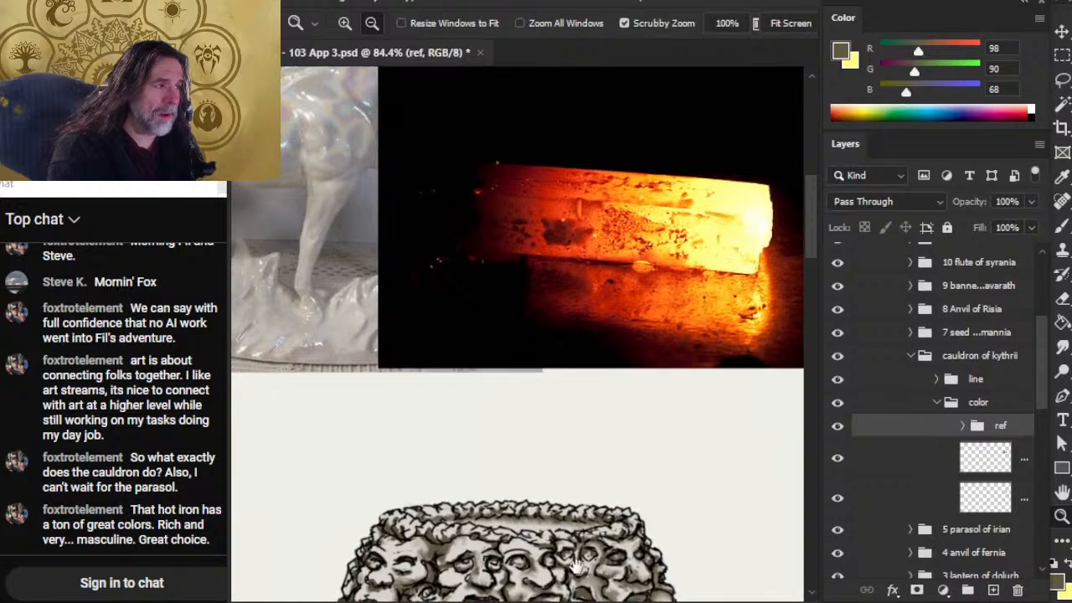
left_click_drag(578, 515, 592, 464)
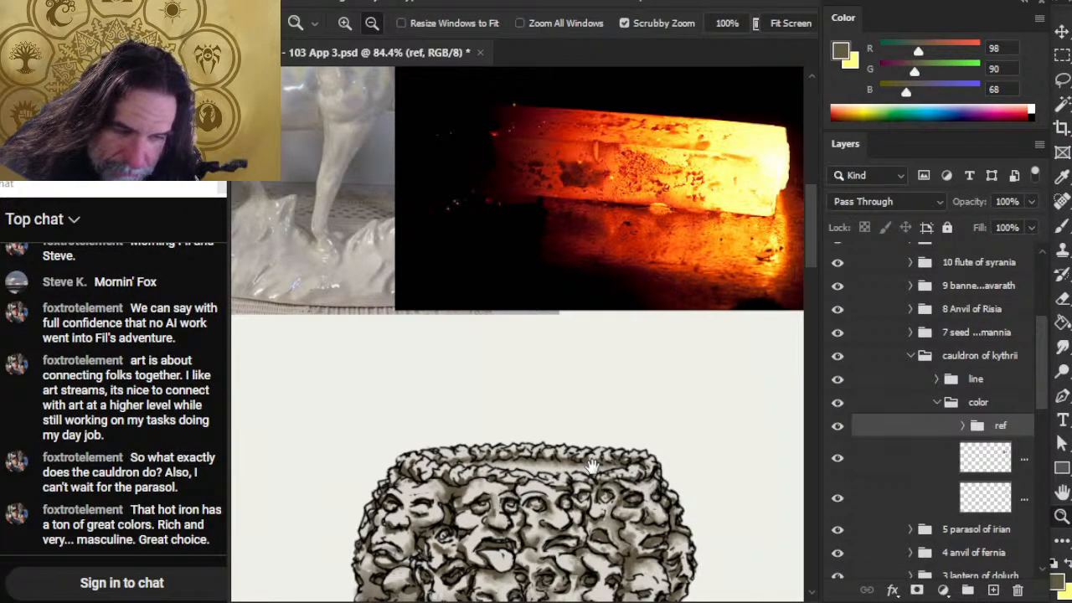
left_click_drag(373, 368, 401, 297)
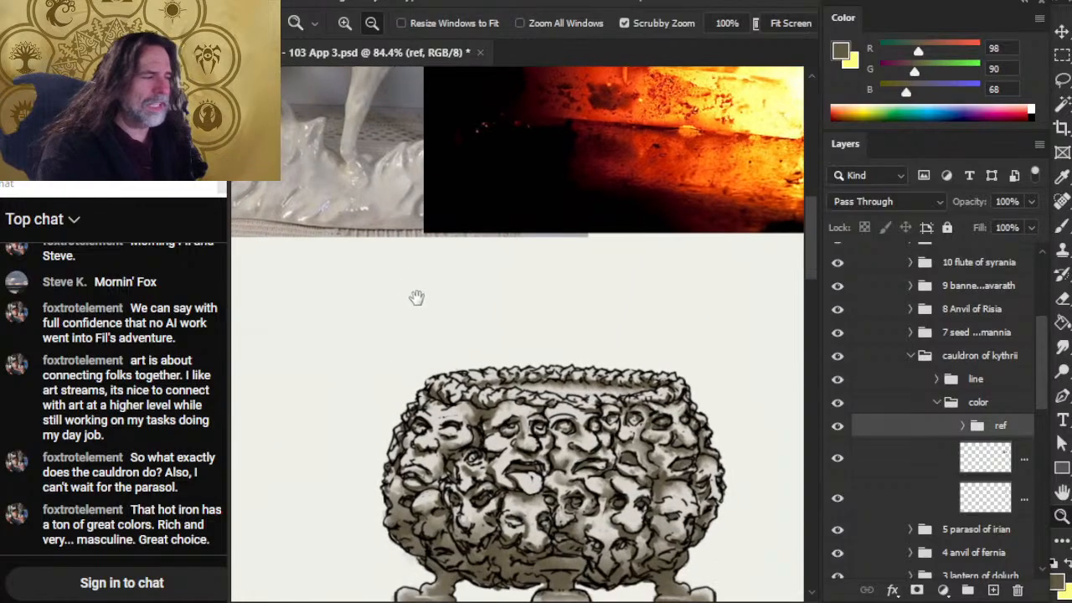
- Look over the horse figurine reference and the lantern, parasol and anvil drawings surrounding the cauldron
left_click_drag(389, 403, 699, 476)
left_click_drag(606, 431, 715, 488)
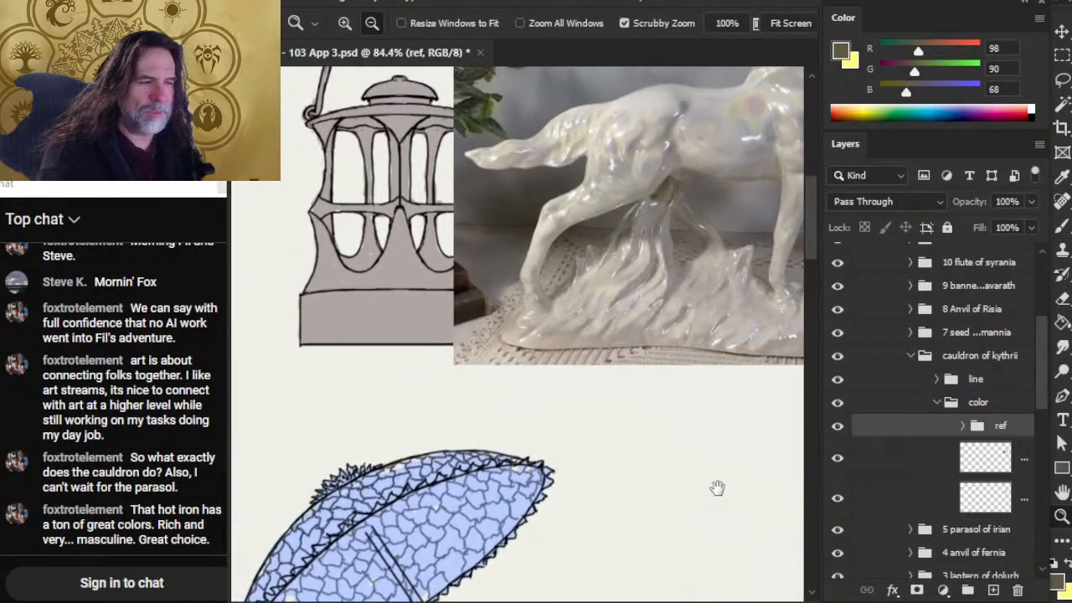
left_click_drag(334, 465, 738, 544)
mouse_move(405, 411)
left_mouse_down()
mouse_move(533, 371)
mouse_move(691, 370)
left_mouse_up()
left_click_drag(538, 365, 717, 387)
mouse_move(434, 491)
left_mouse_down()
mouse_move(560, 516)
mouse_move(579, 260)
mouse_move(622, 237)
left_mouse_up()
mouse_move(617, 457)
left_mouse_down()
mouse_move(476, 402)
mouse_move(399, 381)
mouse_move(379, 385)
mouse_move(440, 426)
left_mouse_up()
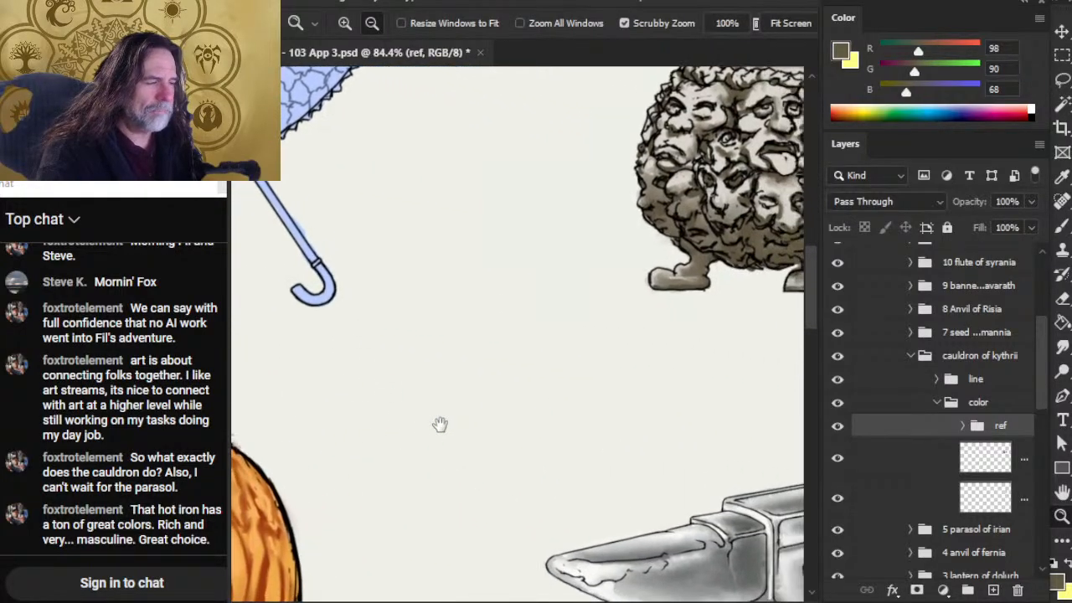
mouse_move(590, 445)
left_mouse_down()
mouse_move(359, 352)
mouse_move(399, 485)
left_mouse_up()
left_click_drag(394, 302, 402, 494)
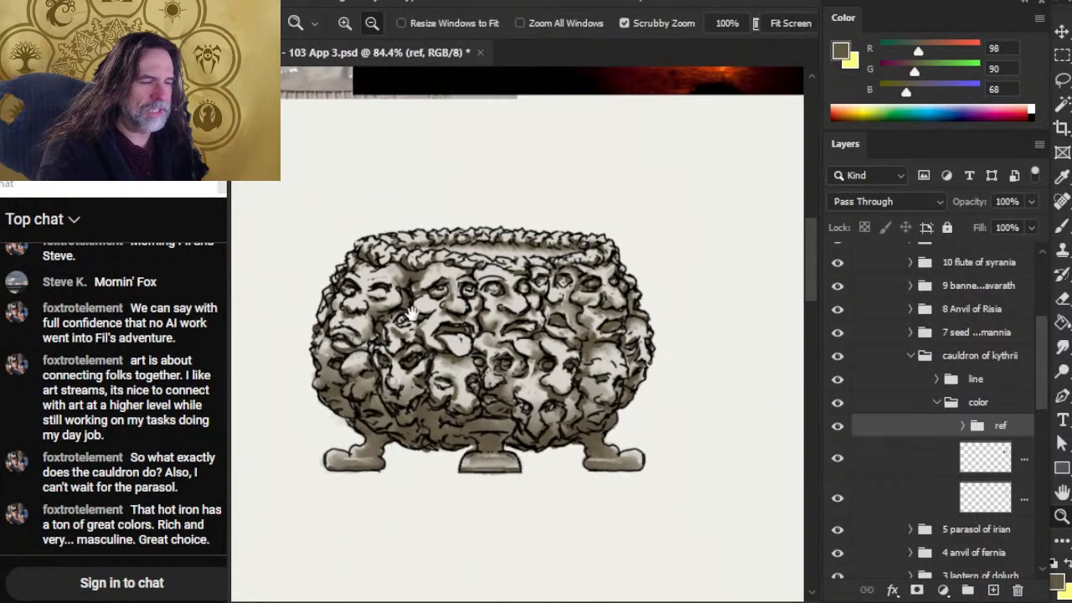
- Sample a deep orange-red from the cooler part of the glowing metal reference as the foreground colour
left_click_drag(406, 329, 407, 449)
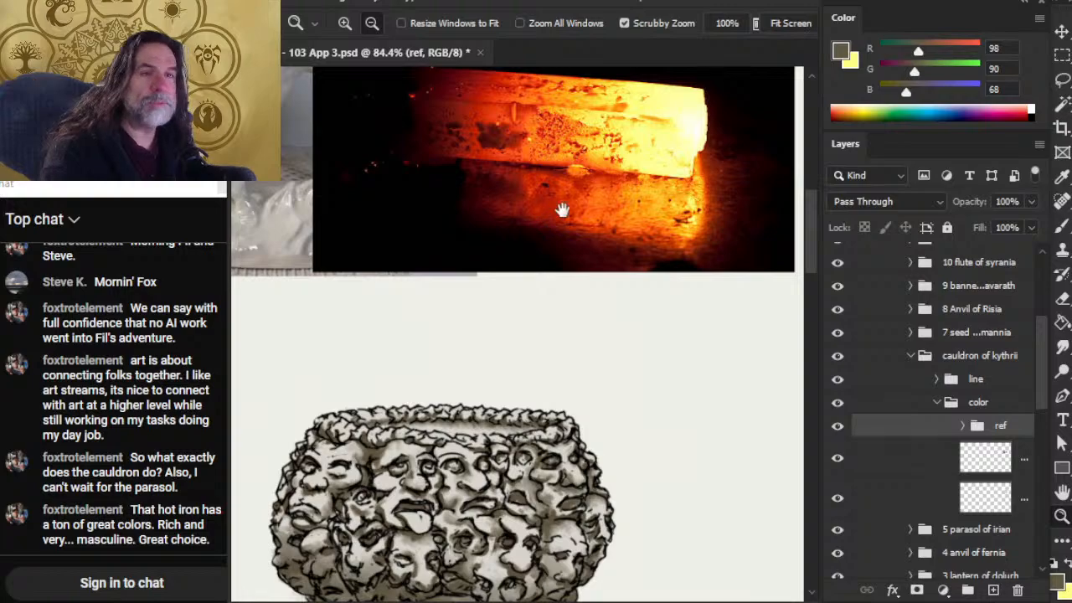
left_click_drag(568, 219, 513, 344)
left_click_drag(488, 236, 544, 256)
left_click_drag(452, 300, 594, 352)
left_click_drag(461, 343, 508, 389)
left_click(548, 293, "alt")
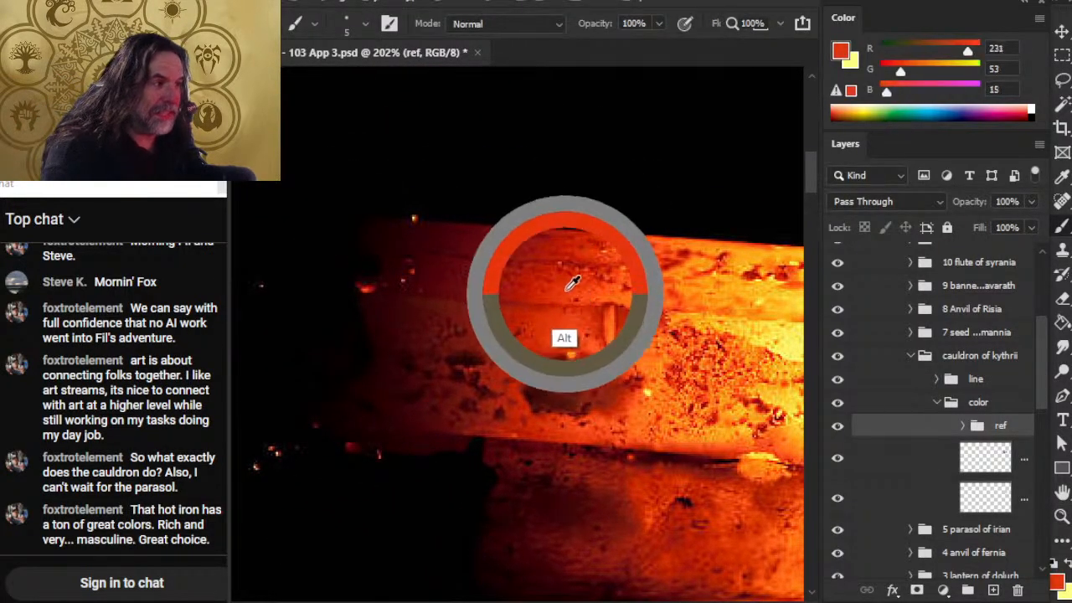
- Group the two paint layers below the cauldron's ref group and name the group "base"
left_click_drag(641, 440, 505, 472)
left_click_drag(641, 494, 626, 323)
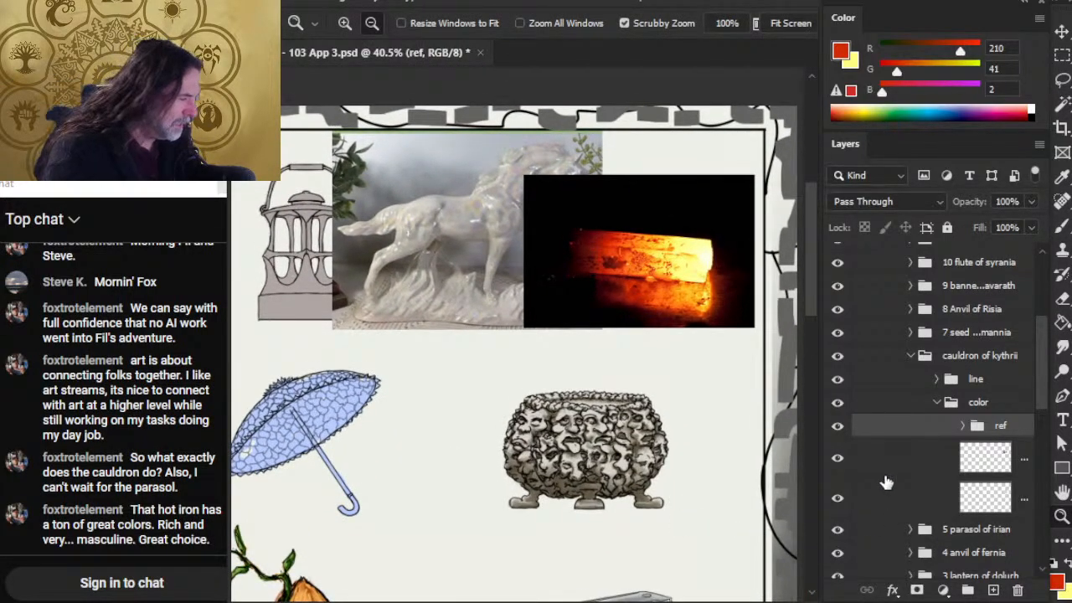
left_click(889, 457)
left_click(896, 494, "shift")
key("ctrl+g")
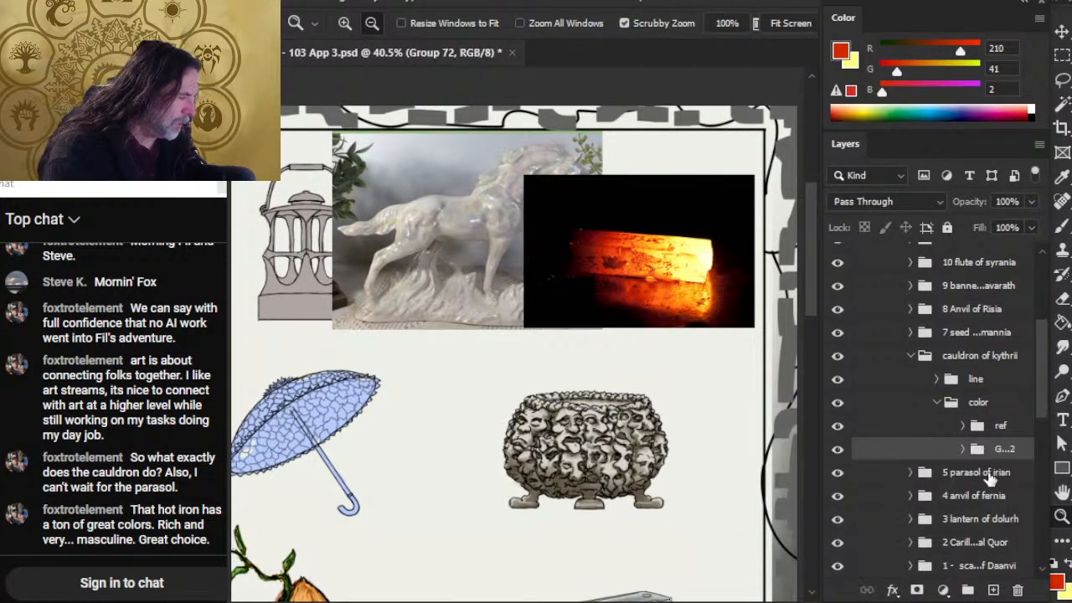
double_click(1000, 450)
type("base")
key("Return")
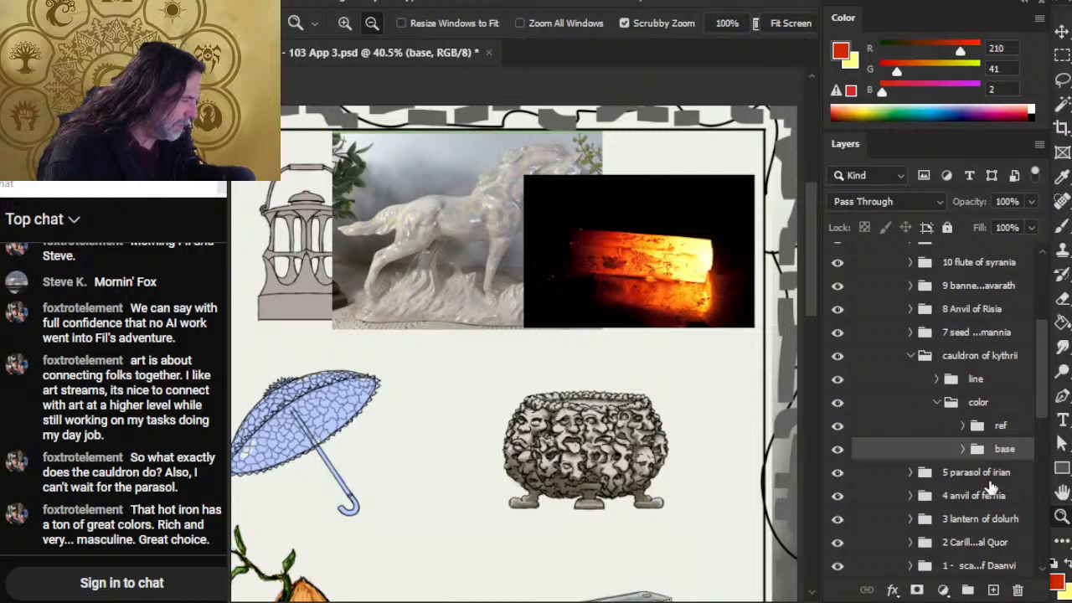
- Add a new layer above the base group, put it in its own group and name that group "heat"
left_click(992, 590)
key("ctrl+g")
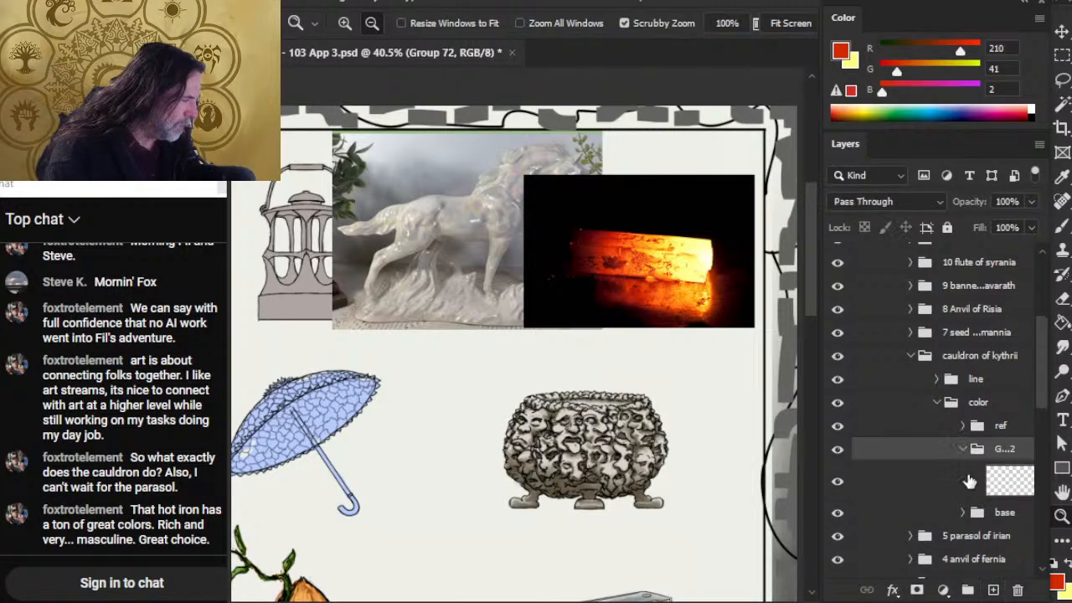
double_click(1007, 450)
type("hea")
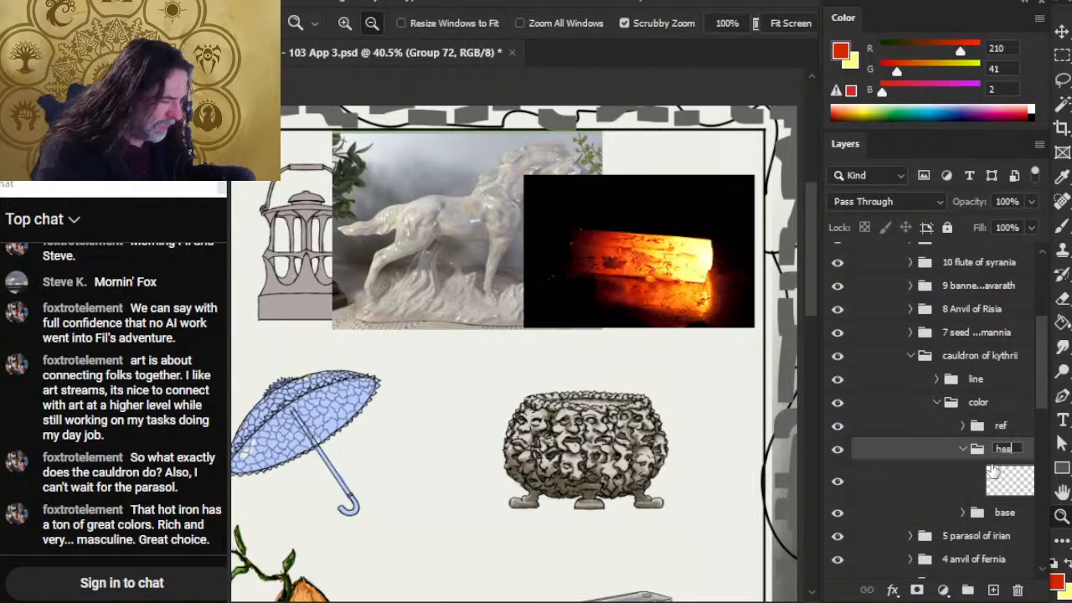
type("t")
key("Return")
- Sample a pale yellow from the hottest end of the glowing metal reference as the foreground colour
left_click_drag(673, 251, 772, 254)
left_click(724, 251, "alt")
left_click_drag(720, 424, 548, 445)
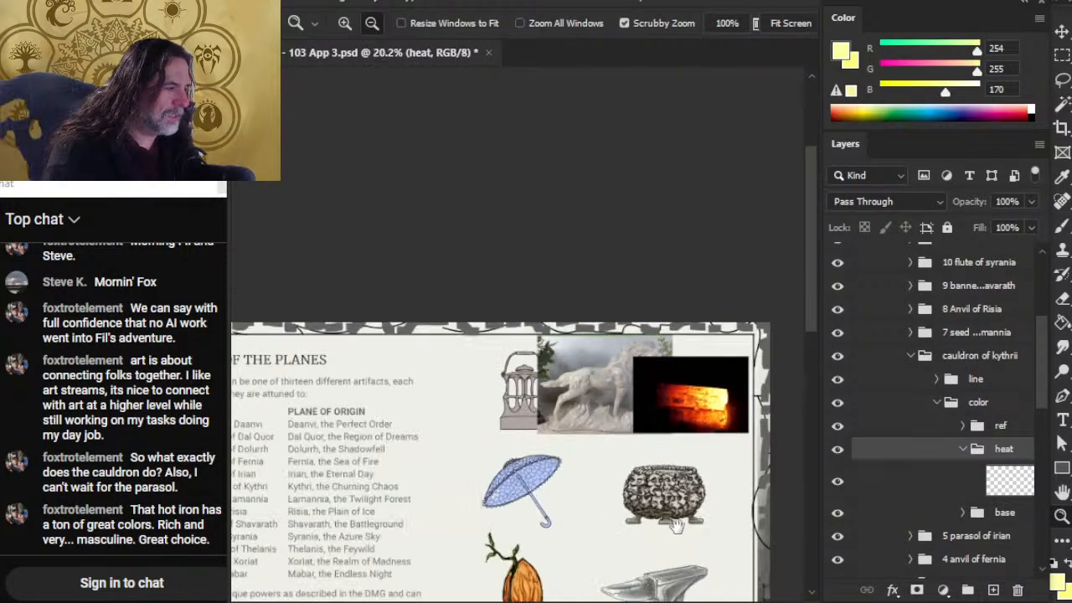
- Add a second empty layer above the existing one in the heat group, ready for the Brush
left_click_drag(674, 526, 655, 370)
left_click_drag(625, 282, 674, 303)
left_click_drag(679, 321, 607, 355)
key("b")
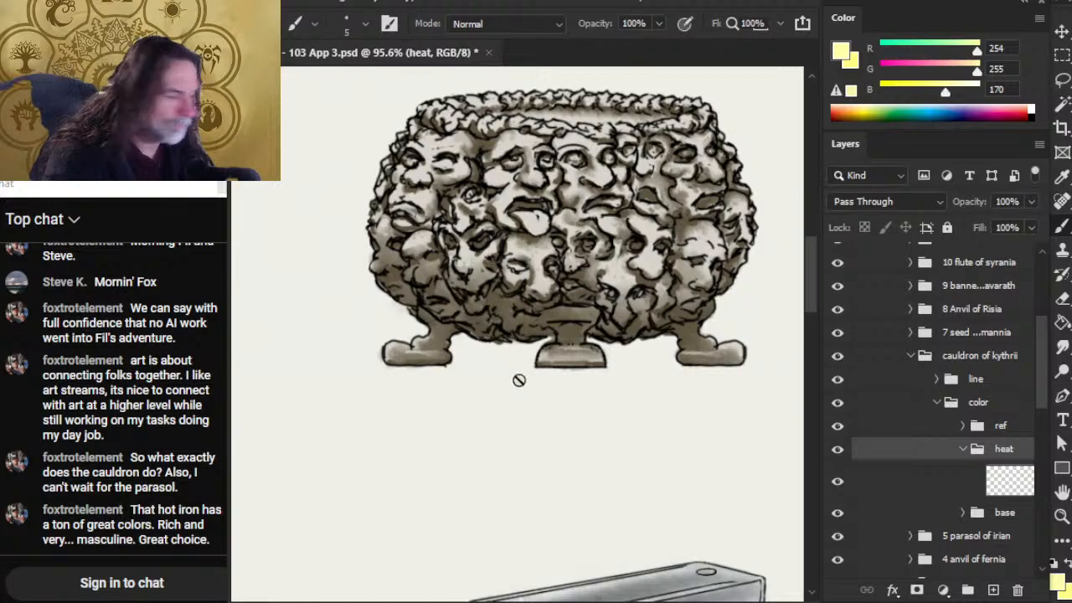
left_click(917, 478)
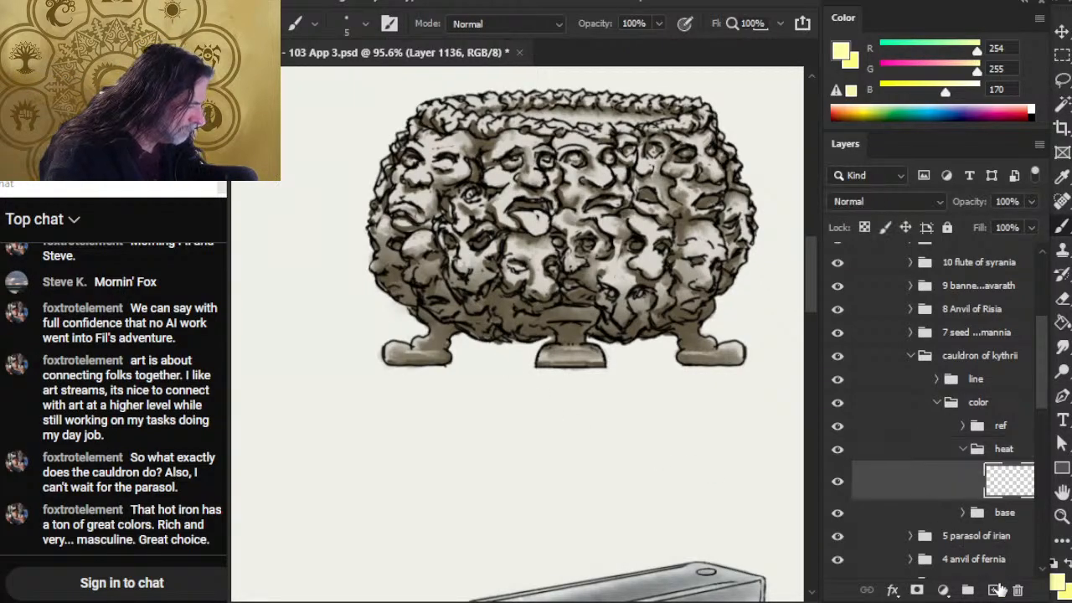
left_click(992, 590)
- Brush pale yellow patches along the cauldron's lower edge on both sides of the middle foot
left_click_drag(500, 331, 420, 292)
left_click_drag(489, 324, 490, 326)
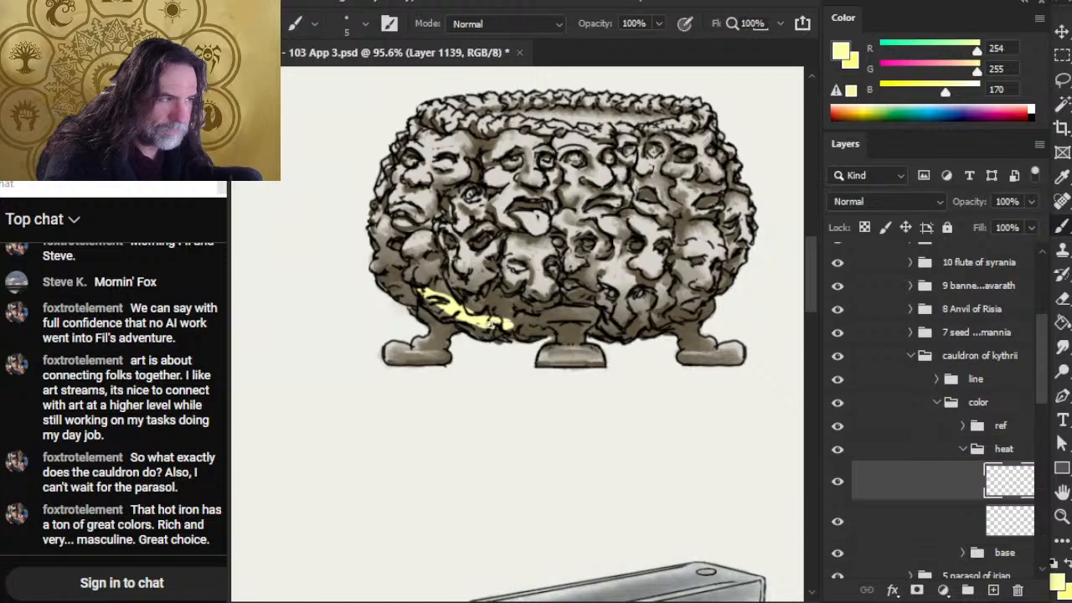
mouse_move(631, 329)
left_mouse_down()
mouse_move(611, 328)
mouse_move(697, 303)
left_mouse_up()
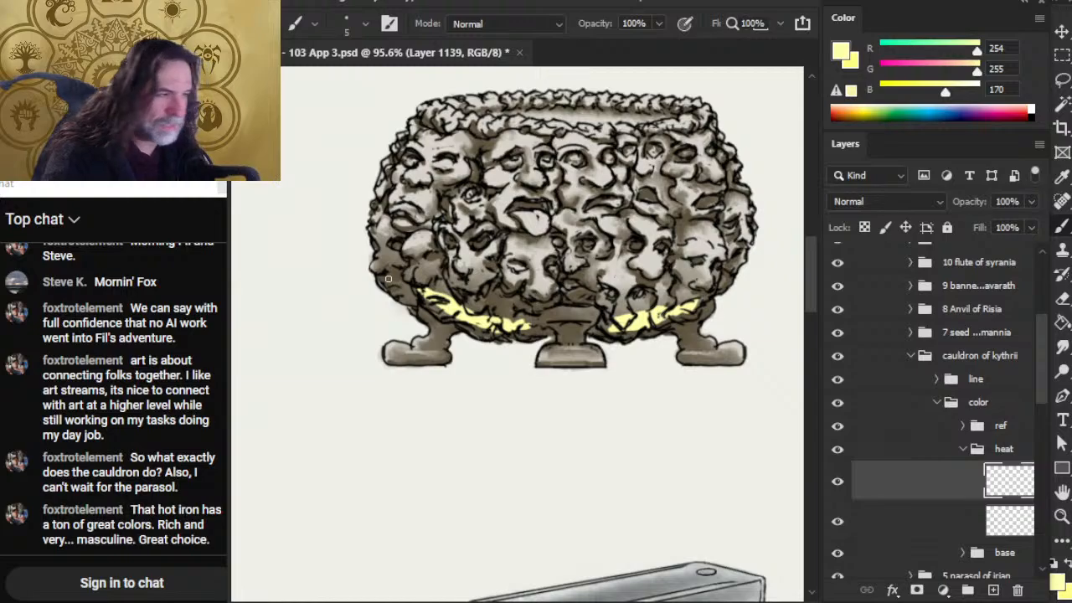
left_click_drag(419, 297, 397, 283)
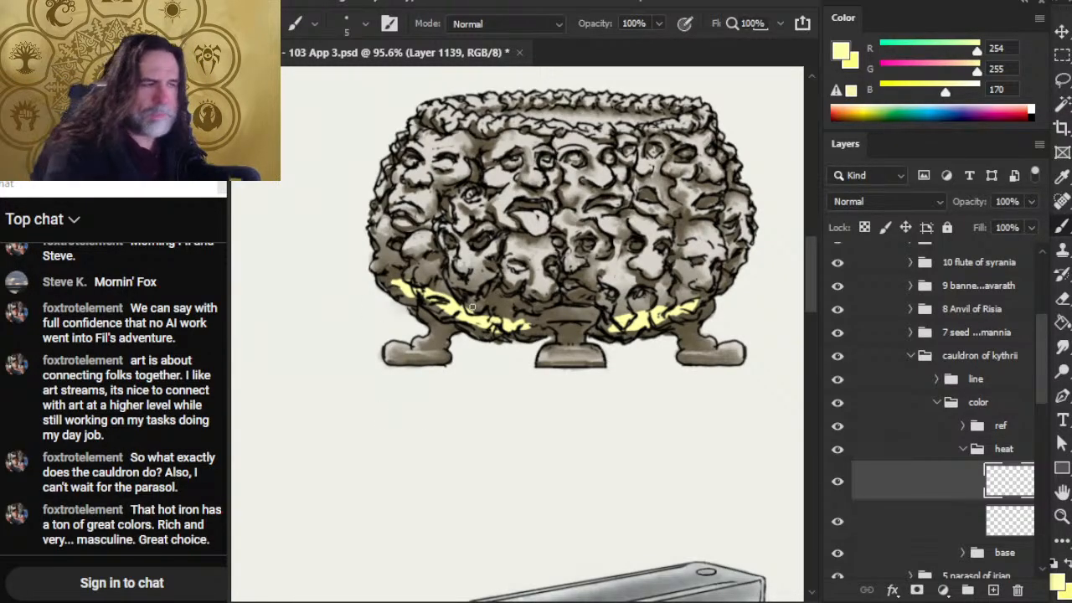
- Smudge the yellow patches along the cauldron's lower edge up into the shaded faces at 60% strength
key("s")
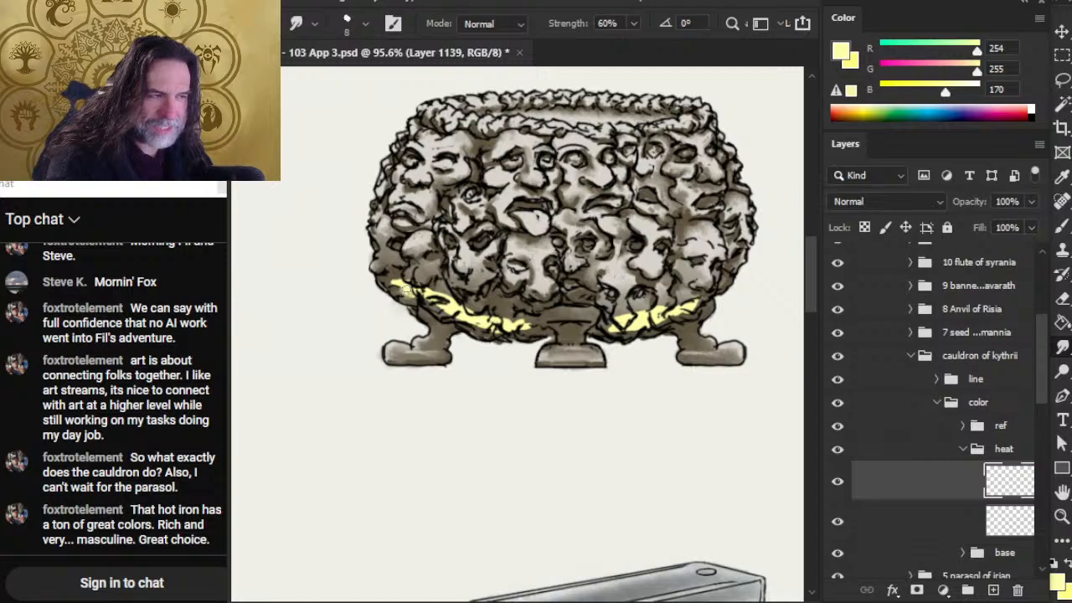
left_click_drag(407, 288, 393, 282)
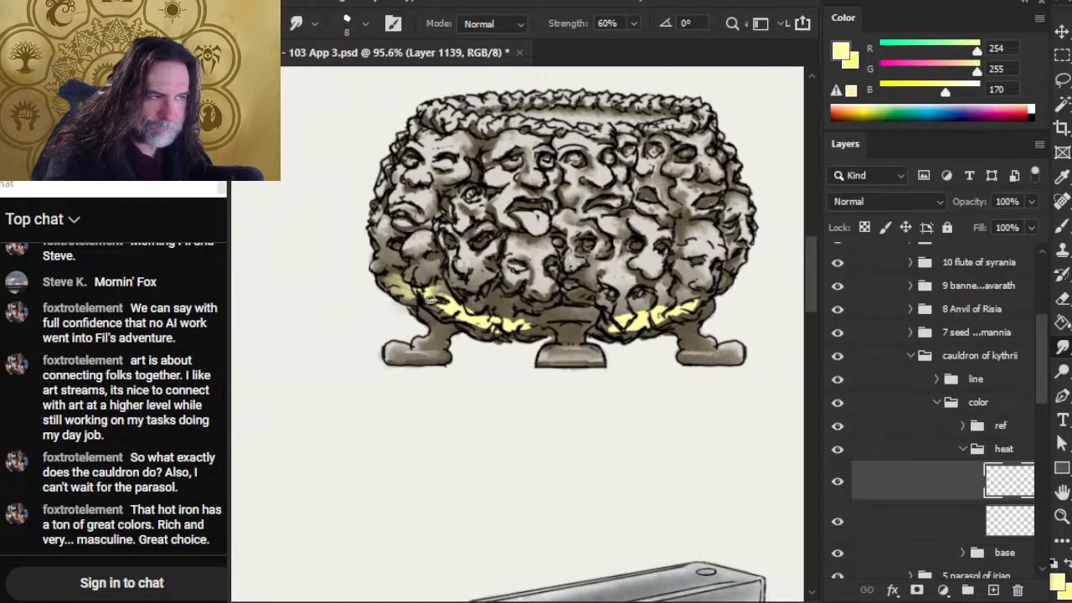
left_click_drag(440, 297, 422, 290)
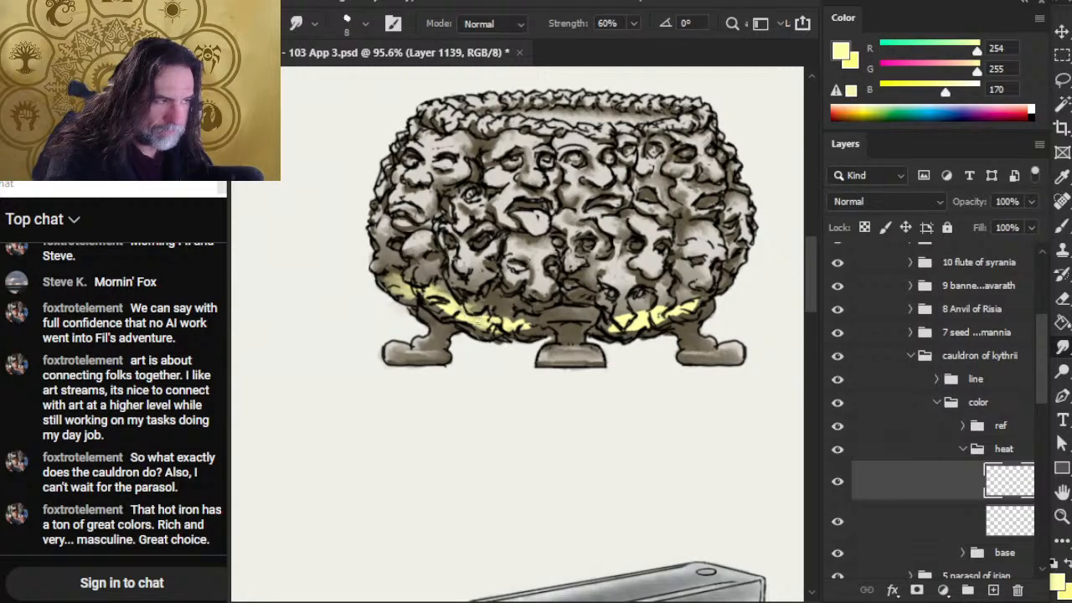
left_click_drag(493, 322, 498, 306)
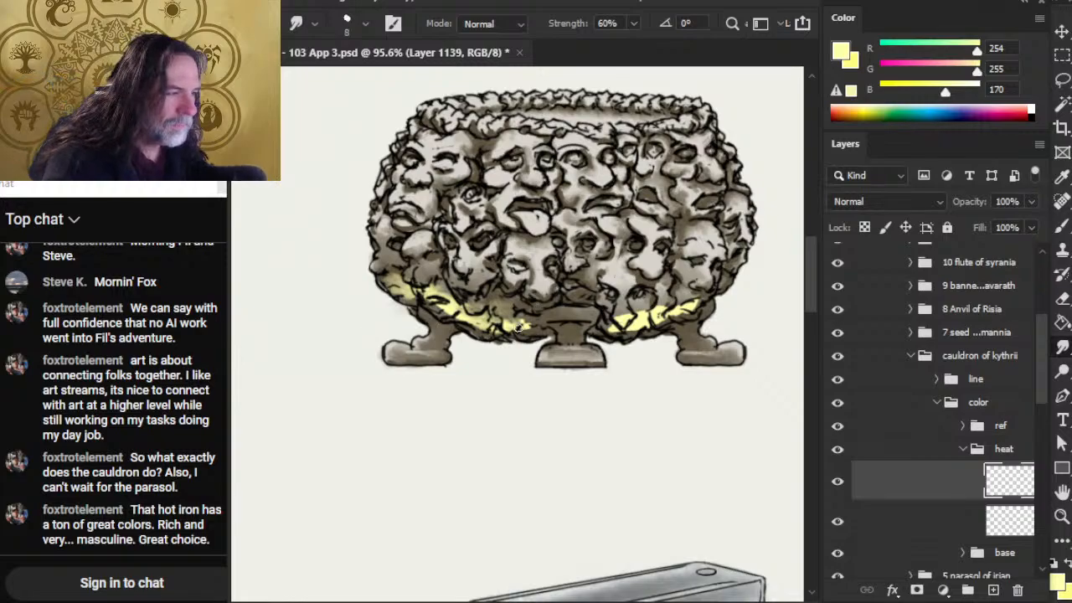
left_click_drag(507, 326, 517, 317)
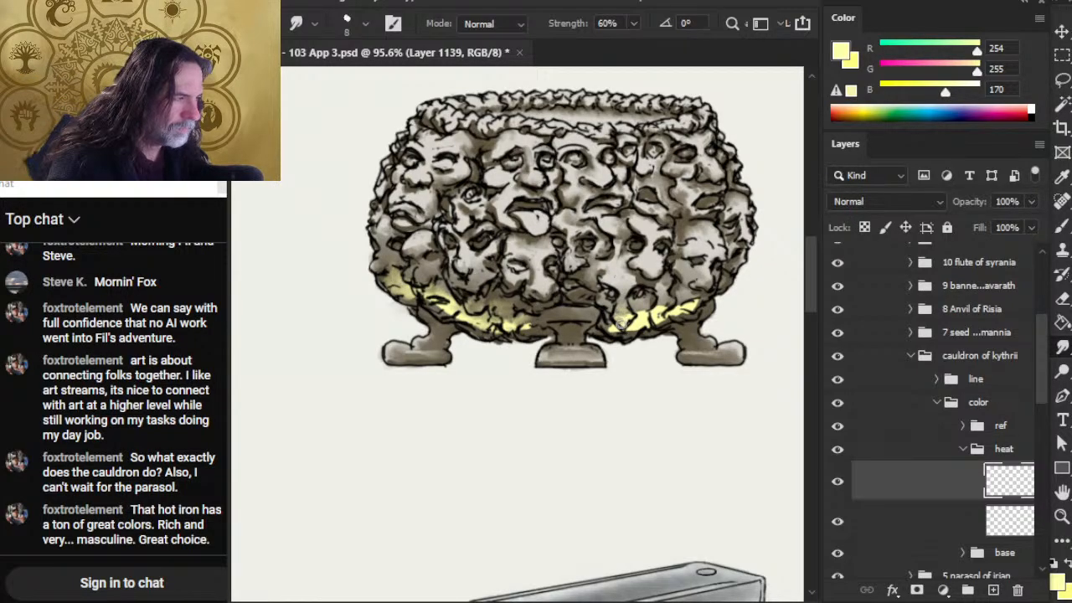
mouse_move(629, 320)
left_mouse_down()
mouse_move(659, 311)
mouse_move(622, 321)
left_mouse_up()
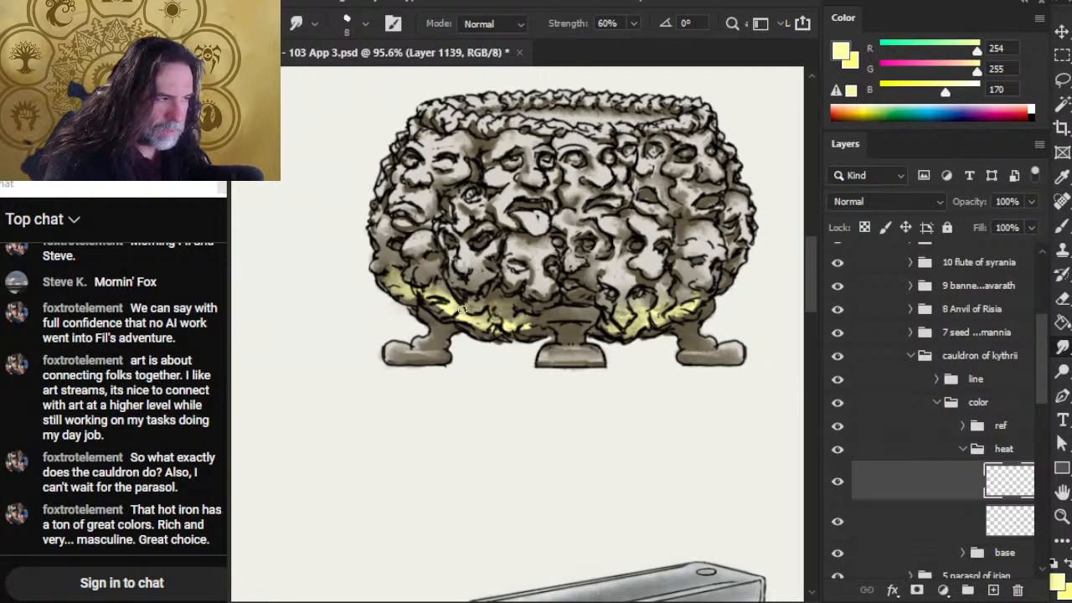
- Smudge the yellow glow along the cauldron's lower edge with a size 10 brush, and check it with the base group briefly hidden
key("bracketright")
key("bracketright")
mouse_move(493, 318)
left_mouse_down()
mouse_move(467, 315)
mouse_move(505, 328)
mouse_move(486, 328)
mouse_move(529, 326)
mouse_move(518, 321)
left_mouse_up()
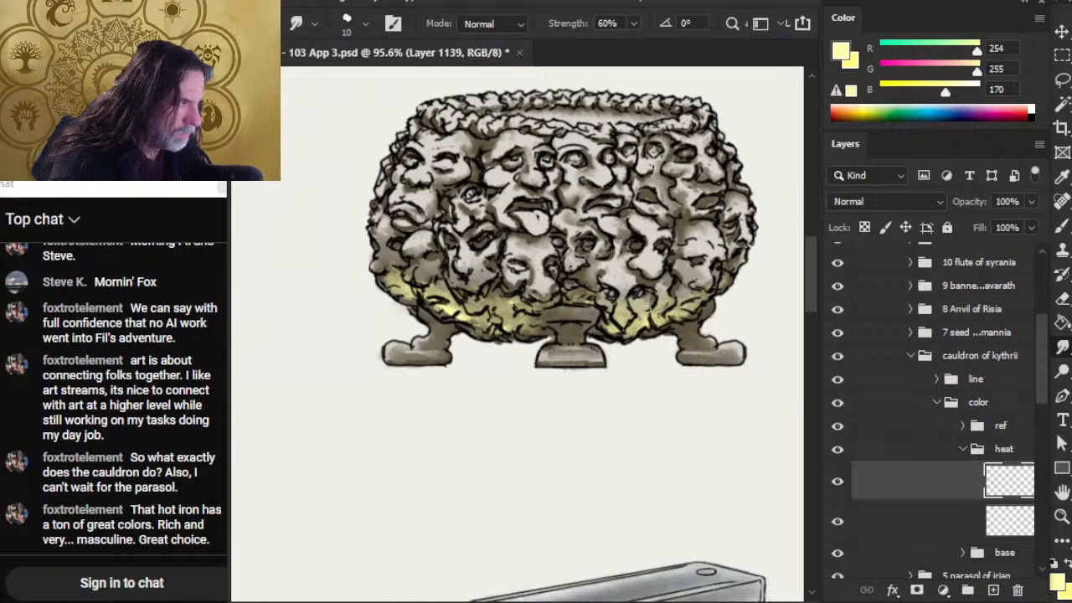
left_click(837, 552)
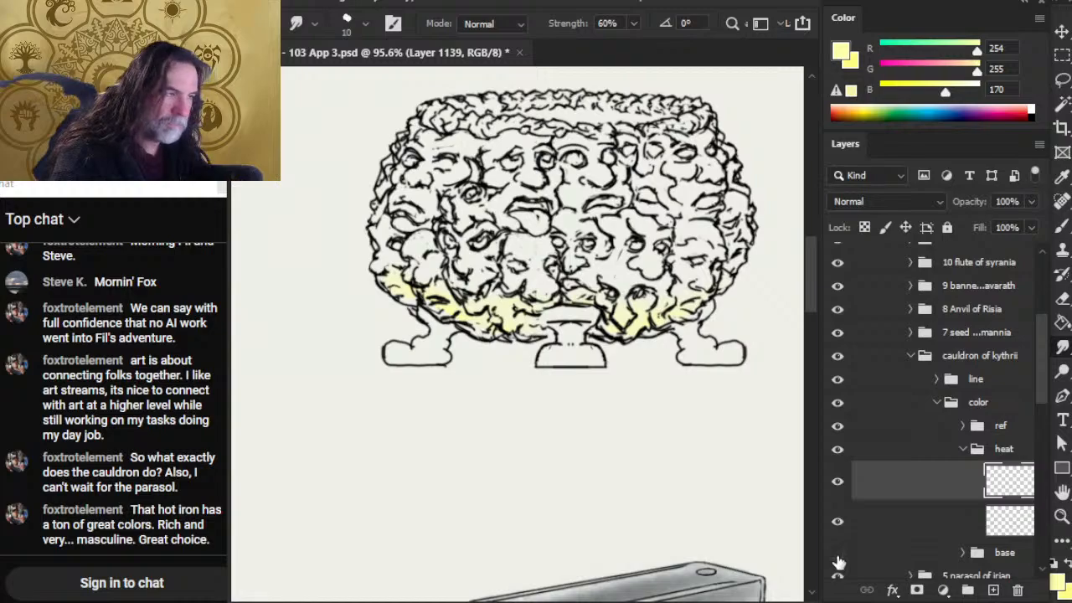
left_click(838, 554)
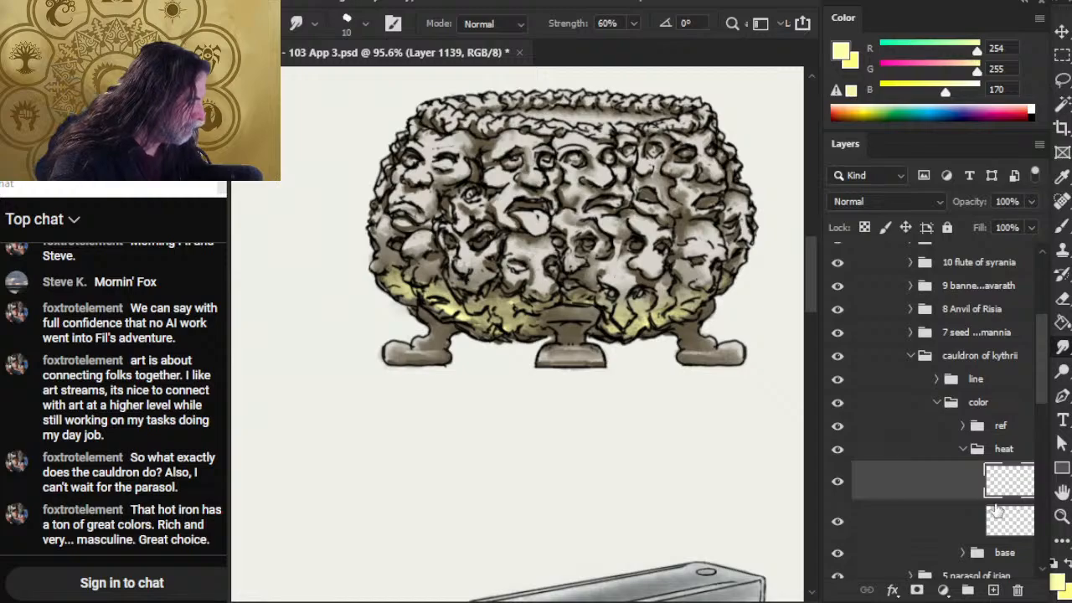
- Use Free Transform to find out which heat layer is empty, and move that layer above the yellow one
left_click(1004, 534)
key("l")
right_click(641, 427)
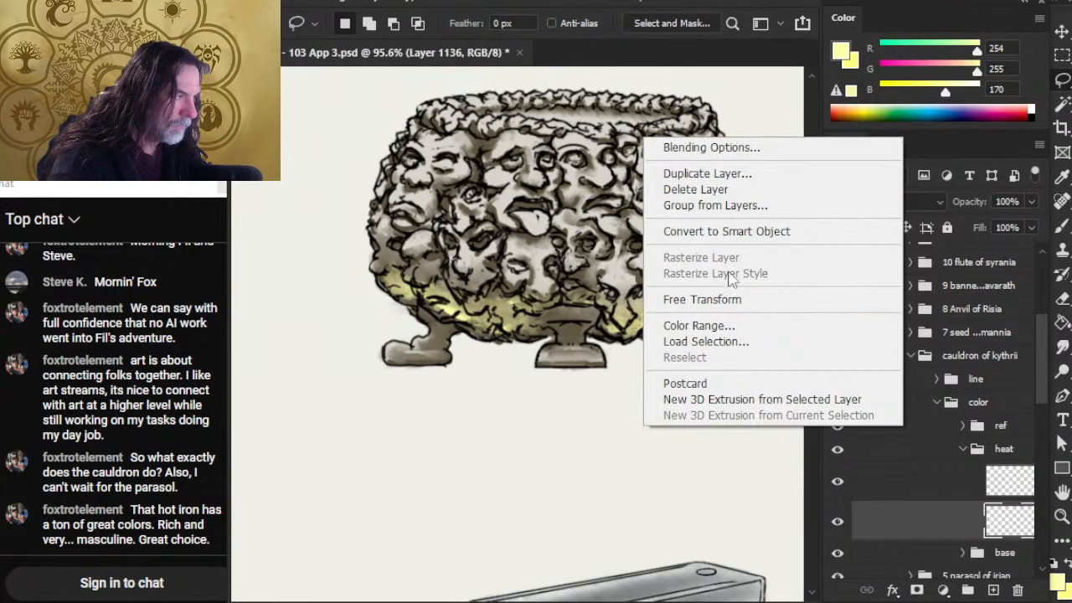
left_click(708, 300)
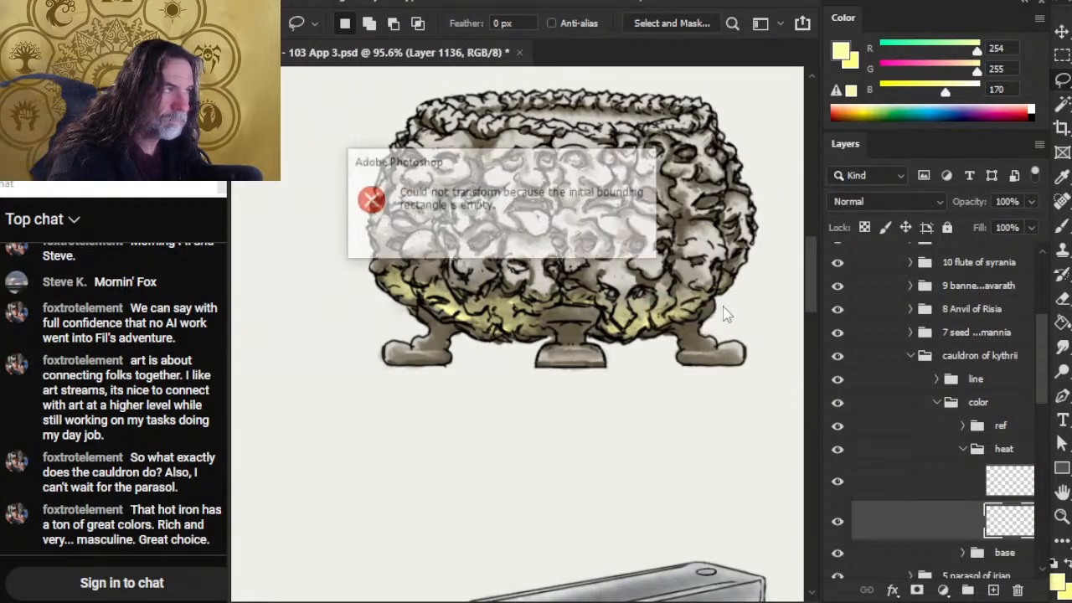
key("Return")
left_click(913, 486)
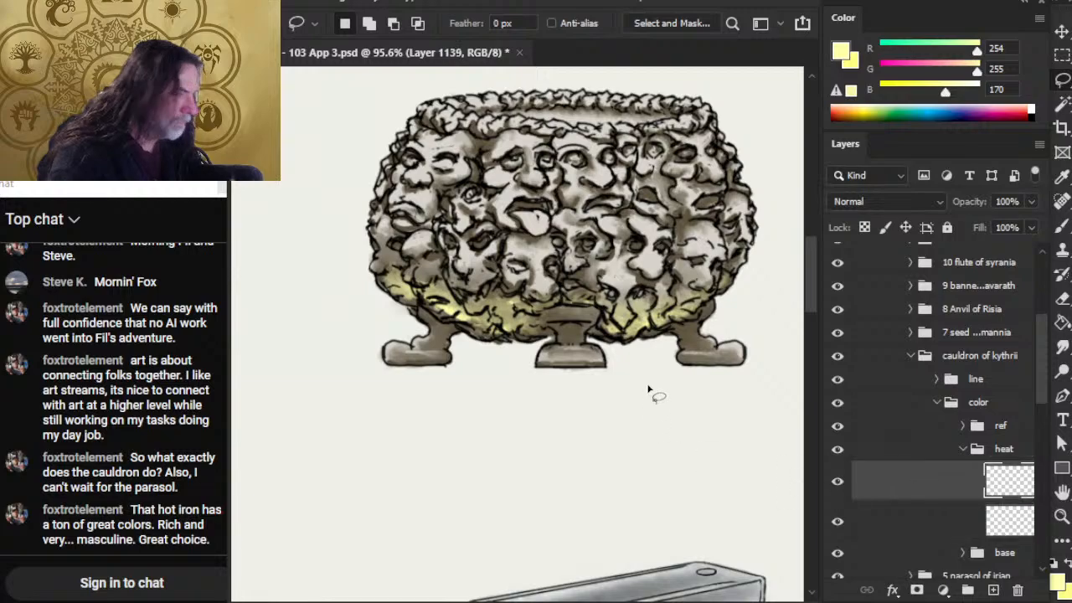
right_click(652, 394)
left_click(712, 255)
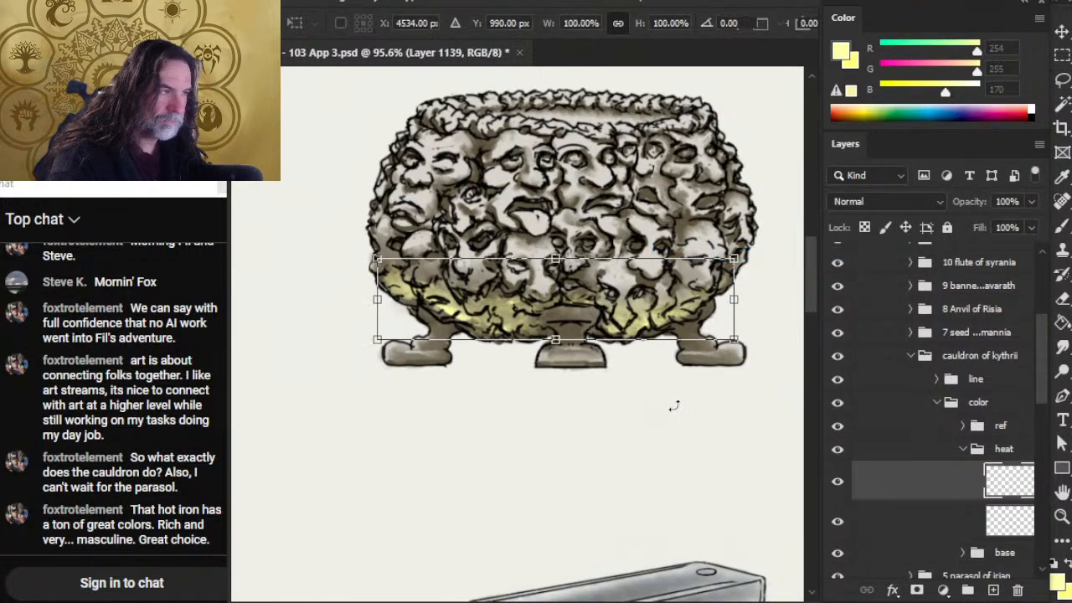
key("Escape")
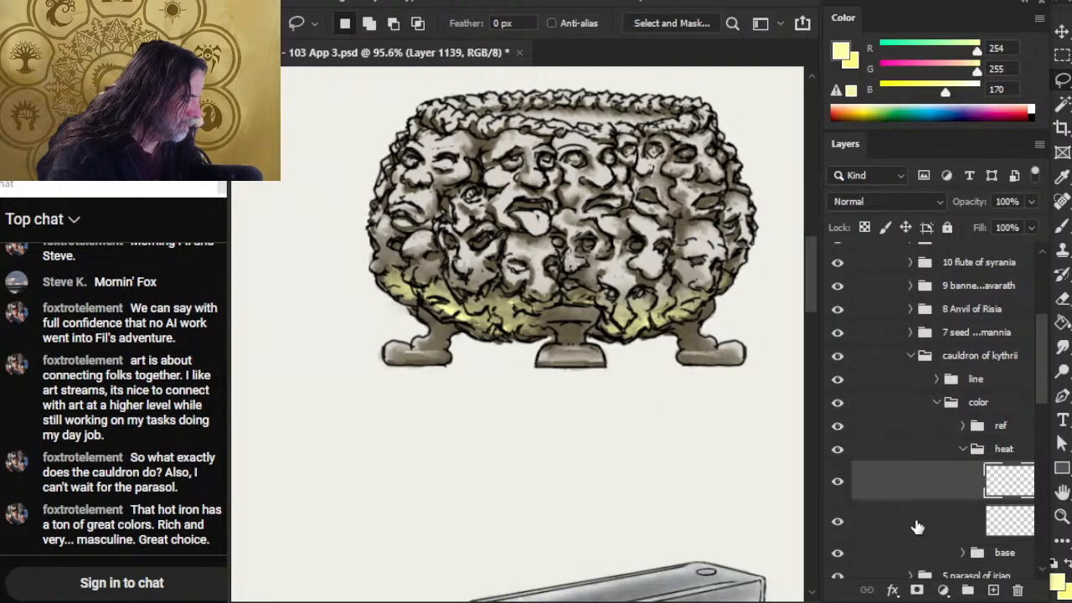
left_click_drag(915, 527, 925, 463)
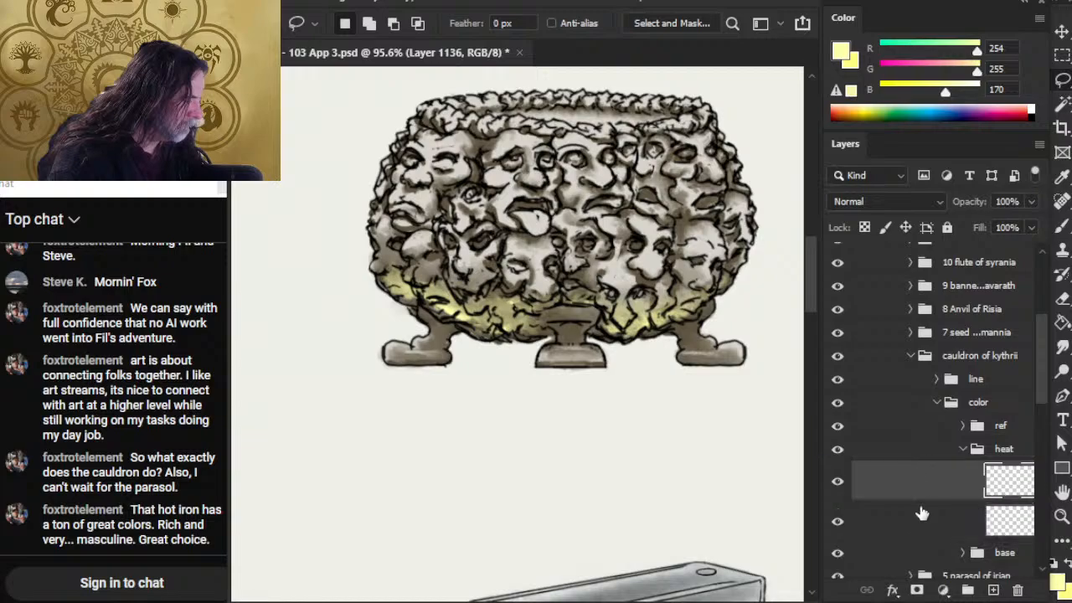
- Swap the foreground and background colours and bring the orange part of the glowing metal reference into close view for sampling
key("z")
key("x")
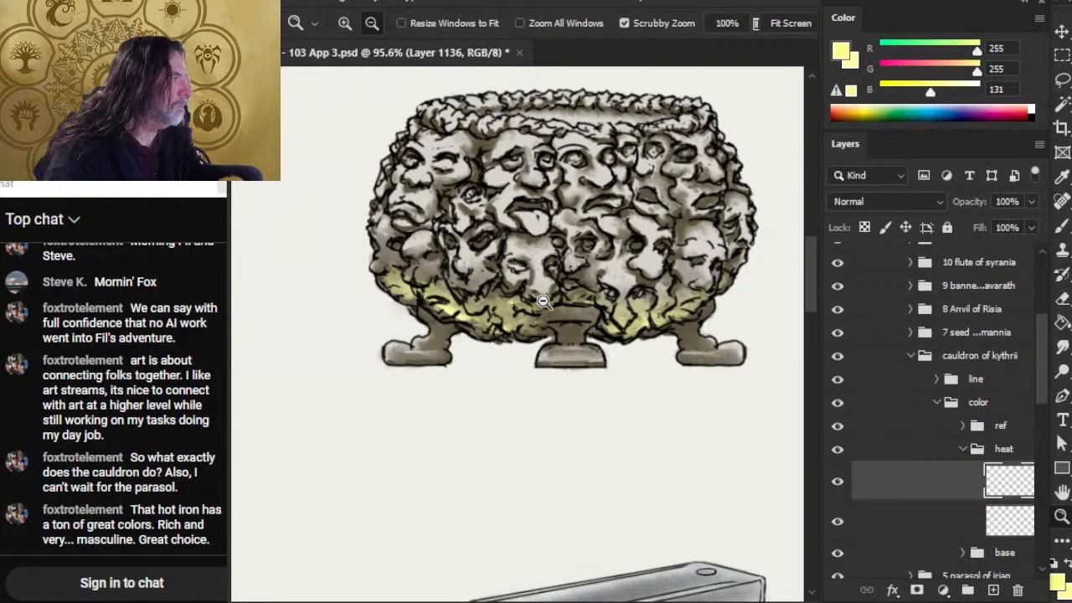
left_click_drag(605, 280, 590, 468)
left_click_drag(386, 351, 450, 335)
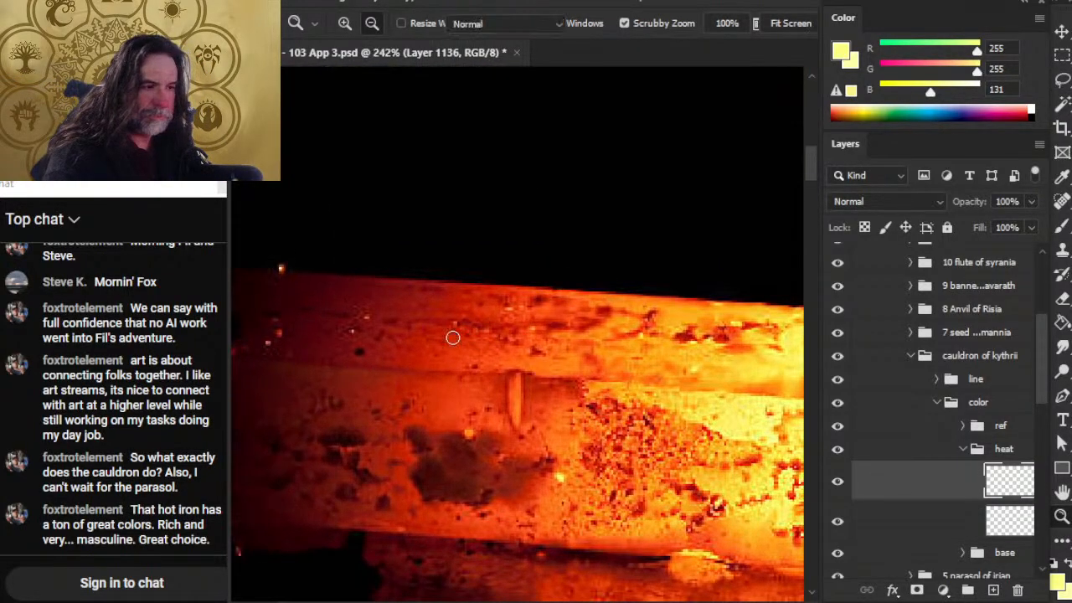
- Sample the orange-red (230, 53, 11) from the hot-iron reference and paint a thick band of it across the cauldron's middle
key("b")
left_click(452, 362, "alt")
key("z")
left_click_drag(545, 421, 447, 423)
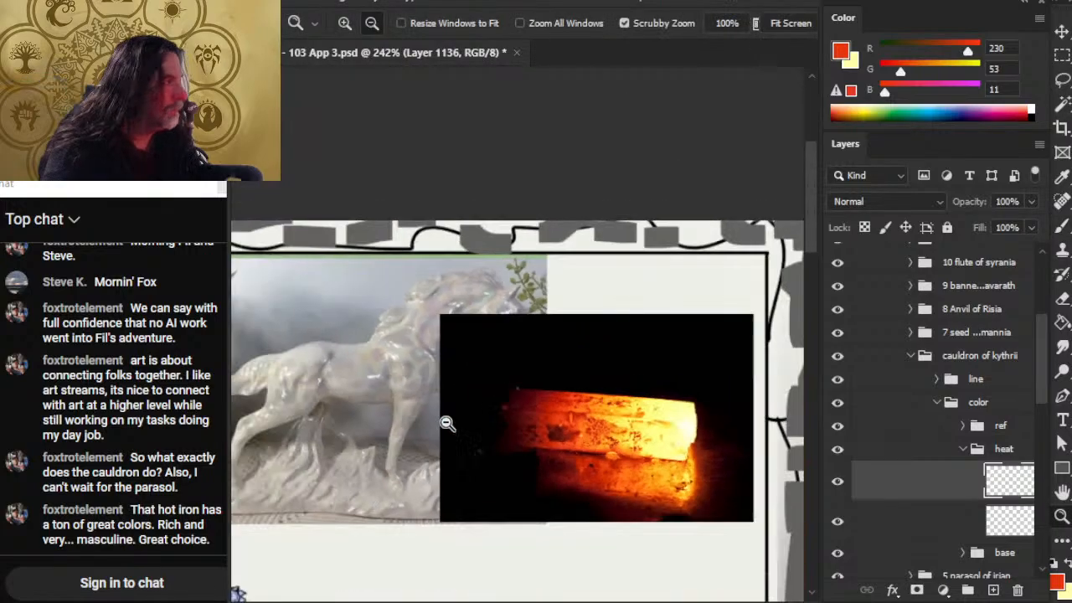
left_click_drag(517, 510, 567, 101)
left_click_drag(542, 255, 559, 256)
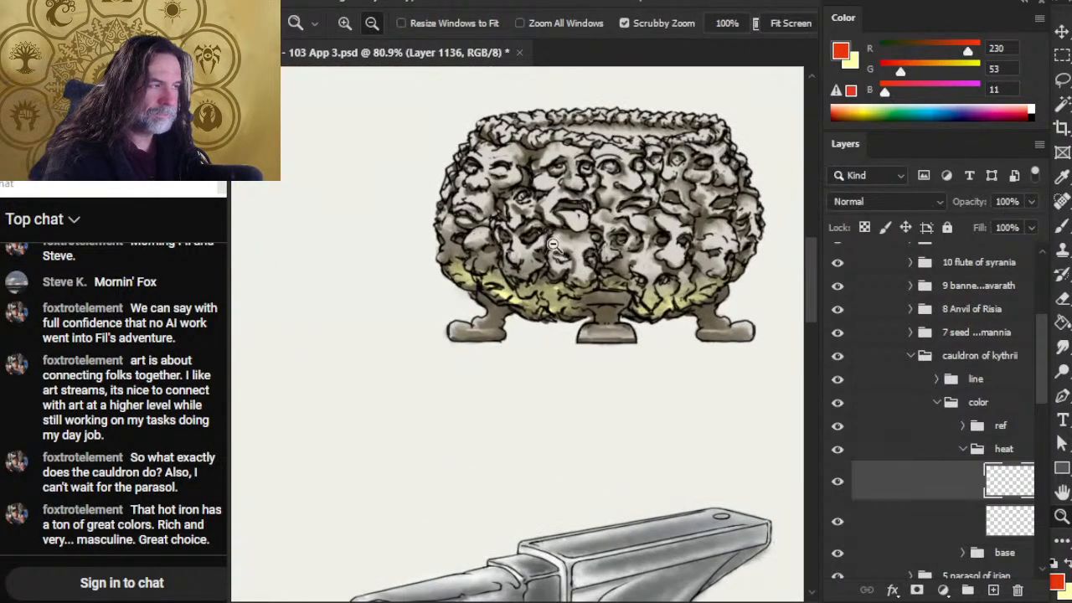
key("b")
key("bracketright")
mouse_move(471, 219)
left_mouse_down()
mouse_move(515, 227)
mouse_move(535, 245)
mouse_move(471, 215)
mouse_move(732, 216)
mouse_move(741, 239)
mouse_move(481, 243)
mouse_move(471, 214)
mouse_move(645, 252)
mouse_move(725, 241)
left_mouse_up()
- Smudge the red band's lower edge and its left end into the surrounding faces with a size 30 brush at 60% strength
key("r")
key("bracketright")
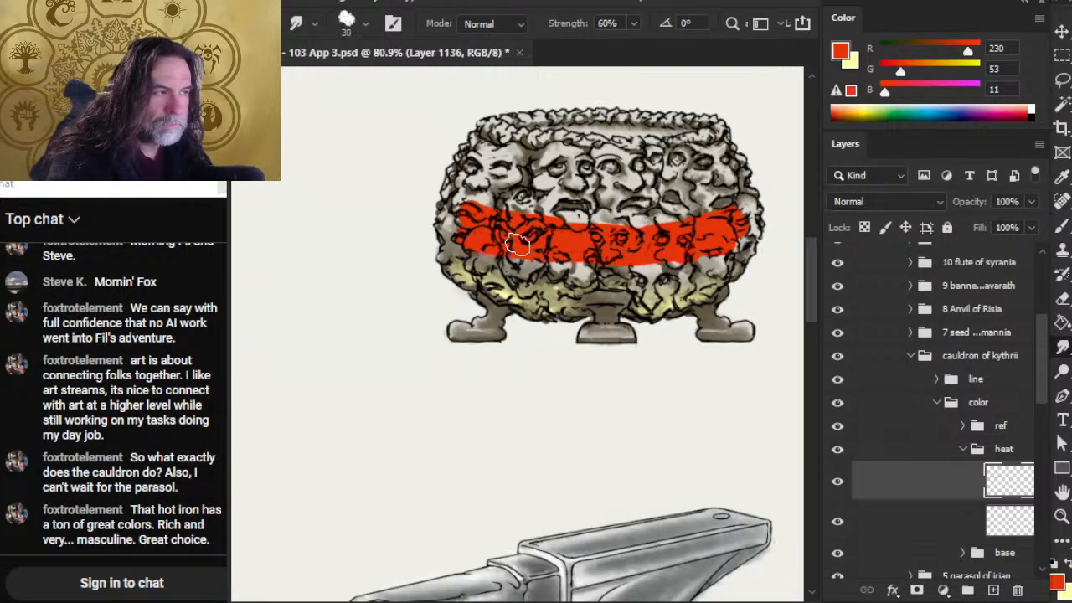
mouse_move(517, 243)
left_mouse_down()
mouse_move(515, 286)
mouse_move(502, 248)
mouse_move(524, 250)
mouse_move(497, 248)
left_mouse_up()
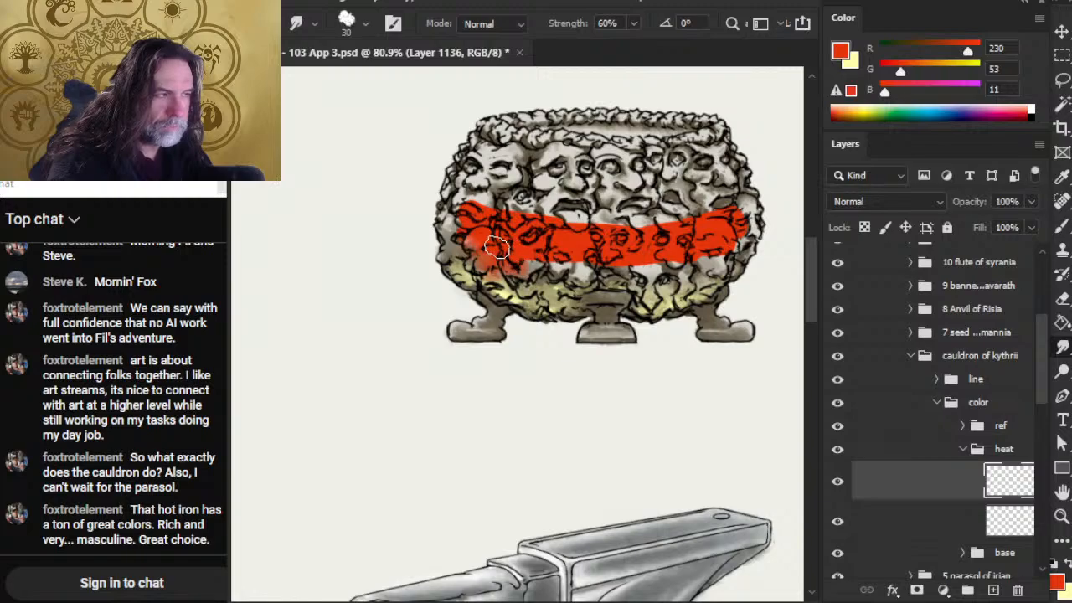
mouse_move(510, 283)
left_mouse_down()
mouse_move(496, 255)
mouse_move(451, 224)
left_mouse_up()
mouse_move(517, 258)
left_mouse_down()
mouse_move(546, 276)
mouse_move(584, 260)
mouse_move(532, 250)
mouse_move(536, 266)
mouse_move(489, 249)
mouse_move(467, 209)
mouse_move(485, 261)
mouse_move(494, 248)
mouse_move(480, 206)
mouse_move(507, 244)
mouse_move(480, 201)
left_mouse_up()
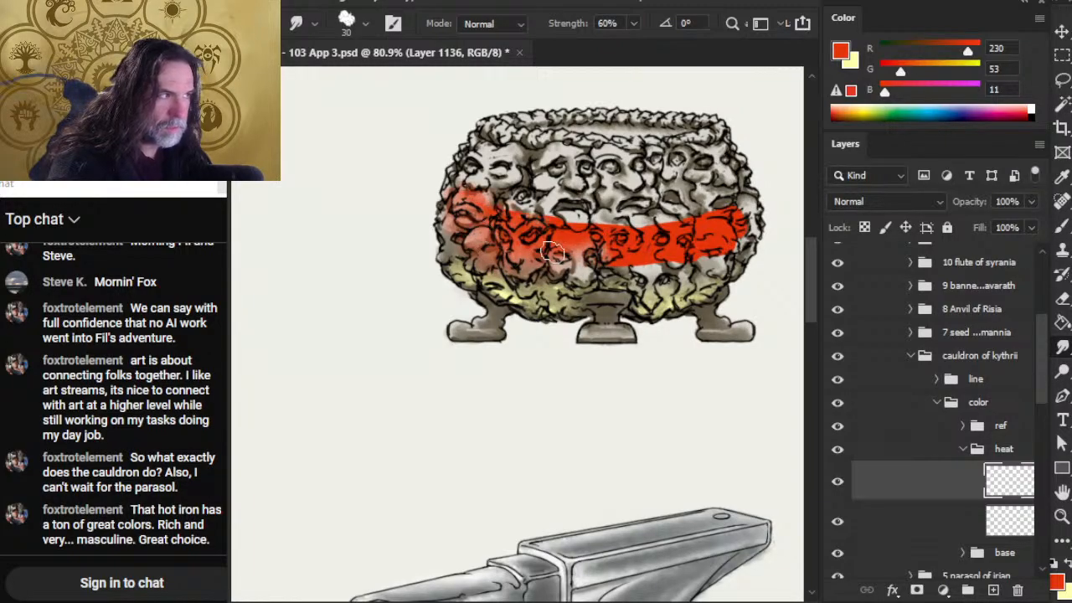
mouse_move(553, 251)
left_mouse_down()
mouse_move(563, 288)
mouse_move(646, 261)
mouse_move(592, 261)
mouse_move(670, 256)
mouse_move(641, 270)
mouse_move(635, 287)
left_mouse_up()
mouse_move(710, 246)
left_mouse_down()
mouse_move(675, 281)
mouse_move(721, 236)
mouse_move(730, 251)
mouse_move(747, 217)
mouse_move(727, 238)
left_mouse_up()
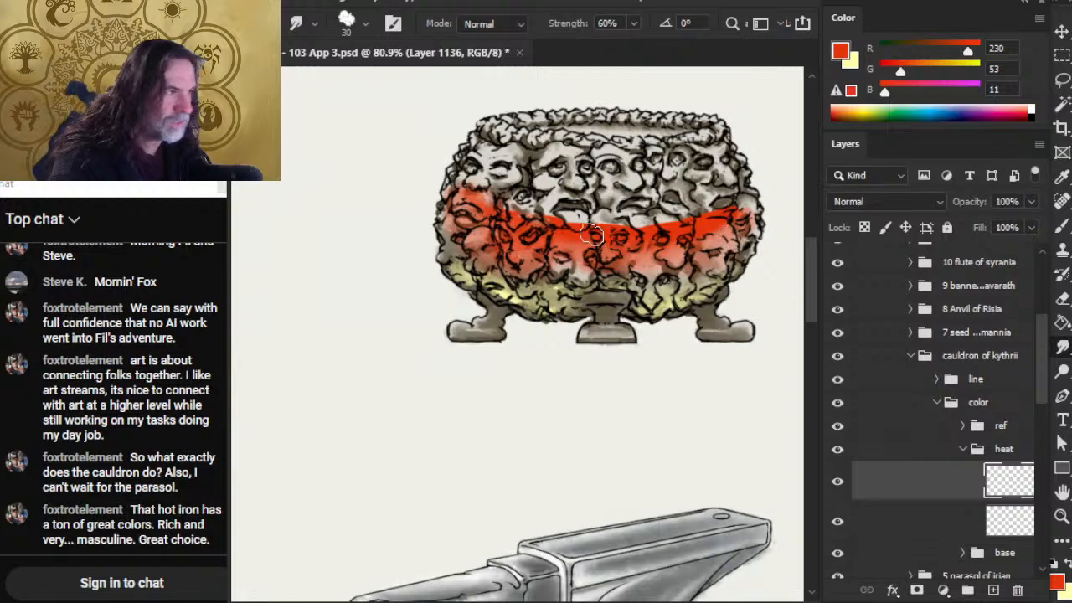
- Smudge the red band's upper edge upward so it fades into the cauldron's upper row of faces
mouse_move(626, 240)
left_mouse_down()
mouse_move(506, 206)
mouse_move(536, 218)
mouse_move(498, 233)
mouse_move(449, 209)
mouse_move(503, 215)
mouse_move(482, 216)
mouse_move(499, 232)
mouse_move(484, 227)
mouse_move(511, 243)
mouse_move(460, 251)
mouse_move(465, 221)
mouse_move(477, 221)
mouse_move(459, 233)
mouse_move(520, 286)
mouse_move(473, 274)
mouse_move(484, 245)
mouse_move(483, 273)
mouse_move(558, 288)
mouse_move(626, 236)
mouse_move(574, 240)
mouse_move(563, 224)
mouse_move(660, 246)
mouse_move(646, 245)
mouse_move(716, 231)
mouse_move(691, 231)
mouse_move(660, 287)
mouse_move(703, 200)
mouse_move(727, 220)
left_mouse_up()
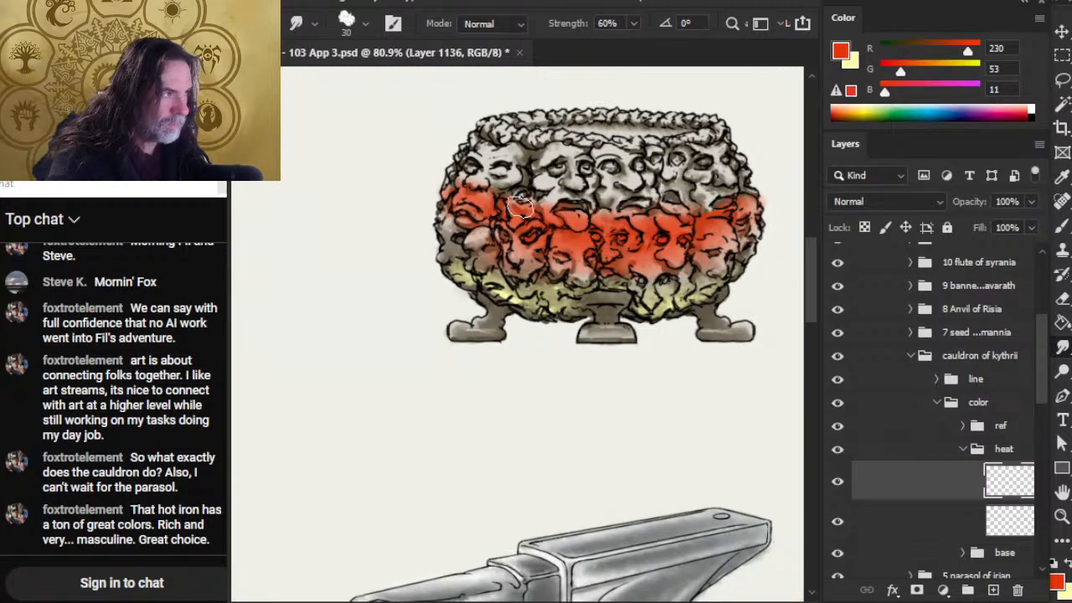
mouse_move(520, 206)
left_mouse_down()
mouse_move(580, 236)
mouse_move(578, 222)
mouse_move(526, 210)
mouse_move(569, 226)
left_mouse_up()
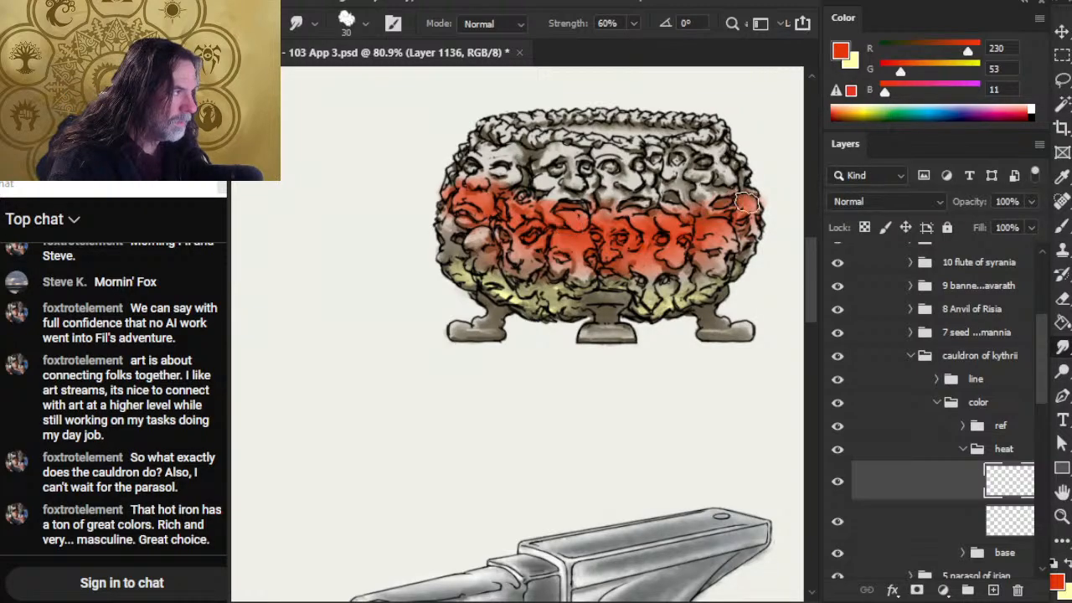
left_click_drag(718, 223, 694, 225)
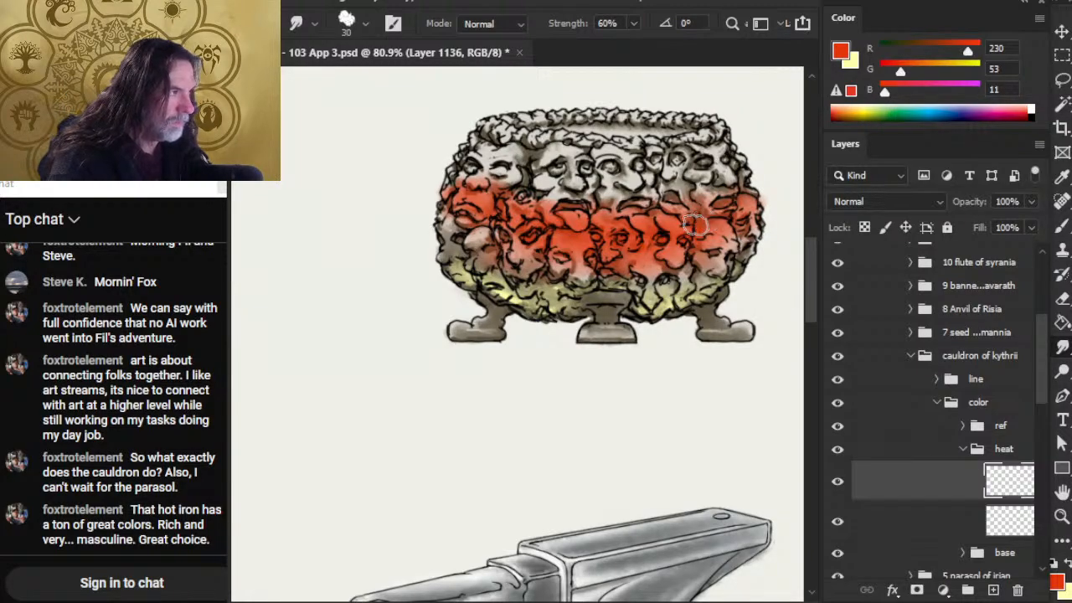
mouse_move(591, 221)
left_mouse_down()
mouse_move(568, 222)
mouse_move(465, 176)
mouse_move(505, 172)
mouse_move(517, 186)
mouse_move(478, 174)
mouse_move(489, 188)
left_mouse_up()
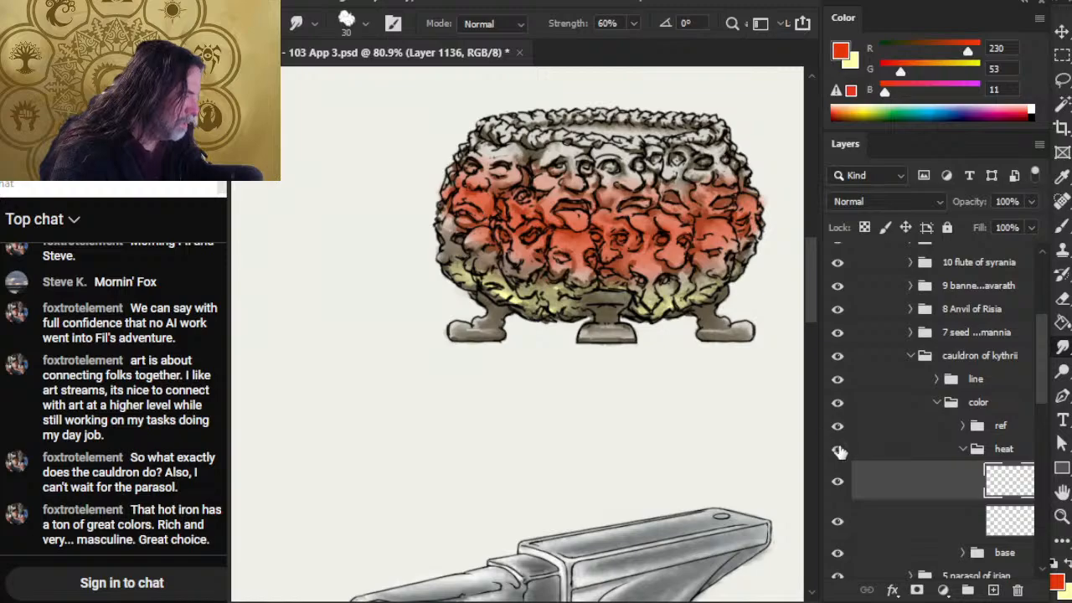
- Hide the line and base groups and smooth the isolated red band with the Smudge tool at 30% strength
left_click(837, 379)
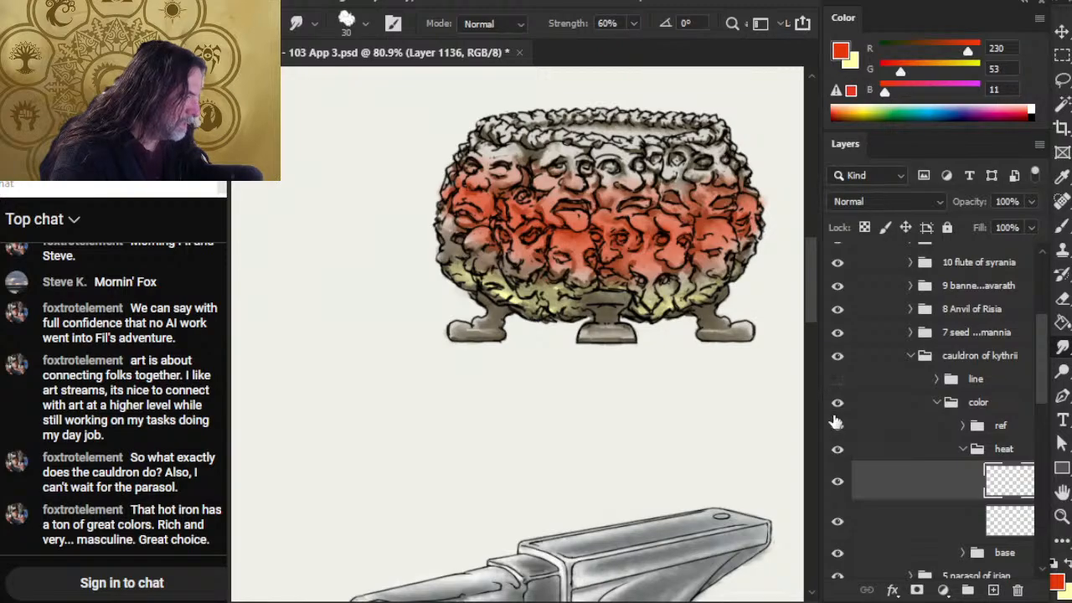
left_click(837, 552)
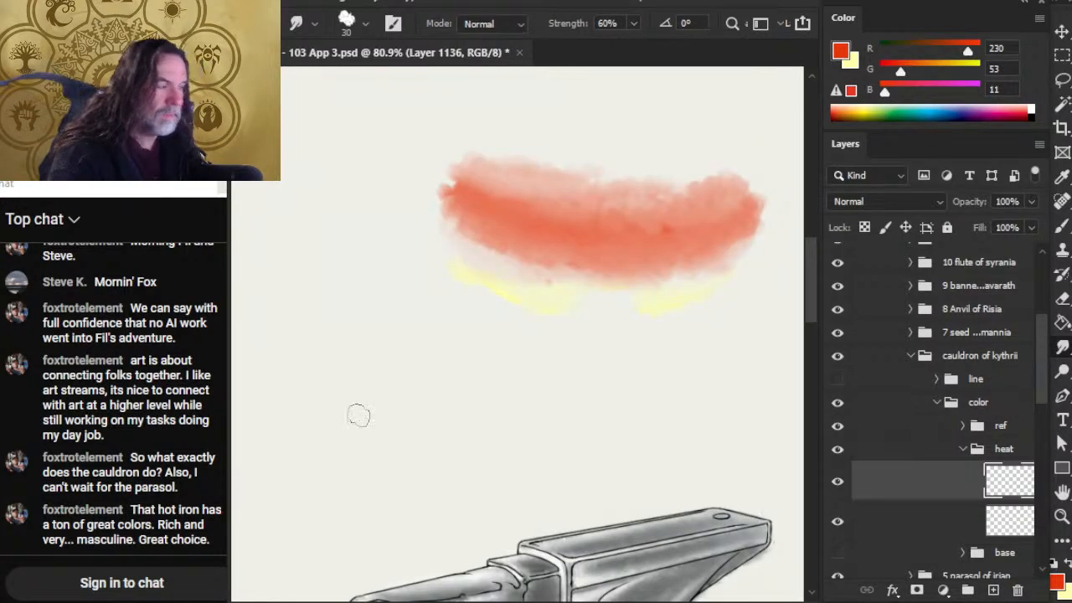
key("bracketleft")
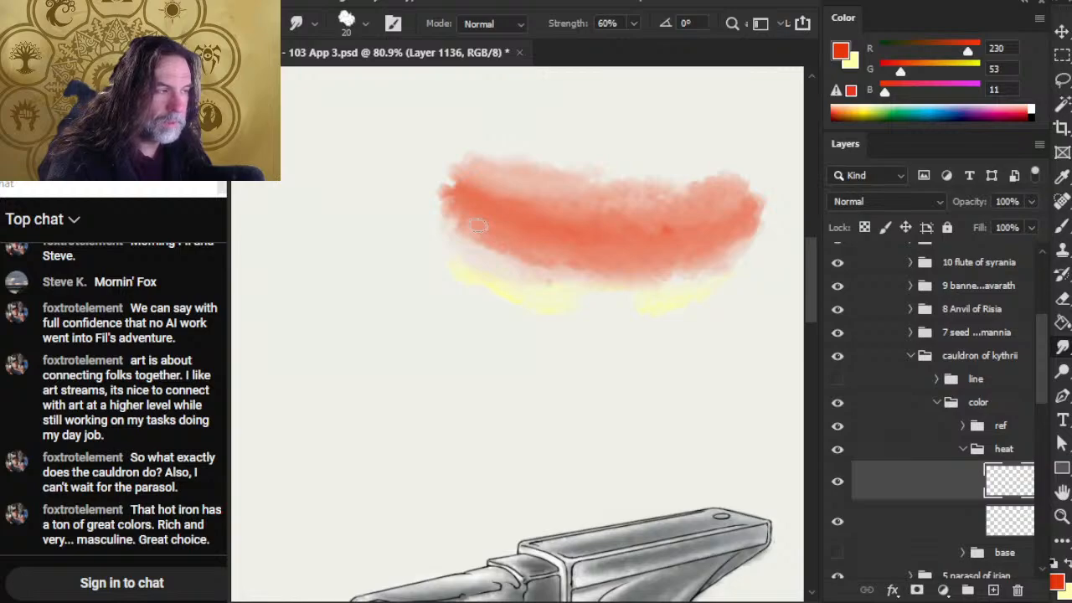
key("bracketright")
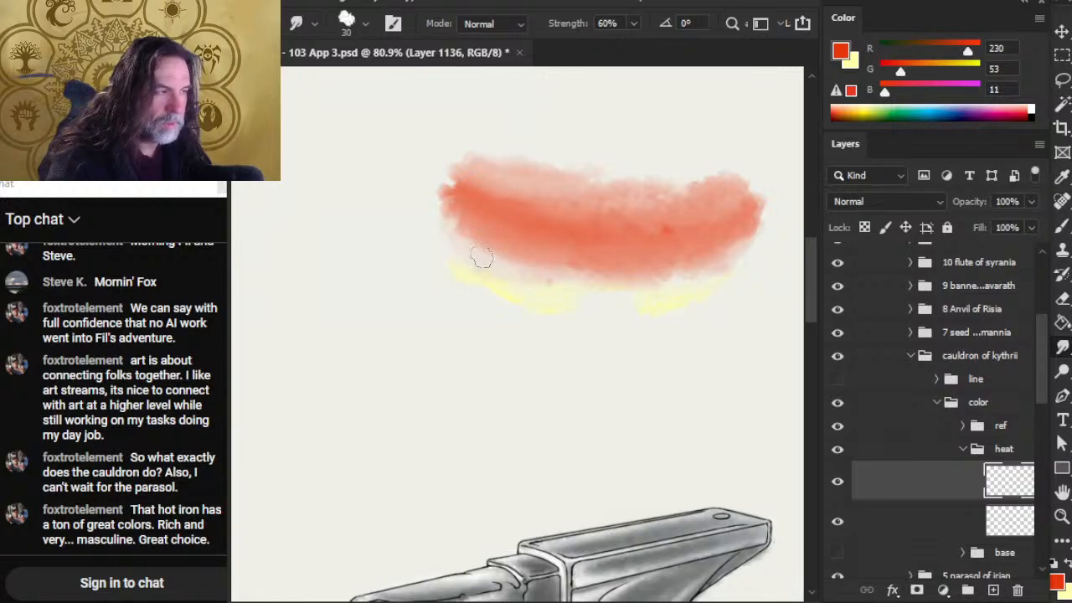
key("3")
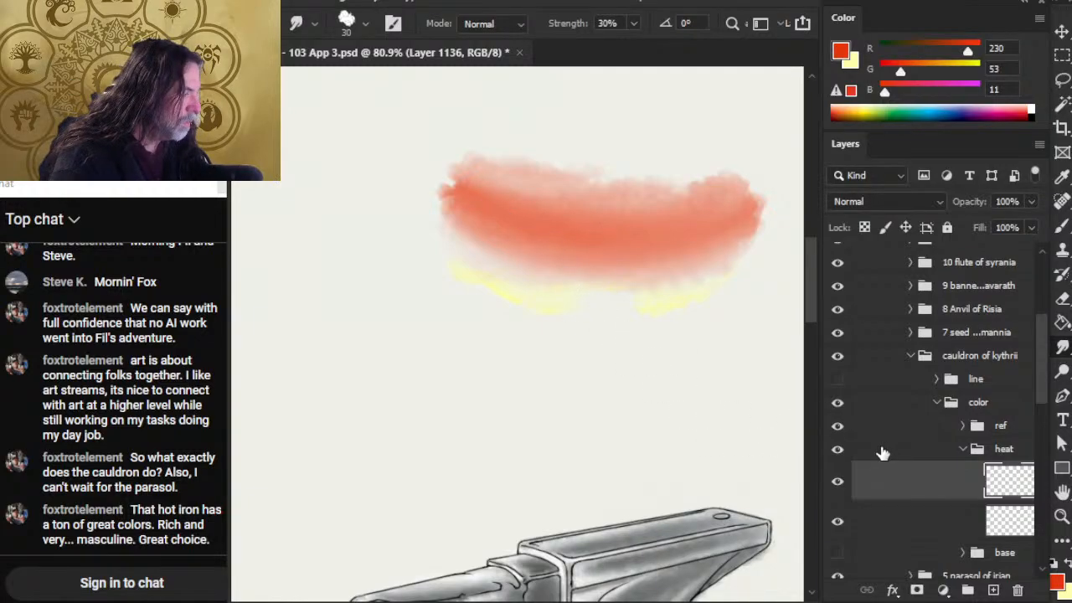
- Show the line and base groups again and reduce the Smudge brush to size 20
left_click(837, 379)
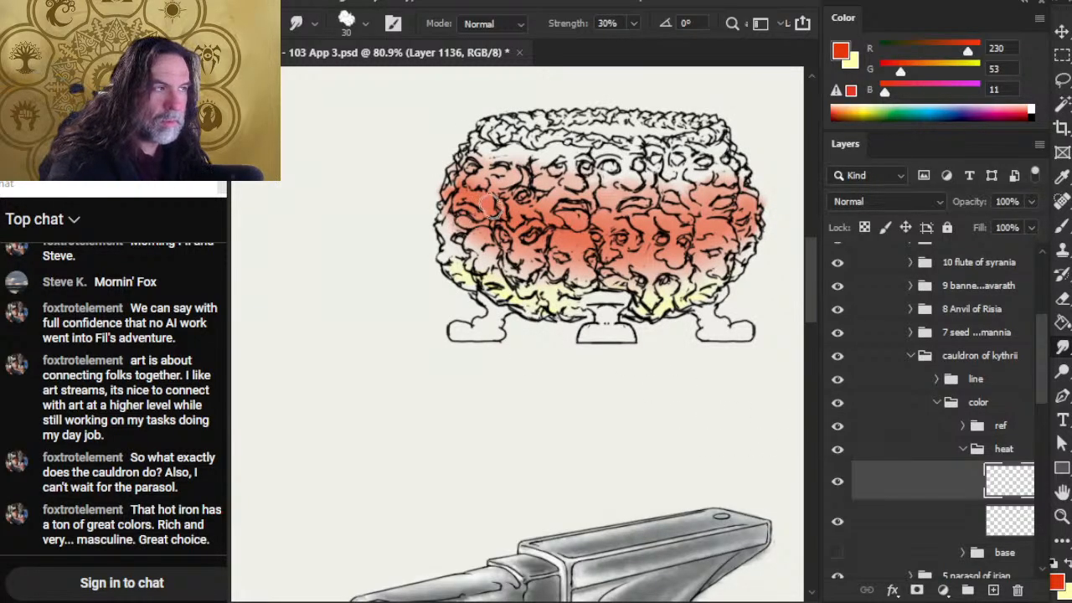
key("bracketleft")
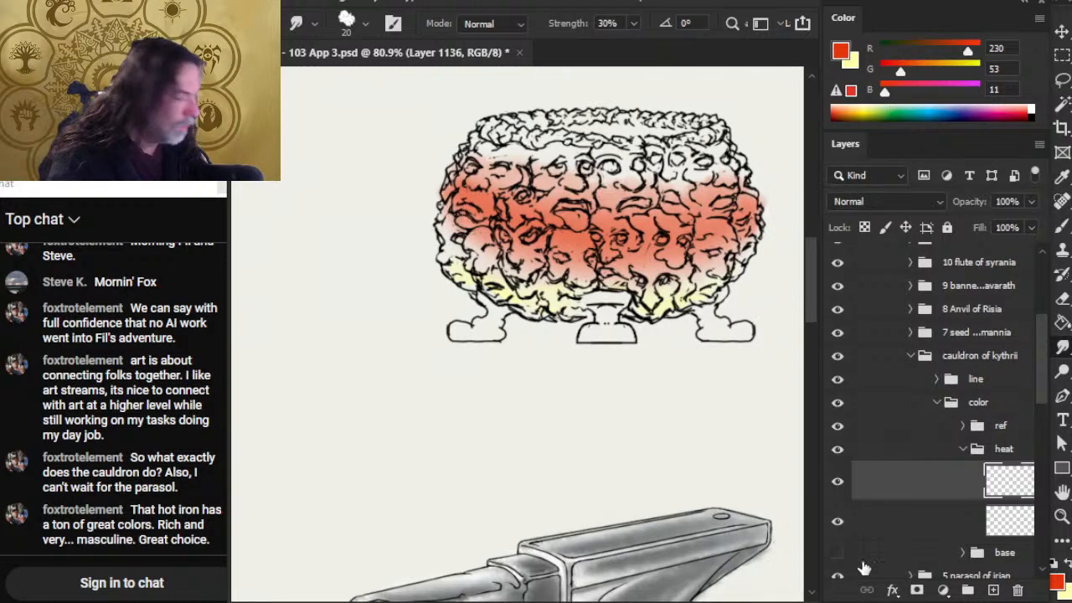
left_click(837, 553)
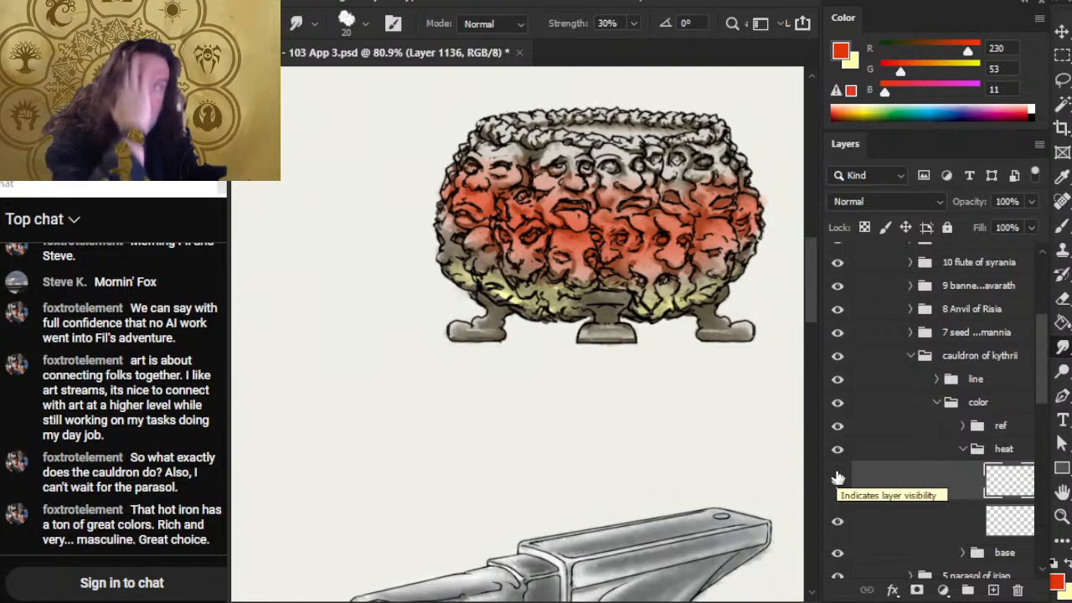
left_click(837, 477)
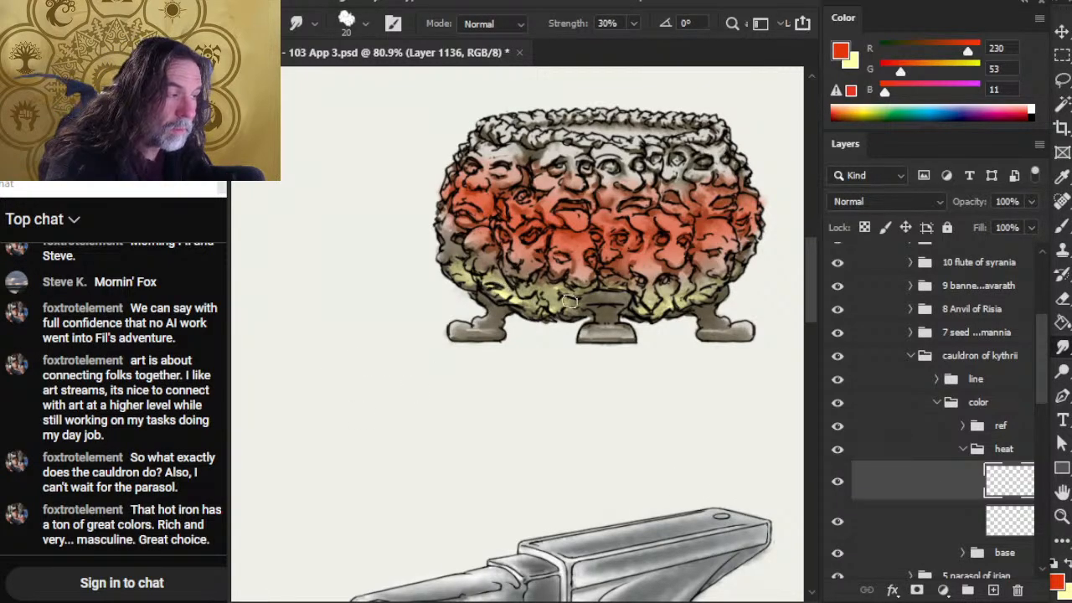
- Paint pale yellow (254, 255, 170) along the cauldron's lower left side and smudge its edges
key("x")
key("b")
key("bracketleft")
key("bracketleft")
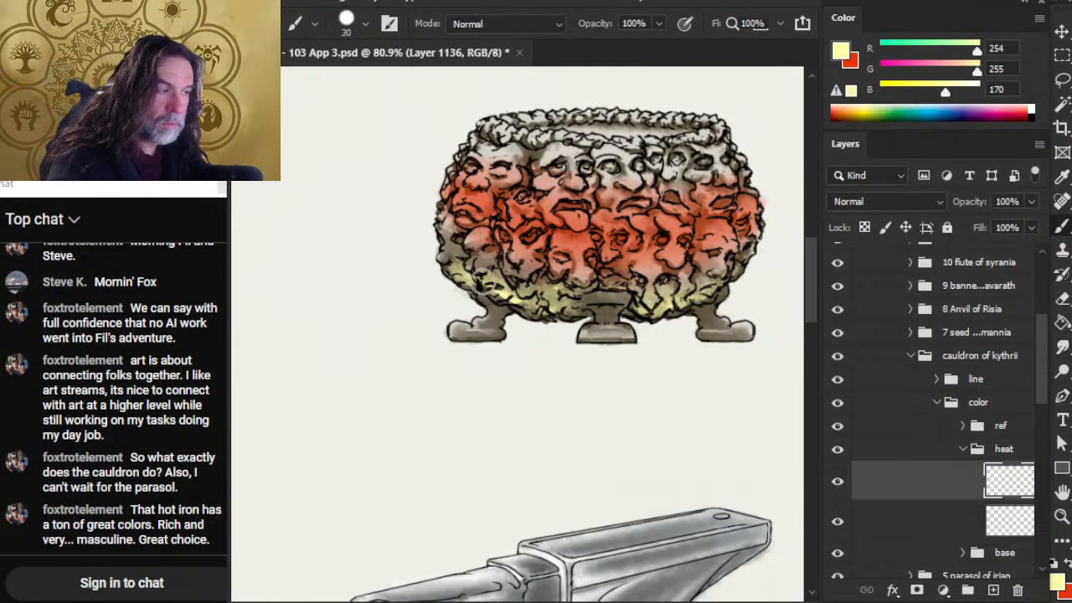
left_click_drag(455, 262, 536, 297)
key("r")
left_click_drag(479, 263, 449, 246)
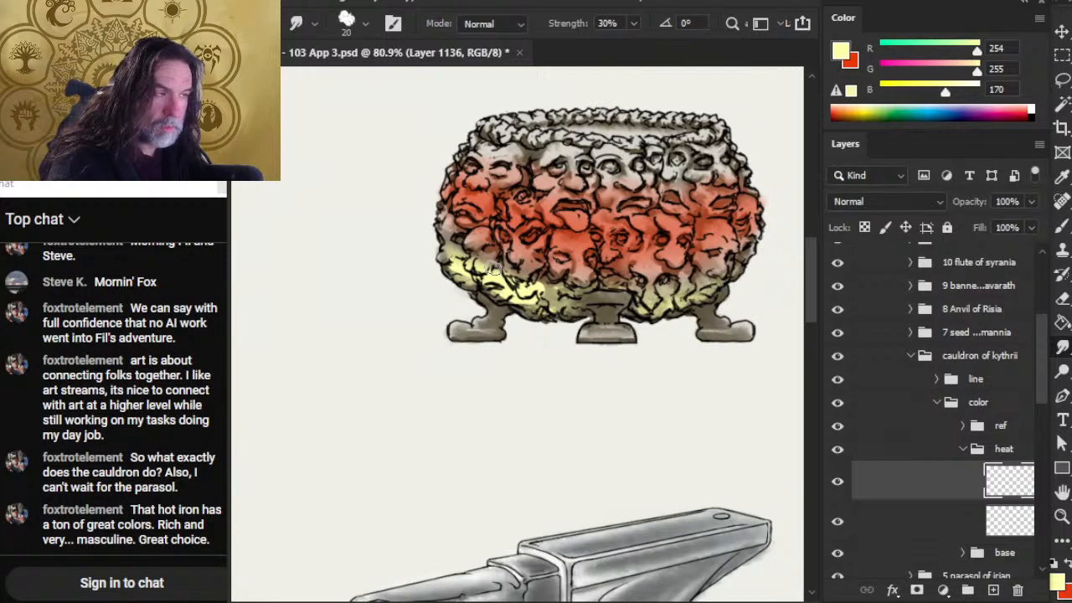
mouse_move(494, 268)
left_mouse_down()
mouse_move(473, 268)
mouse_move(455, 249)
mouse_move(499, 252)
mouse_move(494, 269)
mouse_move(475, 270)
mouse_move(494, 270)
left_mouse_up()
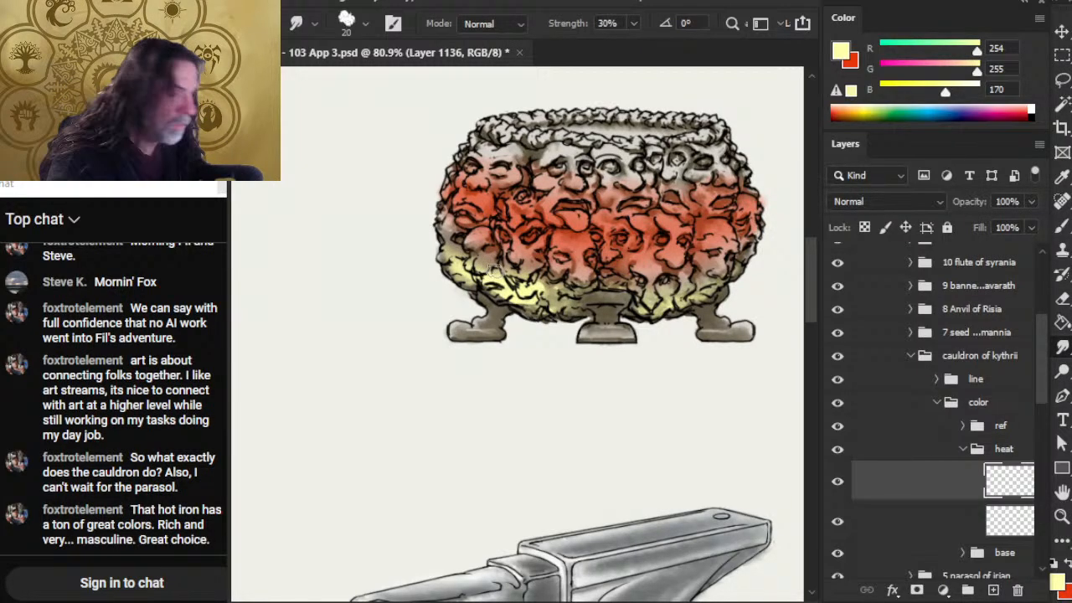
- Merge the heat group's two layers into one and blend the pale yellow along the cauldron's lower left side
right_click(885, 488)
left_click(929, 509)
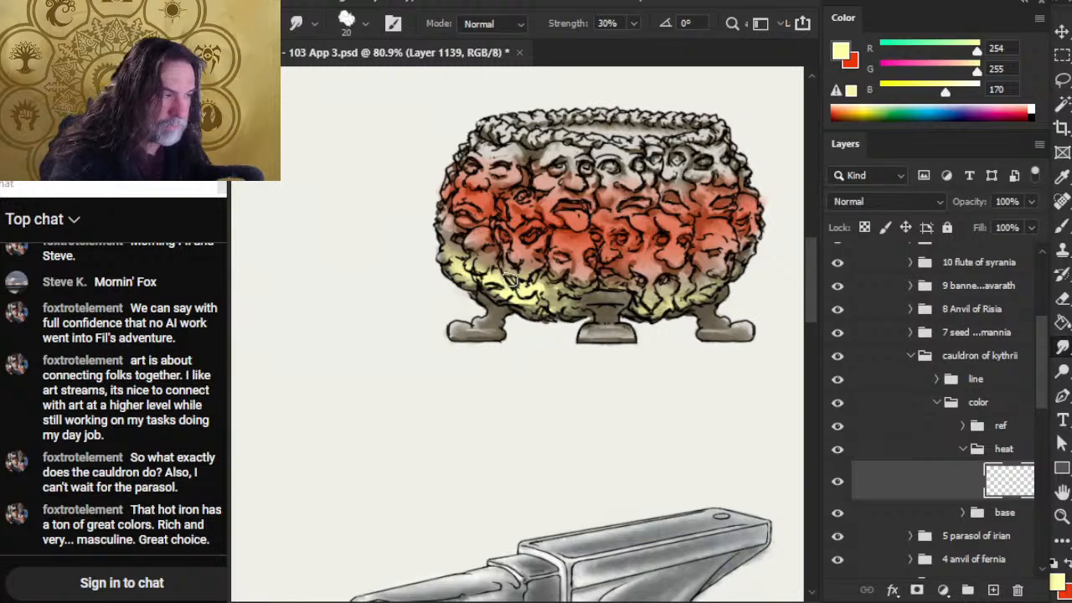
left_click_drag(510, 279, 559, 299)
mouse_move(482, 266)
left_mouse_down()
mouse_move(454, 248)
mouse_move(469, 264)
left_mouse_up()
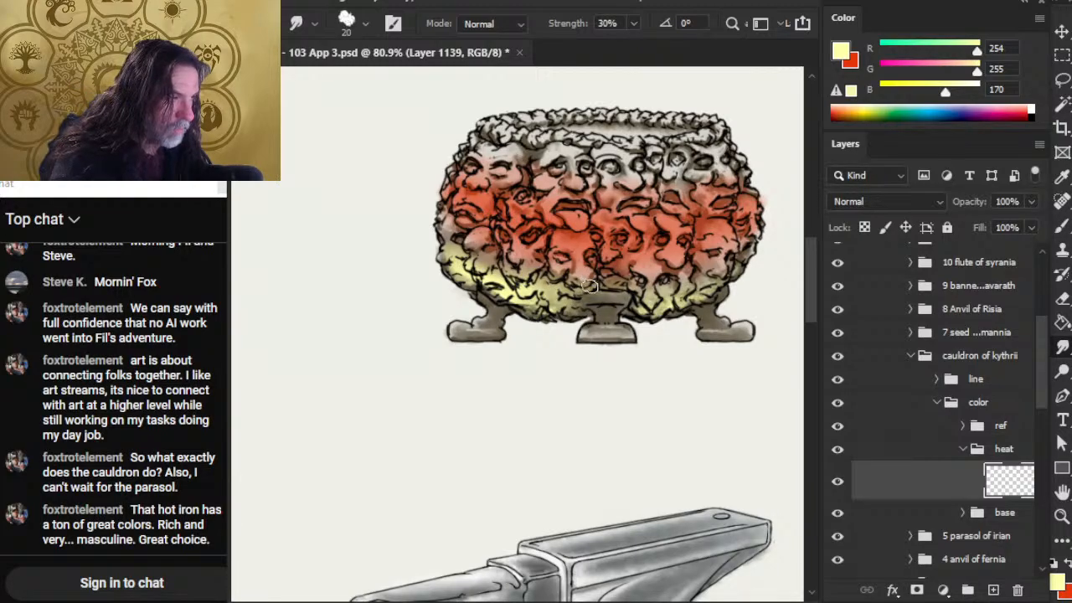
- Extend the pale yellow glow along the cauldron's lower right side and across the bottom centre above the middle leg
mouse_move(673, 303)
left_mouse_down()
mouse_move(728, 268)
mouse_move(664, 289)
left_mouse_up()
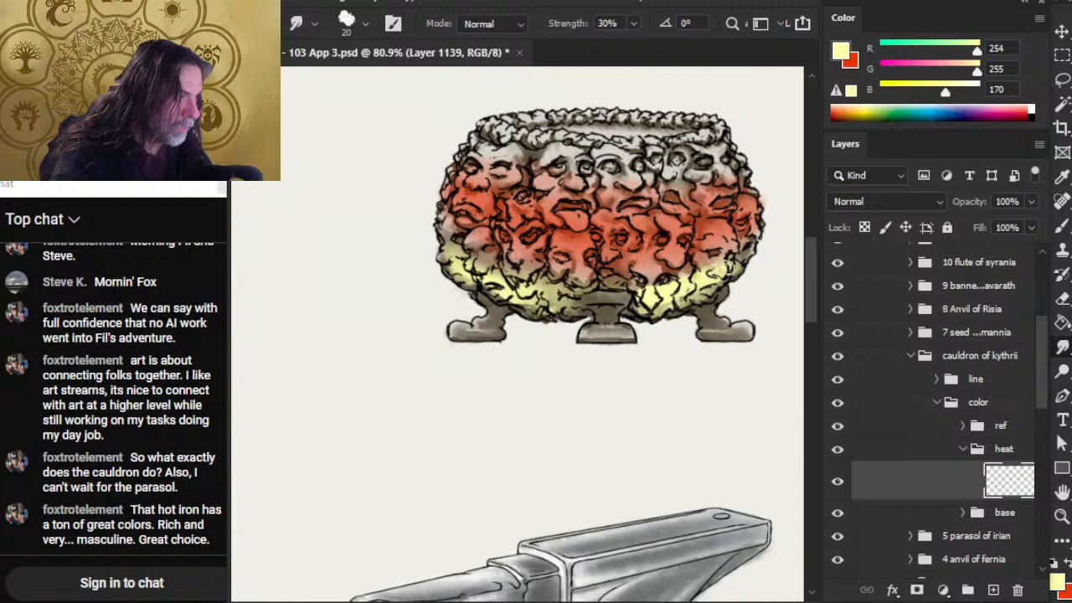
key("b")
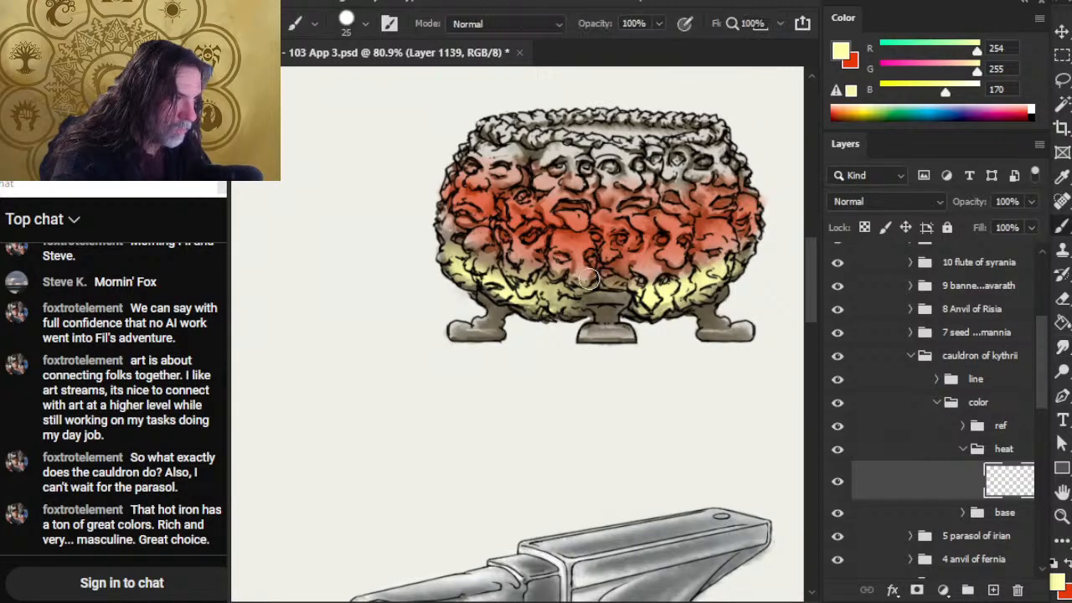
mouse_move(620, 280)
left_mouse_down()
mouse_move(640, 287)
mouse_move(612, 280)
left_mouse_up()
key("r")
key("e")
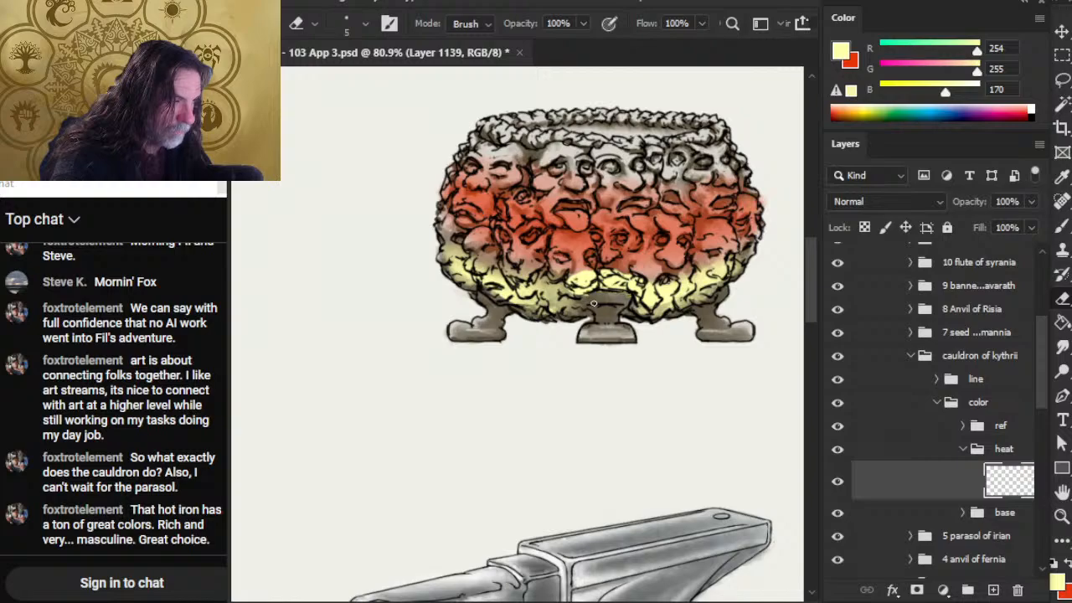
- Smudge the yellow glow along the cauldron's bottom so it blends upward into the red band
key("r")
mouse_move(636, 276)
left_mouse_down()
mouse_move(578, 270)
mouse_move(638, 277)
mouse_move(519, 282)
left_mouse_up()
mouse_move(624, 277)
left_mouse_down()
mouse_move(694, 276)
mouse_move(633, 274)
mouse_move(650, 285)
mouse_move(716, 268)
mouse_move(744, 242)
mouse_move(709, 274)
mouse_move(725, 254)
left_mouse_up()
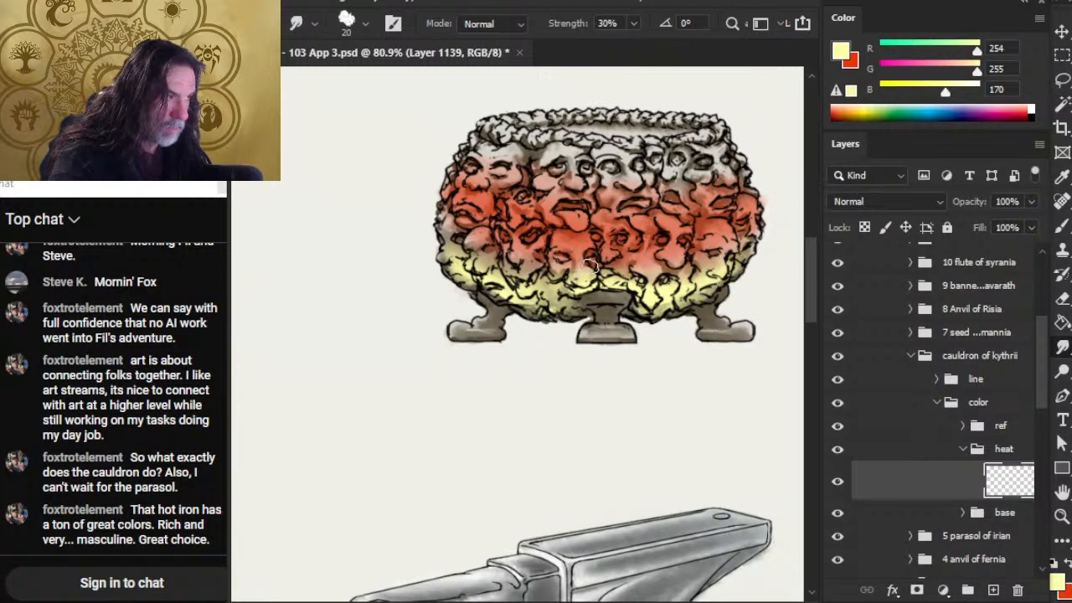
left_click_drag(555, 274, 542, 291)
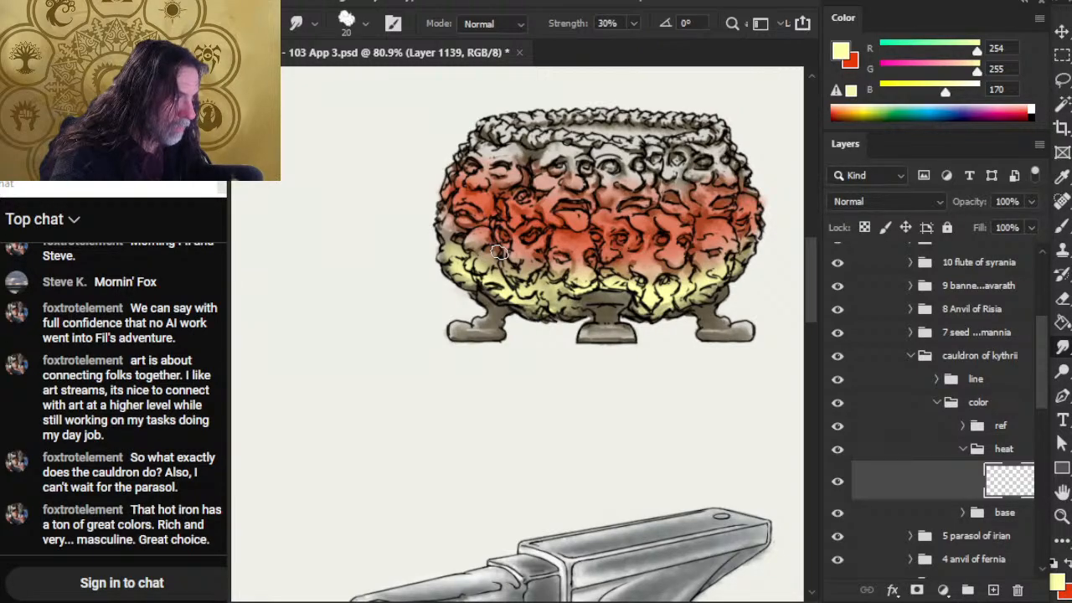
key("e")
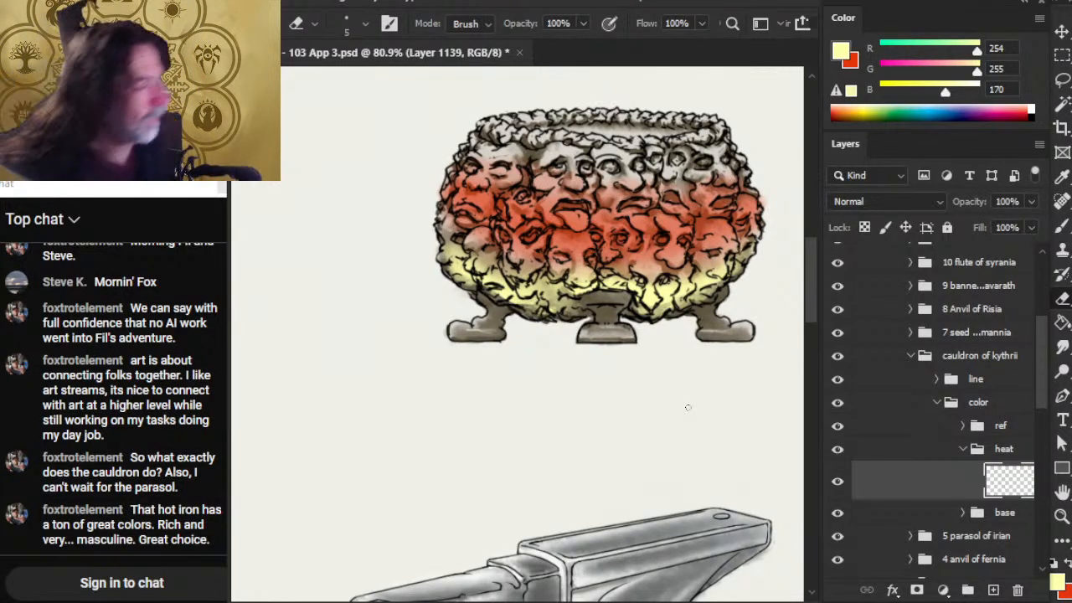
key("r")
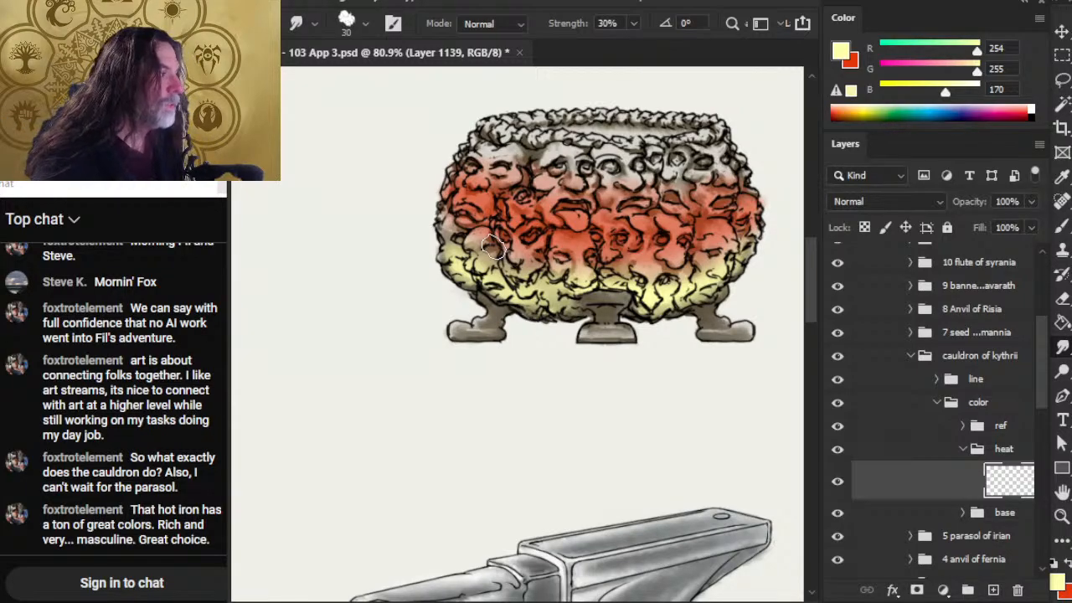
- Paint another orange-red band across the cauldron's middle and smudge it into the surrounding glow at 30% strength
key("x")
key("b")
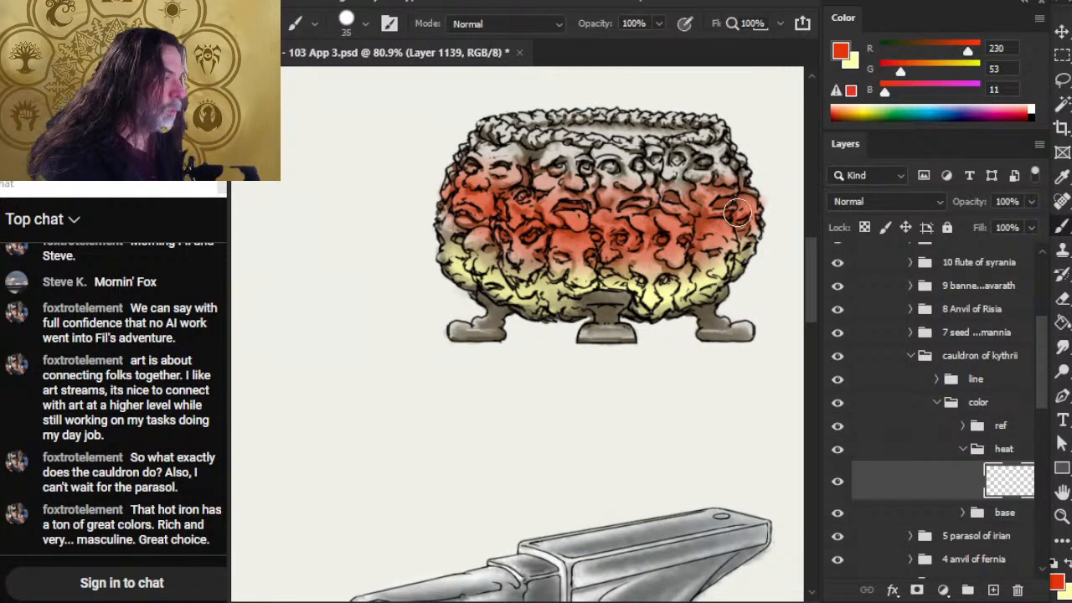
mouse_move(736, 213)
left_mouse_down()
mouse_move(611, 219)
mouse_move(473, 208)
left_mouse_up()
key("r")
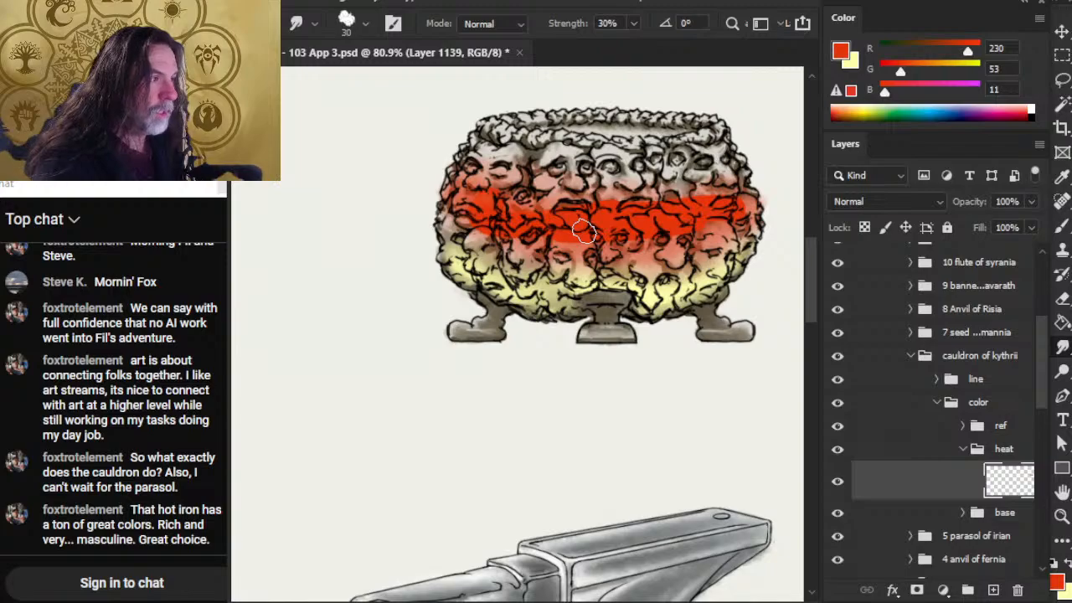
mouse_move(583, 230)
left_mouse_down()
mouse_move(520, 222)
mouse_move(496, 206)
left_mouse_up()
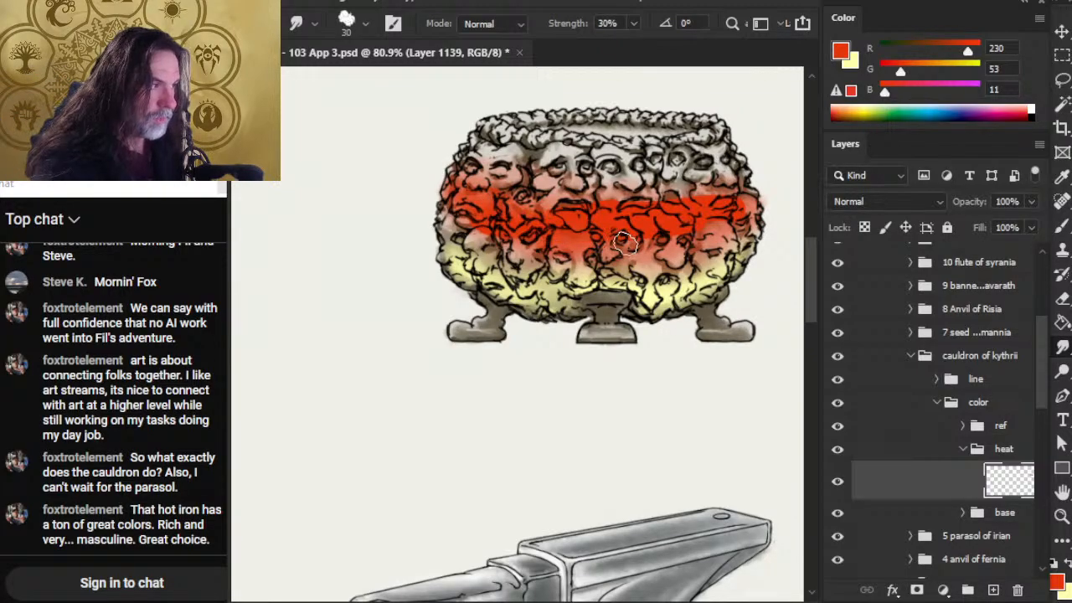
mouse_move(514, 226)
left_mouse_down()
mouse_move(482, 233)
mouse_move(475, 246)
mouse_move(449, 218)
mouse_move(468, 221)
mouse_move(459, 216)
left_mouse_up()
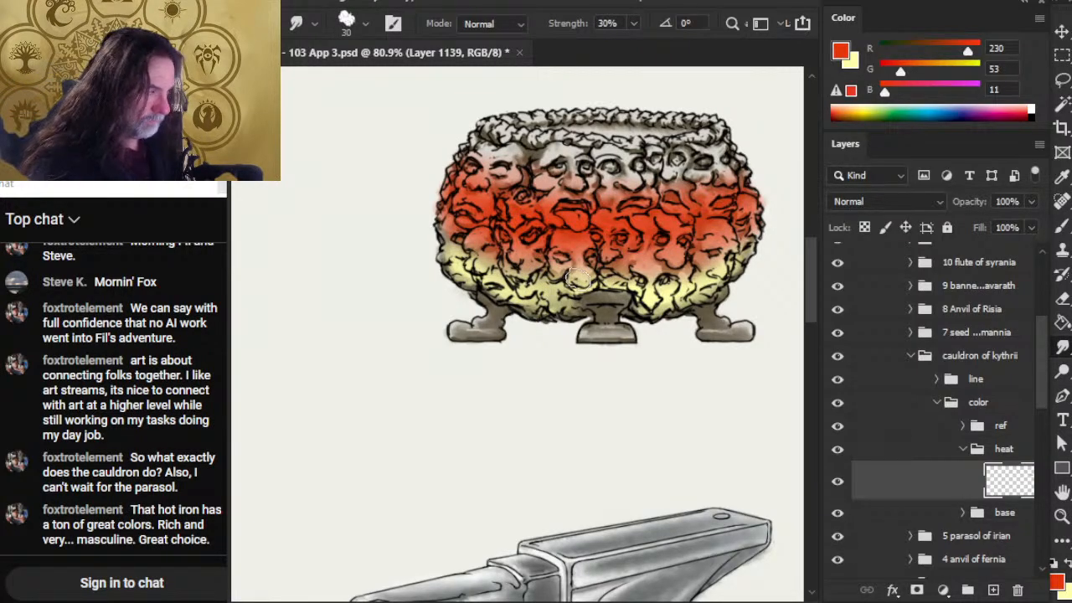
- Smudge the pale yellow around the top of the middle leg, reducing the smudge brush to size 15
key("bracketleft")
key("bracketleft")
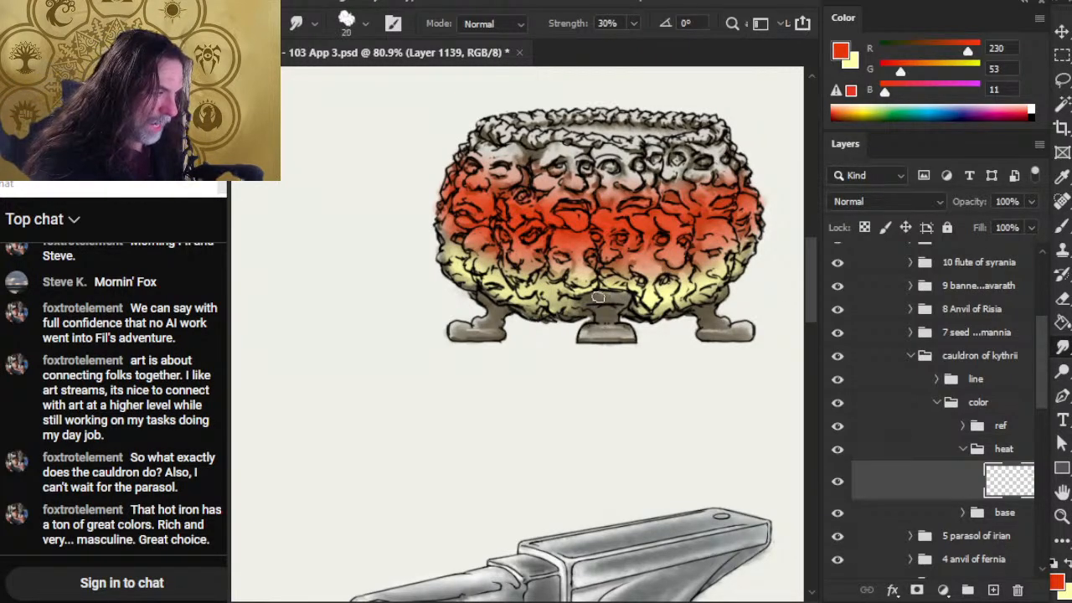
key("bracketleft")
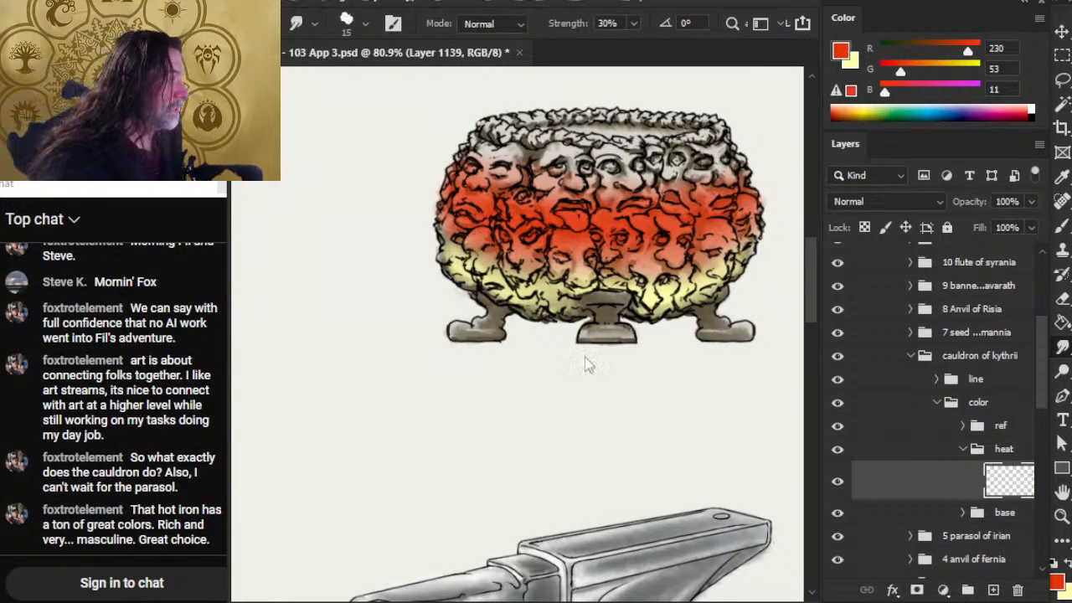
key("alt+Tab")
key("alt+Tab")
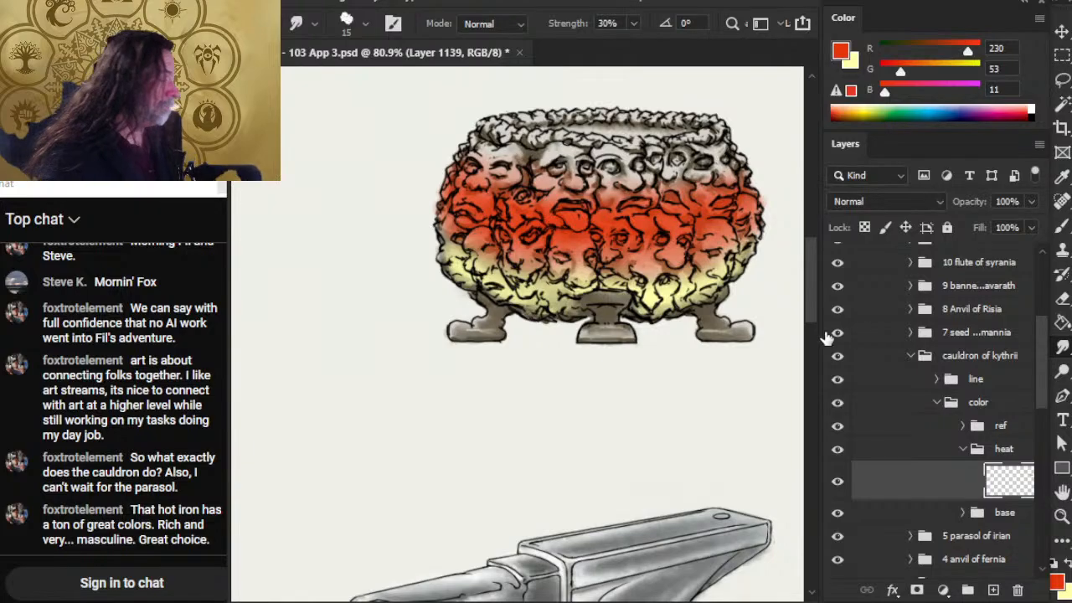
- Sample a dark red from the cooler, darker end of the glowing bar in the hot-iron reference
left_click_drag(628, 201, 499, 458)
left_click_drag(611, 185, 505, 400)
left_click_drag(492, 277, 577, 340)
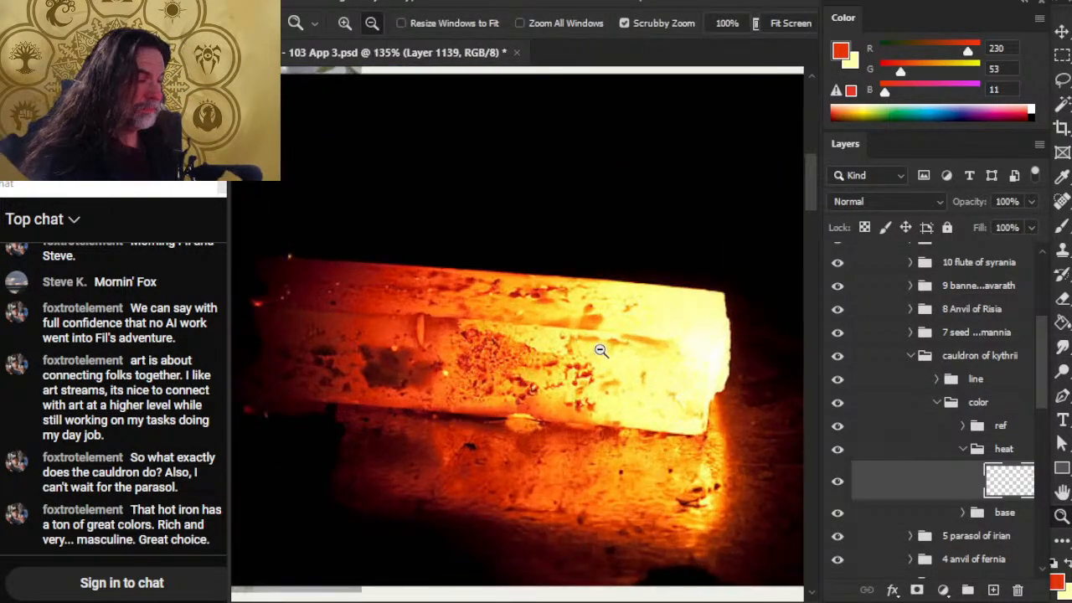
key("b")
left_click(371, 267, "alt")
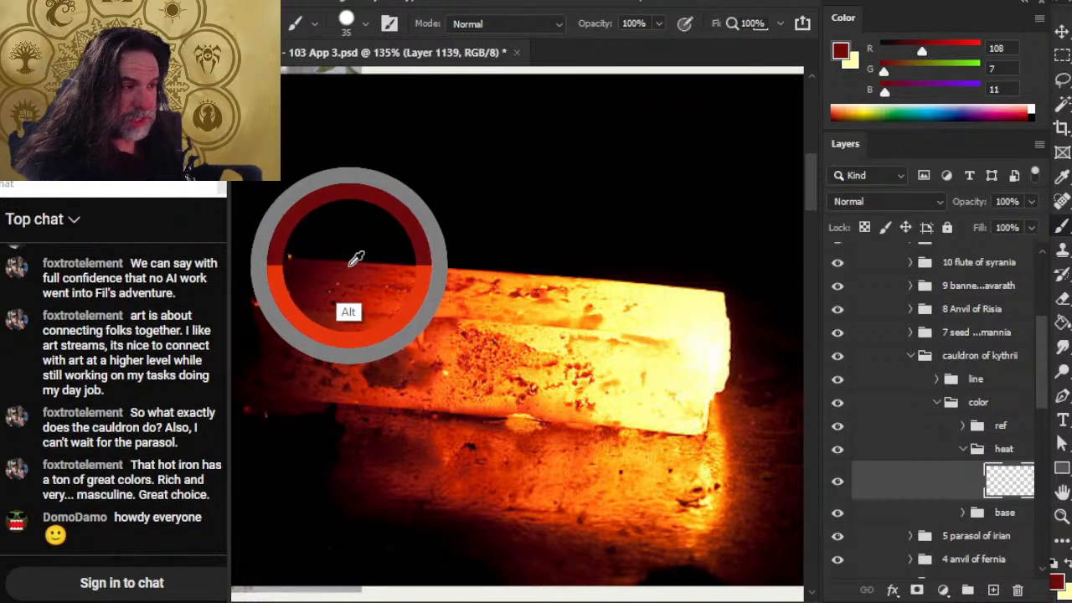
- Paint a dark red patch over the cauldron's upper left faces below the rim and start smudging it with a size 30 brush
key("z")
left_click_drag(641, 426, 632, 259)
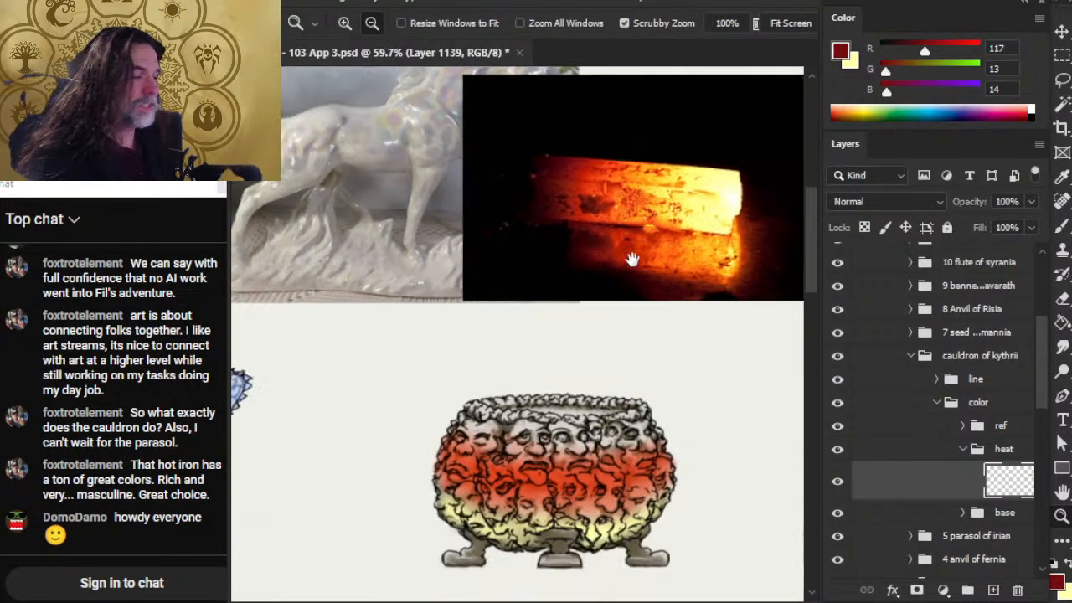
mouse_move(603, 398)
left_mouse_down()
mouse_move(617, 256)
mouse_move(581, 244)
left_mouse_up()
left_click_drag(443, 278, 495, 305)
key("b")
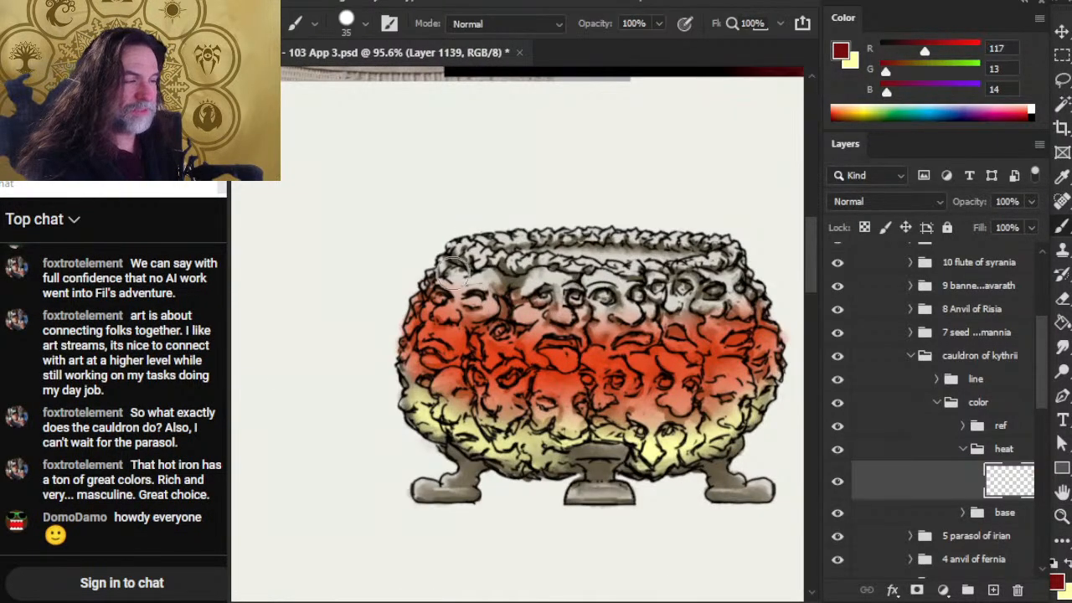
left_click_drag(458, 266, 558, 292)
key("r")
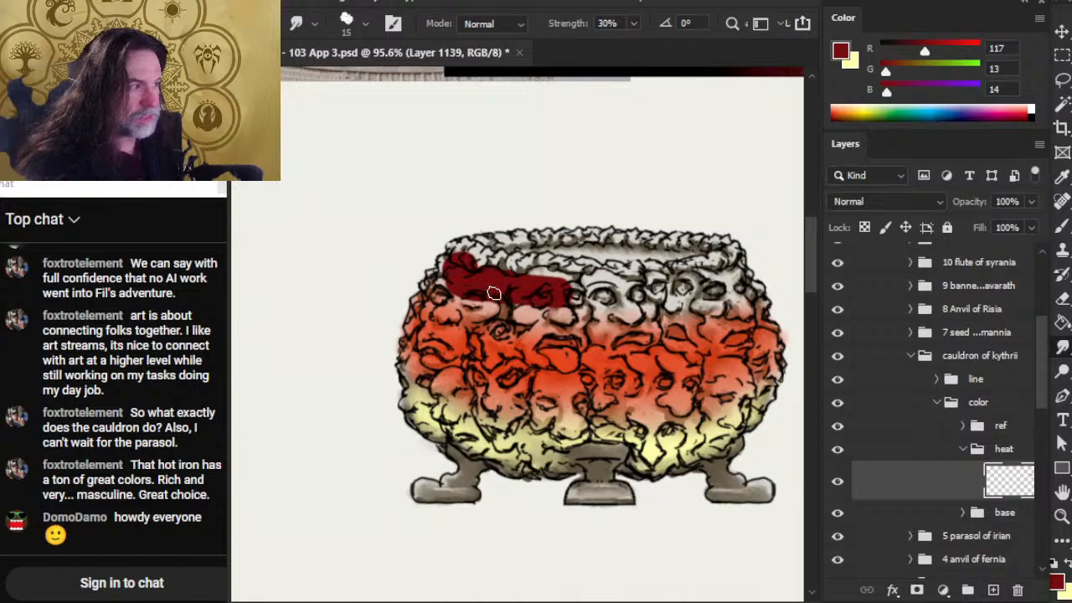
key("bracketright")
key("bracketright")
key("bracketright")
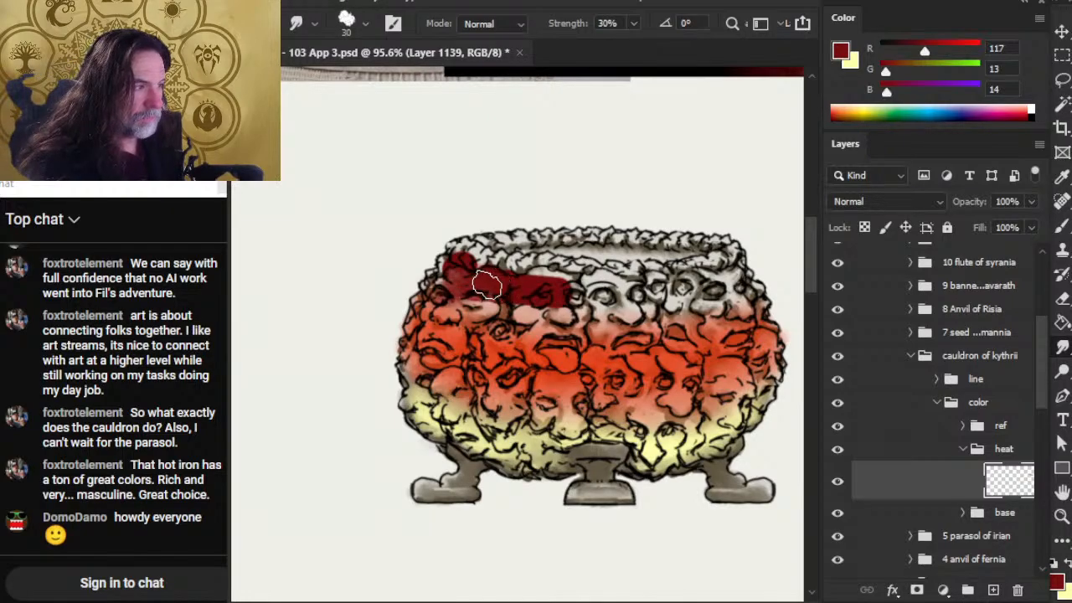
- Extend the dark red as a band across the upper faces to the cauldron's right side with a size 35 brush
key("b")
mouse_move(452, 286)
left_mouse_down()
mouse_move(597, 310)
mouse_move(539, 307)
left_mouse_up()
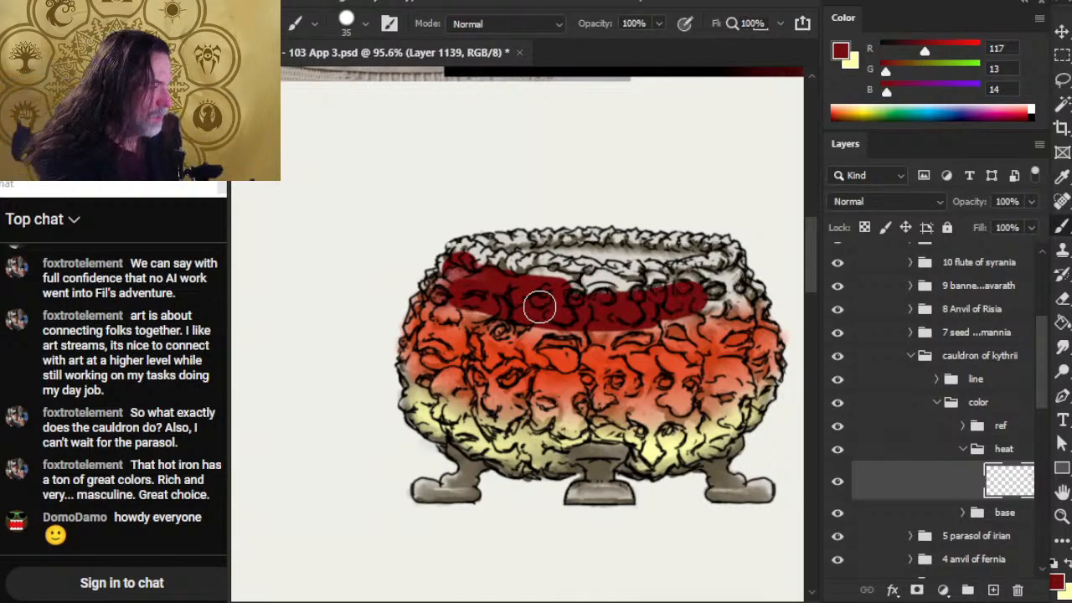
mouse_move(695, 297)
left_mouse_down()
mouse_move(732, 278)
mouse_move(655, 287)
mouse_move(700, 274)
left_mouse_up()
- Smudge the dark red band into the orange-red below and the grey rim above, varying the brush between sizes 10 and 30
key("r")
mouse_move(559, 287)
left_mouse_down()
mouse_move(568, 312)
mouse_move(611, 295)
mouse_move(547, 298)
mouse_move(508, 319)
mouse_move(549, 304)
mouse_move(493, 288)
mouse_move(518, 283)
mouse_move(476, 280)
mouse_move(531, 302)
mouse_move(572, 337)
mouse_move(532, 319)
mouse_move(630, 385)
left_mouse_up()
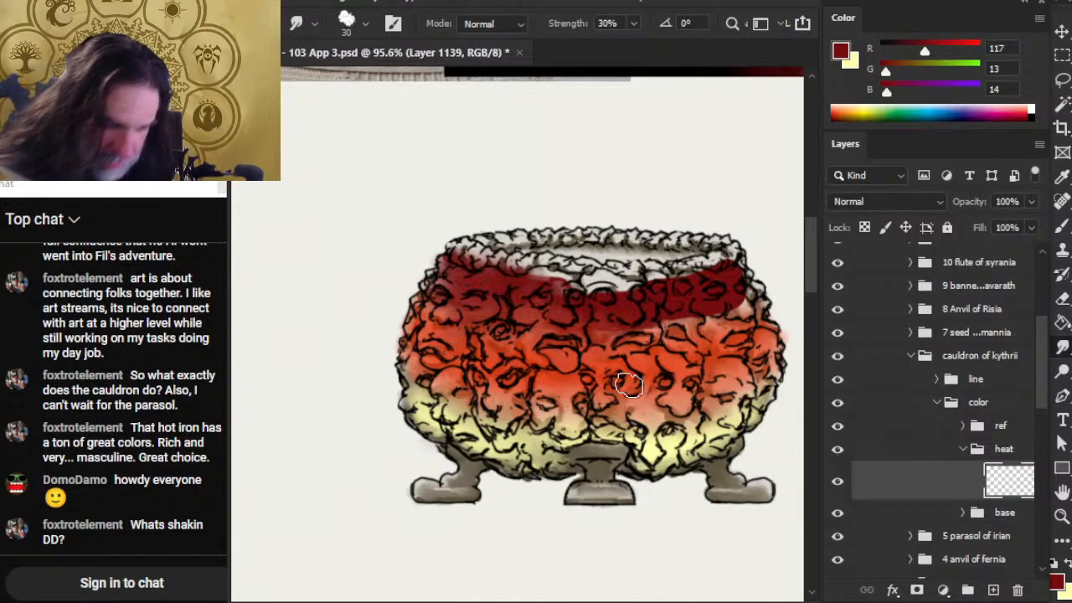
mouse_move(630, 384)
left_mouse_down()
mouse_move(615, 306)
mouse_move(686, 307)
mouse_move(689, 292)
mouse_move(639, 311)
mouse_move(480, 279)
mouse_move(490, 282)
mouse_move(486, 294)
mouse_move(472, 281)
mouse_move(440, 287)
mouse_move(467, 293)
left_mouse_up()
key("bracketleft")
key("bracketleft")
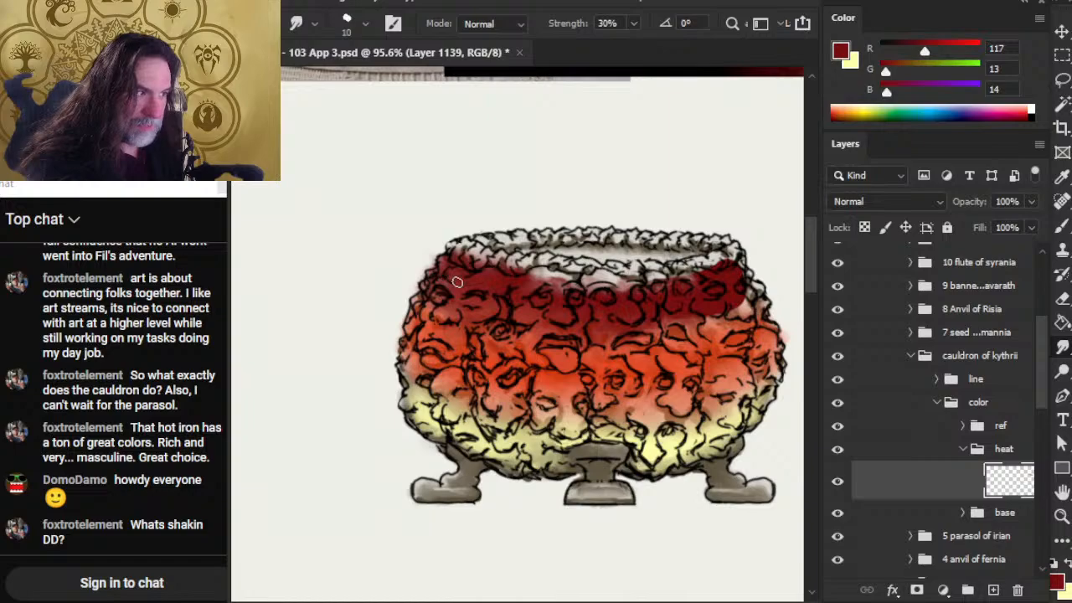
key("bracketright")
key("bracketright")
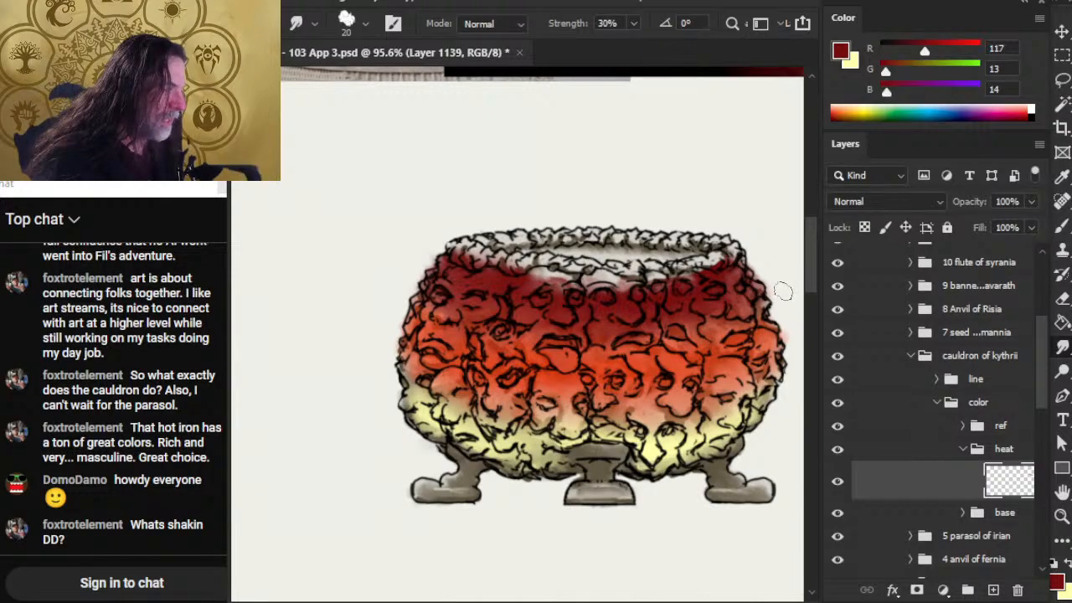
- Erase the red spill outside the cauldron's upper right and left outlines and smudge the color near those edges
key("e")
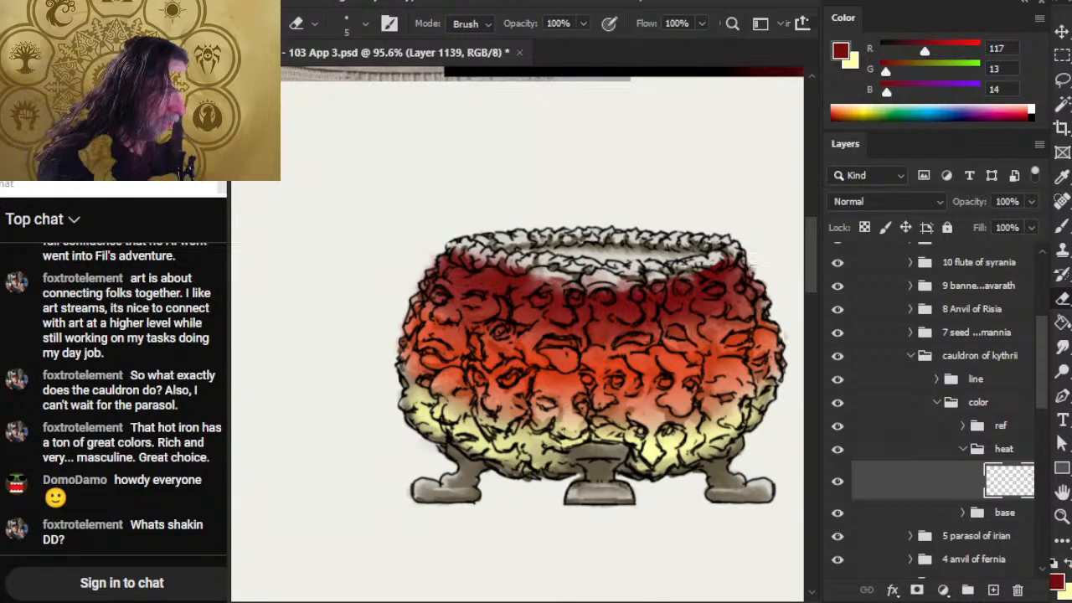
key("r")
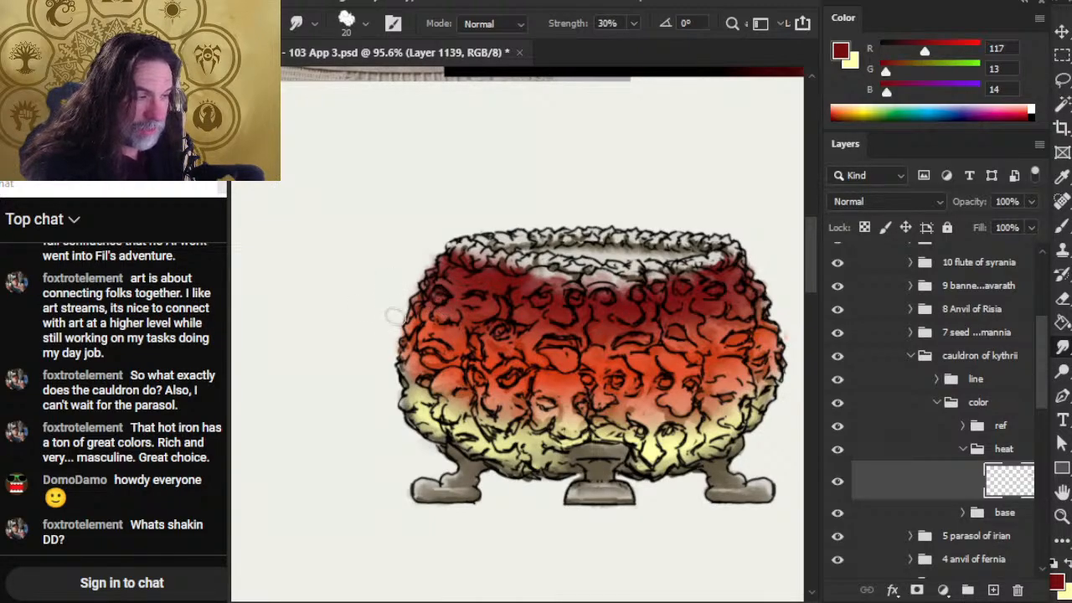
key("e")
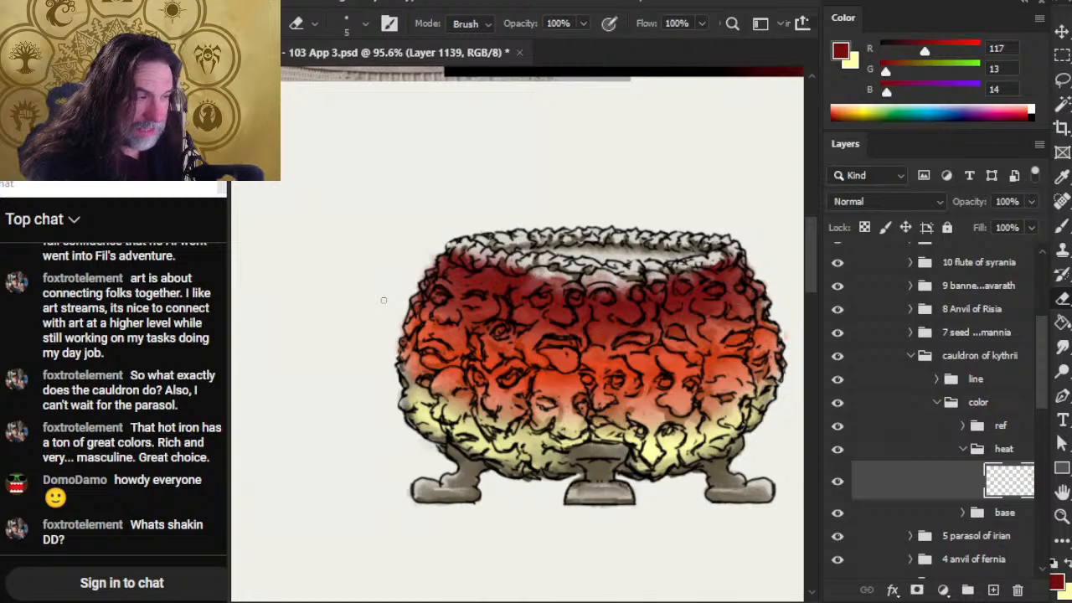
- Smudge the dark red into the orange-red across the centre and upper right with a size 30 brush, erasing spill beyond the right outline
key("r")
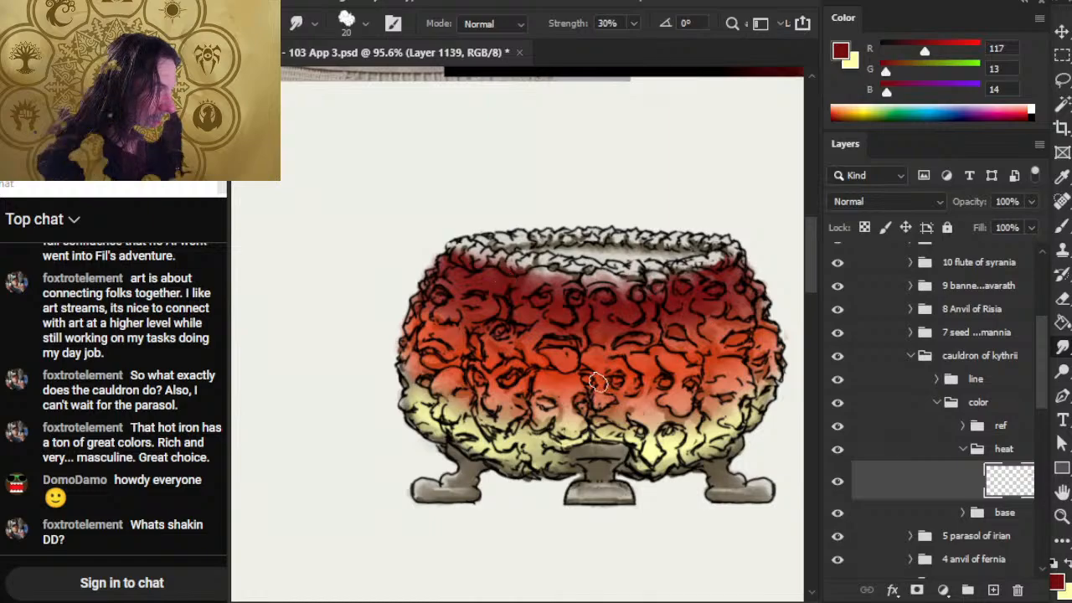
key("bracketright")
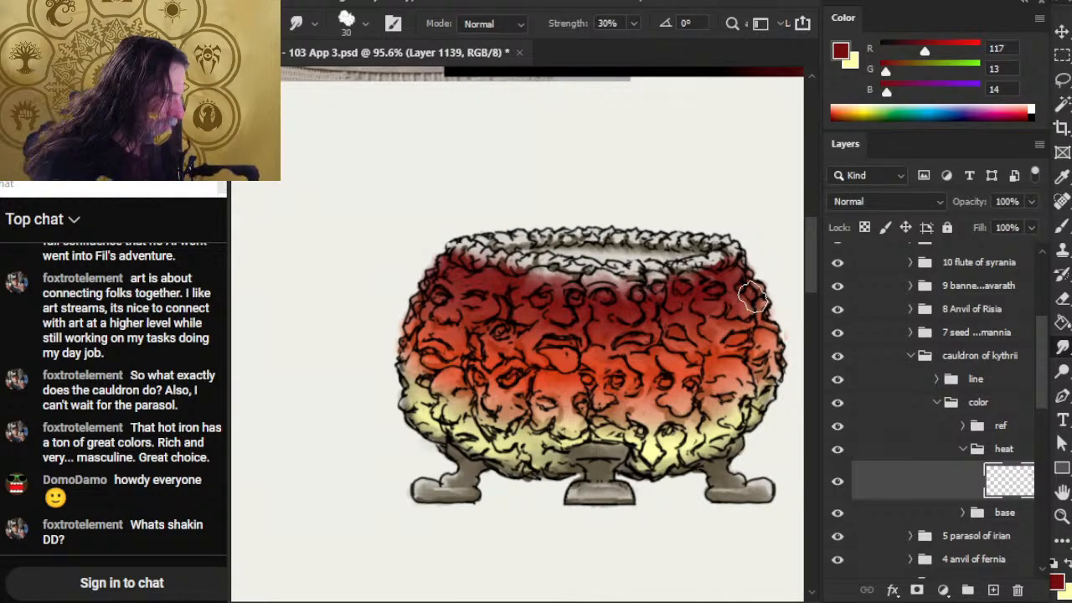
key("e")
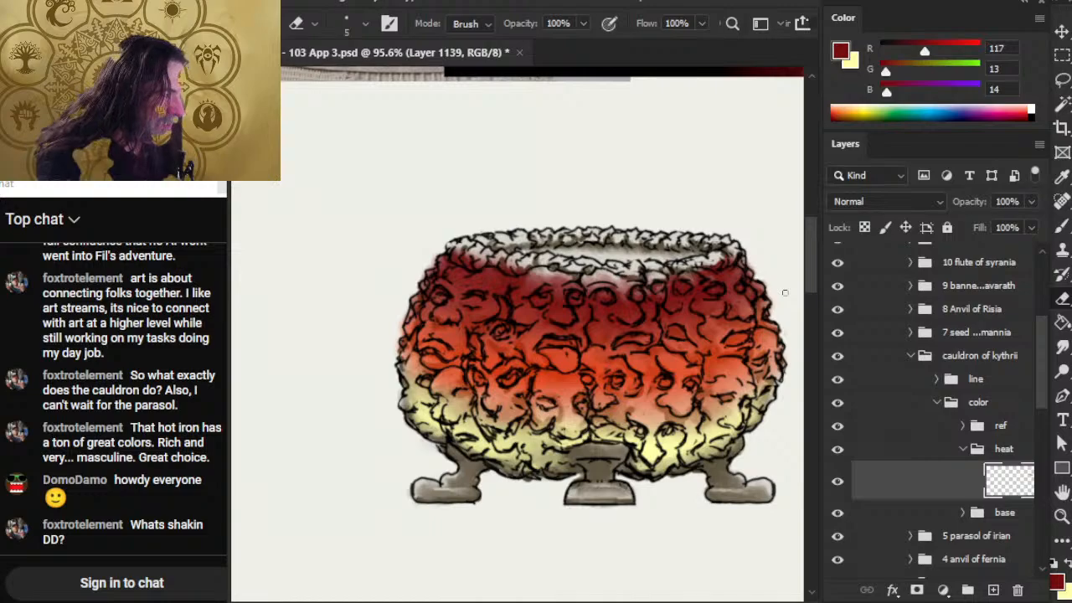
- Blend the dark red along the cauldron's upper left edge with a size 20 smudge brush and erase the color outside the outline
key("r")
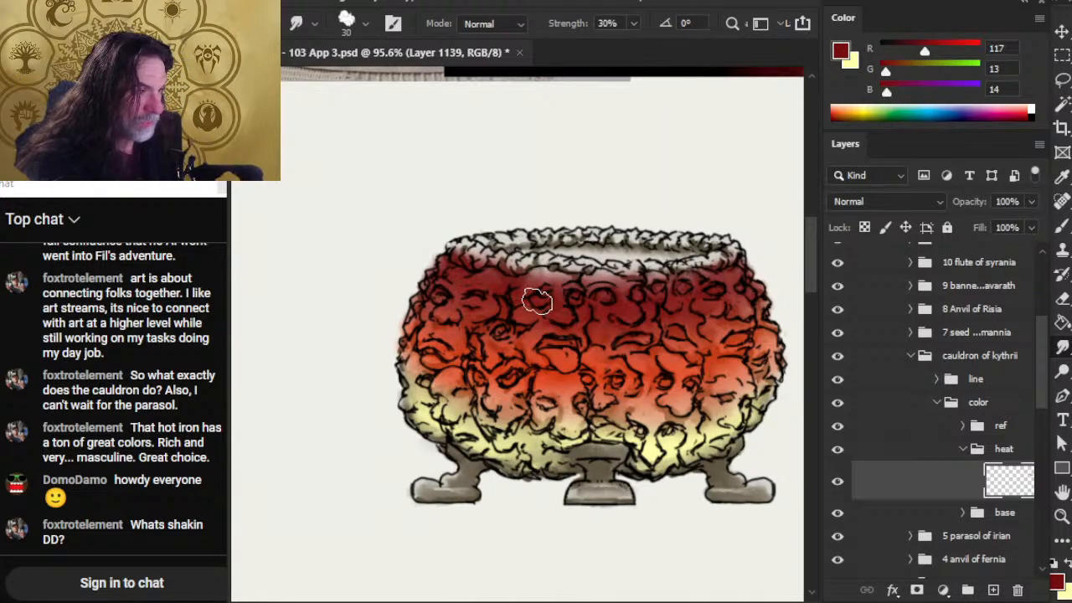
key("bracketleft")
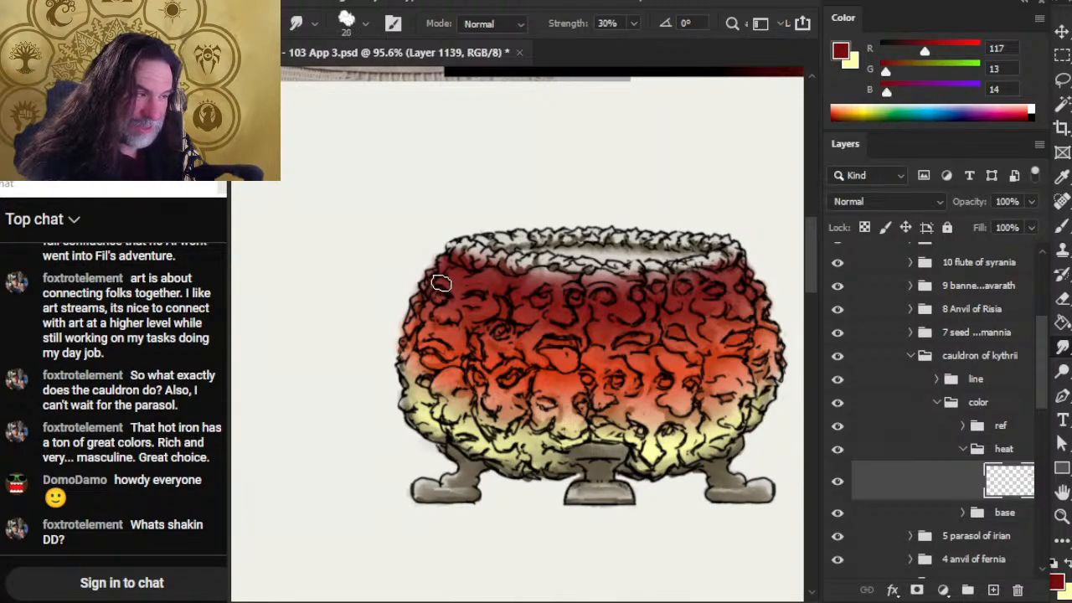
key("e")
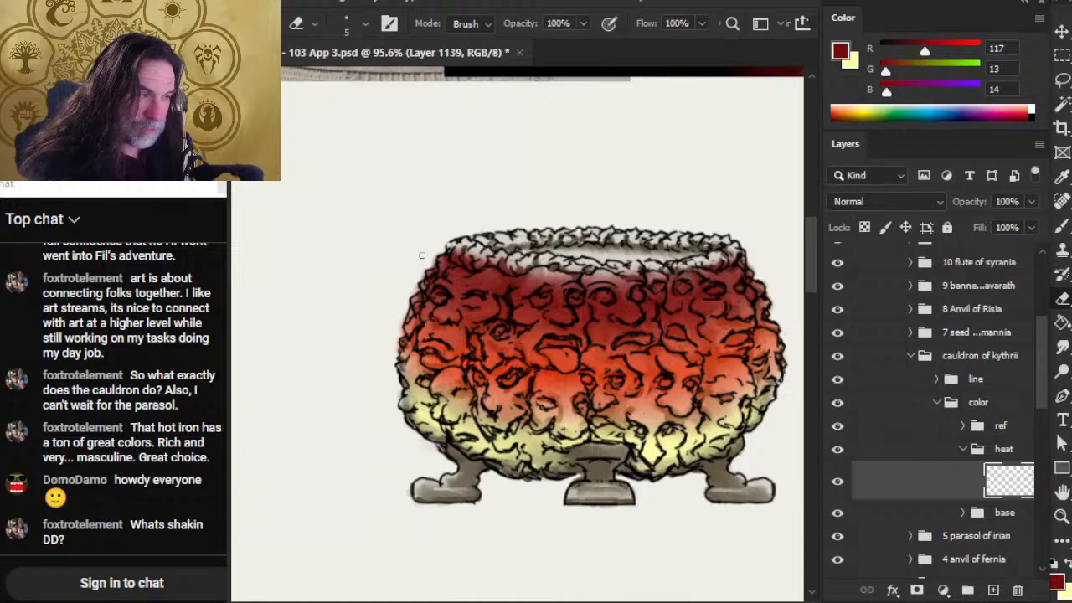
key("r")
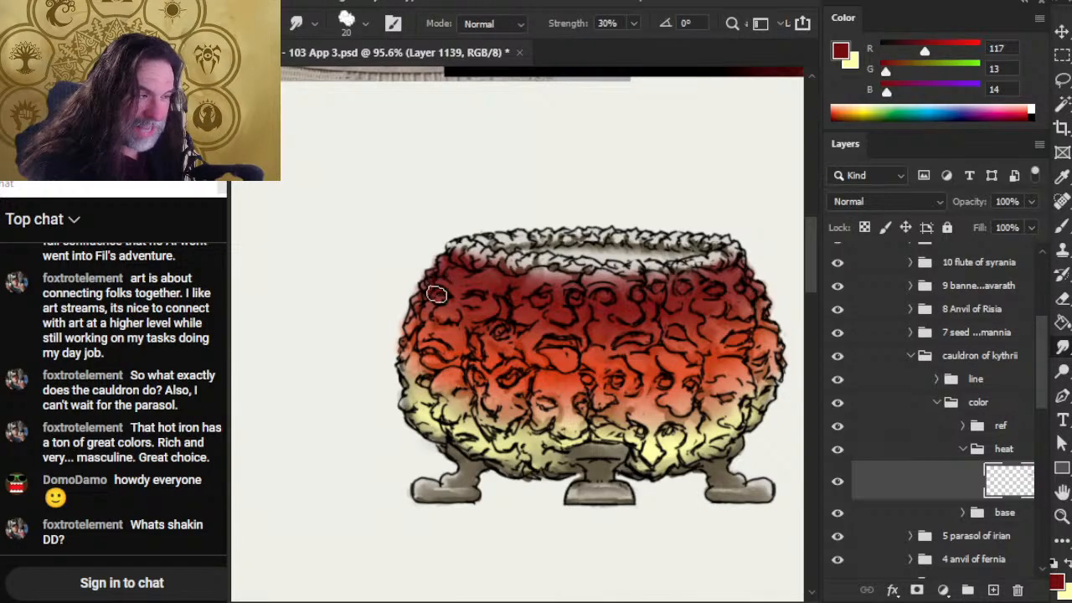
key("e")
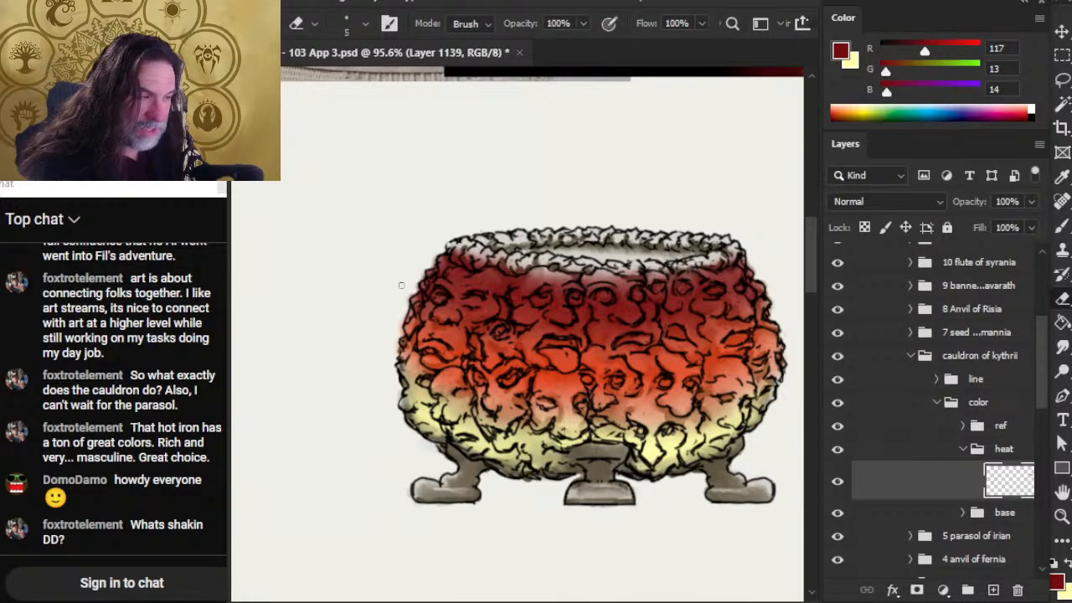
key("r")
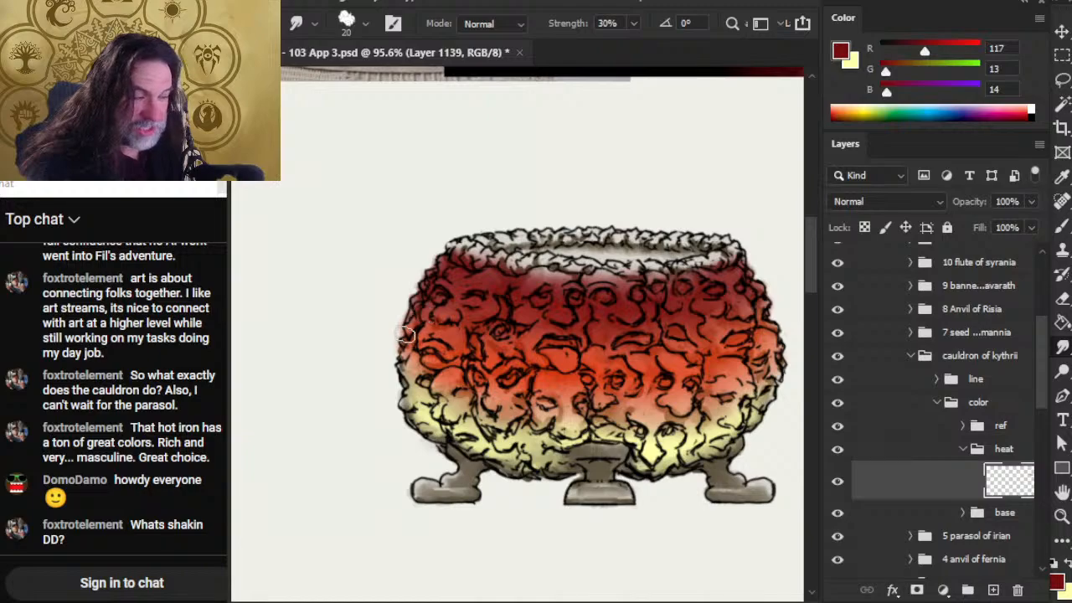
key("e")
- Smudge the red out to the cauldron's right and left edges and erase the overspill on both sides
key("r")
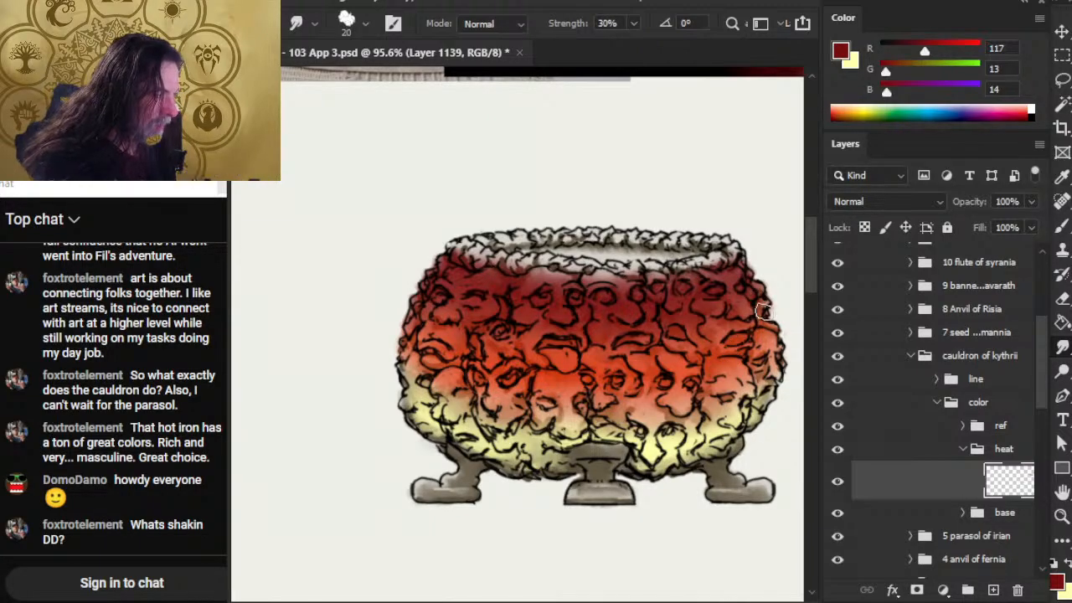
key("e")
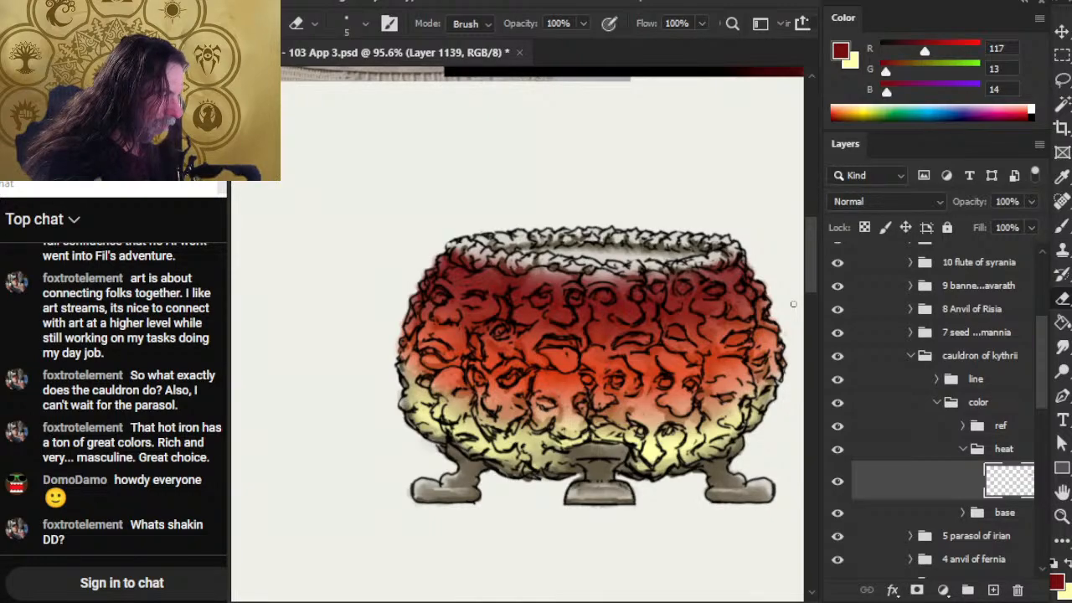
key("r")
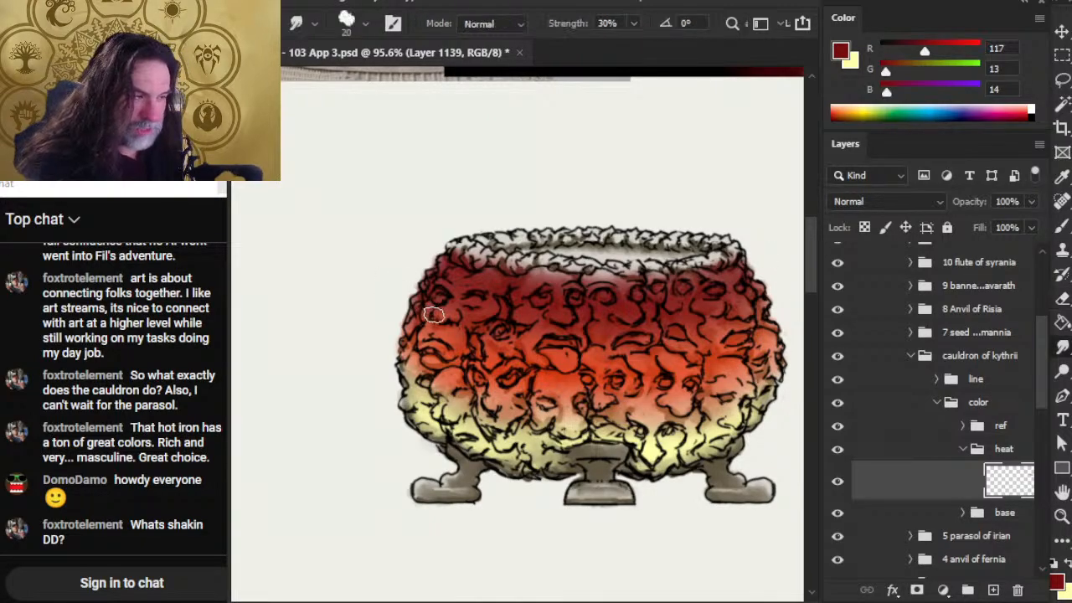
left_click_drag(435, 313, 408, 299)
key("e")
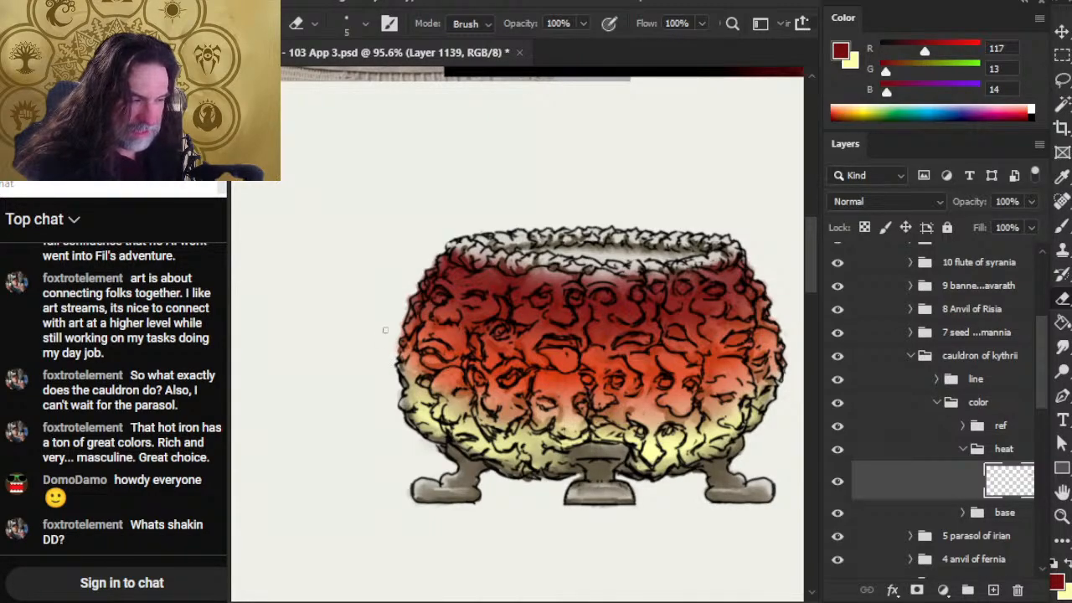
- Smudge the orange-red and dark red on the cauldron's left half together and erase stray color around the outline and rim
key("r")
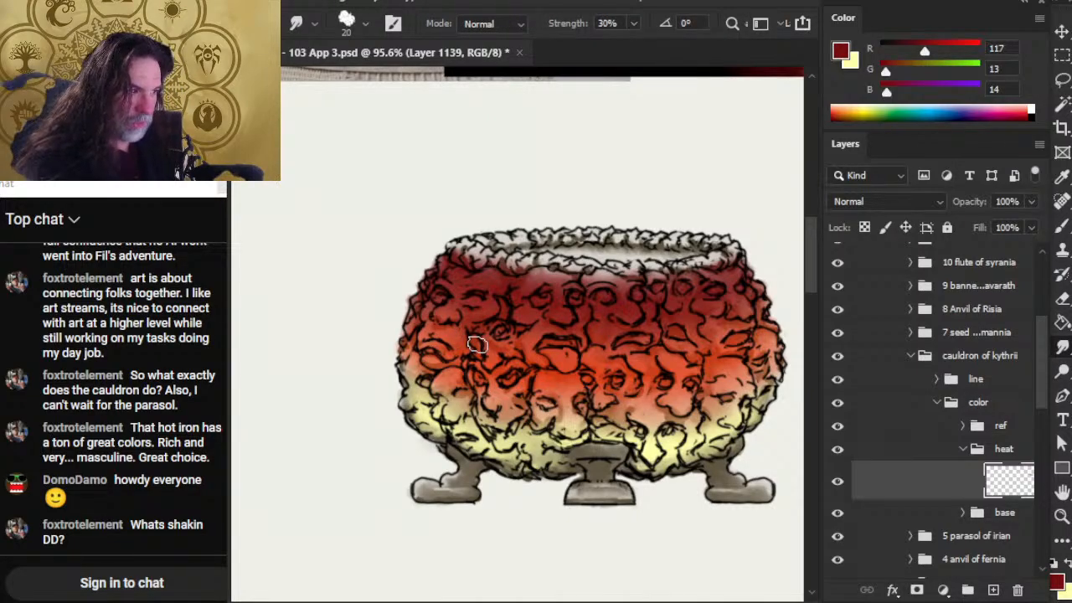
left_click_drag(418, 366, 413, 380)
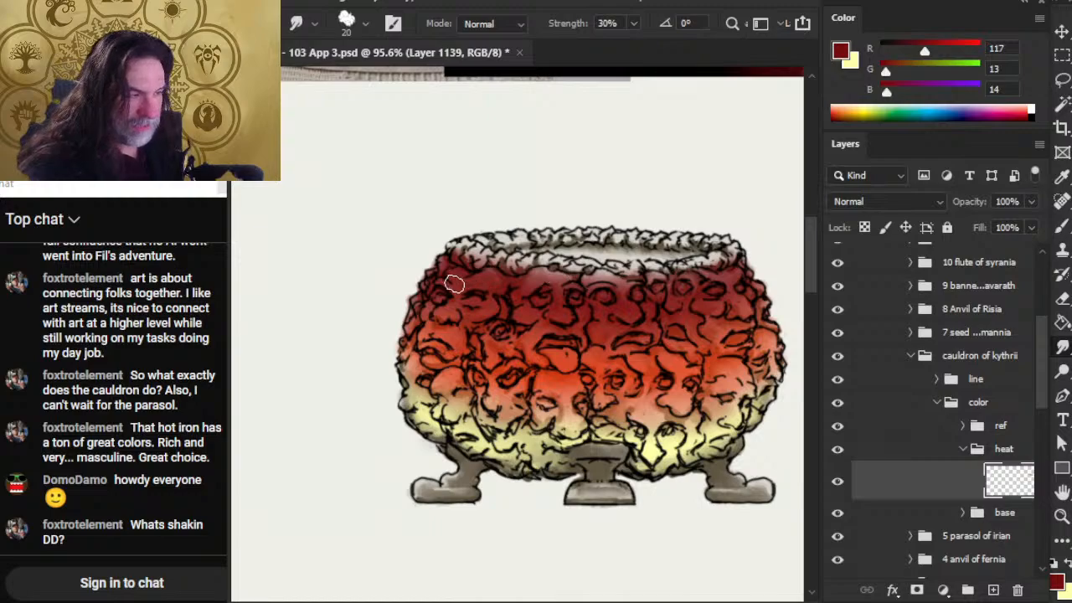
key("e")
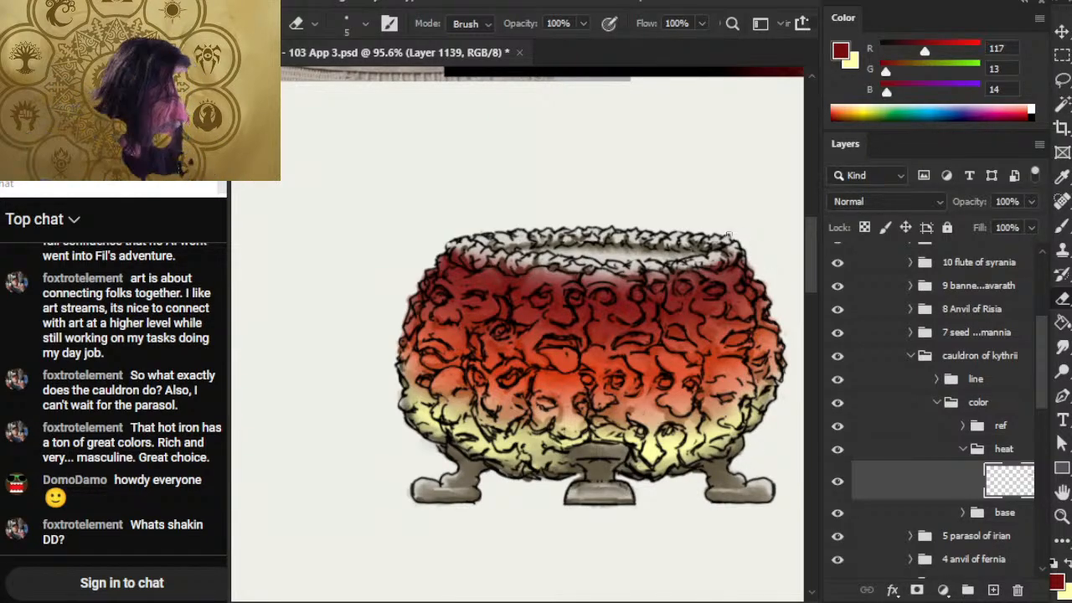
- Compare the cauldron with the hot-iron reference and smudge its glow from the lower left to the upper right with a size 30 brush
key("z")
mouse_move(657, 368)
left_mouse_down()
mouse_move(586, 340)
mouse_move(581, 363)
left_mouse_up()
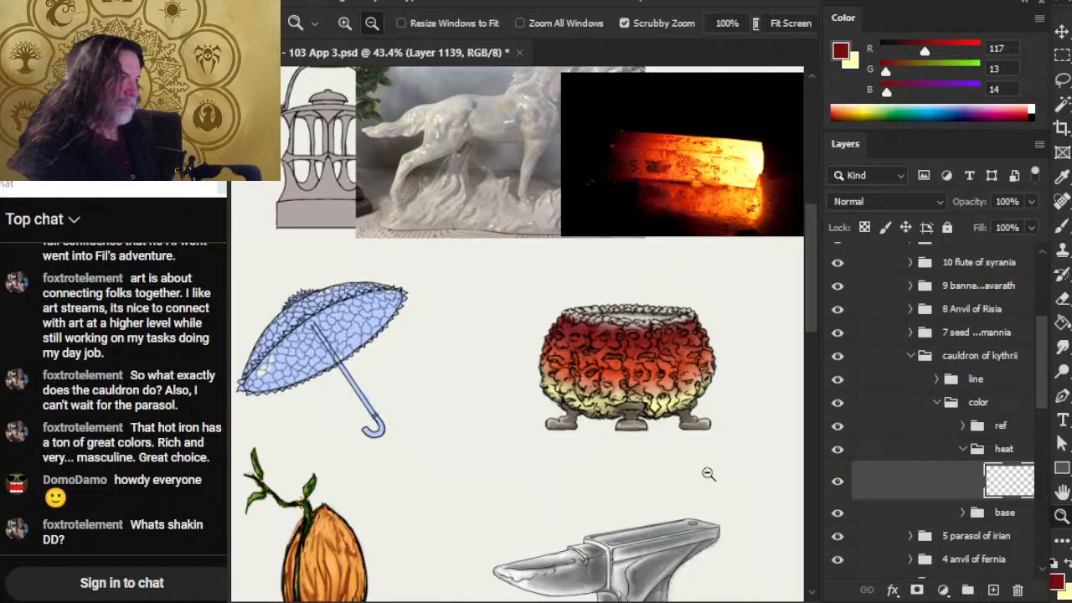
left_click_drag(650, 382, 712, 393)
key("r")
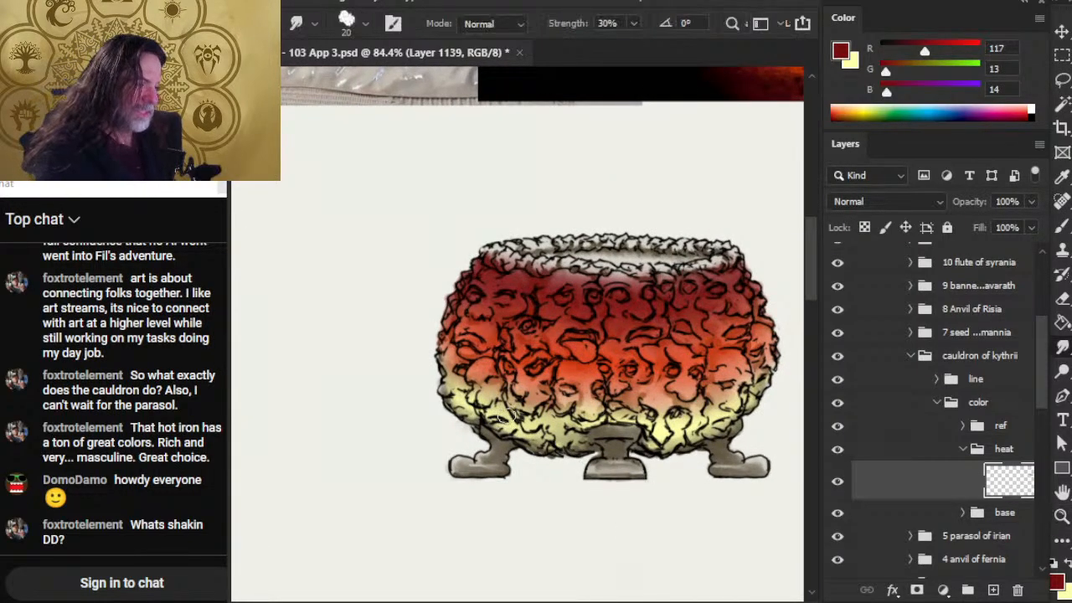
key("bracketright")
mouse_move(489, 375)
left_mouse_down()
mouse_move(465, 370)
mouse_move(494, 376)
mouse_move(519, 406)
mouse_move(544, 369)
mouse_move(581, 355)
mouse_move(623, 377)
mouse_move(613, 378)
mouse_move(648, 382)
mouse_move(663, 362)
mouse_move(728, 385)
mouse_move(762, 348)
mouse_move(720, 326)
mouse_move(743, 319)
mouse_move(741, 303)
mouse_move(743, 347)
mouse_move(752, 329)
mouse_move(712, 317)
left_mouse_up()
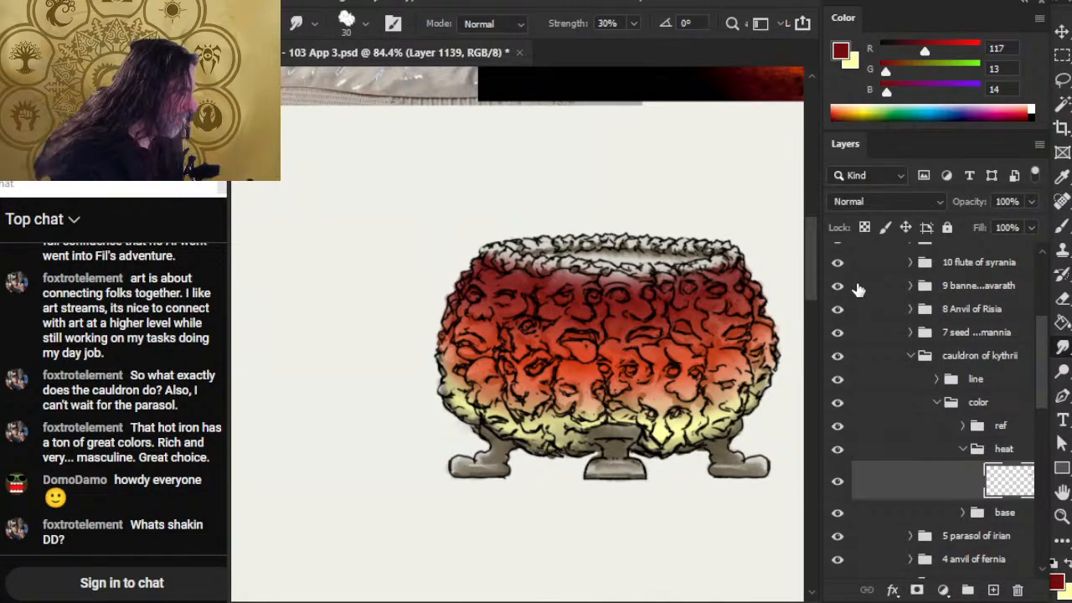
- Compare the cauldron with and without the heat layer, try blend modes on it, and set it to Color Burn
left_click(838, 485)
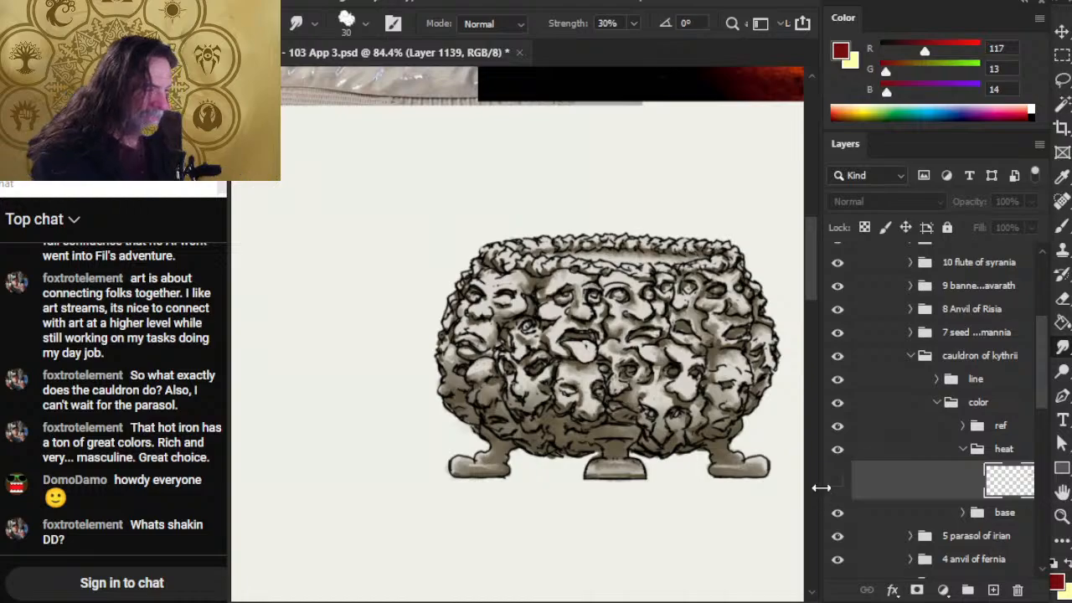
left_click(837, 482)
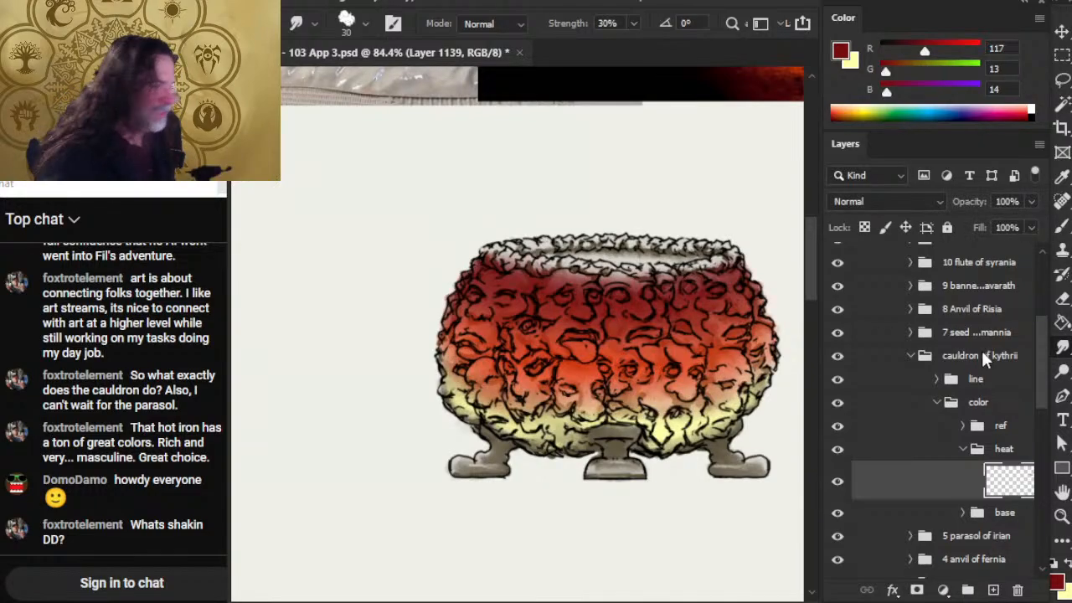
left_click(939, 202)
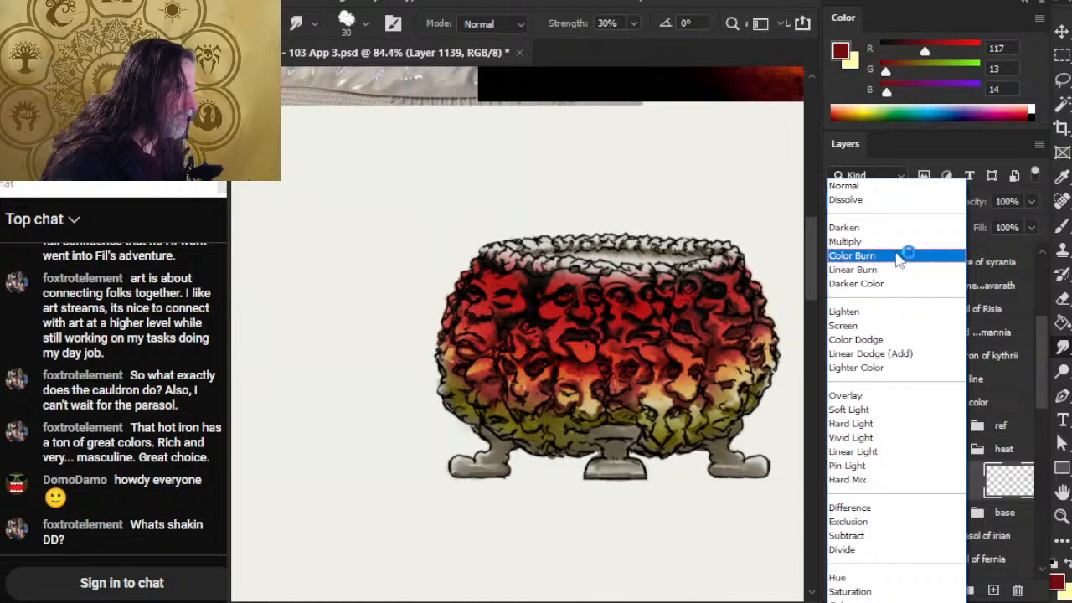
left_click(898, 259)
left_click(944, 195)
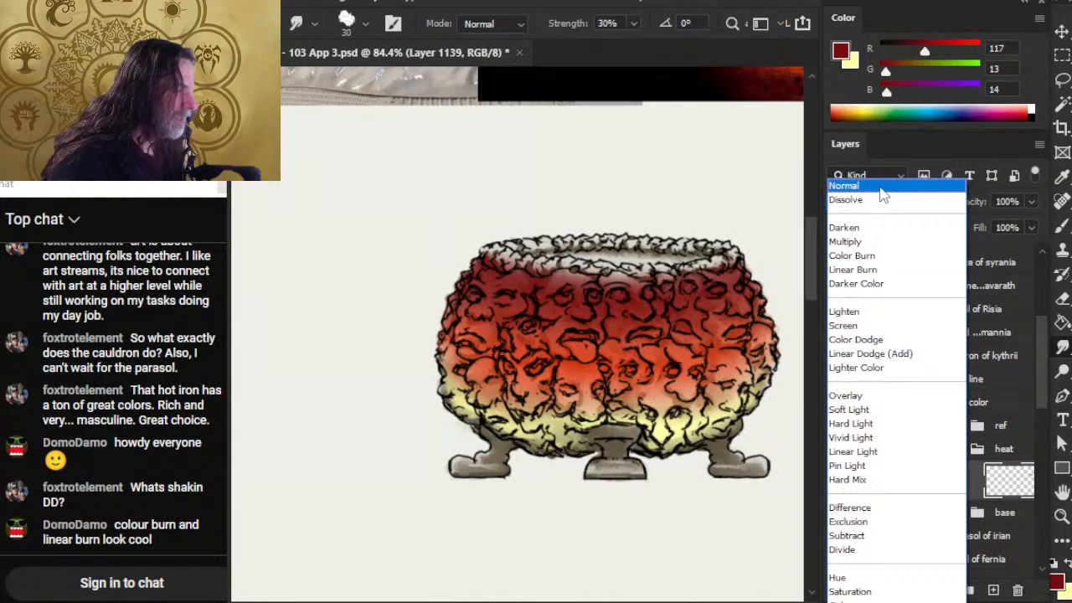
left_click(877, 189)
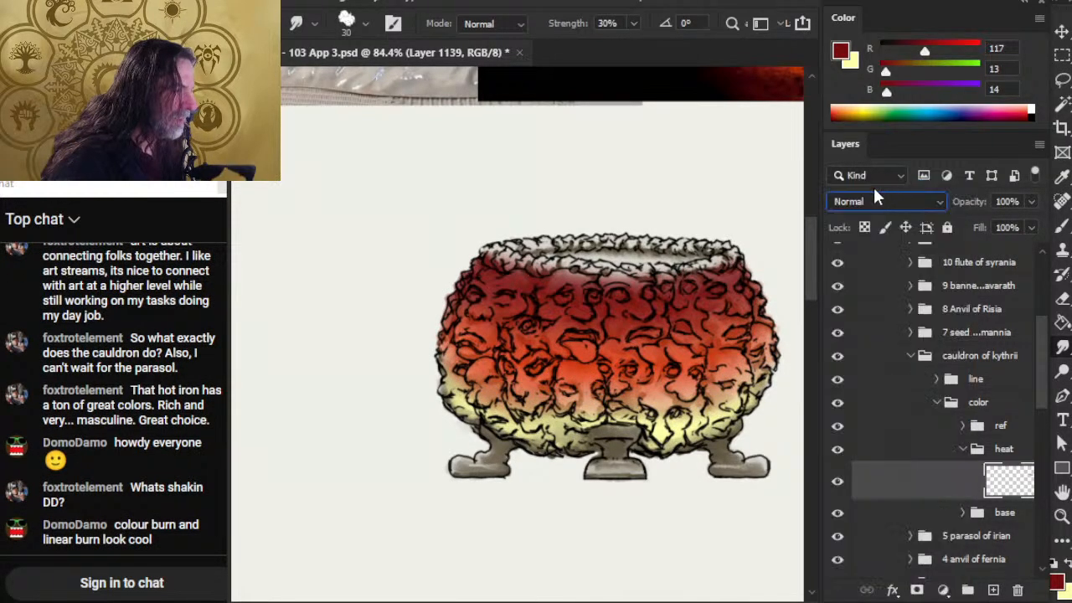
left_click(947, 207)
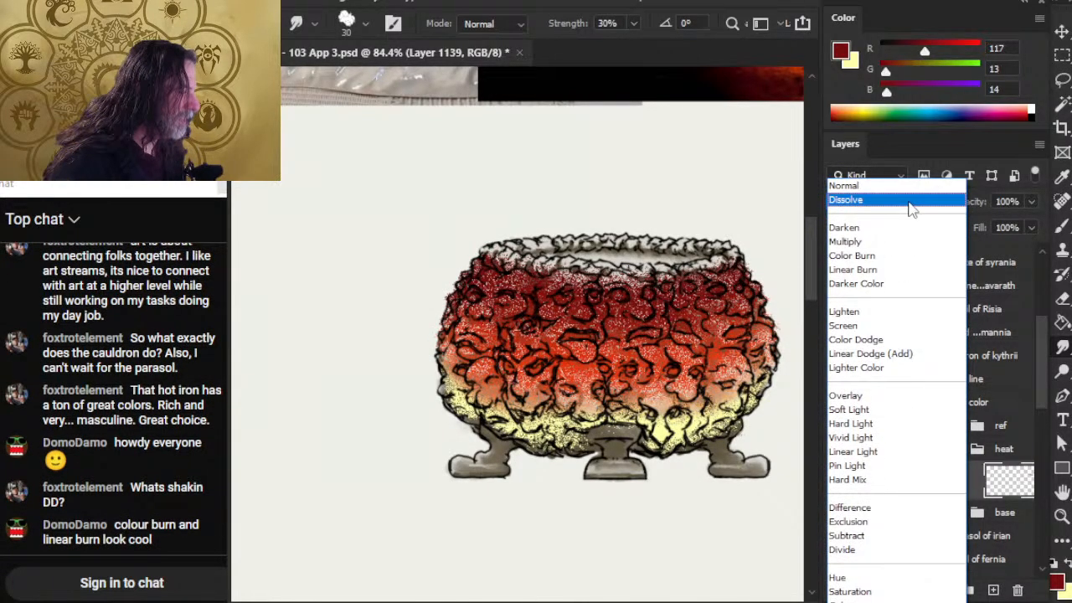
left_click(875, 256)
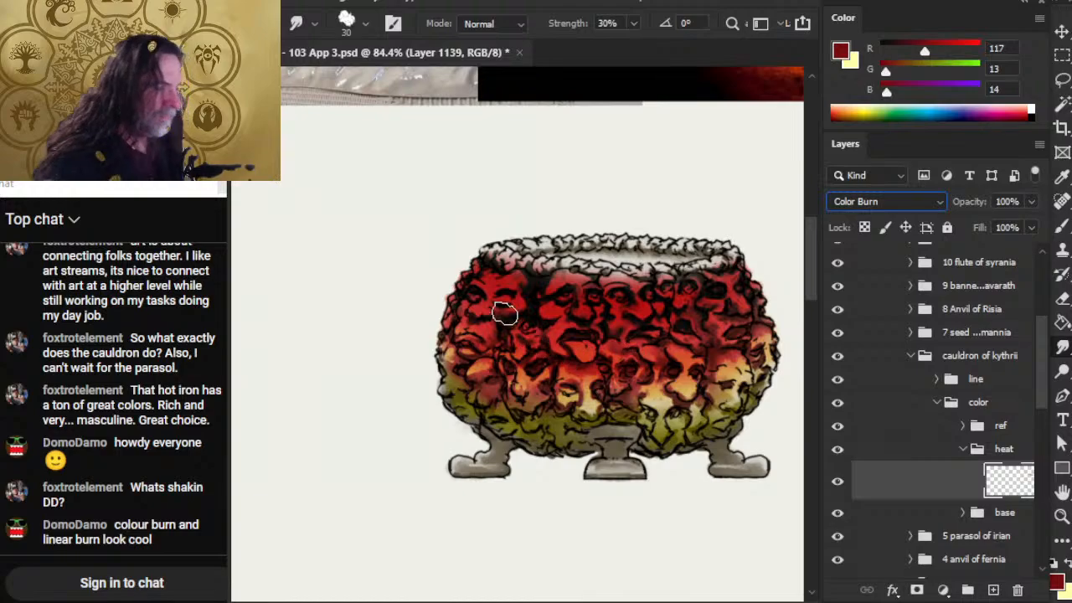
- Sample a golden tan from the cauldron's faces as the brush color
key("alt")
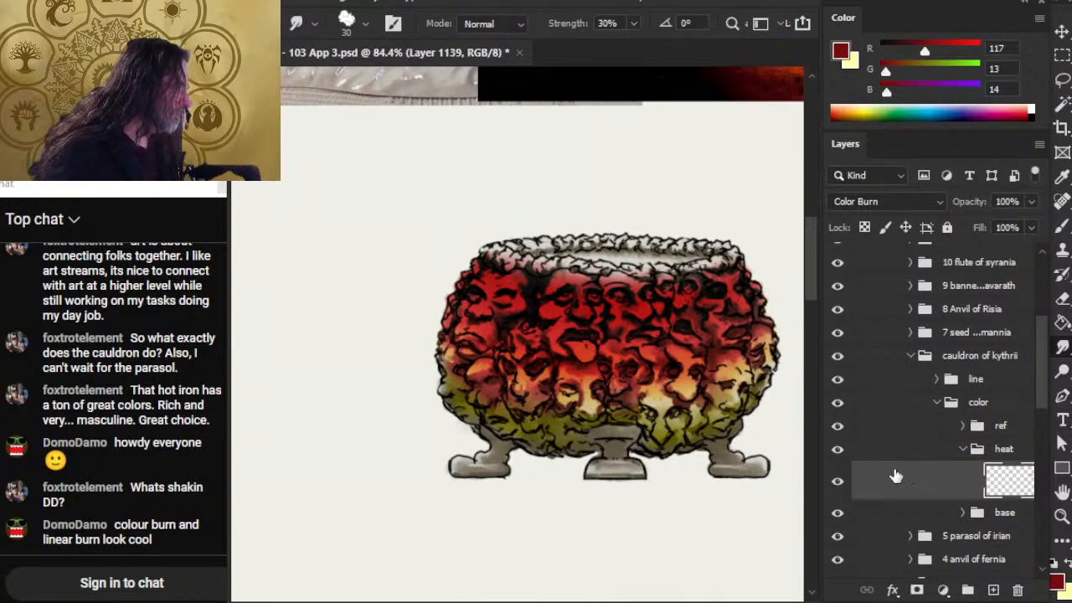
key("b")
key("alt")
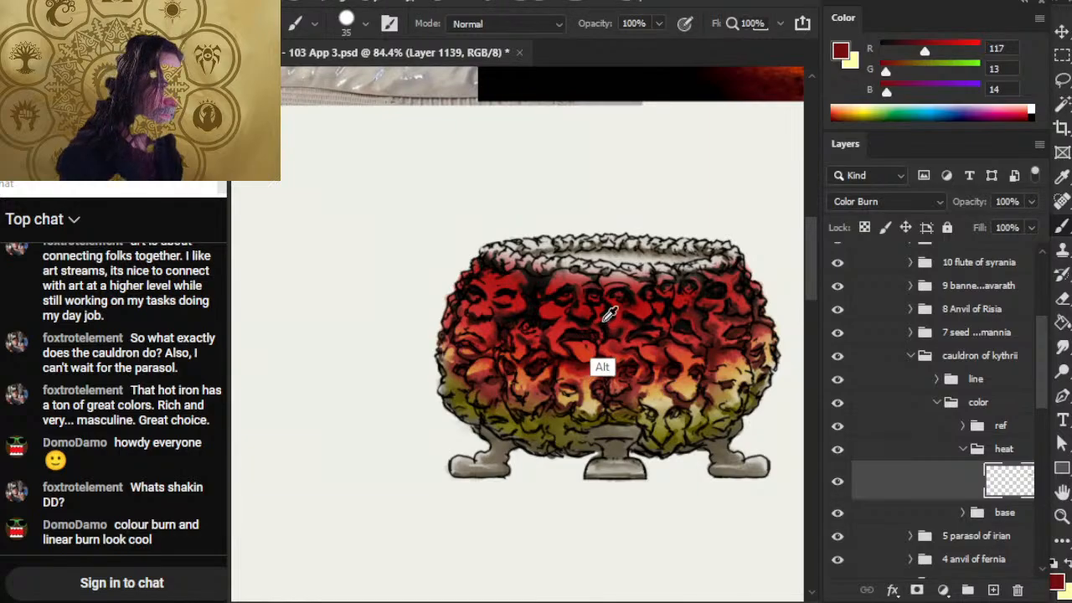
mouse_move(611, 276)
left_mouse_down()
mouse_move(544, 292)
mouse_move(533, 276)
mouse_move(530, 287)
mouse_move(572, 296)
mouse_move(553, 301)
mouse_move(548, 360)
mouse_move(525, 378)
mouse_move(529, 370)
mouse_move(539, 394)
mouse_move(678, 393)
mouse_move(655, 404)
mouse_move(656, 438)
mouse_move(668, 430)
mouse_move(668, 392)
left_mouse_up()
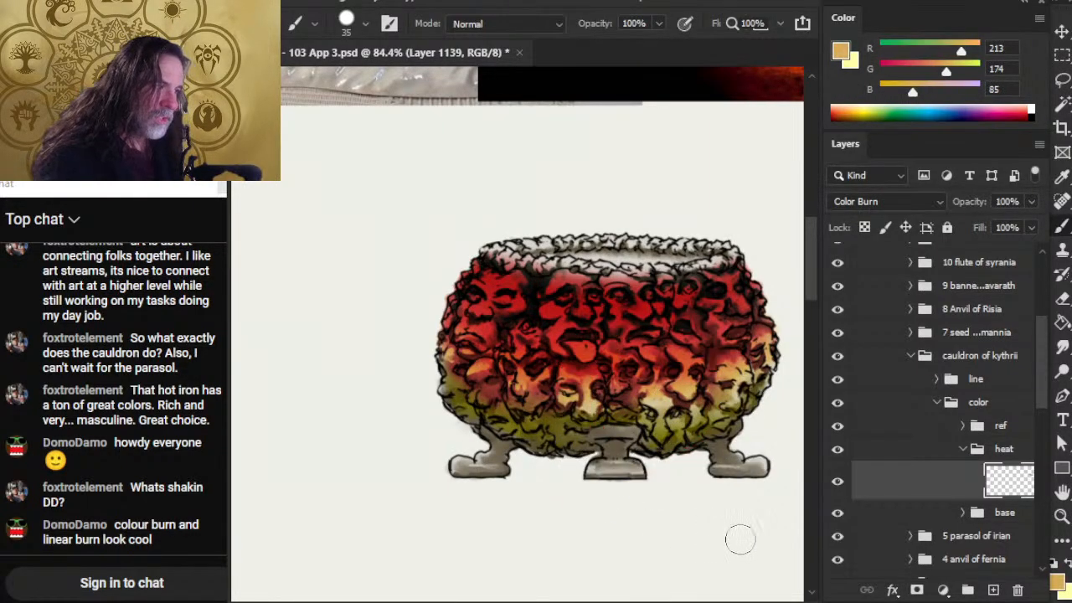
- Reduce the Color Burn heat layer's opacity to 72%
left_click(1031, 201)
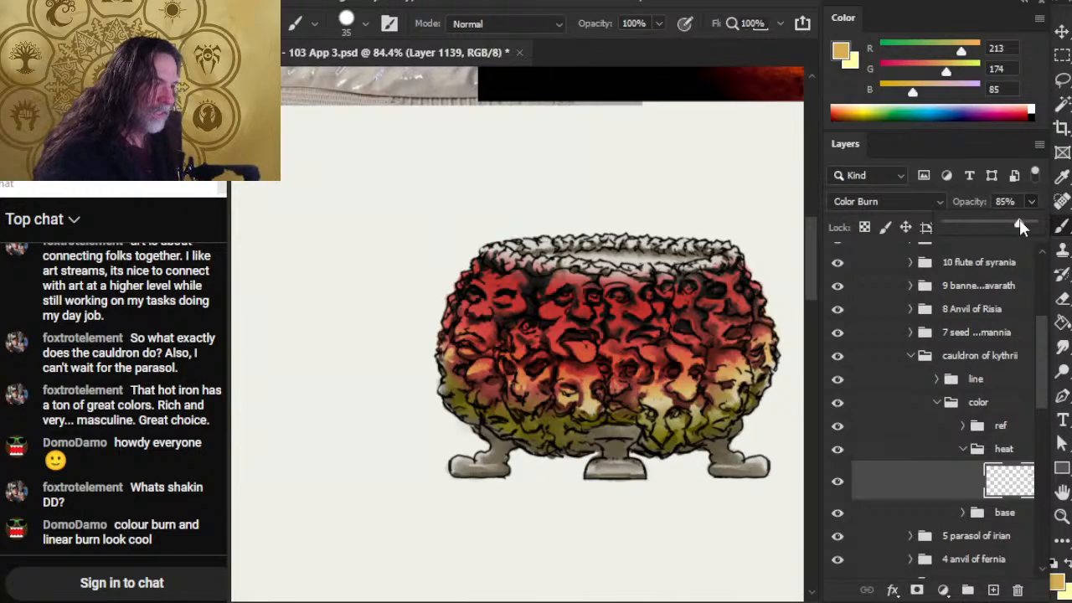
left_click_drag(1009, 224, 1005, 224)
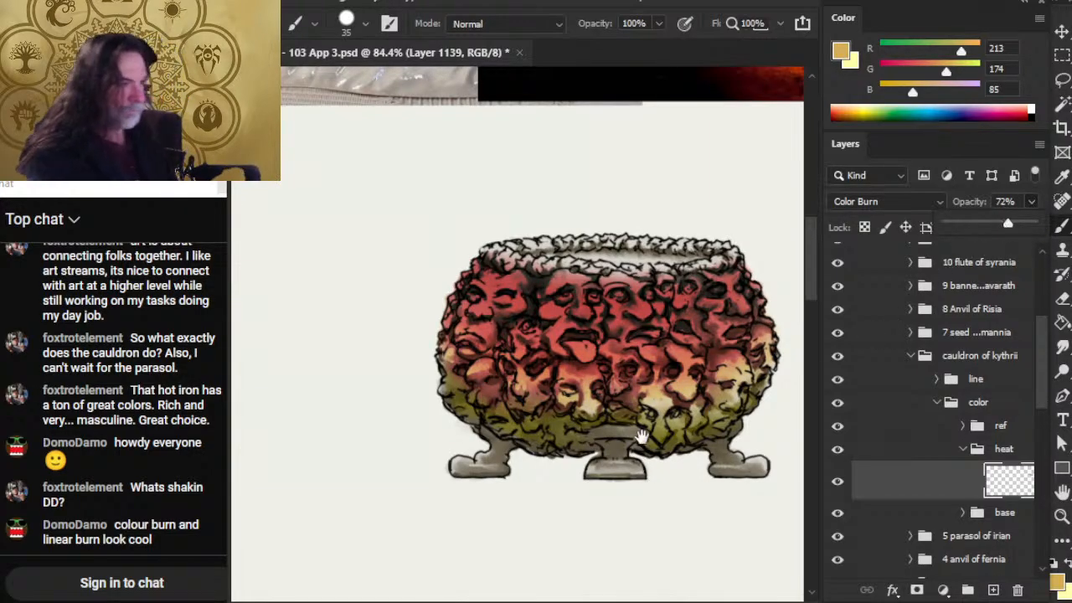
left_click_drag(600, 429, 534, 411)
left_click(586, 410, "alt")
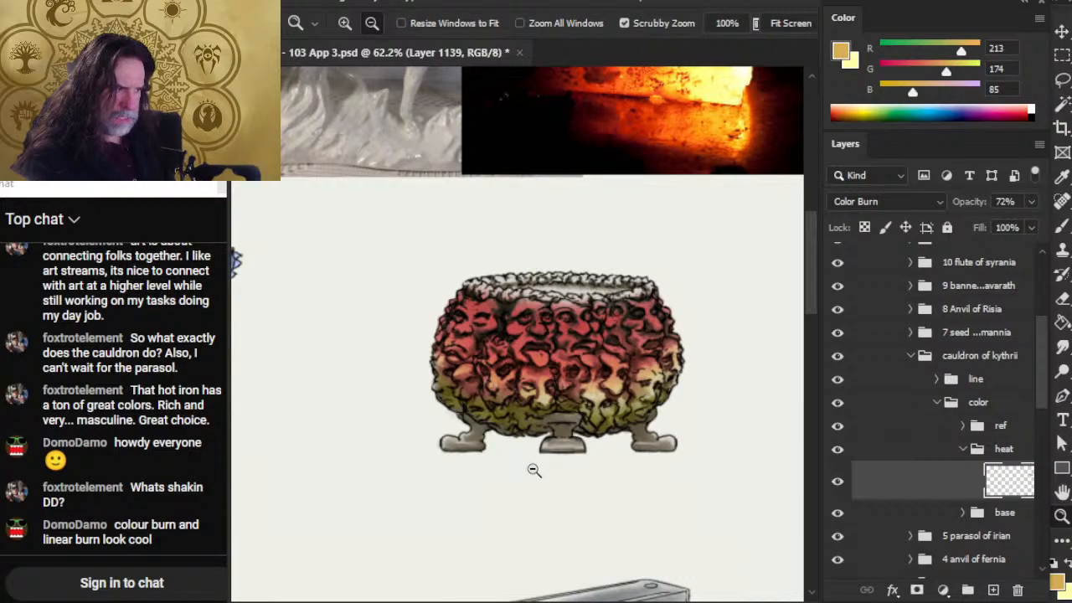
- Identify the shading layer in the base group by toggling its visibility and set its opacity to 90%
left_click(963, 512)
left_click(838, 546)
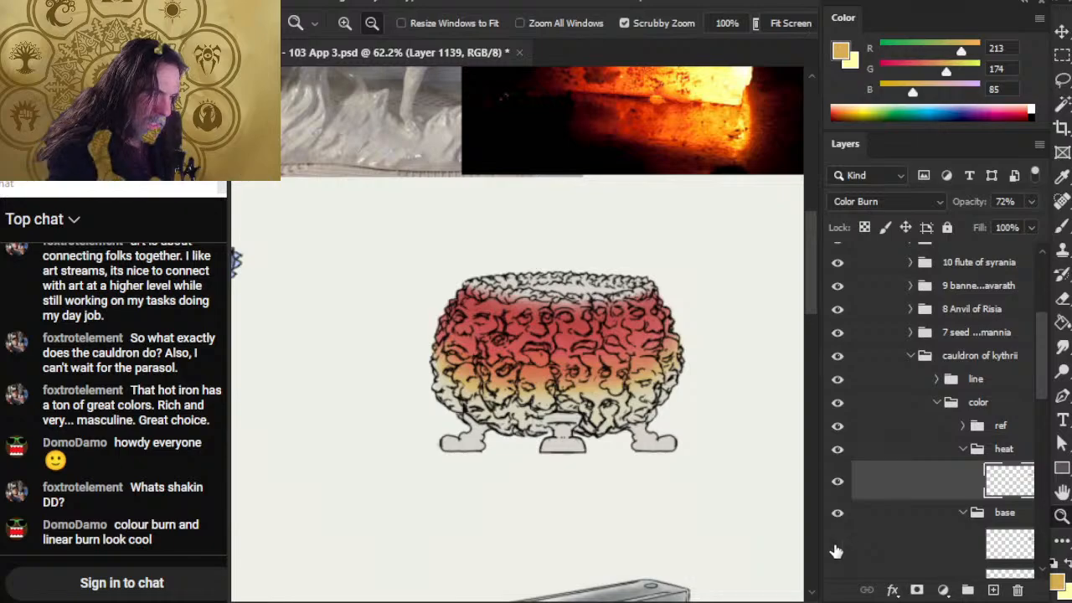
left_click(837, 548)
left_click(885, 545)
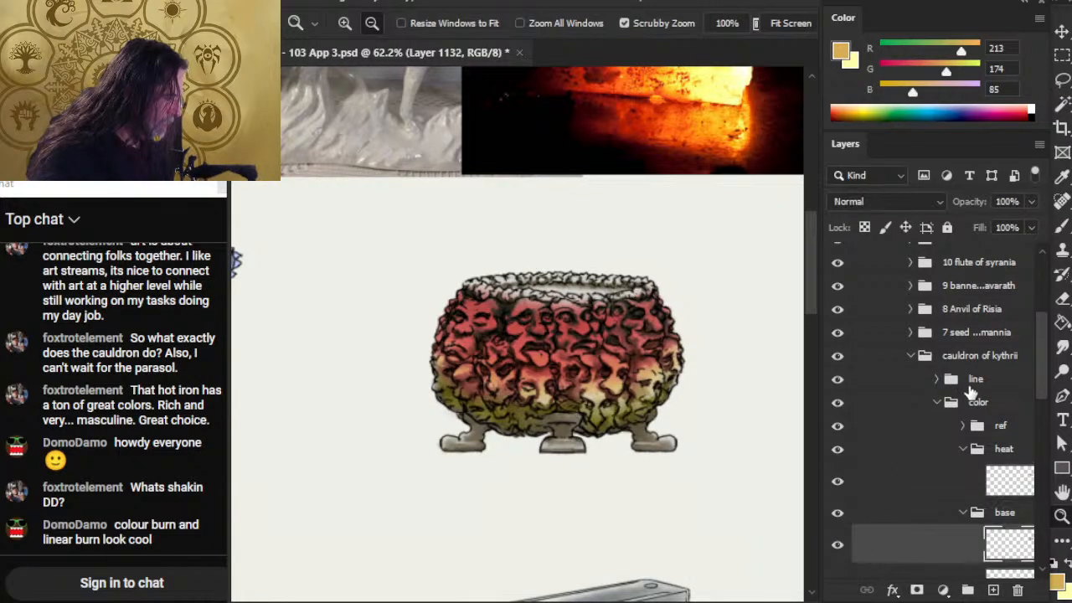
left_click(1031, 201)
left_click_drag(1029, 224, 1018, 219)
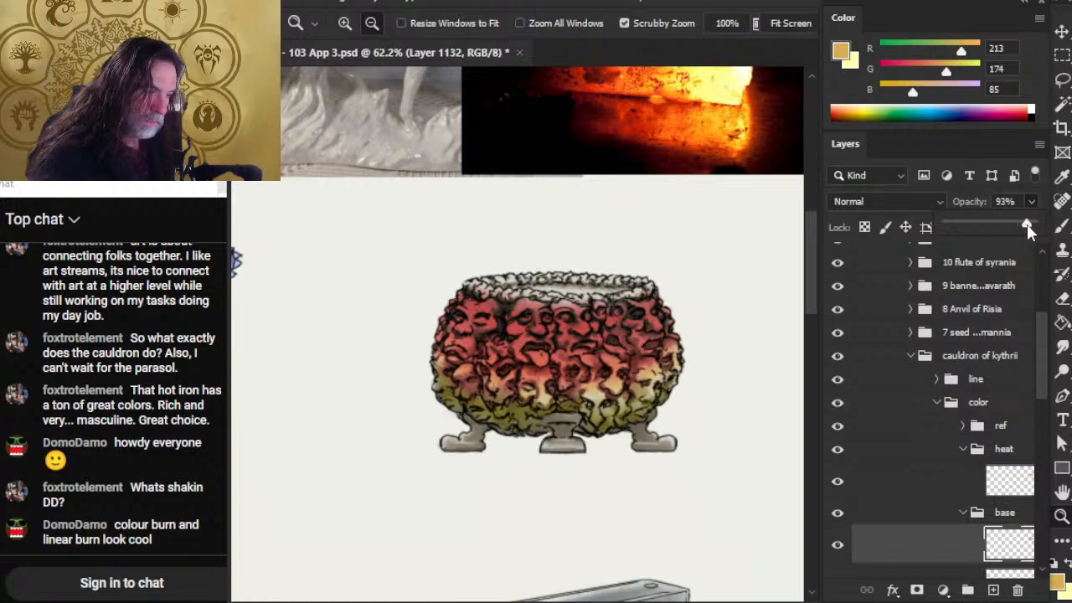
left_click_drag(1026, 224, 1023, 223)
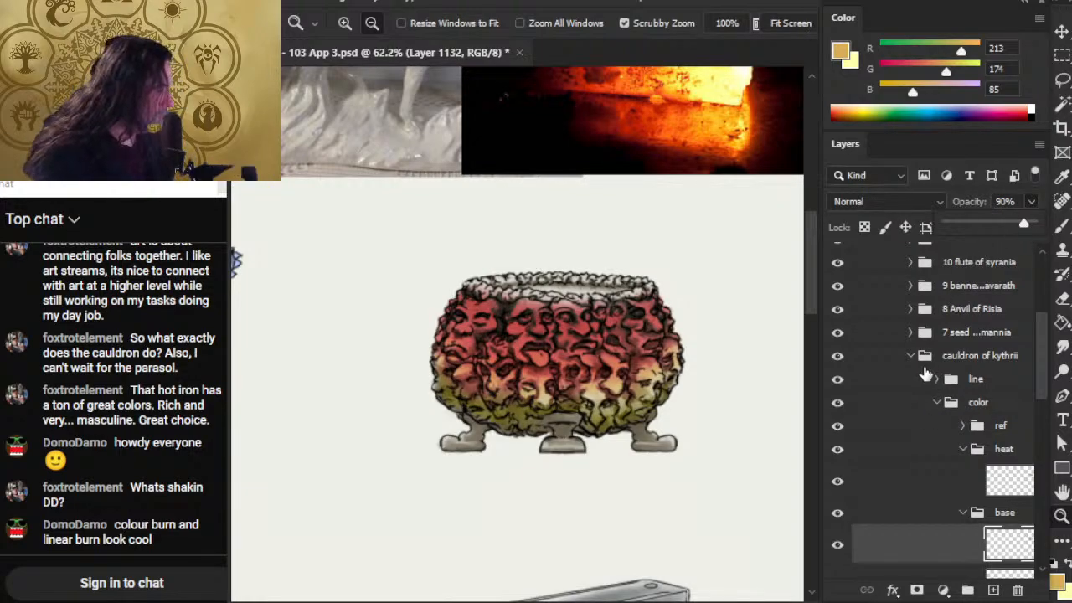
- Duplicate the Color Burn layer in the heat group and collapse the base group
scroll(1043, 376, "up", 1)
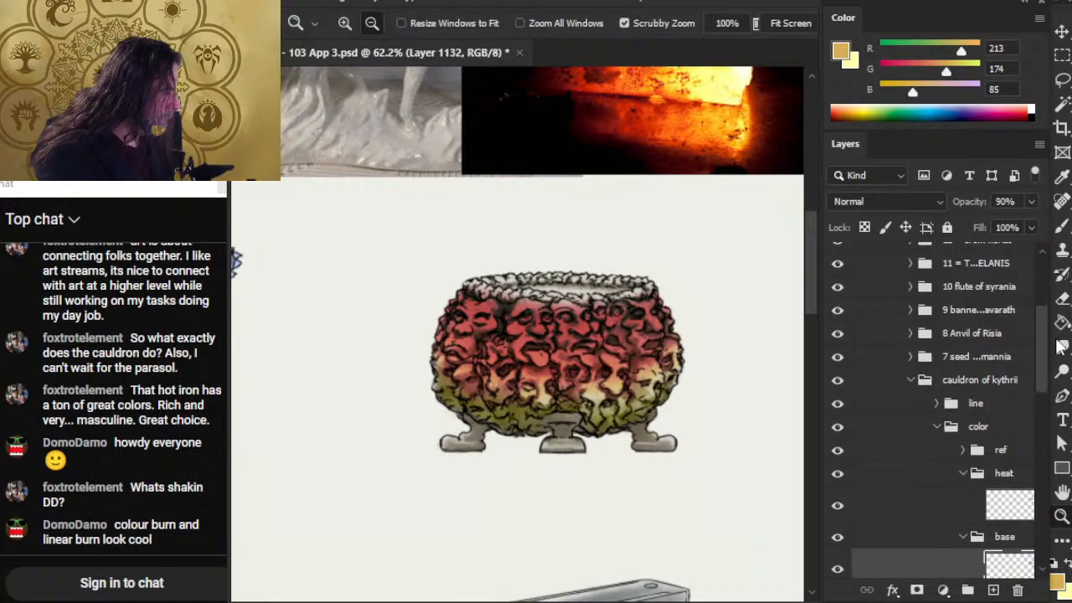
scroll(1046, 351, "down", 3)
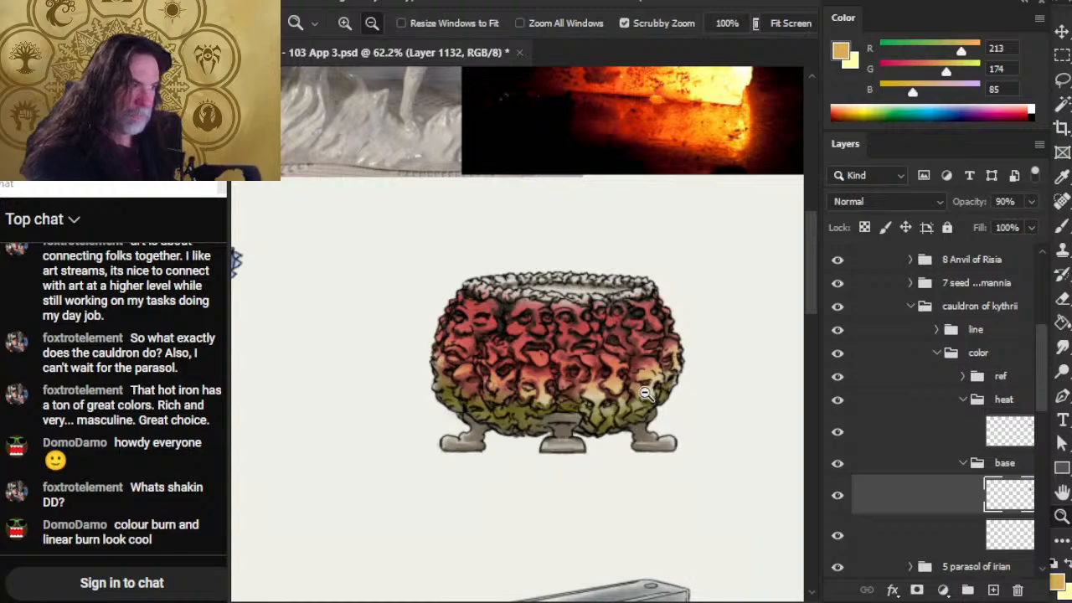
left_click(945, 431)
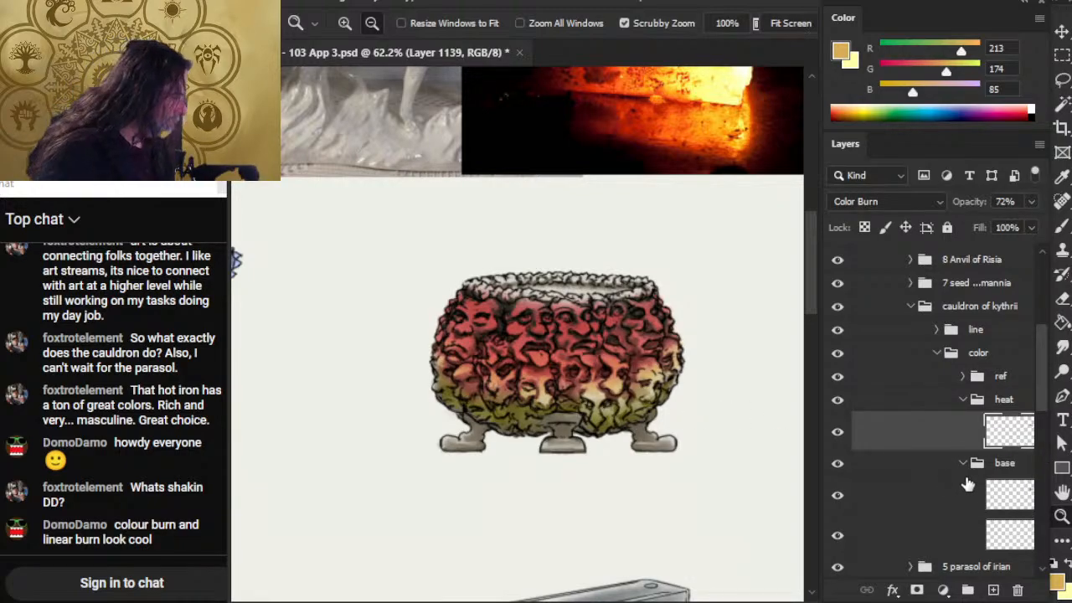
left_click(970, 470)
left_click(962, 464)
left_click(957, 433)
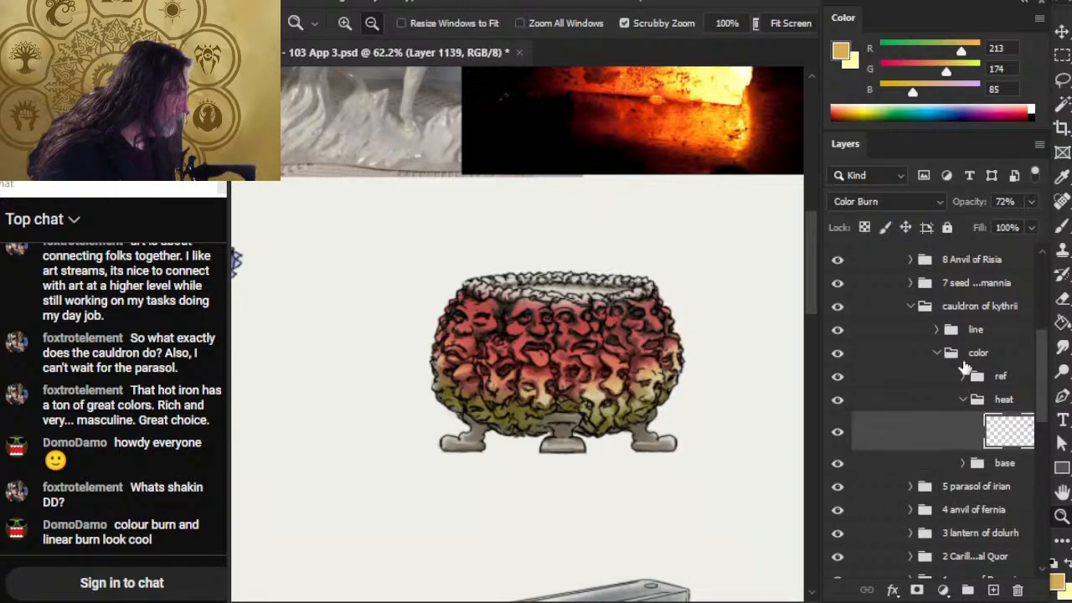
right_click(908, 435)
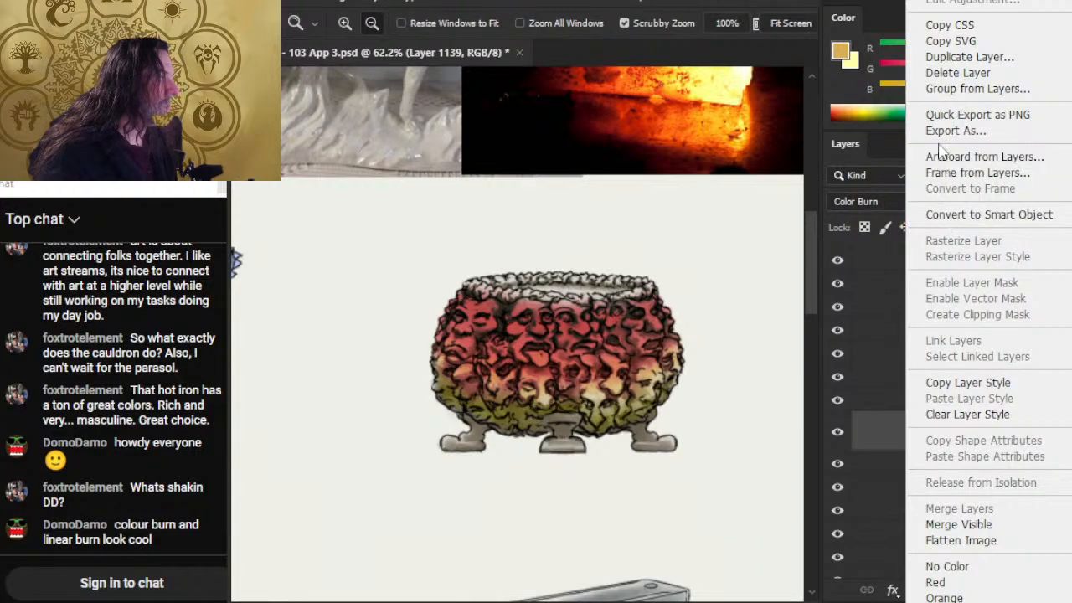
left_click(980, 58)
key("Return")
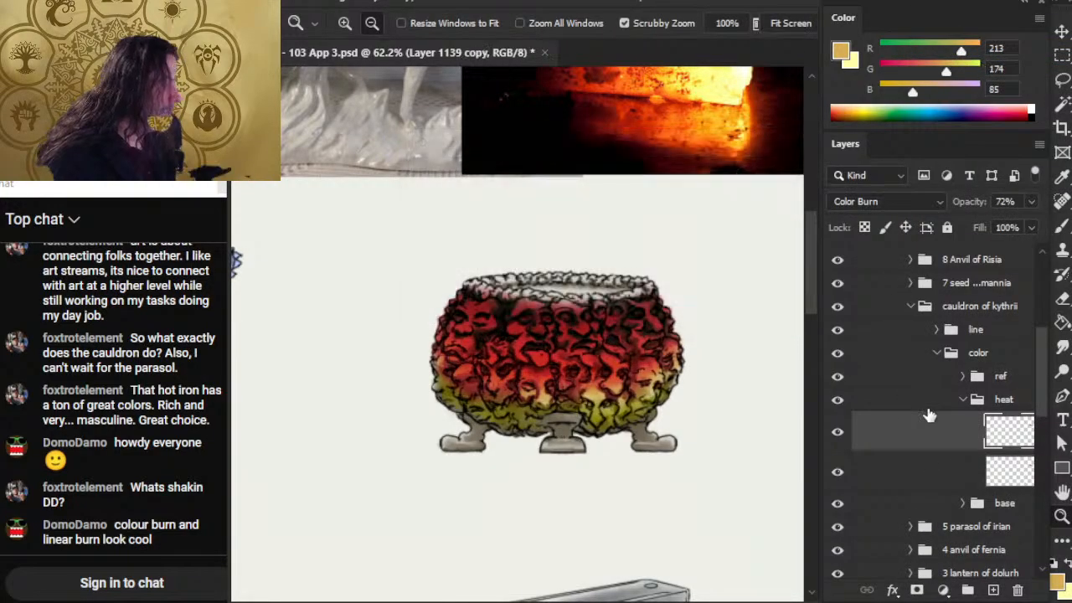
- Set the original heat layer beneath the copy to Normal blending, compare the cauldron with and without it, and hide it
left_click(890, 474)
left_click(921, 202)
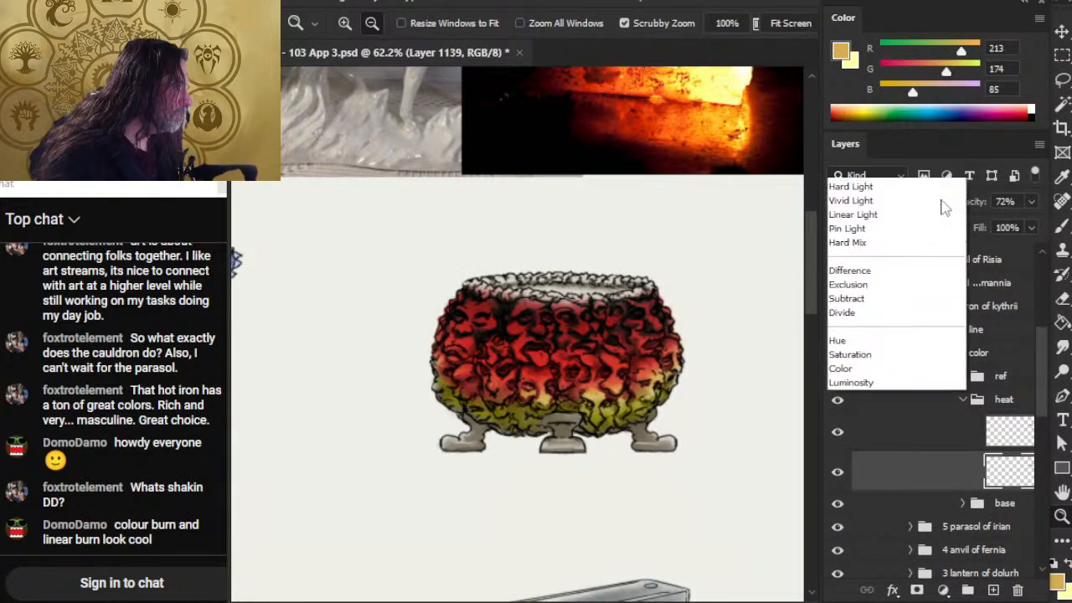
scroll(944, 208, "up", 5)
left_click(857, 187)
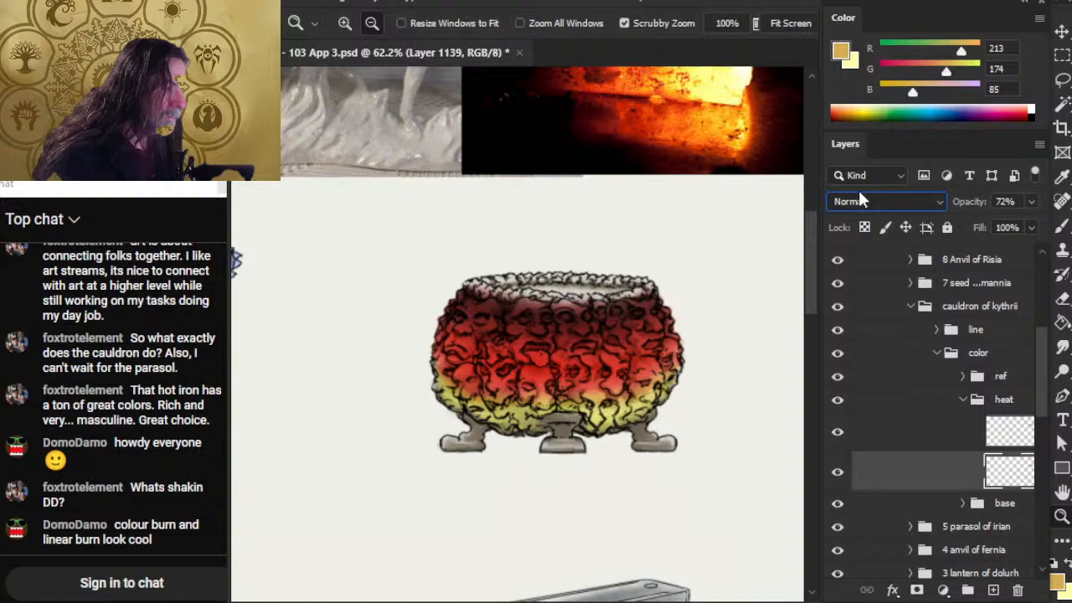
left_click(837, 474)
left_click(838, 474)
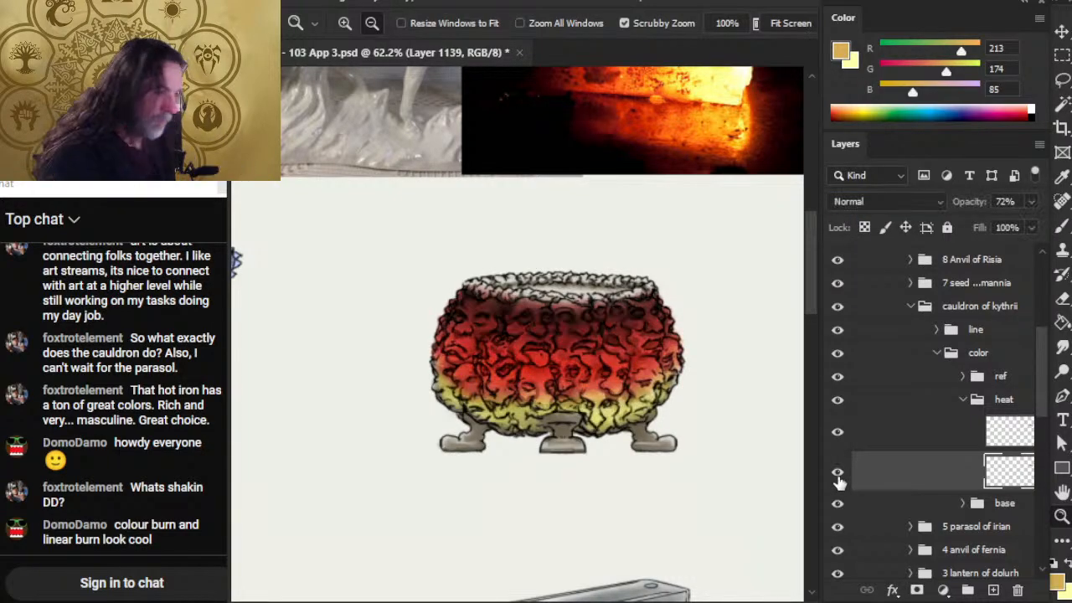
left_click(837, 475)
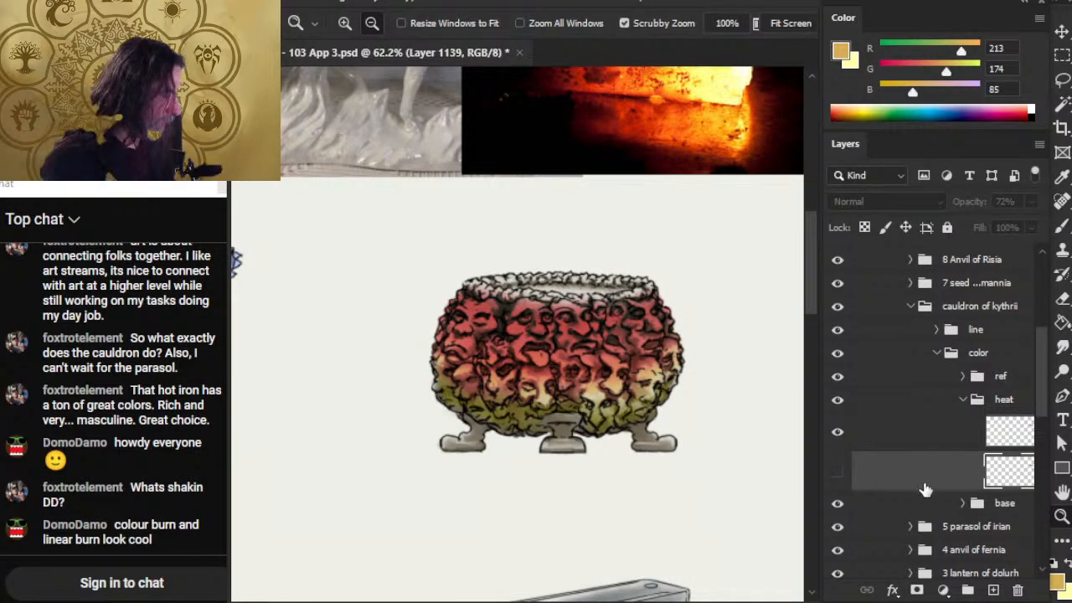
- Collapse the heat group and add a new layer above it in the color group
left_click(902, 435)
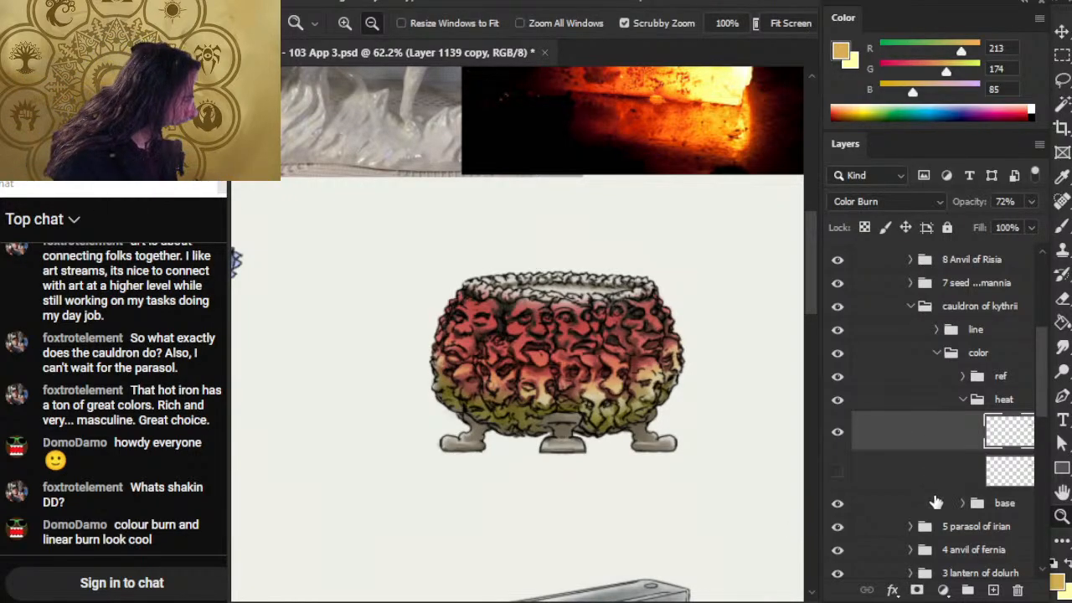
left_click(961, 399)
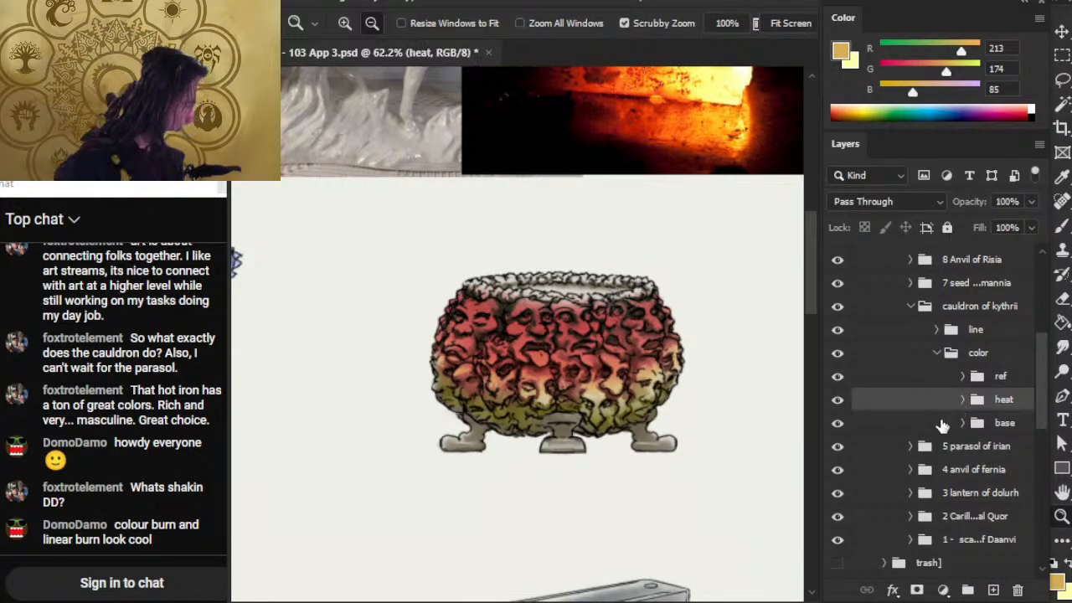
left_click(993, 590)
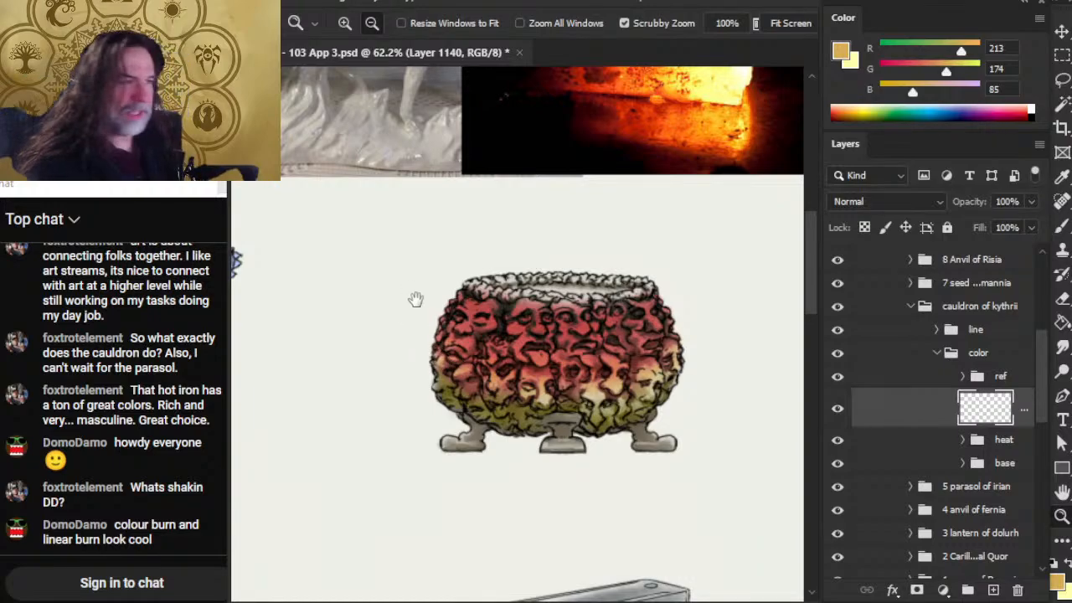
- Sample a light cream and a soft gray from the glossy white horse reference as the background and foreground colors
left_click_drag(416, 299, 507, 491)
left_click_drag(432, 219, 512, 186)
left_click(447, 209, "alt")
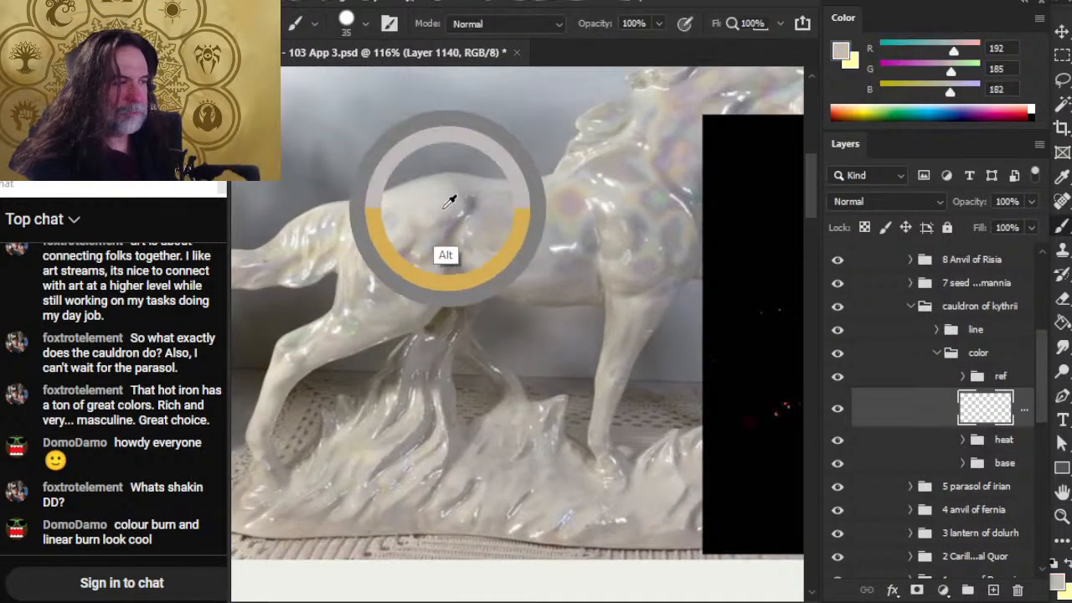
left_click_drag(632, 394, 513, 365)
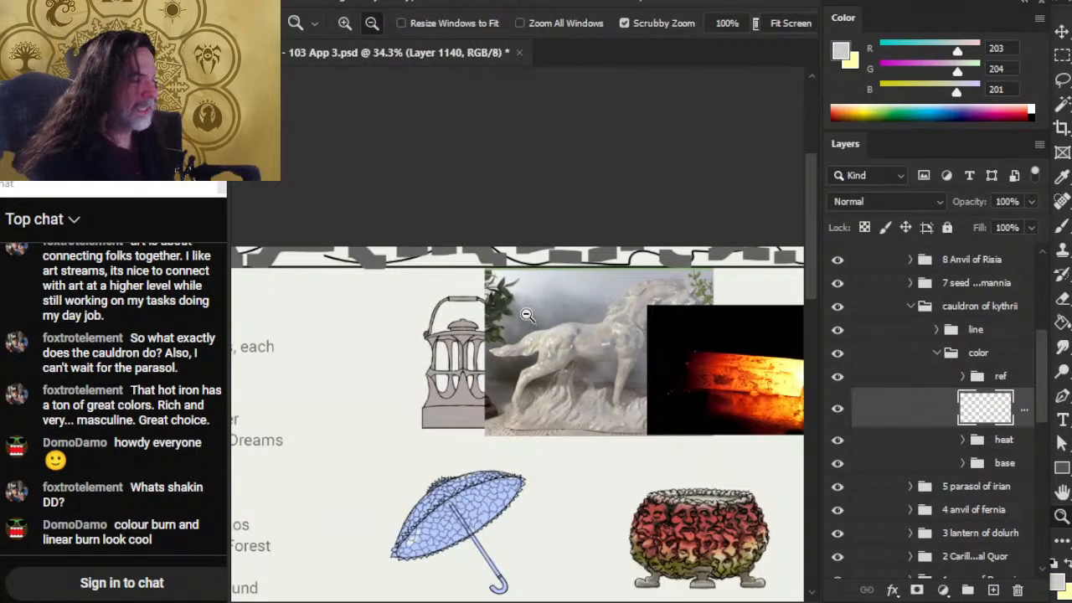
left_click_drag(570, 279, 661, 314)
key("b")
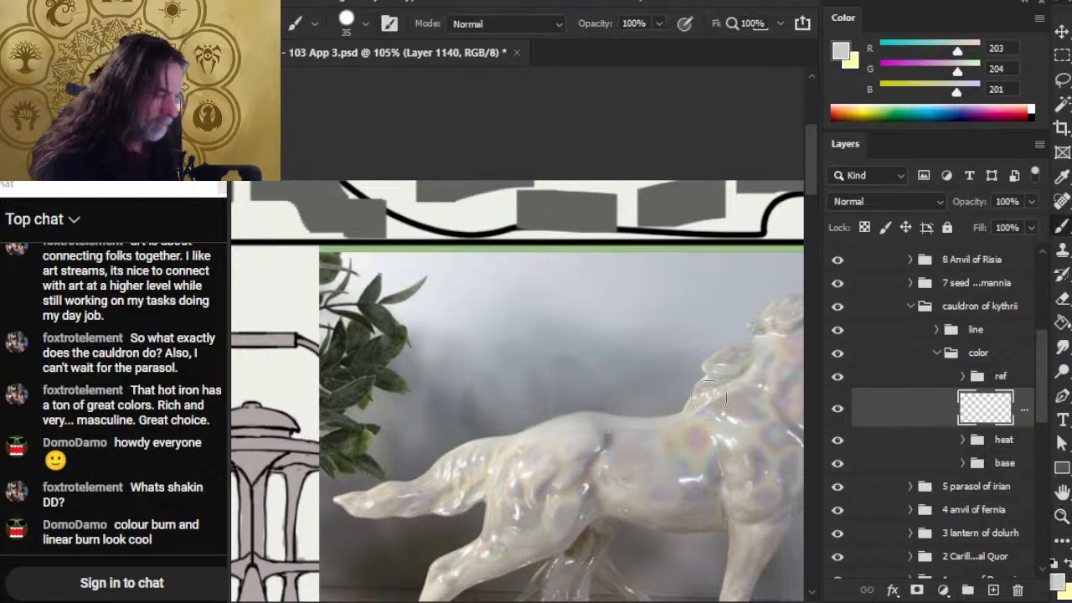
left_click(722, 379, "alt")
left_click(711, 396, "alt")
left_click(717, 393, "alt")
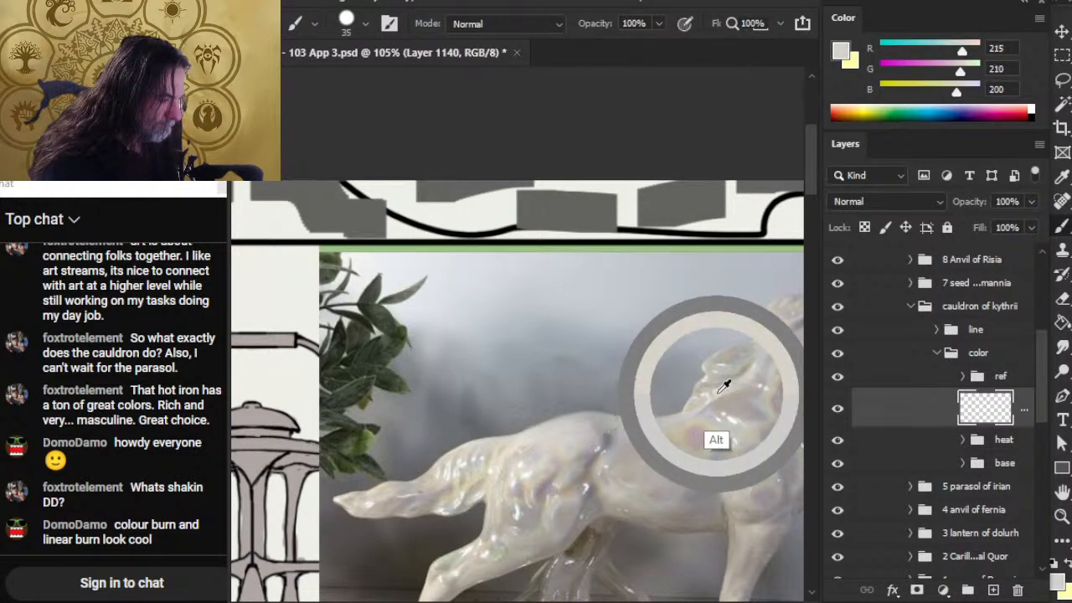
left_click(722, 395, "alt")
key("x")
left_click(763, 404, "alt")
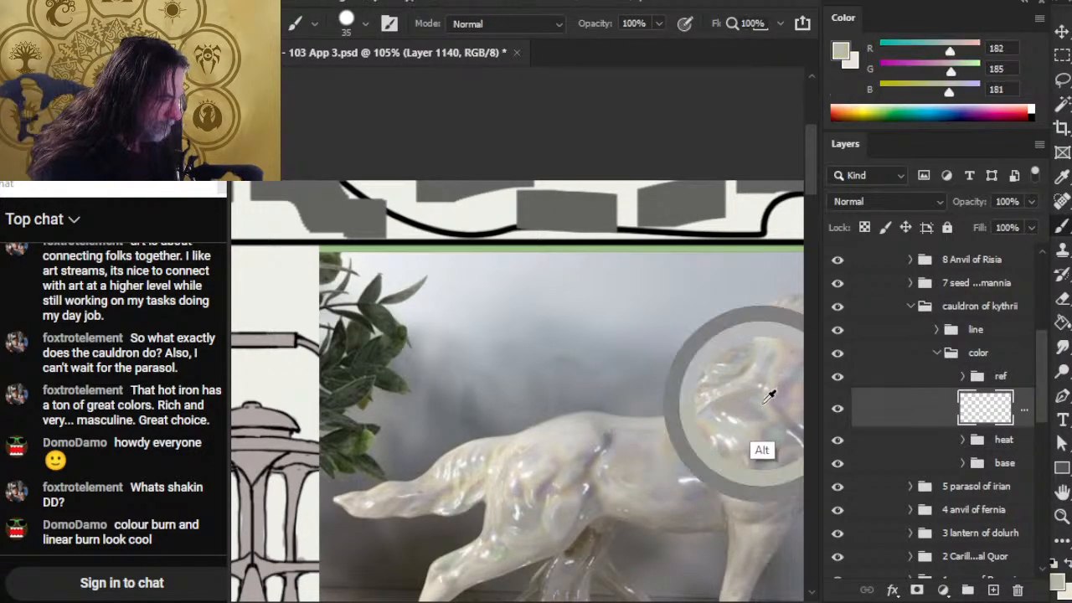
- Paint cream highlights along the cauldron's knobbly rim with an 8-pixel brush, using the sampled light cream as the foreground color
key("x")
key("z")
left_click_drag(681, 457, 628, 435)
left_click_drag(628, 435, 437, 165)
left_click_drag(504, 289, 537, 299)
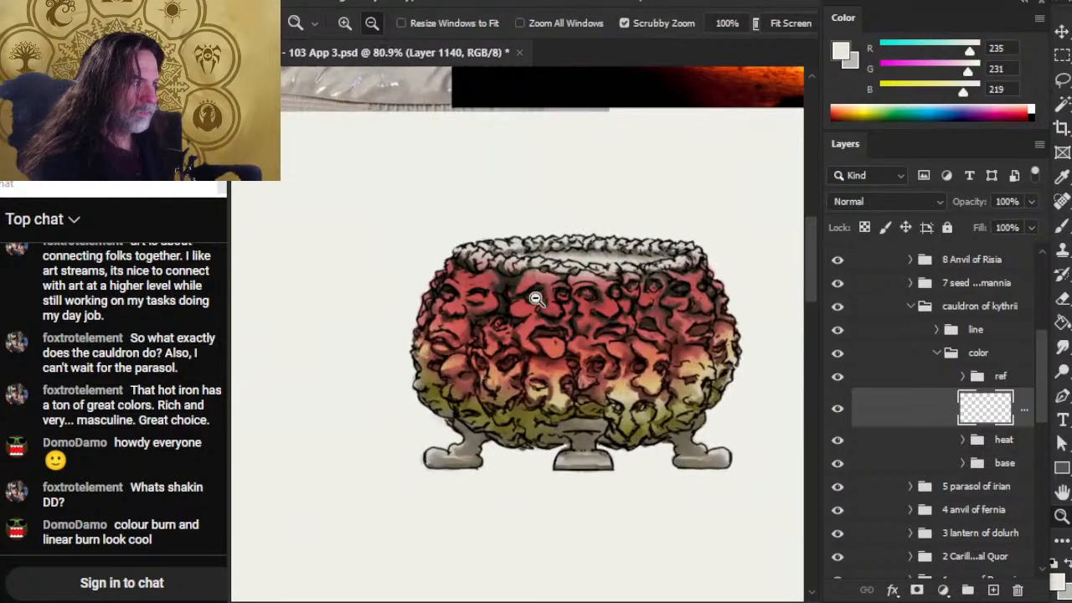
left_click_drag(453, 278, 482, 268)
key("b")
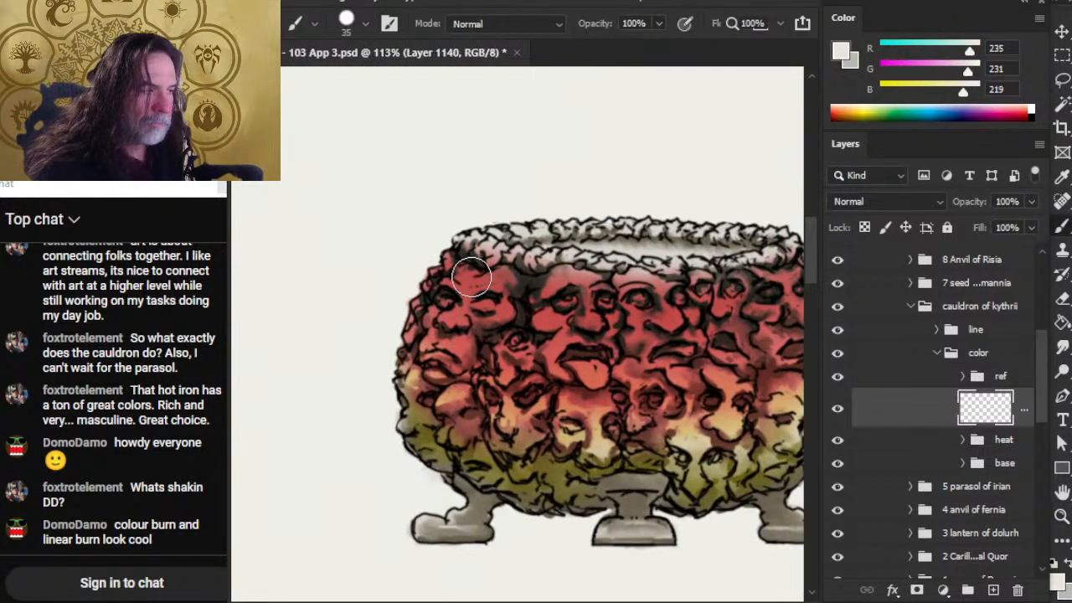
key("bracketleft")
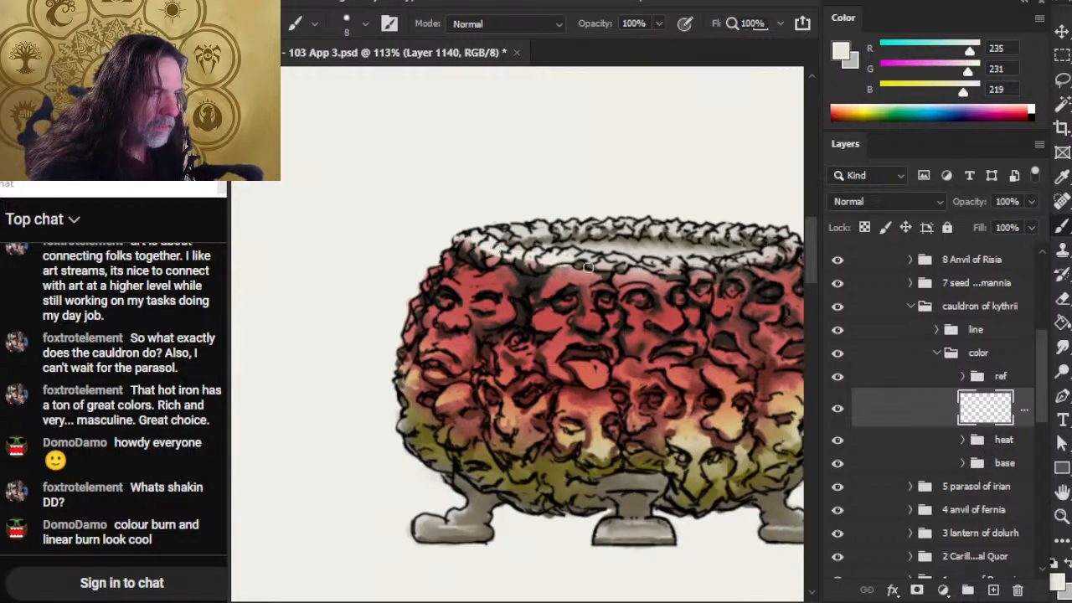
mouse_move(580, 258)
left_mouse_down()
mouse_move(694, 273)
mouse_move(741, 267)
mouse_move(787, 245)
mouse_move(781, 236)
left_mouse_up()
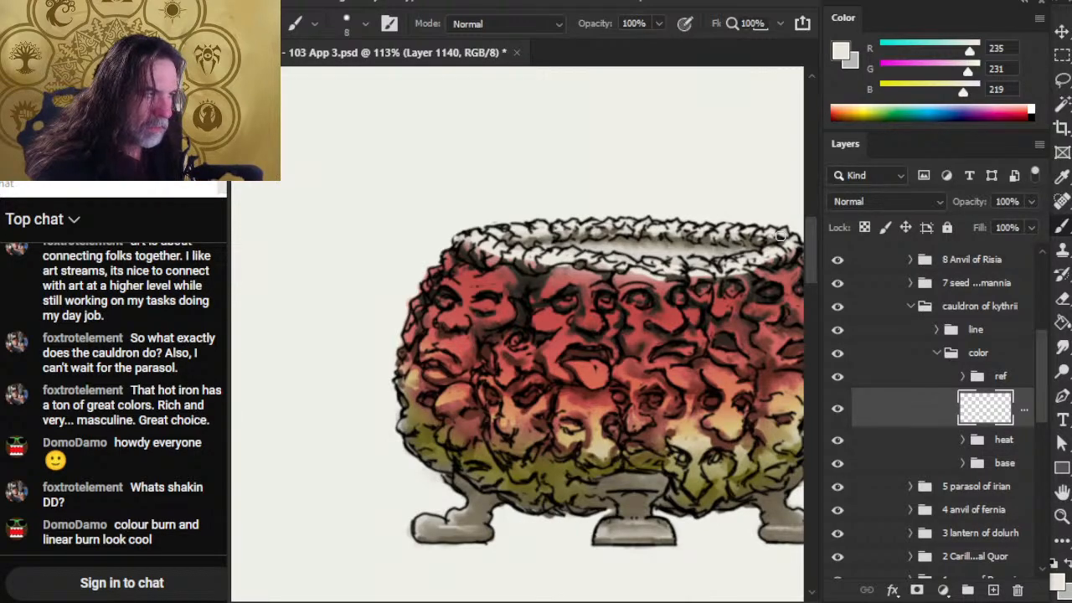
- Blend the cream highlights on the rim and the upper-left face's forehead with the Smudge tool at size 15 and 50% strength
key("r")
mouse_move(452, 266)
left_mouse_down()
mouse_move(475, 279)
mouse_move(488, 251)
left_mouse_up()
key("bracketleft")
key("bracketleft")
key("bracketleft")
key("bracketleft")
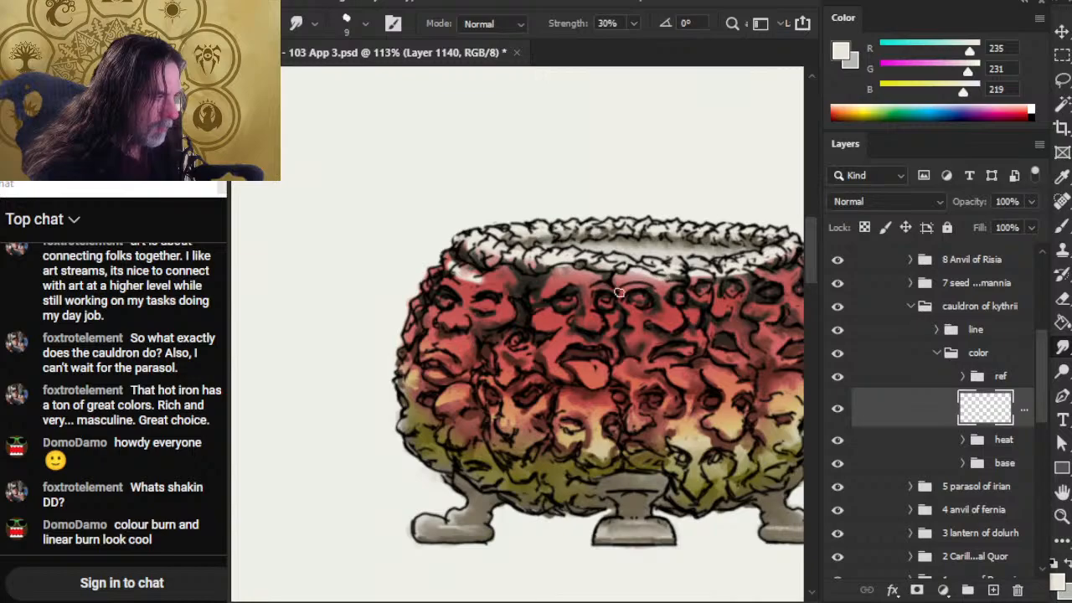
key("bracketright")
key("bracketright")
key("5")
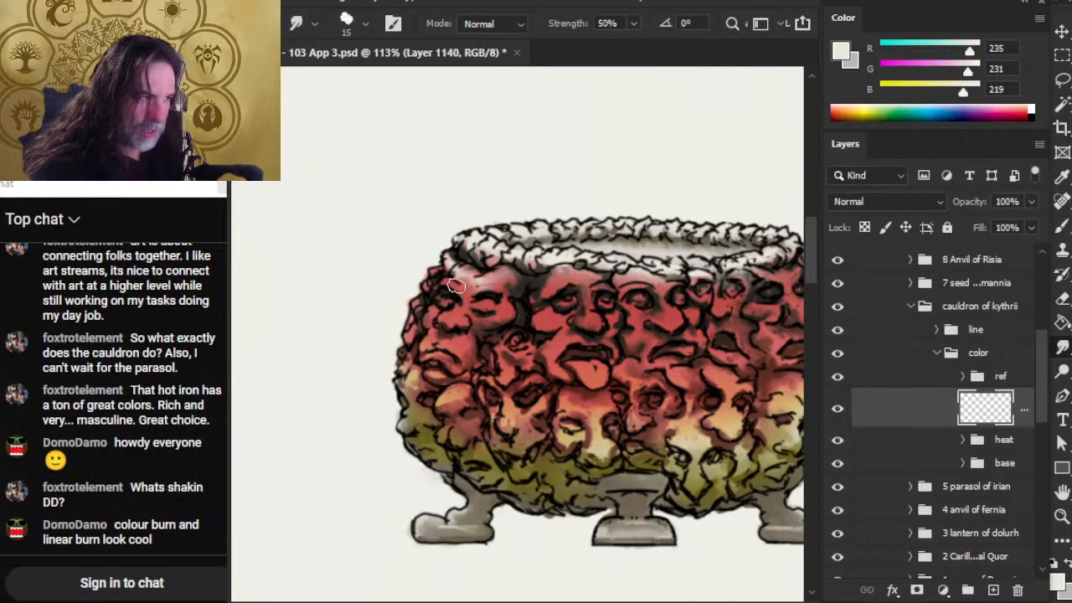
- Paint cream highlights on the upper-left face's brow and soften them with the Smudge tool, reducing its size to 9
key("b")
key("r")
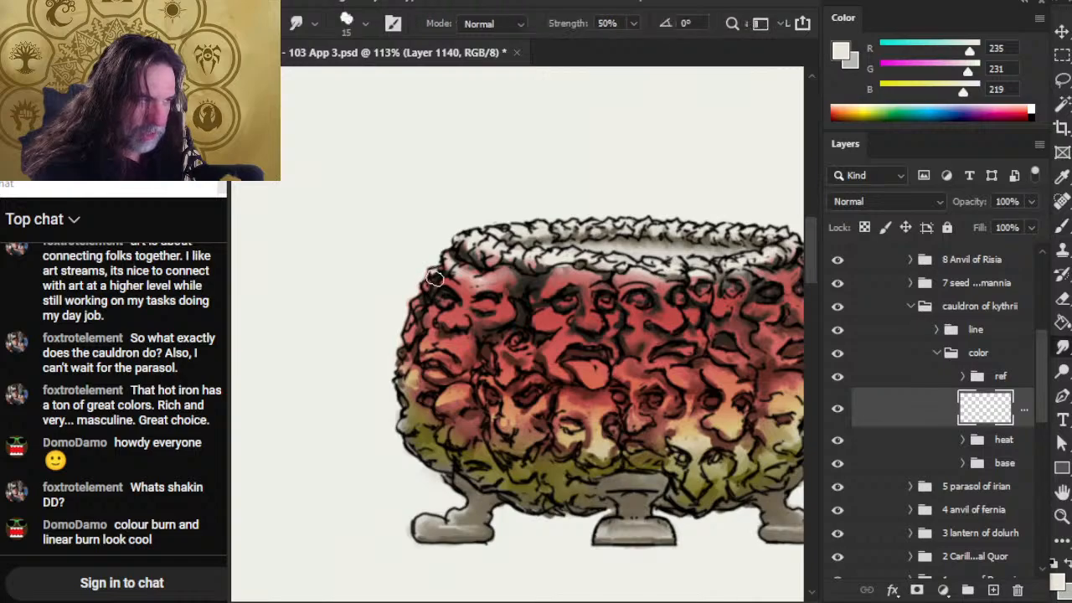
key("b")
key("r")
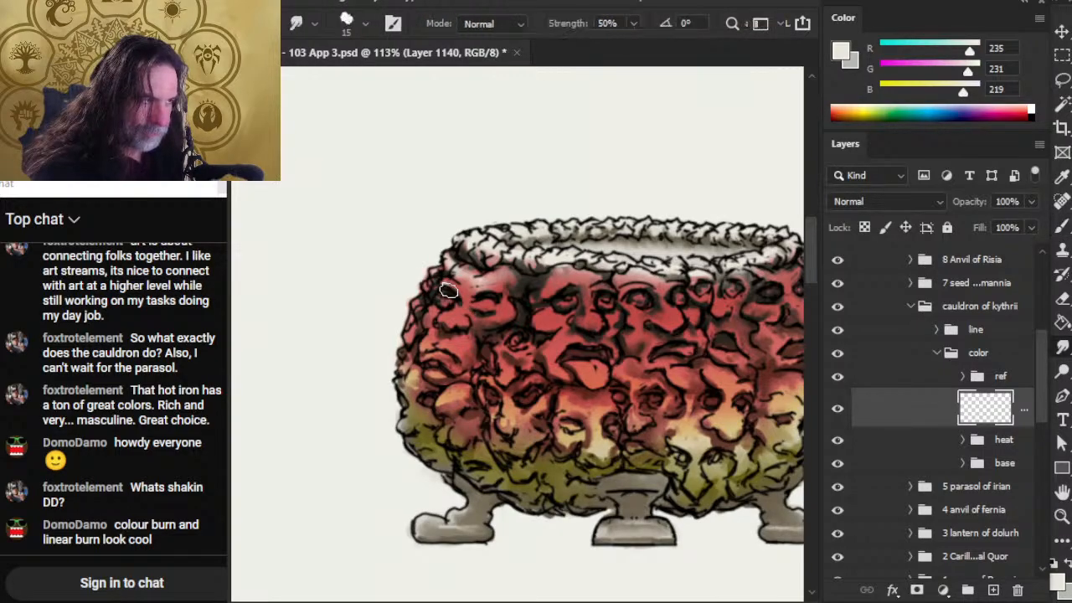
key("b")
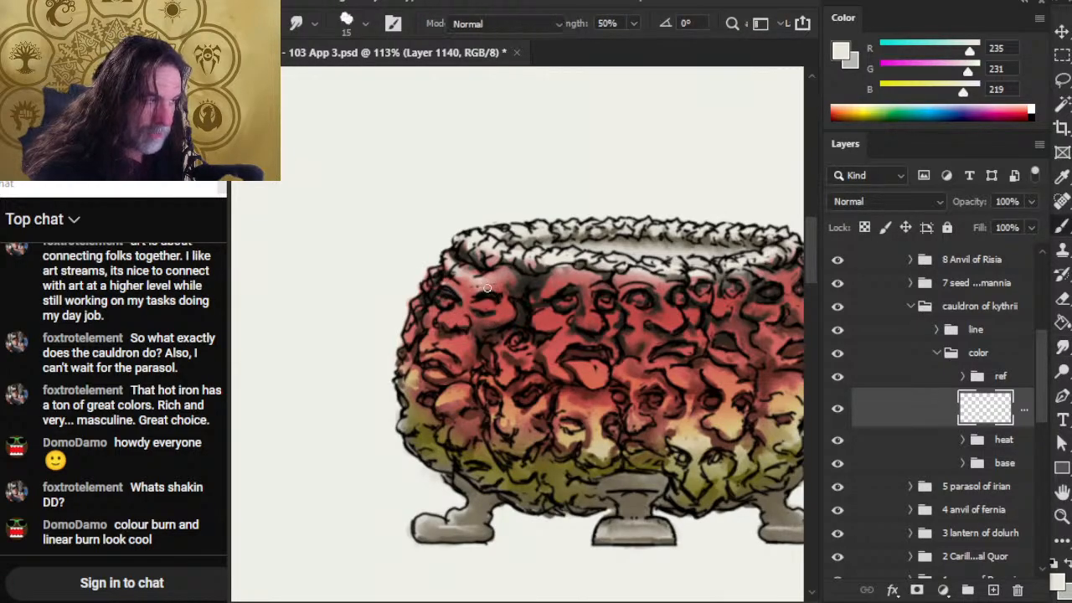
left_click_drag(472, 292, 499, 290)
key("r")
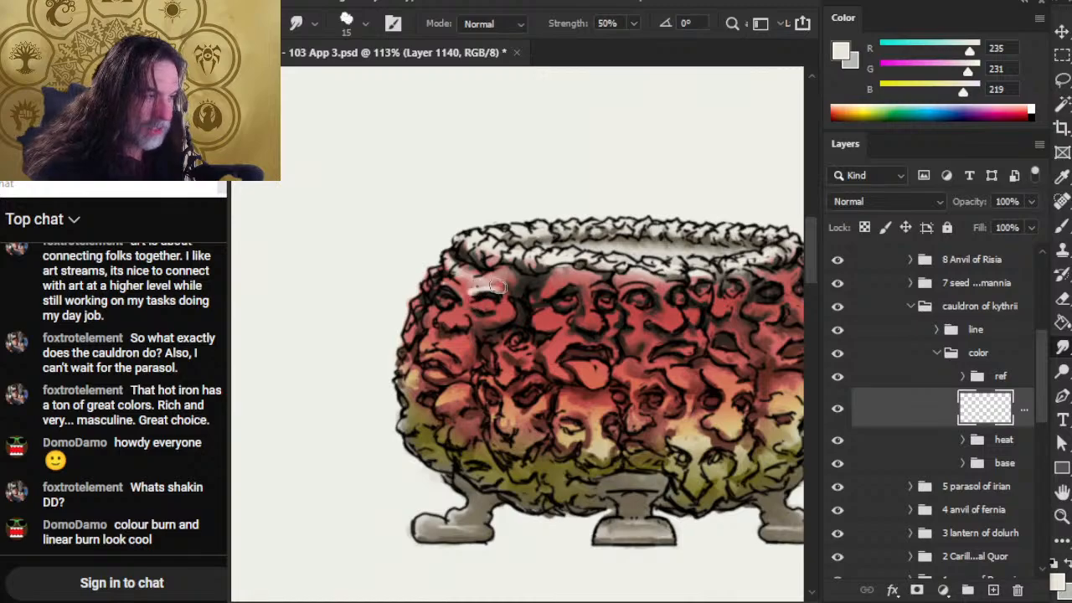
key("bracketleft")
key("bracketleft")
left_click_drag(494, 299, 460, 287)
- Add cream highlights to the upper-left face's nose and inner cheek, smudging each stroke into the red
key("b")
key("r")
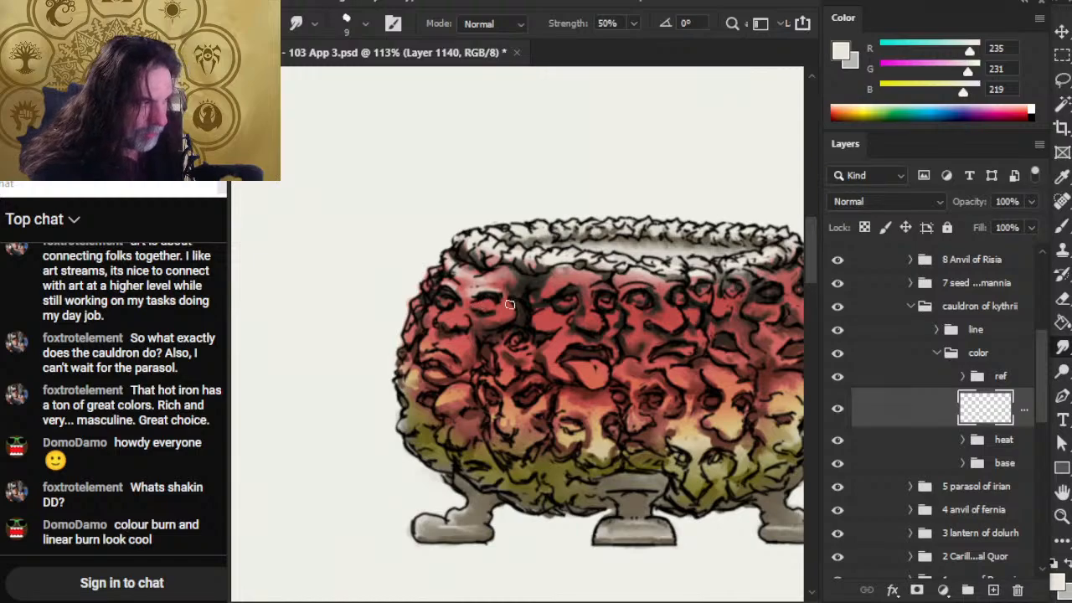
key("b")
key("r")
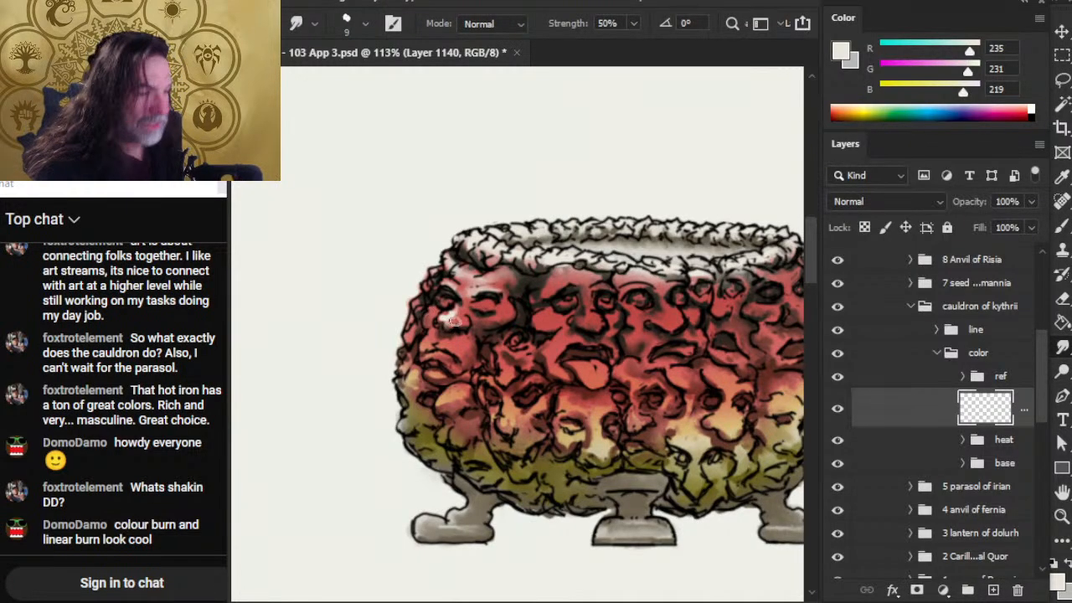
key("b")
key("r")
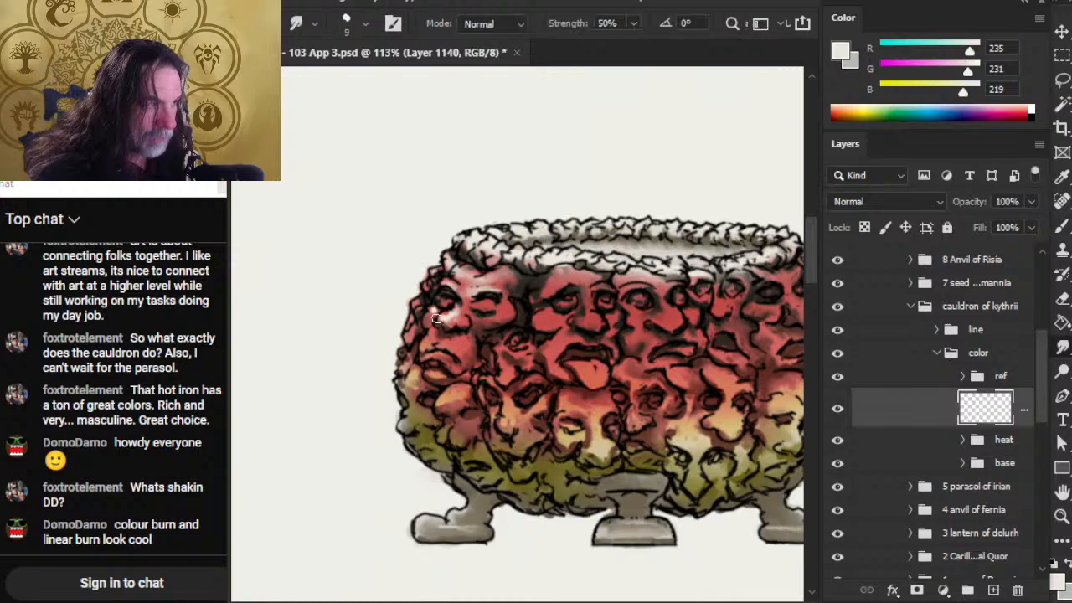
key("b")
key("r")
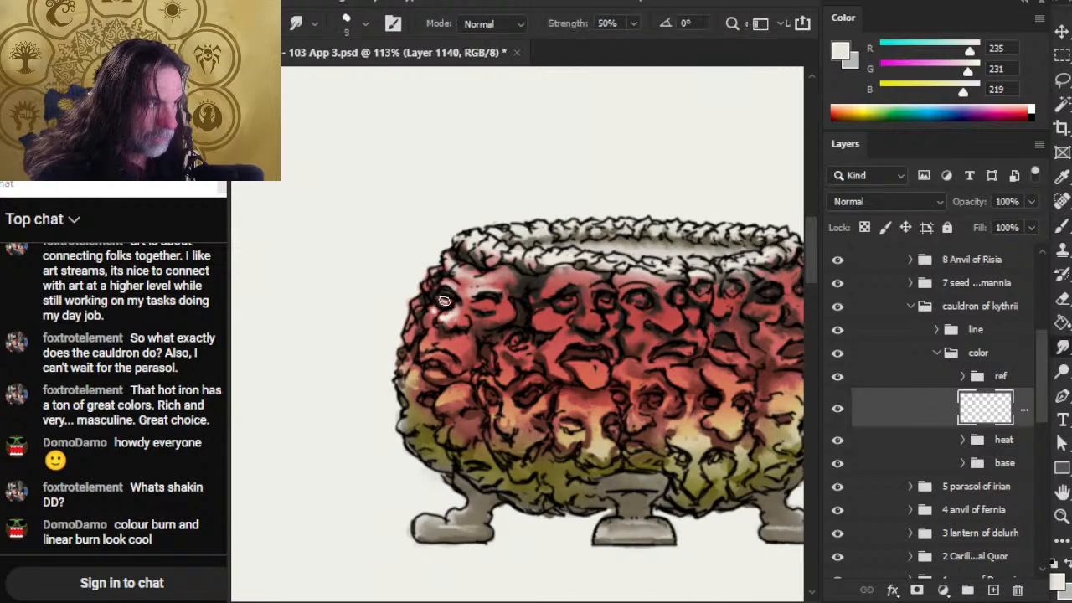
- Highlight the upper-left face's eyelid, under-eye area and upper lip in cream with a fine brush and smudge the strokes
key("b")
key("r")
key("b")
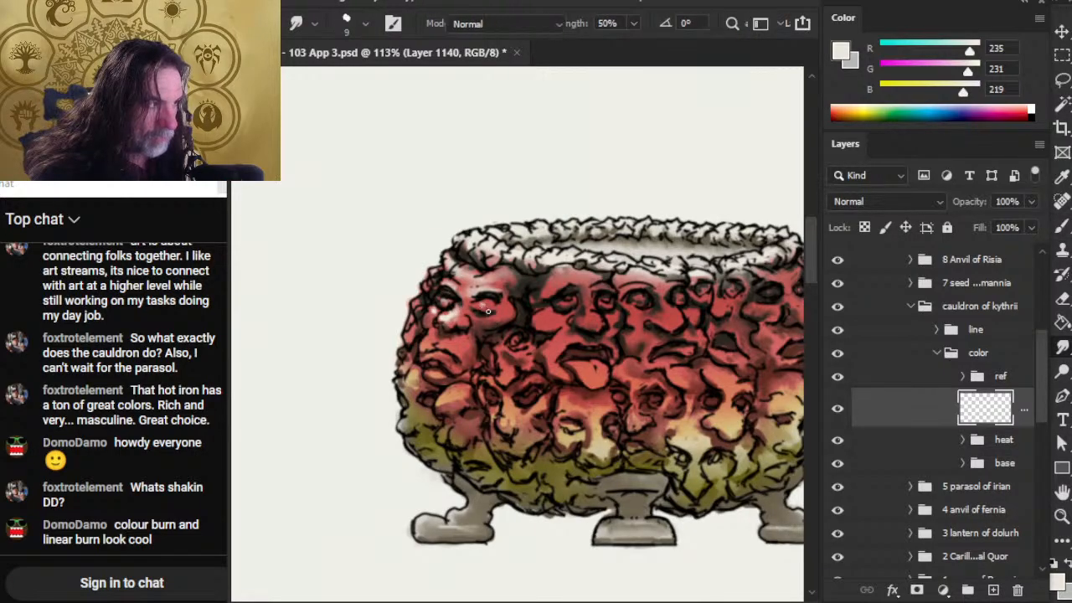
key("r")
key("b")
key("r")
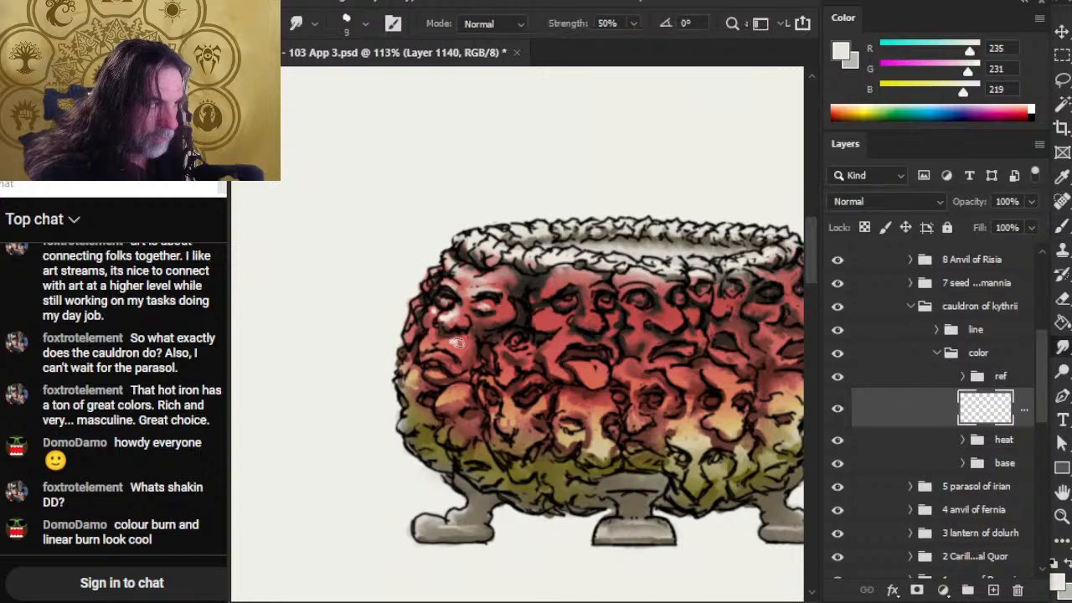
key("b")
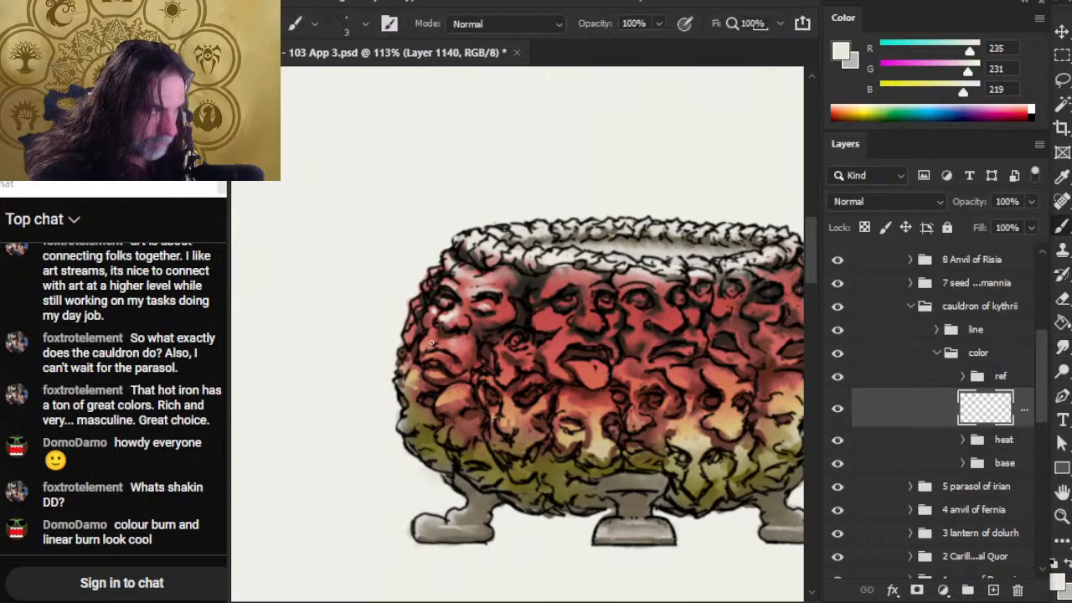
key("r")
key("b")
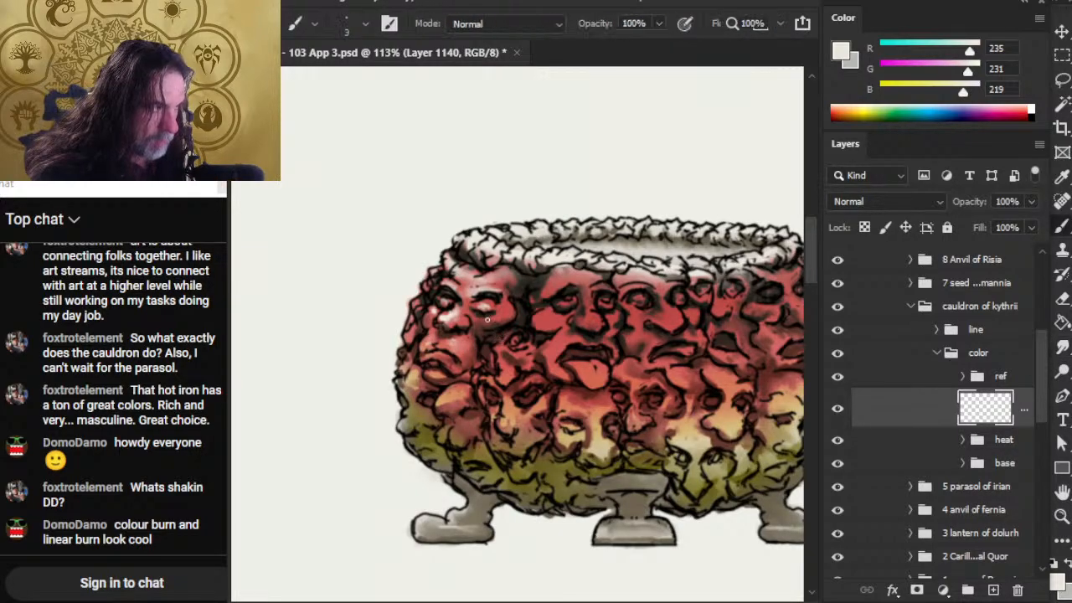
key("r")
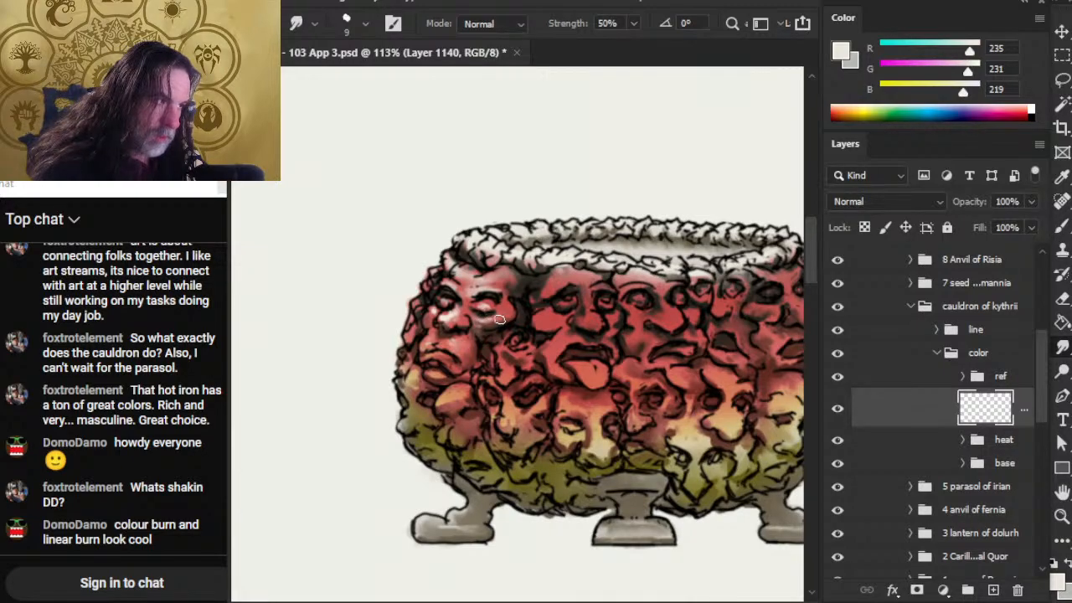
- Refine the upper-left face's nose bridge, outer cheek and temple with small cream strokes blended by smudging
key("b")
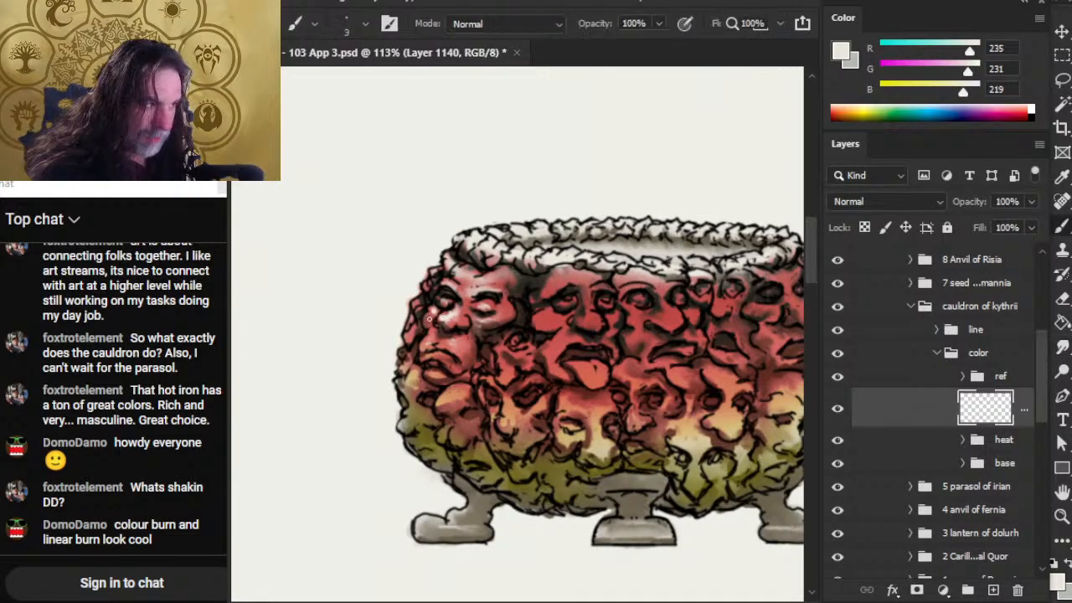
key("r")
key("b")
key("r")
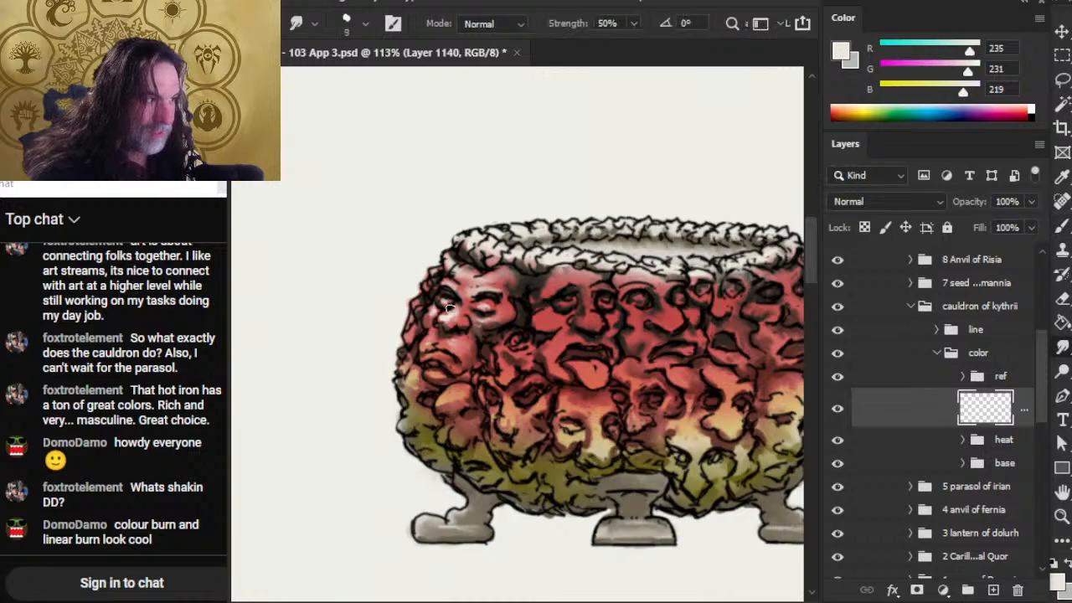
key("b")
key("r")
key("b")
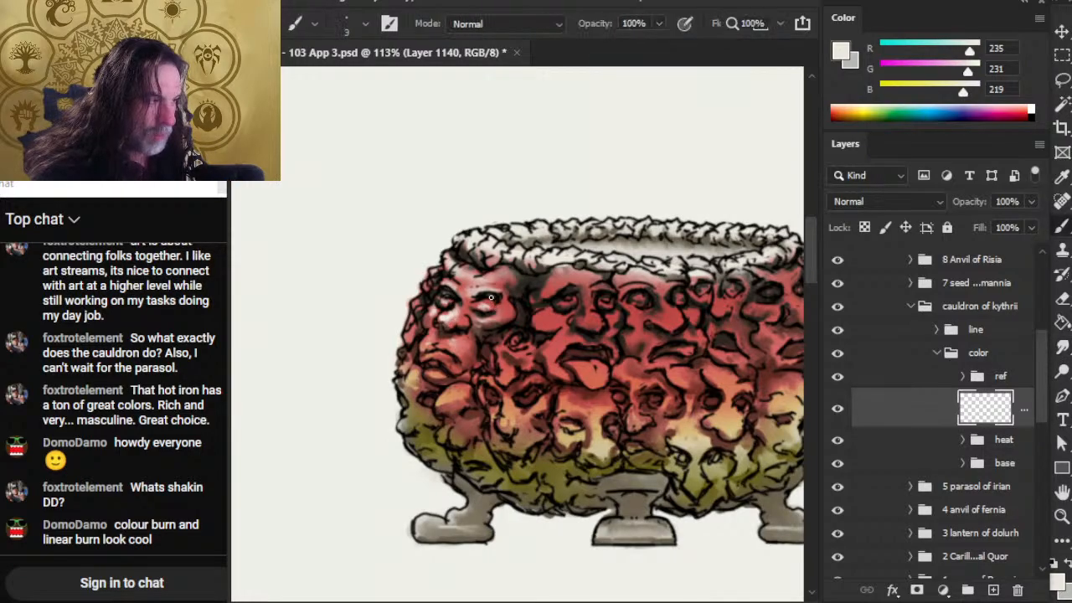
key("r")
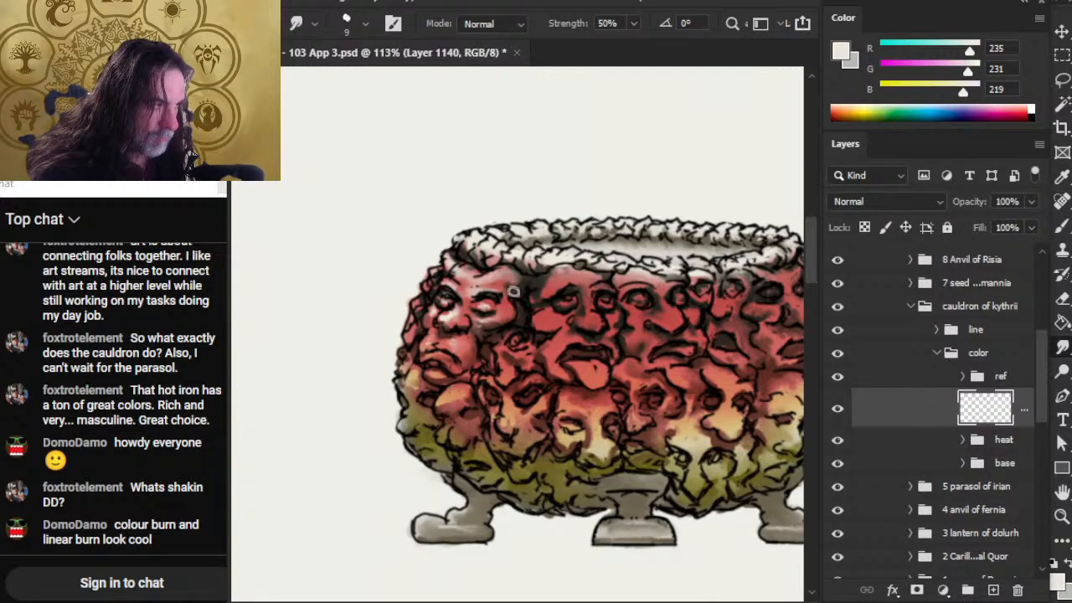
key("b")
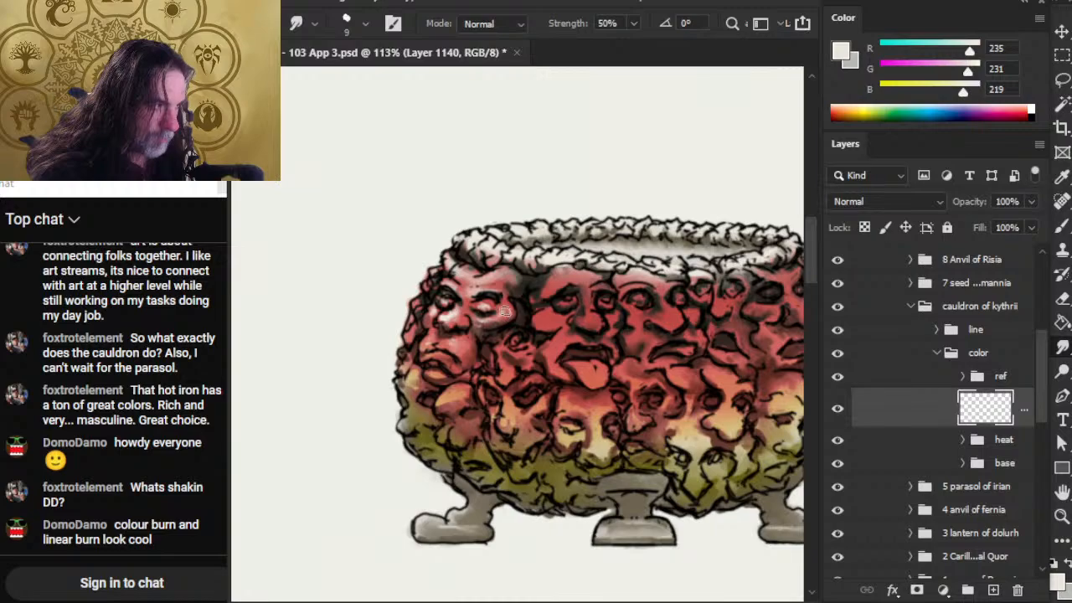
- Paint a cream highlight on the forehead of the second face in the top row and smudge it into the red
key("z")
mouse_move(558, 402)
left_mouse_down()
mouse_move(507, 407)
mouse_move(485, 461)
left_mouse_up()
left_click_drag(540, 368, 577, 357)
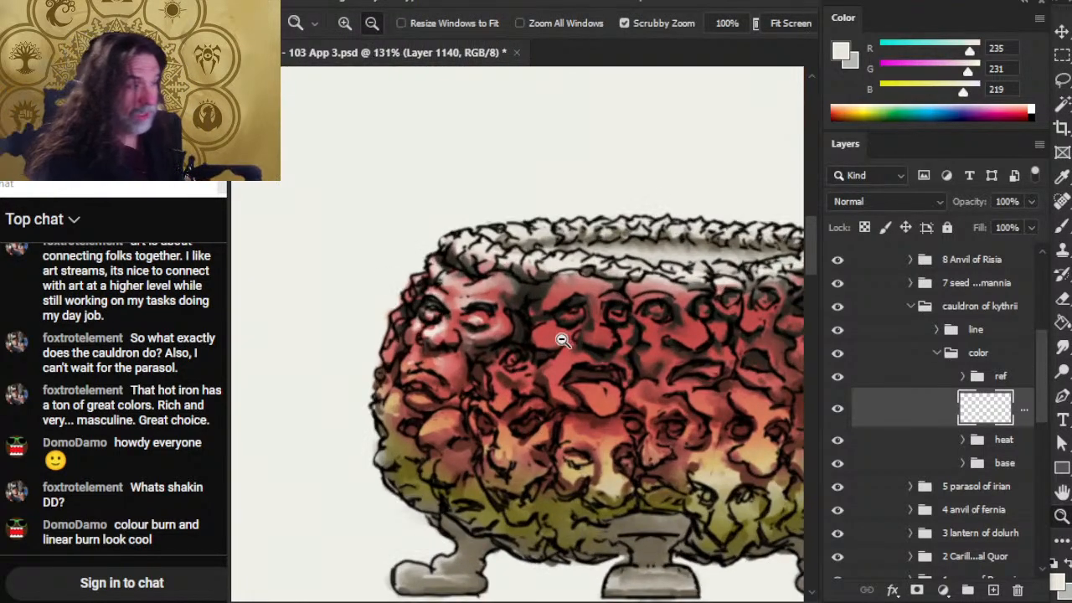
key("b")
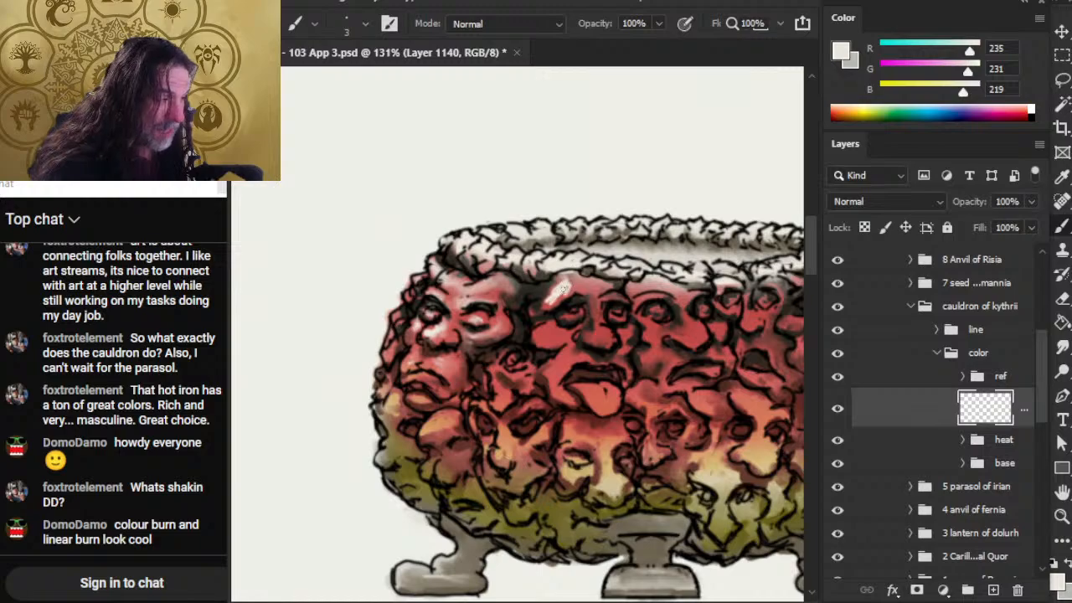
key("r")
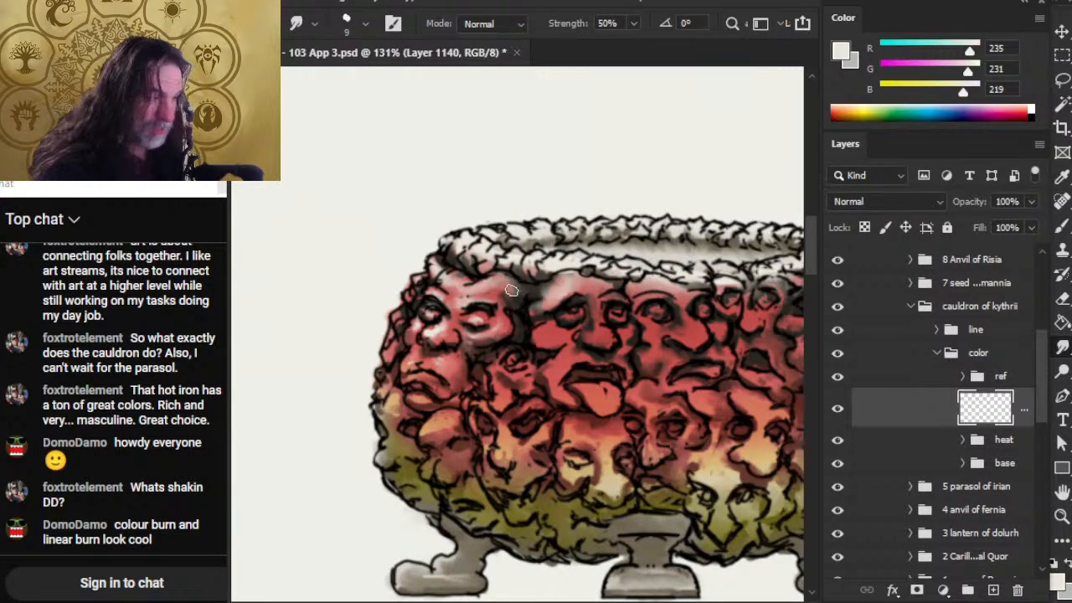
- Add fine cream highlights with a 1-pixel brush to the narrow faces on the cauldron's upper-left edge and smudge them
key("z")
mouse_move(550, 380)
left_mouse_down()
mouse_move(465, 379)
mouse_move(494, 387)
left_mouse_up()
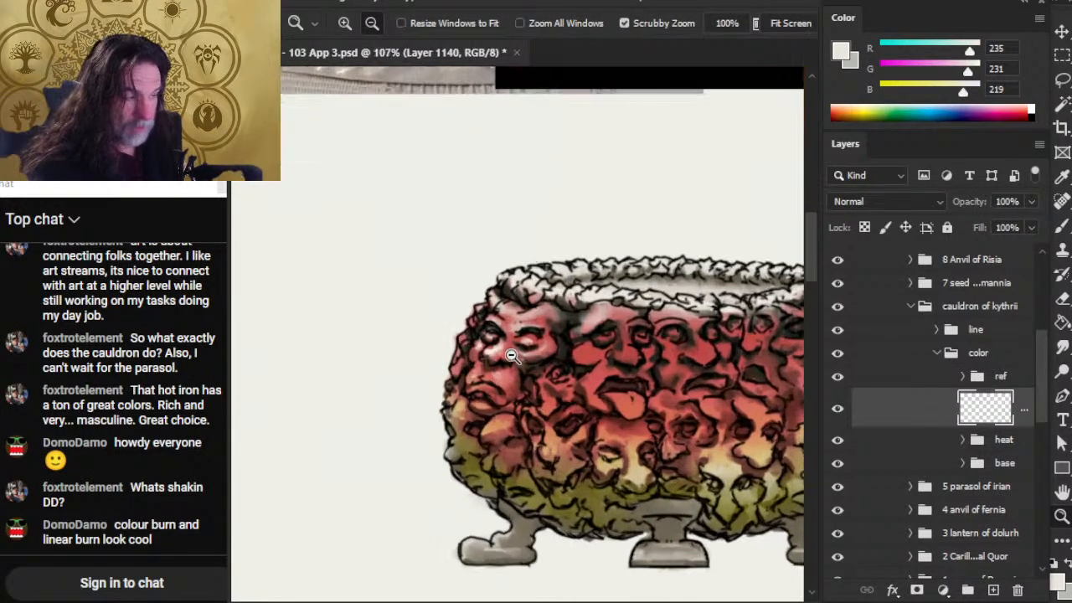
key("b")
key("r")
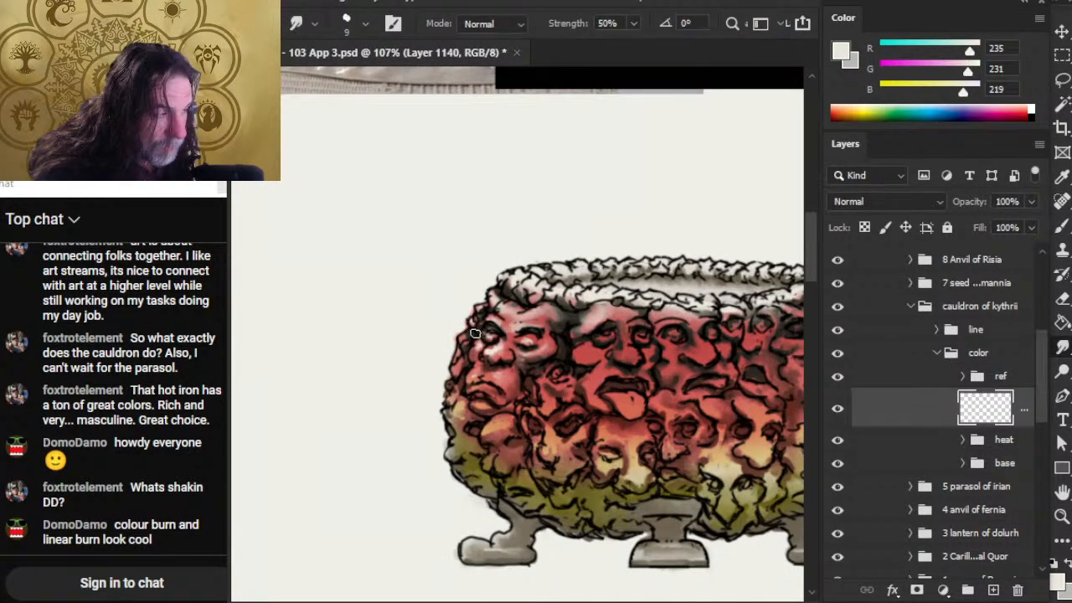
key("b")
key("r")
key("b")
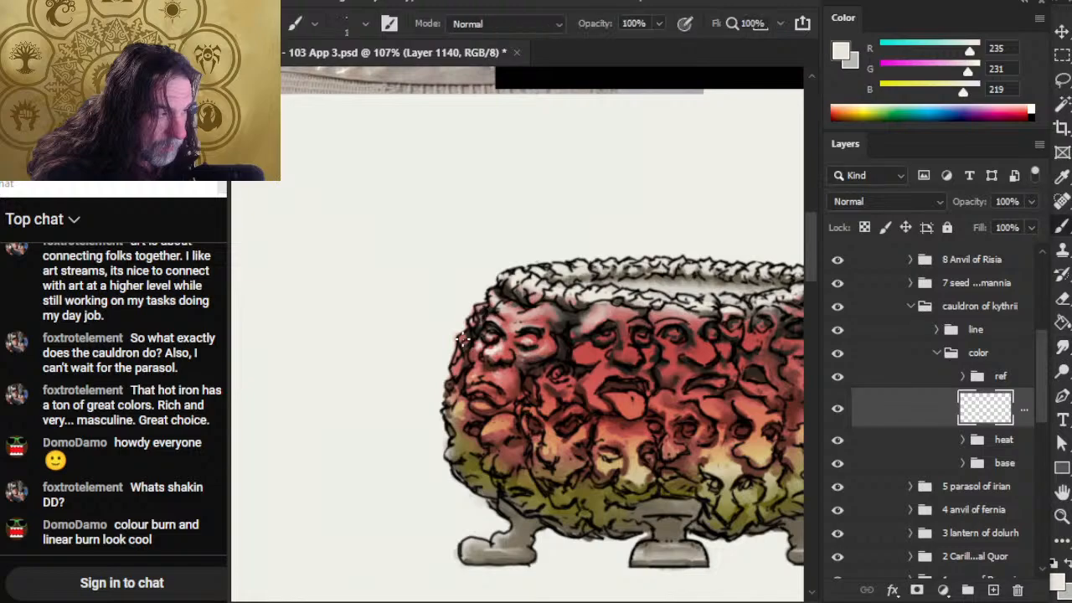
key("r")
key("b")
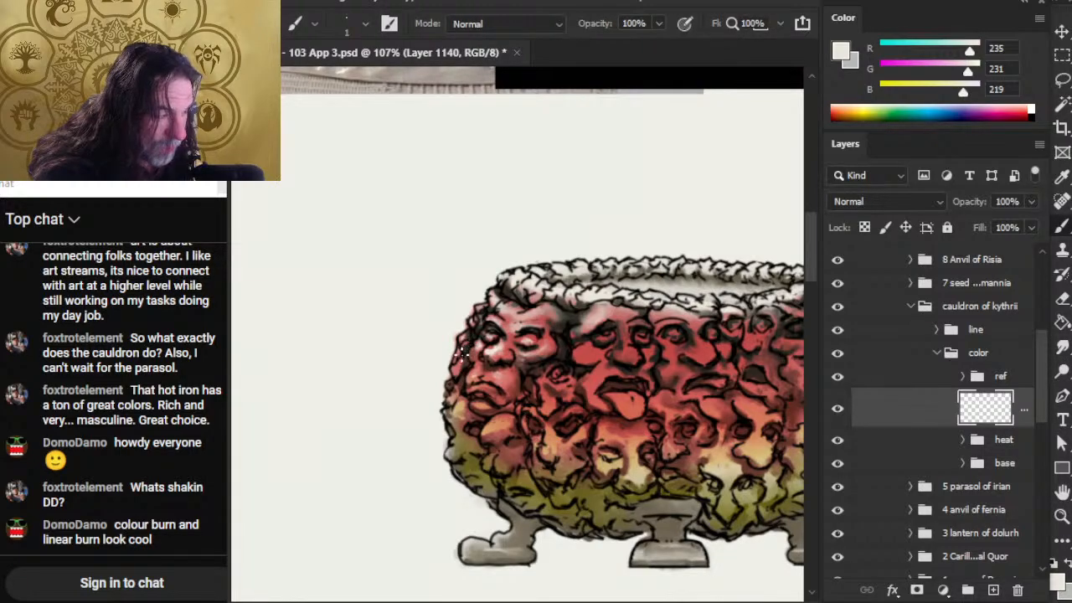
- Continue the fine cream highlights down the cauldron's left edge and beside the upper-left face, smudging them softly
key("r")
key("b")
key("r")
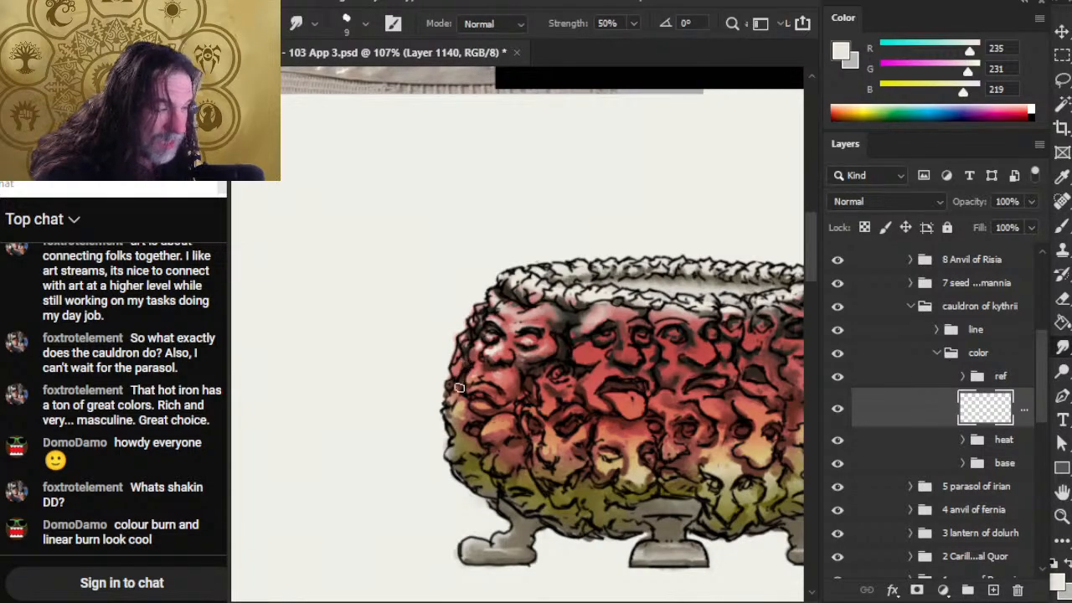
key("b")
key("r")
key("b")
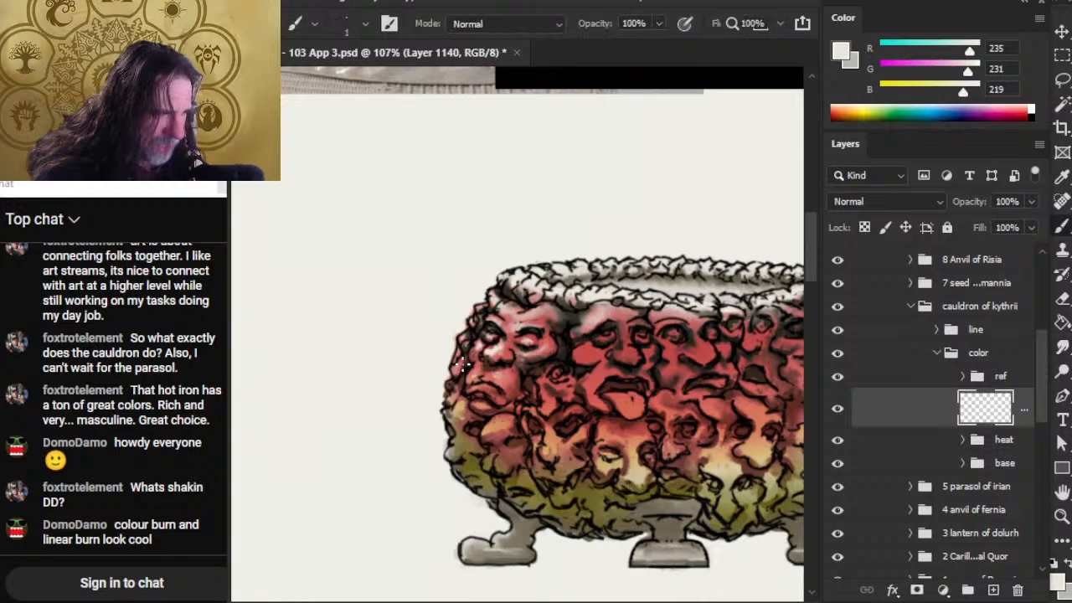
key("r")
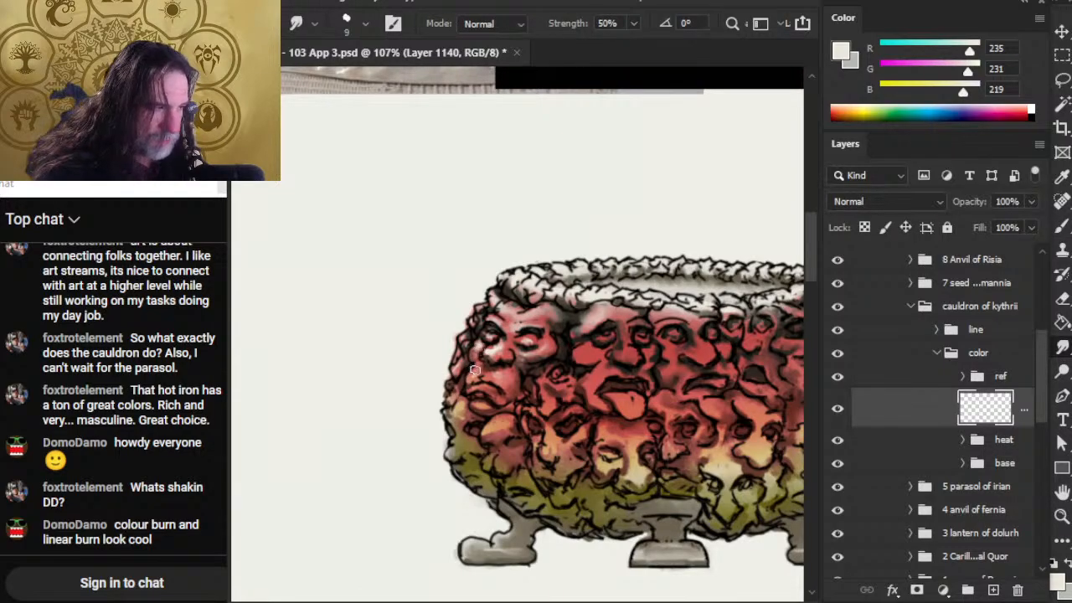
key("b")
key("r")
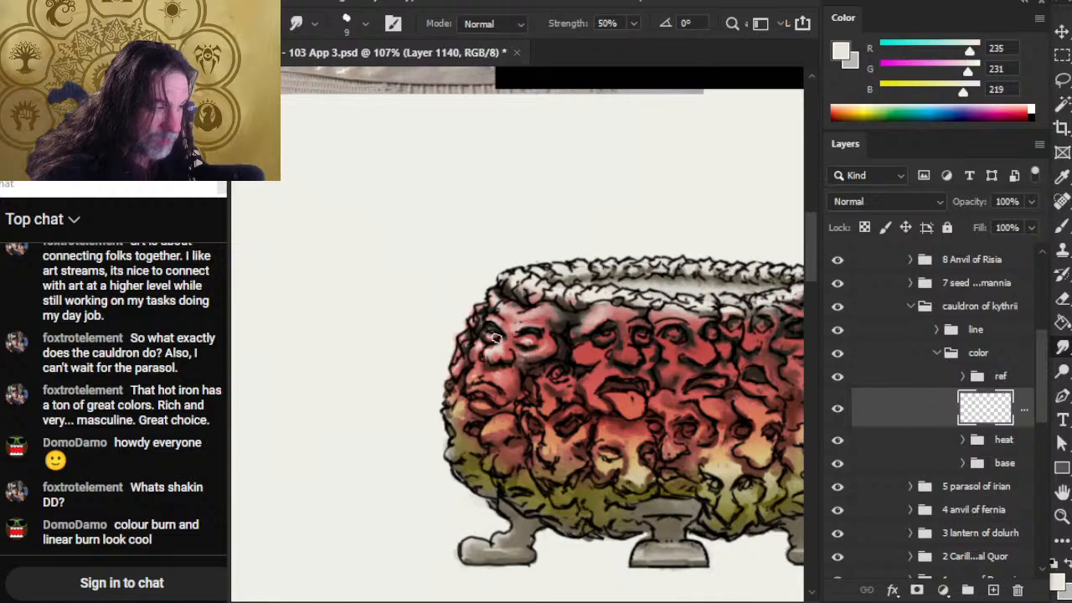
- Paint fine cream highlights around the upper-left face's mouth, upper lip and cheek, smudging each into the red
key("b")
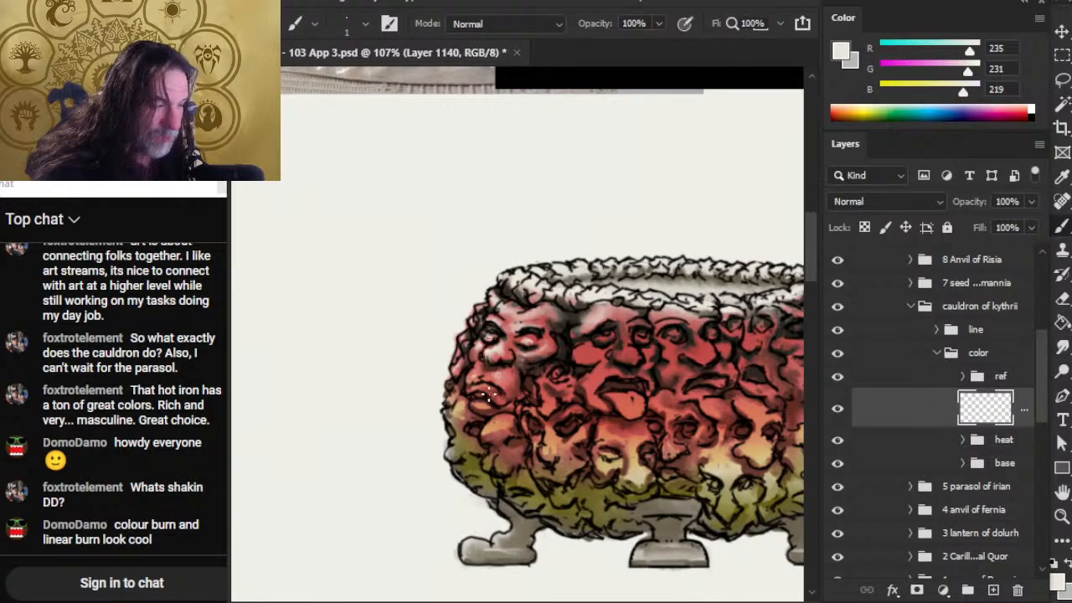
key("r")
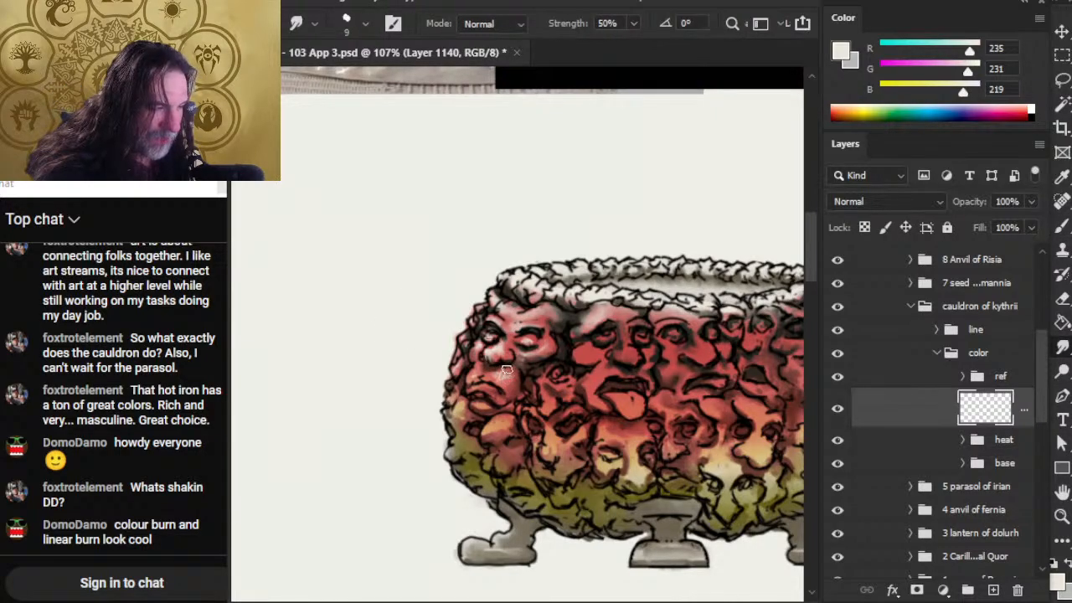
key("b")
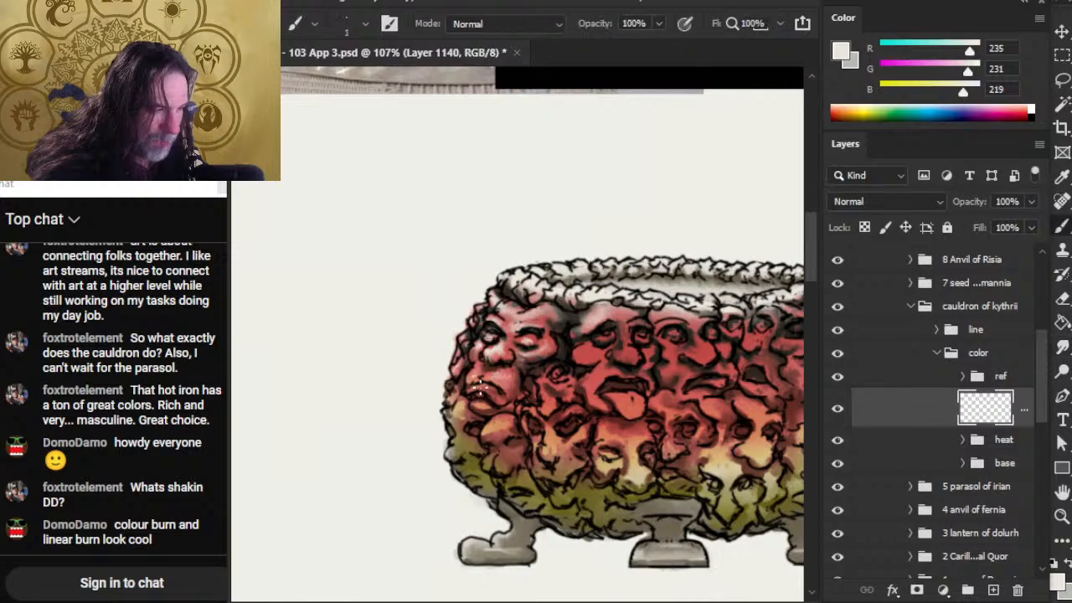
key("r")
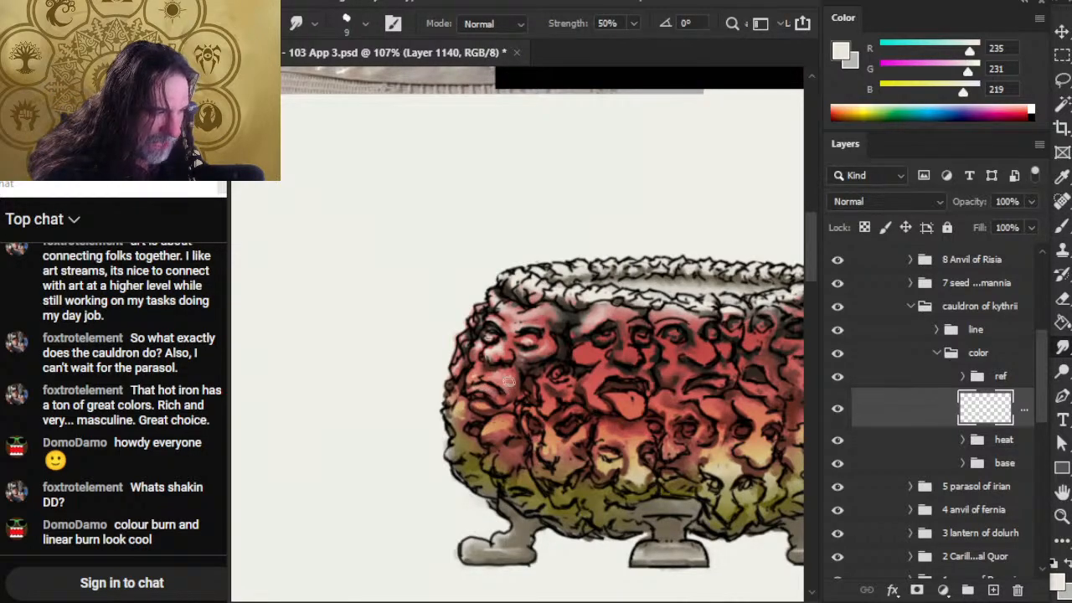
key("b")
left_click_drag(479, 373, 506, 376)
key("r")
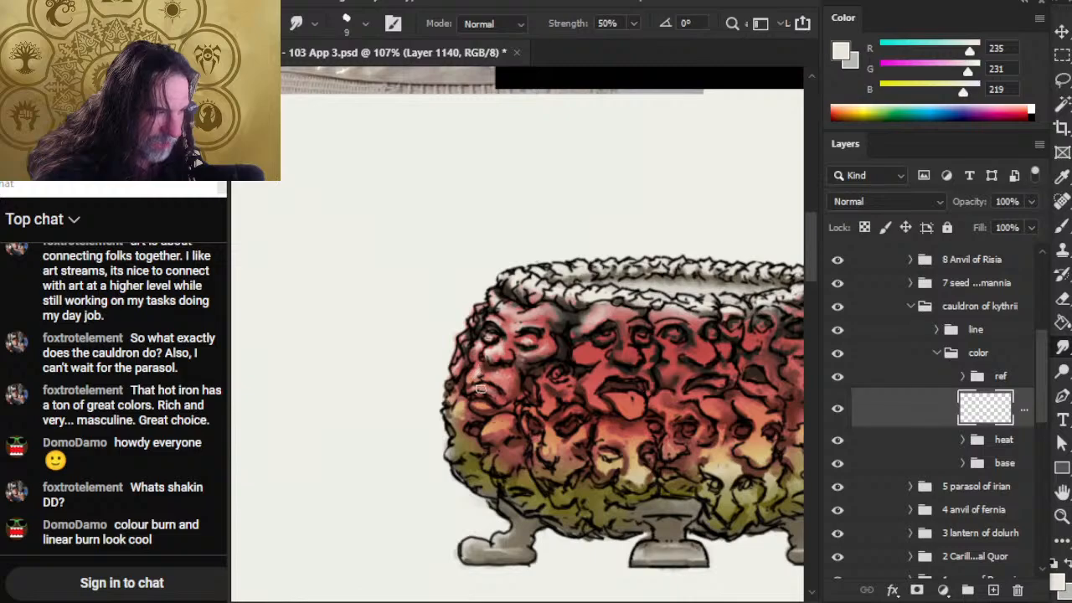
key("b")
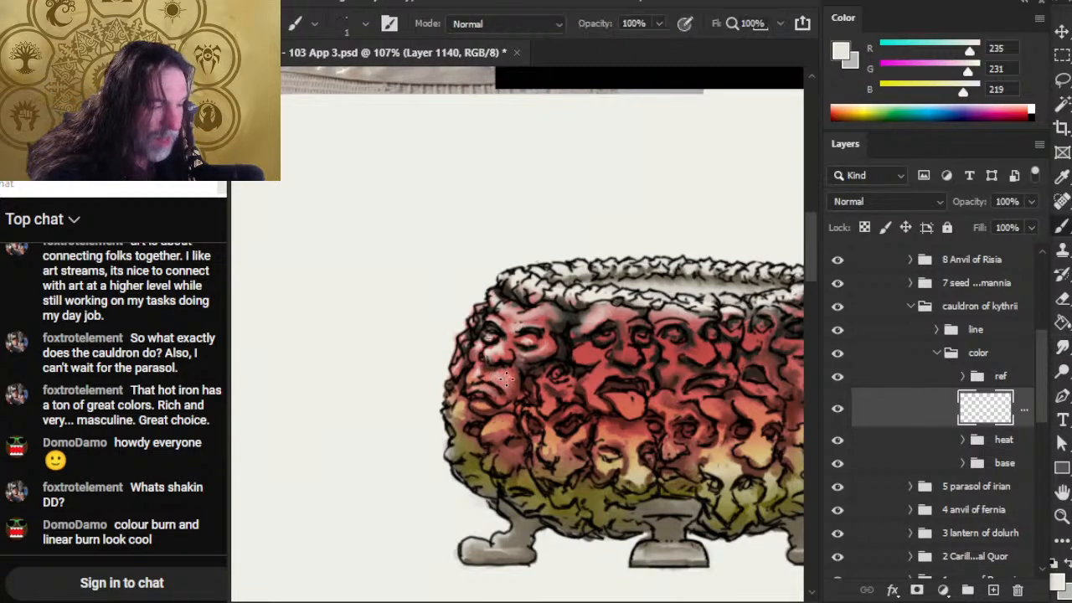
key("r")
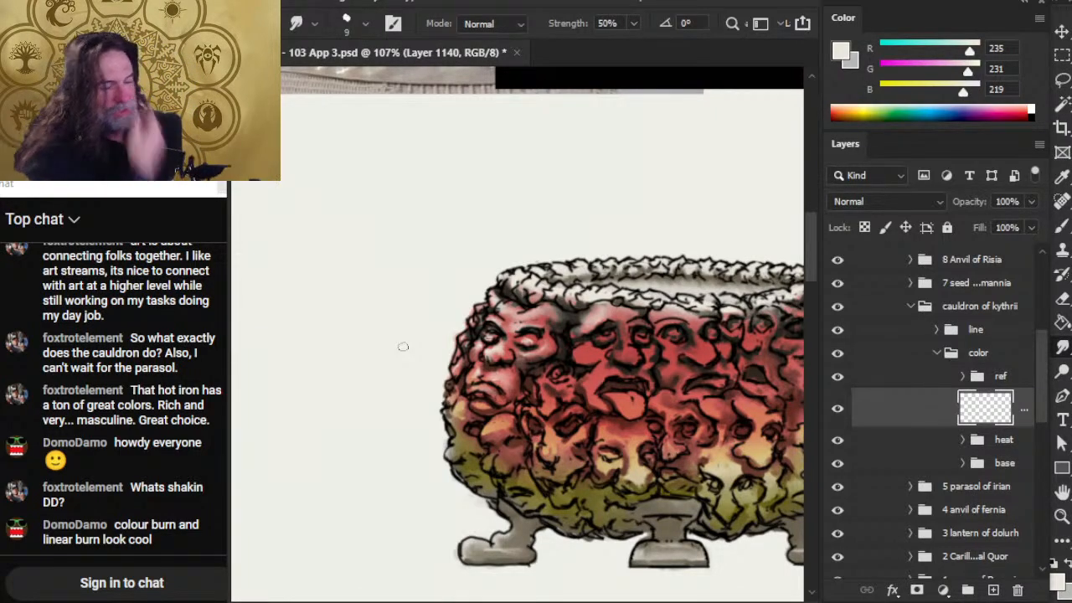
- Add small cream strokes to the upper-left face's chin and the skin above its mouth, blending them by smudging
key("b")
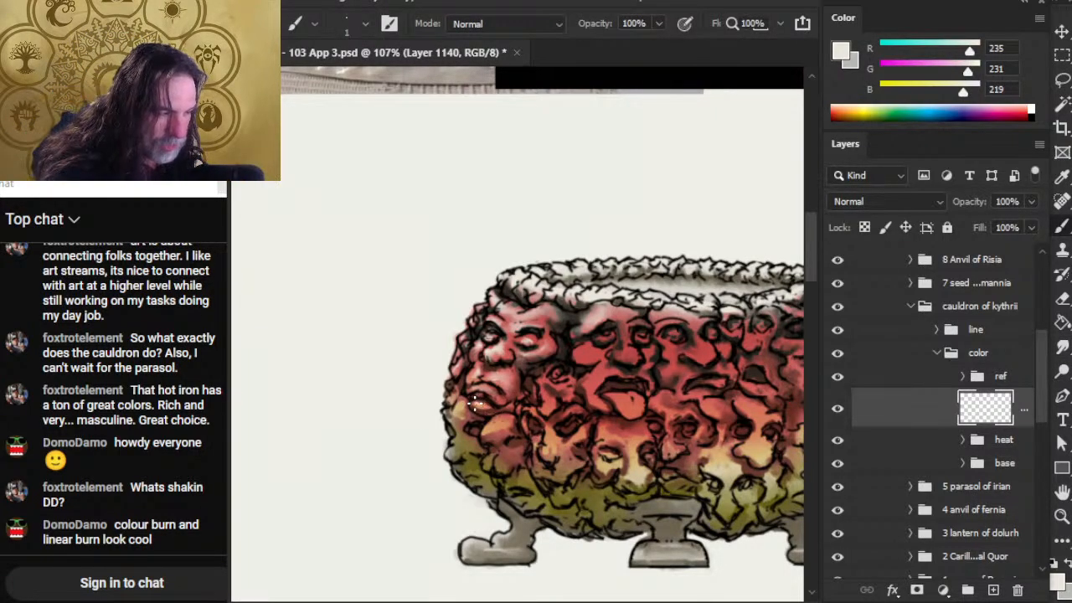
key("r")
key("b")
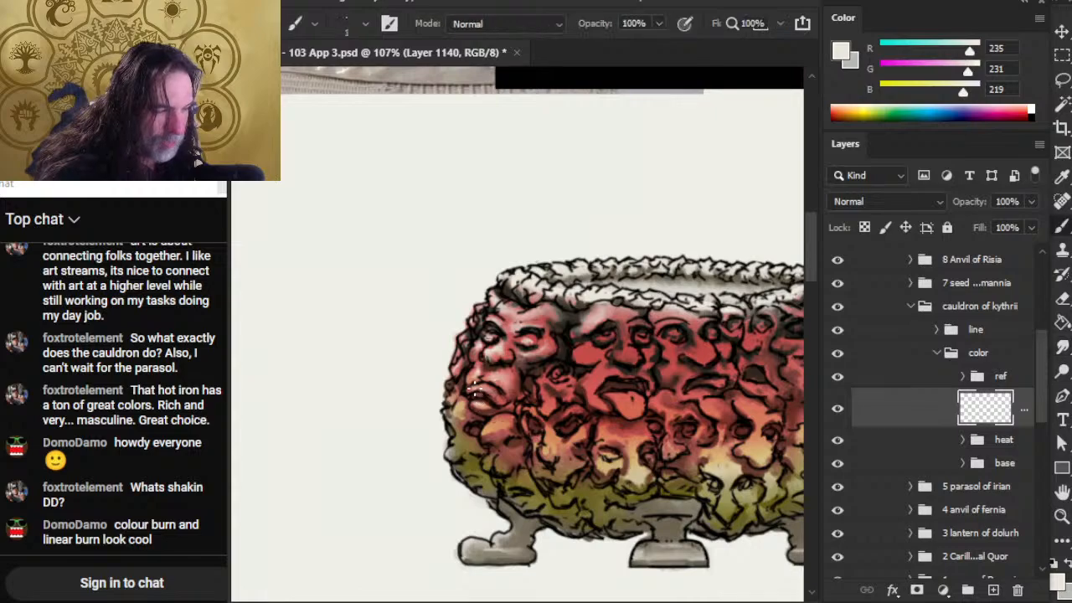
key("r")
key("b")
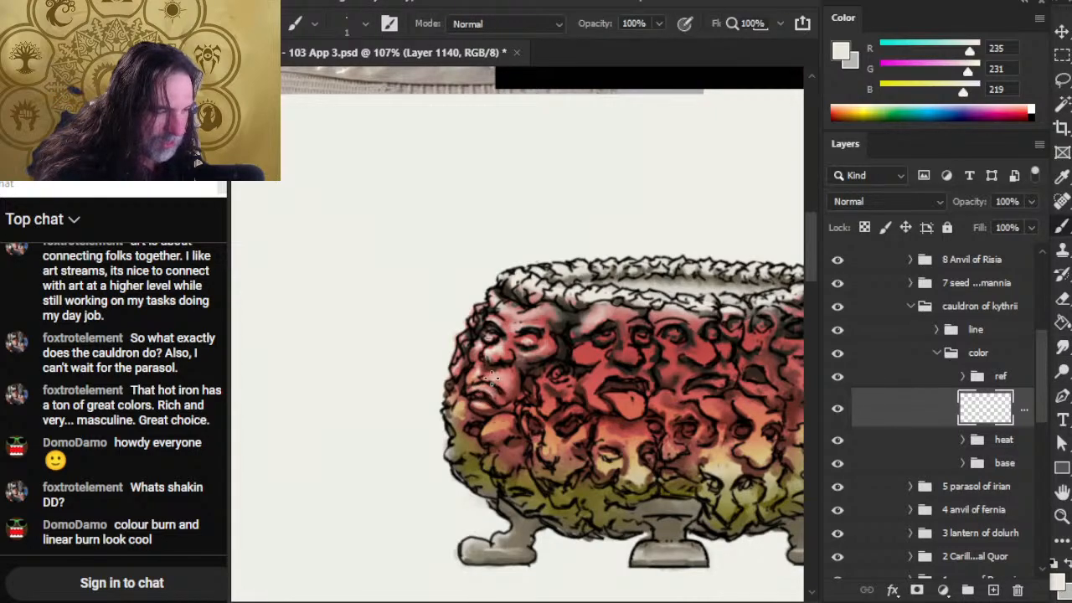
key("r")
- Highlight the cauldron's left edge below the upper-left face with thin cream strokes and smudge them softly
key("b")
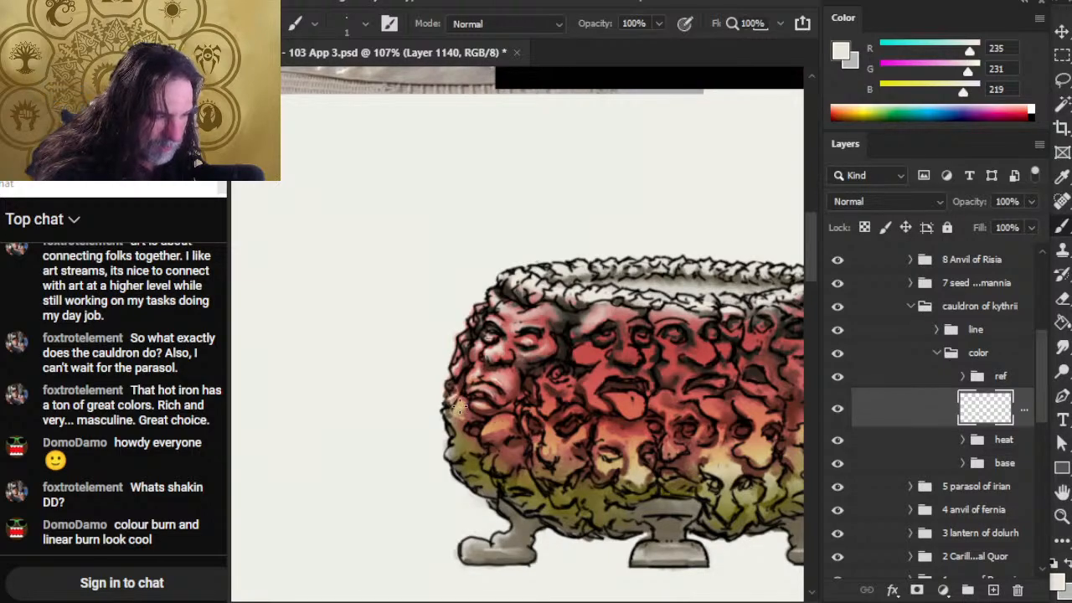
key("r")
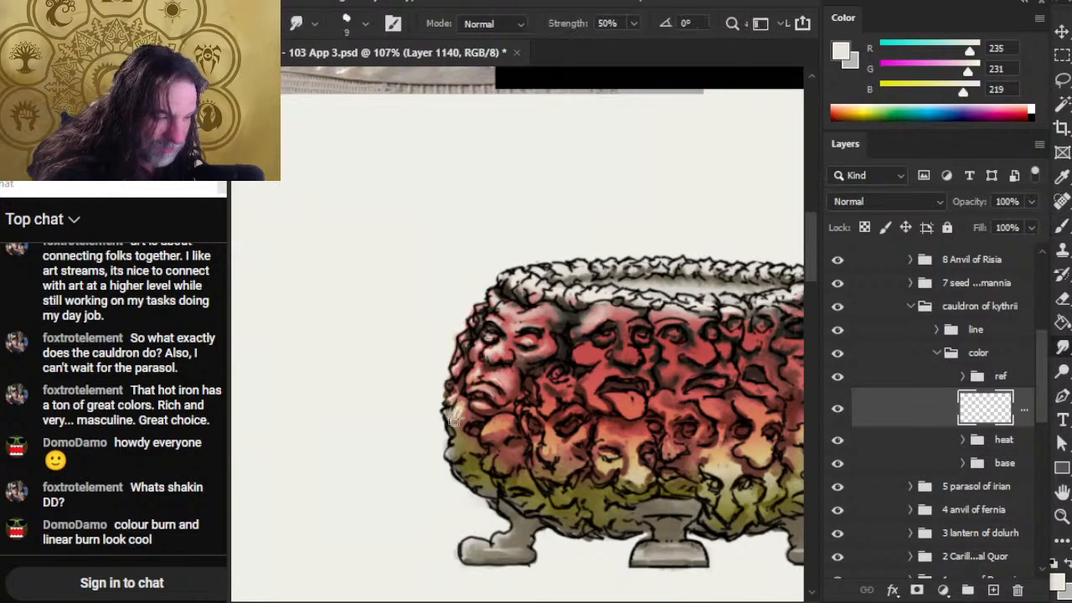
key("b")
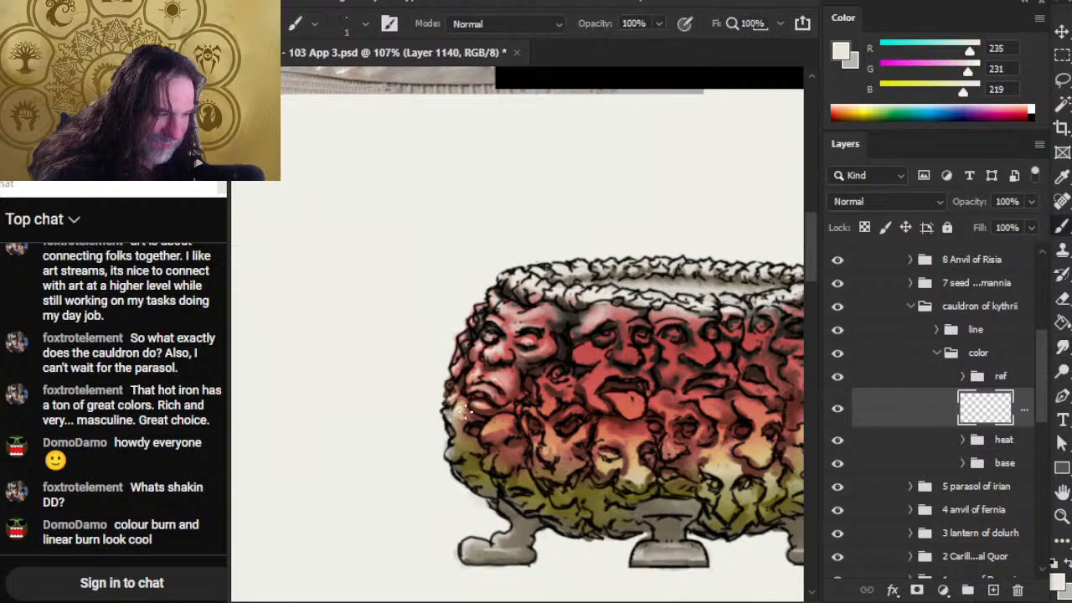
key("r")
key("b")
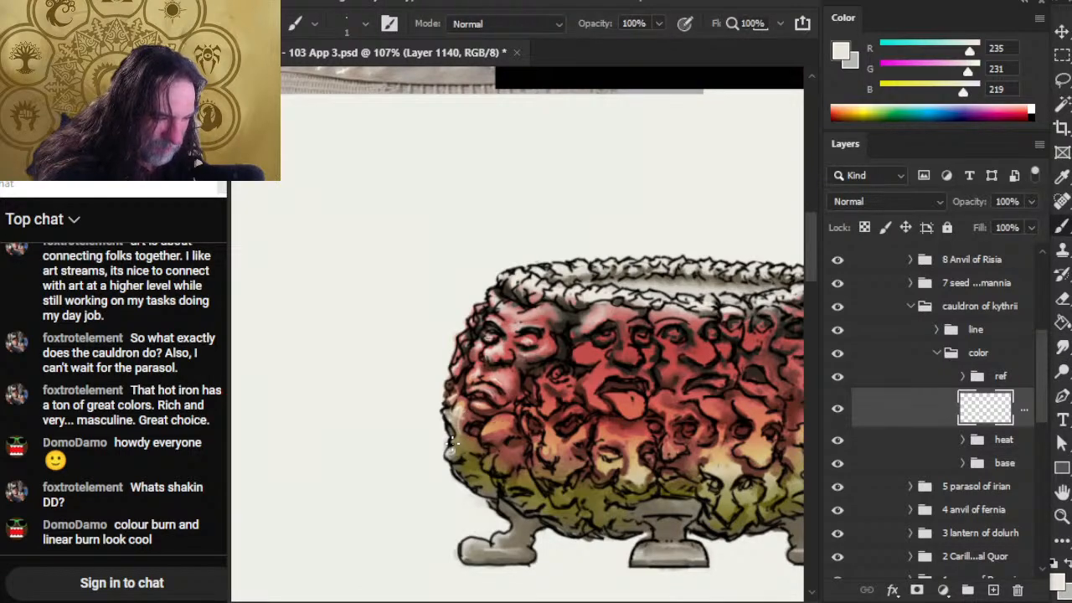
key("r")
- Add smudged cream highlights to the green lower-left bulges and the forehead of the small orange face above them
key("b")
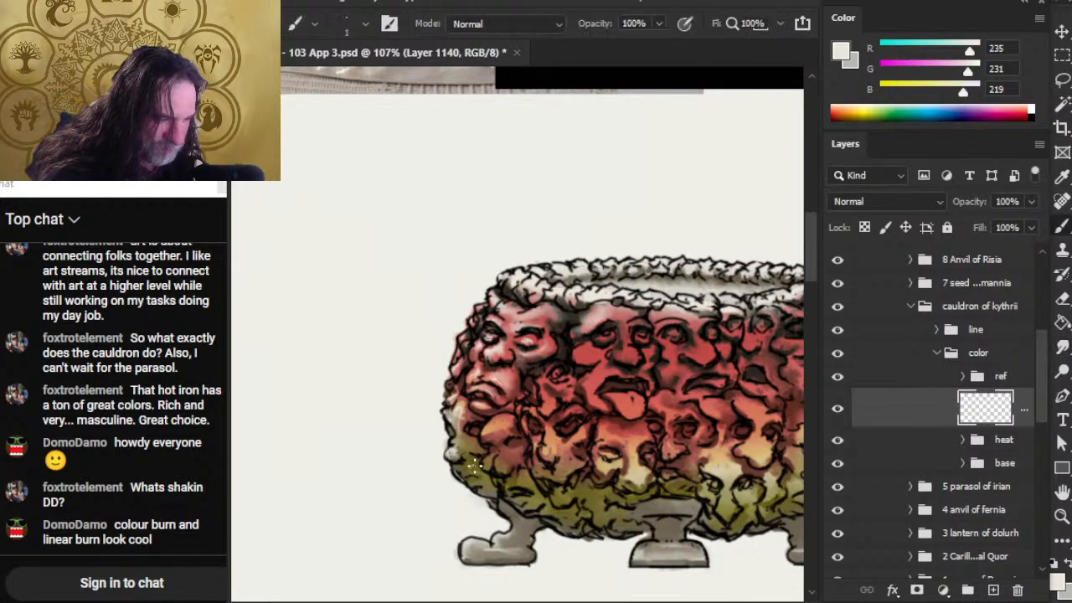
key("r")
key("b")
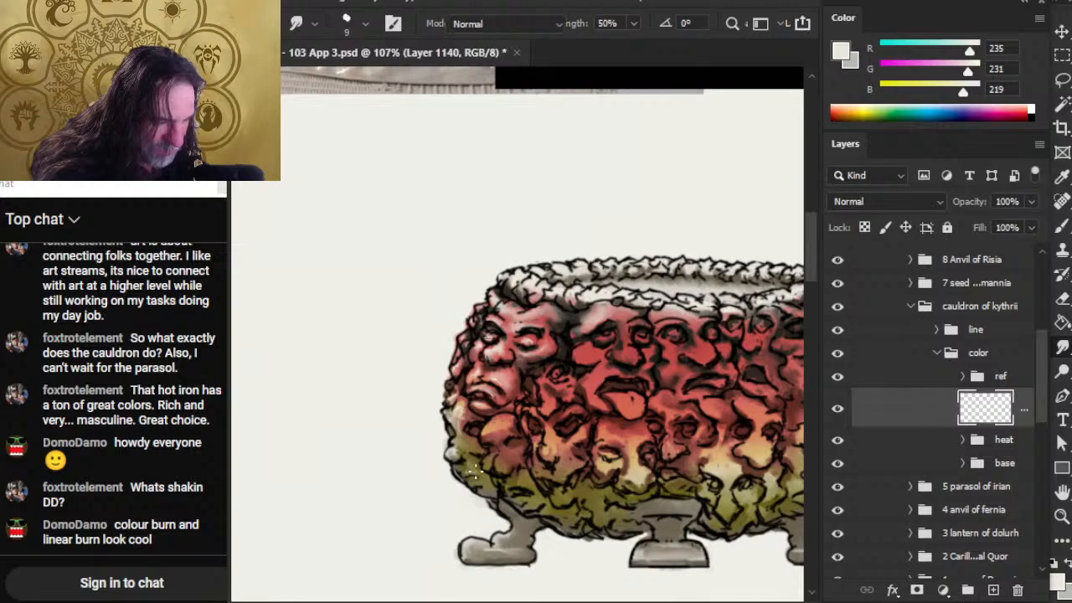
key("r")
key("b")
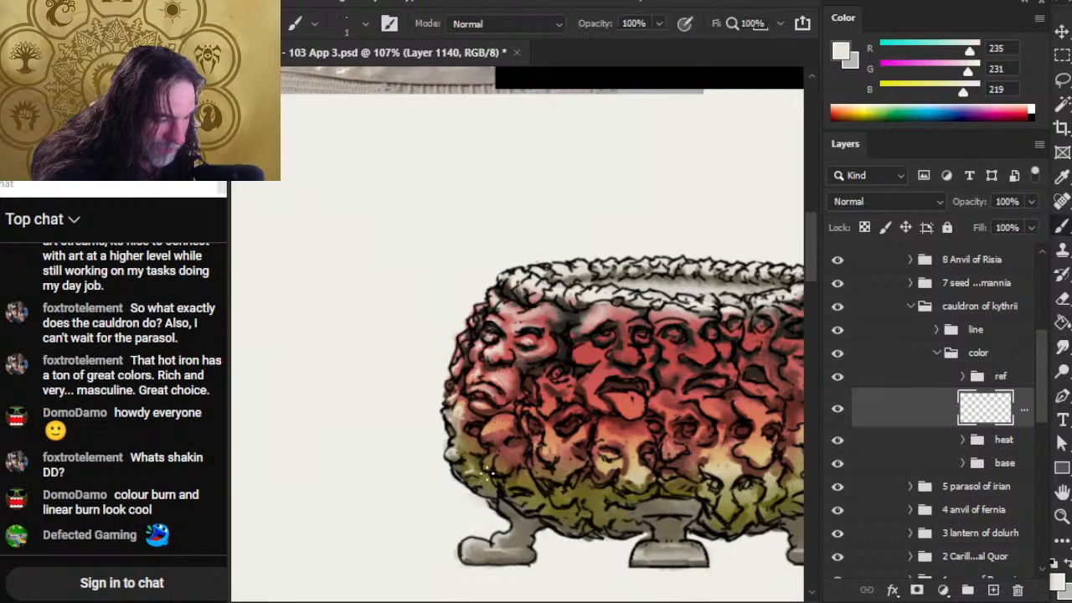
key("r")
key("b")
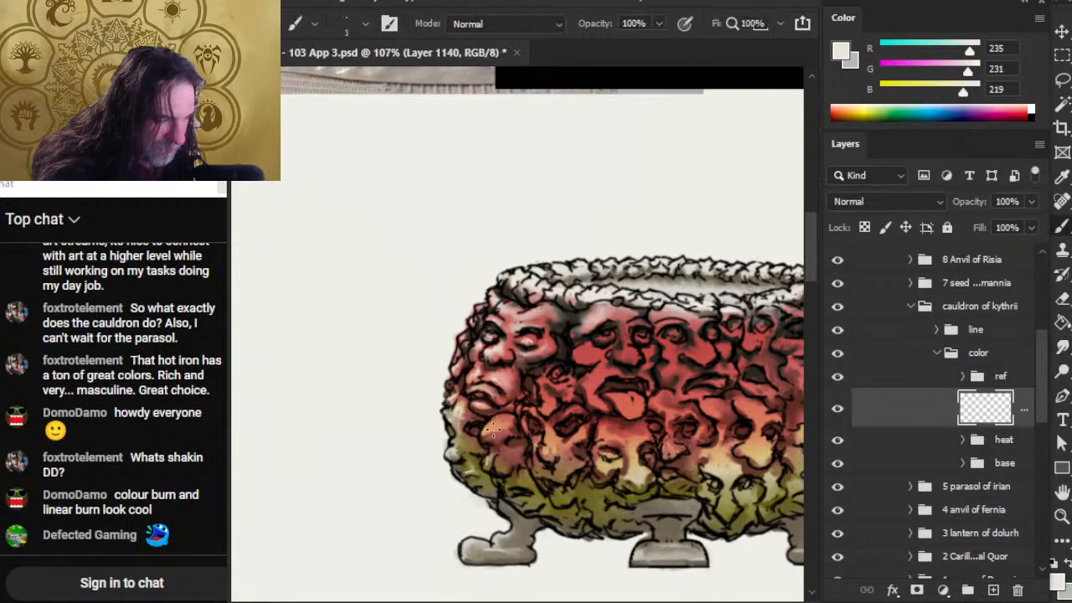
key("r")
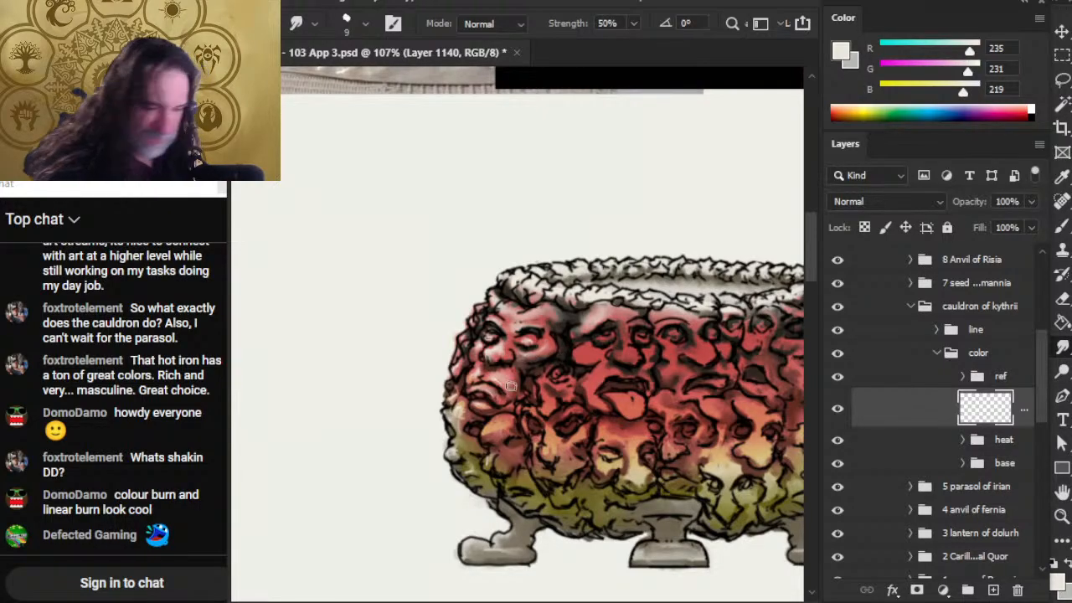
- Paint cream highlights on the outer cheek and temple of the top row's second face and smudge them
left_click_drag(542, 407, 442, 384)
key("b")
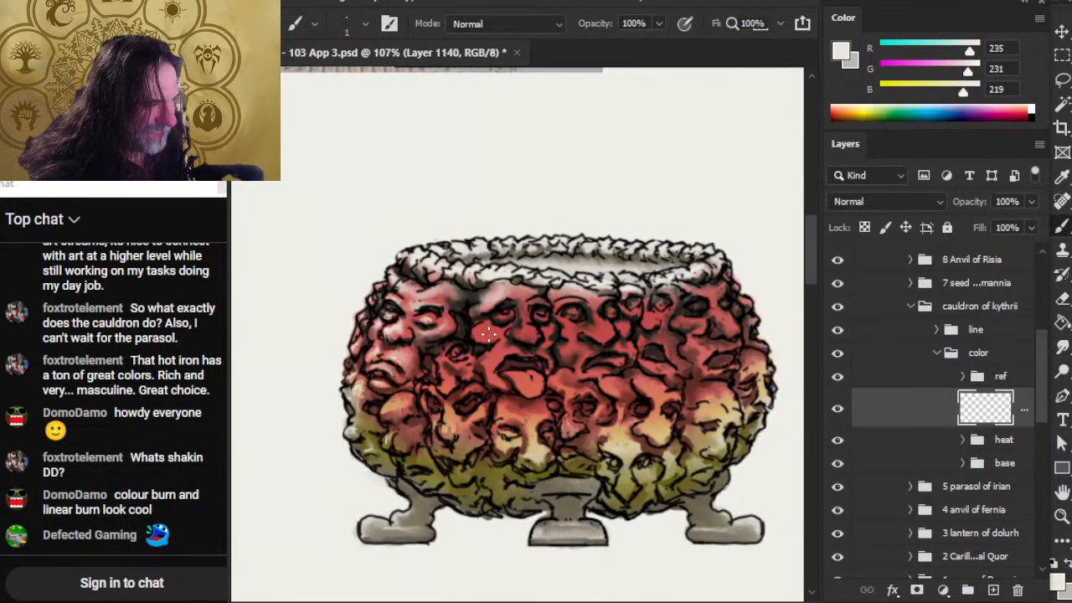
key("r")
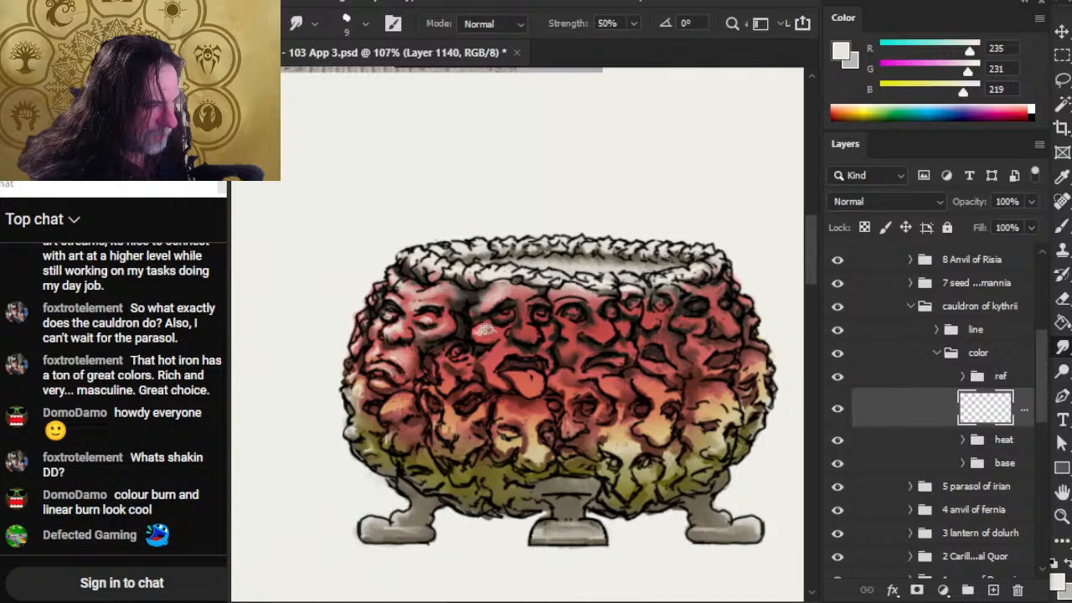
key("b")
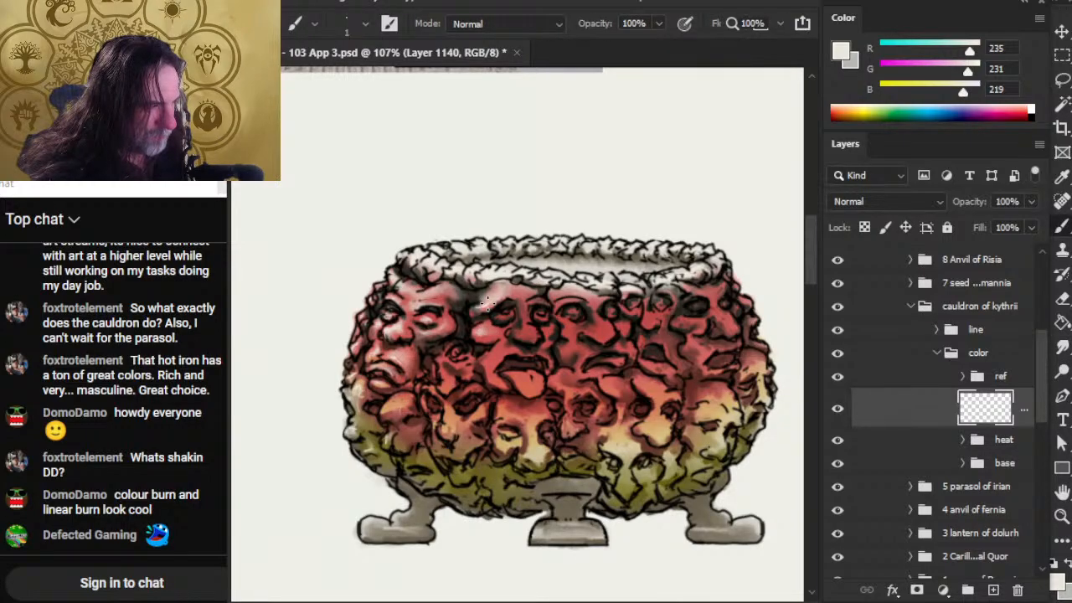
key("r")
- Add fine cream strokes across the second face's brow and above its nose bridge, smudging them into the forehead
key("b")
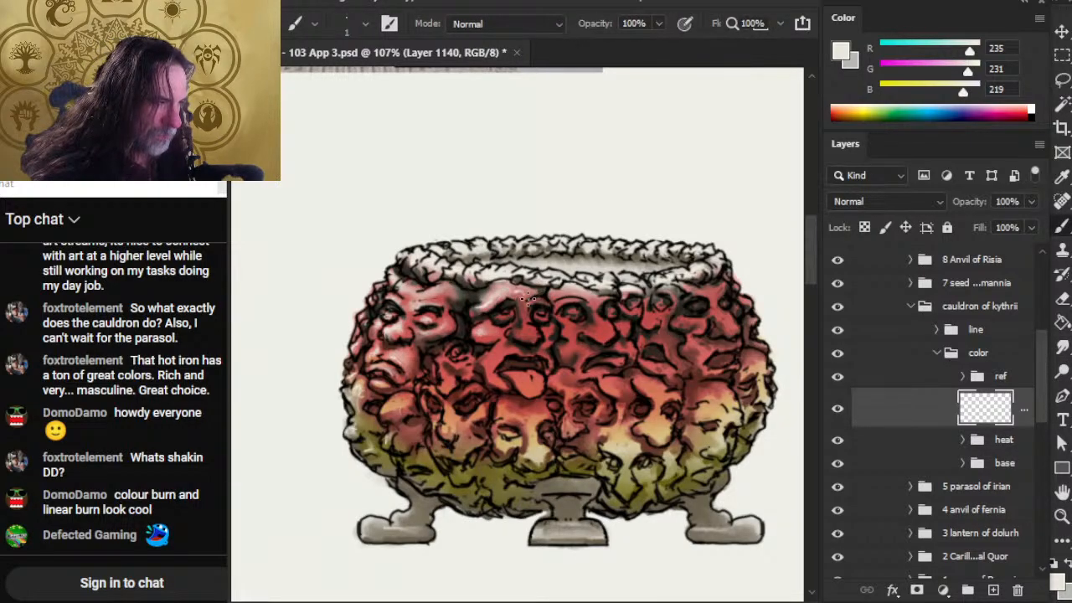
key("r")
key("b")
key("r")
key("b")
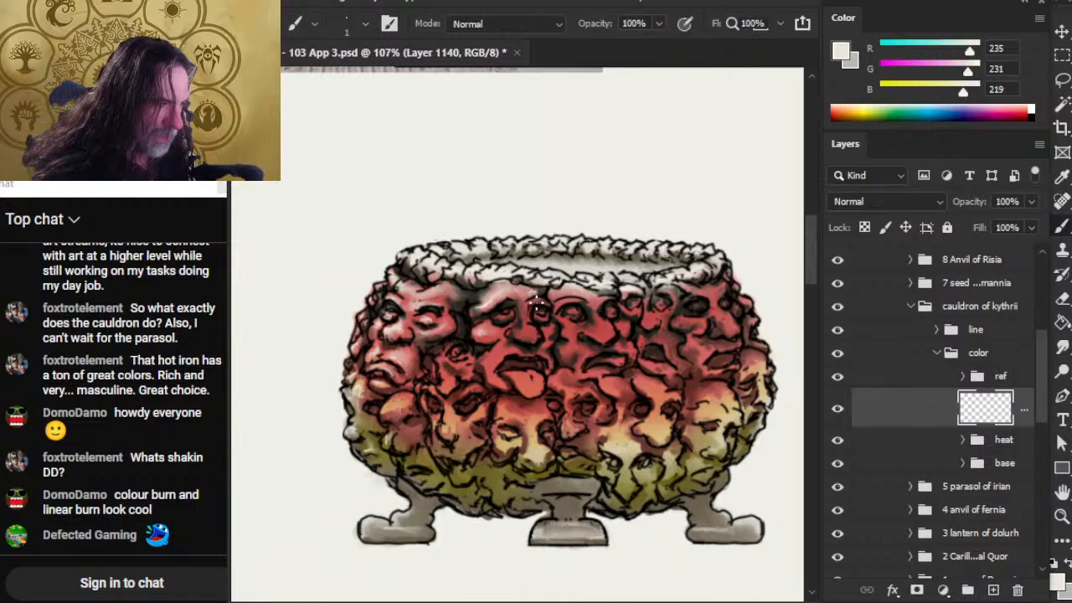
key("r")
- Highlight the second face's eyelids and nose with fine cream strokes and blend them with the Smudge tool
key("b")
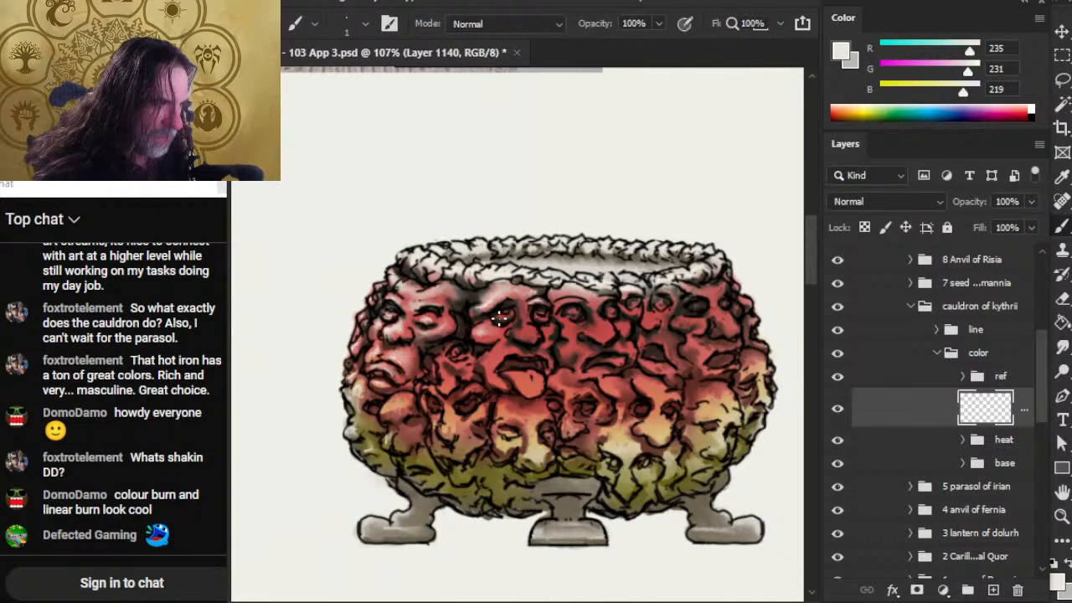
key("r")
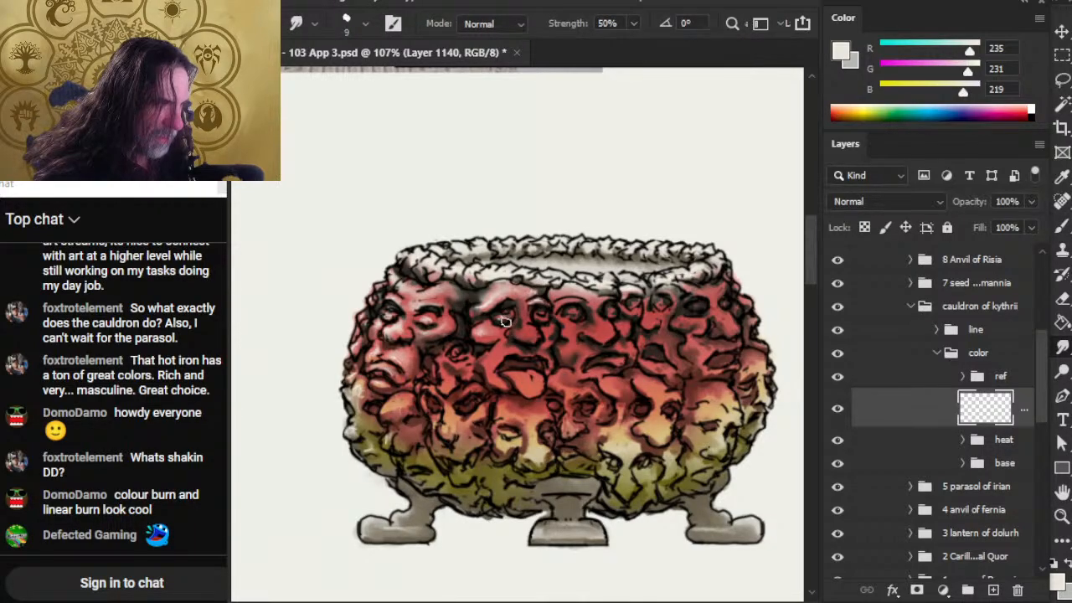
key("b")
key("r")
key("b")
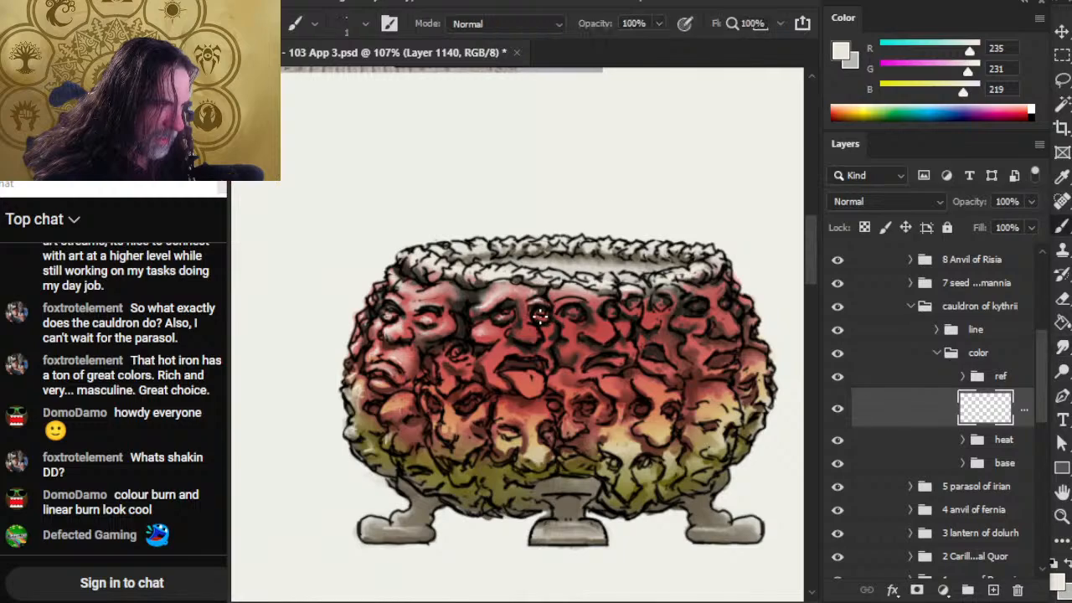
key("r")
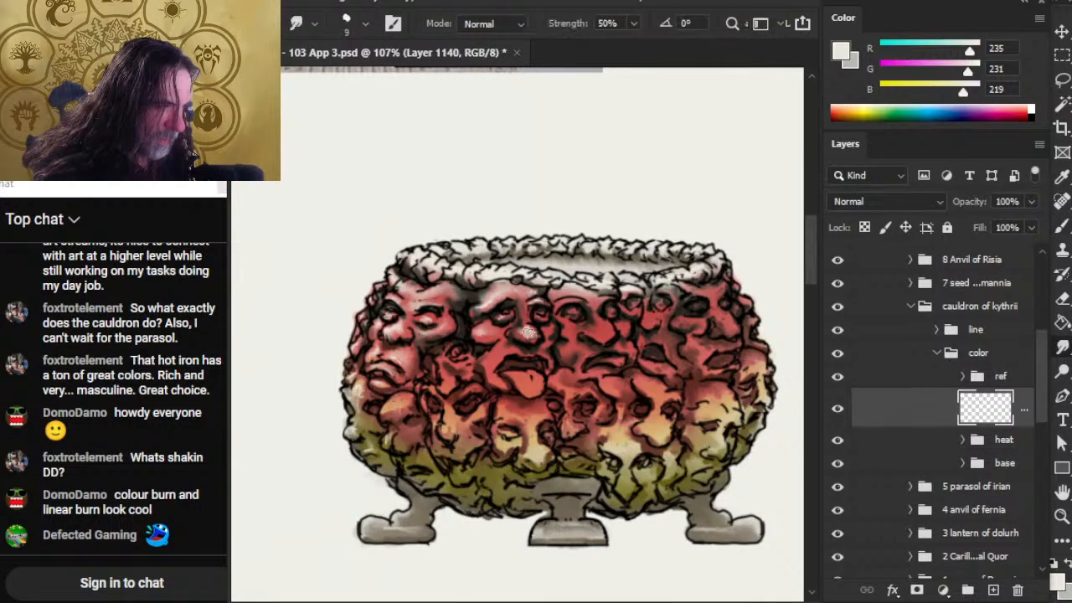
- Paint cream highlights on the second face's protruding tongue and the cheek fold beside its mouth, smudging them
key("b")
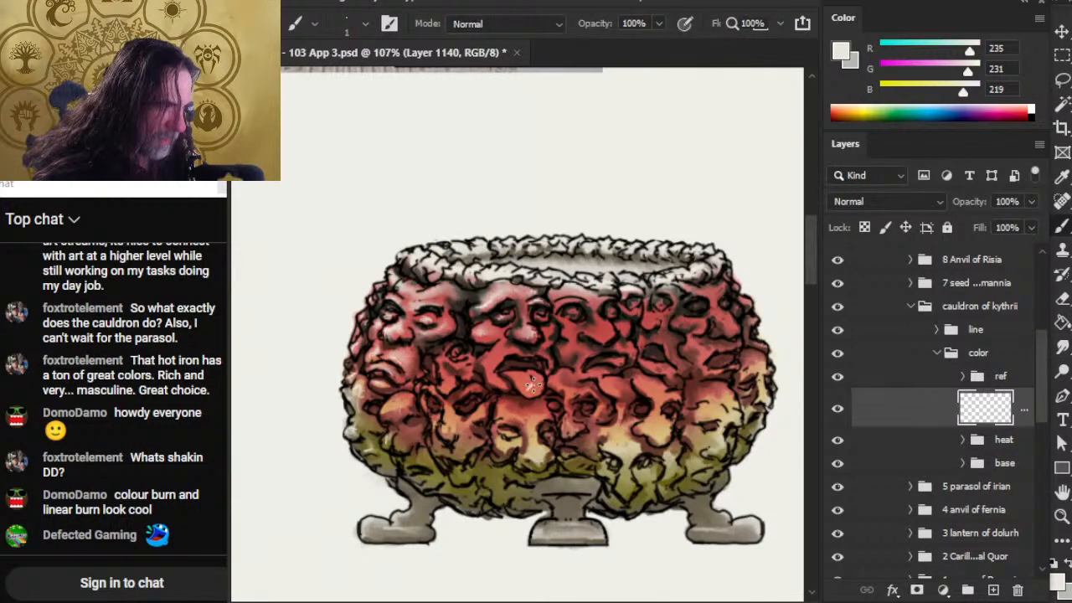
key("r")
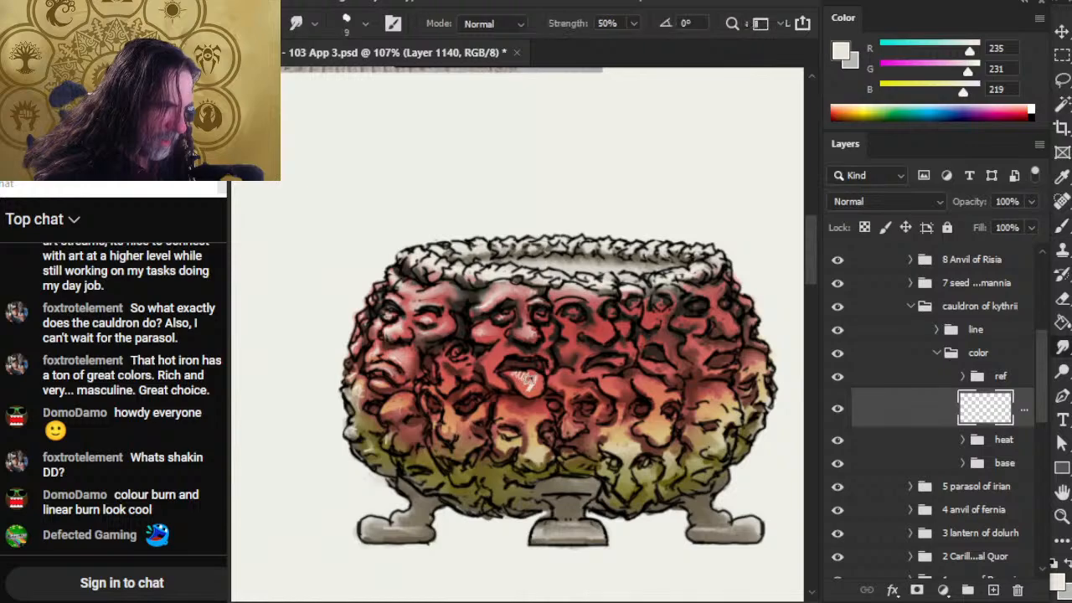
left_click_drag(532, 375, 524, 387)
key("b")
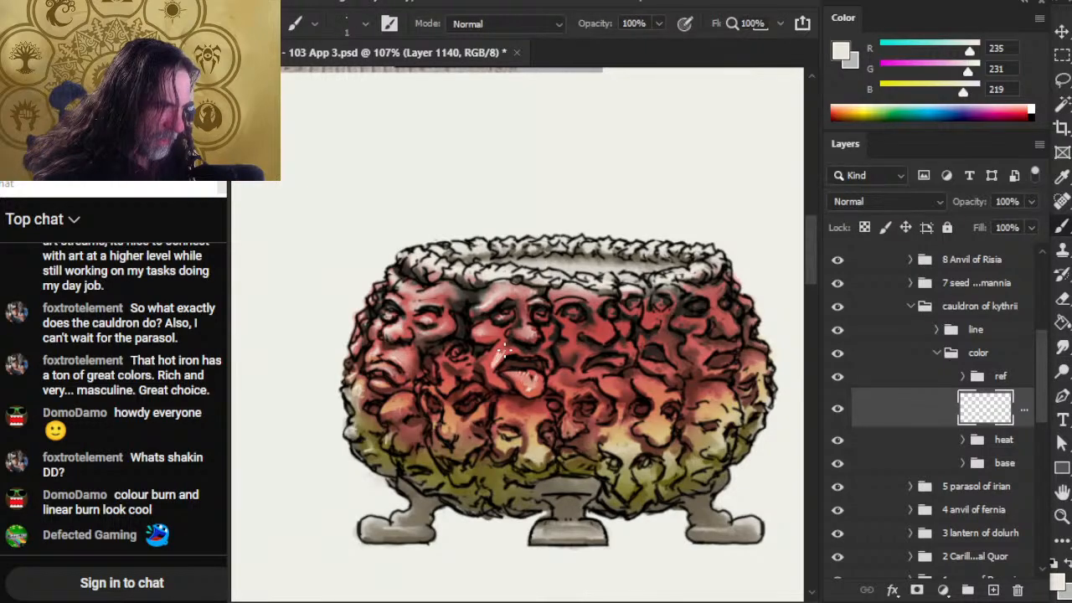
key("r")
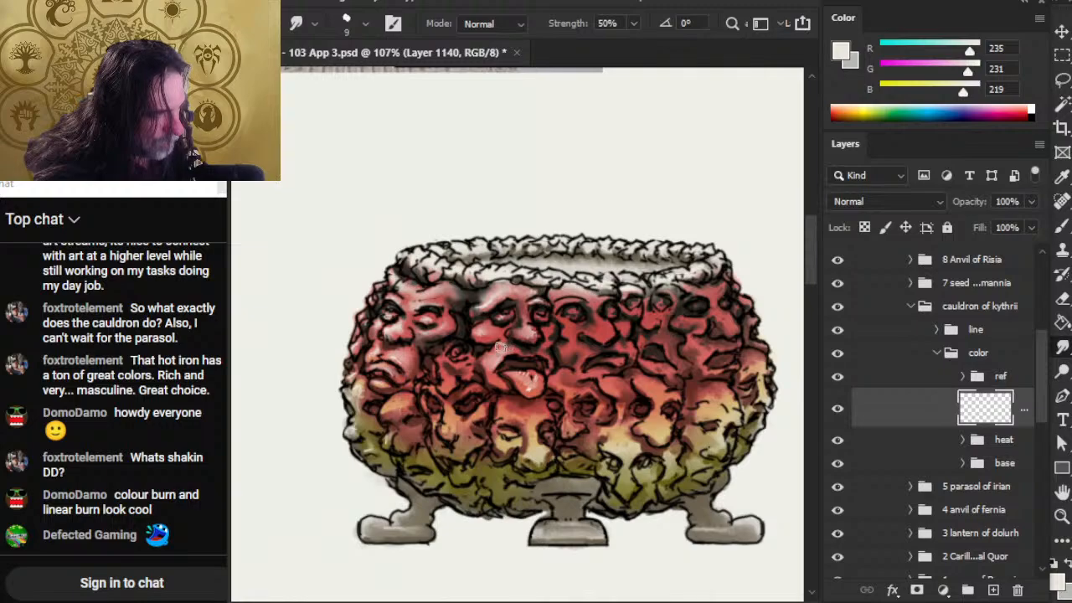
- Paint a cream highlight on the upper cheek of the top row's third face and blend it with the Smudge tool
key("b")
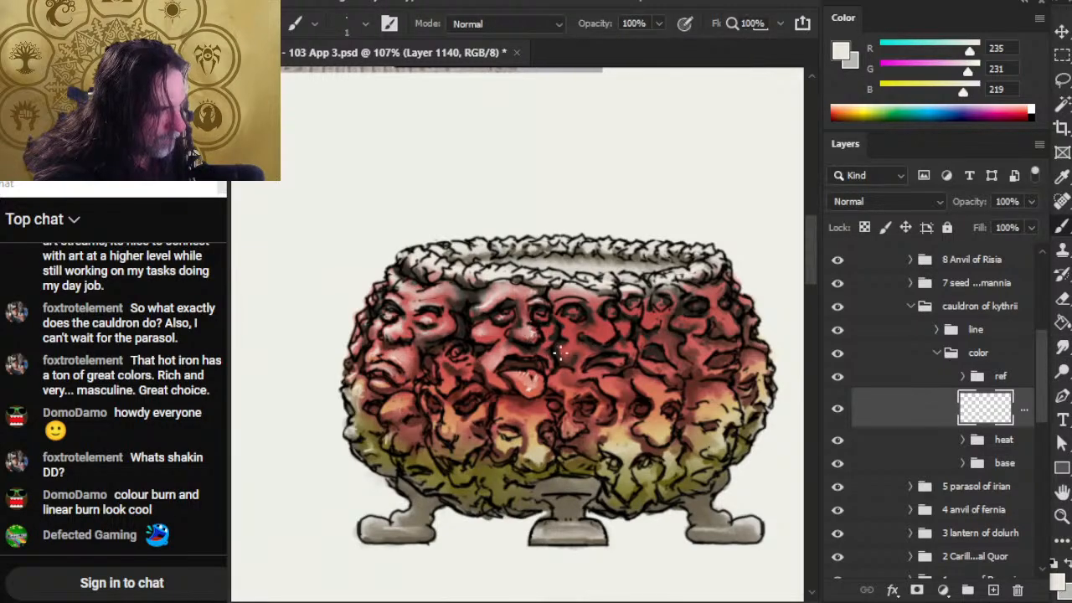
key("r")
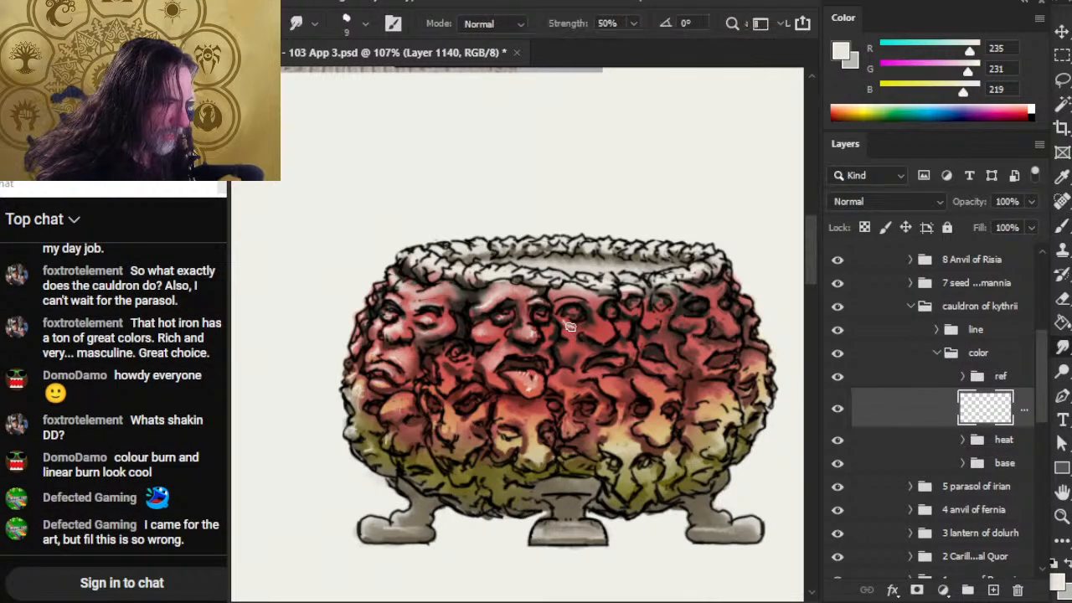
key("b")
key("r")
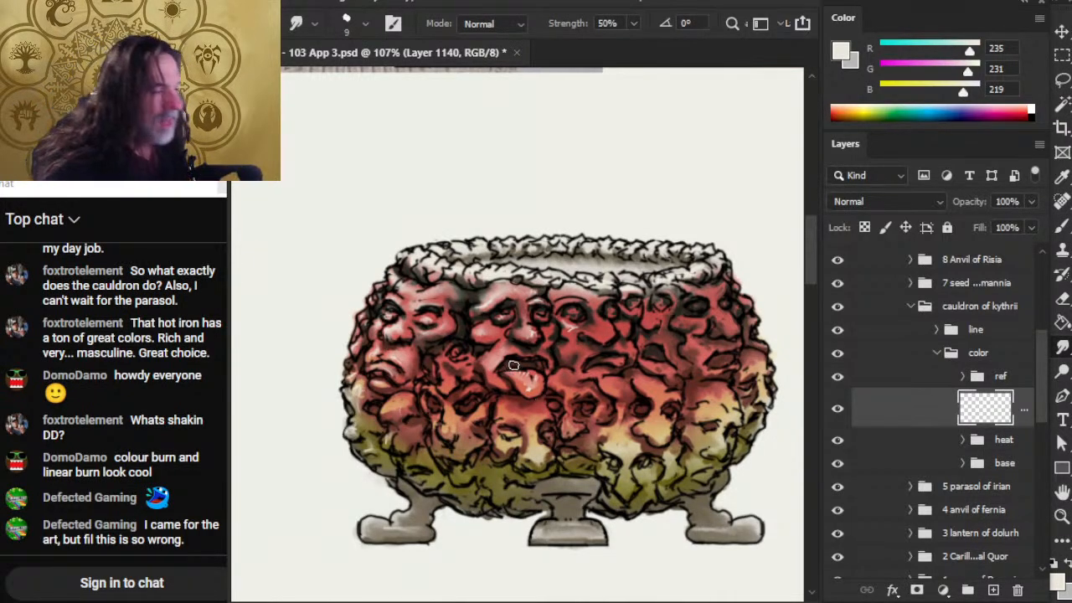
- Add fine cream accents beside the second face's outer eye and above the third face's near eye, smudging them
key("b")
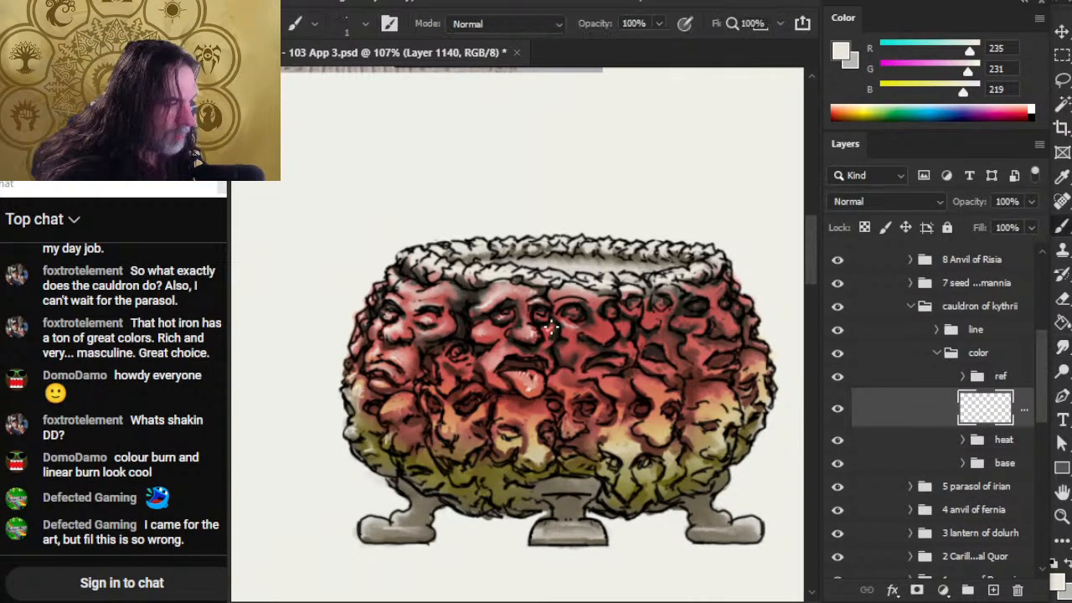
key("r")
key("b")
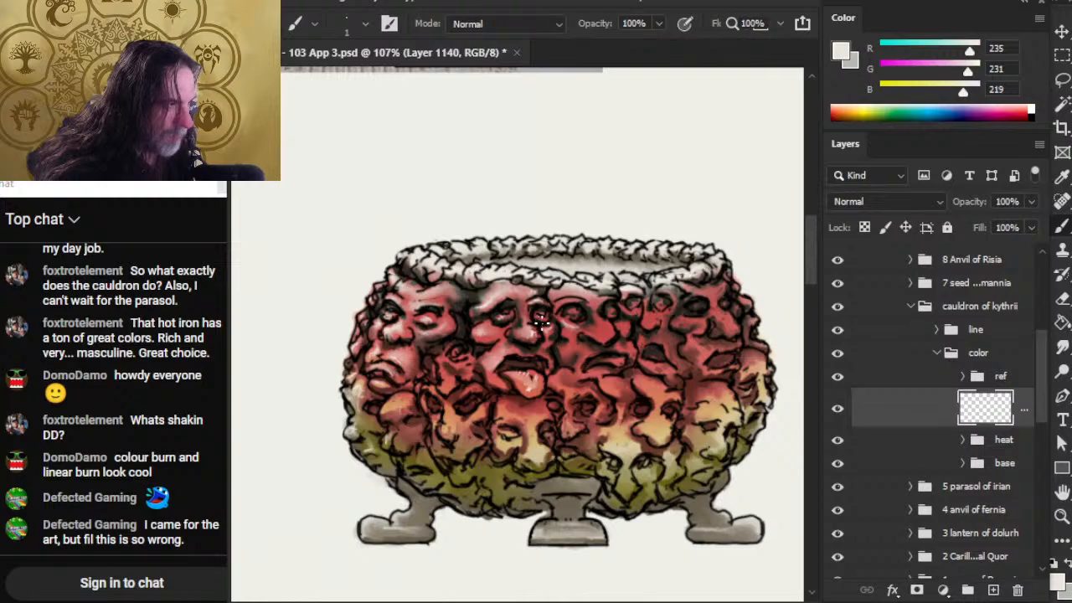
key("r")
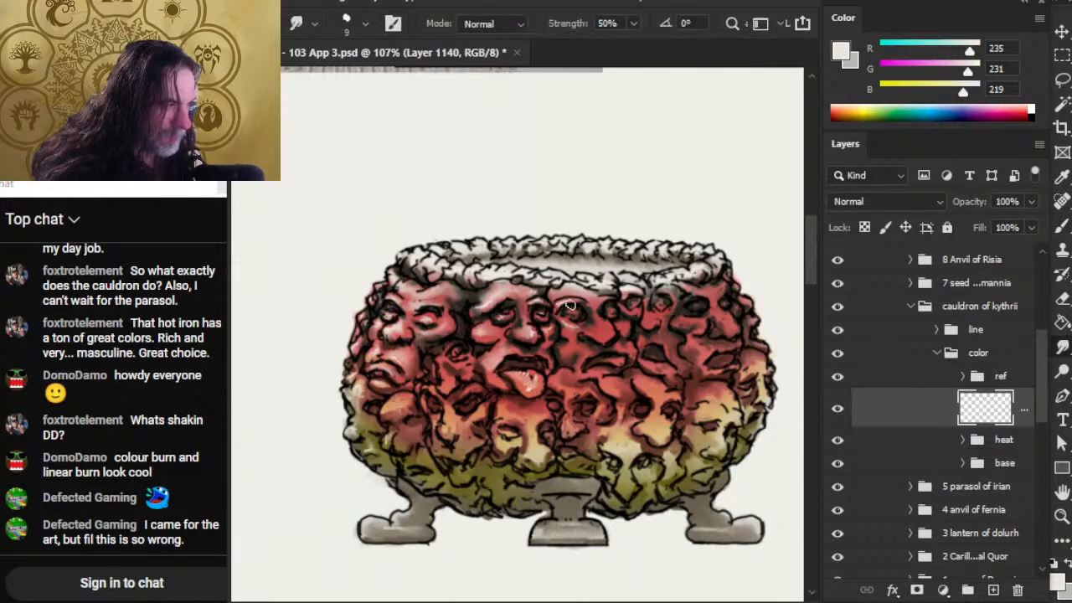
- Paint cream highlights along the third face's nose and nostril and smudge them into the red
key("b")
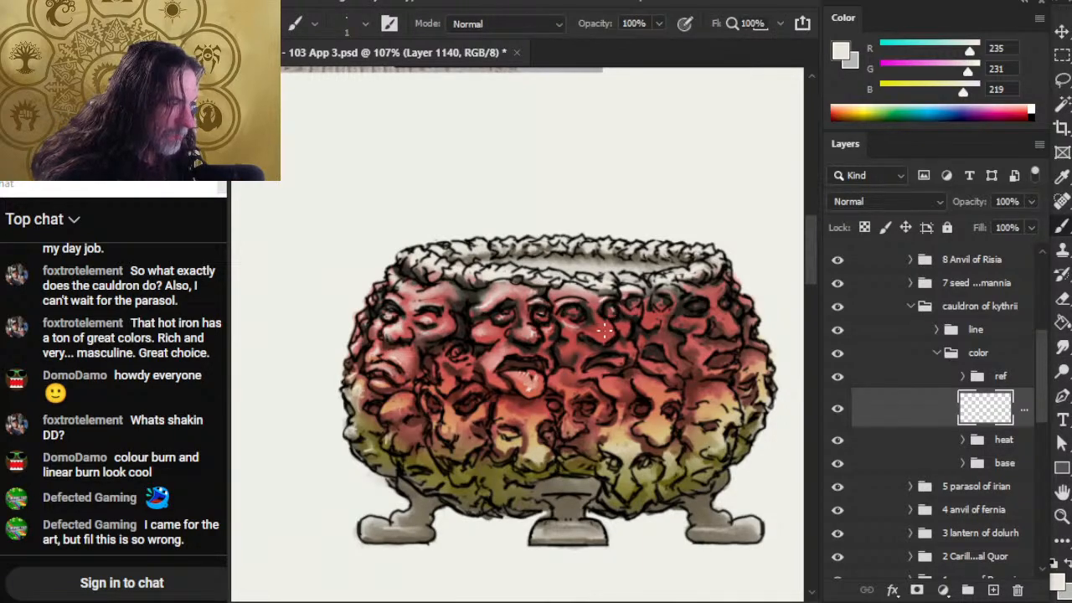
key("r")
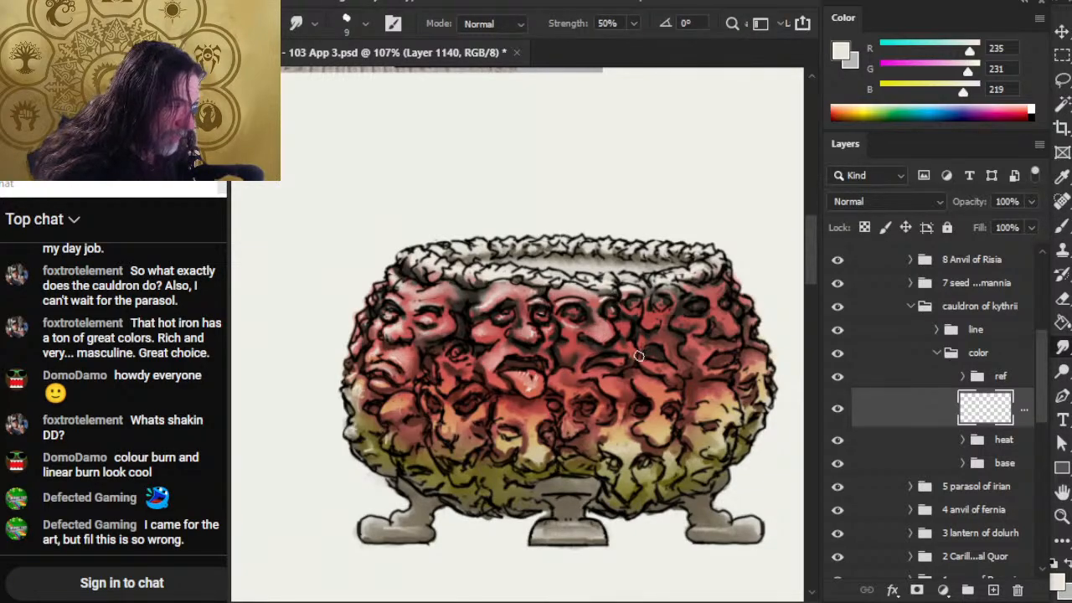
key("b")
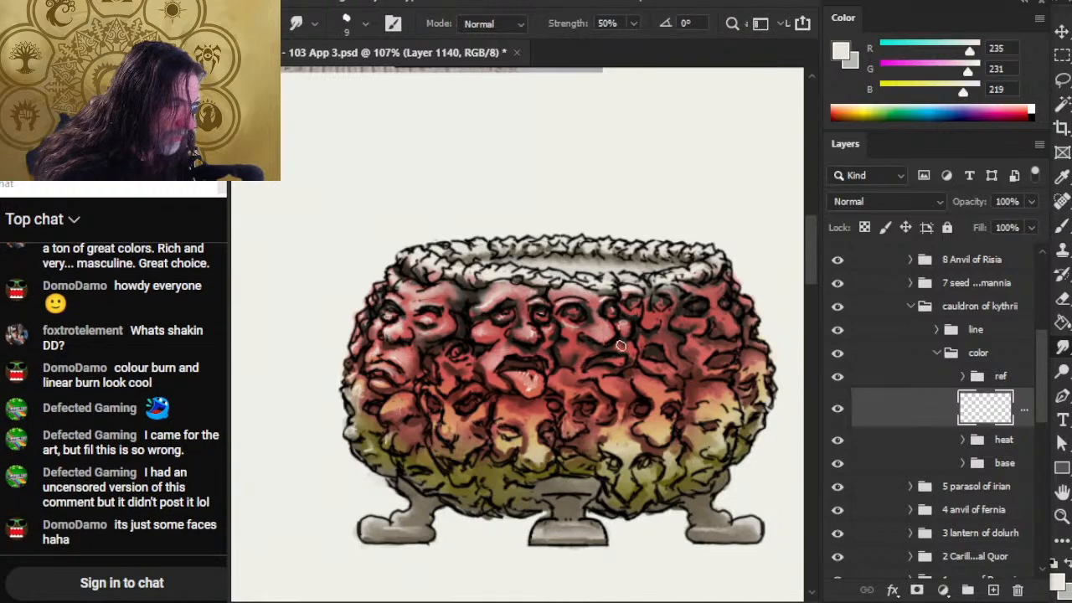
key("r")
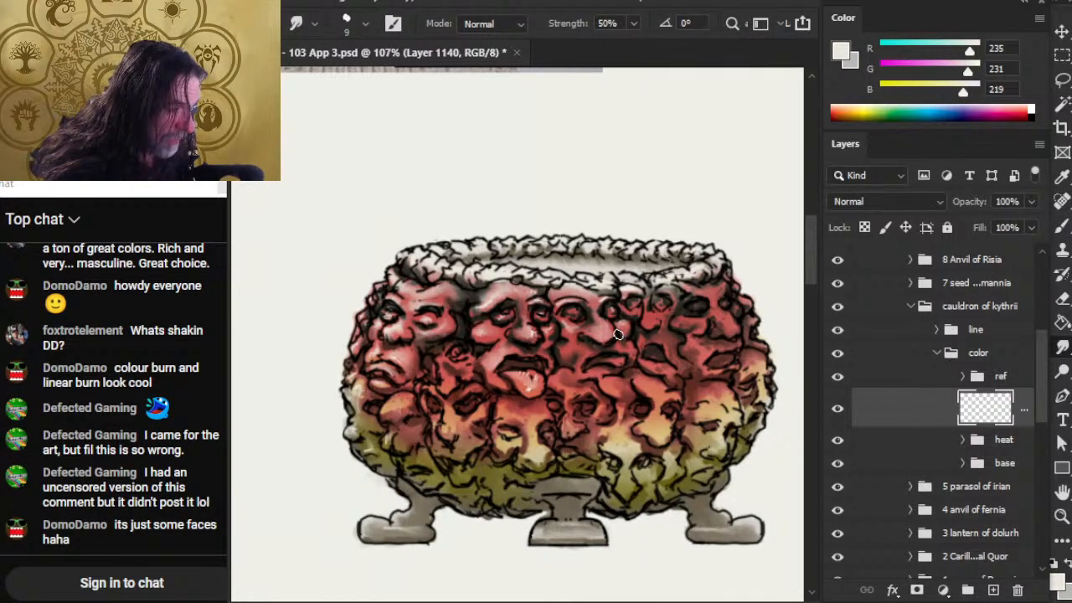
key("b")
key("r")
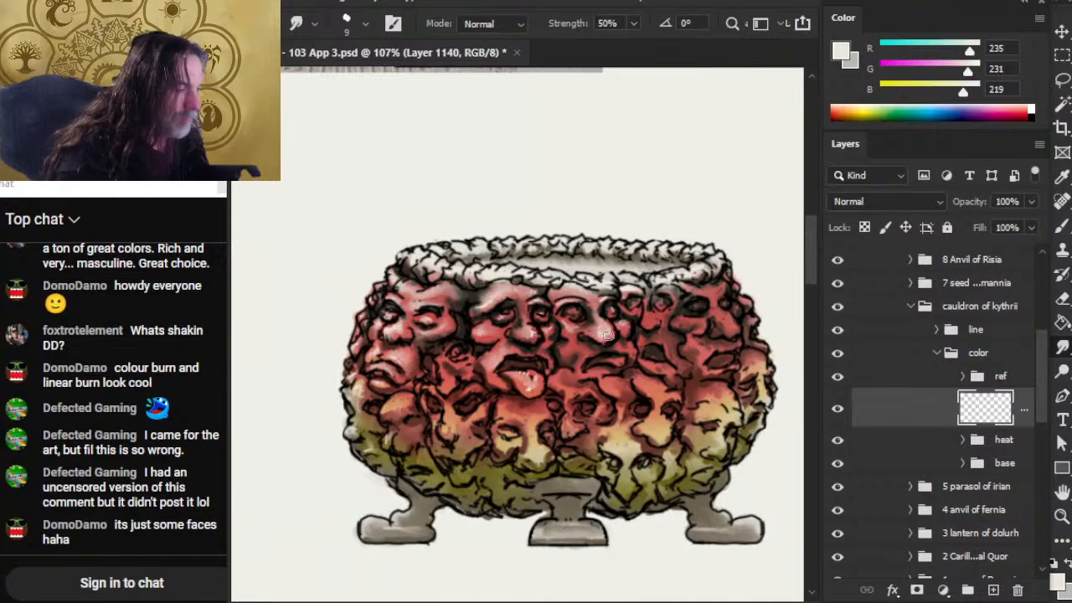
- Highlight the small face beside the third one and the fourth face's brow with fine cream strokes, smudging them
key("b")
key("r")
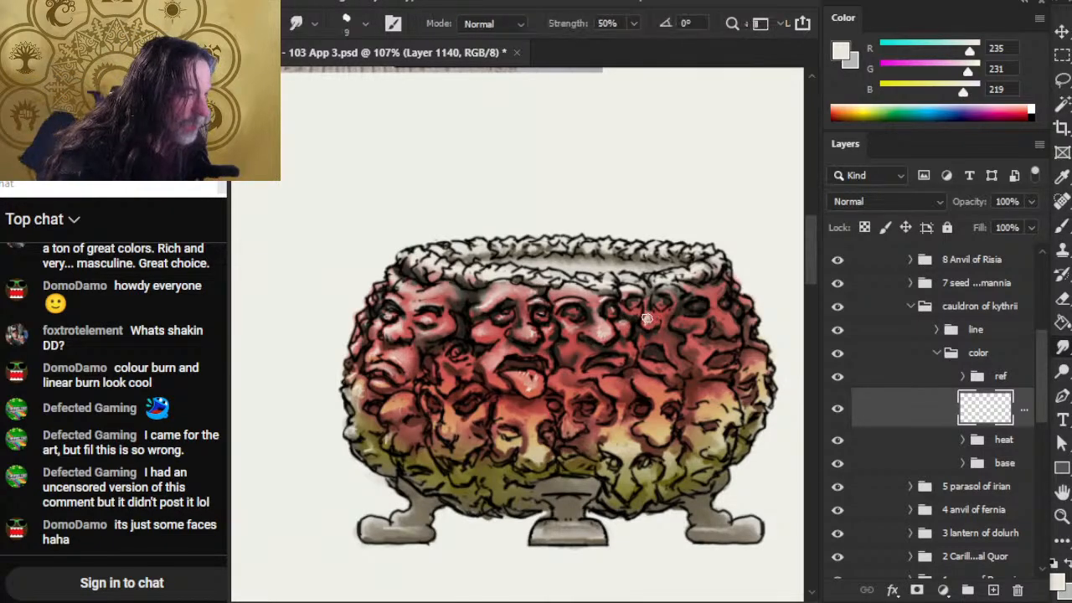
key("b")
key("r")
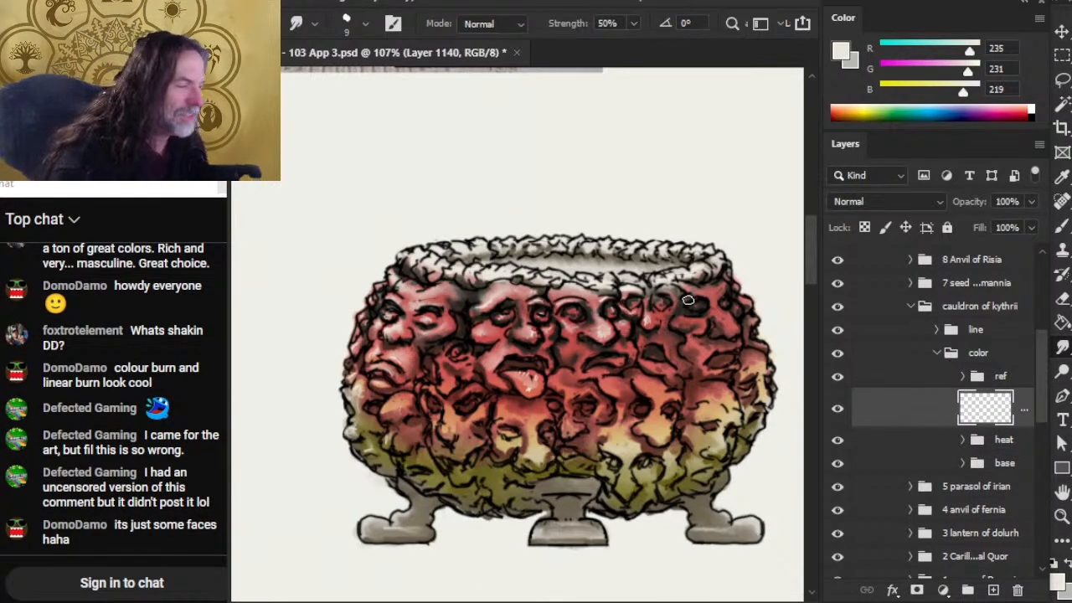
key("b")
key("r")
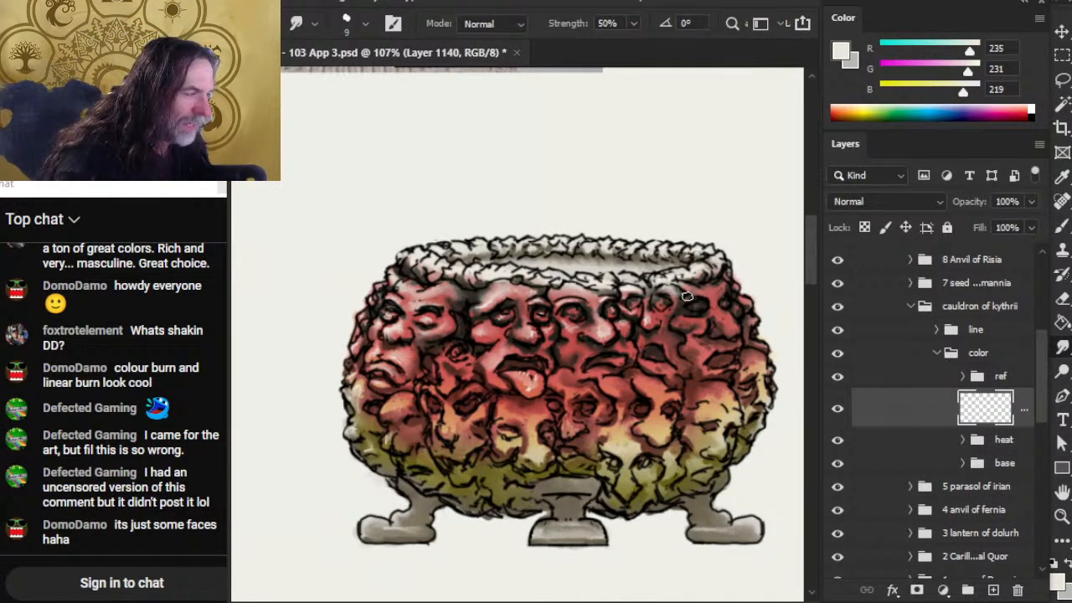
key("b")
key("r")
- Paint cream highlights on the brow and down the nose of the top row's rightmost large face, smudging them
key("b")
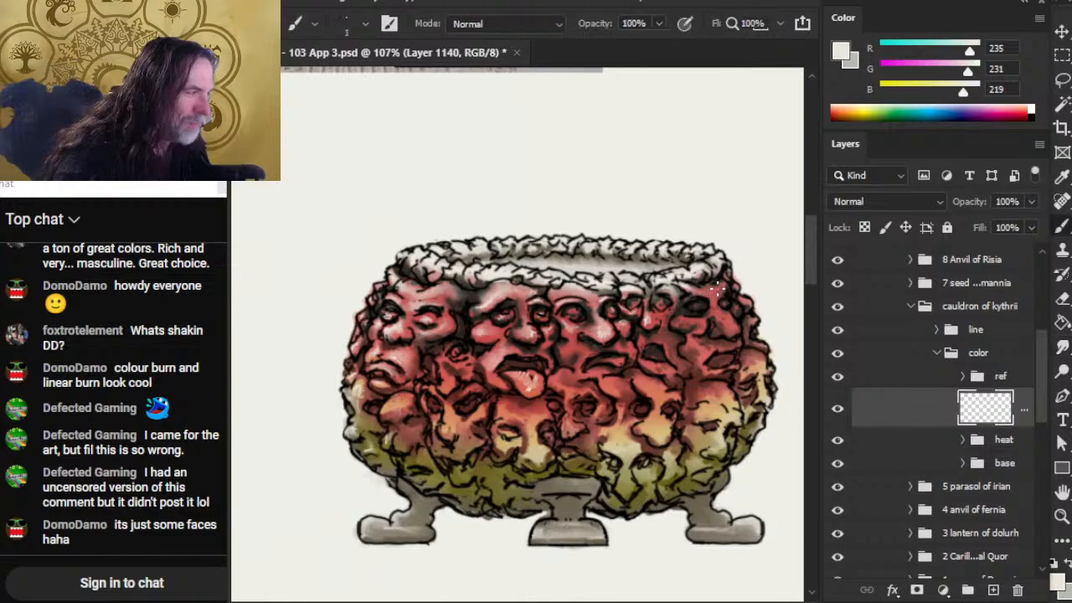
key("r")
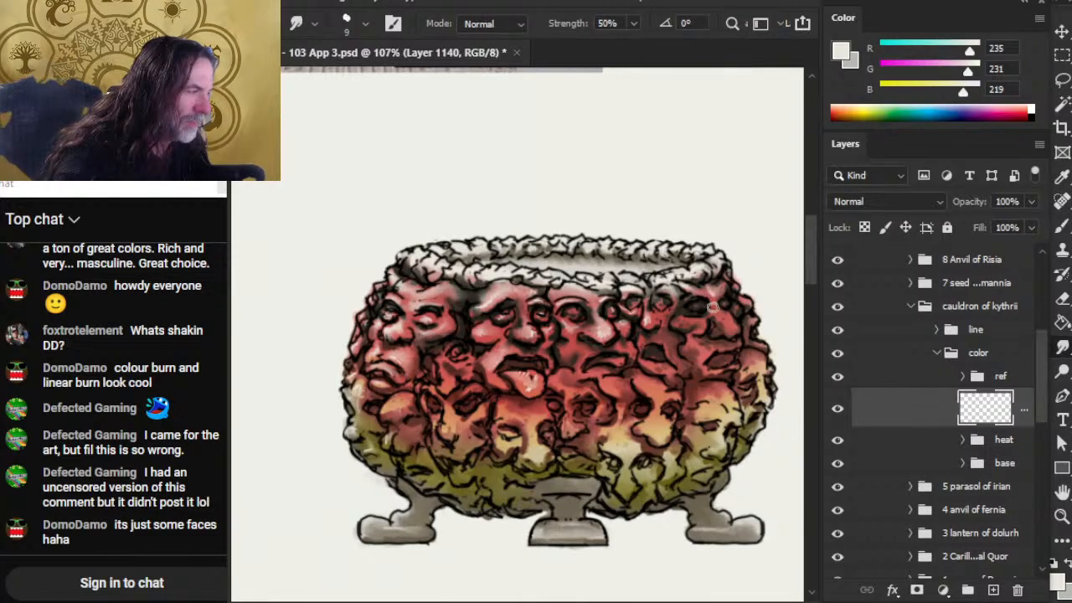
key("b")
key("r")
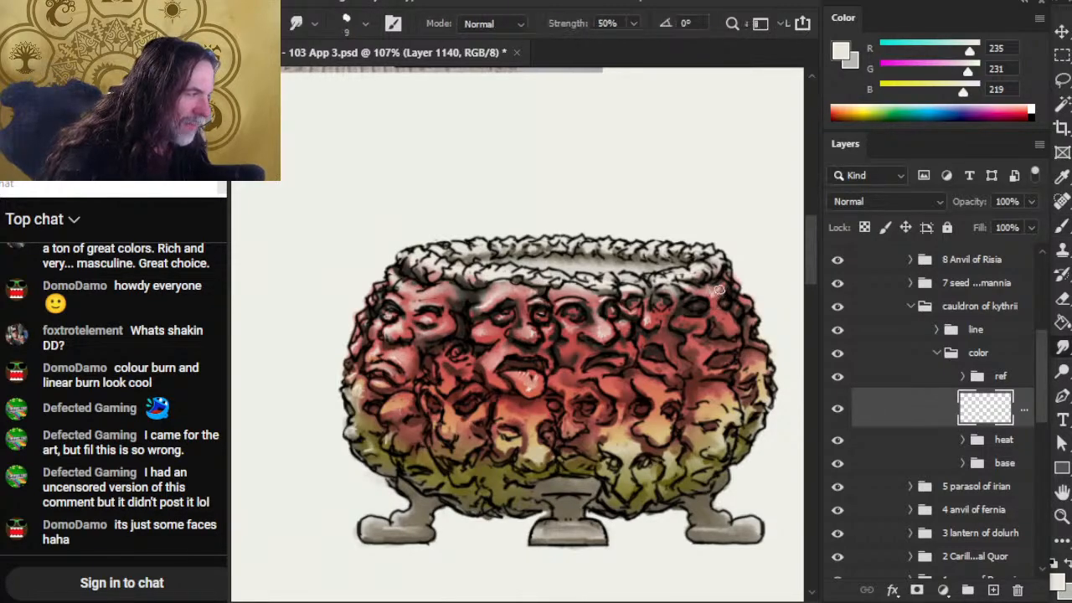
key("b")
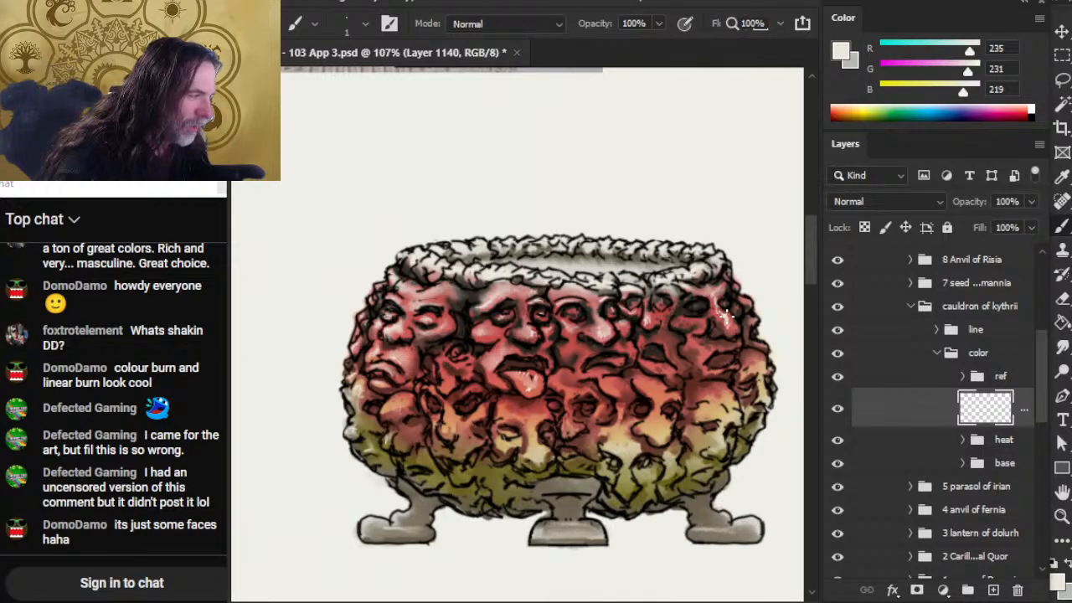
key("r")
- Examine the cauldron's highlights at full-page scale beside the other artifacts, then return to a close view of it
key("z")
left_click_drag(726, 343, 554, 340)
mouse_move(431, 330)
left_mouse_down()
mouse_move(466, 311)
mouse_move(584, 172)
left_mouse_up()
left_click_drag(354, 299, 239, 280)
left_click_drag(505, 356, 350, 370)
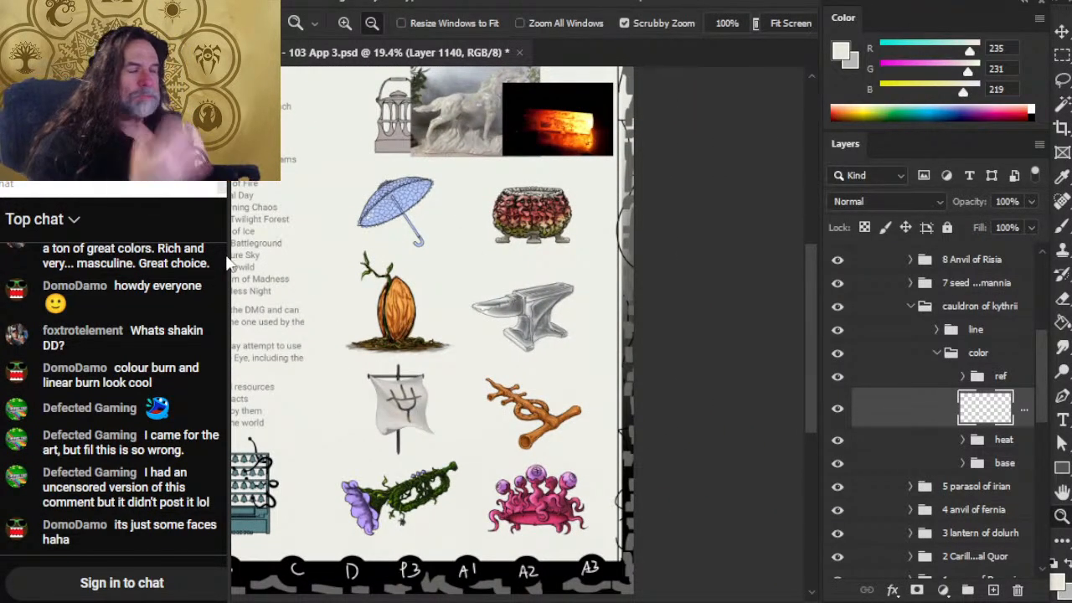
left_click_drag(538, 220, 647, 229)
left_click_drag(560, 286, 501, 366)
left_click_drag(533, 257, 574, 260)
- Paint fine cream strokes around the fourth face's eye and lower eyelid and blend them with the Smudge tool
key("b")
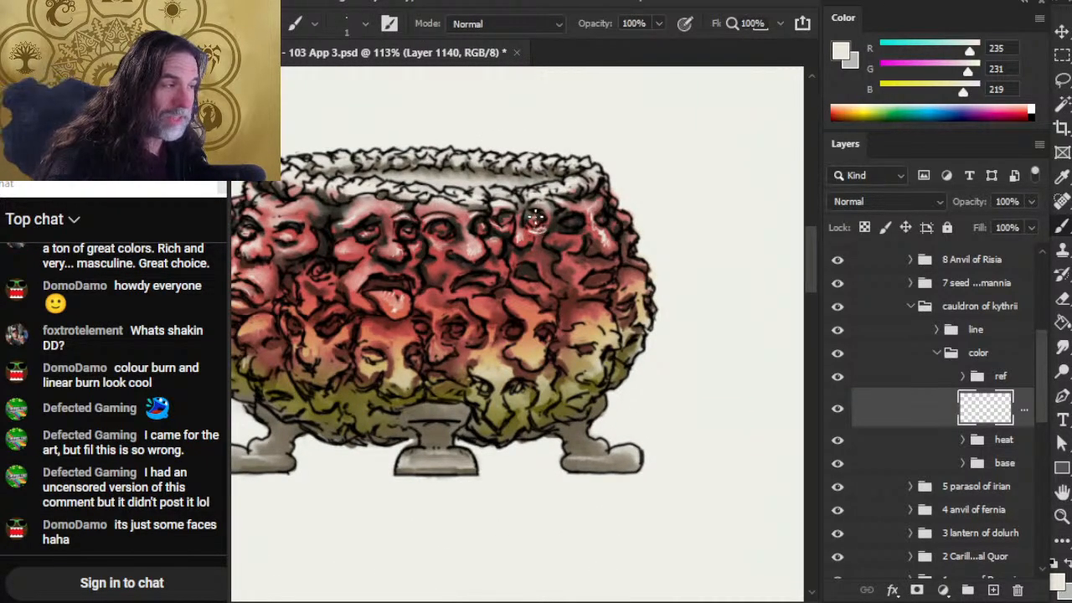
key("r")
mouse_move(536, 216)
left_mouse_down()
mouse_move(507, 220)
mouse_move(524, 208)
mouse_move(517, 220)
mouse_move(542, 219)
left_mouse_up()
key("b")
key("r")
key("b")
key("r")
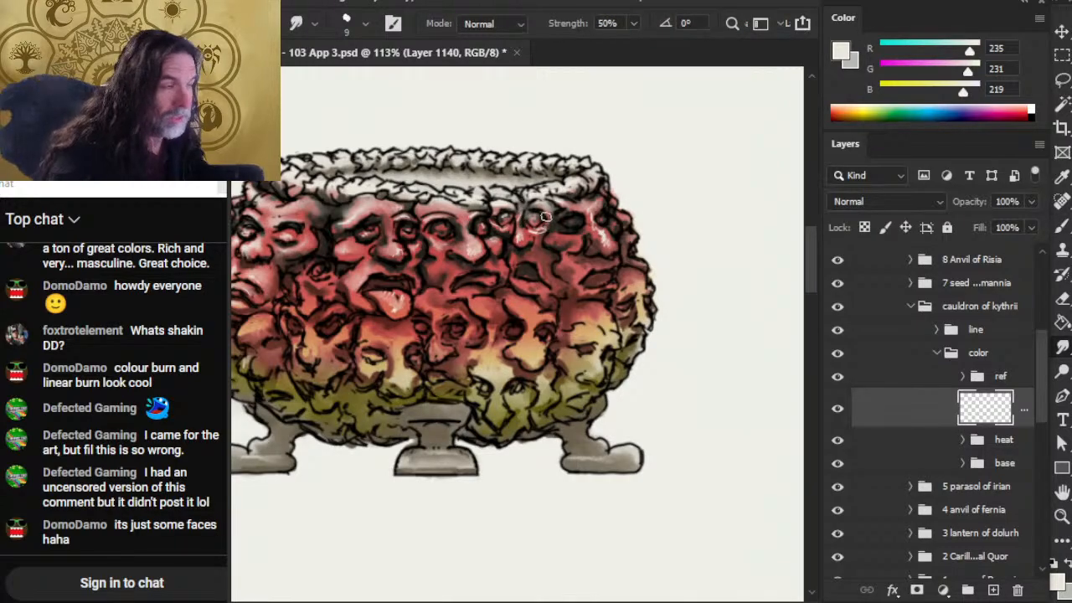
key("b")
key("r")
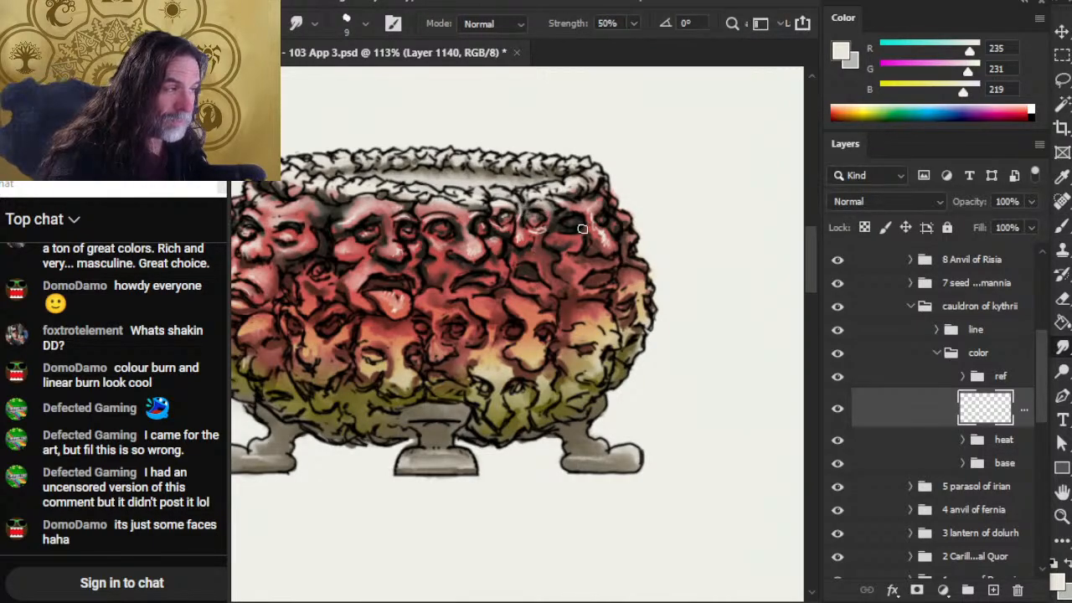
- Add cream highlights to the rightmost large face's cheek below its dark eye and smudge them
key("b")
key("r")
key("b")
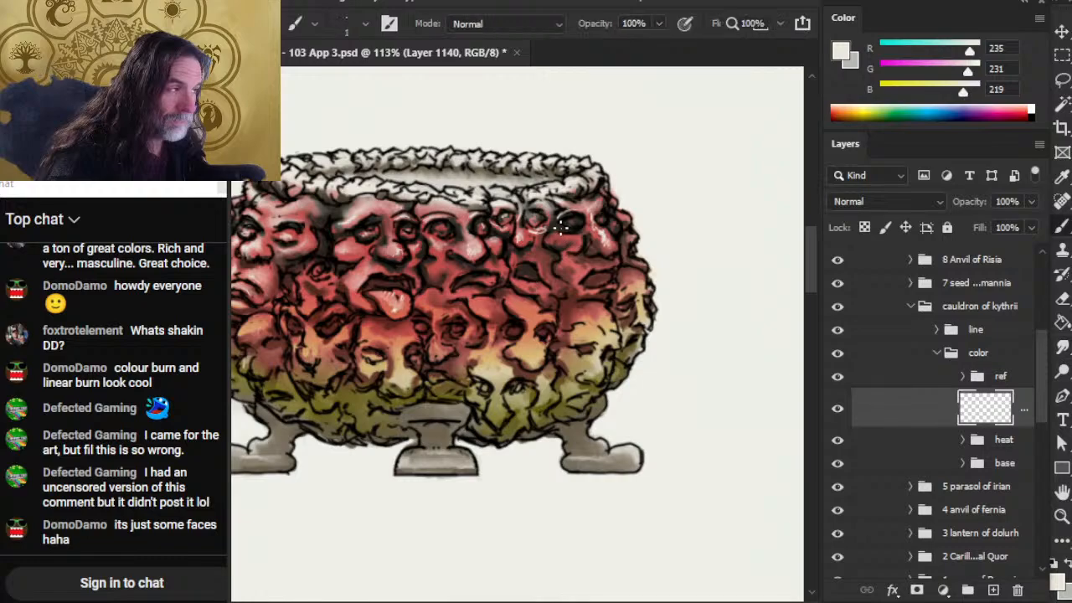
key("r")
key("b")
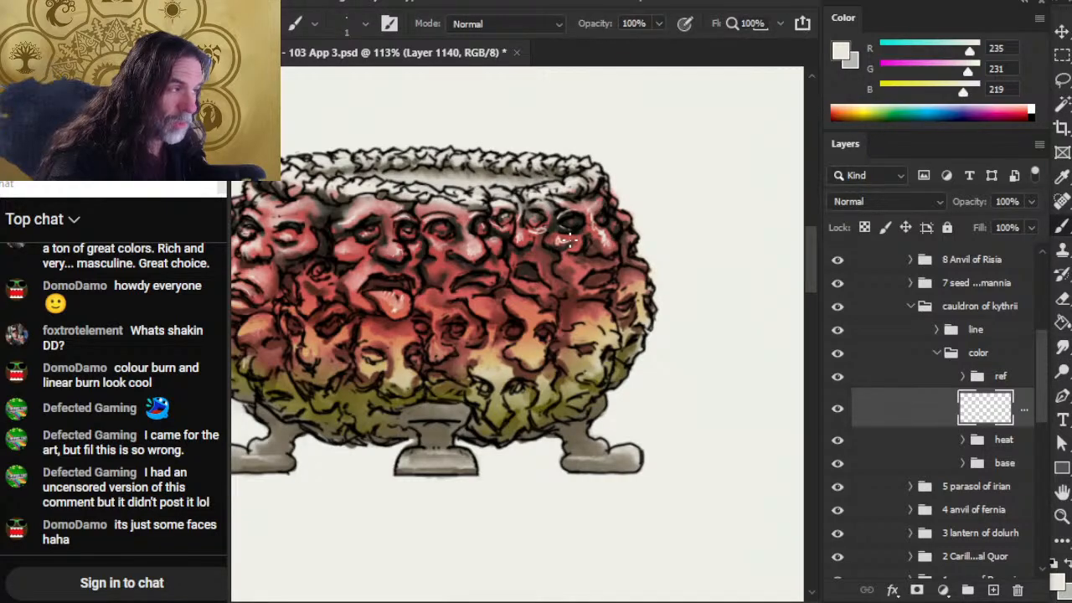
key("r")
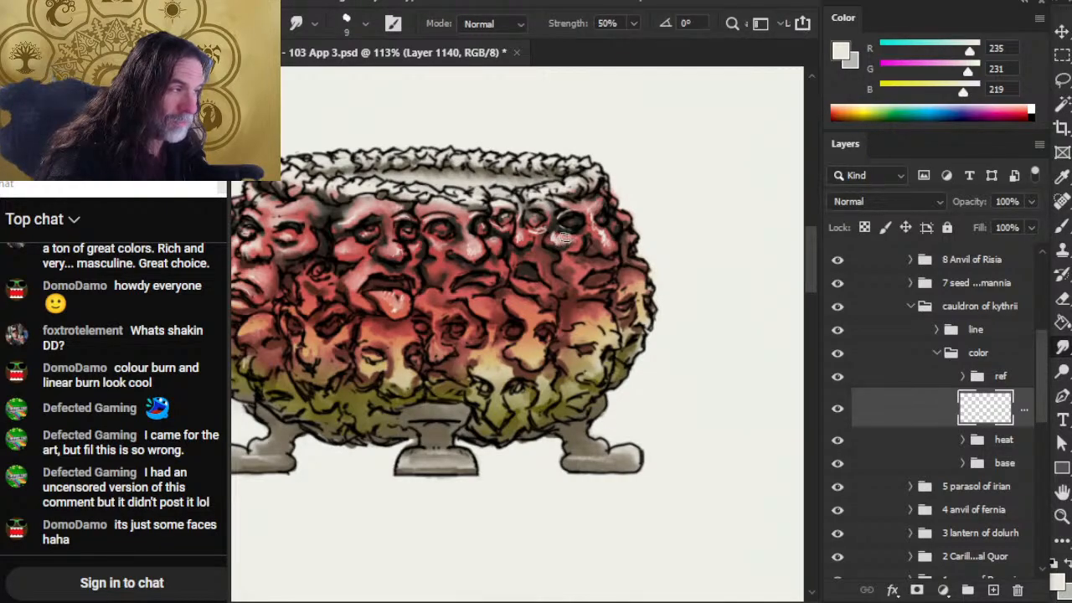
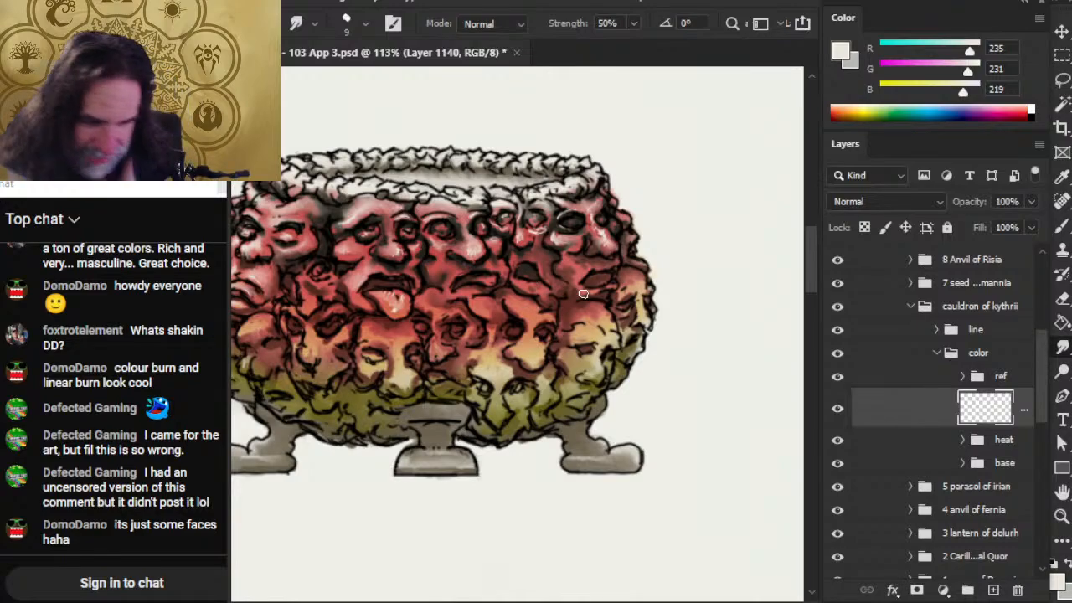
- Paint cream highlights on the third face's cheek fold beside its mouth and smudge them outward
key("b")
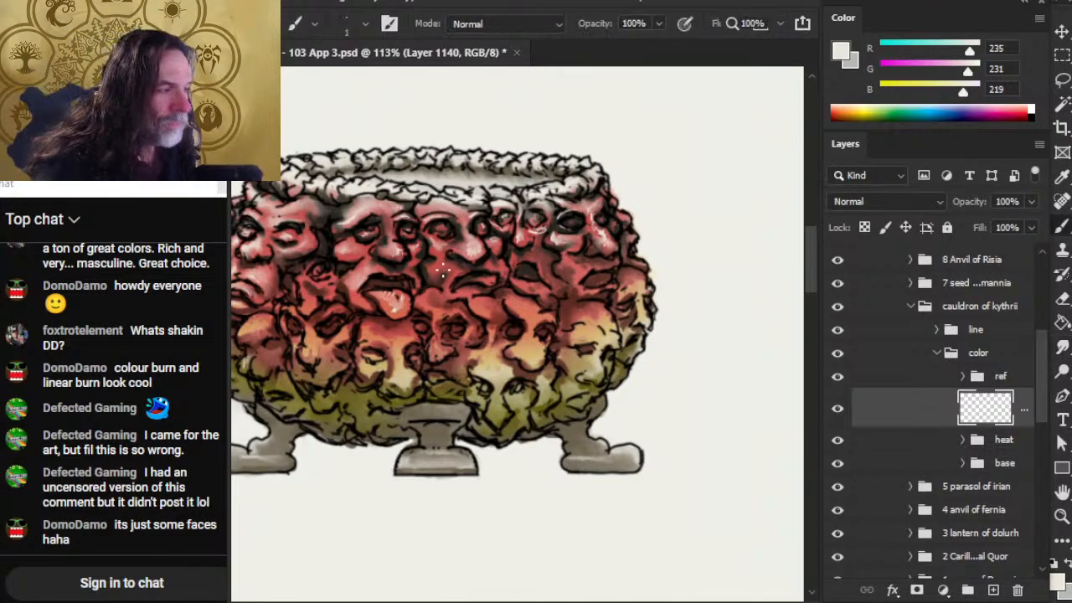
key("r")
mouse_move(456, 273)
left_mouse_down()
mouse_move(445, 283)
mouse_move(452, 276)
left_mouse_up()
key("b")
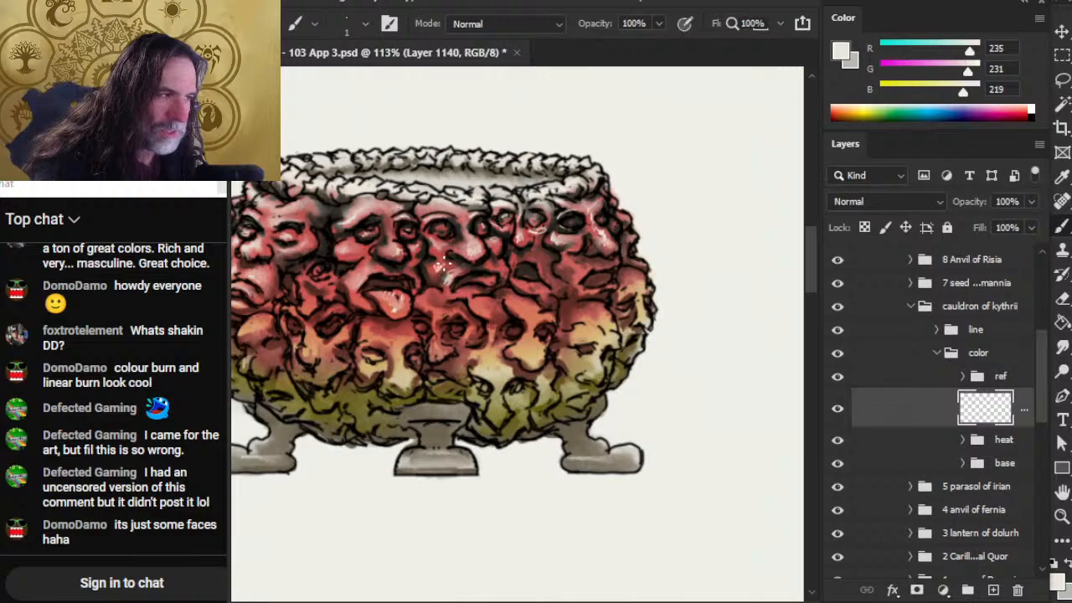
key("r")
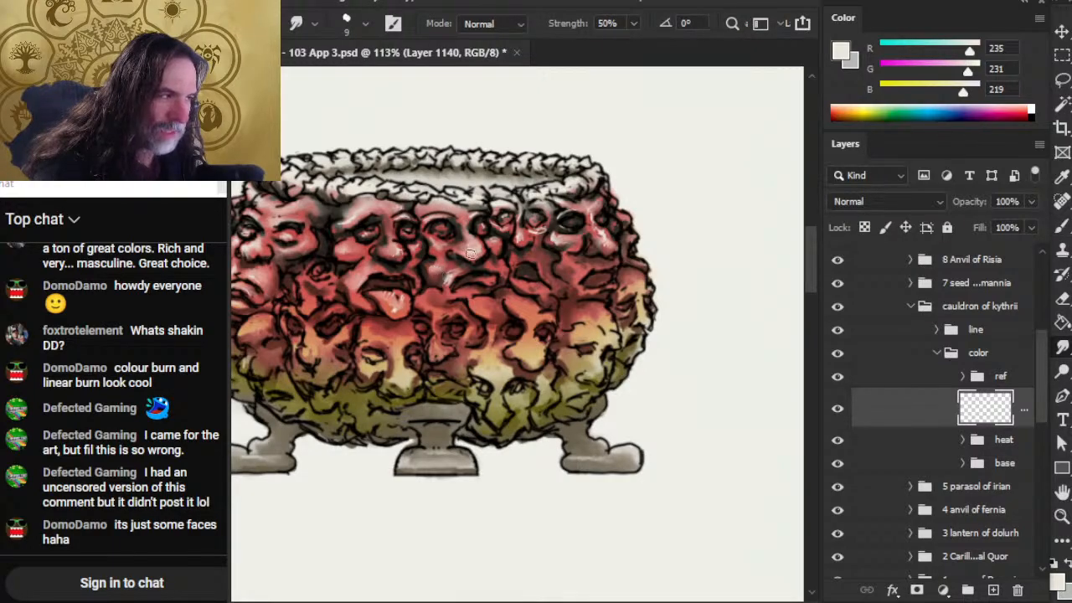
- Strengthen the cream highlights on the third face's nose and near eye, blending them with the Smudge tool
key("b")
key("r")
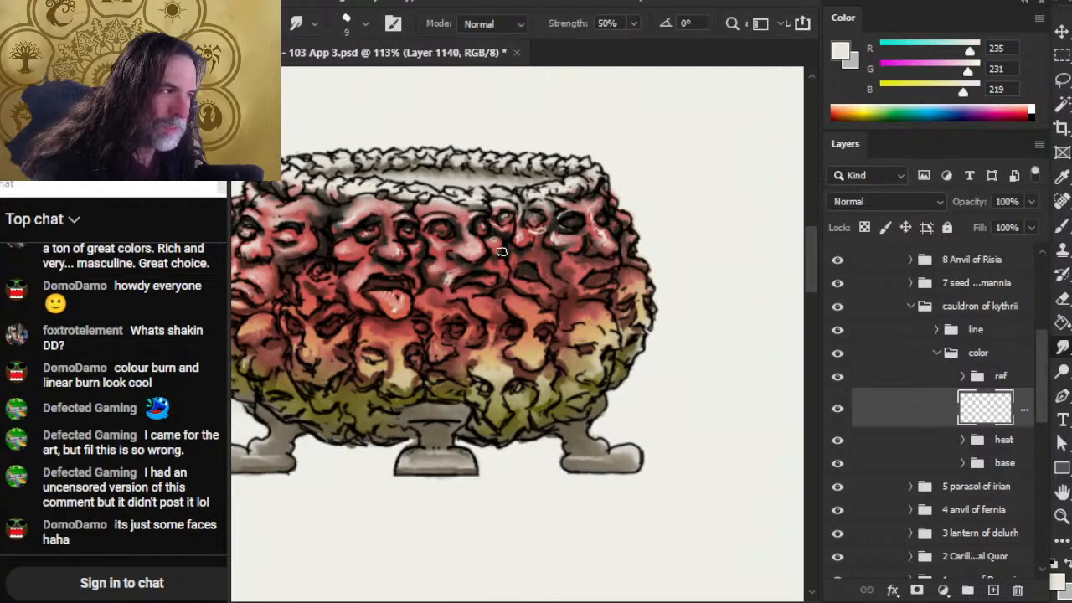
key("b")
key("r")
key("b")
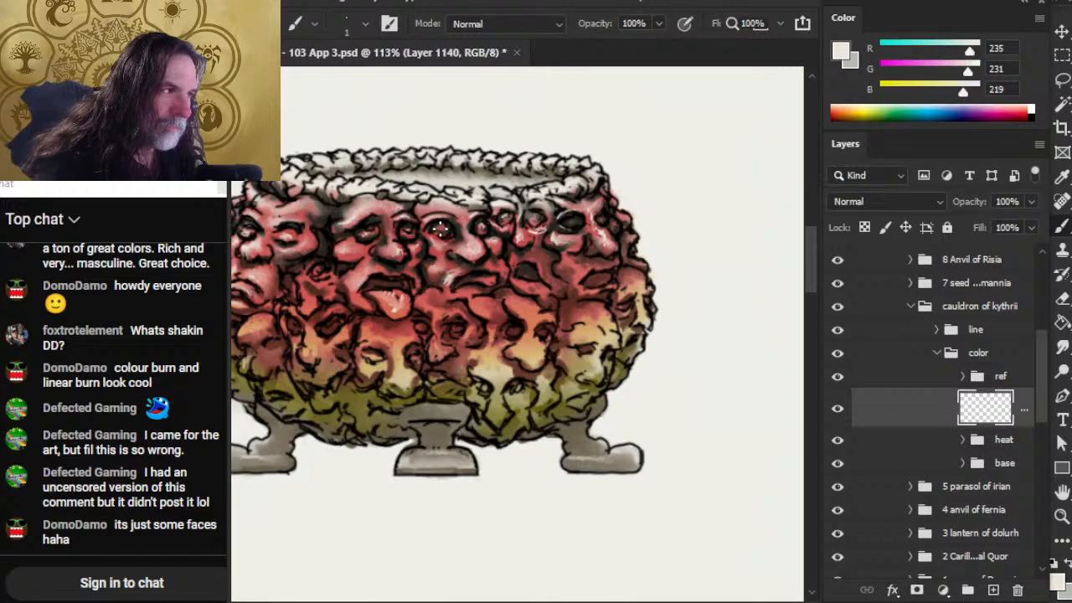
key("r")
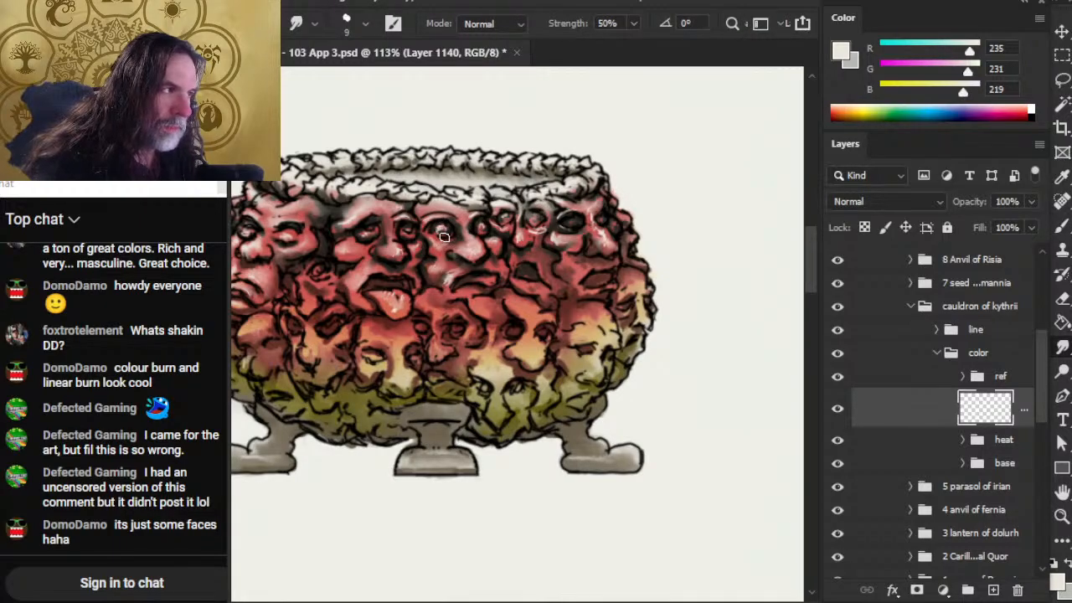
- Add small cream accents to the fourth face's nose and the rightmost large face's dark eye, smudging them
key("b")
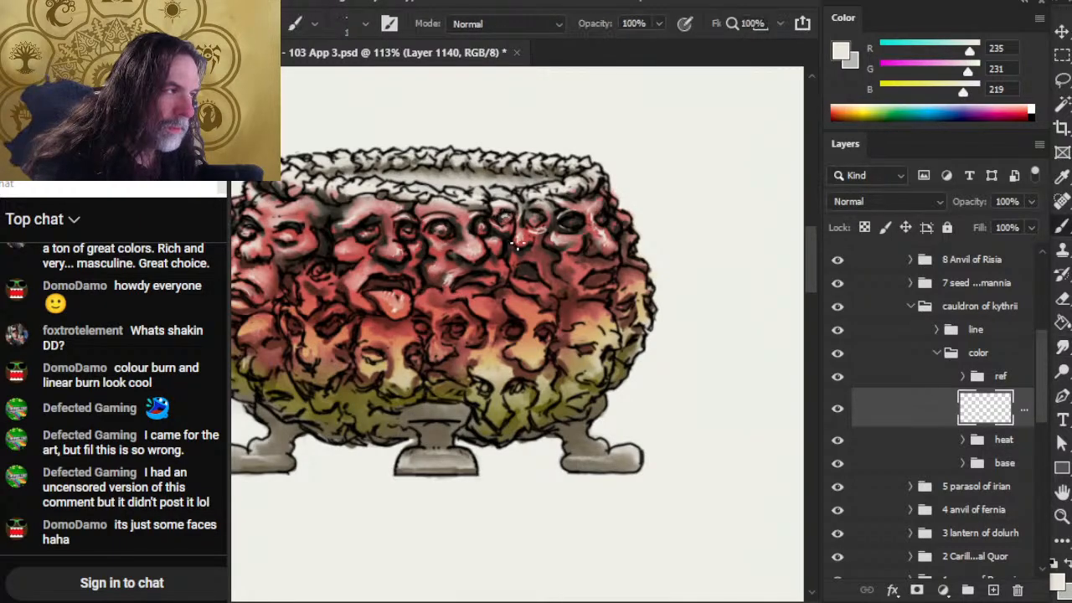
key("r")
key("b")
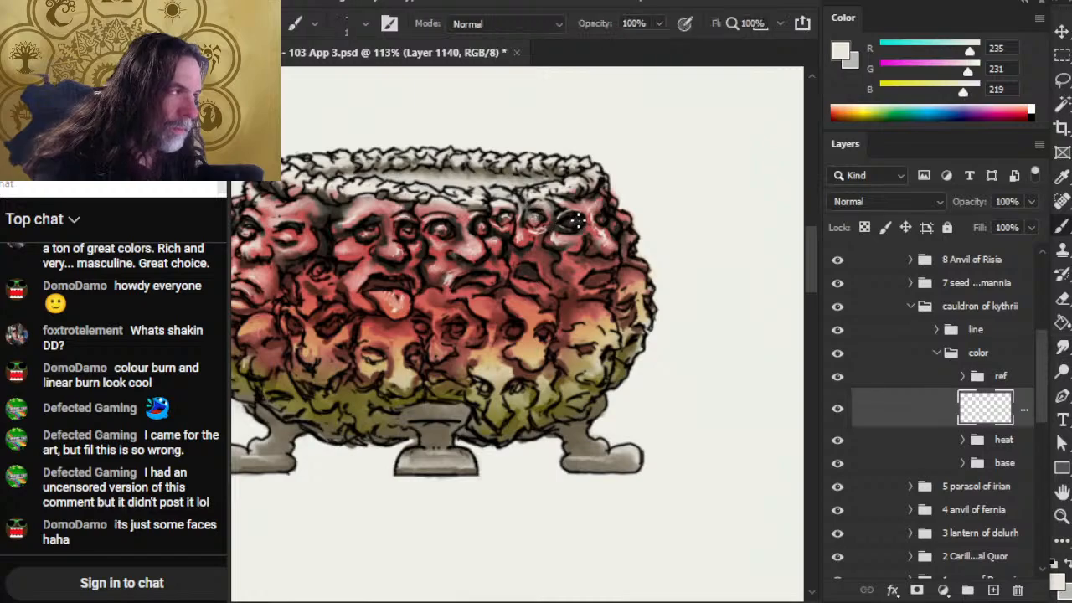
key("r")
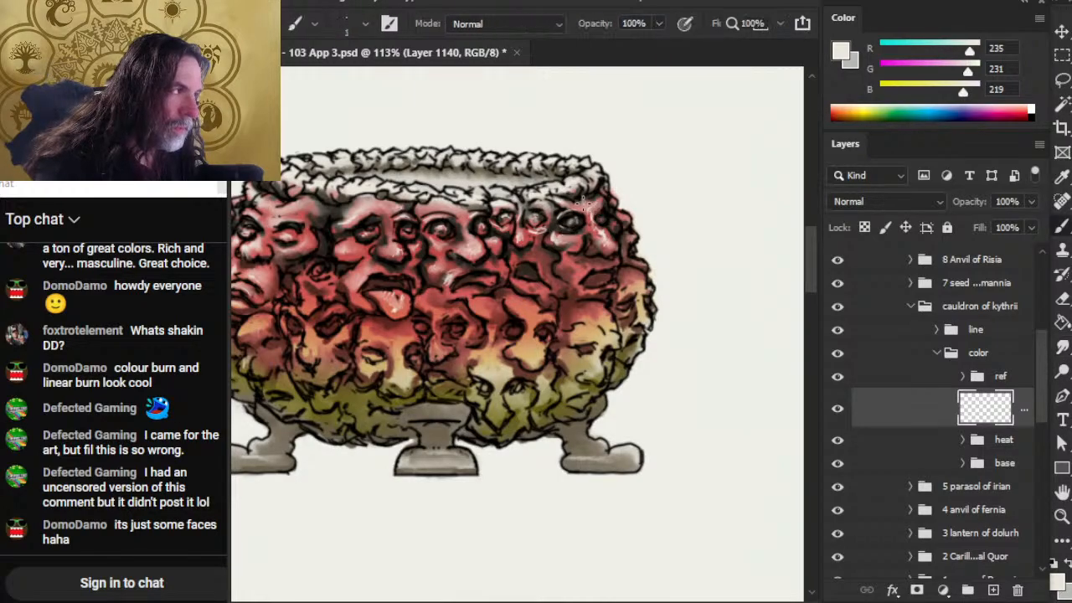
- Paint cream highlights on the protruding tongue and the fold beside it, blending them with the Smudge tool
key("b")
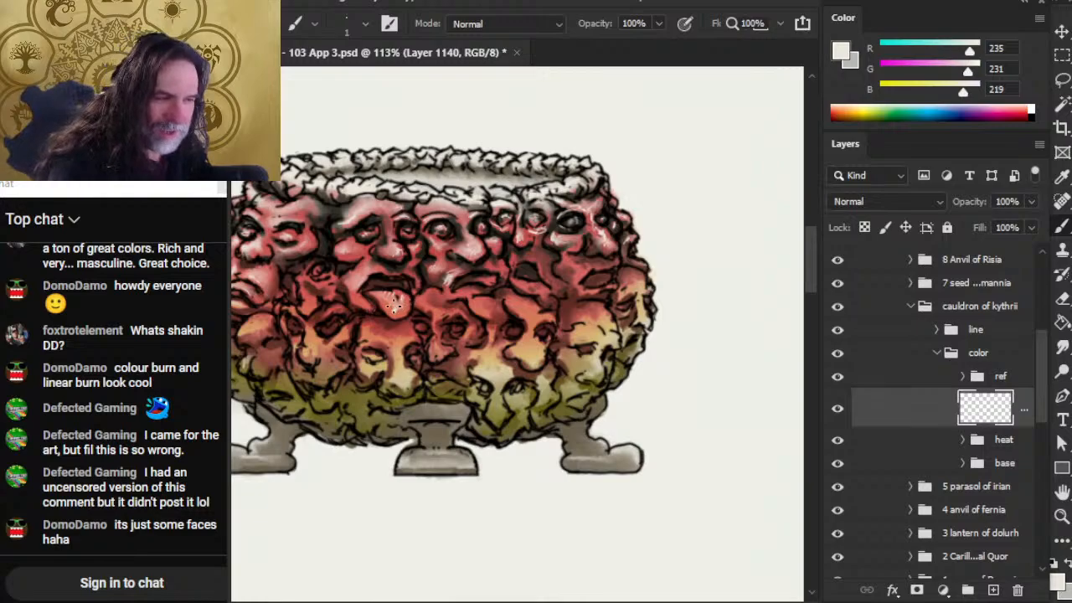
key("r")
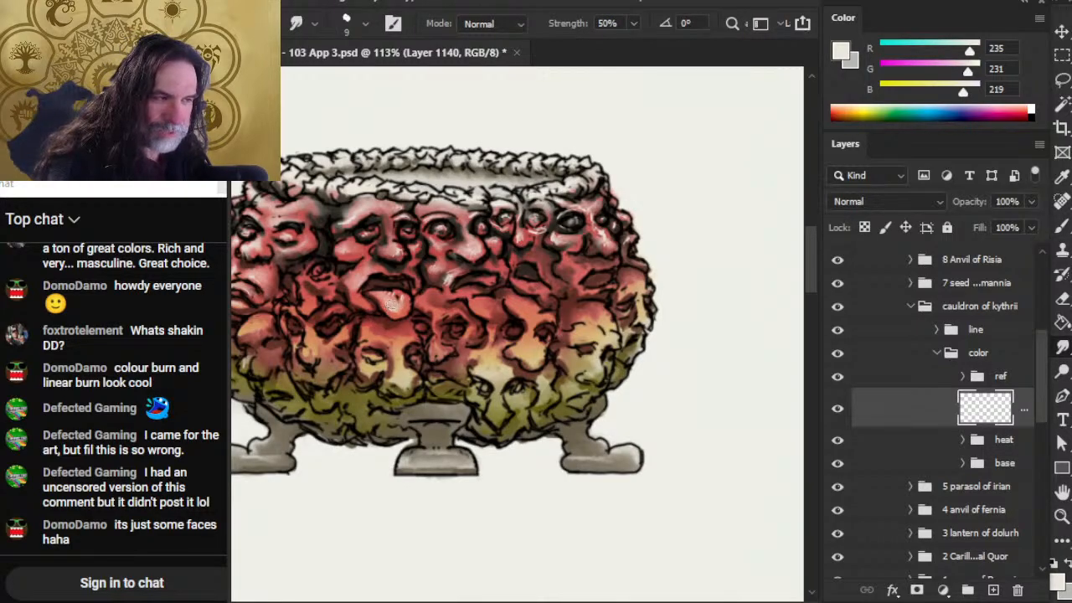
left_click_drag(391, 305, 393, 297)
key("b")
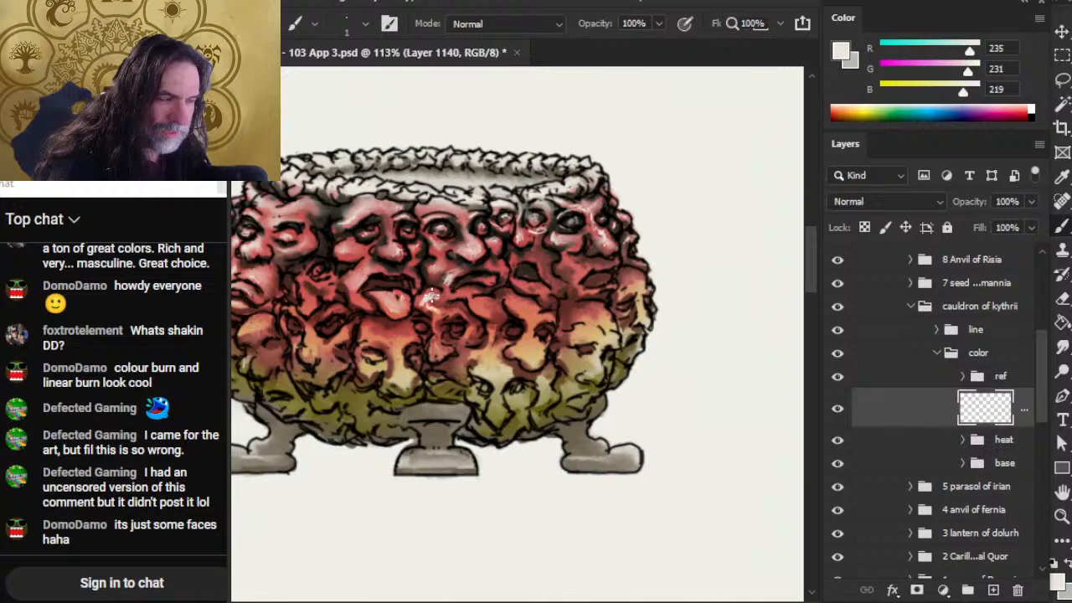
key("r")
- Add cream highlights to the tongue face's cheek fold and the area around its upper lip, smudging them
key("b")
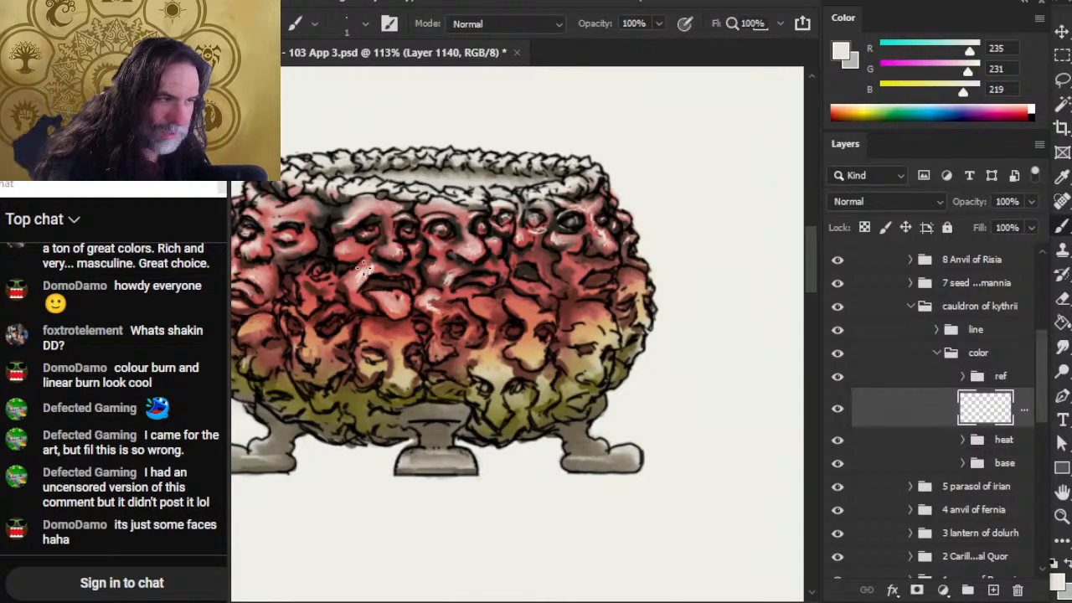
key("r")
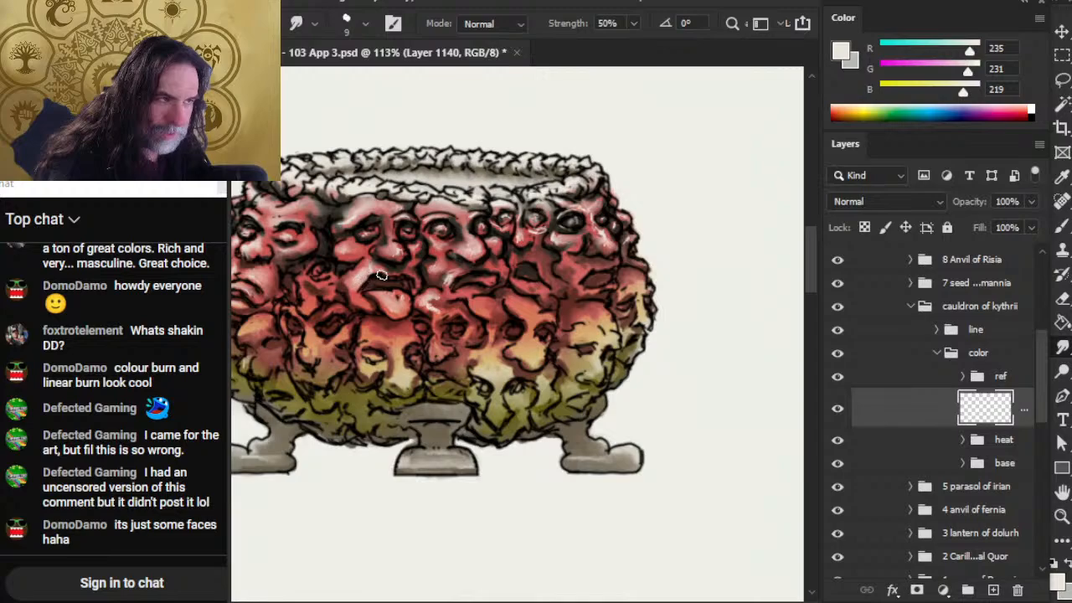
key("b")
key("r")
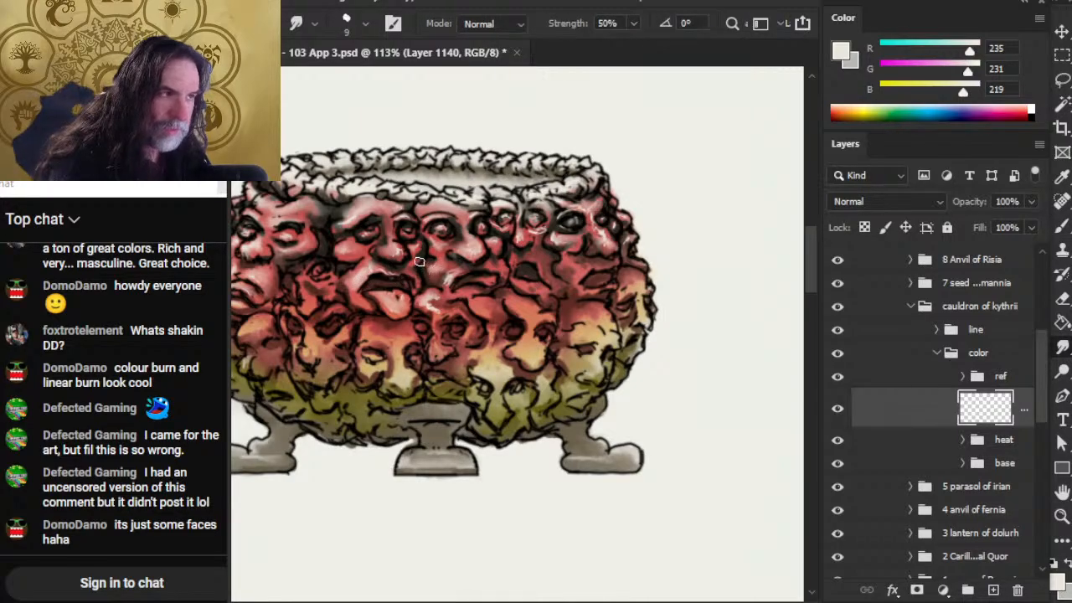
key("b")
key("r")
- Paint small cream accents beside the tongue face's nose and around its eyes, blending each with the Smudge tool
key("b")
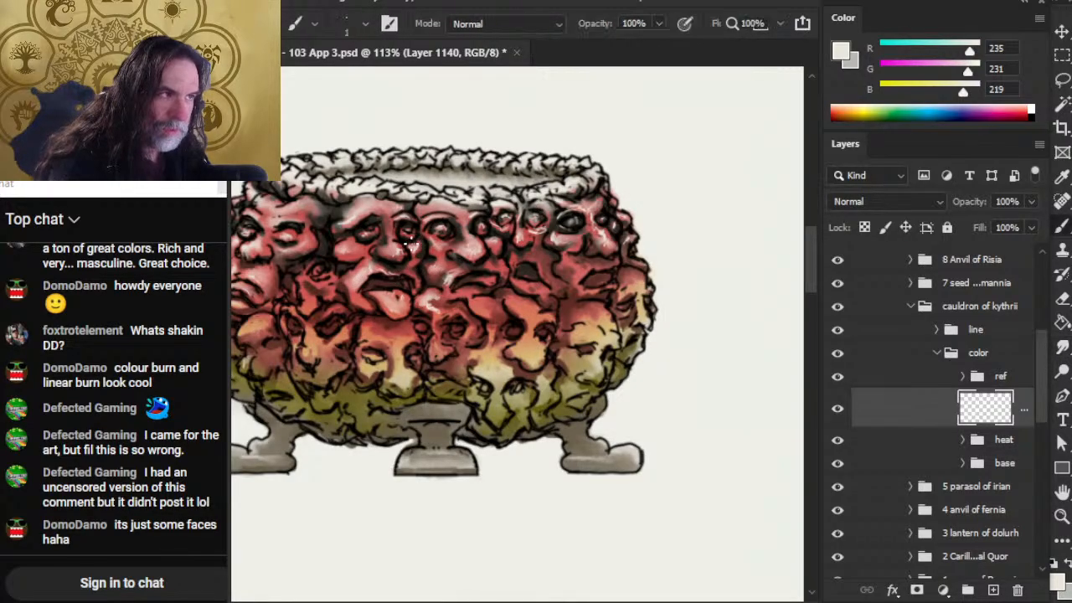
key("r")
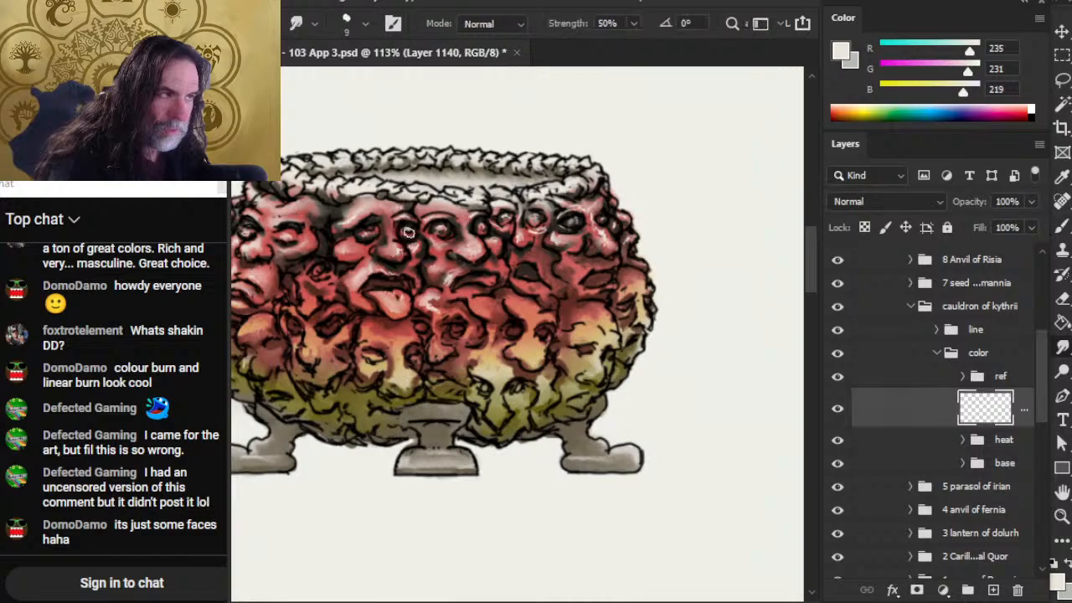
key("b")
key("r")
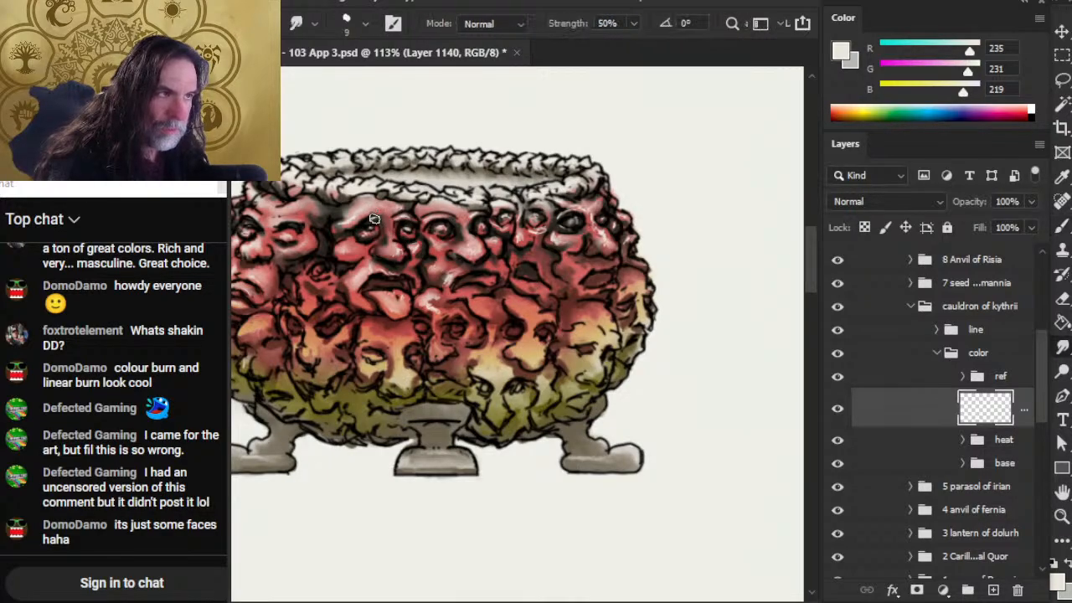
- Paint cream highlights around the nose and open mouth of the small face beside the rightmost large face, smudging them
key("b")
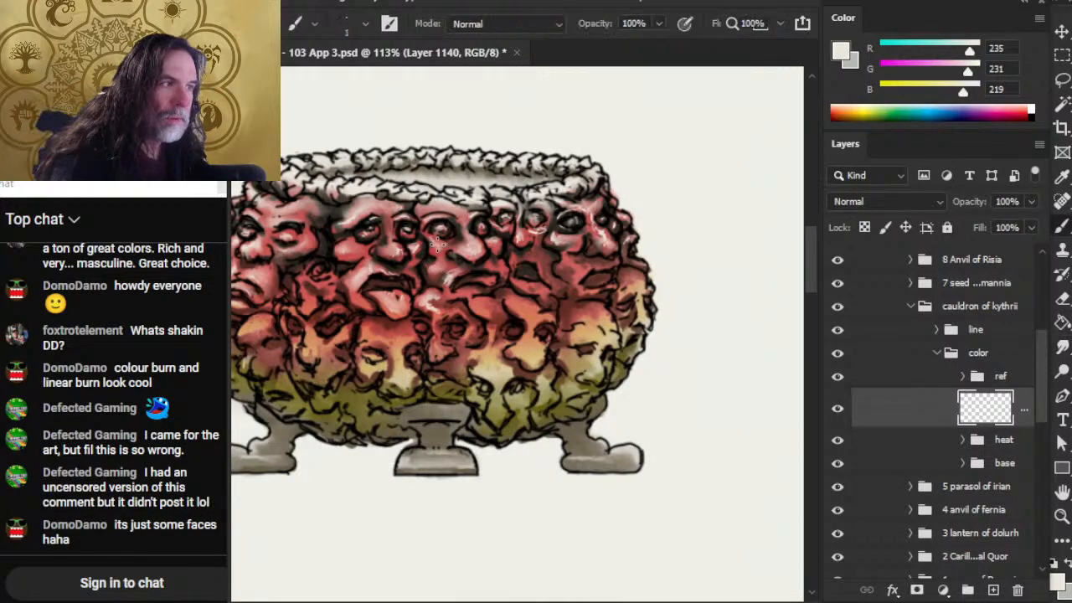
left_click_drag(470, 327, 340, 359)
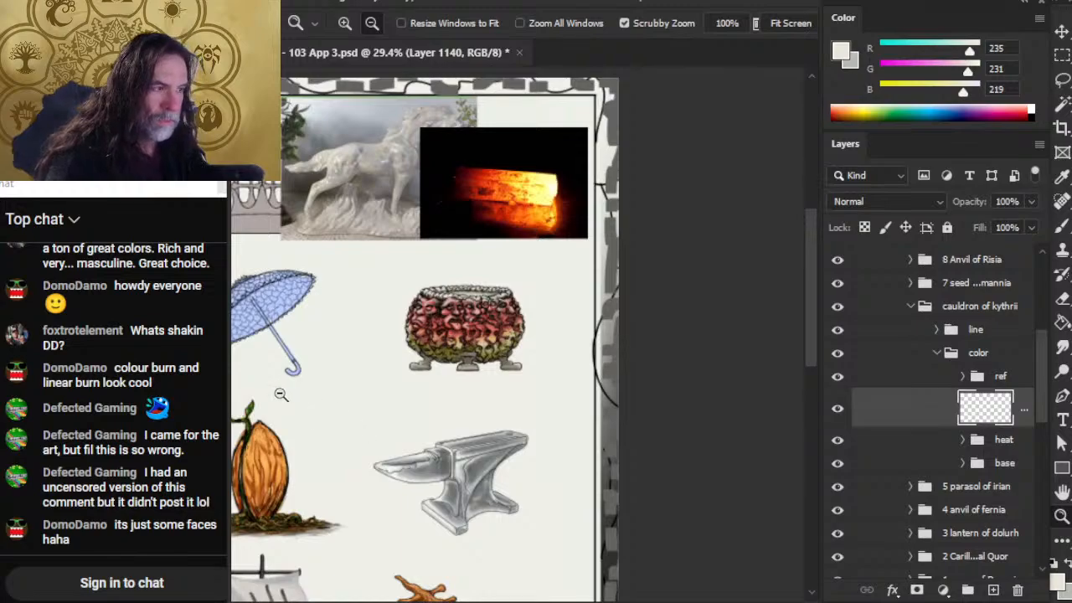
left_click_drag(474, 316, 549, 339)
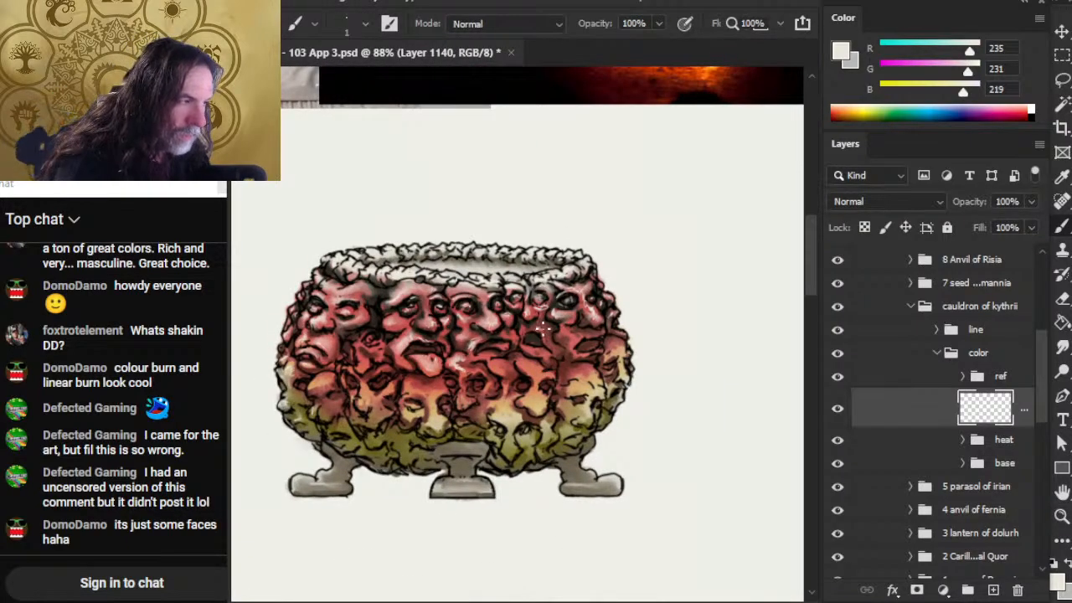
key("r")
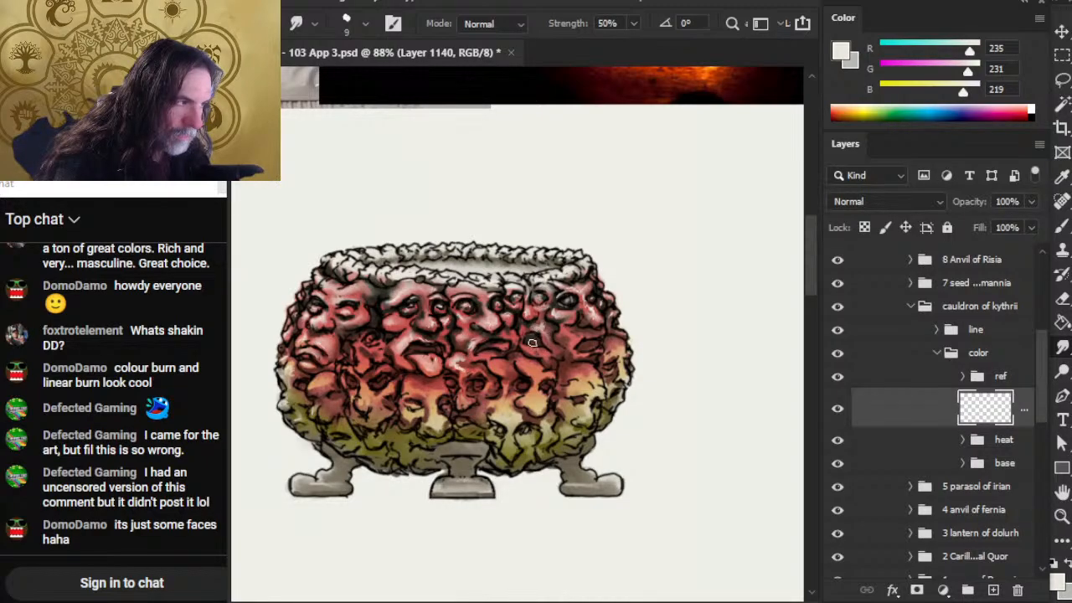
key("b")
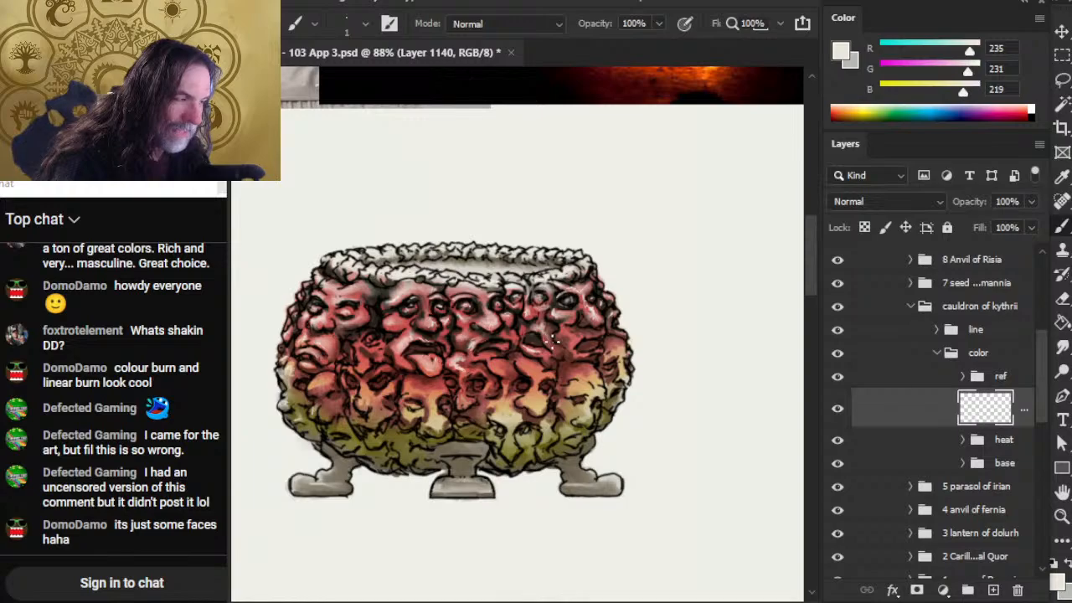
key("r")
- Add cream highlights around the rightmost large face's mouth and upper lip, blending them with the Smudge tool
key("b")
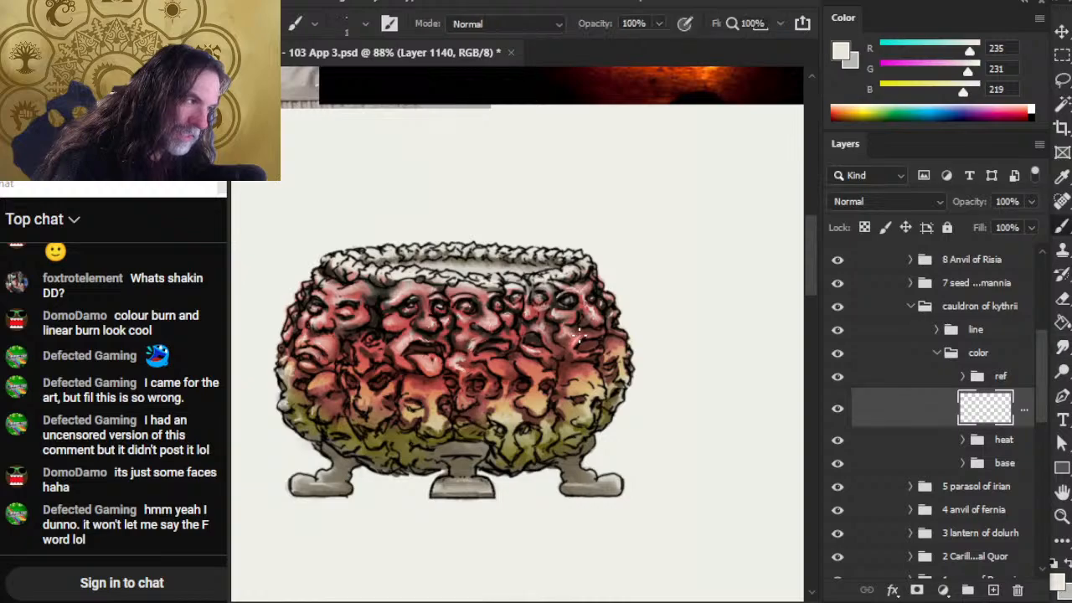
key("b")
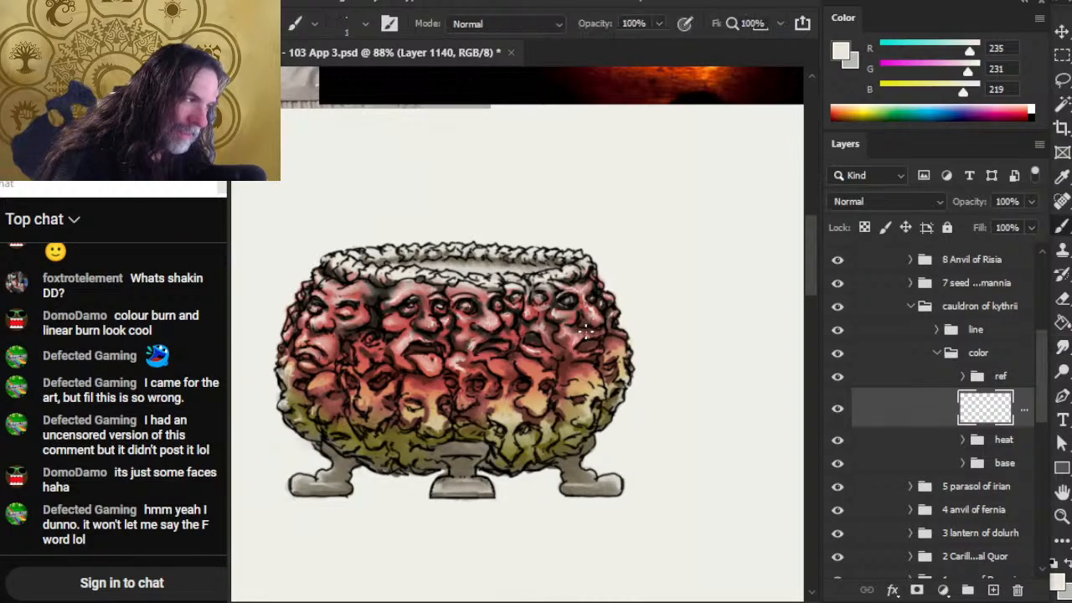
key("r")
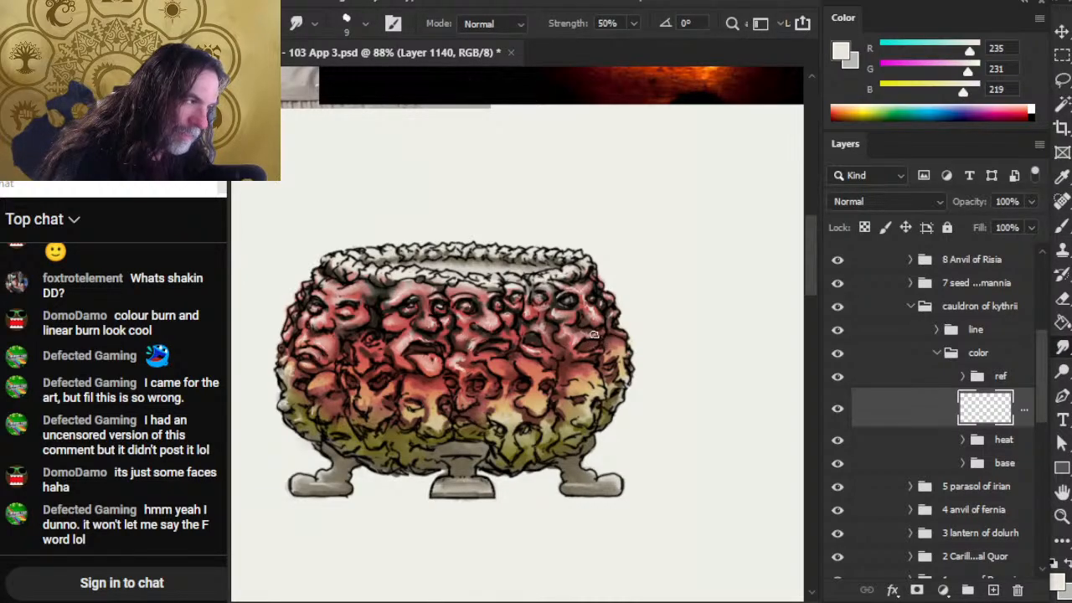
key("b")
key("r")
- Paint cream highlights on the narrow face at the cauldron's right edge and smudge them
key("b")
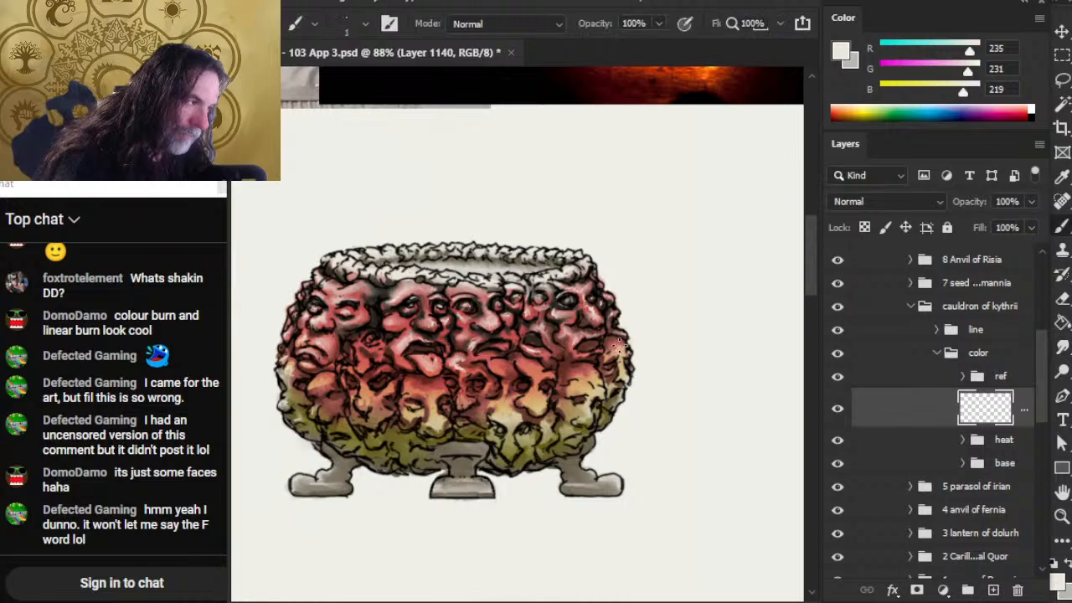
key("r")
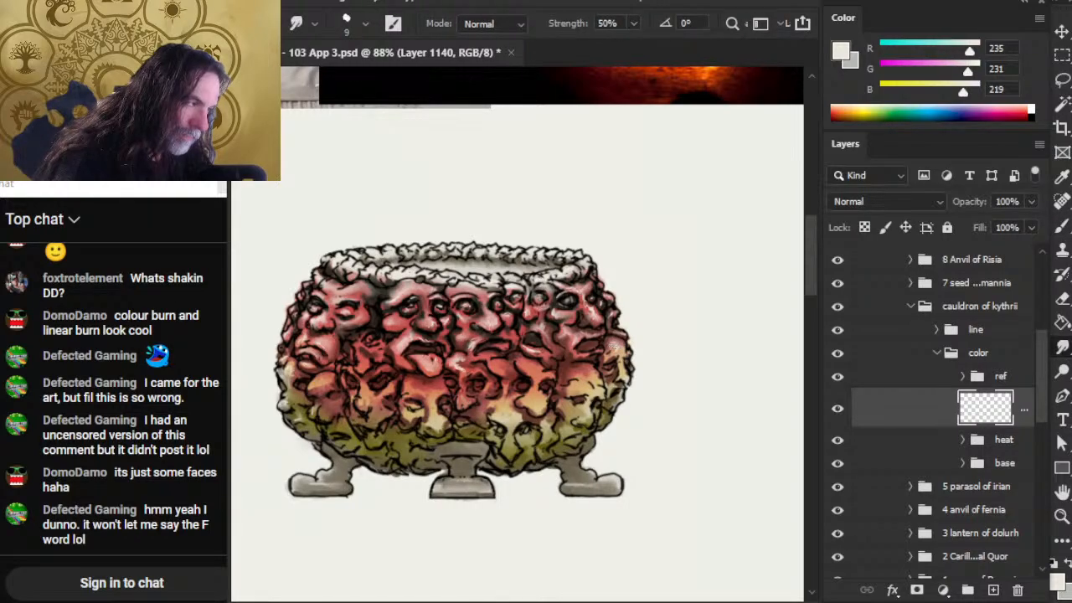
key("b")
key("r")
- Add cream highlights to the foreheads and features of the lower right faces, blending them with the Smudge tool
key("b")
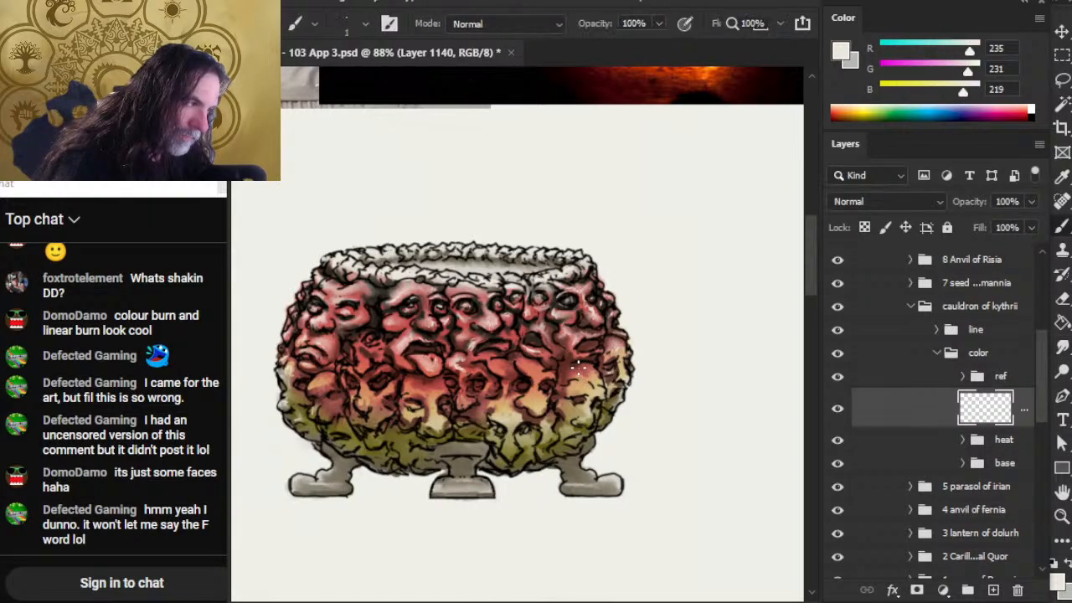
key("r")
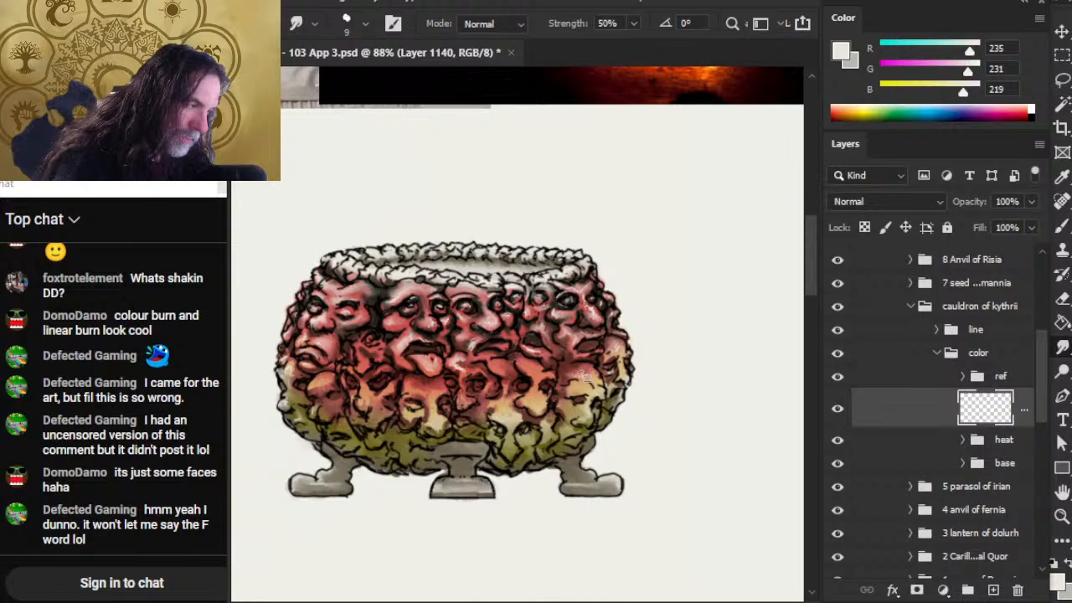
key("b")
key("r")
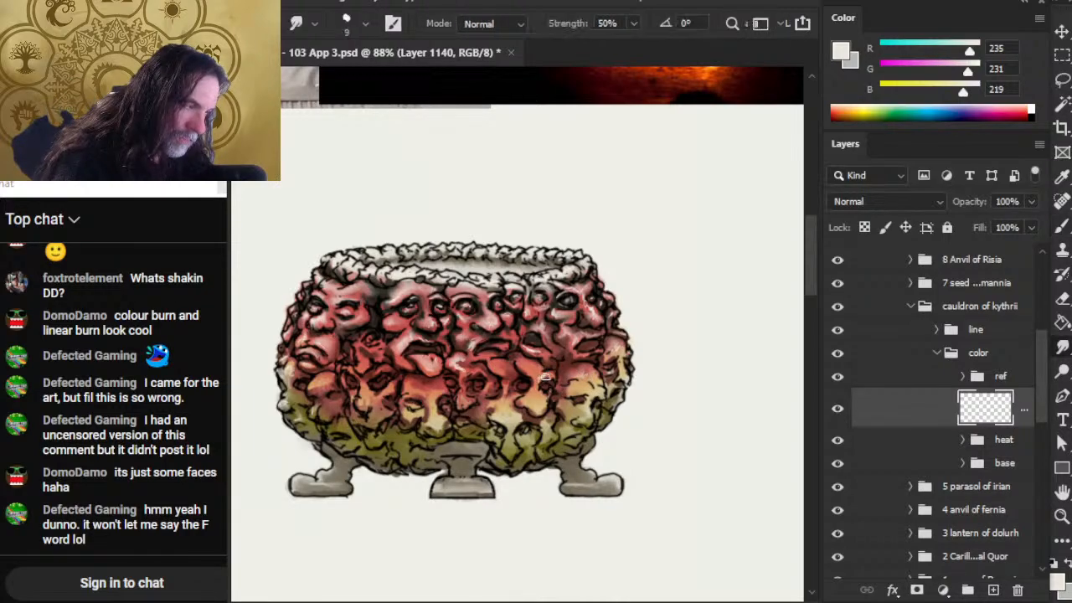
key("b")
key("r")
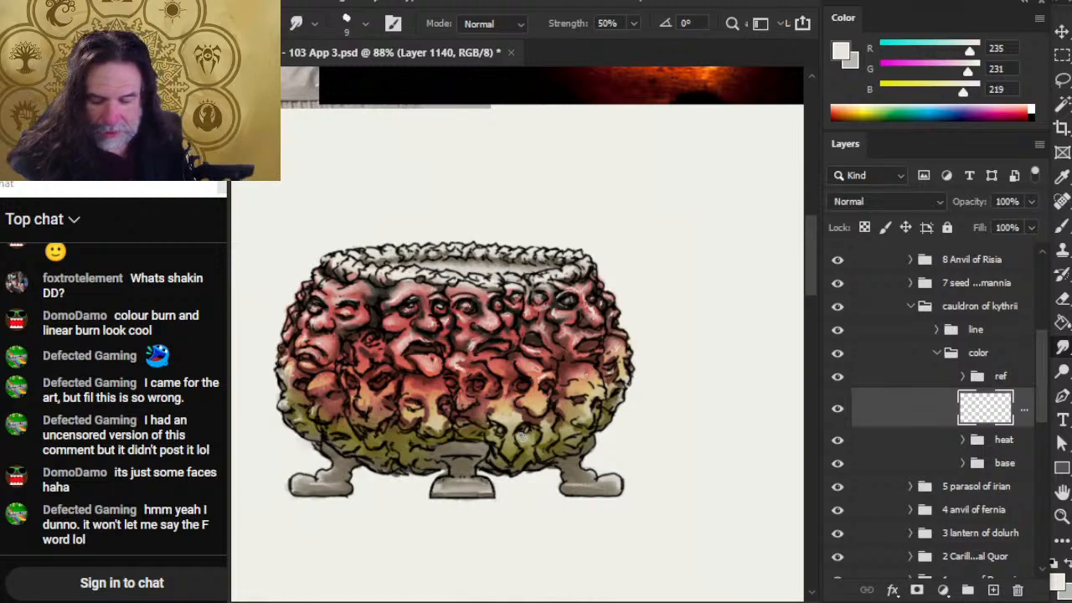
- Add cream touches to the tongue face's cheek and beside its outer eye, smudging them into the red
key("b")
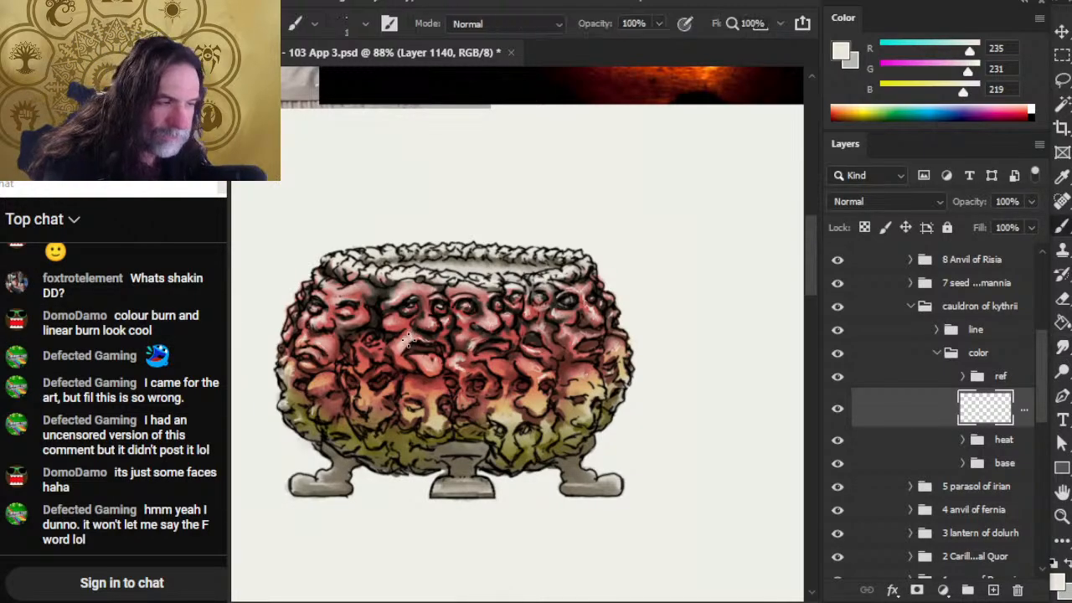
key("r")
key("b")
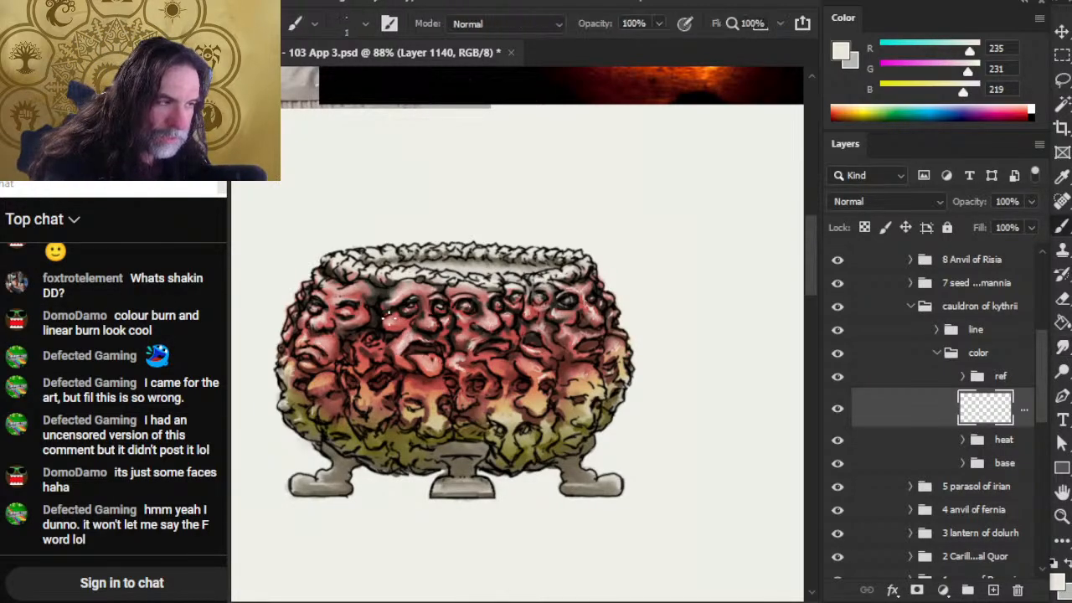
key("r")
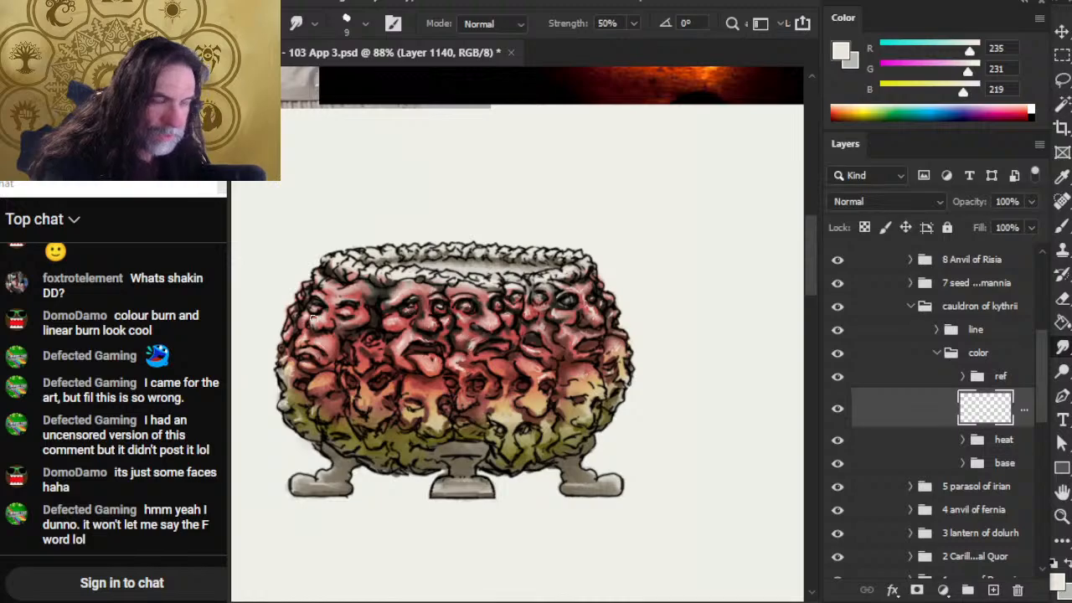
- Paint cream highlights on the lower left face's nose and the small twisted face above it, smudging them
key("b")
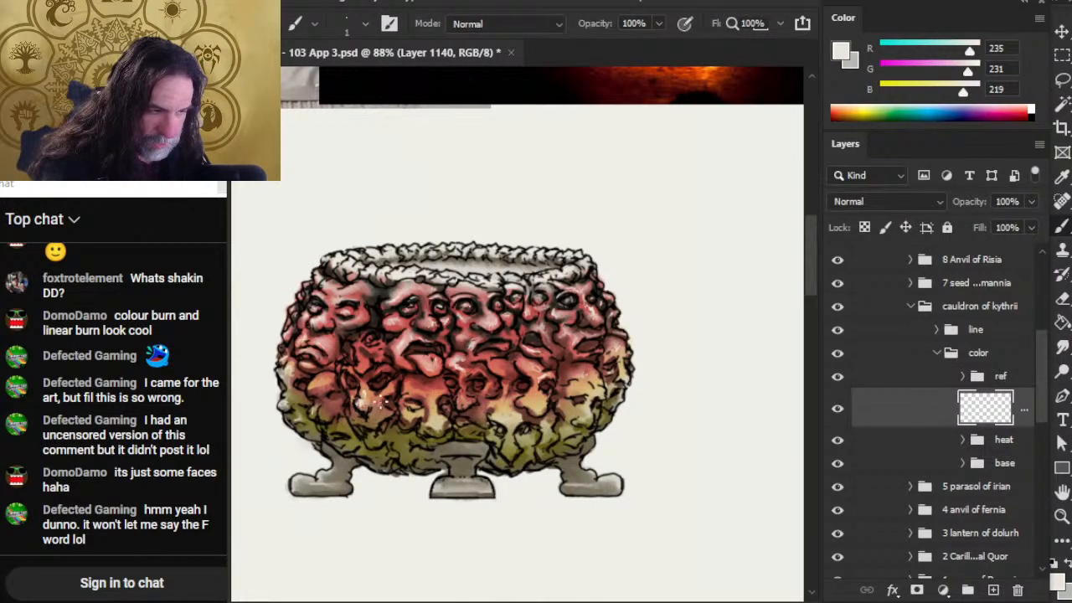
key("r")
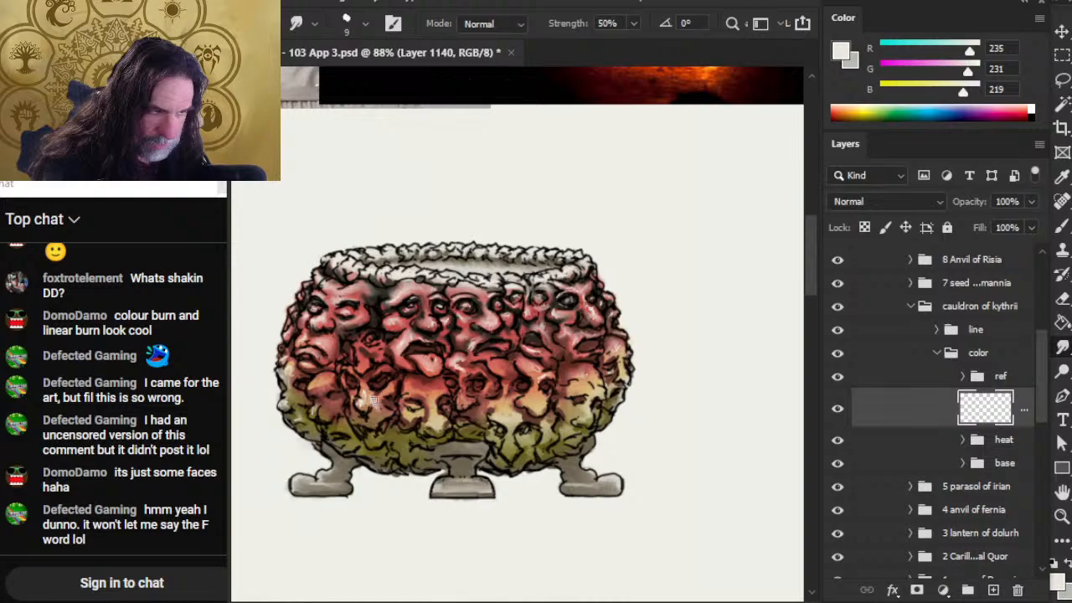
key("b")
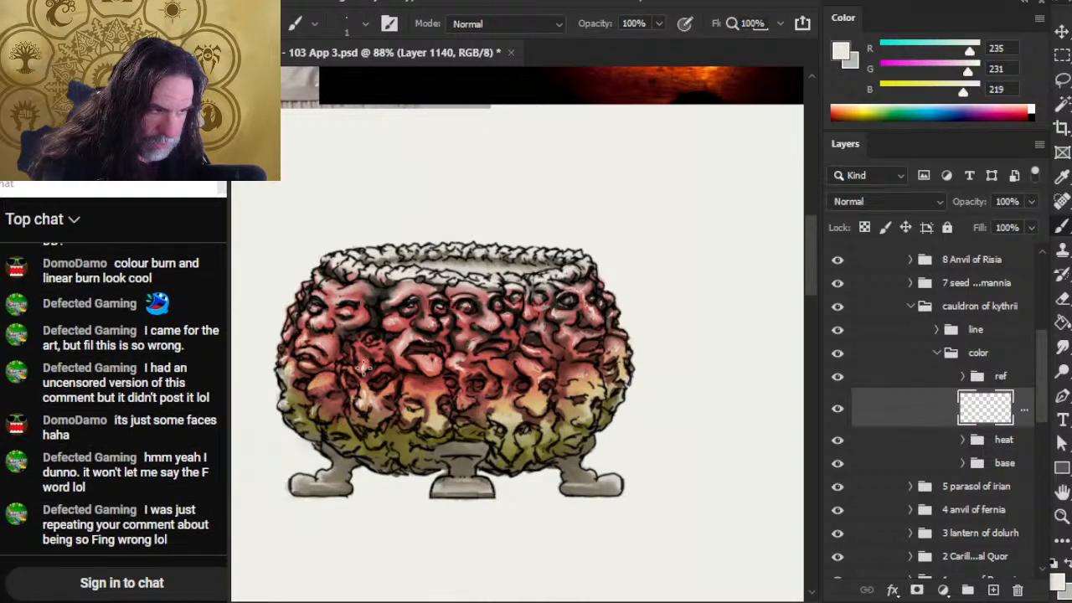
key("r")
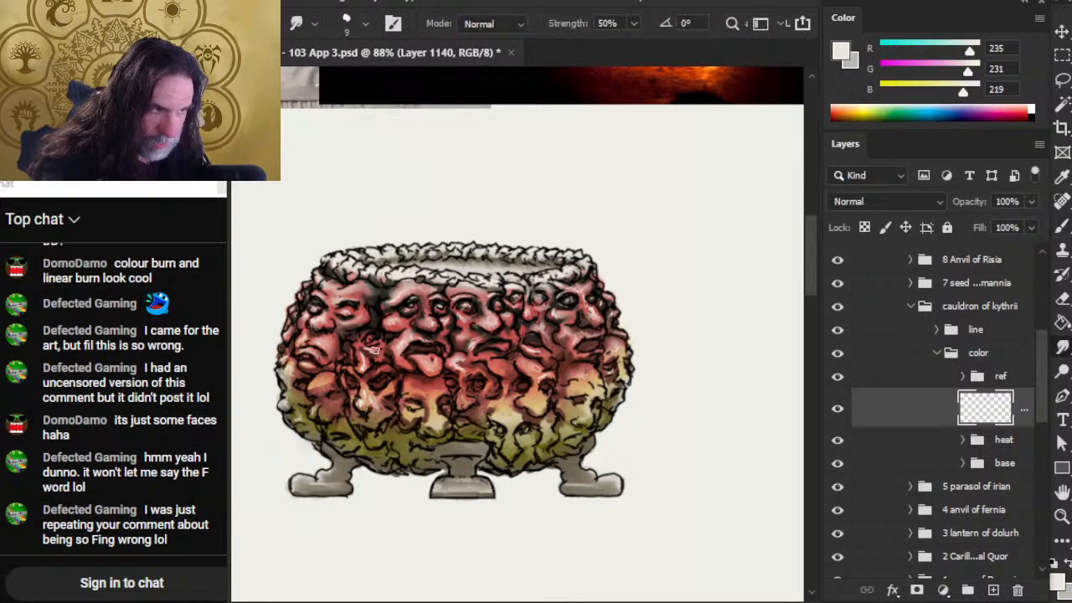
- Paint cream highlights on the lower faces along the cauldron's left edge and blend them with the Smudge tool
key("b")
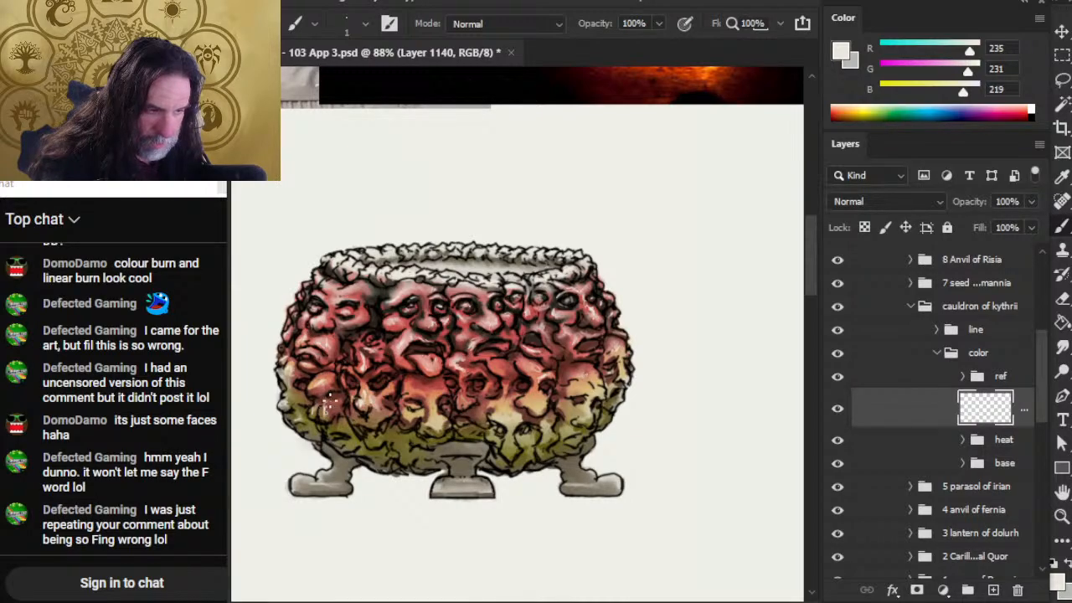
key("r")
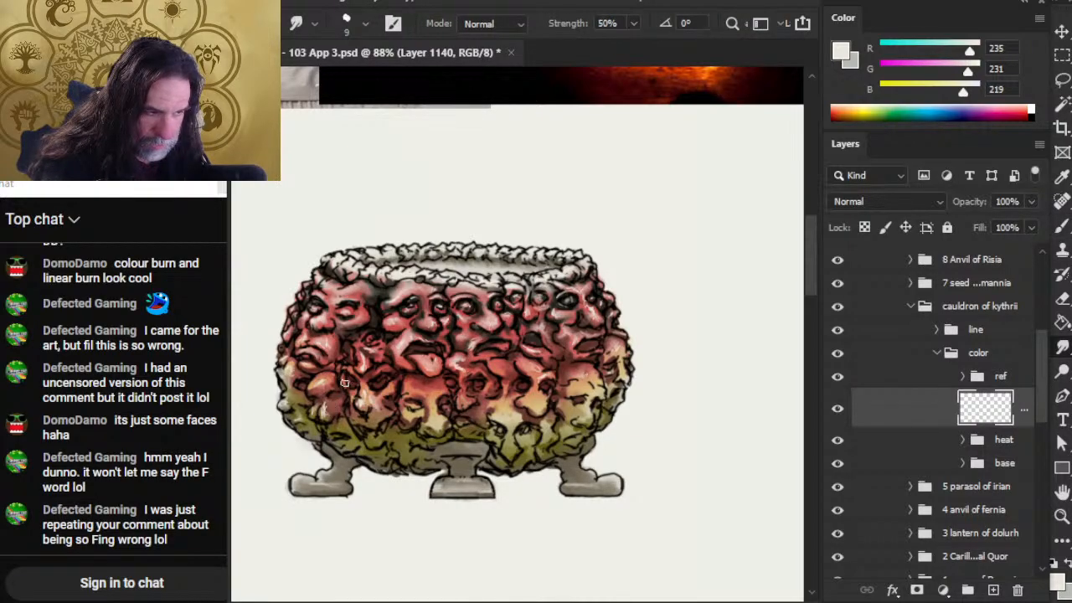
key("b")
key("r")
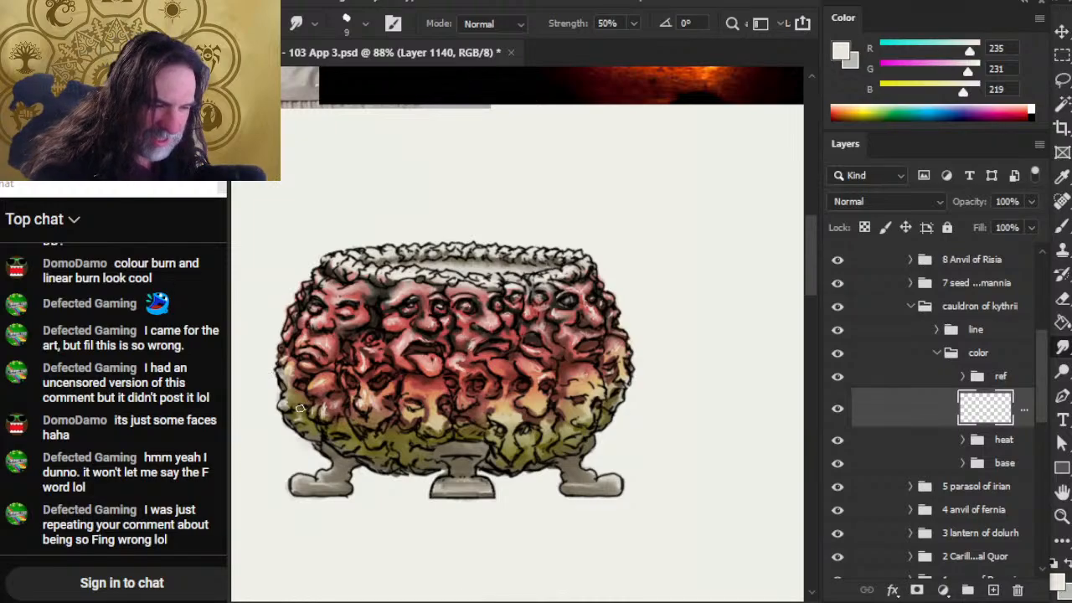
key("b")
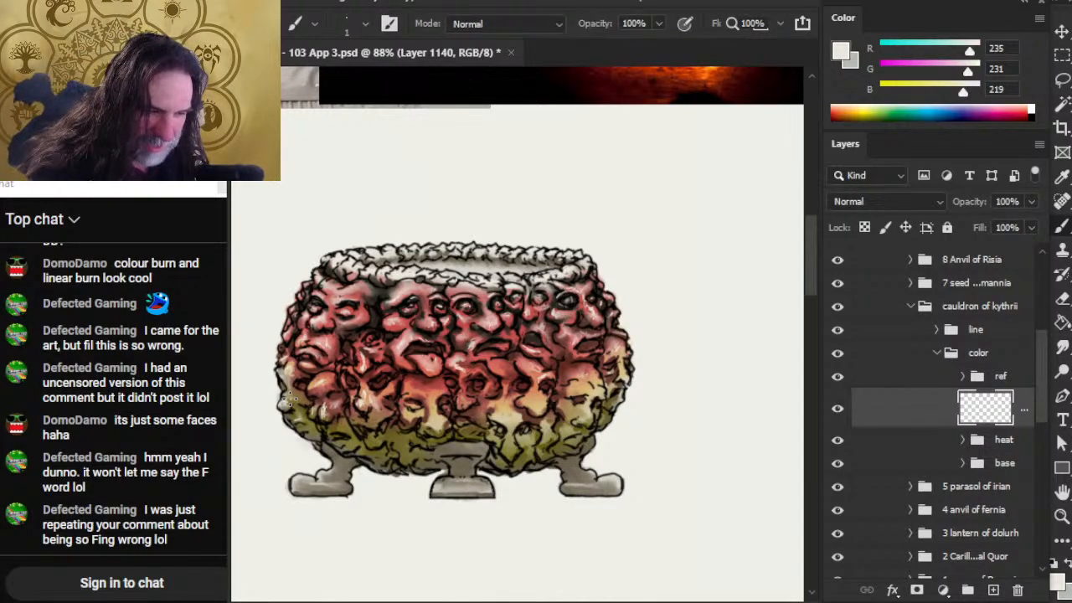
key("r")
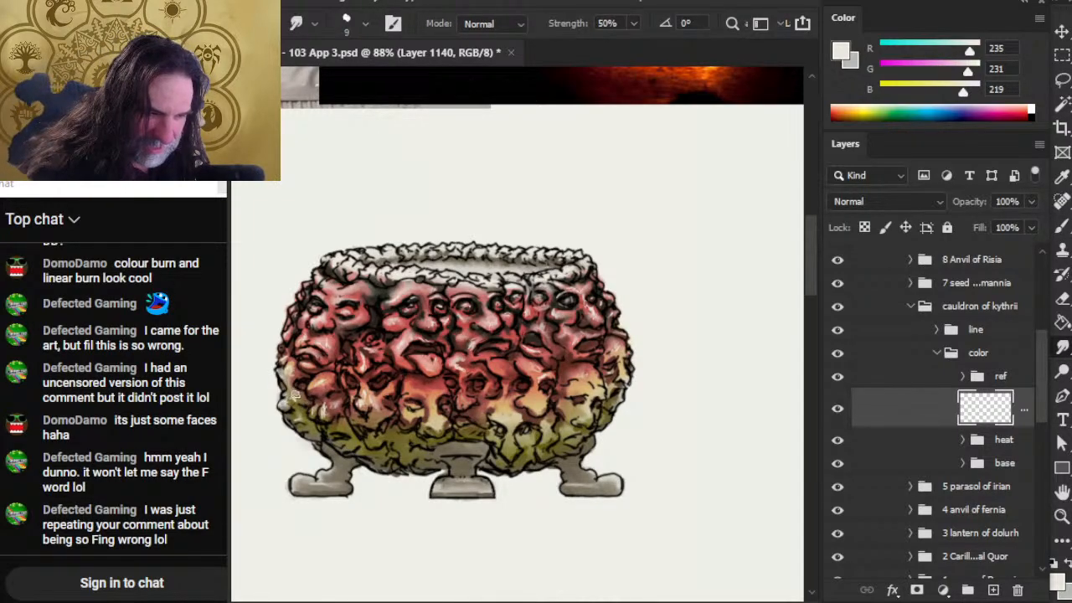
- Dab cream highlights on the noses, foreheads and chins of the lower left faces, blending each with the Smudge tool
key("b")
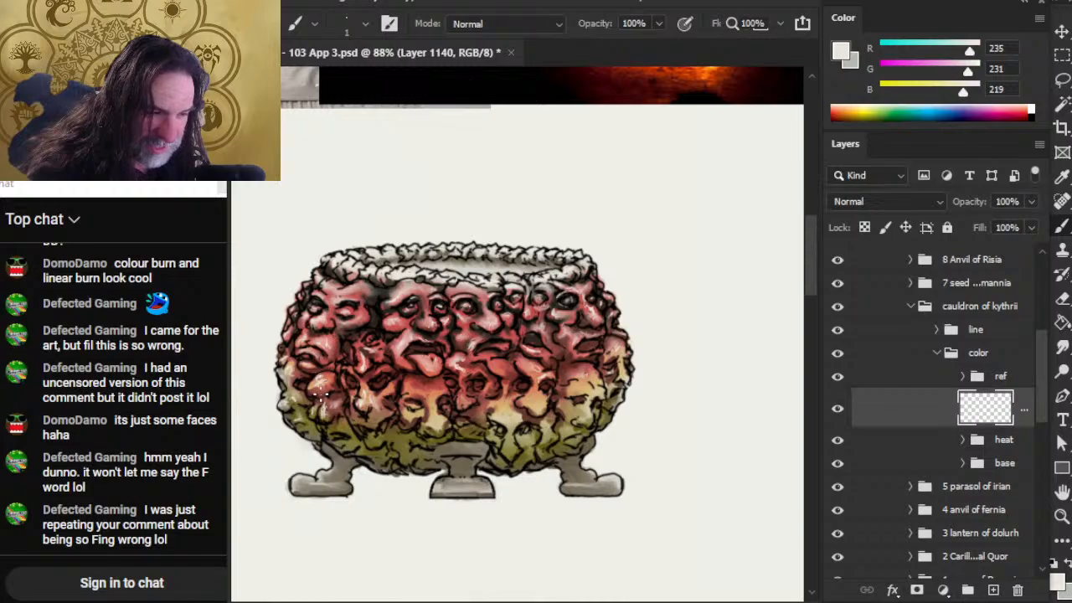
key("r")
key("b")
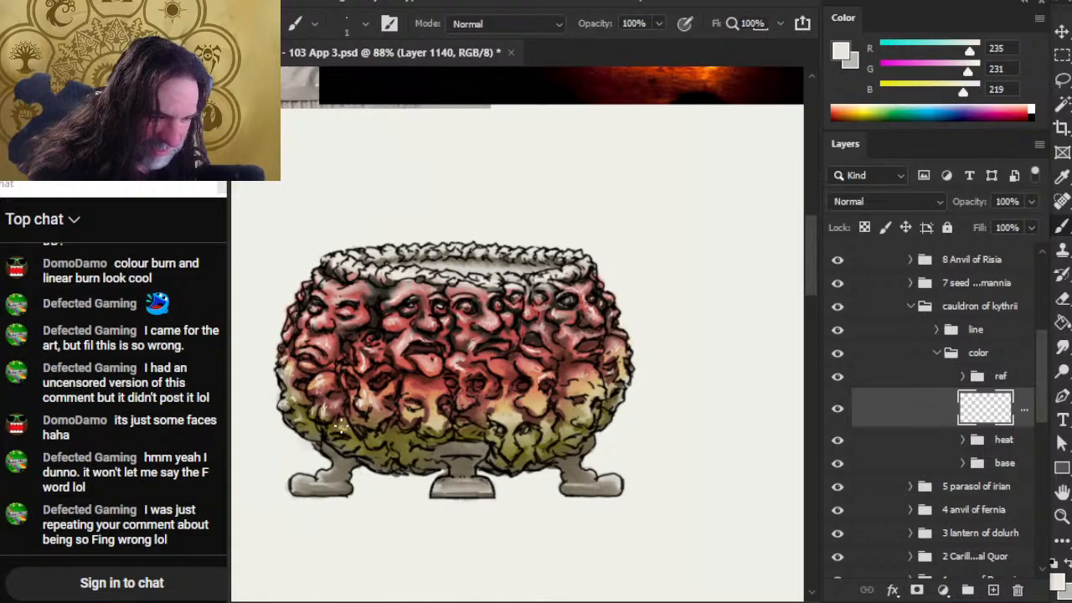
key("r")
key("b")
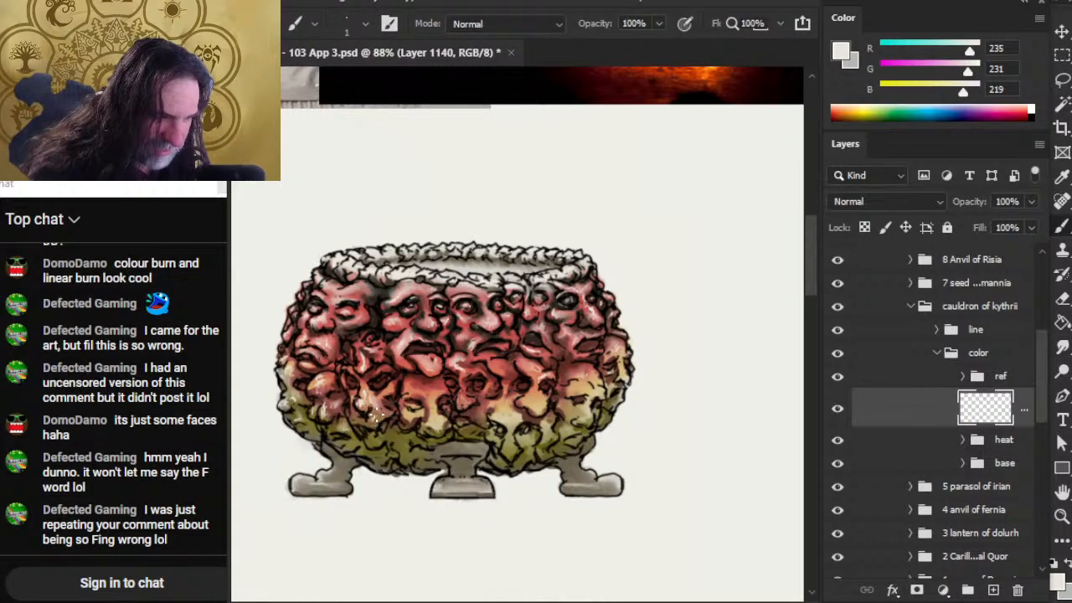
key("r")
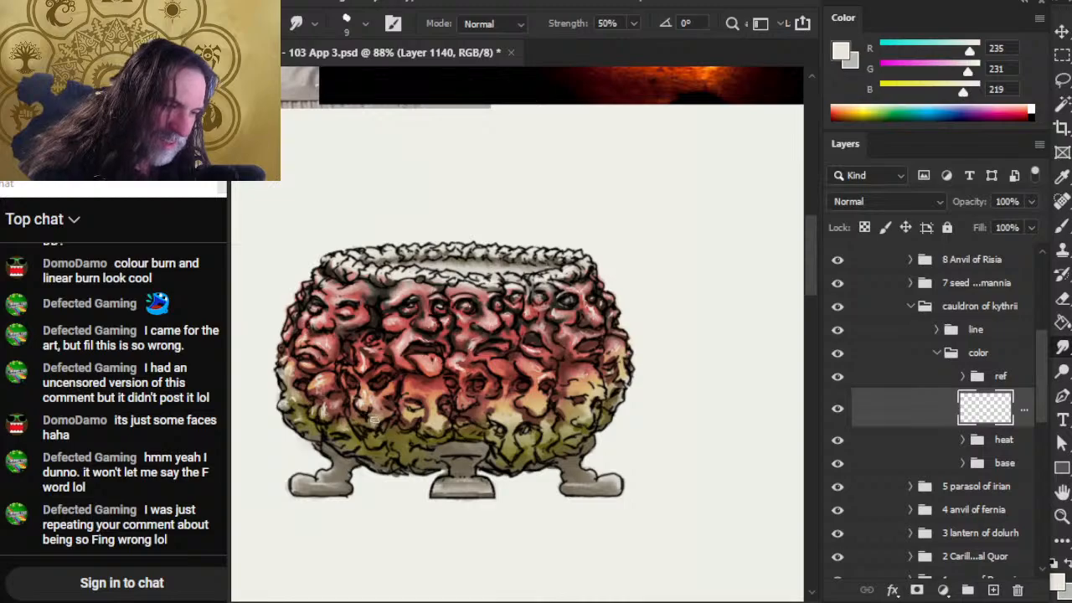
key("b")
key("r")
- Paint cream highlights around the eye, cheek and brow of the round-eyed face in the lower middle row, smudging them
key("b")
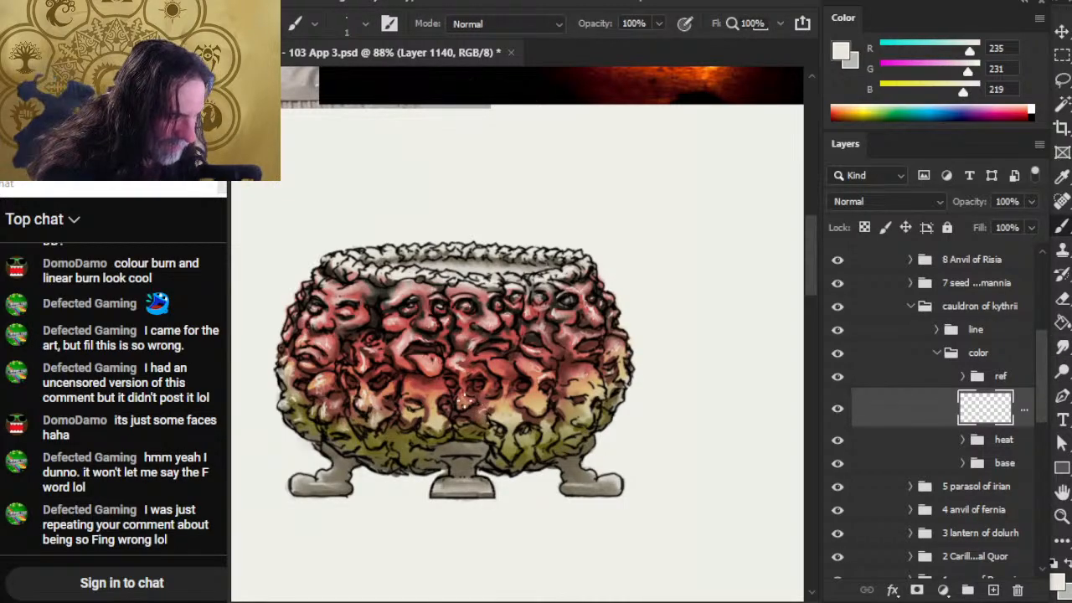
key("r")
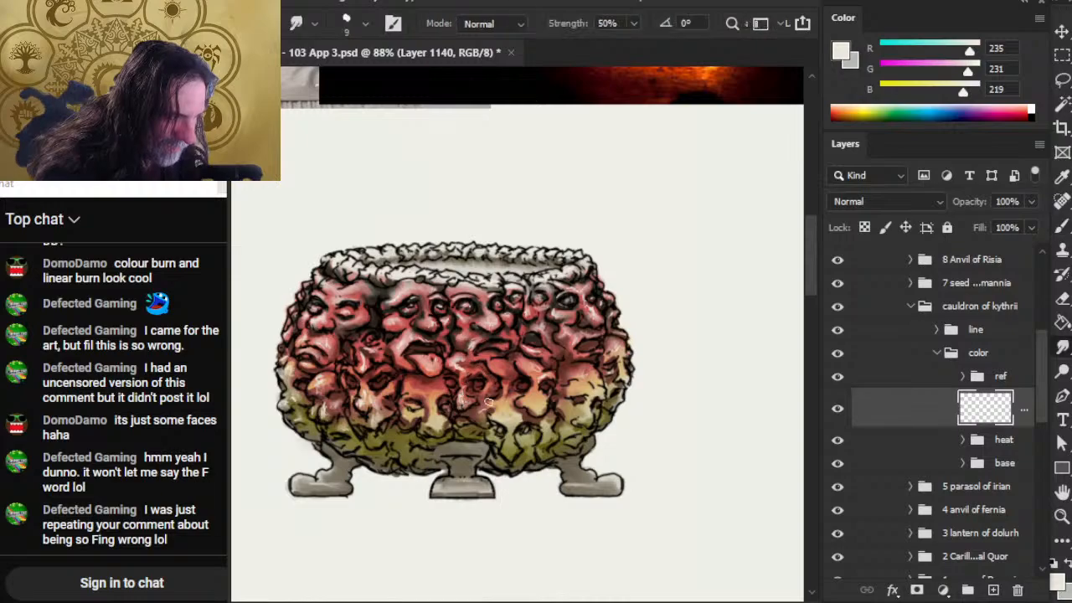
key("b")
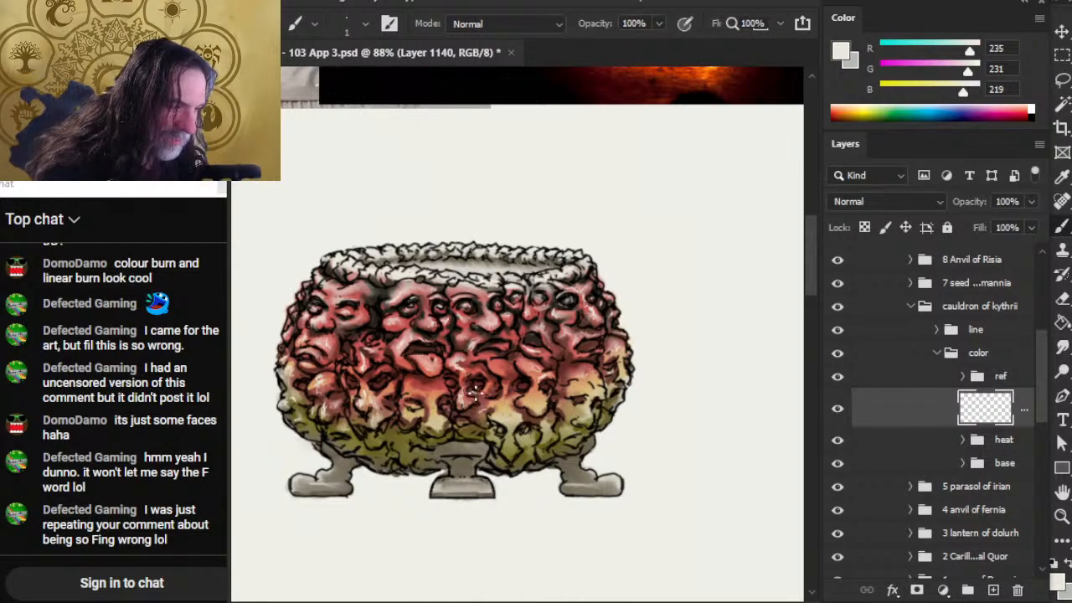
key("r")
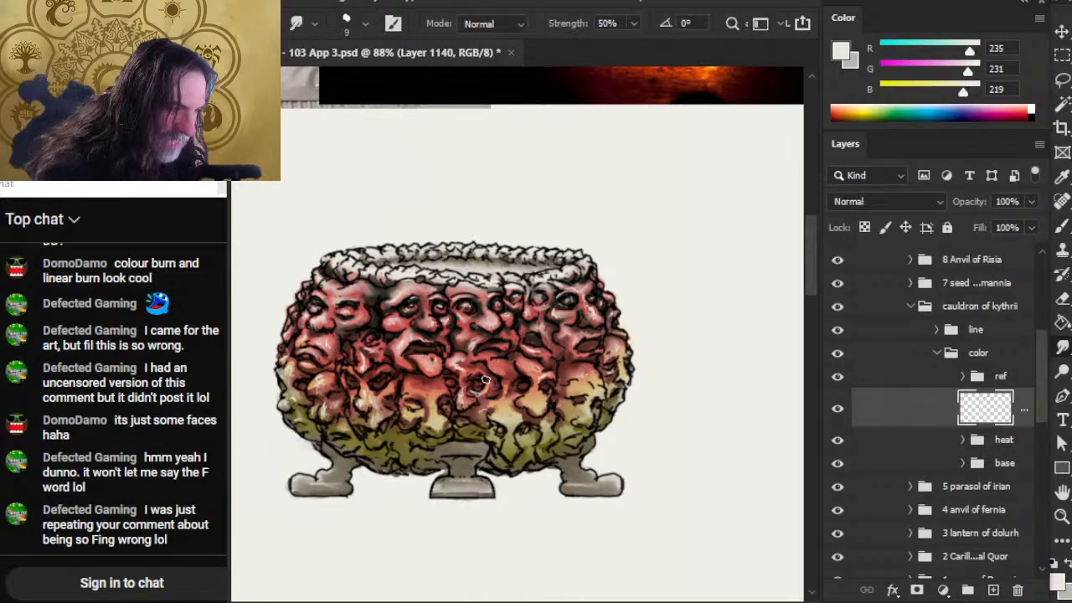
key("b")
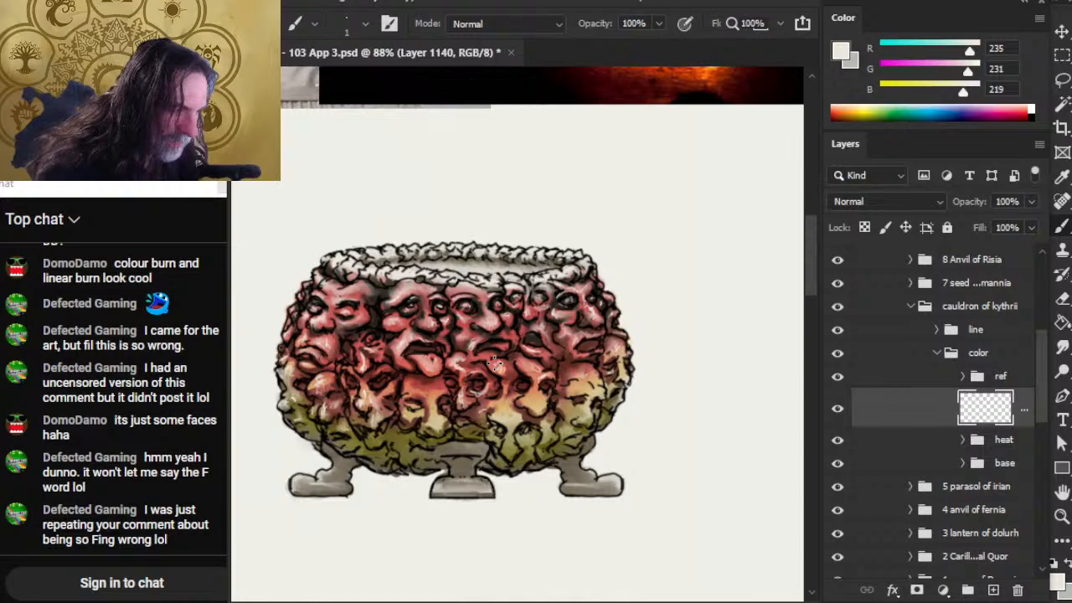
key("r")
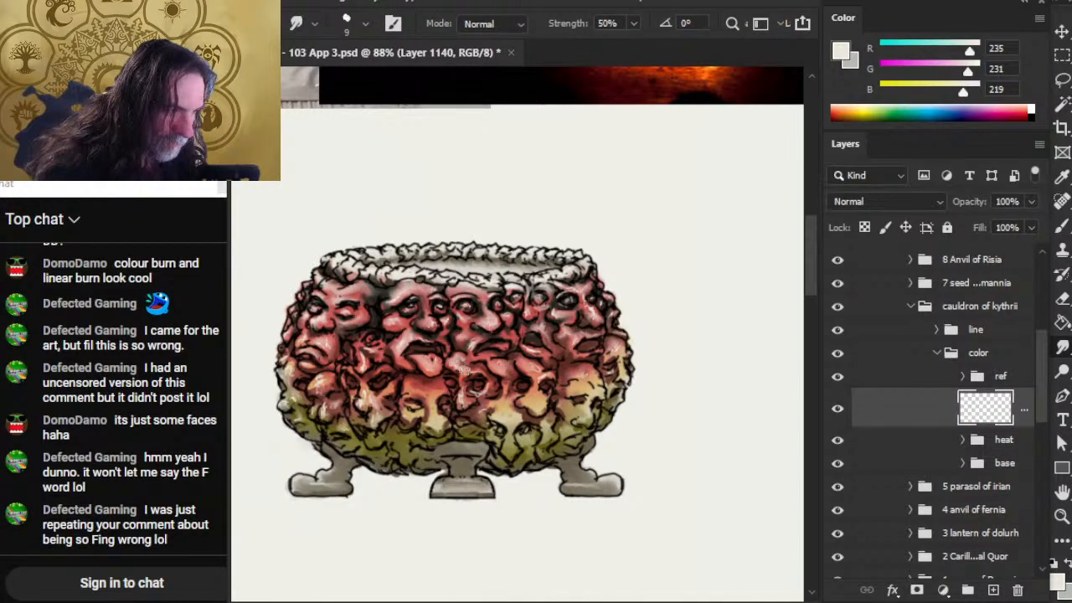
- Add cream touches to the forehead of the face beneath the tongue and blend them in
key("b")
key("r")
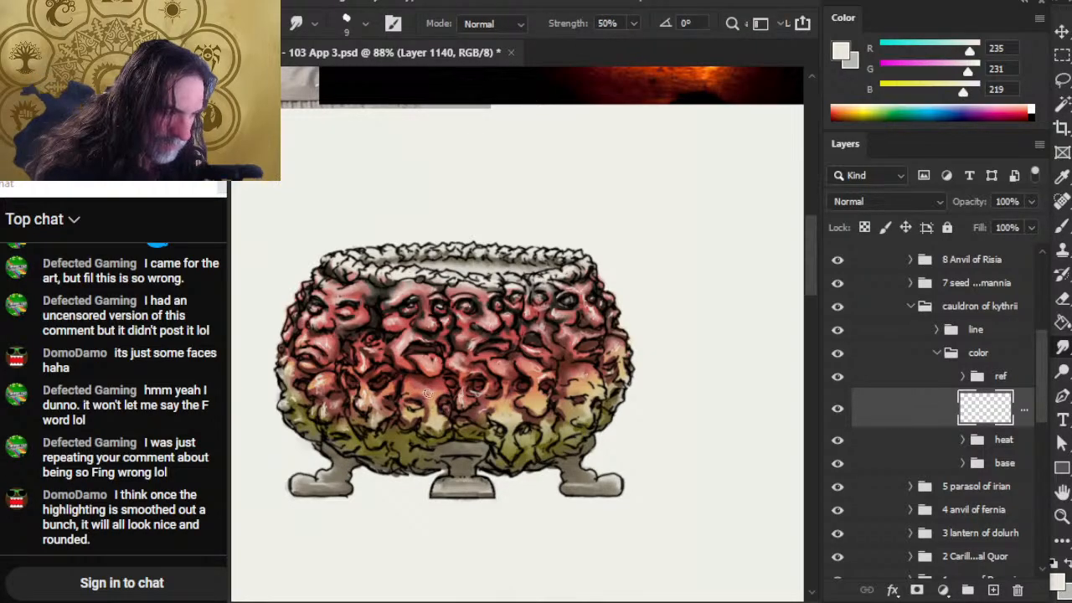
key("b")
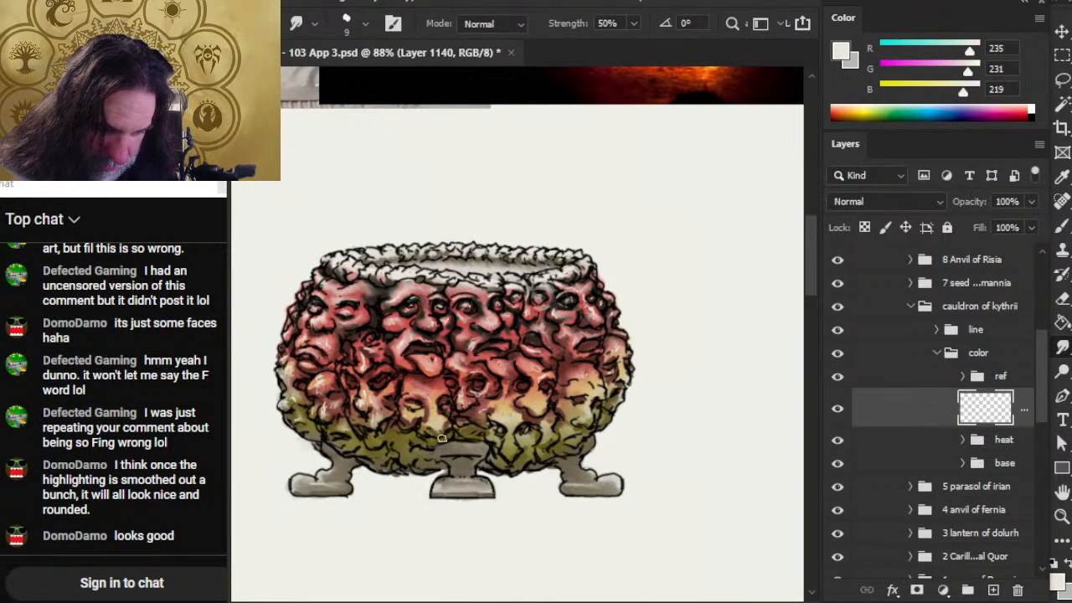
- Paint cream highlights across the forehead of the lower right face and soften them with the Smudge tool
left_click_drag(475, 443, 383, 416)
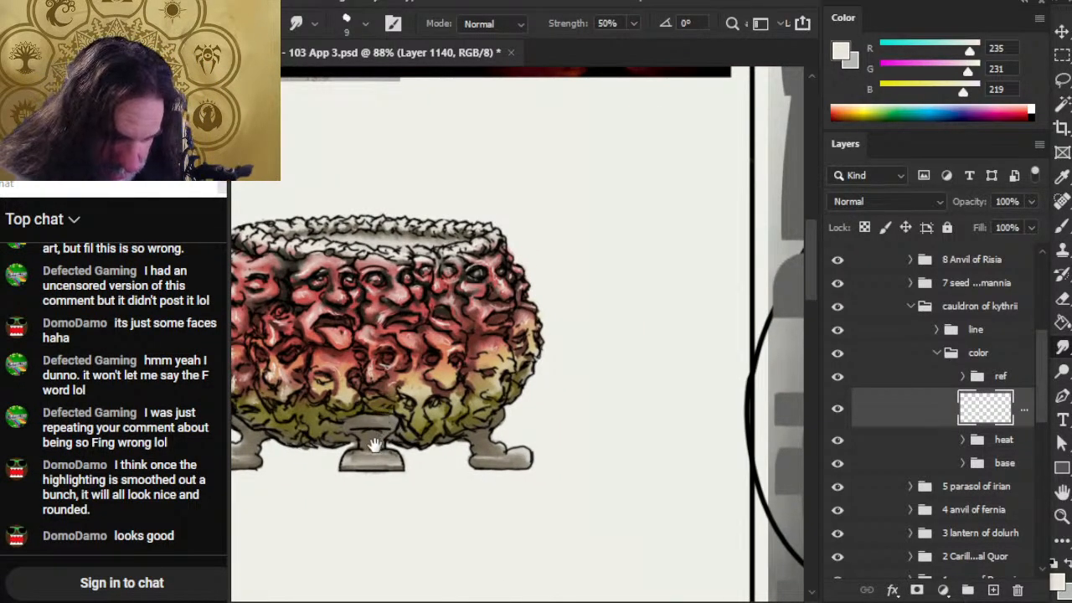
left_click_drag(367, 431, 374, 455)
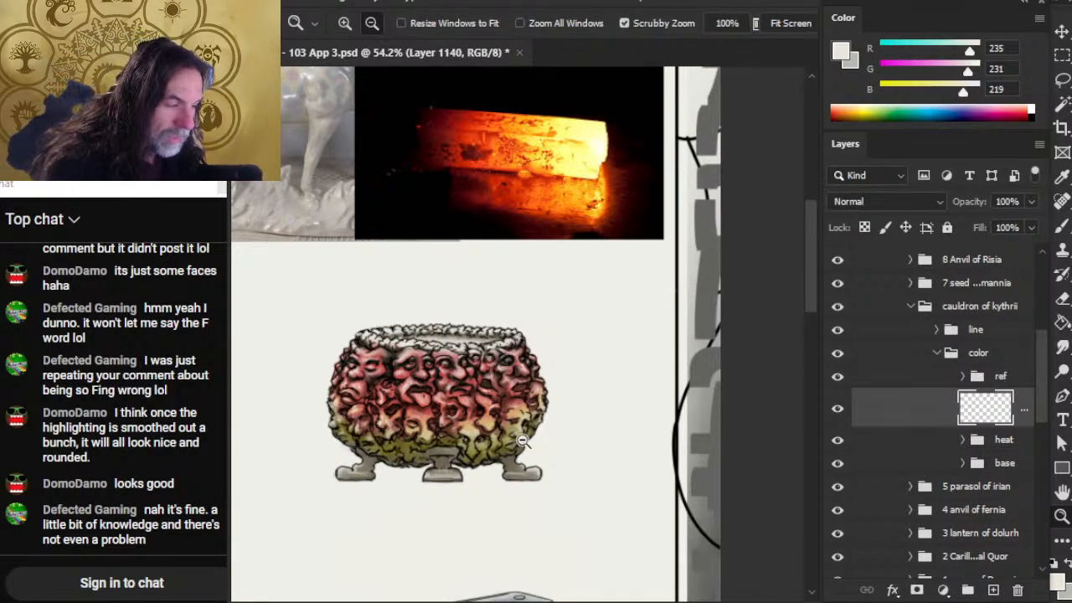
scroll(514, 433, "up", 5)
key("b")
key("r")
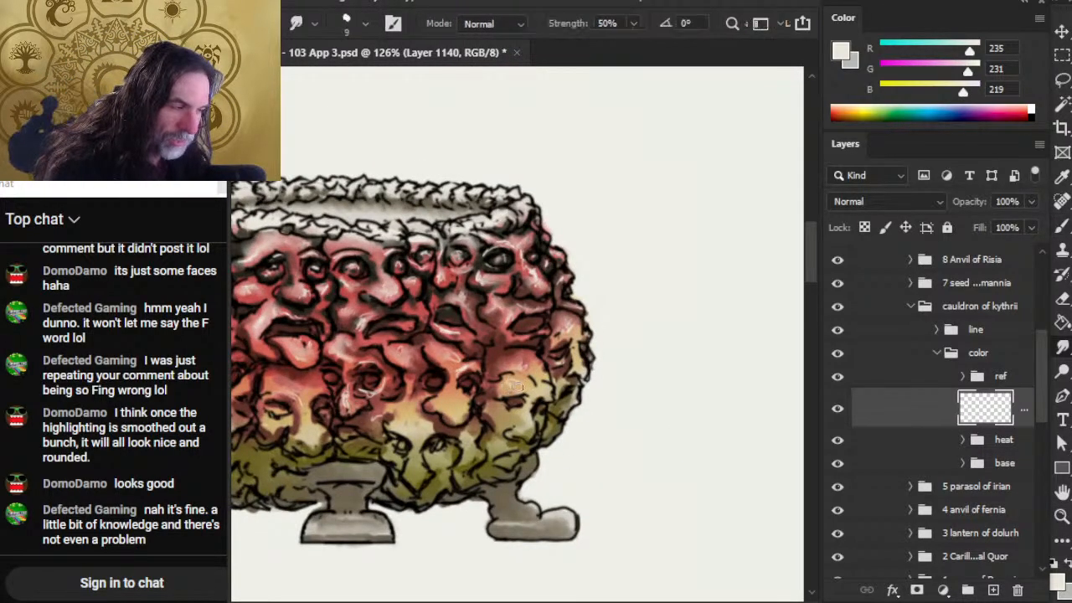
key("b")
key("r")
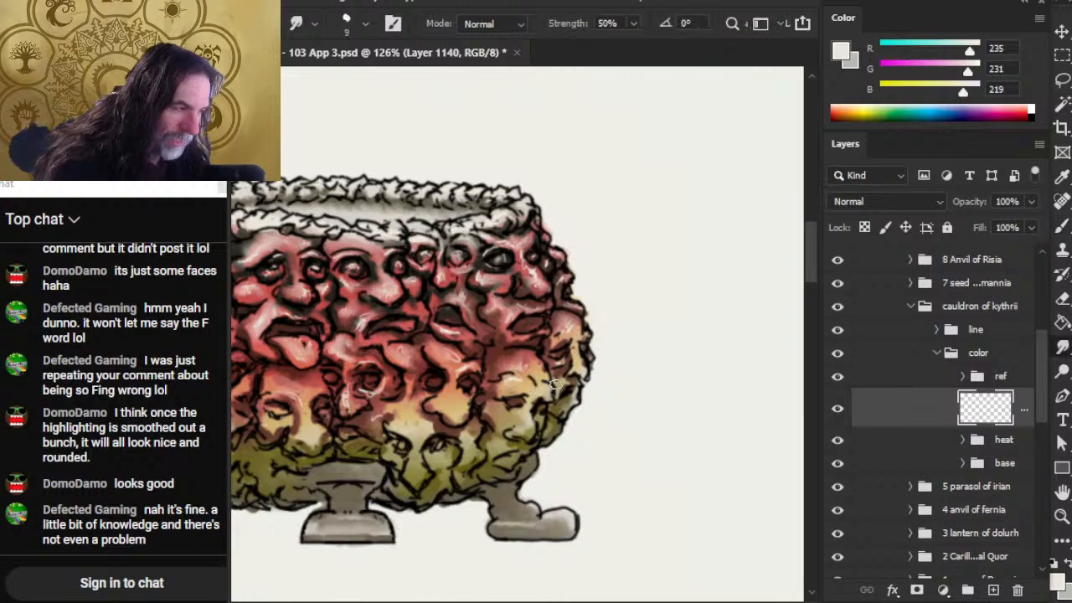
- Highlight the chin, upper lip and nose of the upper right face in cream, smudging the strokes
key("b")
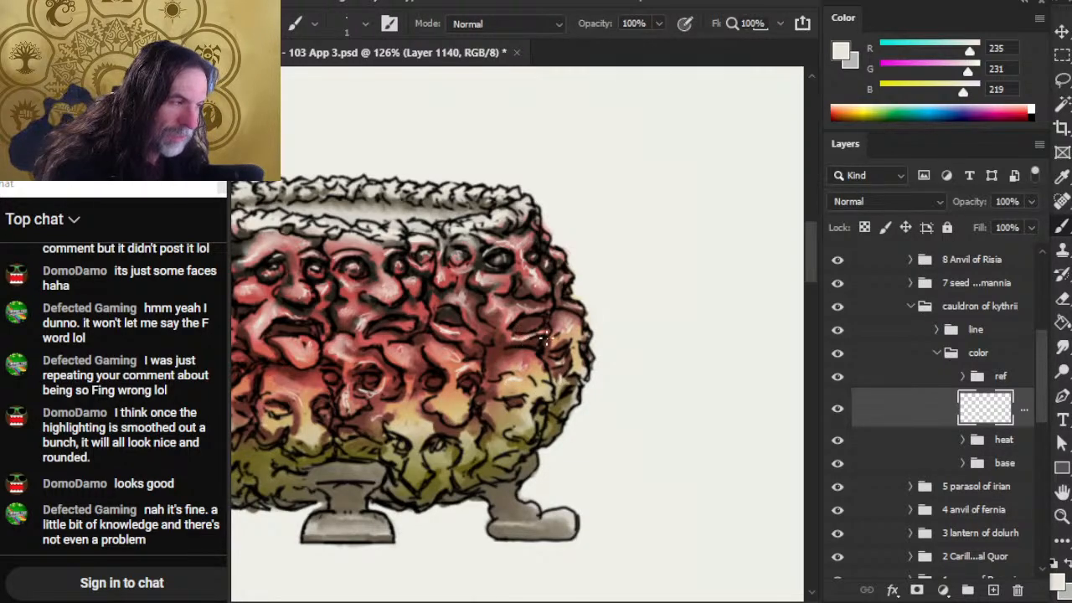
key("r")
key("b")
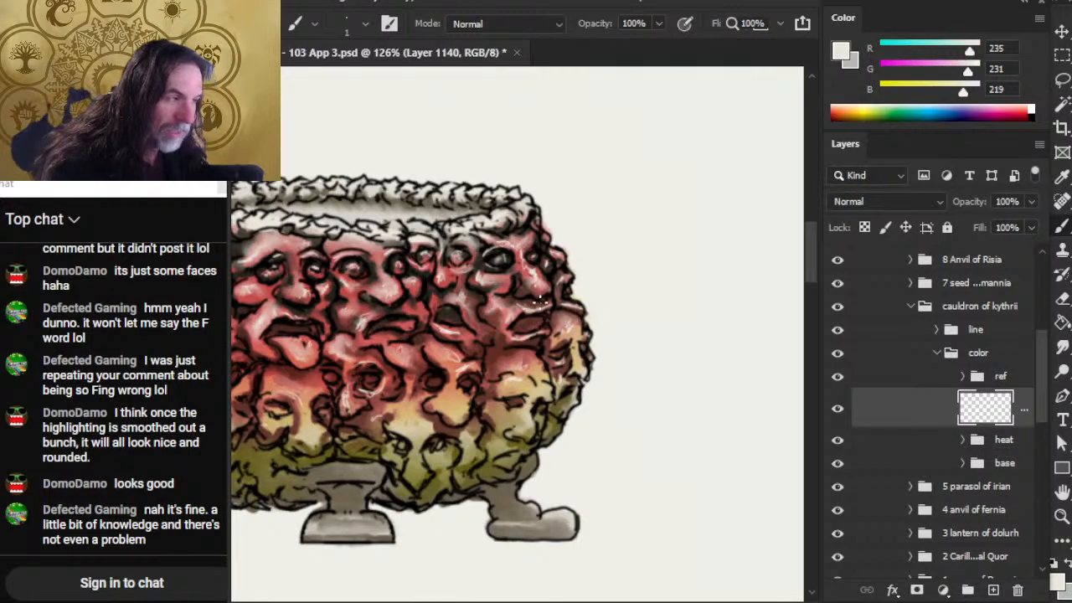
mouse_move(538, 282)
left_mouse_down()
mouse_move(548, 287)
mouse_move(533, 276)
left_mouse_up()
key("r")
- Sample a dark red (RGB 75, 21, 19) from the hot-iron reference photo and add a new layer above the highlights
key("z")
left_click_drag(516, 357, 458, 363)
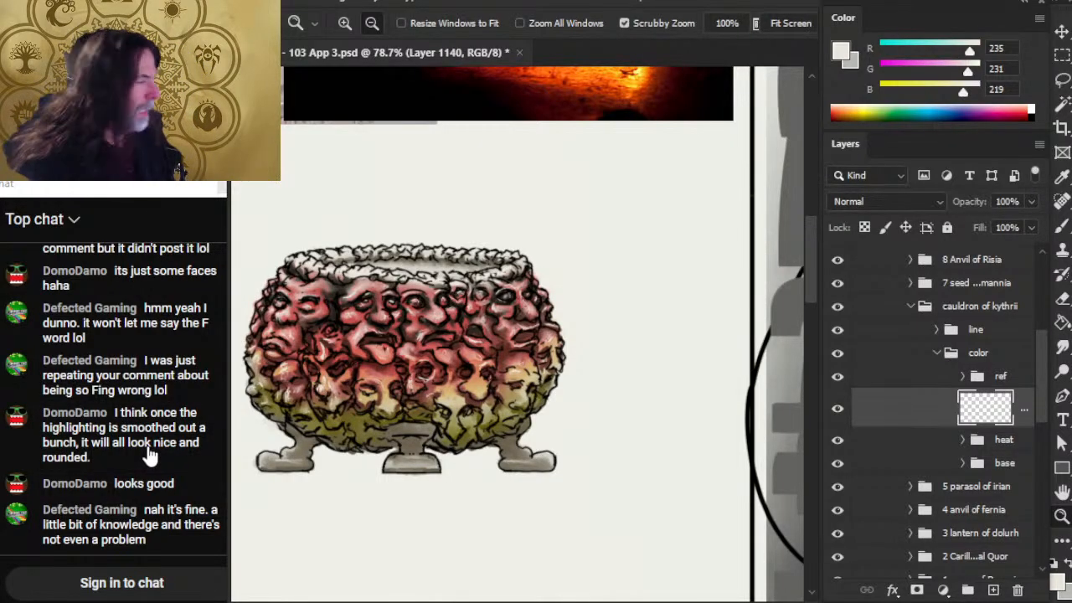
mouse_move(514, 190)
left_mouse_down()
mouse_move(467, 340)
mouse_move(443, 335)
left_mouse_up()
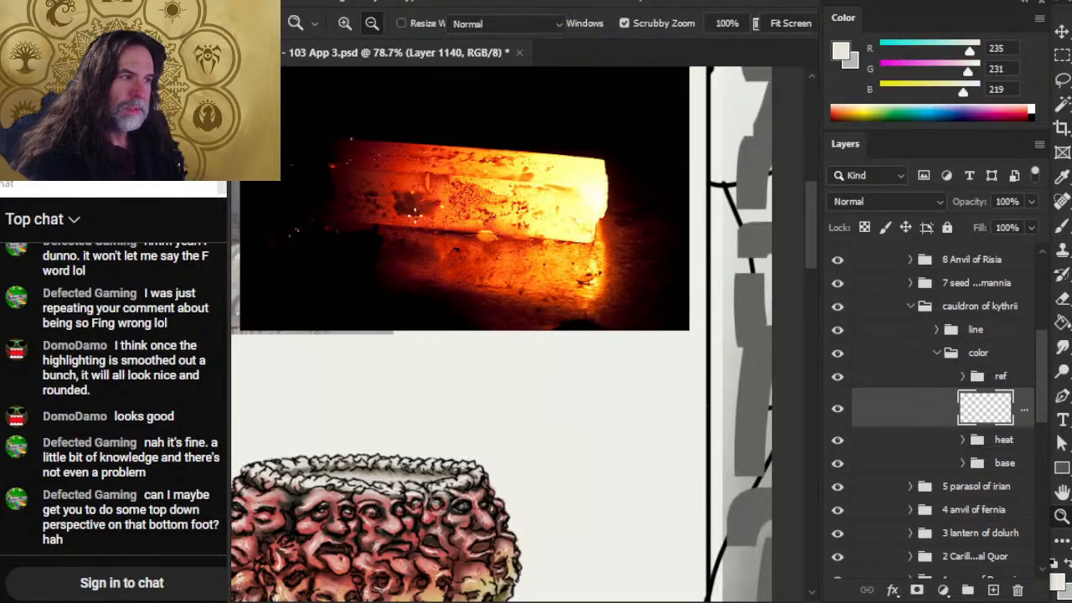
left_click(446, 230, "alt")
mouse_move(446, 230)
left_mouse_down()
mouse_move(450, 238)
mouse_move(438, 222)
mouse_move(447, 225)
left_mouse_up()
left_click(437, 227, "alt")
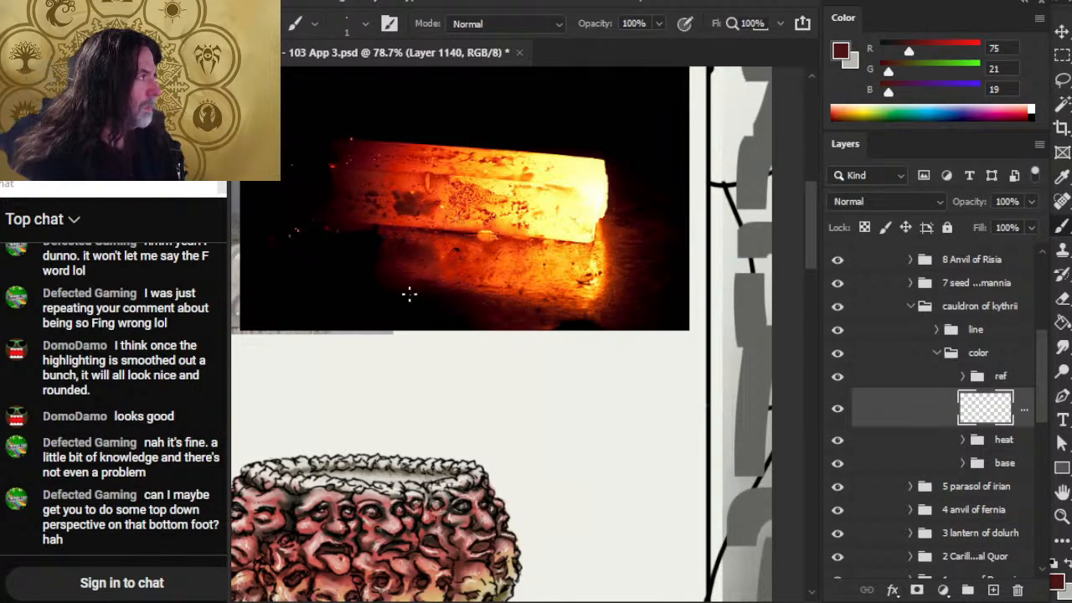
left_click_drag(380, 486, 541, 221)
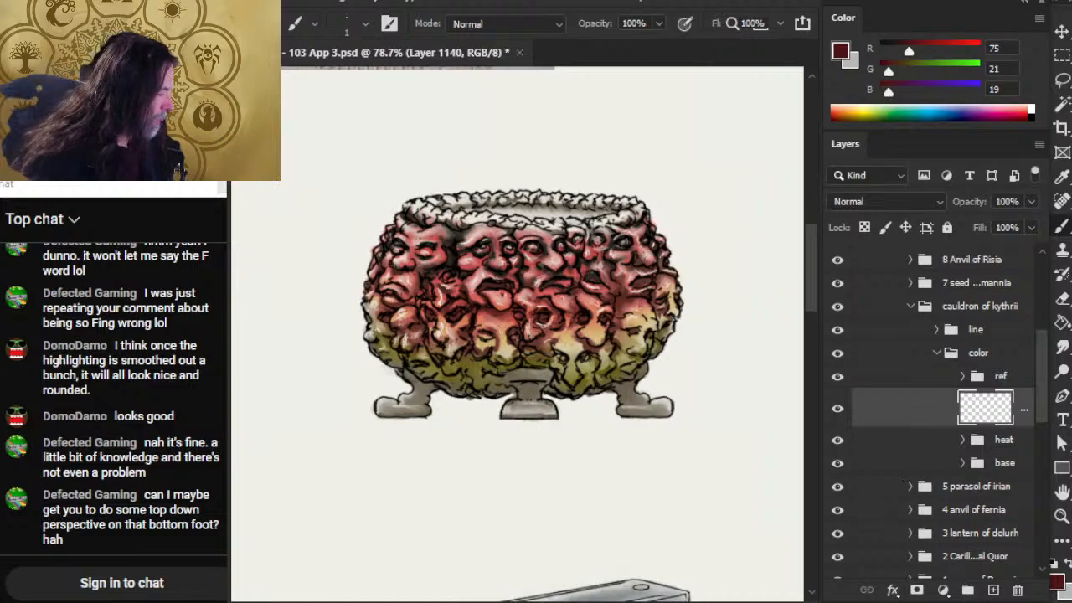
left_click(992, 589)
- Enlarge the brush to 4 and paint dark red shading on the cauldron's lower left underside, blending it with the Smudge tool
left_click_drag(436, 397, 483, 375)
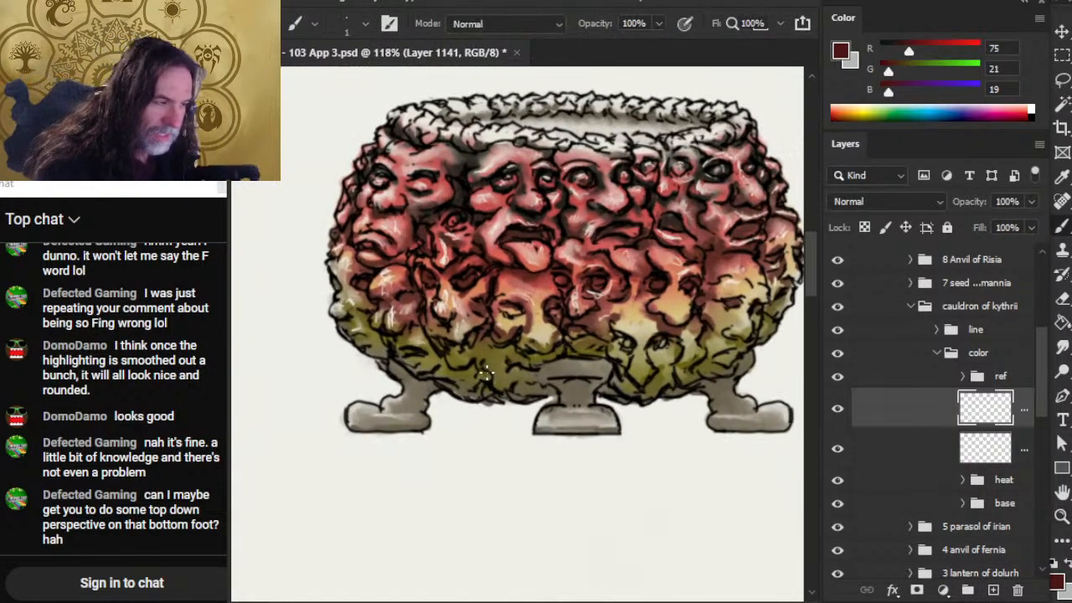
key("bracketright")
key("bracketright")
key("r")
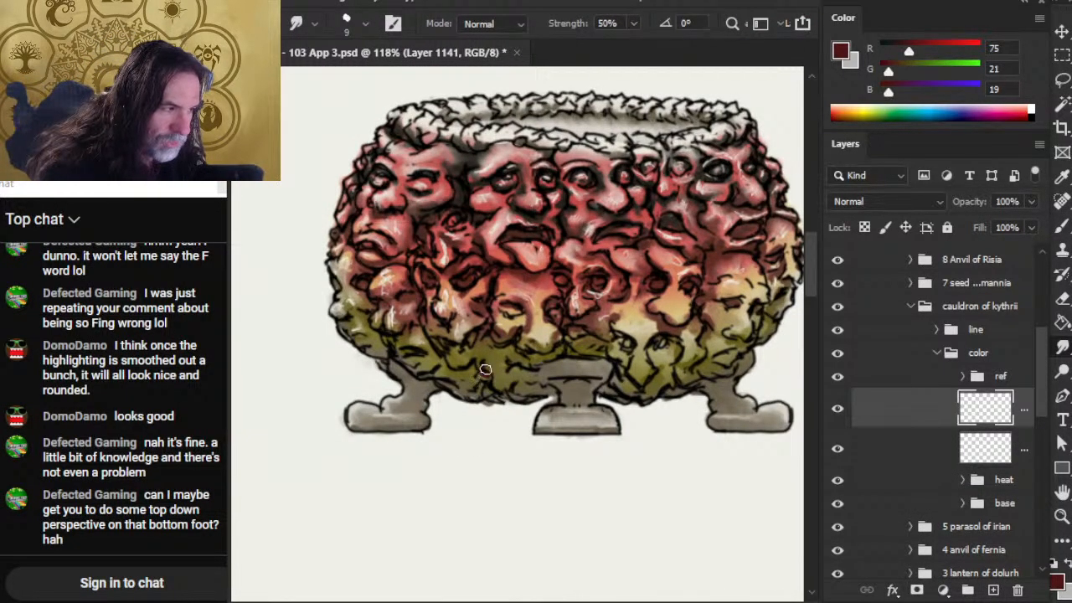
key("b")
left_click_drag(488, 376, 456, 377)
key("r")
- Shade the cauldron's underside just left of the middle leg in dark red, smudging the strokes into the green
key("b")
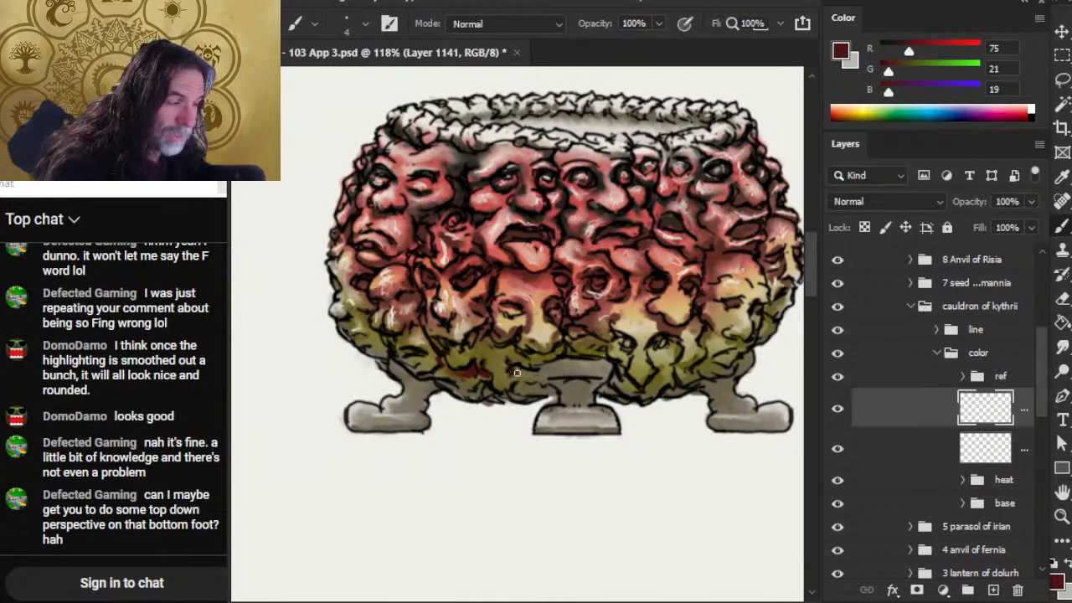
mouse_move(517, 373)
left_mouse_down()
mouse_move(535, 379)
mouse_move(500, 381)
mouse_move(516, 379)
left_mouse_up()
key("r")
key("b")
key("r")
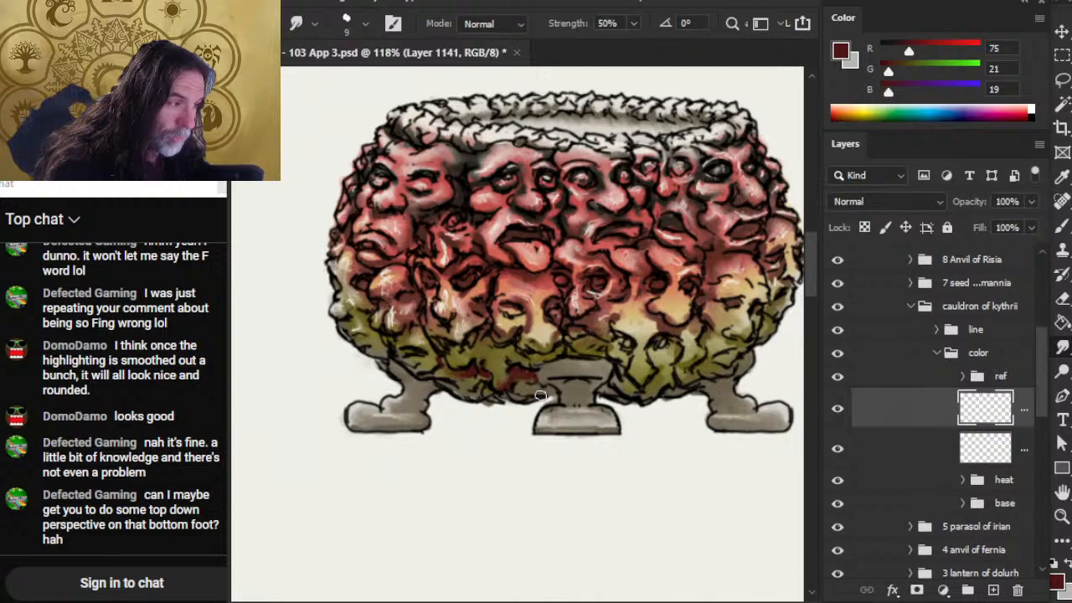
key("b")
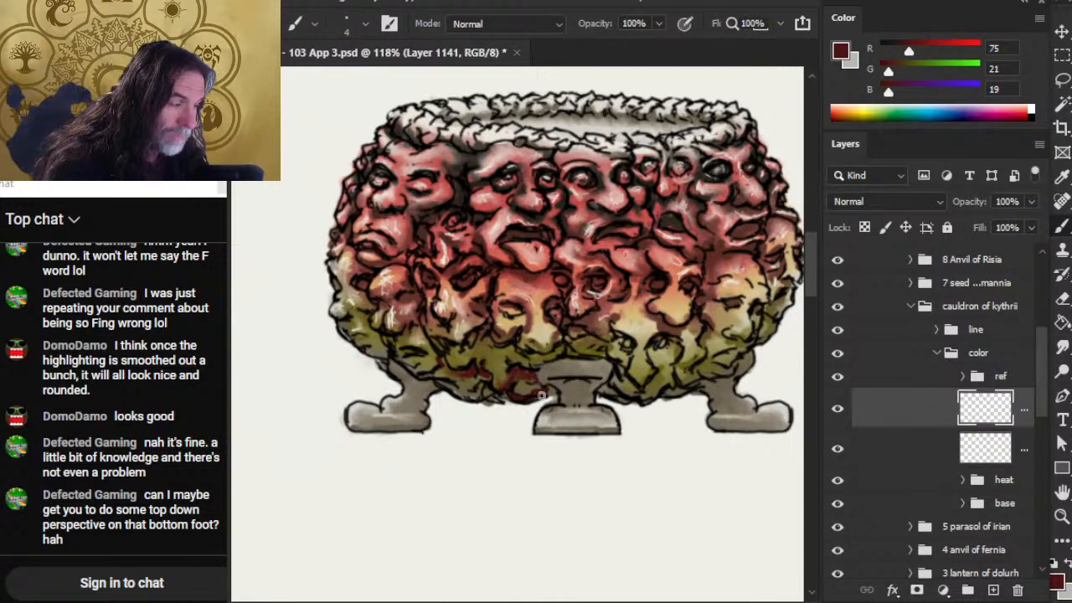
key("r")
- Paint dark red shadows above the middle leg and along the underside to its right, smudging them
mouse_move(540, 397)
left_mouse_down()
mouse_move(524, 373)
mouse_move(552, 351)
mouse_move(546, 364)
mouse_move(610, 369)
left_mouse_up()
key("b")
key("r")
key("b")
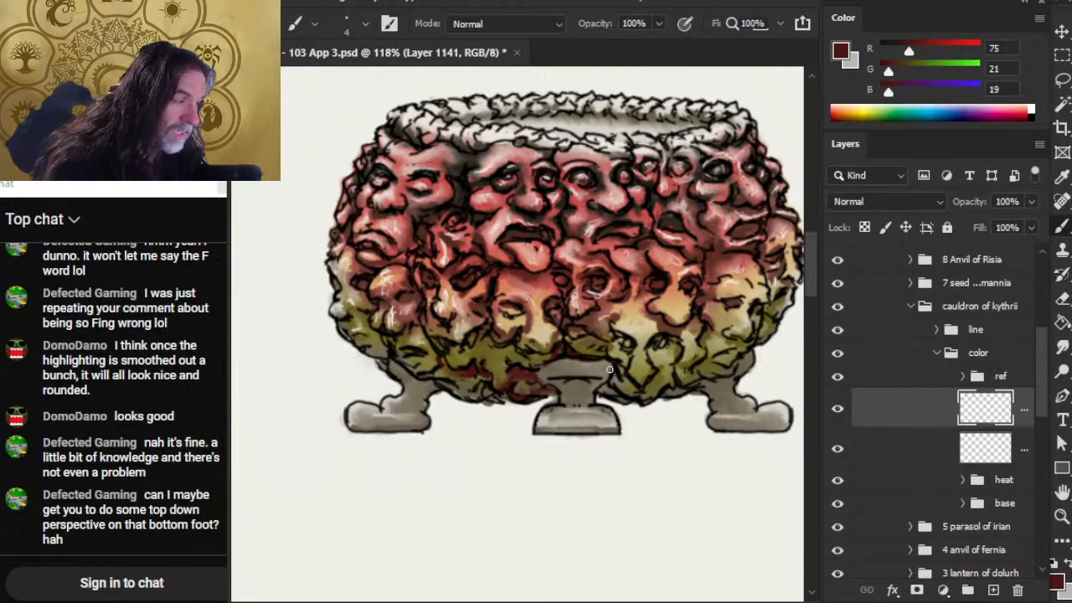
key("r")
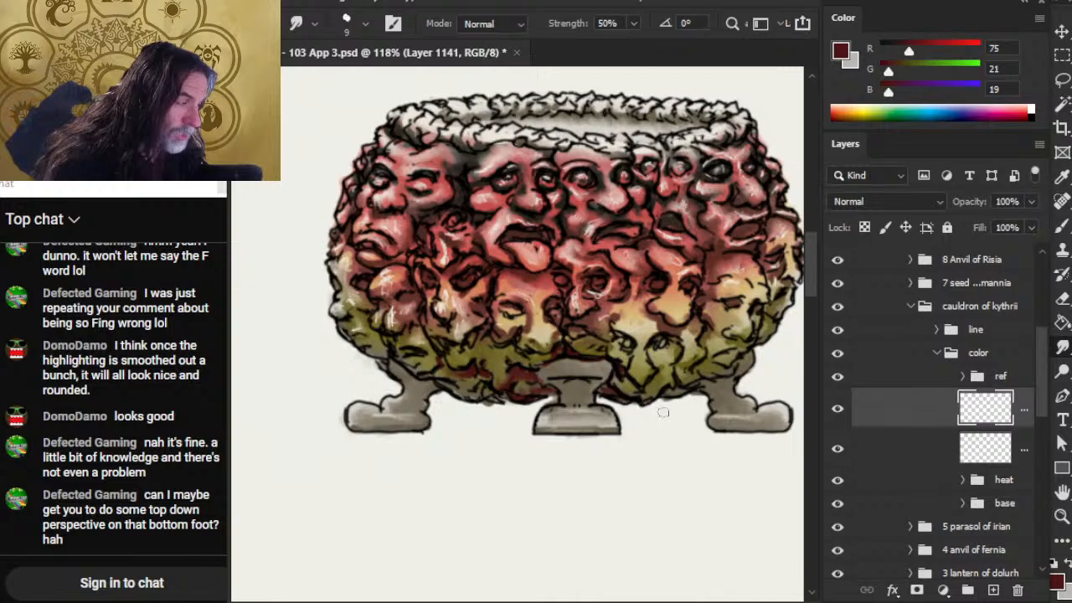
key("b")
key("r")
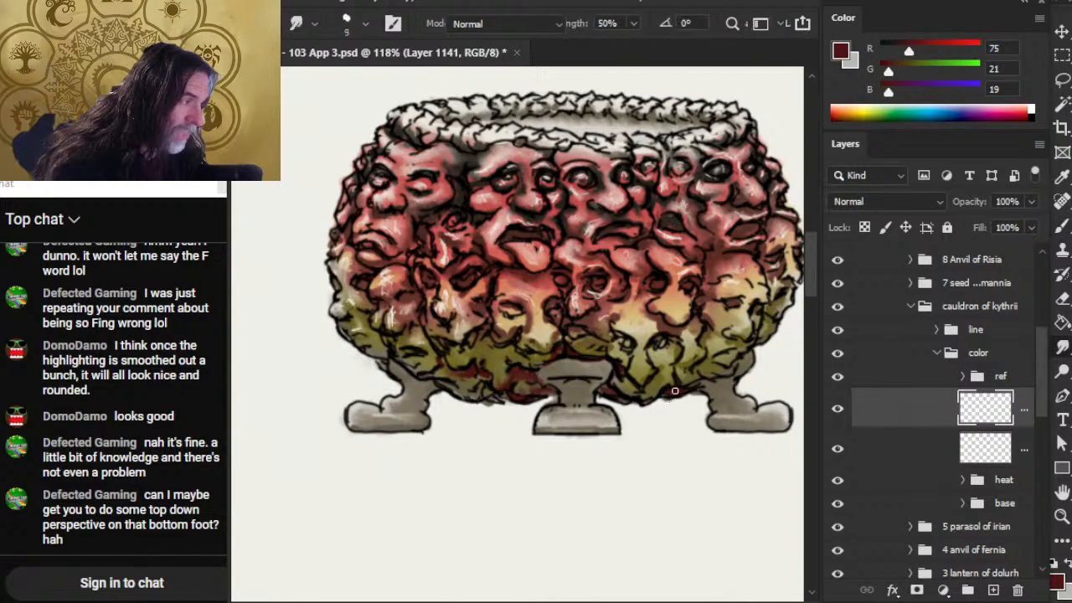
- Extend the dark red shading along the lower right underside above the right leg and blend it with the Smudge tool
key("b")
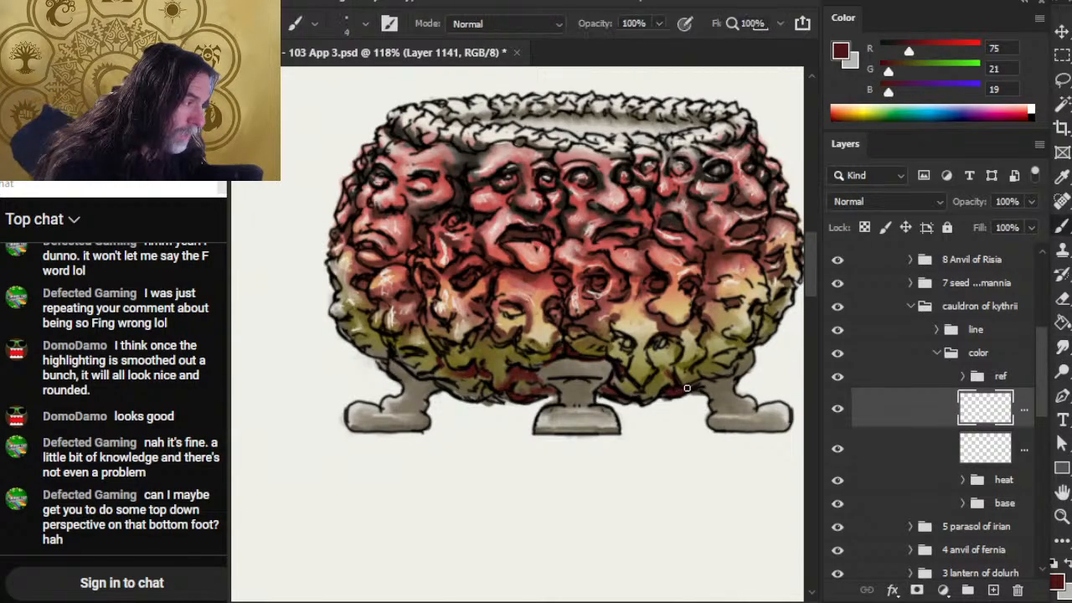
left_click_drag(691, 385, 691, 368)
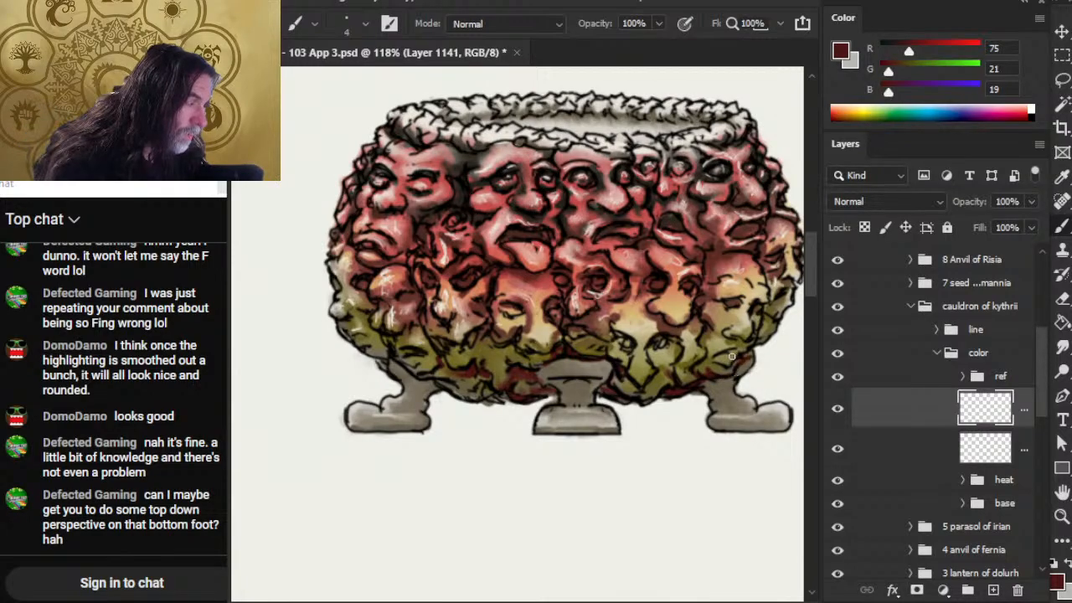
key("r")
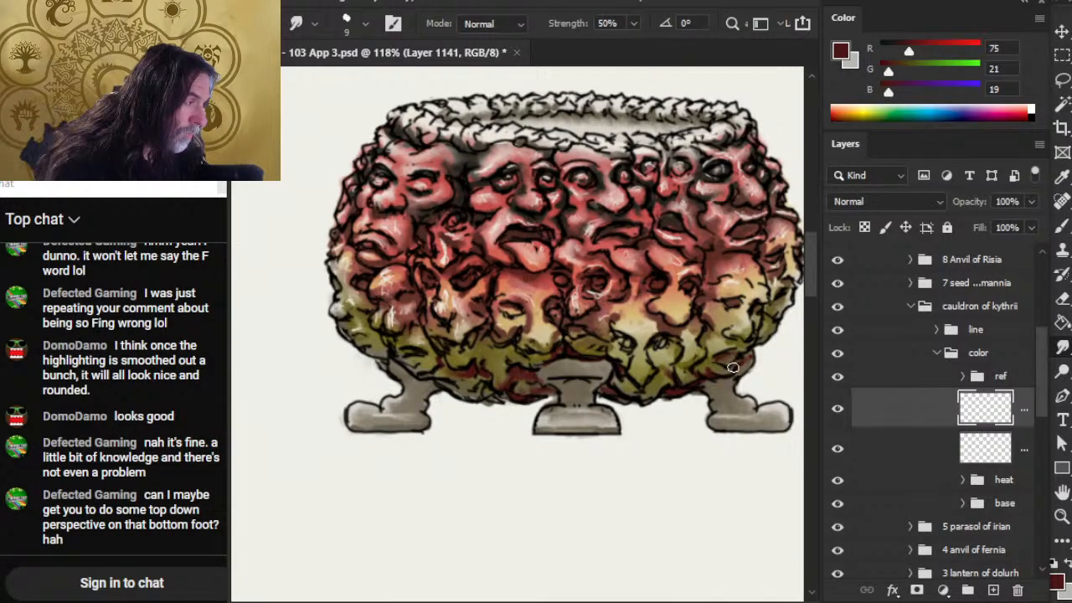
key("b")
key("r")
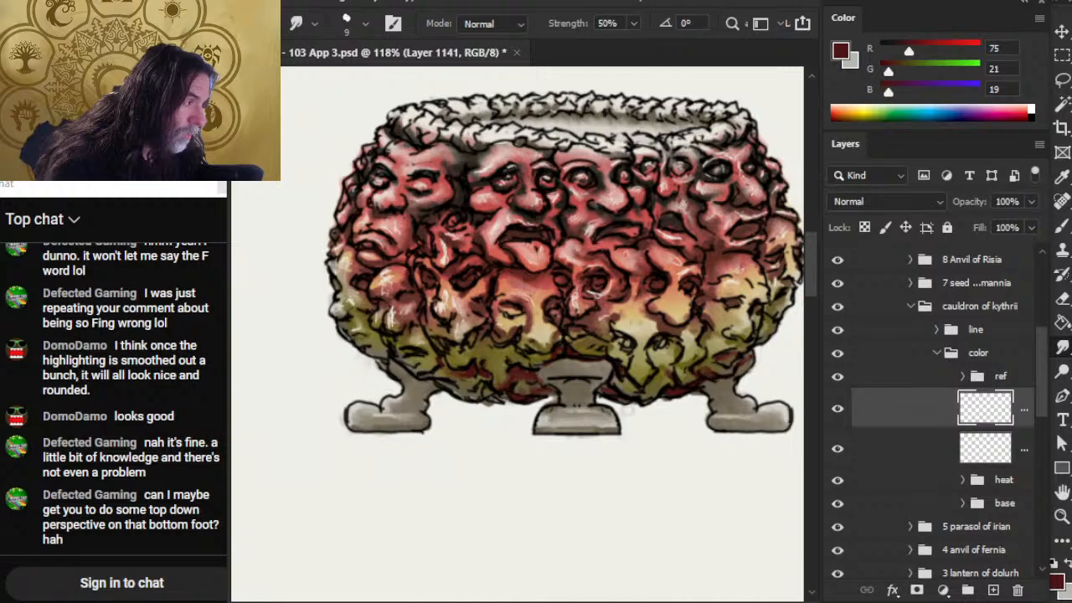
key("b")
key("r")
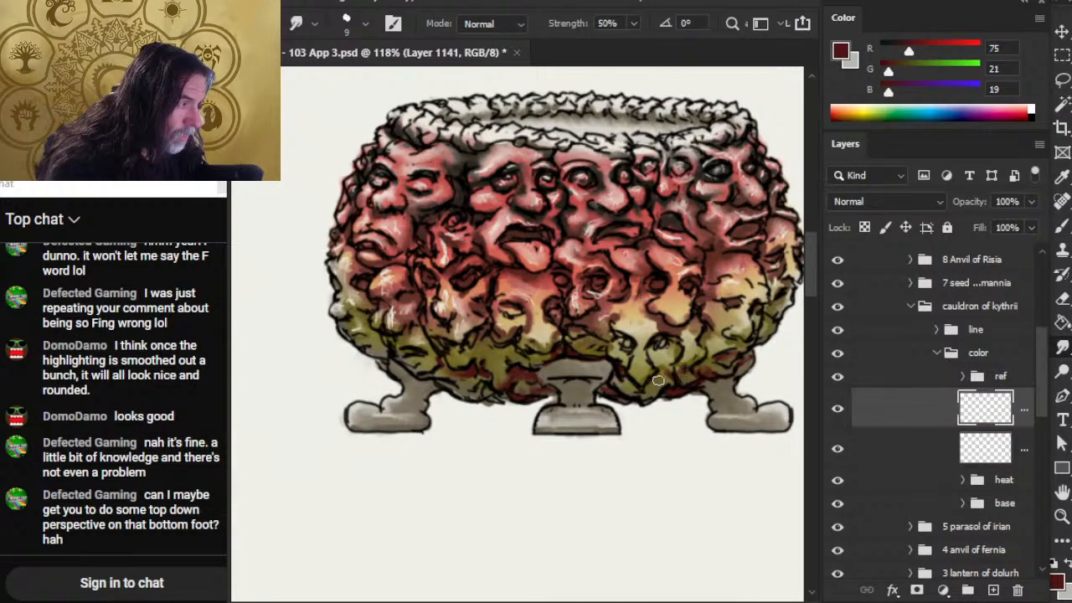
- Paint dark red shading beneath the green face right of the middle leg and blend it with the Smudge tool
key("b")
key("r")
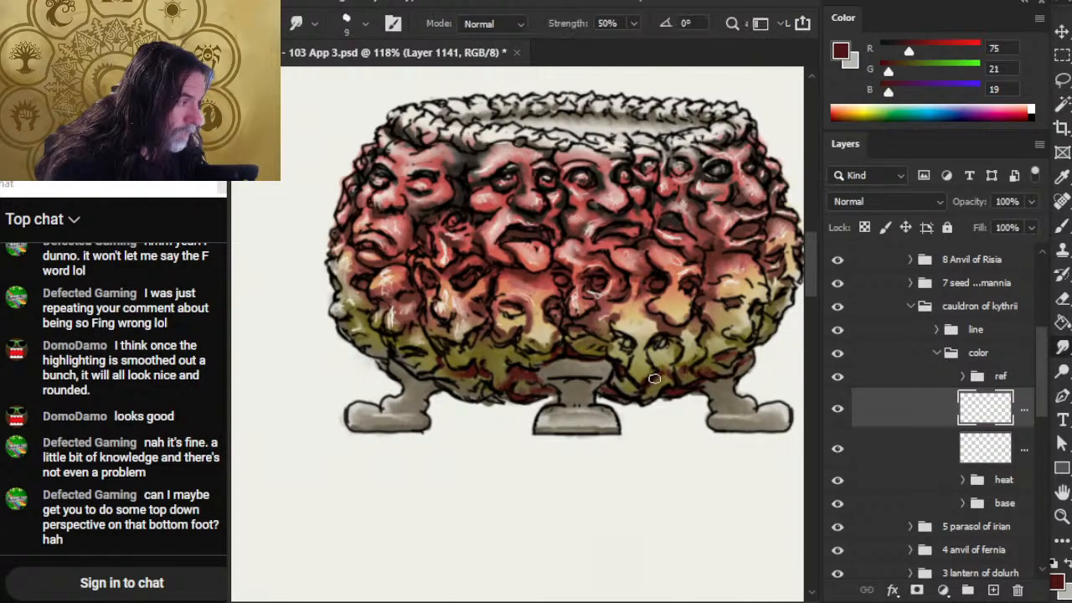
key("b")
key("r")
key("b")
key("r")
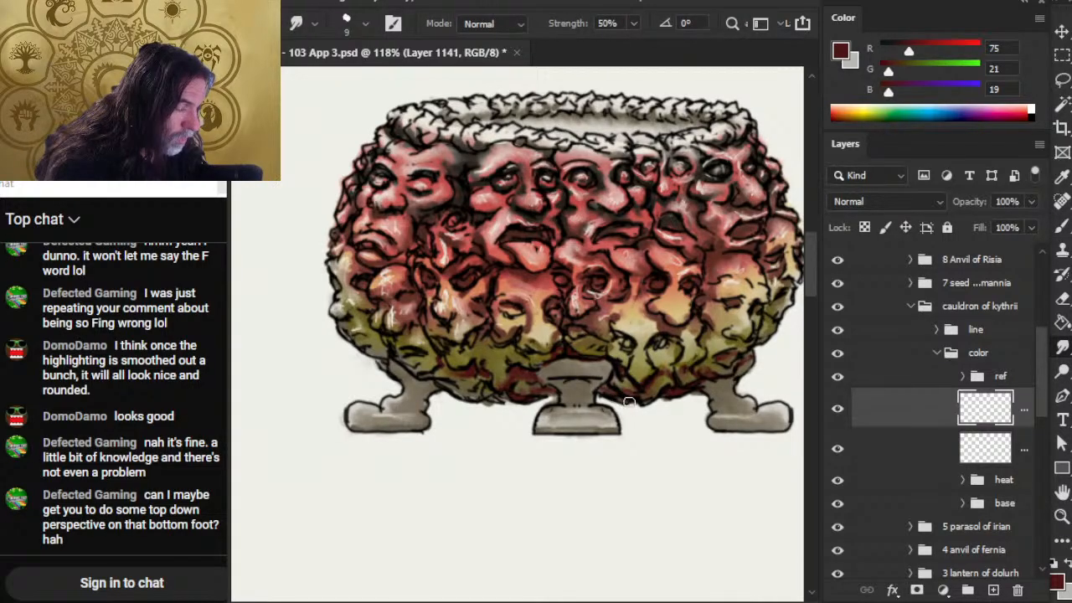
- Deepen the dark red shadows along the cauldron's bottom edge just right of the middle leg, smudging each stroke
key("b")
key("r")
key("b")
key("r")
key("b")
key("r")
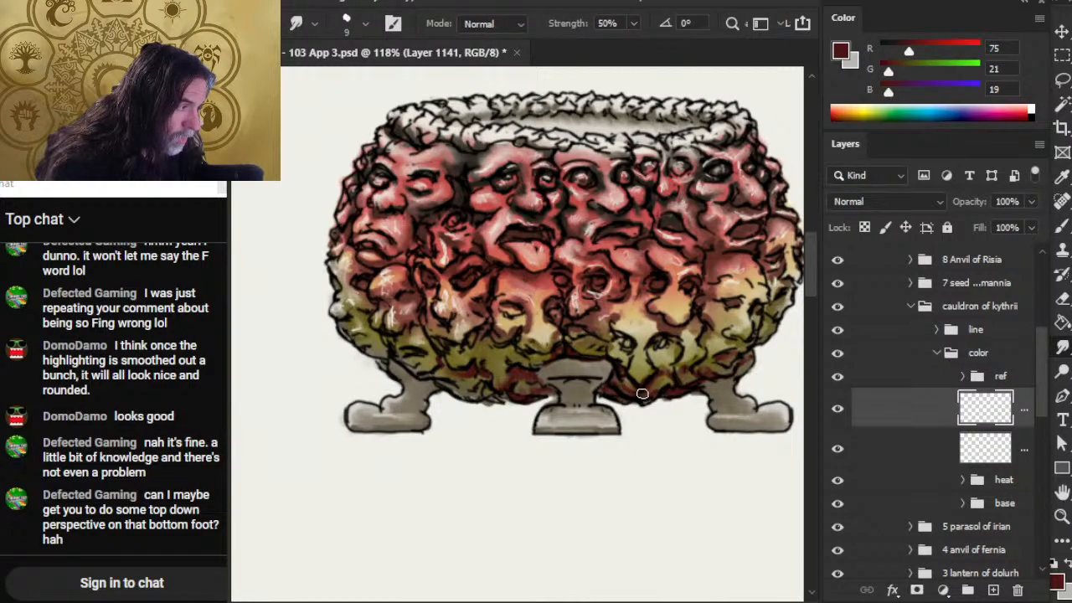
key("b")
key("r")
key("b")
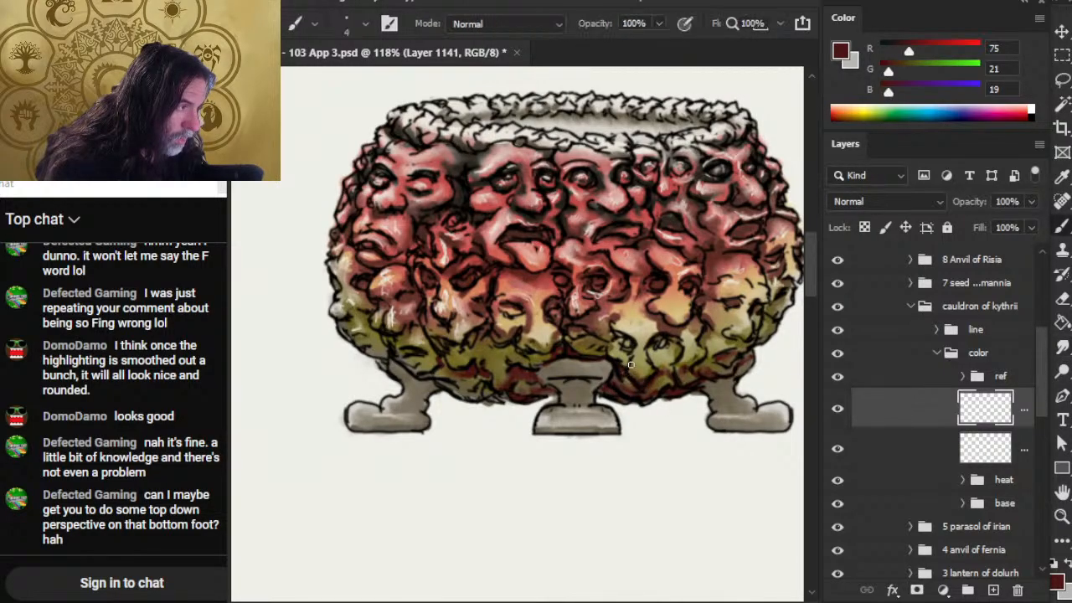
key("r")
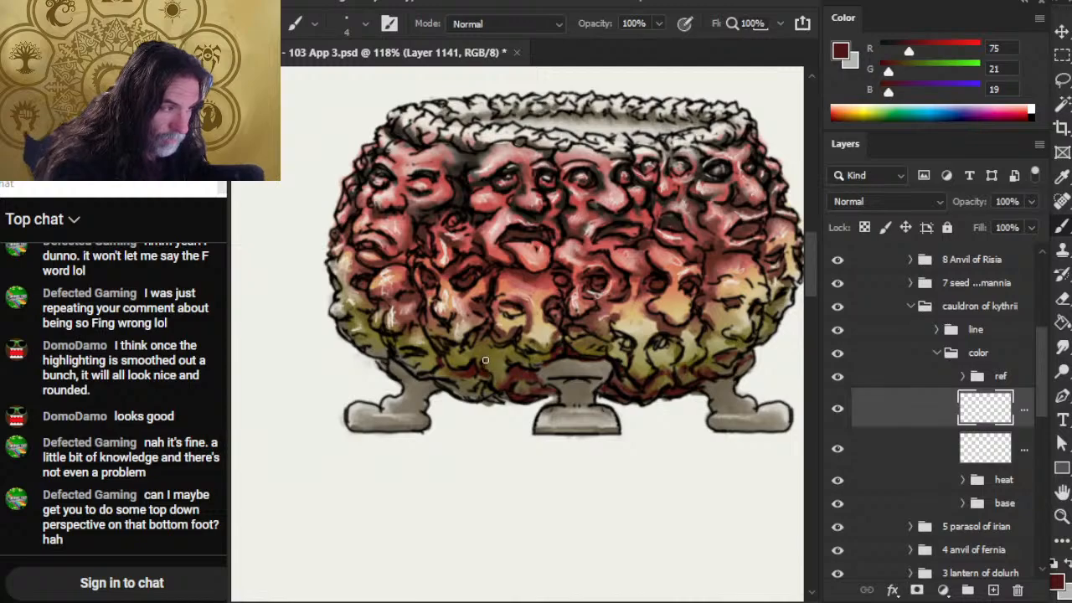
- Brush dark red over the green underside between the left and middle legs and smudge it
mouse_move(500, 360)
left_mouse_down()
mouse_move(495, 377)
mouse_move(482, 374)
mouse_move(489, 387)
mouse_move(462, 393)
mouse_move(504, 391)
left_mouse_up()
key("r")
key("b")
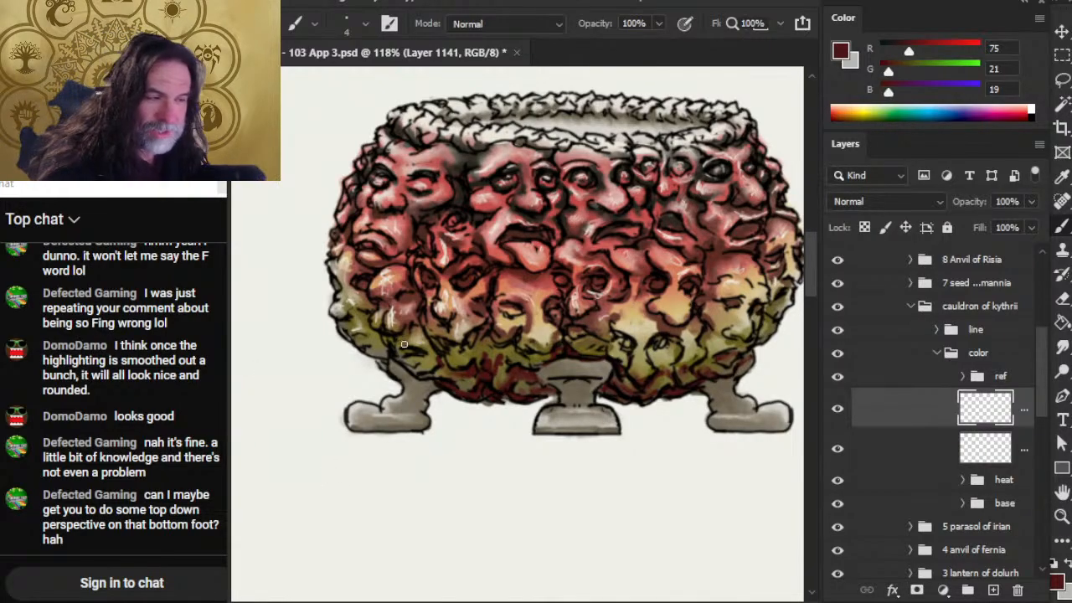
- Shade the cauldron's lower left edge above the left leg in dark red and blend it with the Smudge tool
left_click_drag(355, 336, 397, 358)
key("r")
key("b")
key("r")
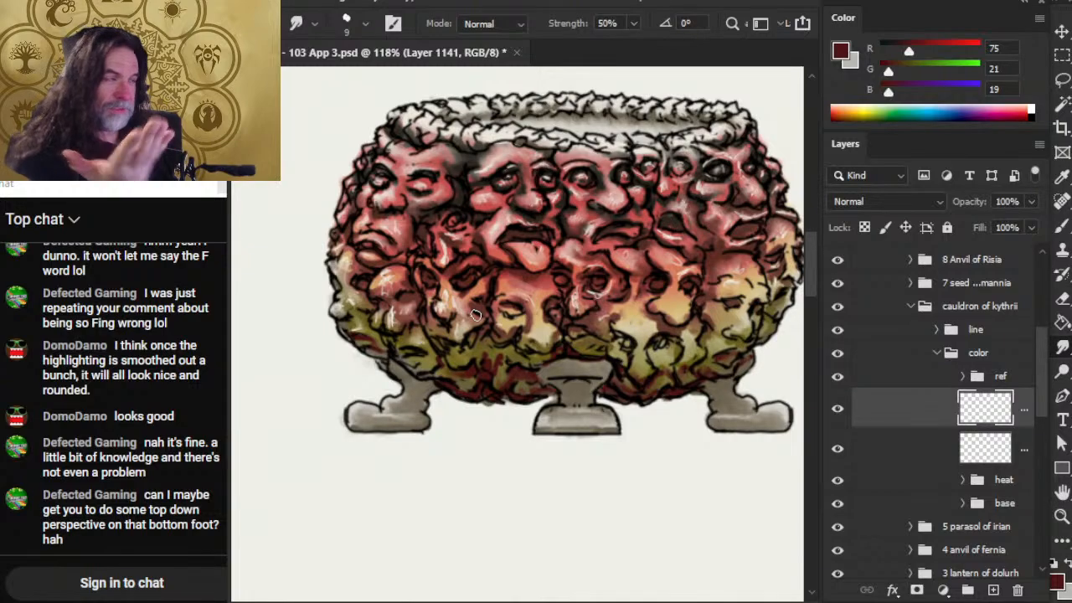
key("b")
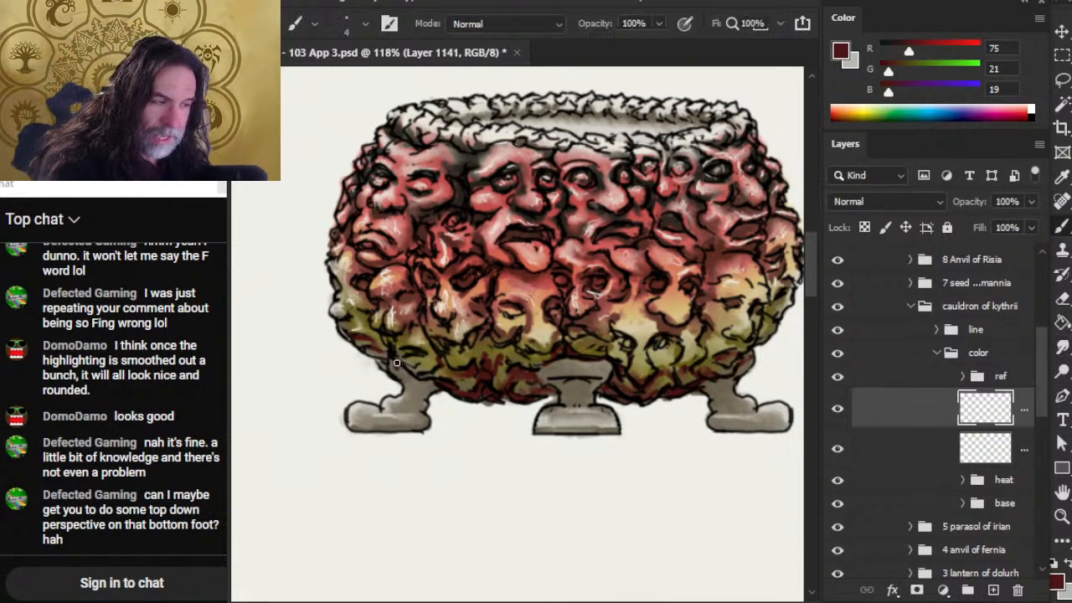
key("r")
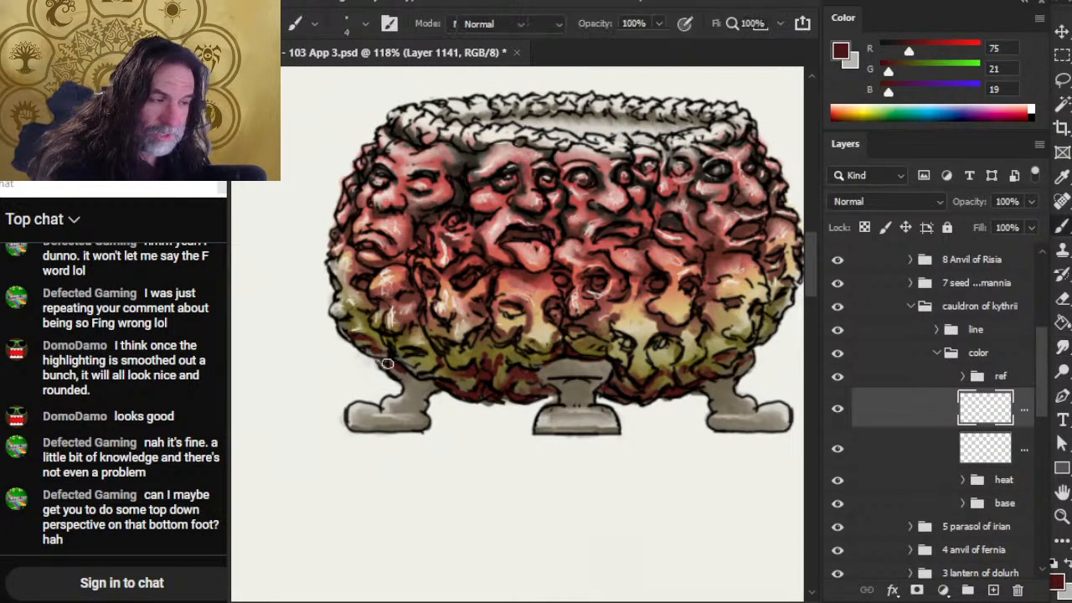
- Add dark red shading to the underside where it meets the left leg and smudge the strokes
key("b")
key("z")
mouse_move(453, 368)
left_mouse_down()
mouse_move(375, 369)
mouse_move(348, 389)
left_mouse_up()
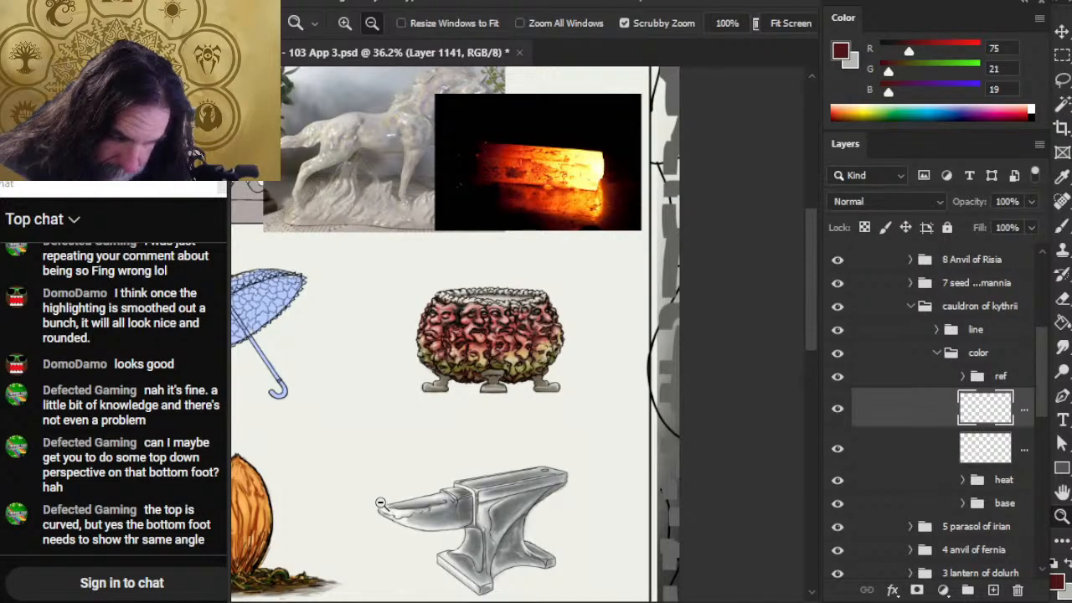
mouse_move(452, 369)
left_mouse_down()
mouse_move(465, 371)
mouse_move(448, 374)
left_mouse_up()
key("b")
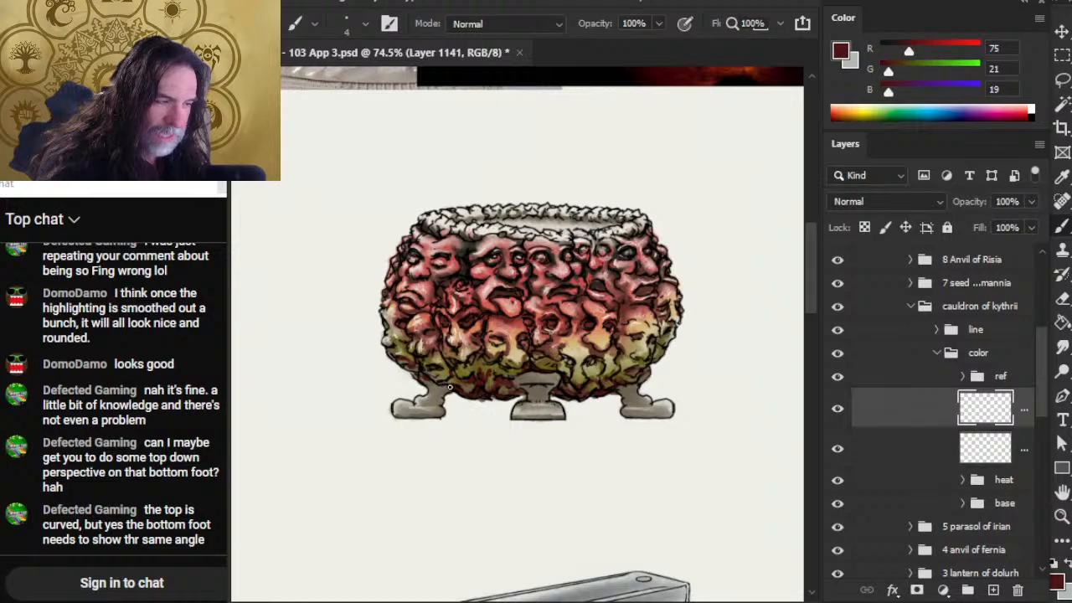
key("r")
key("b")
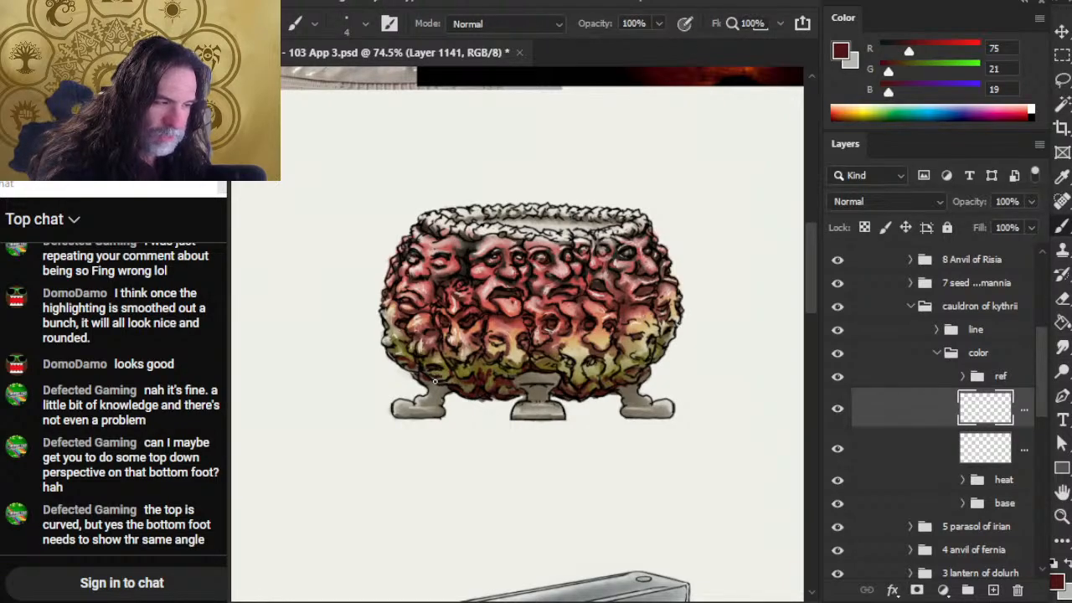
key("r")
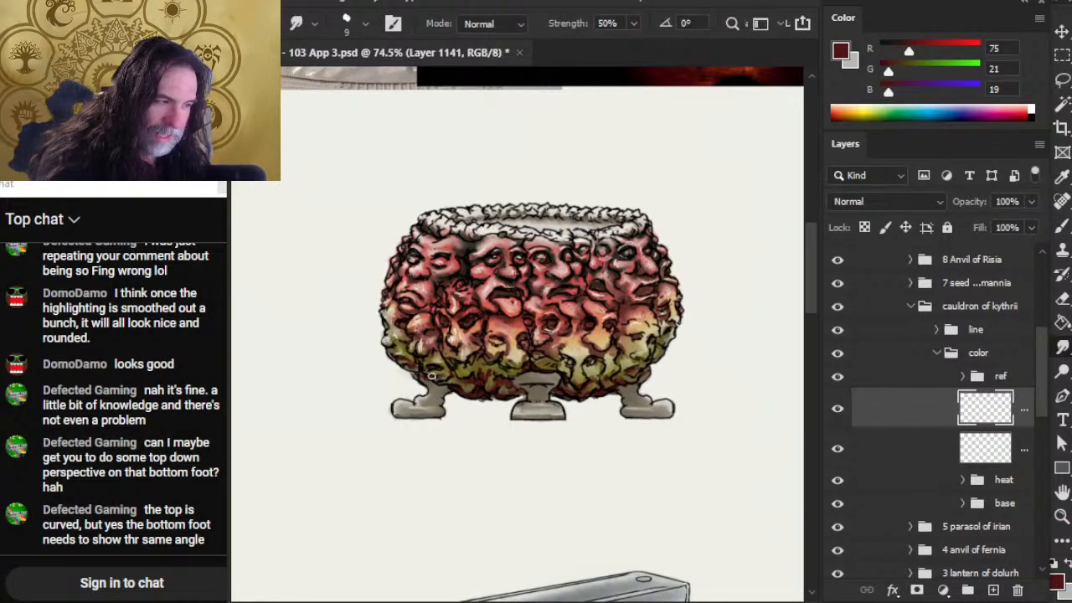
key("b")
key("r")
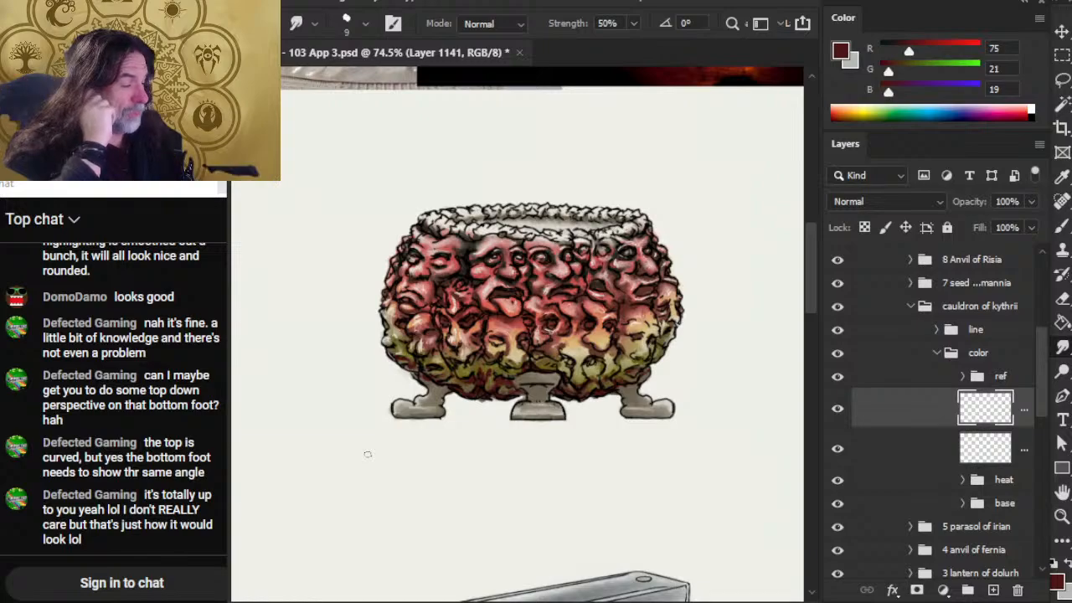
- Try sketching rounded foot outlines in dark red on the left and middle legs to show their perspective
key("b")
mouse_move(395, 393)
left_mouse_down()
mouse_move(390, 408)
mouse_move(409, 402)
left_mouse_up()
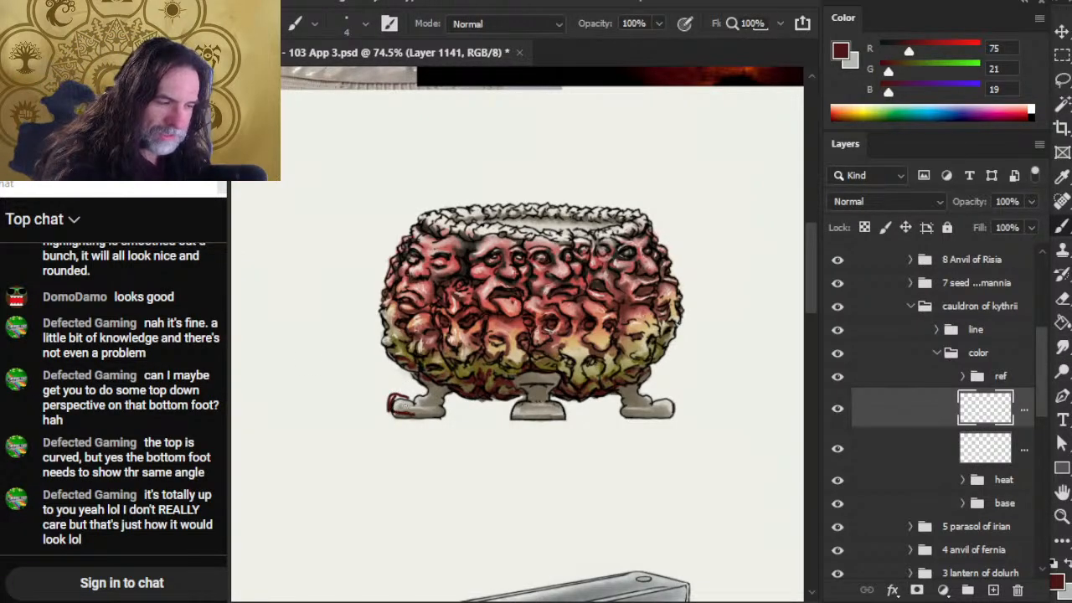
mouse_move(415, 395)
left_mouse_down()
mouse_move(420, 379)
mouse_move(398, 408)
left_mouse_up()
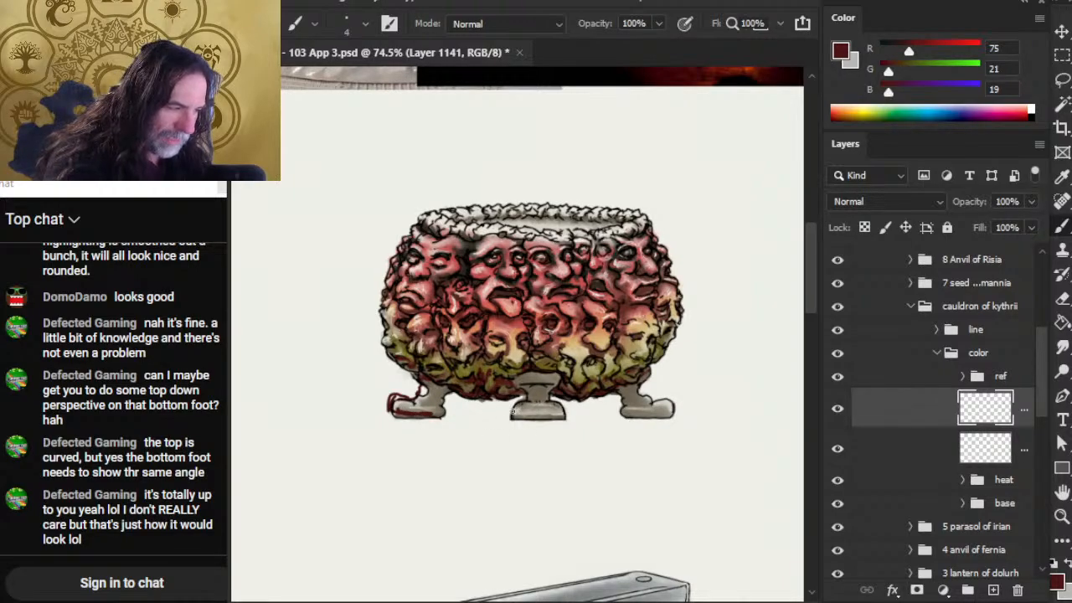
mouse_move(512, 410)
left_mouse_down()
mouse_move(543, 432)
mouse_move(519, 422)
mouse_move(549, 428)
mouse_move(556, 406)
left_mouse_up()
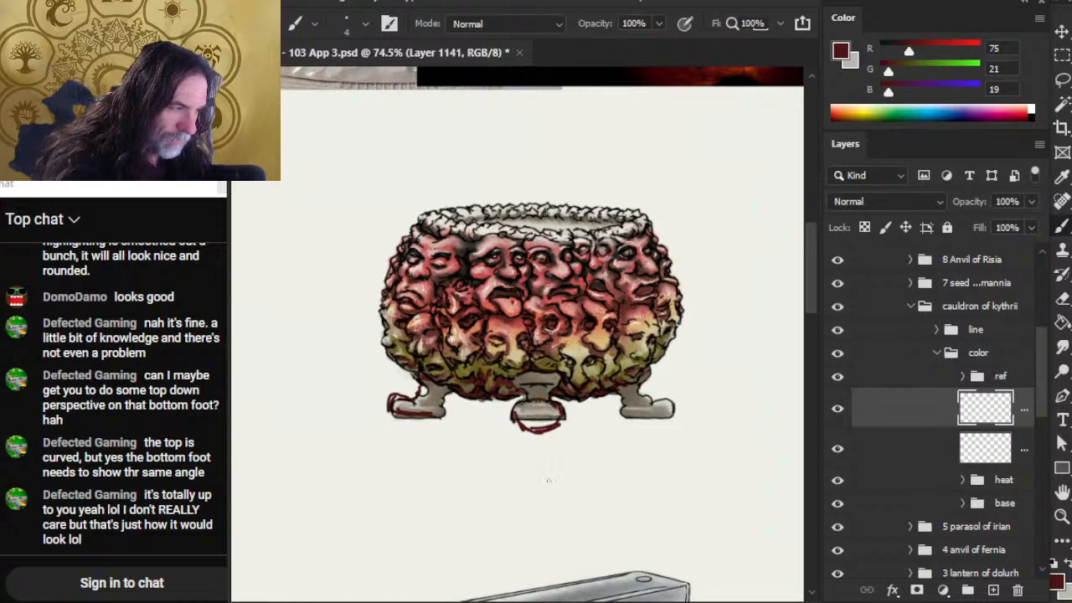
- Undo the dark red foot outlines on the left and middle legs
key("ctrl+z")
key("ctrl+z")
key("ctrl+z")
key("ctrl+z")
key("ctrl+z")
key("ctrl+z")
key("ctrl+z")
key("ctrl+z")
key("ctrl+z")
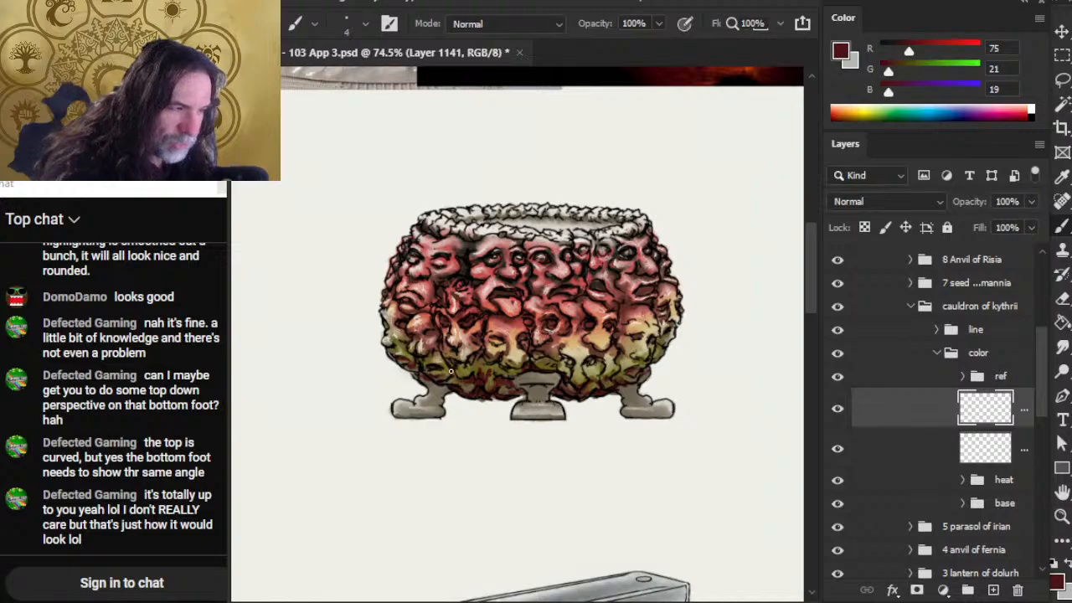
- Extend the dark red shading upward between the left and middle legs and smudge it into the green
mouse_move(451, 371)
left_mouse_down()
mouse_move(491, 382)
mouse_move(481, 352)
left_mouse_up()
key("r")
key("b")
key("r")
key("b")
key("r")
key("b")
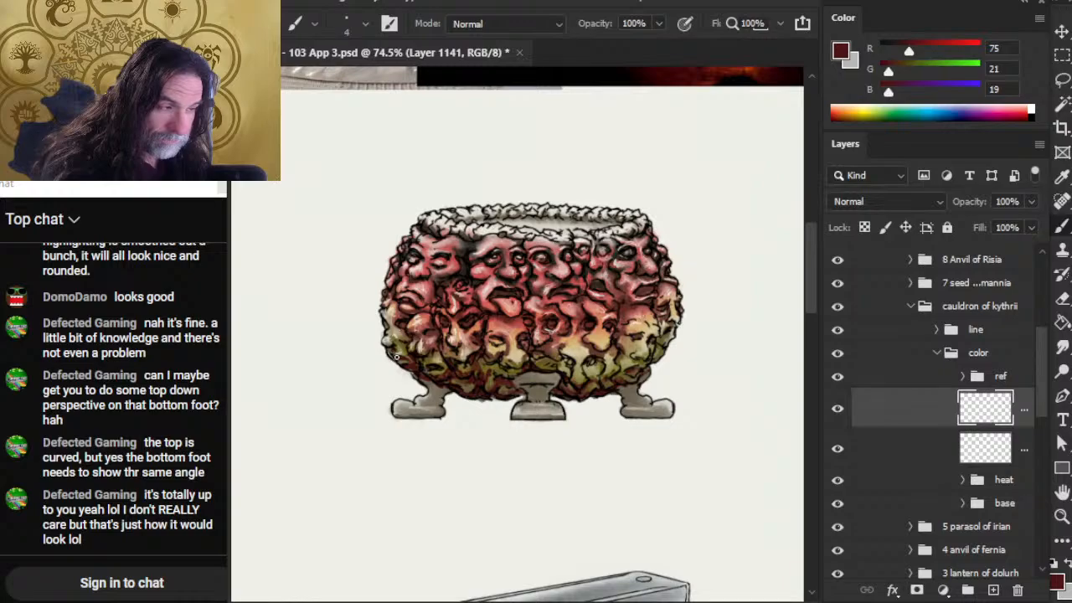
- Darken the recesses around the lower left faces with dark red strokes and blend them with the Smudge tool
key("r")
key("b")
left_click_drag(406, 355, 402, 344)
key("r")
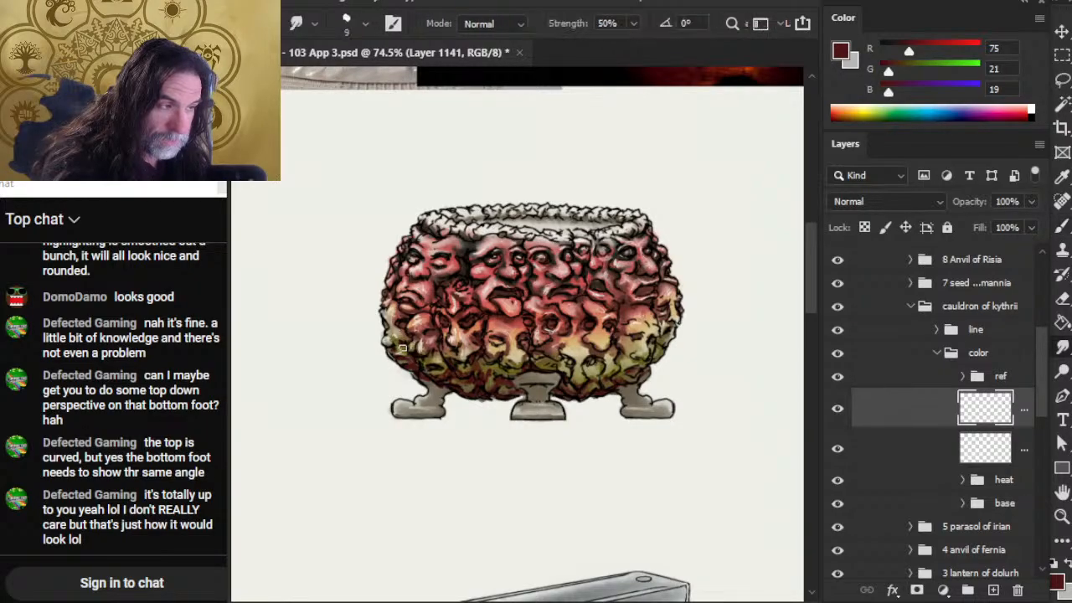
key("b")
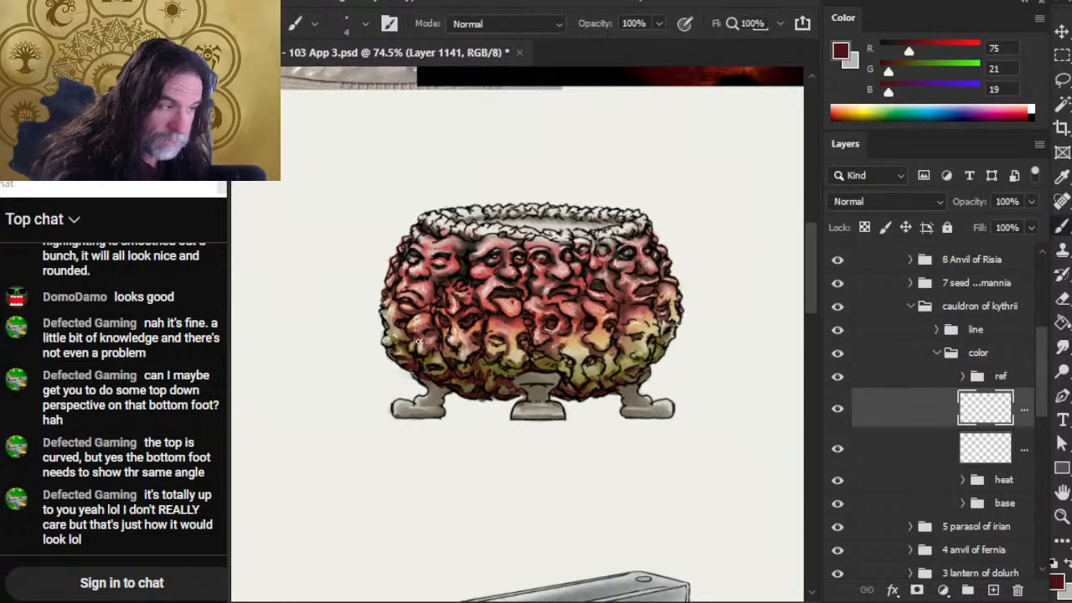
key("r")
key("b")
key("r")
key("b")
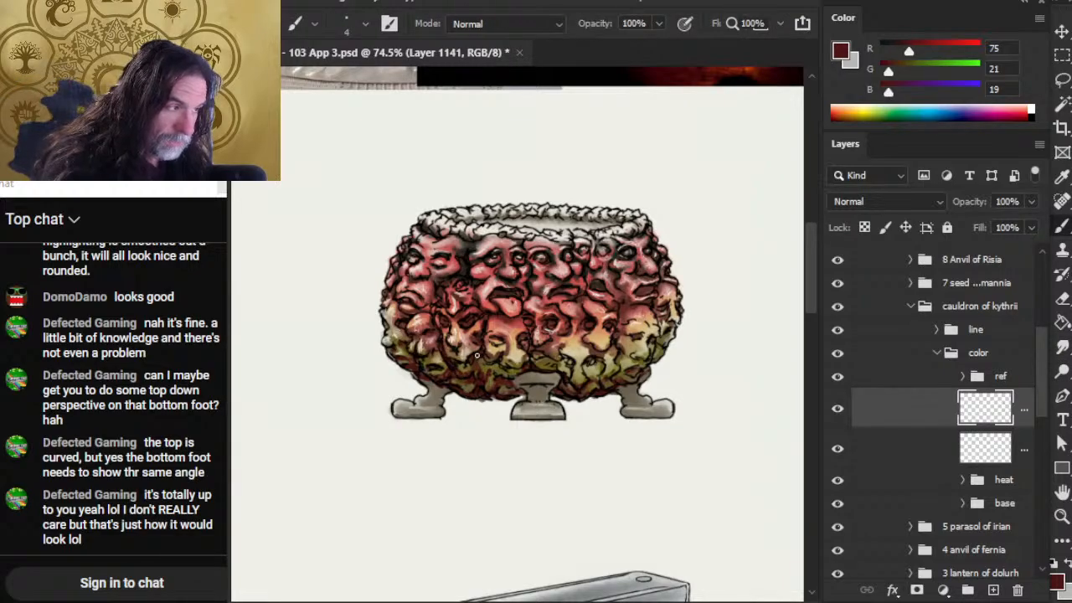
- Paint dark red shading on the underside immediately left of the middle leg and smudge it smooth
key("r")
key("b")
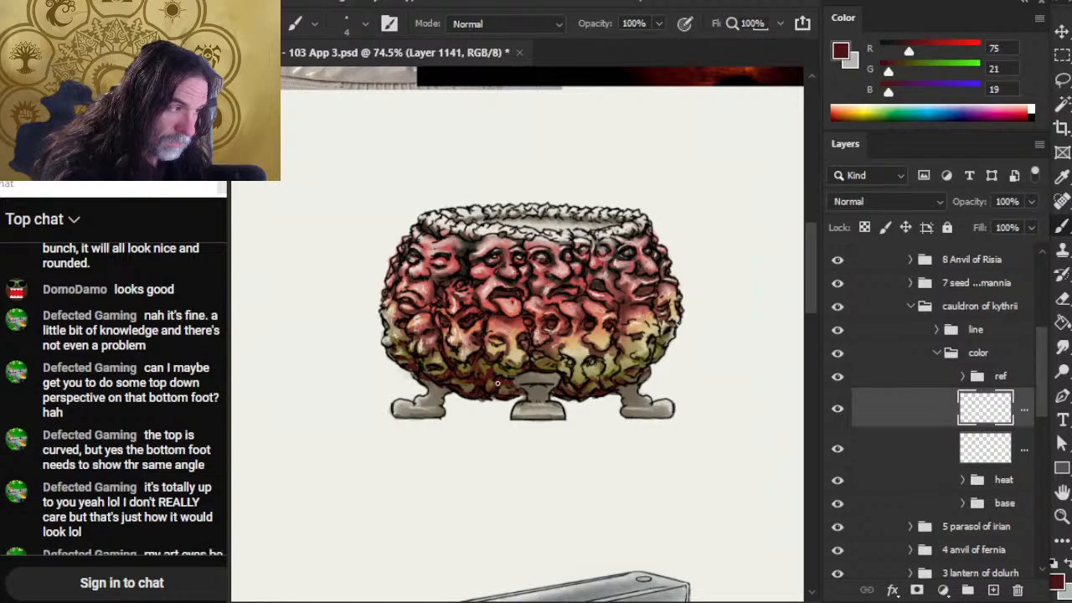
key("r")
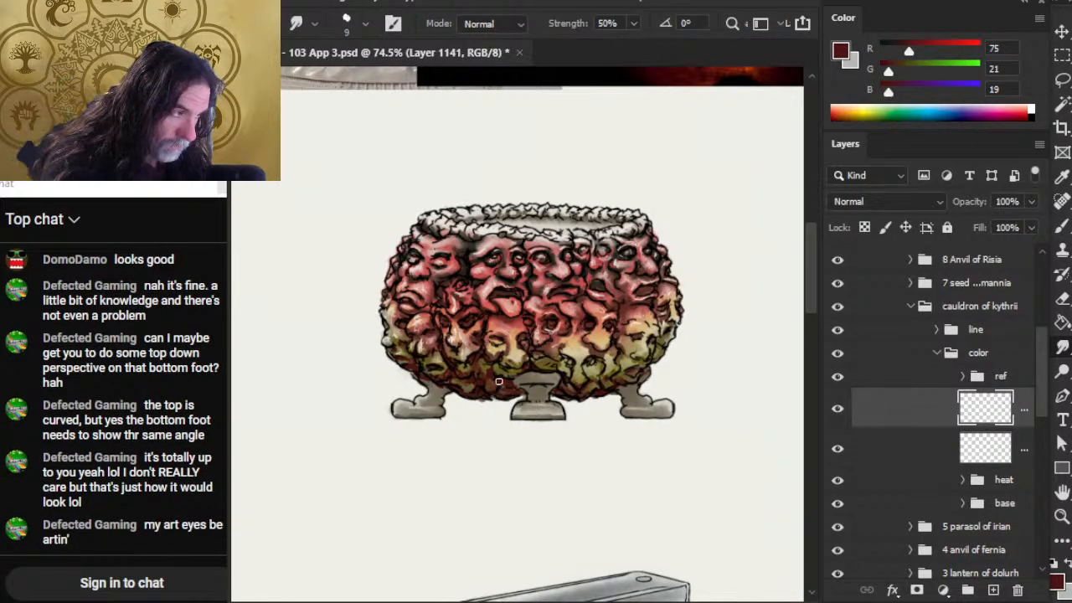
key("b")
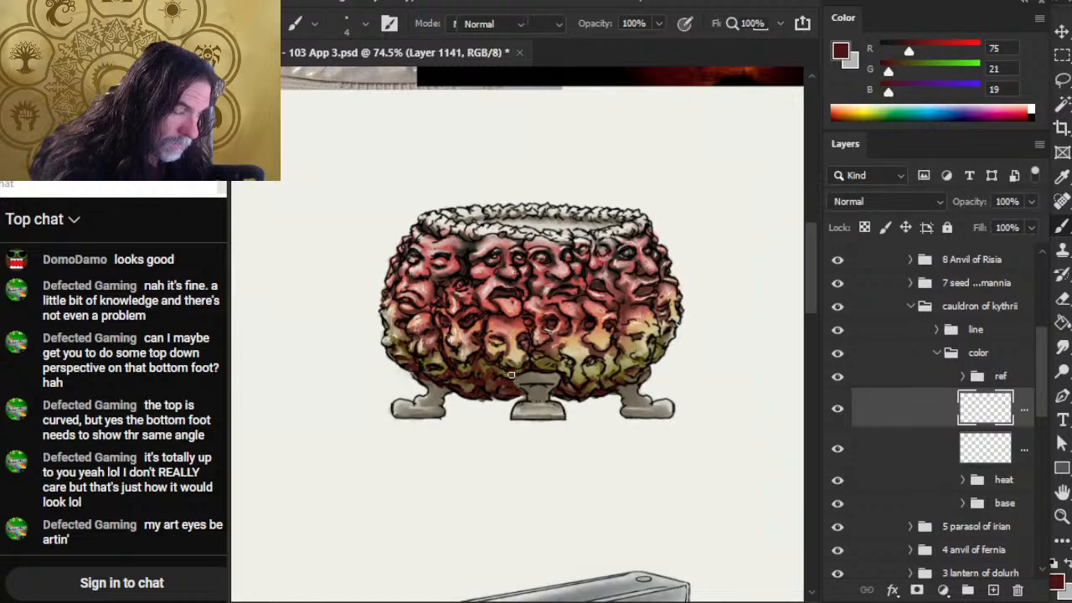
key("r")
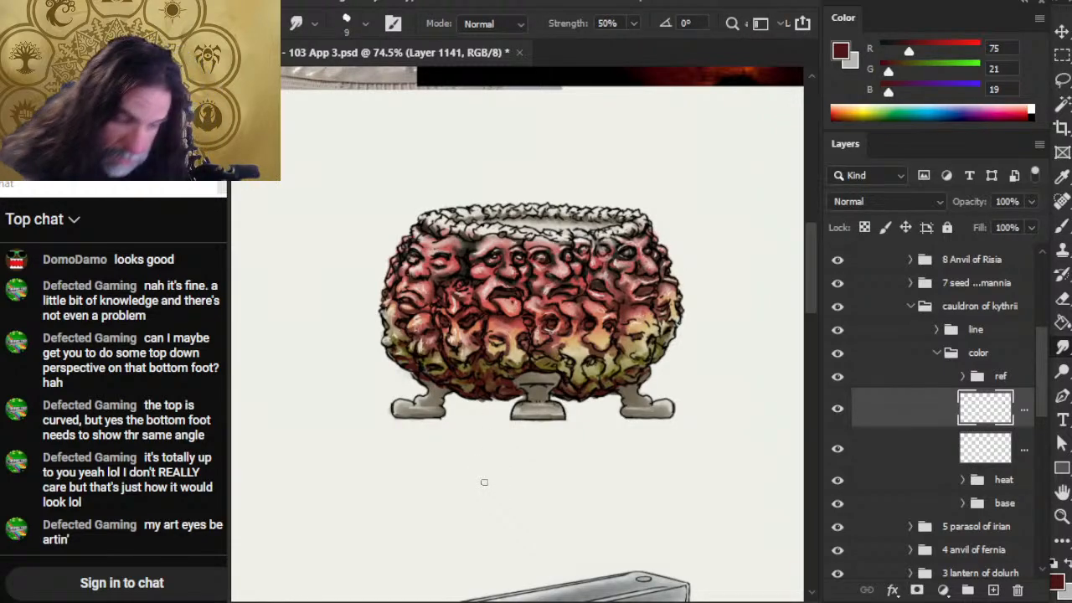
- Darken the underside between the middle and right legs with dark red strokes and blend them with the Smudge tool
left_click_drag(528, 461, 371, 416)
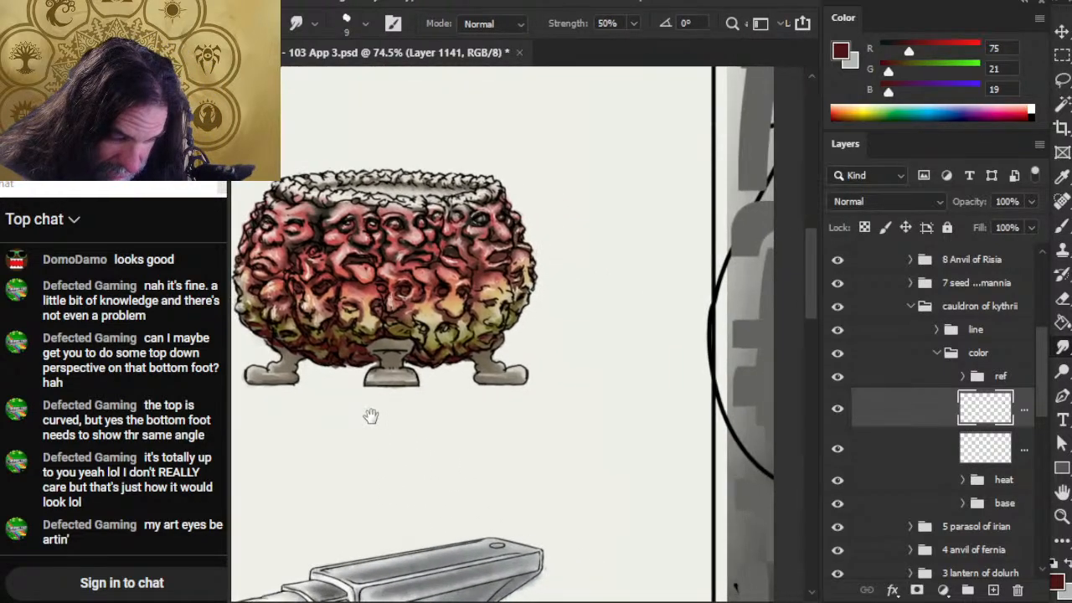
key("b")
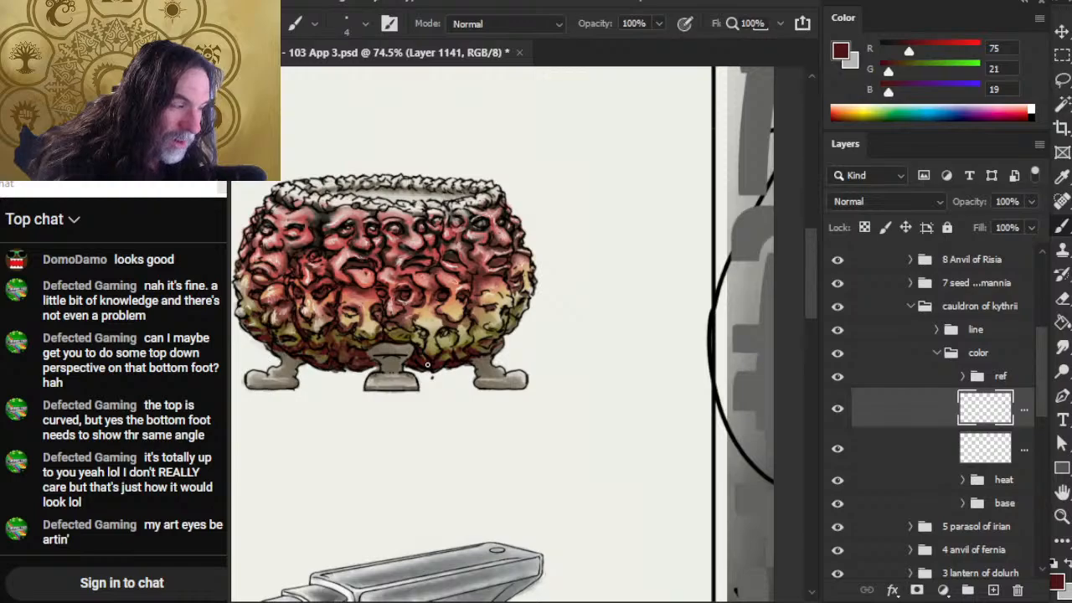
key("r")
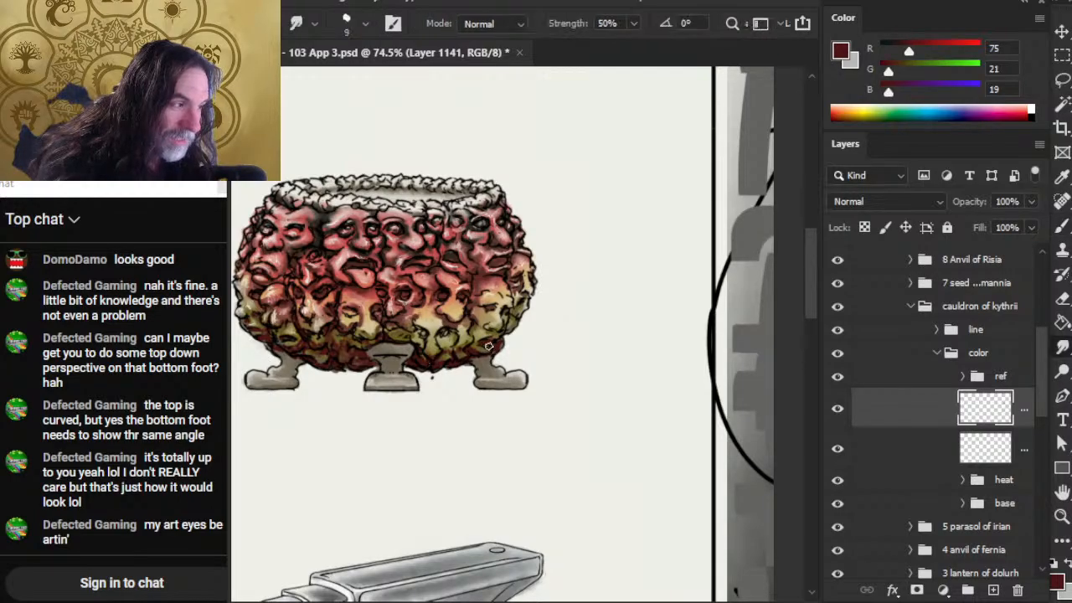
mouse_move(472, 350)
left_mouse_down()
mouse_move(423, 373)
mouse_move(415, 344)
mouse_move(390, 355)
mouse_move(383, 334)
mouse_move(422, 353)
mouse_move(415, 345)
mouse_move(442, 351)
left_mouse_up()
key("b")
key("r")
key("b")
key("r")
key("b")
key("r")
key("b")
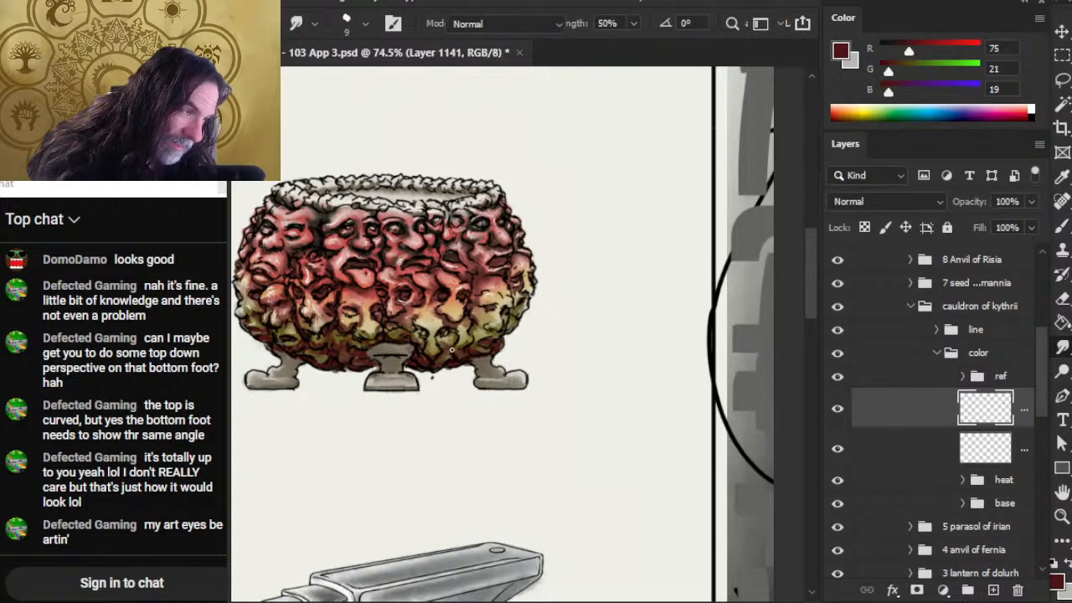
- Add dark red shadows around the eyes and nose of the green face right of the middle leg, smudging them
key("r")
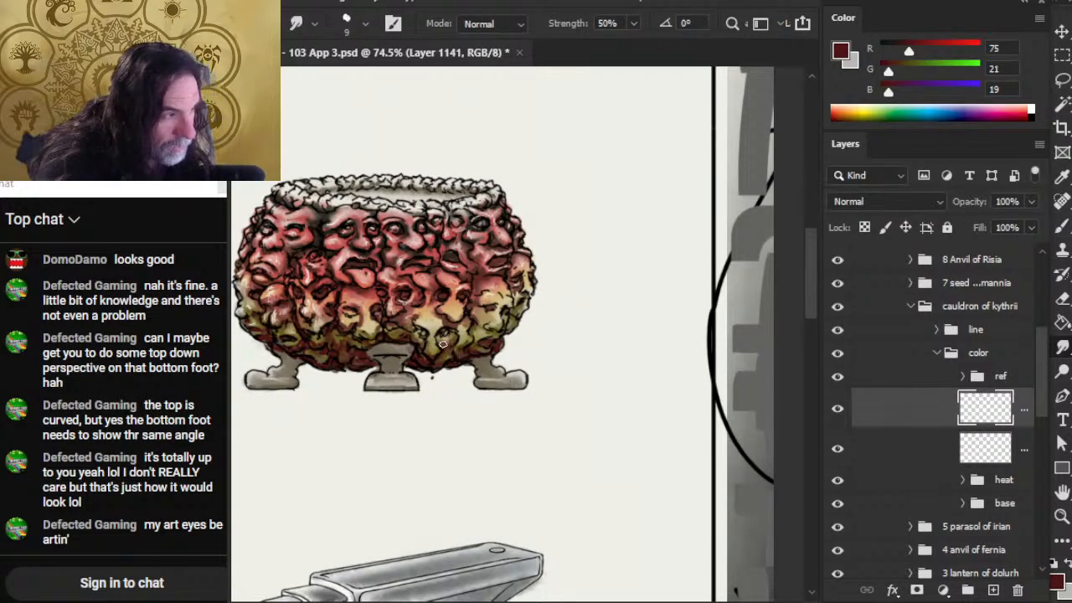
key("b")
key("r")
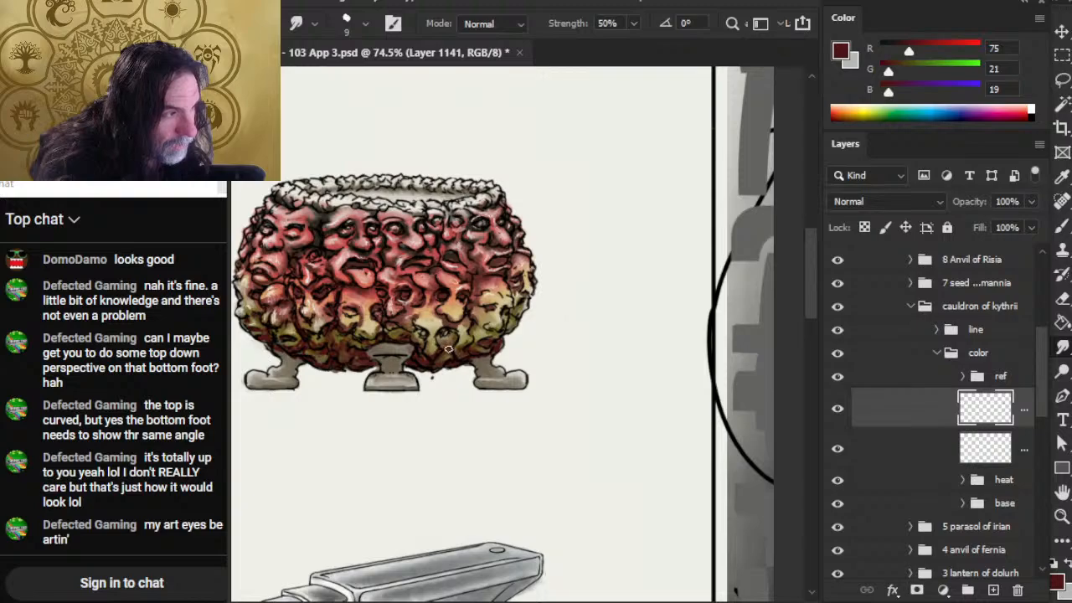
key("b")
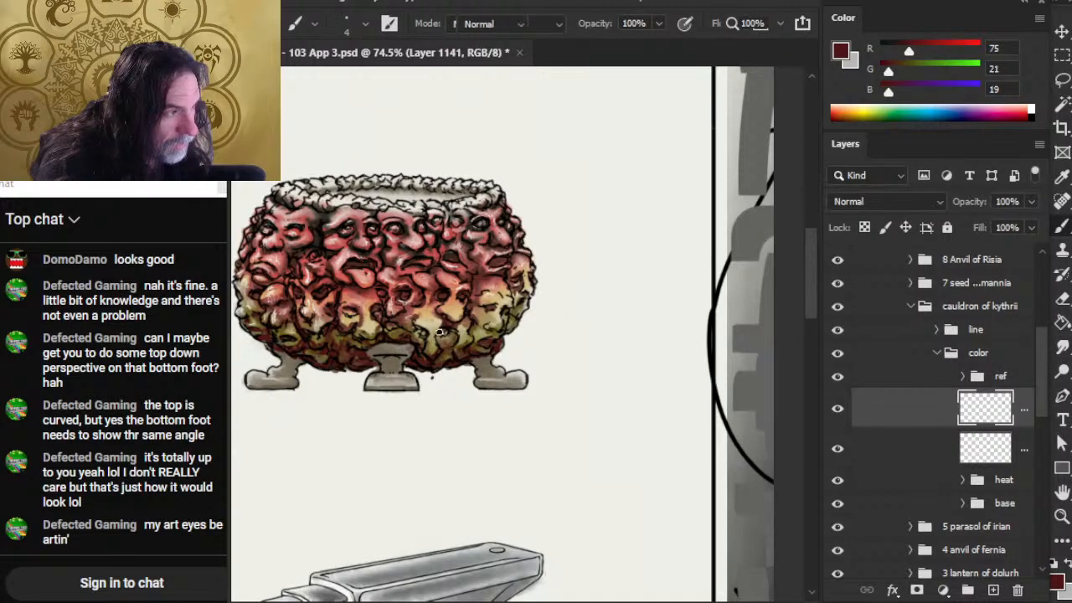
key("r")
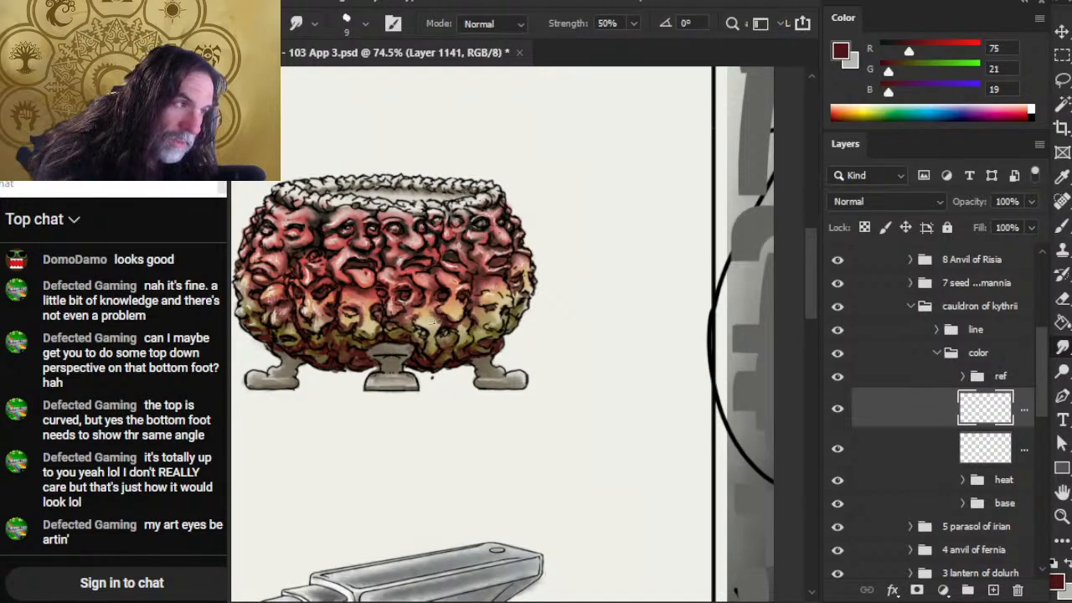
key("b")
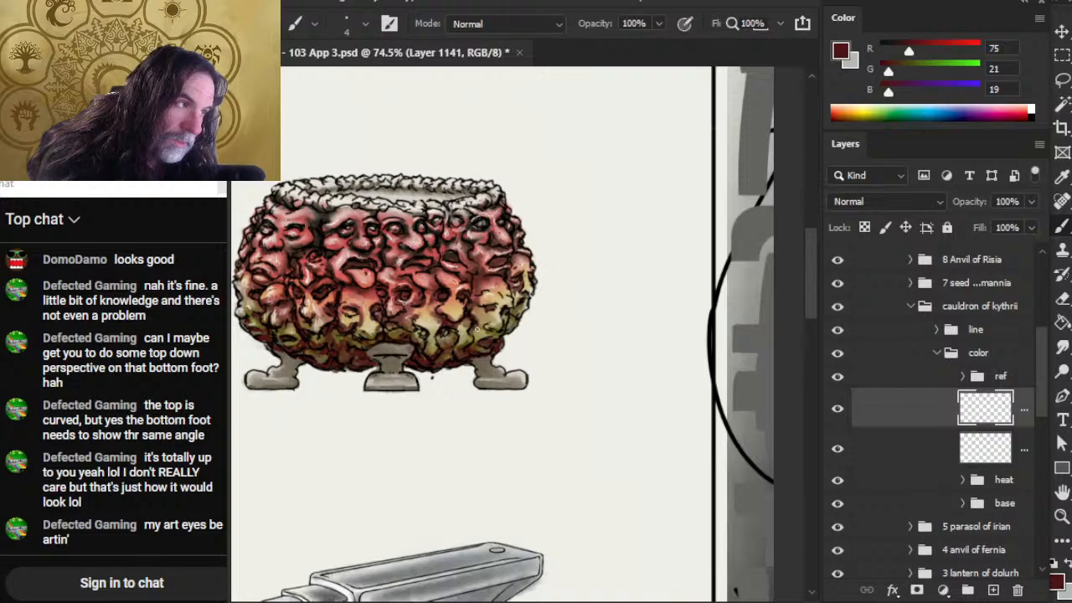
- Paint dark red shading on the underside between the green face and the right leg, blending it with the Smudge tool
key("r")
key("b")
key("r")
key("b")
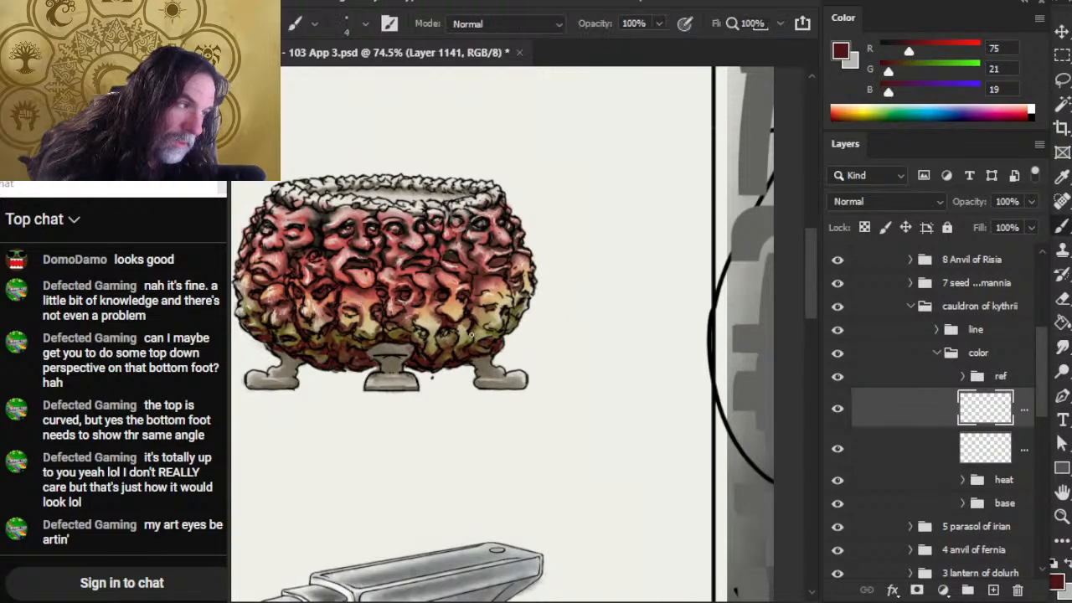
key("r")
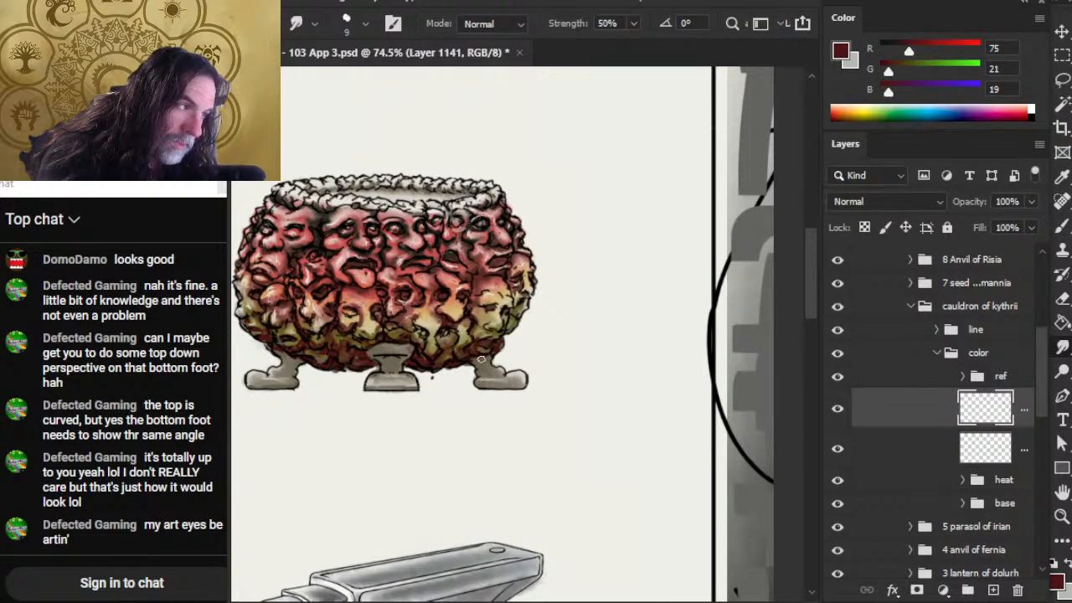
key("b")
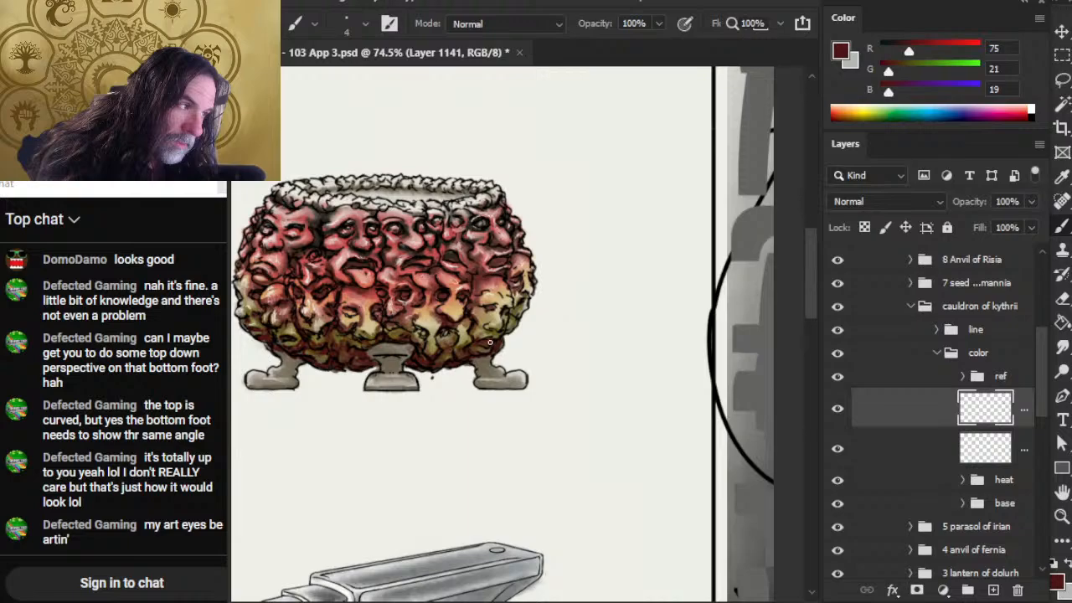
- Darken the chin and outer edge of the yellow face above the right leg with dark red strokes and smudge them smooth
key("r")
key("b")
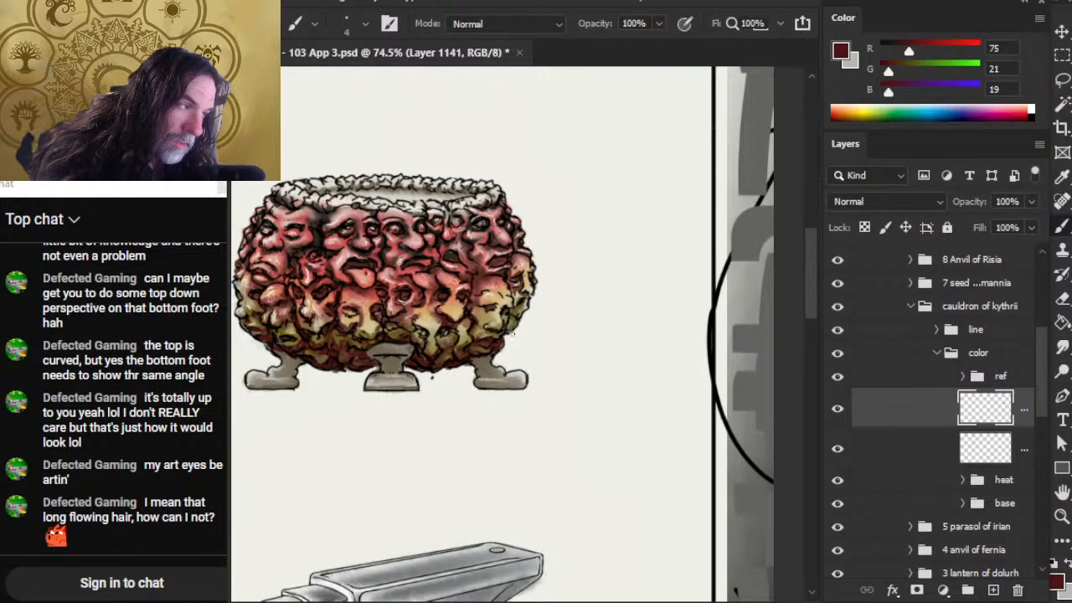
key("r")
key("b")
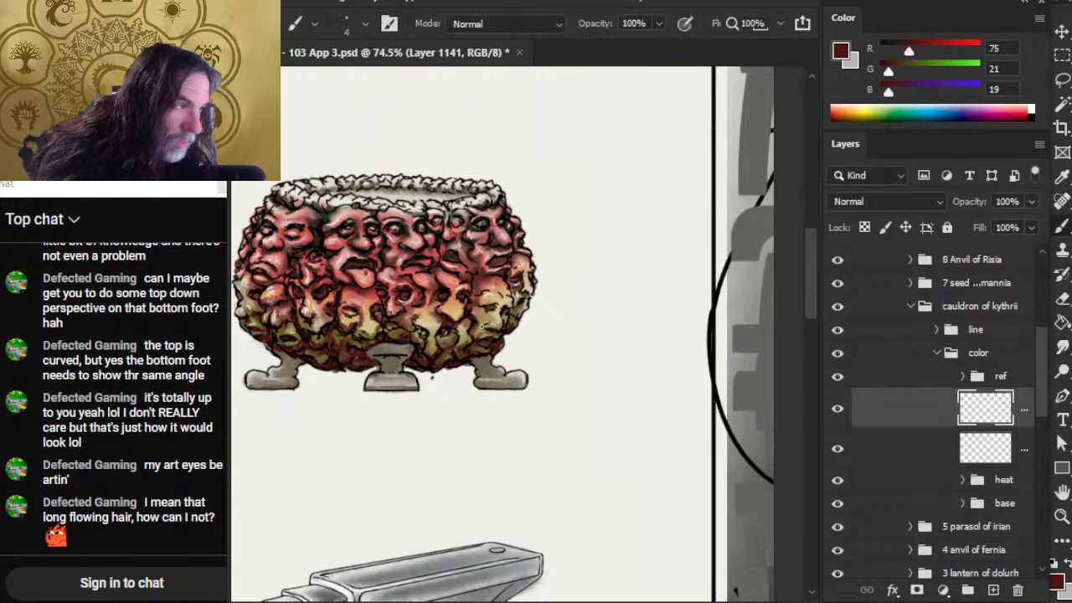
key("r")
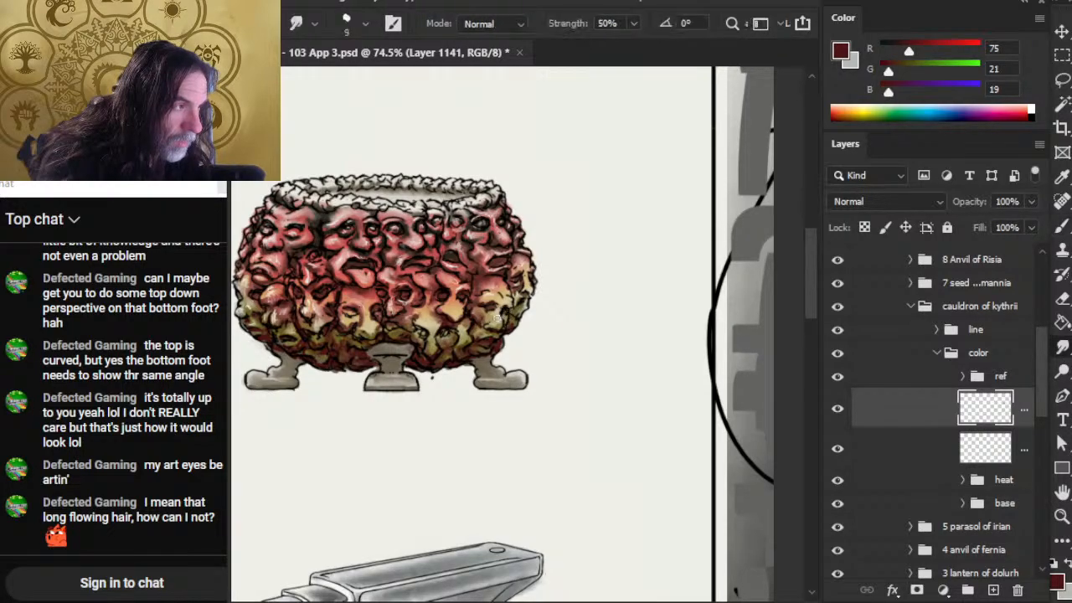
- Add dark red shadows around the central middle-row faces, from above the middle leg to below the protruding tongue, and smudge them
key("b")
key("r")
key("b")
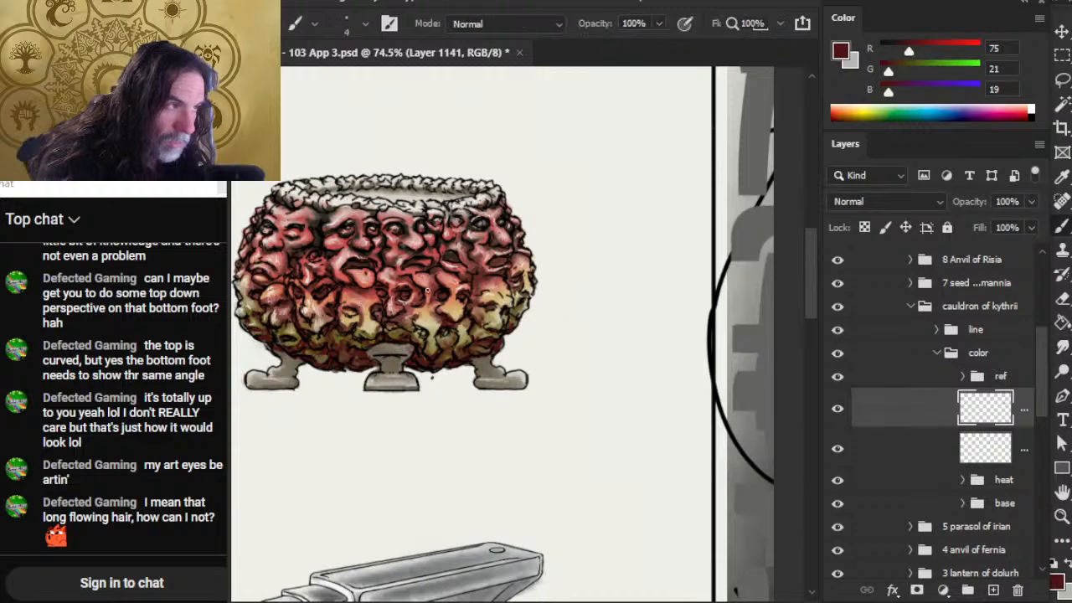
key("r")
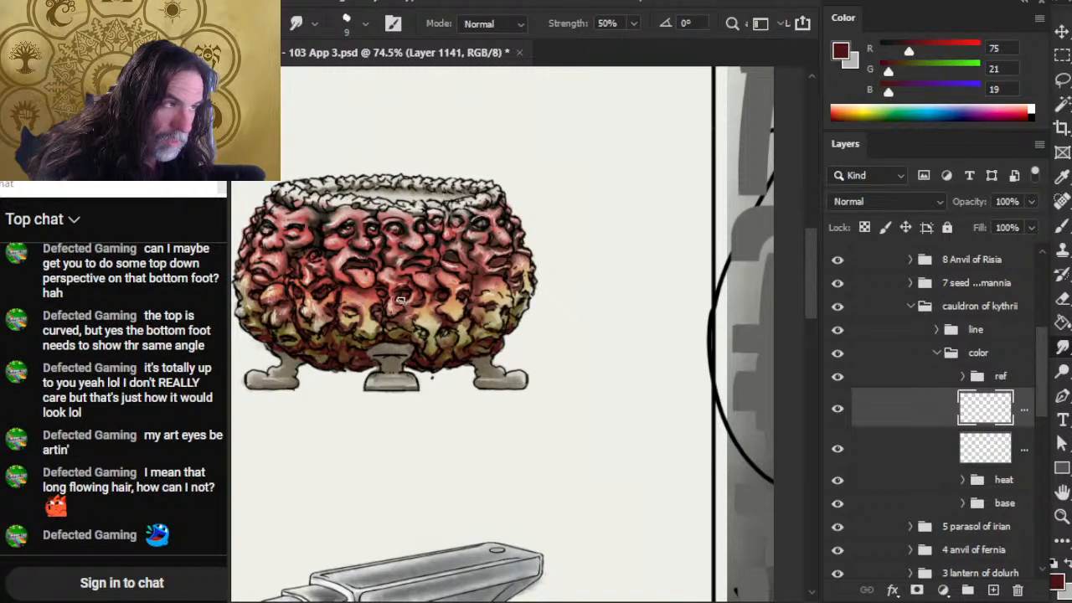
key("b")
key("r")
key("b")
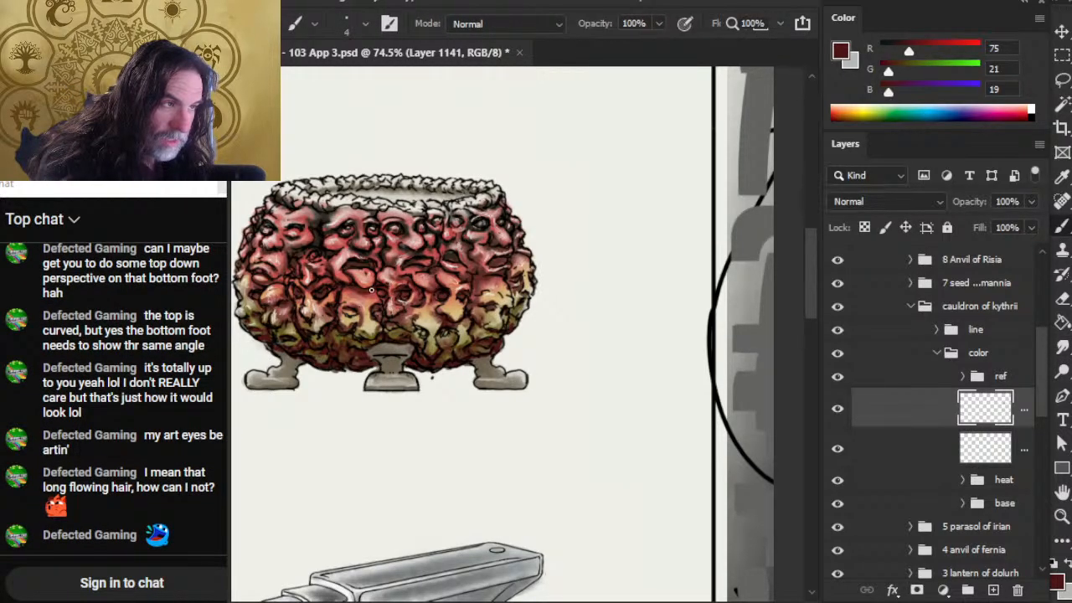
key("r")
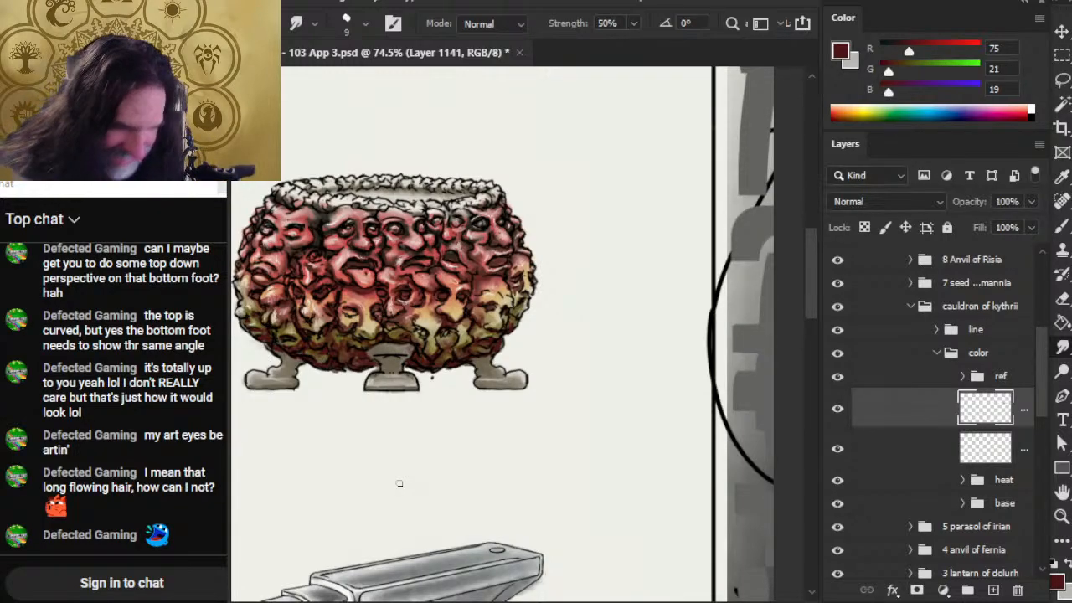
- Shade the recesses between the left middle-row faces and below the frowning mouth in dark red, blending with the Smudge tool
key("b")
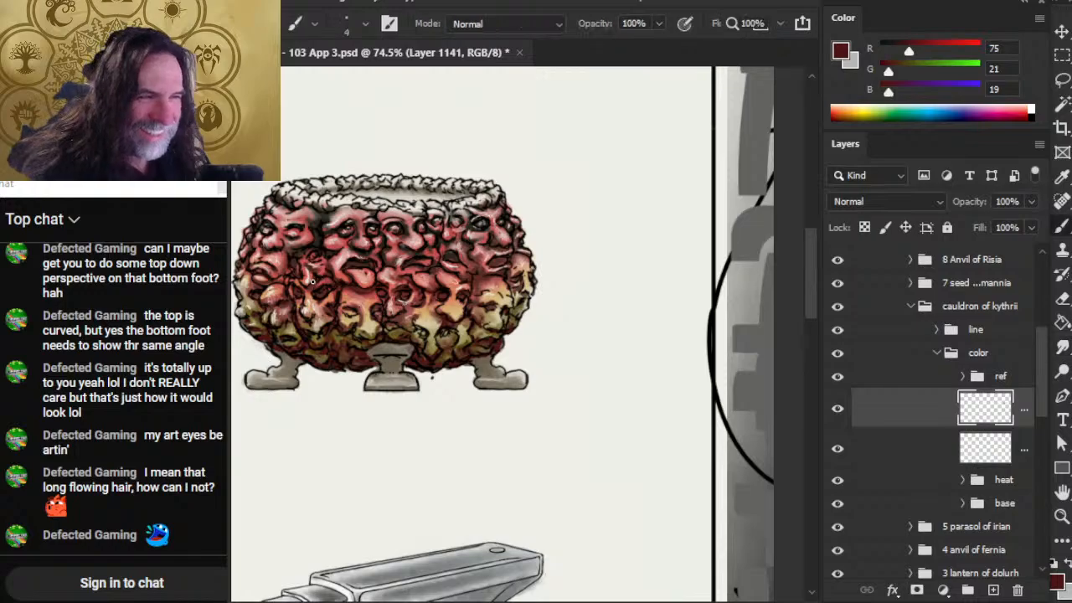
key("r")
key("b")
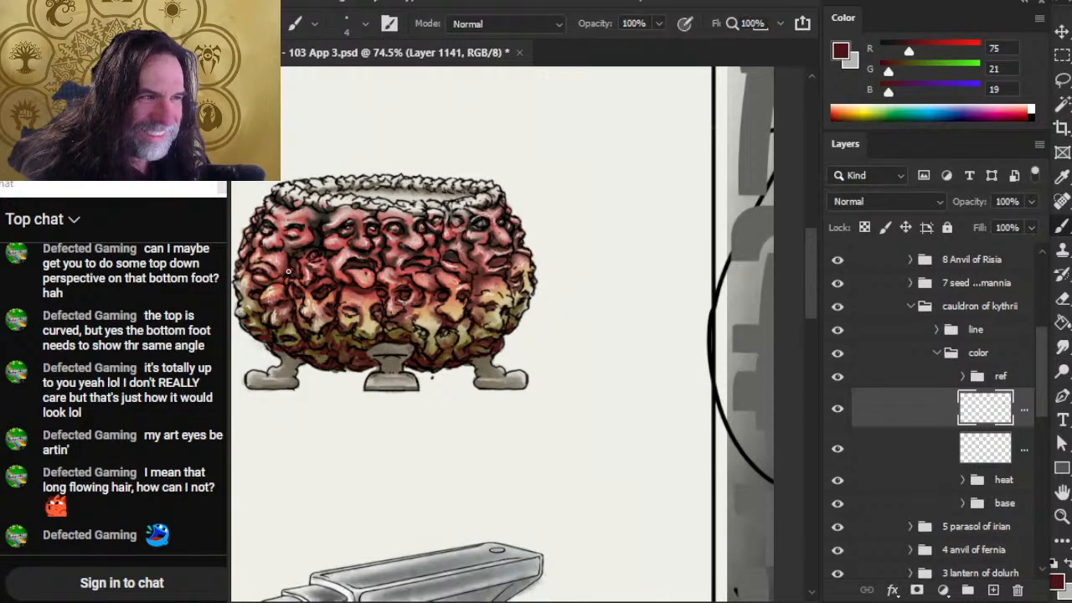
key("r")
key("b")
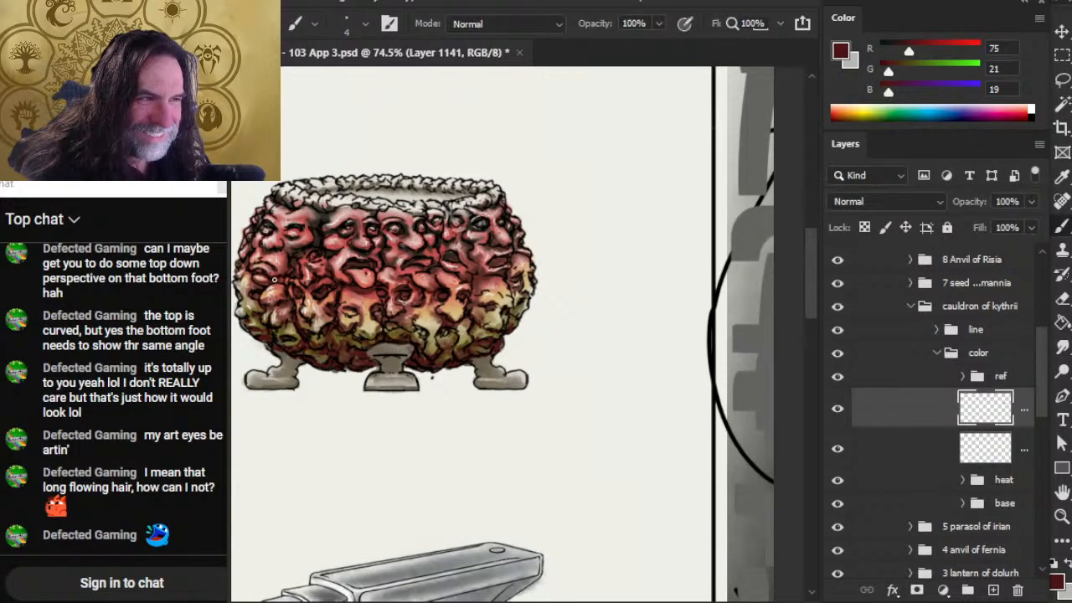
key("r")
key("b")
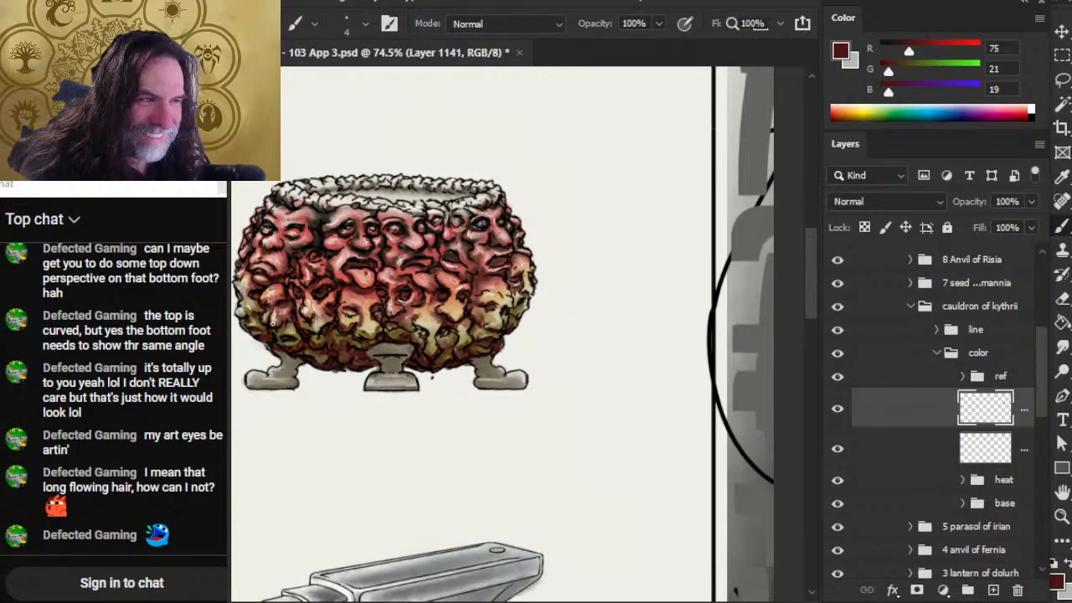
- Paint dark red shadows on the yellow-green faces along the lower left edge and smudge them smooth
key("r")
key("b")
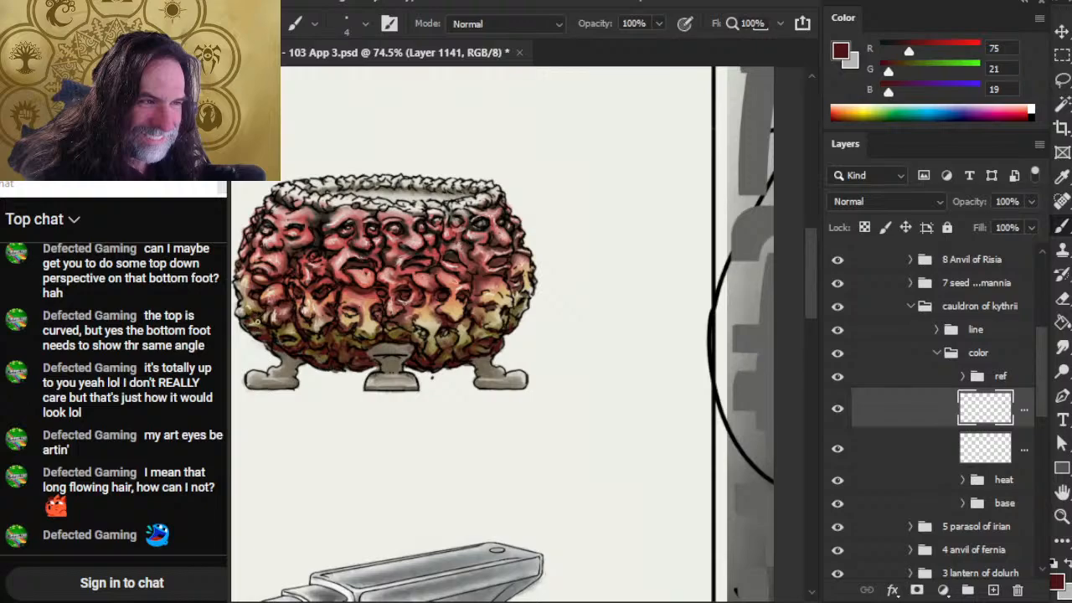
key("r")
key("b")
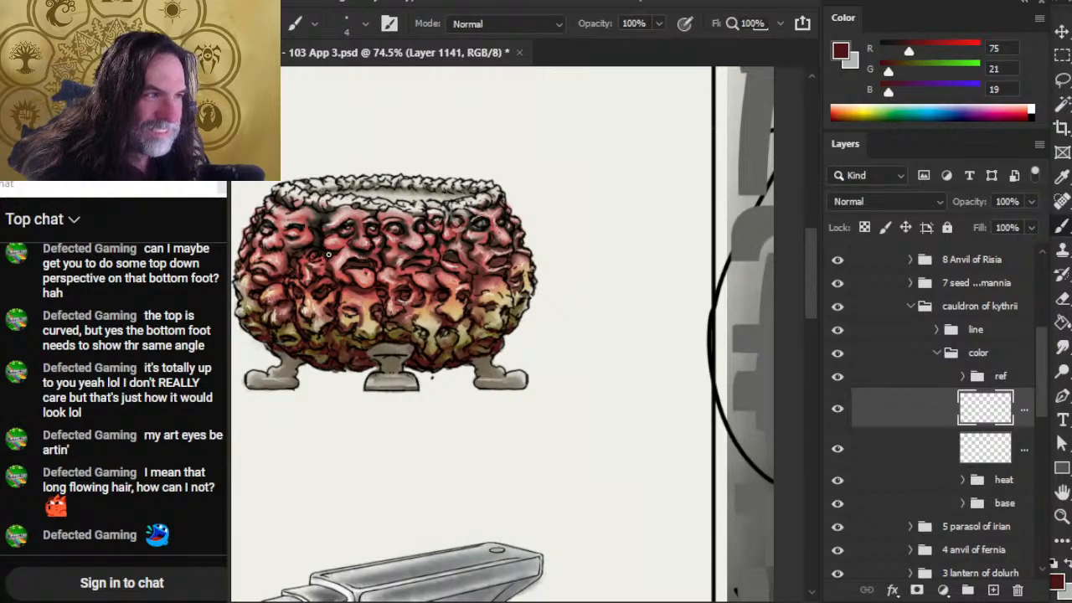
- Deepen the dark red shading around the small twisted face on the left and blend it
key("r")
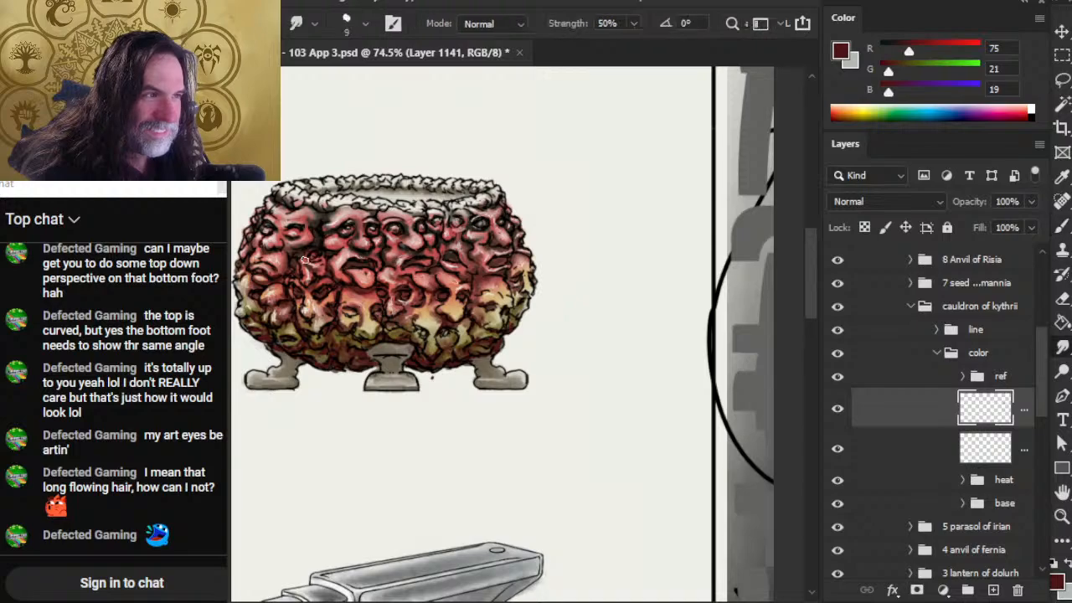
key("b")
key("r")
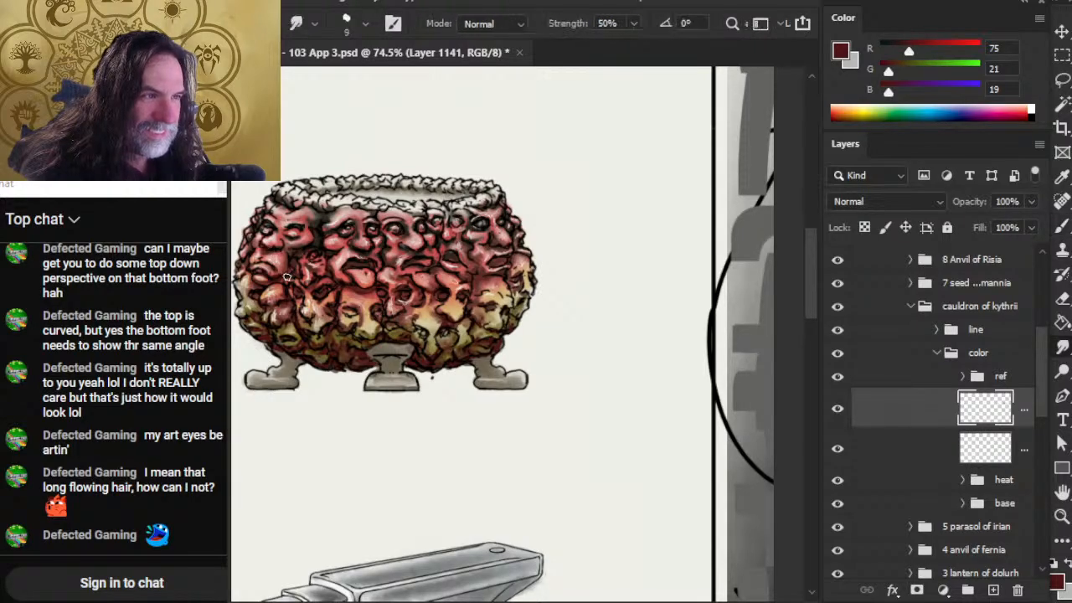
- Darken the areas above the middle leg and around the green face's brow with dark red strokes, smudging each one
key("b")
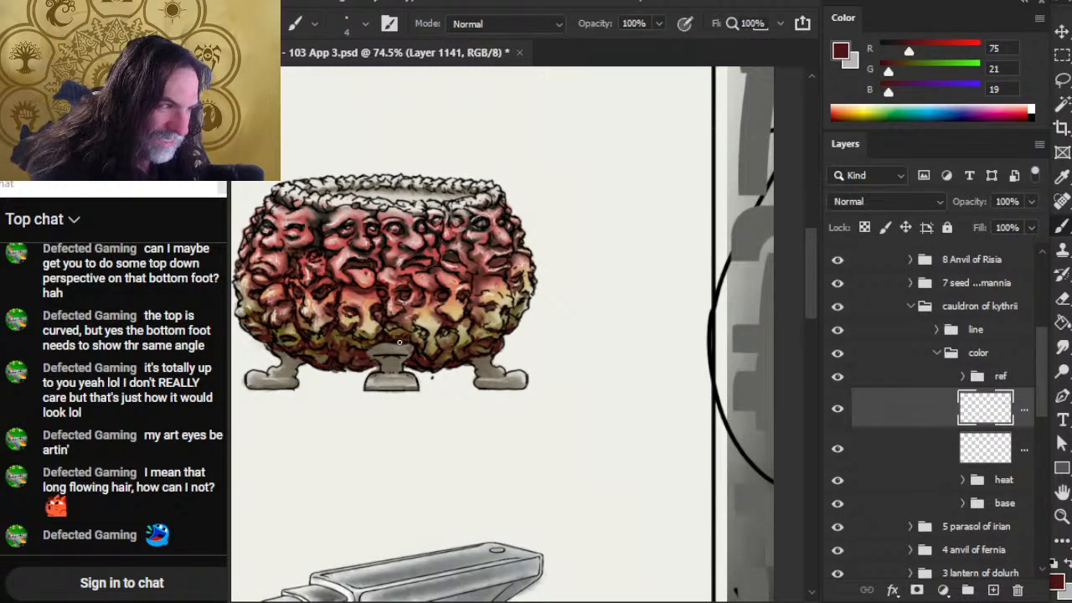
key("r")
key("b")
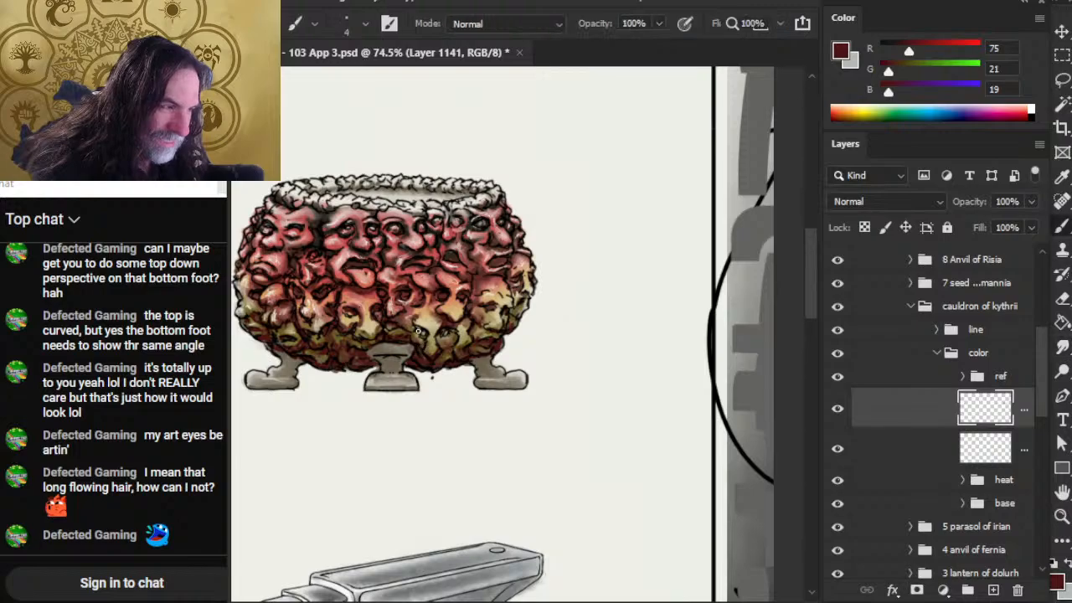
key("r")
key("b")
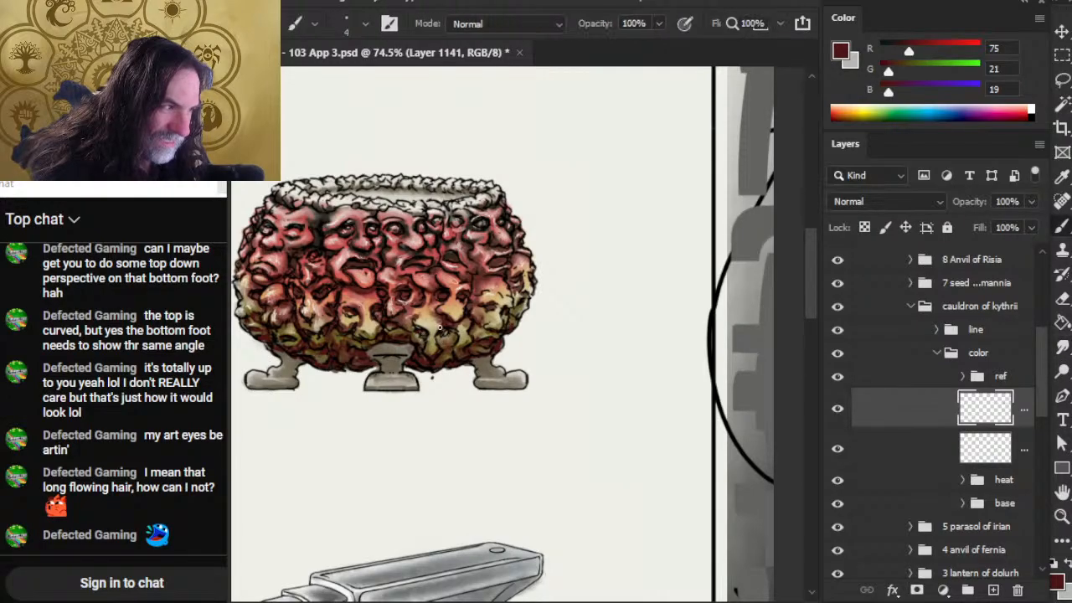
key("r")
key("b")
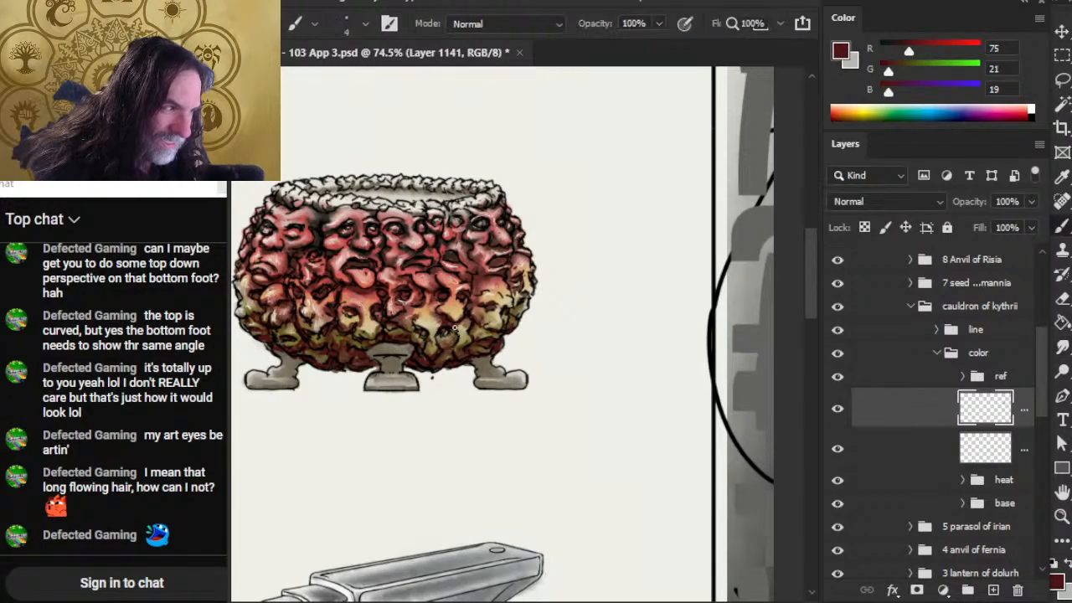
key("r")
key("b")
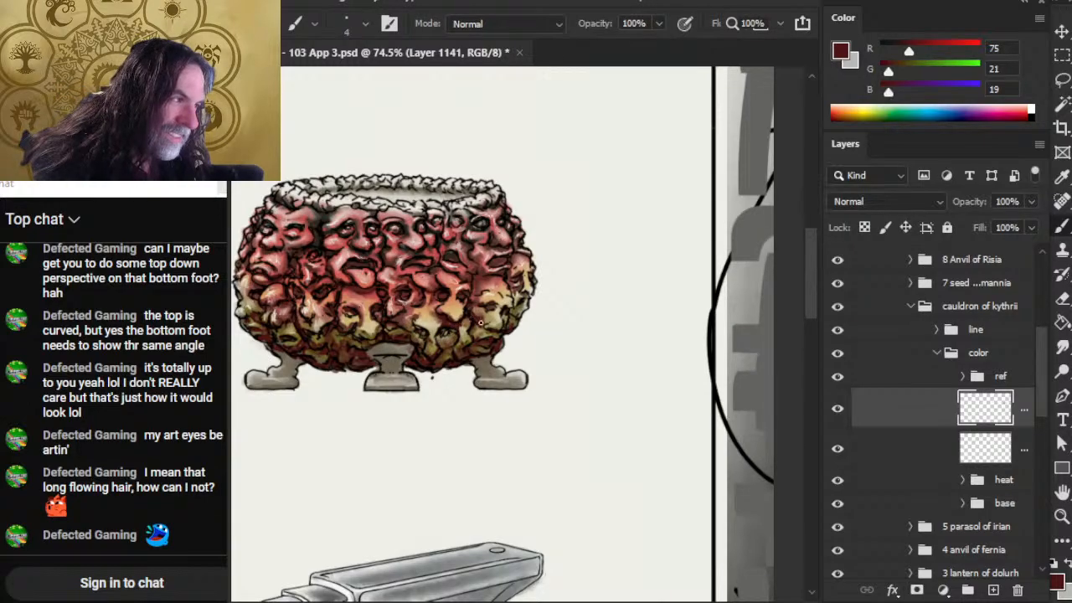
- Add dark red shadows around the nose, mouth and cheek of the yellow face above the right leg and smudge them
key("r")
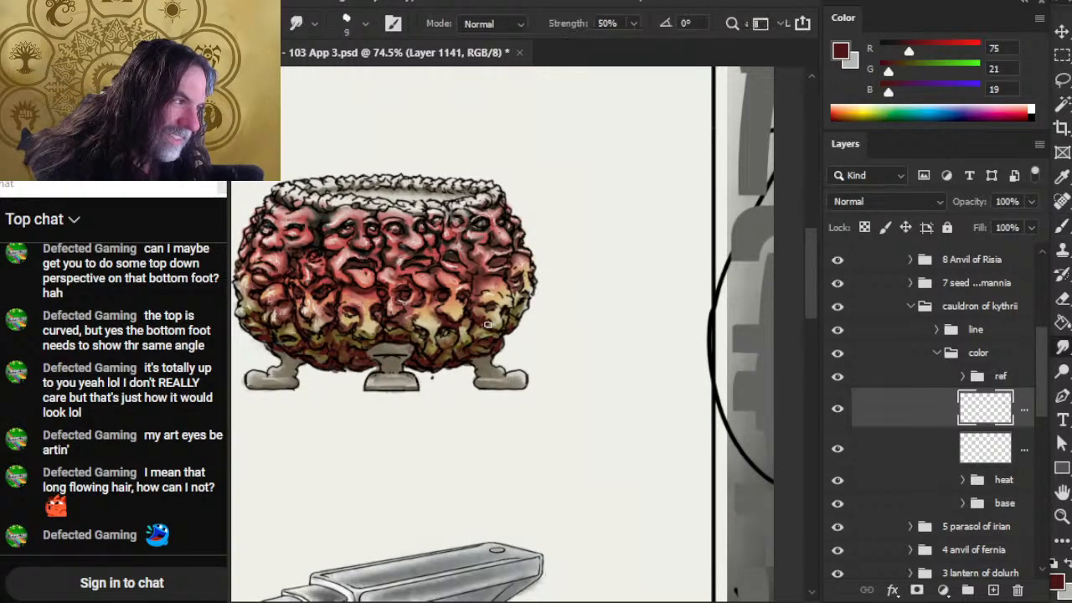
key("b")
key("r")
key("b")
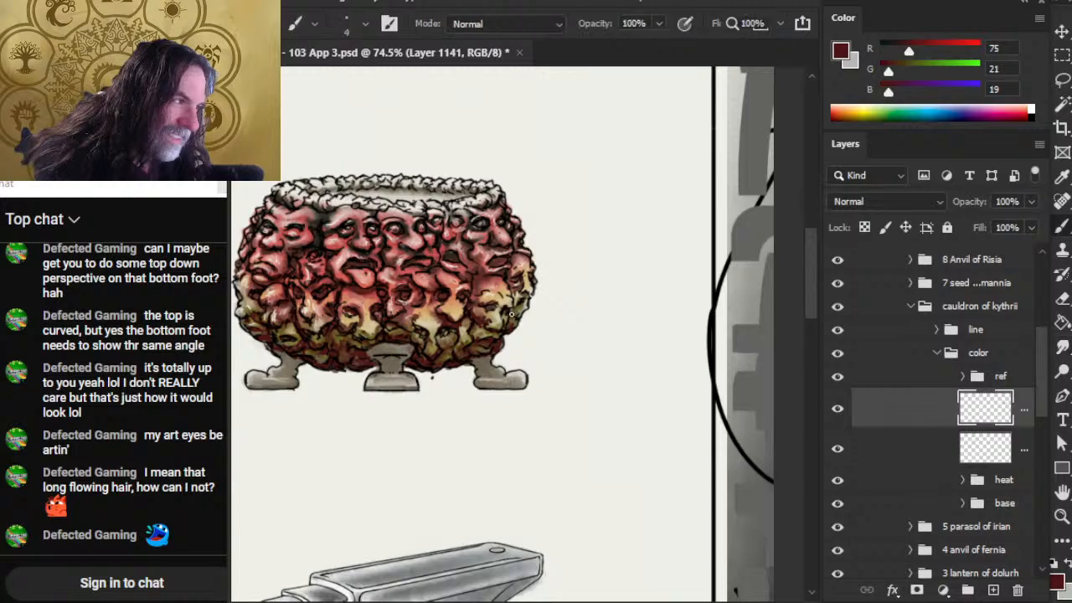
key("r")
- Check the cauldron's coloring with the line group briefly hidden, and hide the ref group to compare it with the page's other artifacts
key("z")
mouse_move(504, 373)
left_mouse_down()
mouse_move(395, 370)
mouse_move(383, 420)
left_mouse_up()
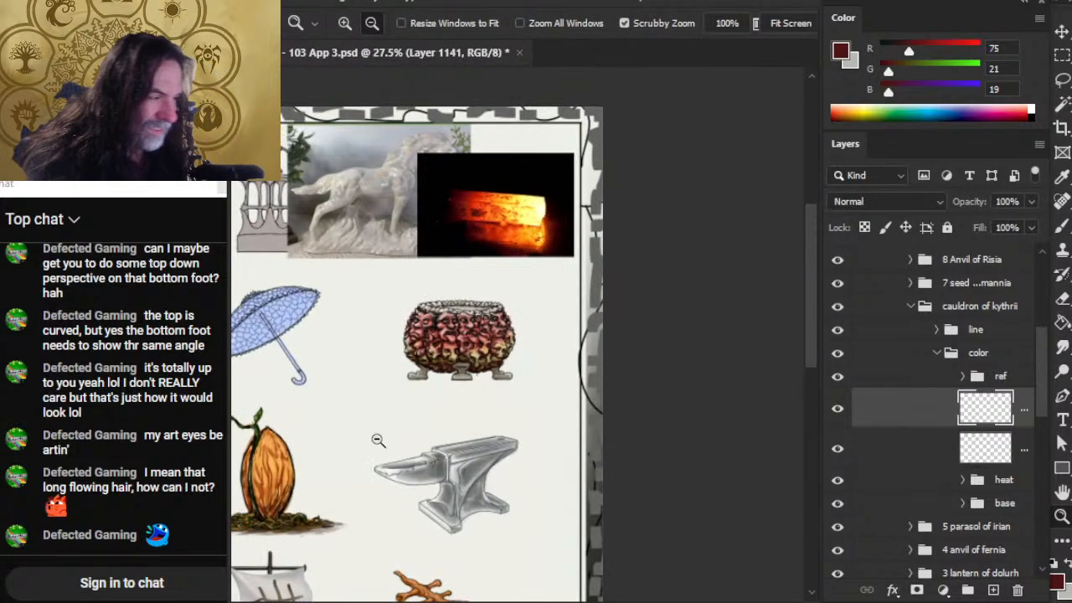
left_click(837, 330)
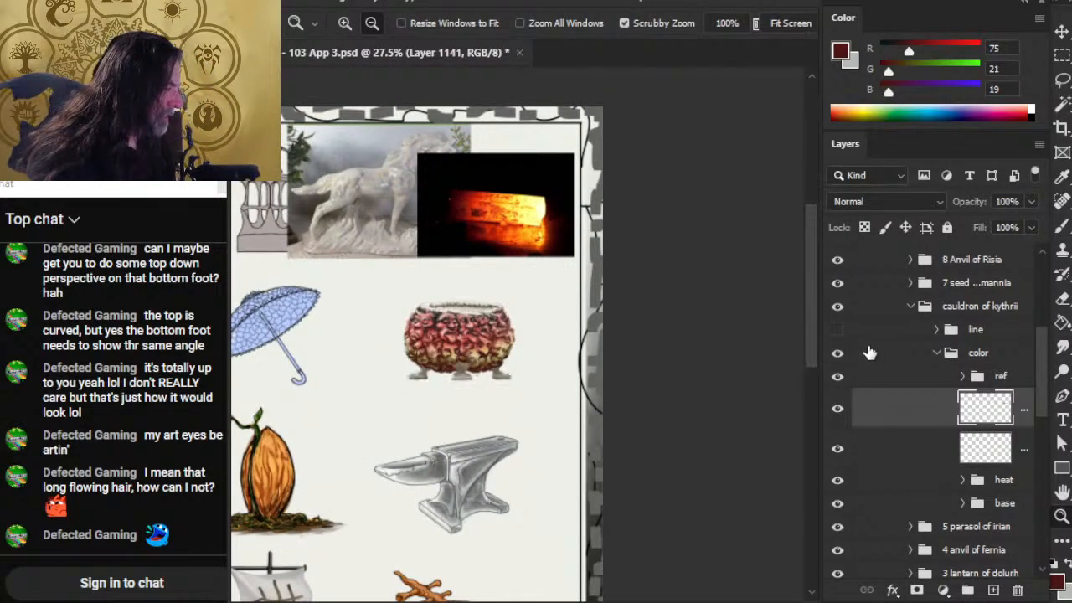
left_click(837, 330)
left_click(838, 375)
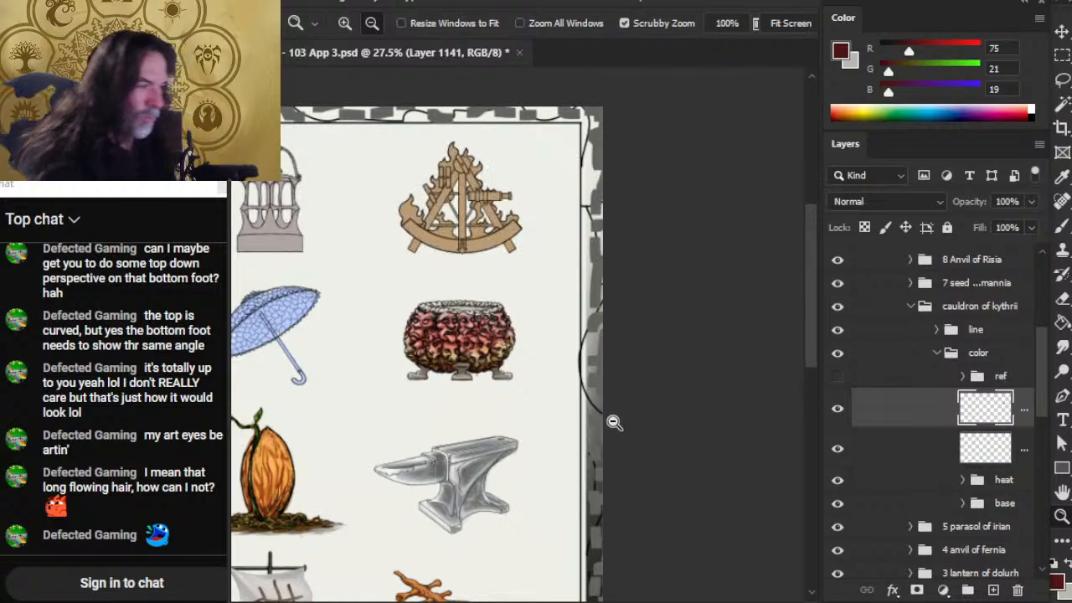
left_click_drag(612, 421, 559, 412)
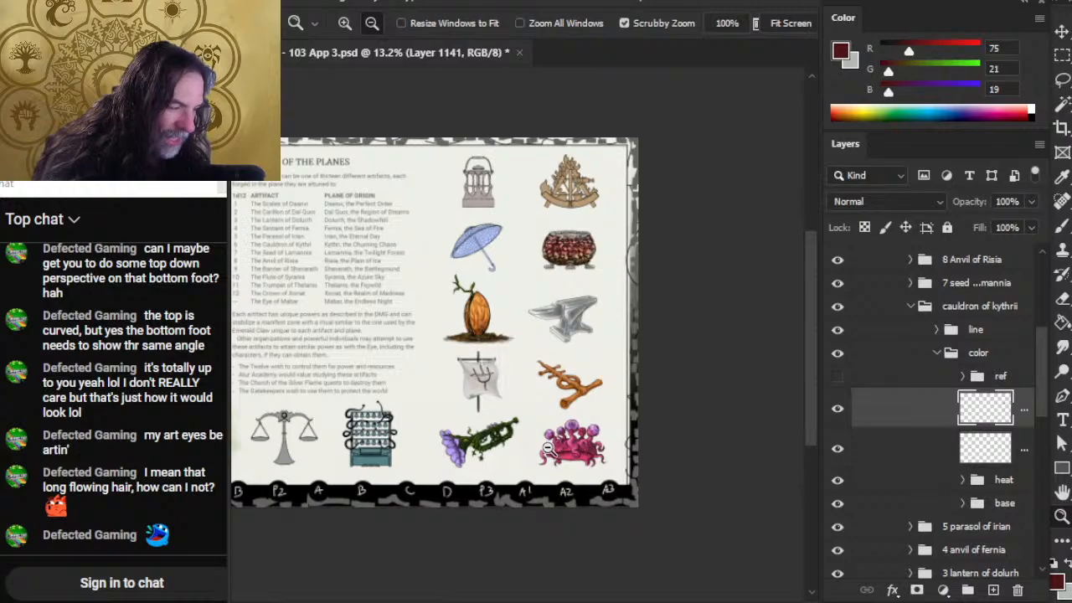
mouse_move(586, 256)
left_mouse_down()
mouse_move(679, 268)
mouse_move(531, 224)
mouse_move(589, 251)
left_mouse_up()
mouse_move(633, 317)
left_mouse_down()
mouse_move(567, 324)
mouse_move(621, 311)
mouse_move(601, 297)
mouse_move(612, 306)
left_mouse_up()
- Paint dark red shading into the recess between the upper right mouths and the yellow face's forehead, blending with the Smudge tool
key("r")
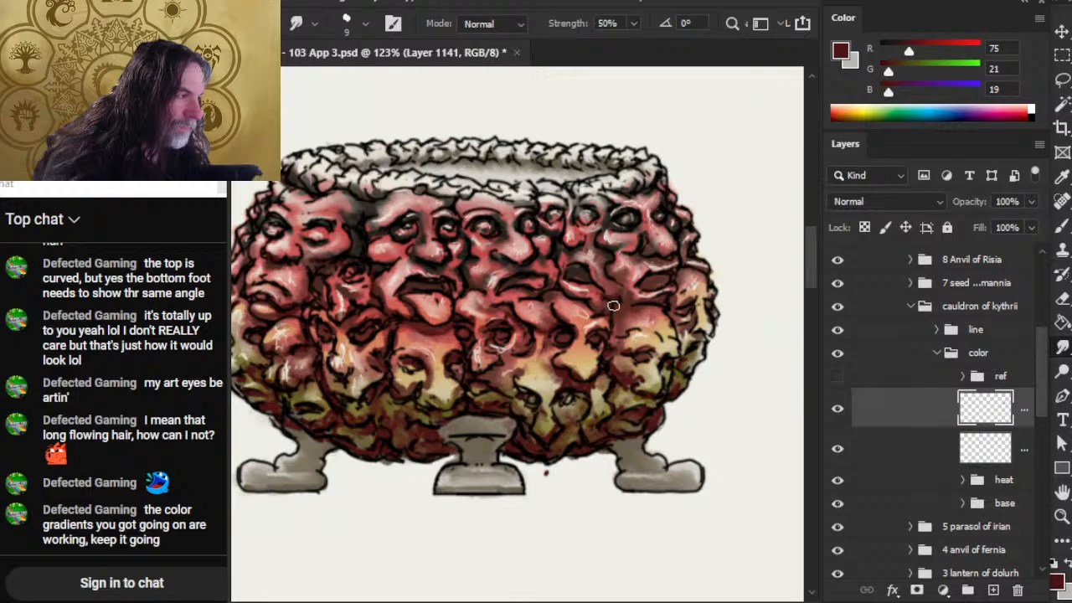
key("b")
key("r")
key("b")
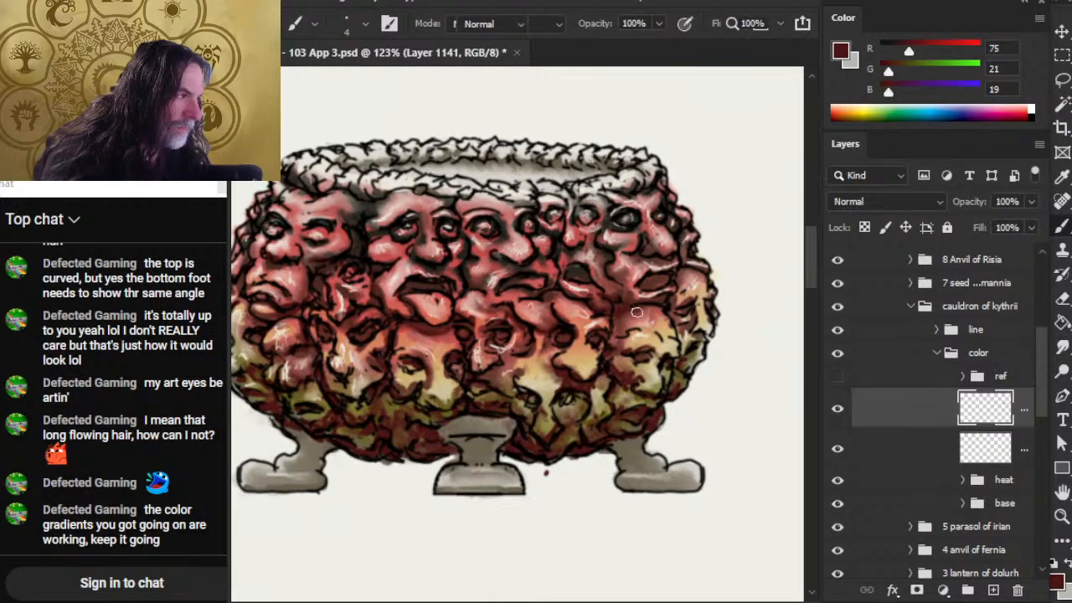
key("r")
key("b")
key("r")
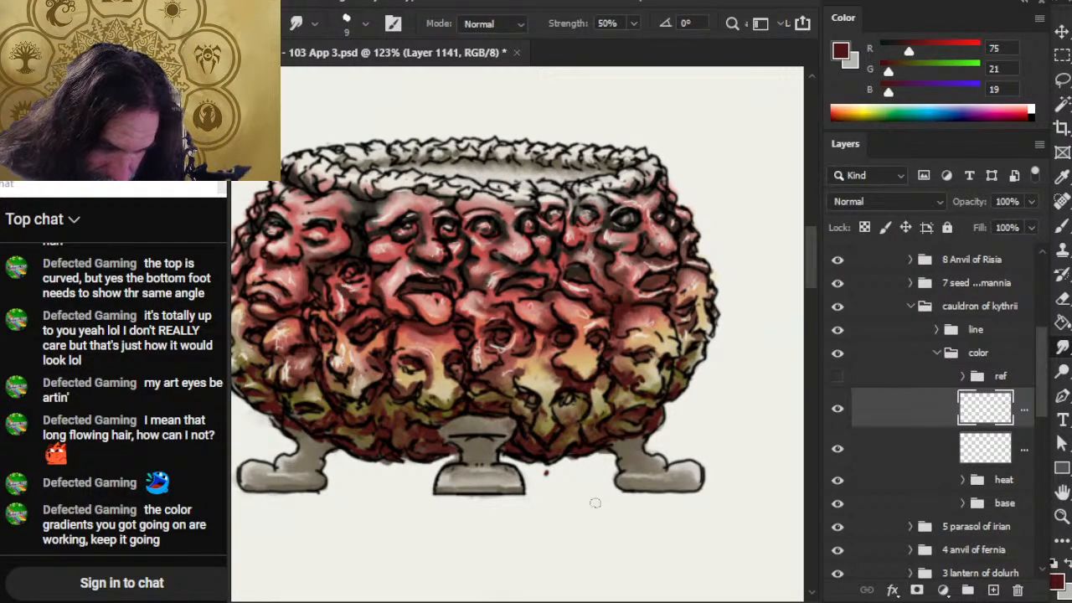
- Shade the cheek and underside of the nose on the upper tongue-out face in dark red and smudge the strokes
key("b")
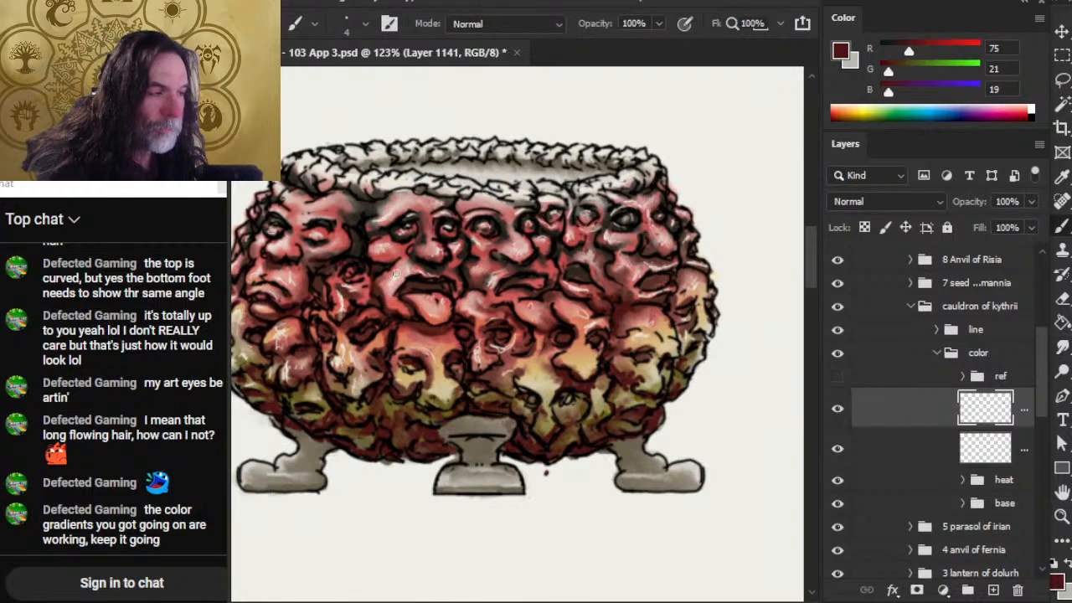
key("r")
key("b")
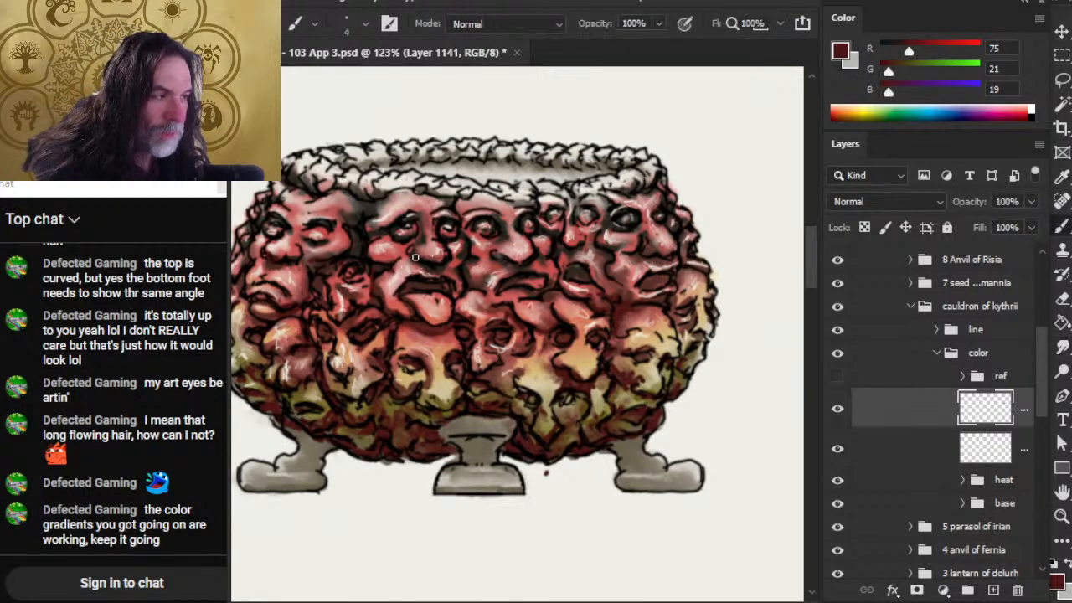
key("r")
key("b")
key("r")
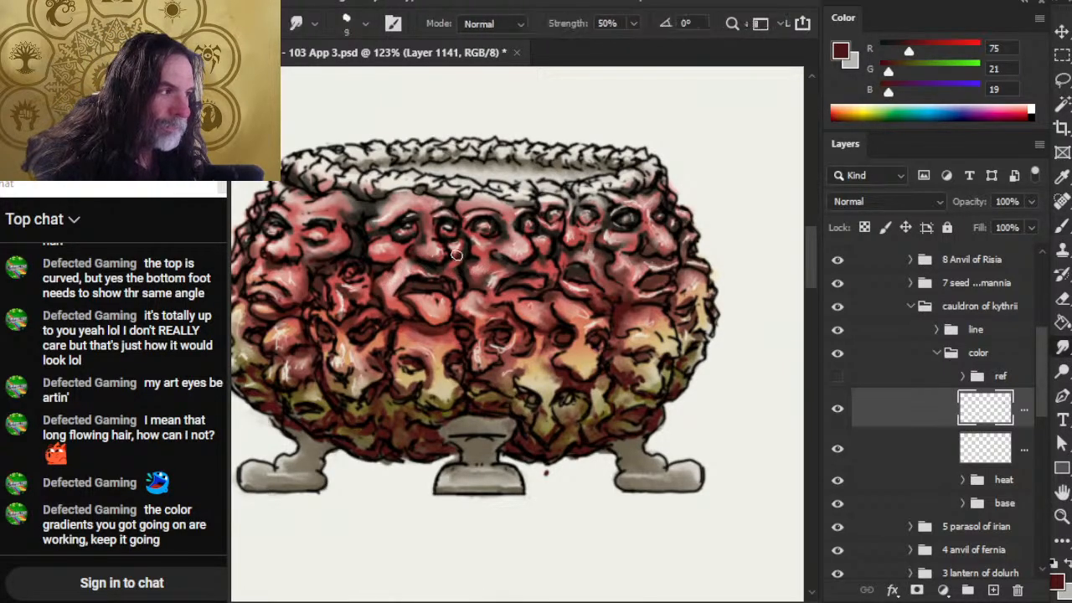
- Add dark red shading along both sides of the upper tongue-out face and blend it with the Smudge tool
key("b")
key("r")
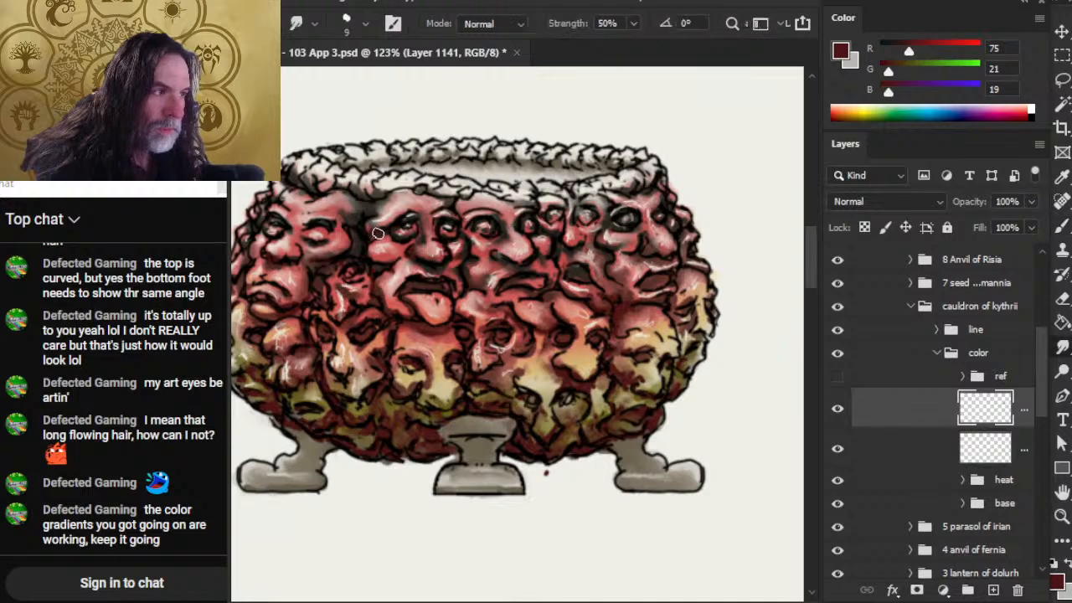
key("b")
key("r")
- Paint dark red shading on the forehead and temple of the upper-left frowning face and smudge it
left_click_drag(327, 252, 377, 287)
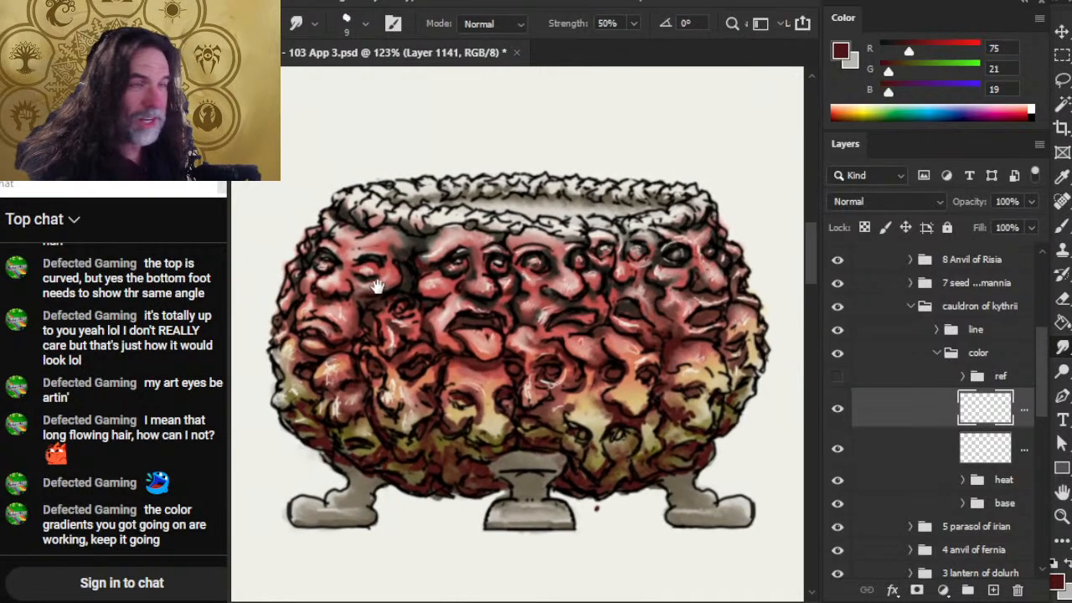
key("b")
key("r")
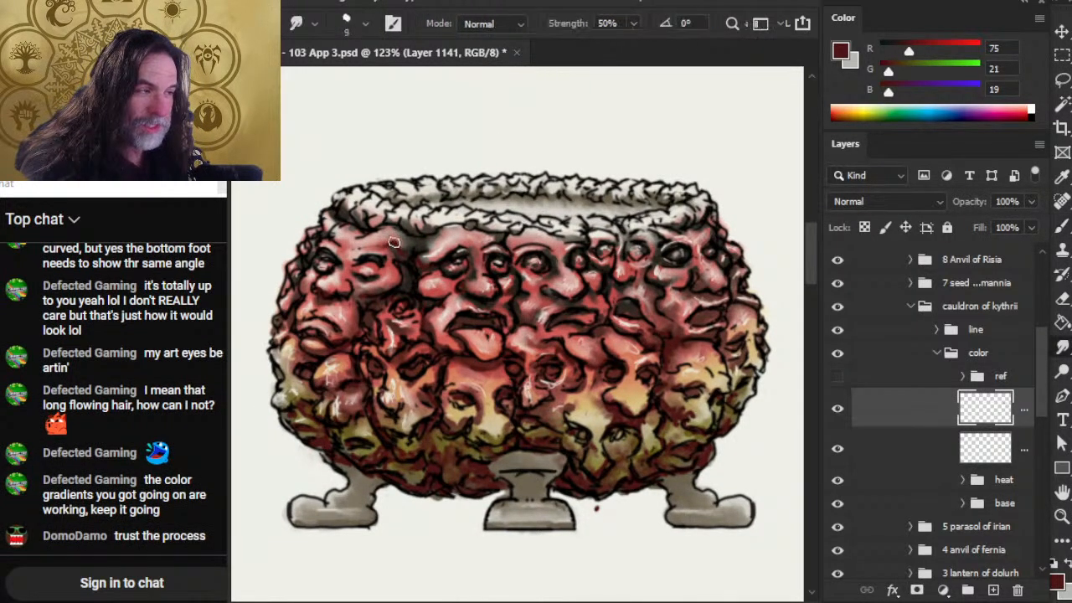
key("b")
key("r")
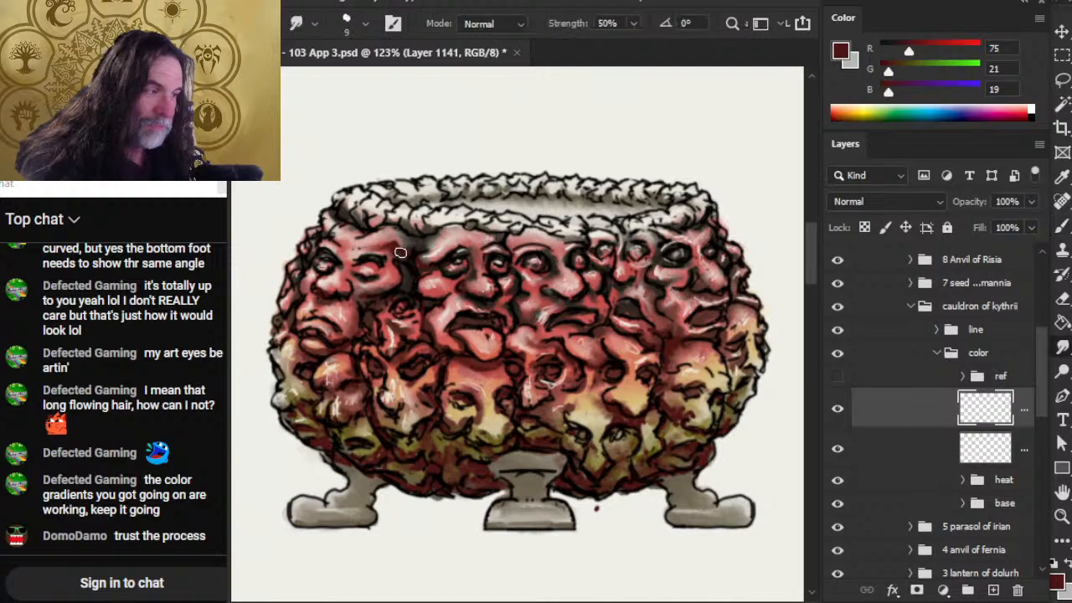
- Shade the cheek and mouth area of the upper-left frowning face and beside the small face next to it in dark red, smudging the strokes
key("b")
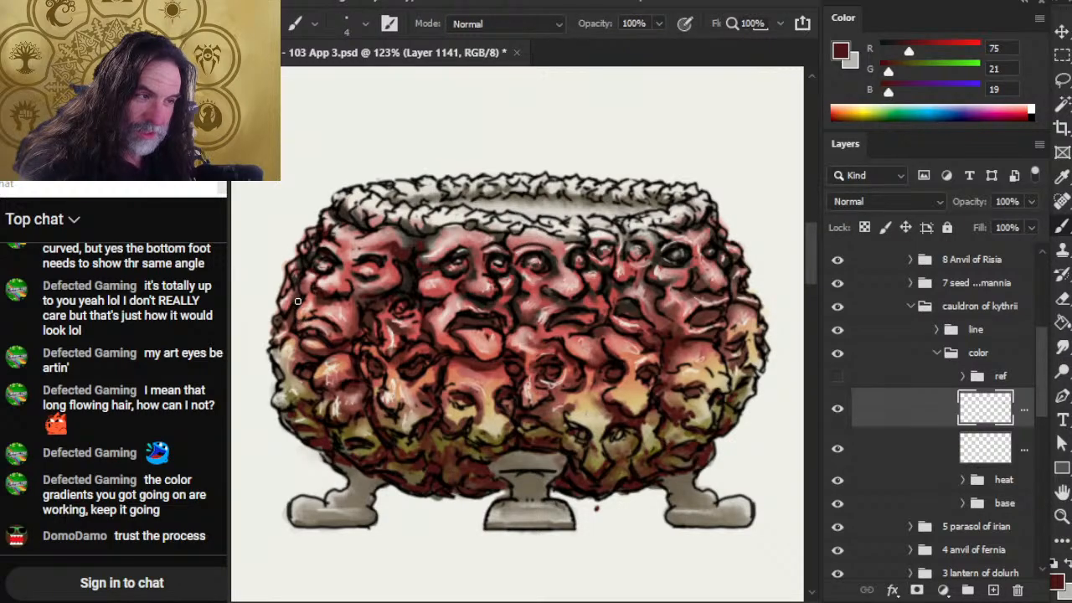
key("r")
key("b")
left_click_drag(295, 320, 314, 321)
key("r")
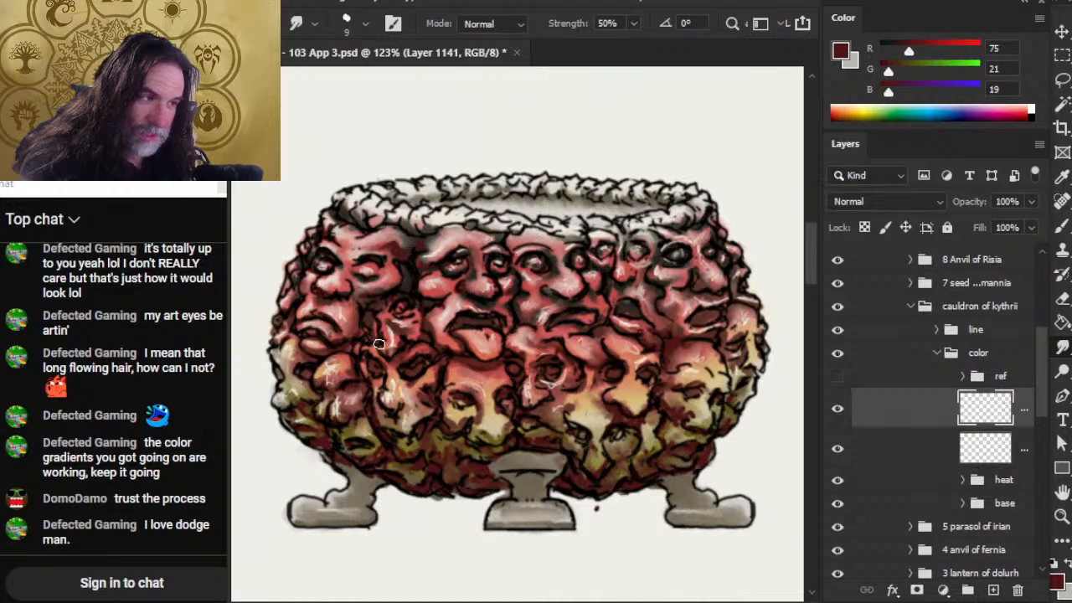
key("b")
key("r")
- Add dark red shading around the mouth and jaw of the upper middle long-nosed face and smudge it
key("b")
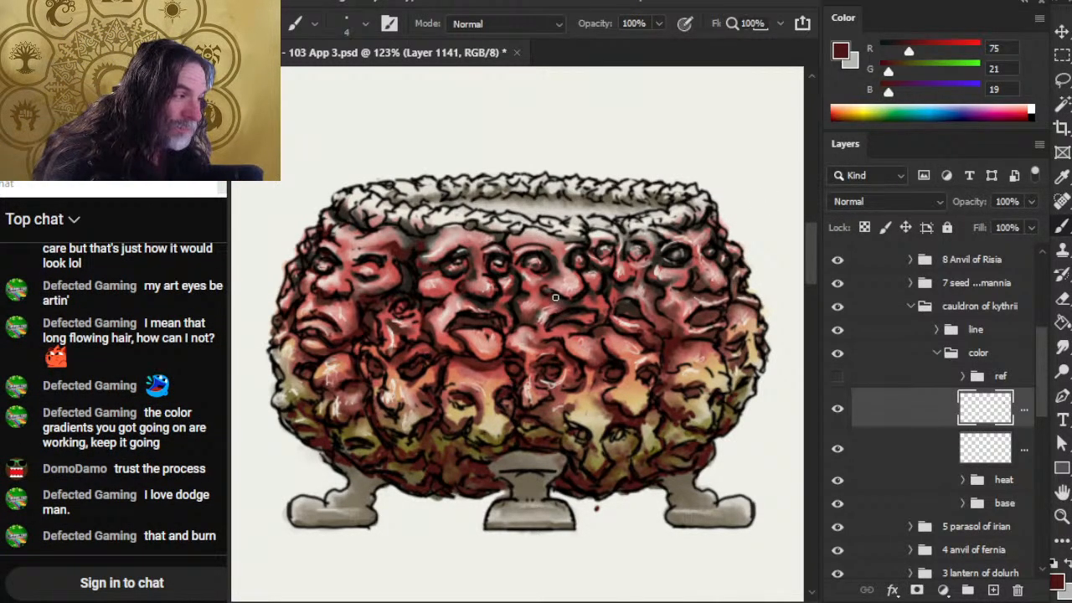
key("r")
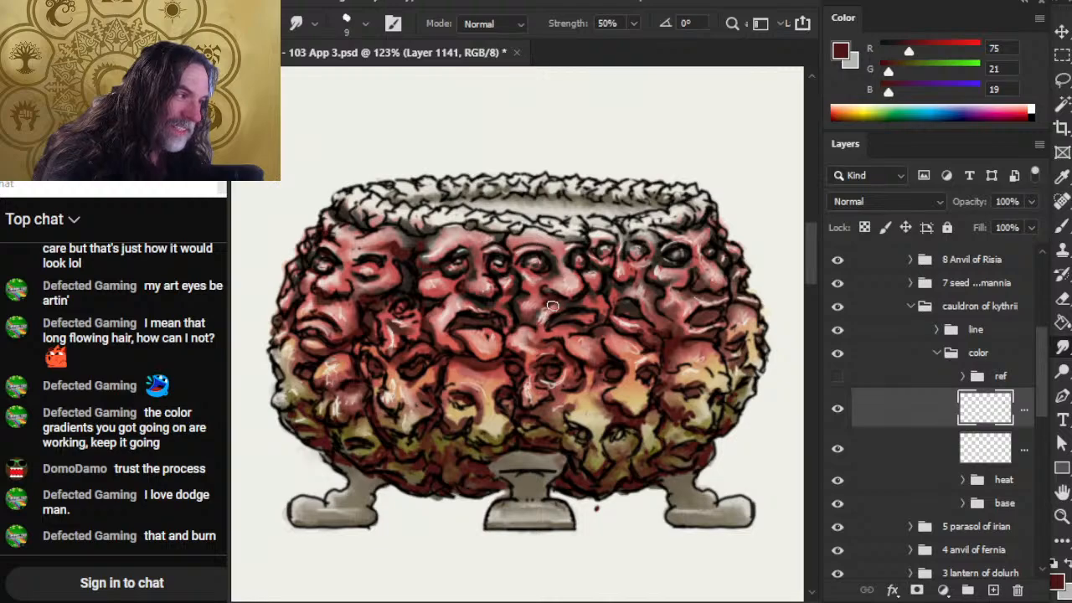
key("b")
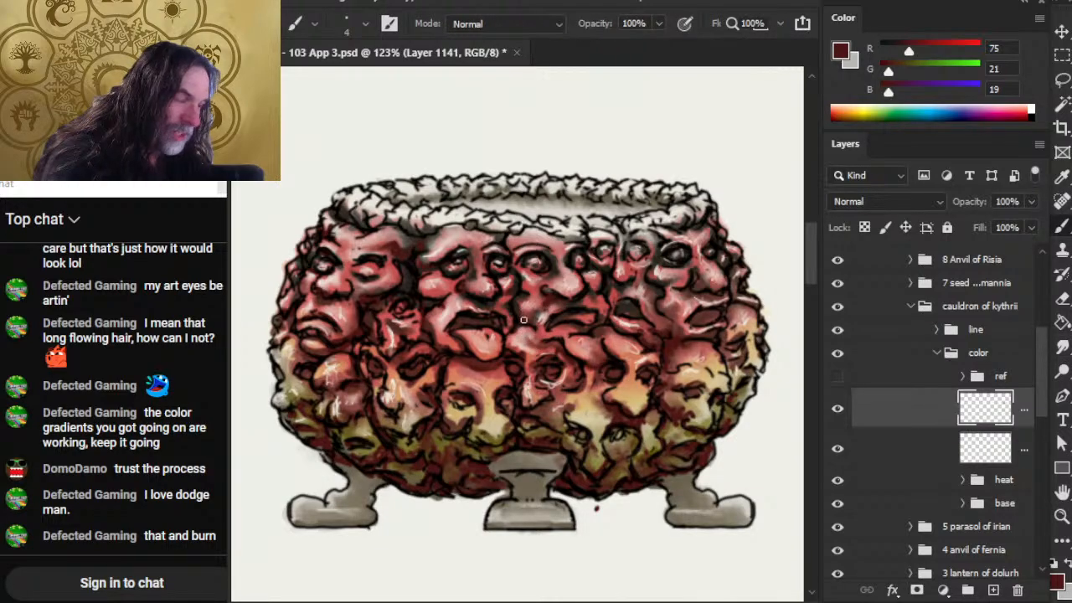
key("r")
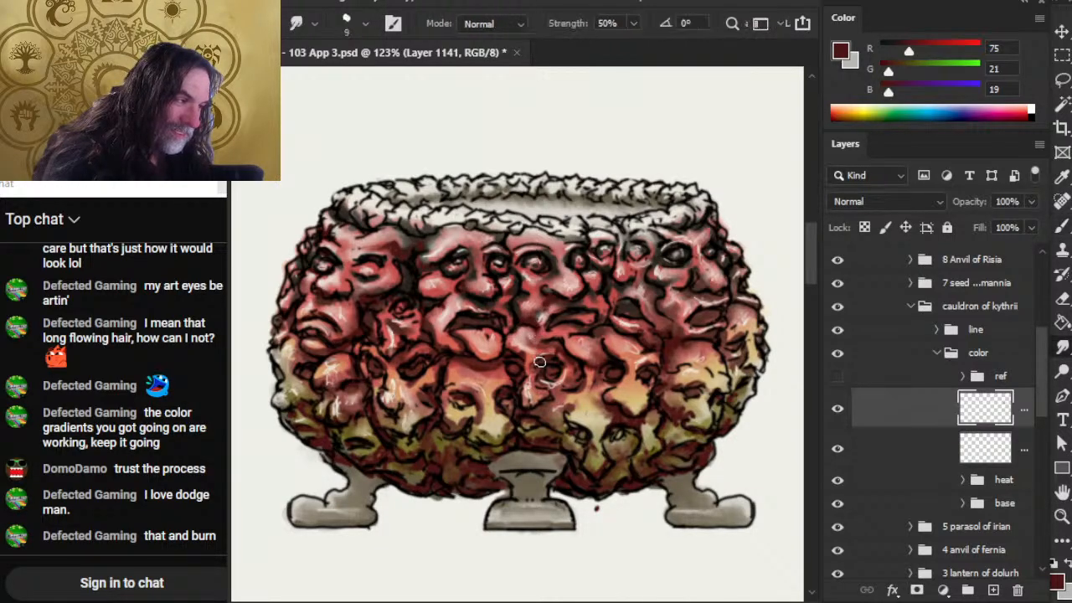
- Shade around the eye of the face below the upper middle one in dark red and blend the strokes
key("b")
key("r")
key("b")
key("r")
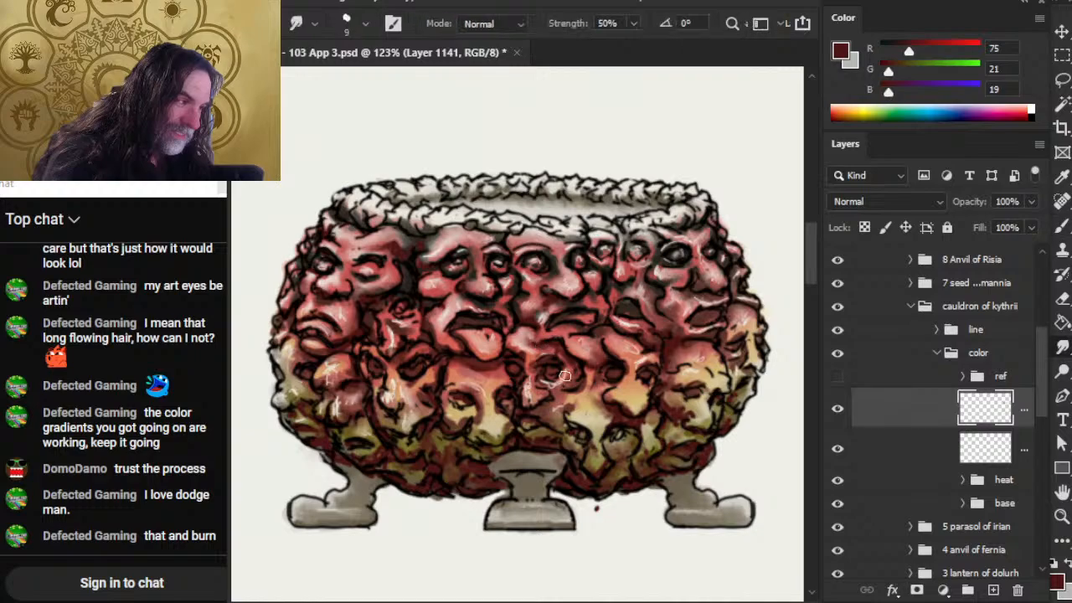
- Paint small dark red shadows around the middle upper face's mouth and the brow just below it, blending them with the Smudge tool
key("b")
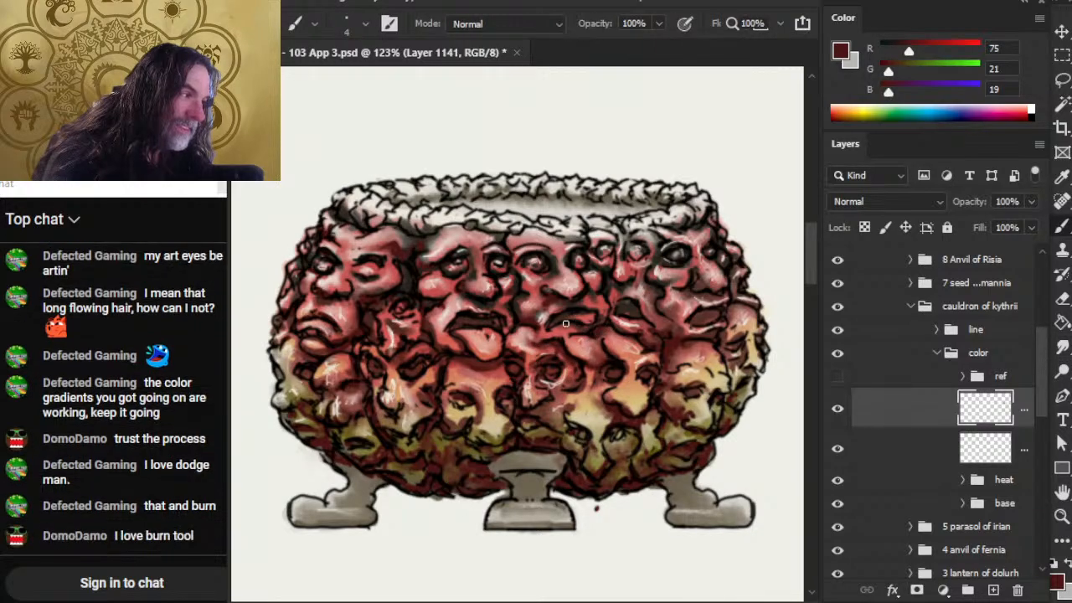
key("r")
key("b")
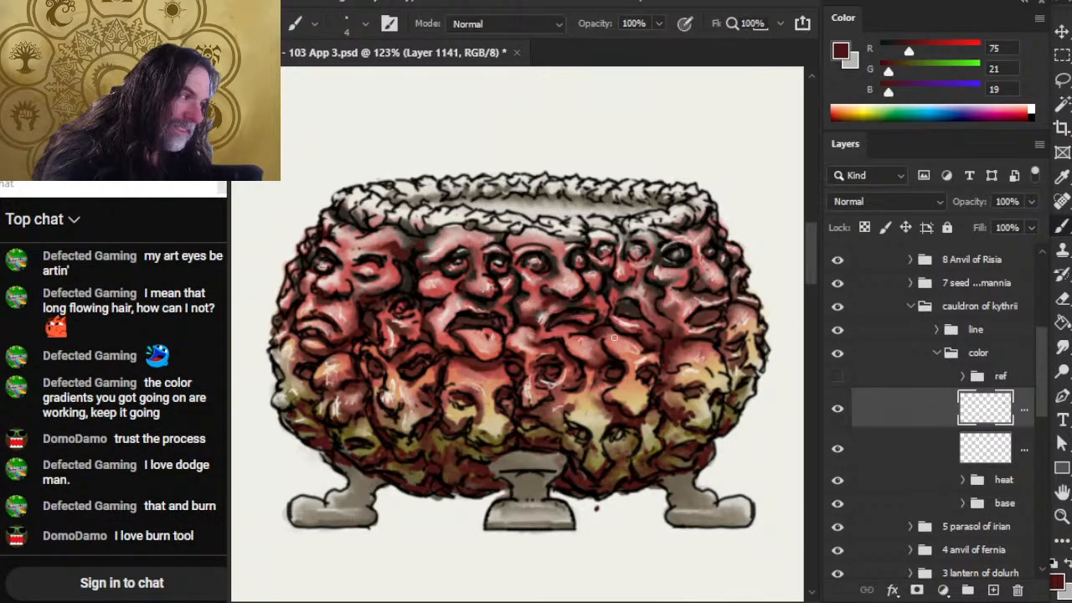
key("r")
key("b")
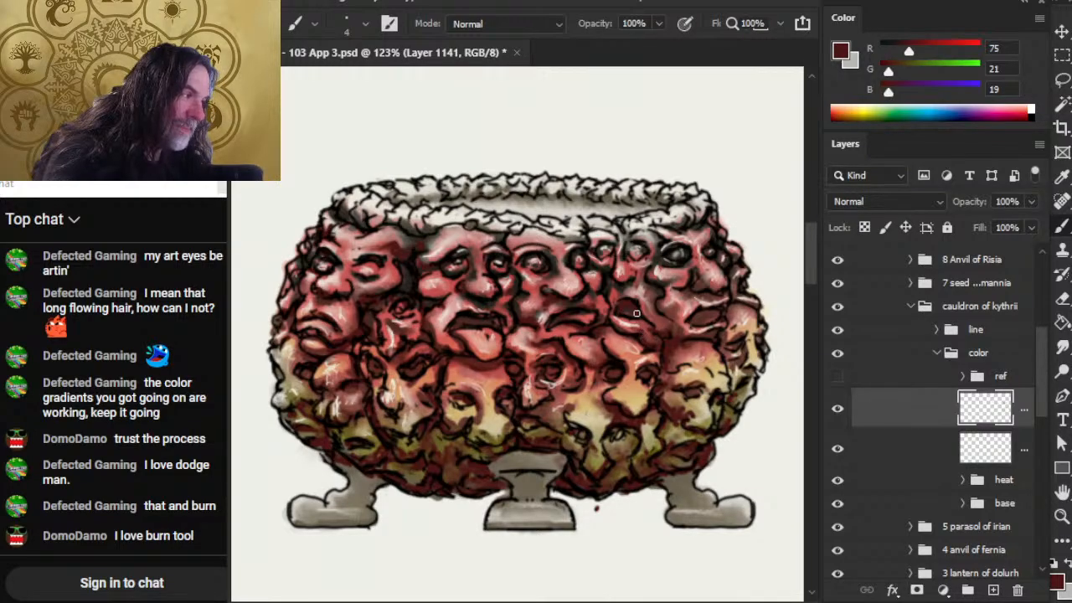
- Shade the open mouths and cheeks of the upper faces on the cauldron's right half in dark red and smudge the strokes smooth
key("r")
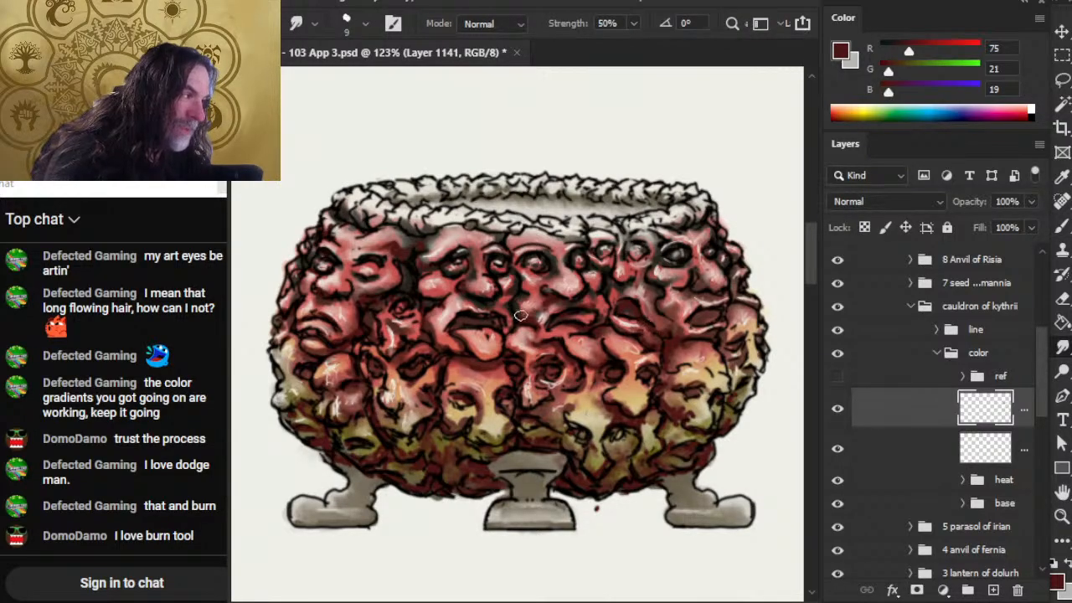
key("b")
key("r")
key("b")
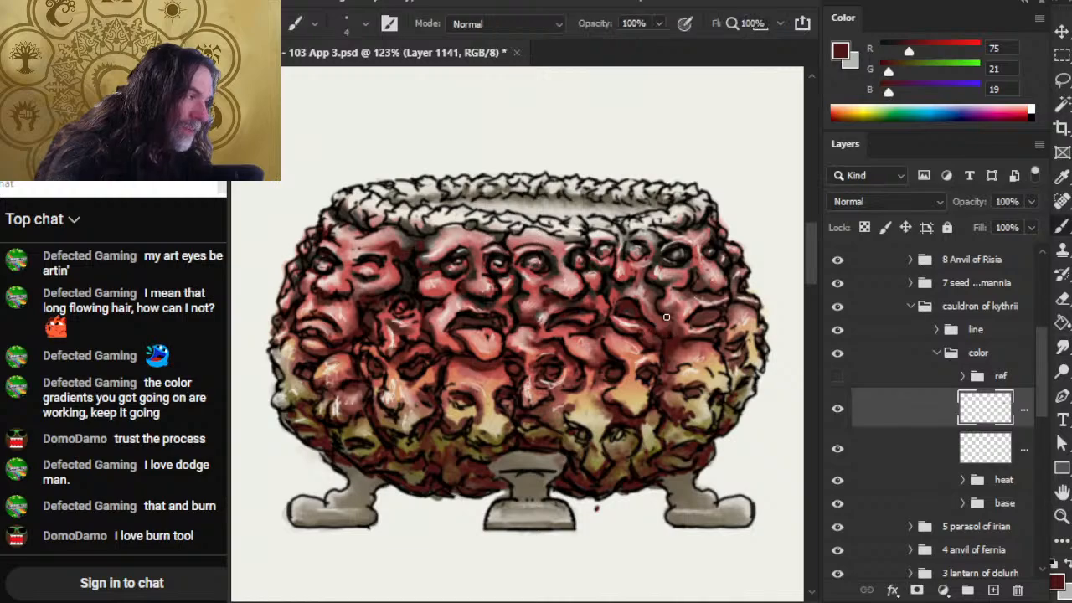
key("r")
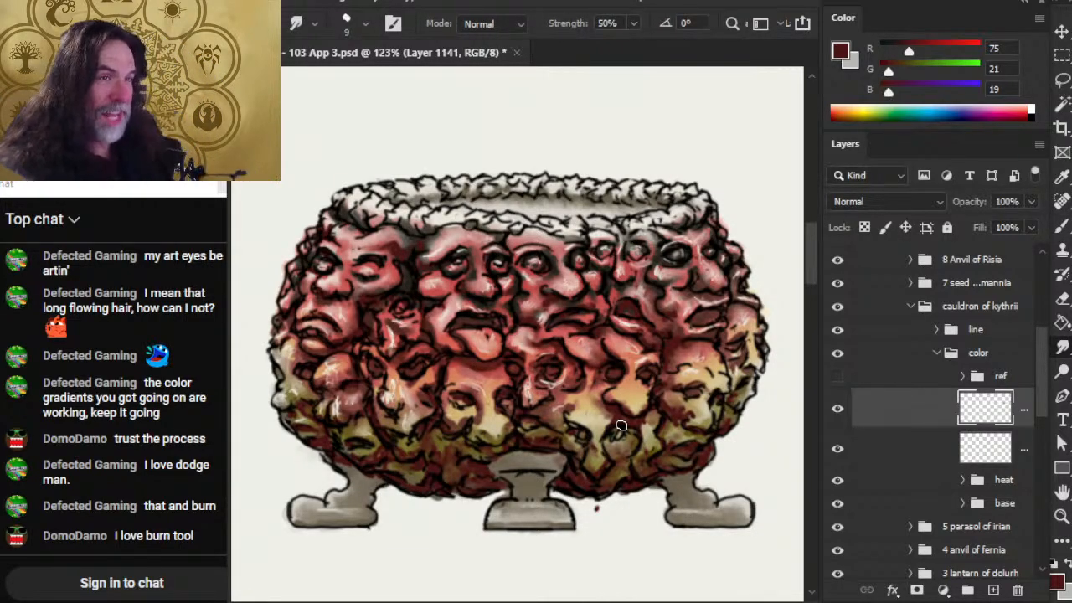
left_click_drag(532, 517, 428, 535)
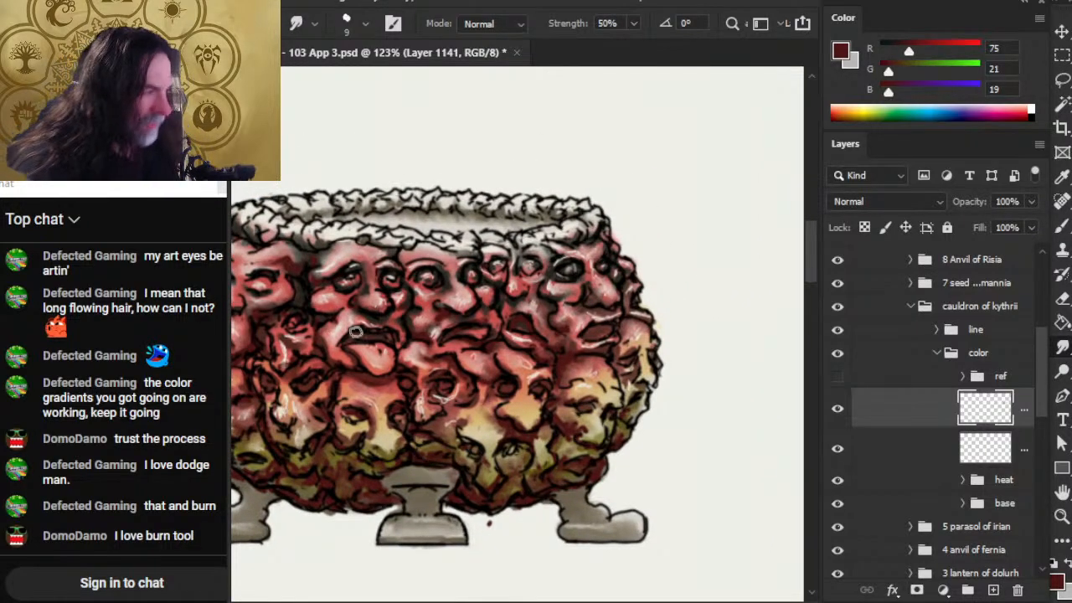
key("b")
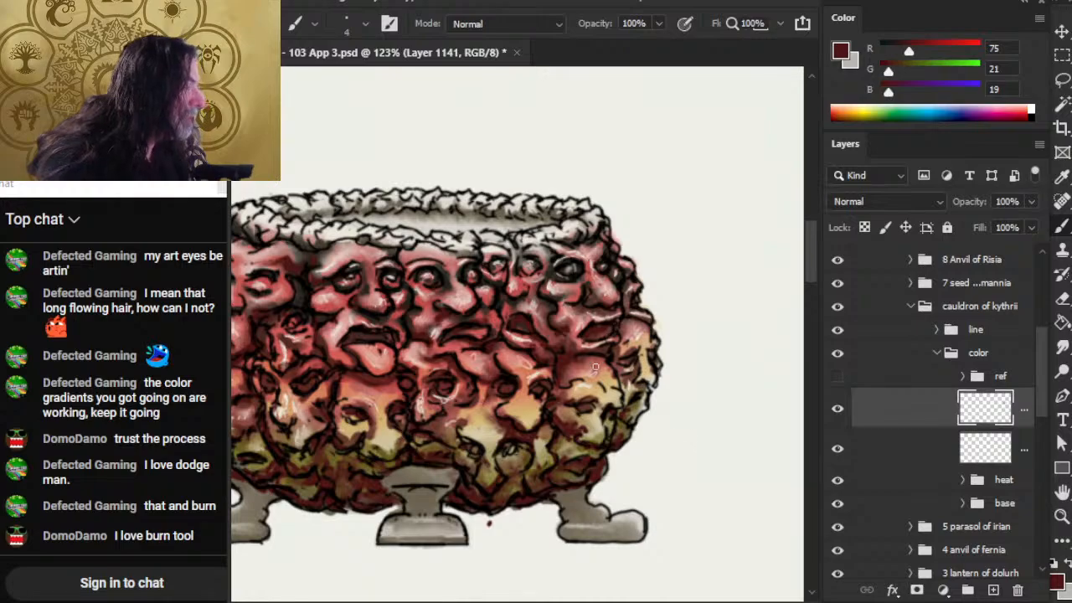
- Inspect the heat group, compare the cauldron with the upper paint layer hidden and shown, and reselect that paint layer
left_click(961, 481)
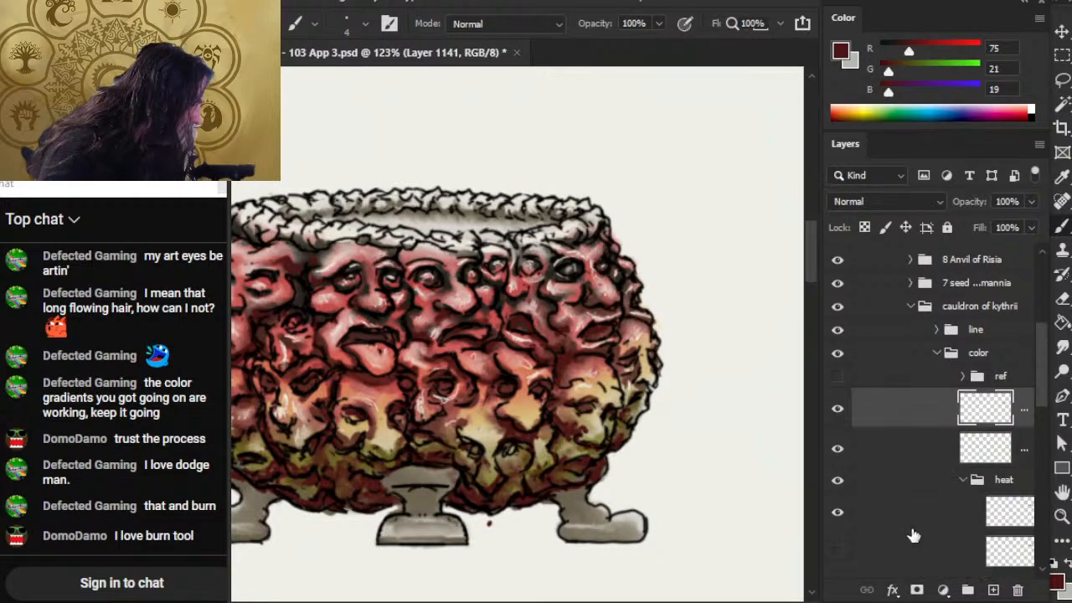
left_click(914, 529)
left_click(959, 482)
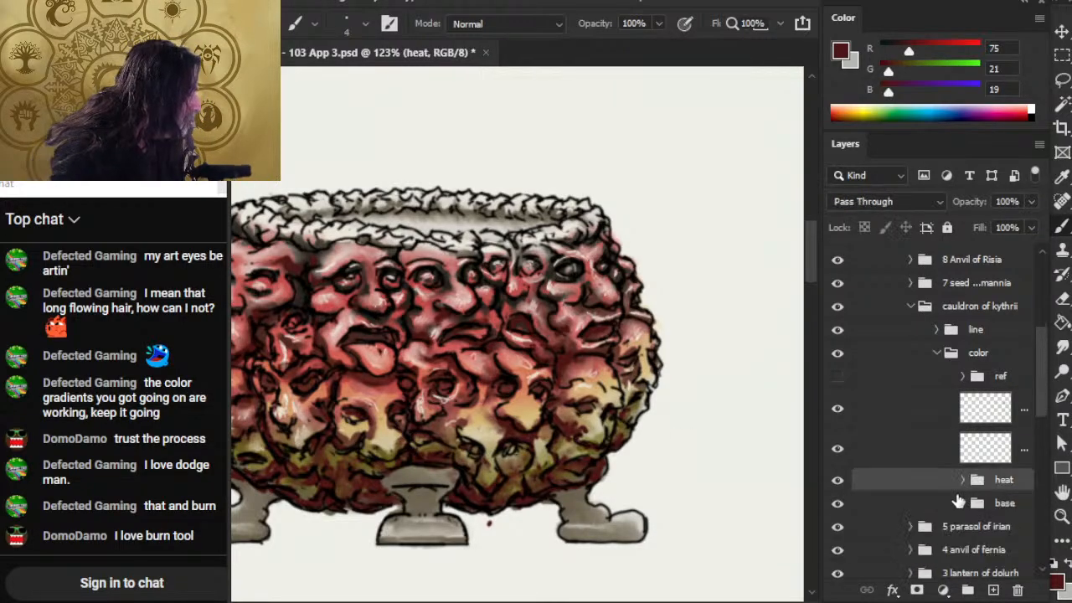
left_click(838, 409)
left_click(837, 409)
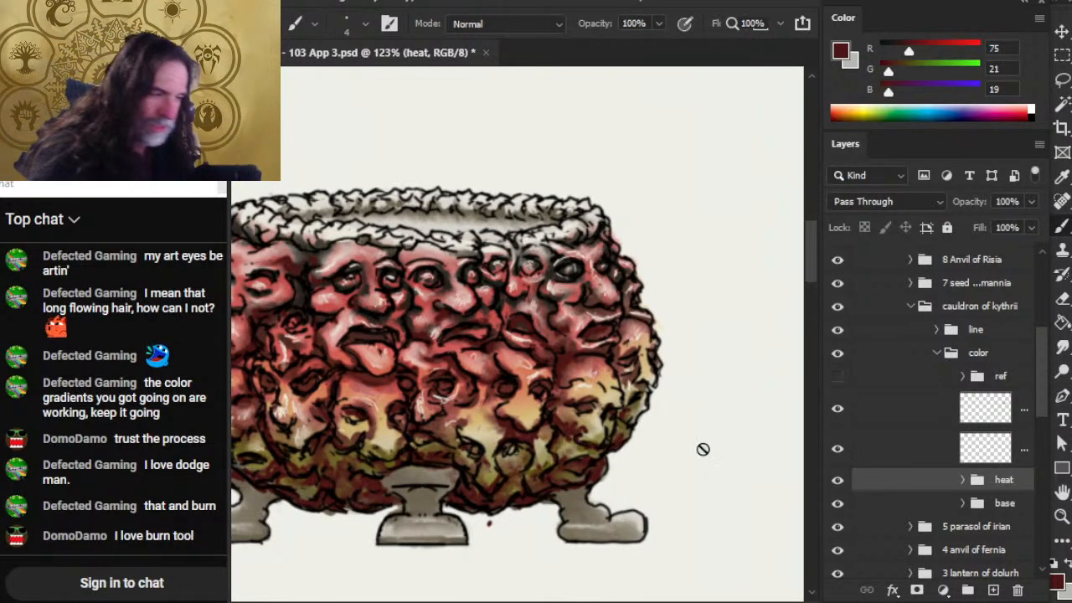
left_click(514, 421)
key("Return")
left_click(891, 419)
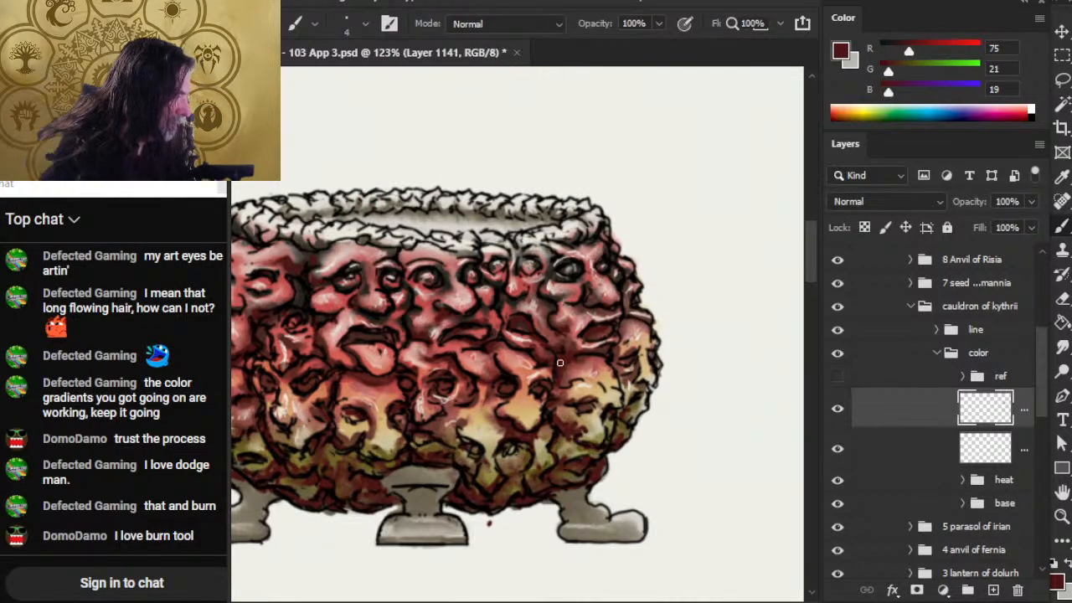
- Brush dark red shadows between the lower yellow faces above the front leg and toward the right, smudging them into the surrounding colour
key("r")
mouse_move(512, 421)
left_mouse_down()
mouse_move(500, 447)
mouse_move(487, 425)
mouse_move(469, 458)
mouse_move(454, 425)
mouse_move(454, 454)
mouse_move(422, 454)
mouse_move(451, 470)
left_mouse_up()
key("b")
key("r")
key("b")
key("r")
key("b")
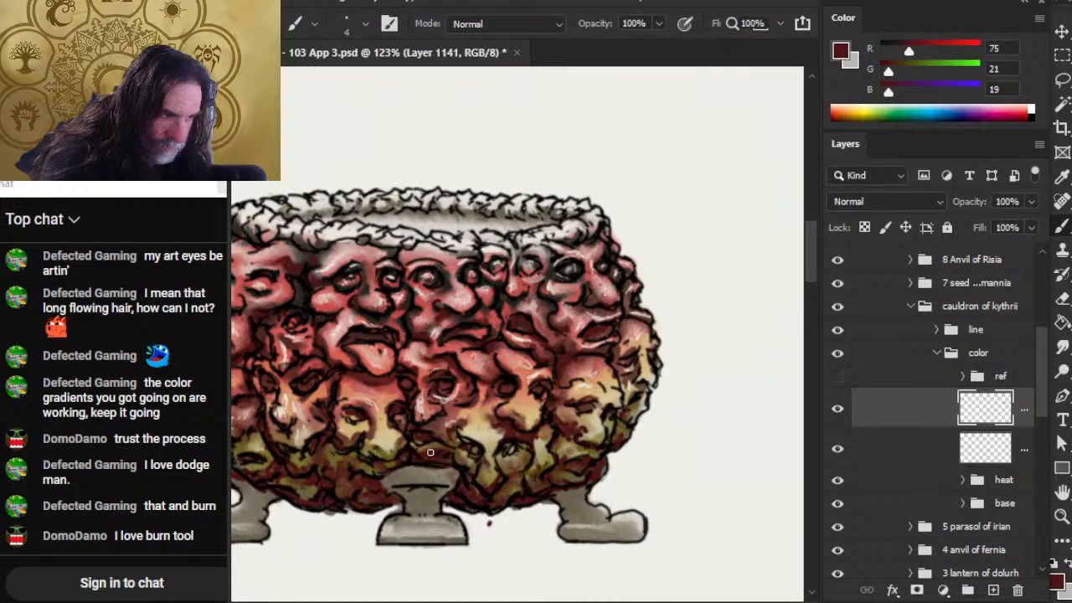
key("r")
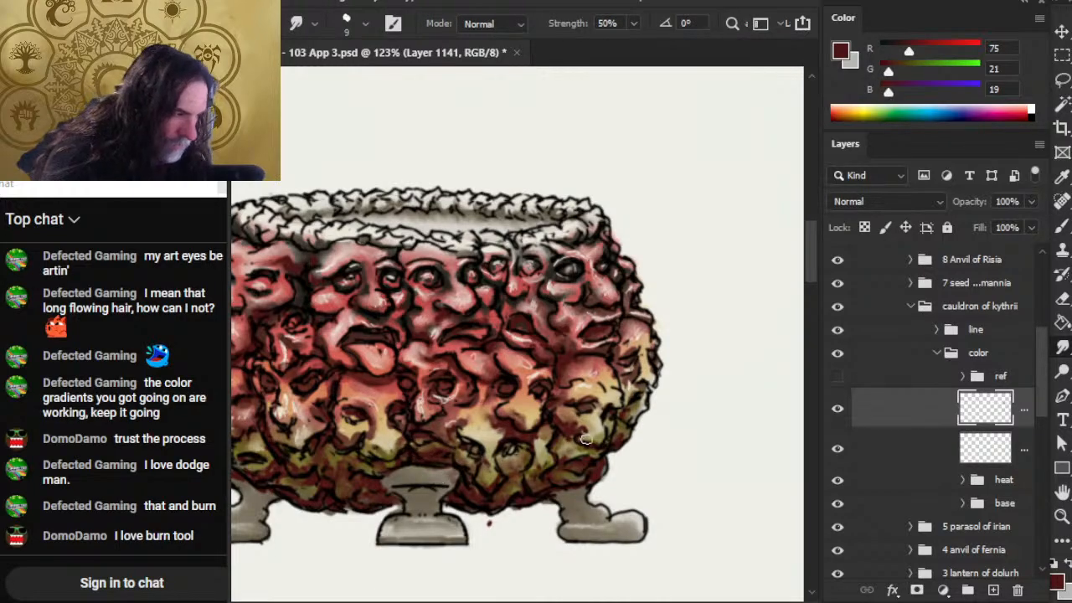
- Darken the mouth of the third upper face, the eye area beneath it and the neighbouring chin with brushed and smudged dark red
key("b")
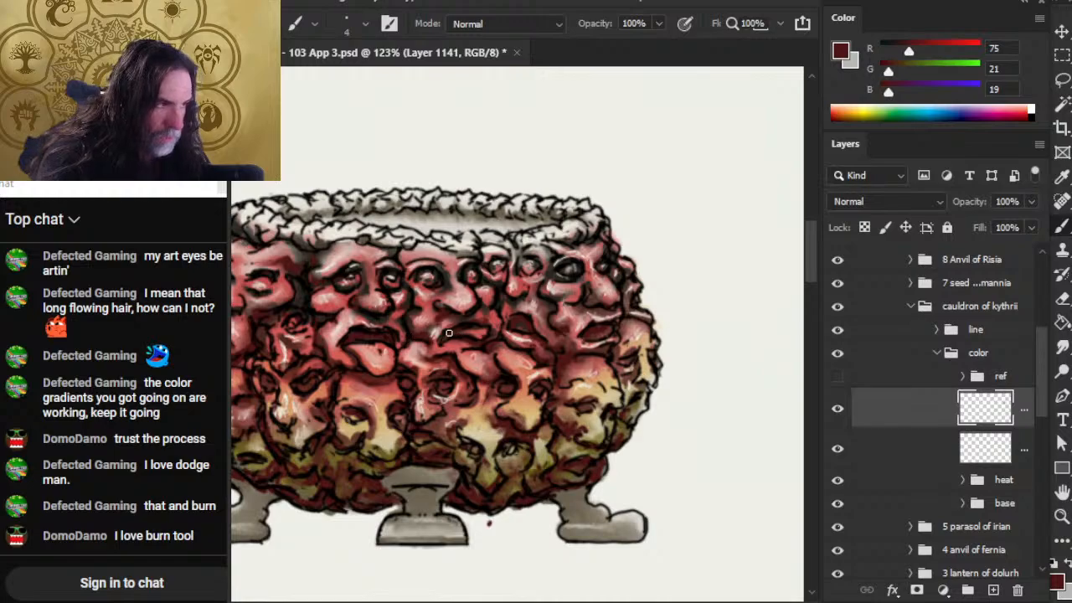
key("r")
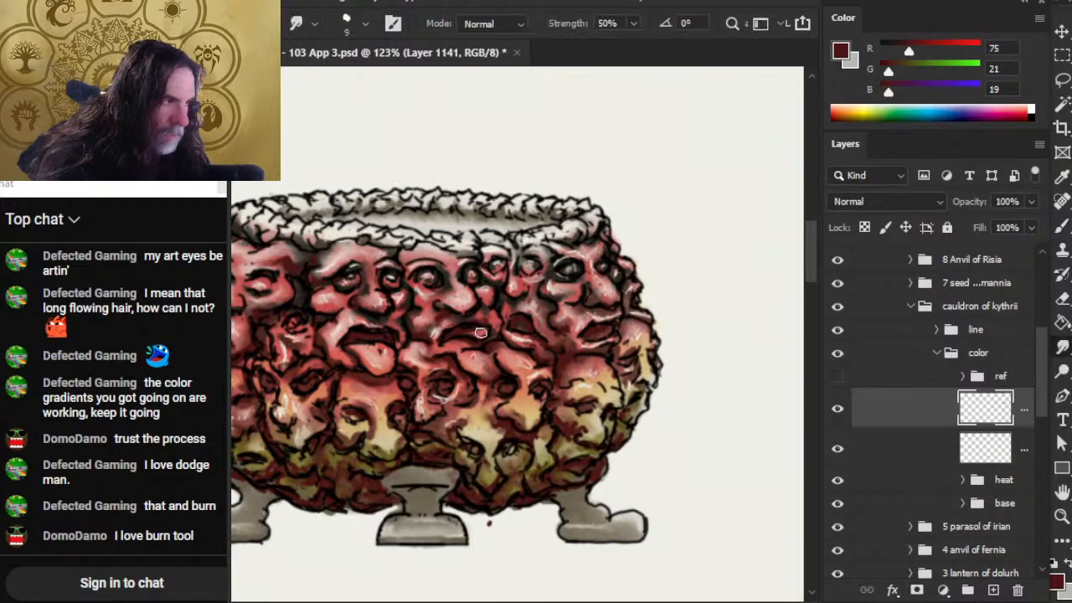
key("b")
key("r")
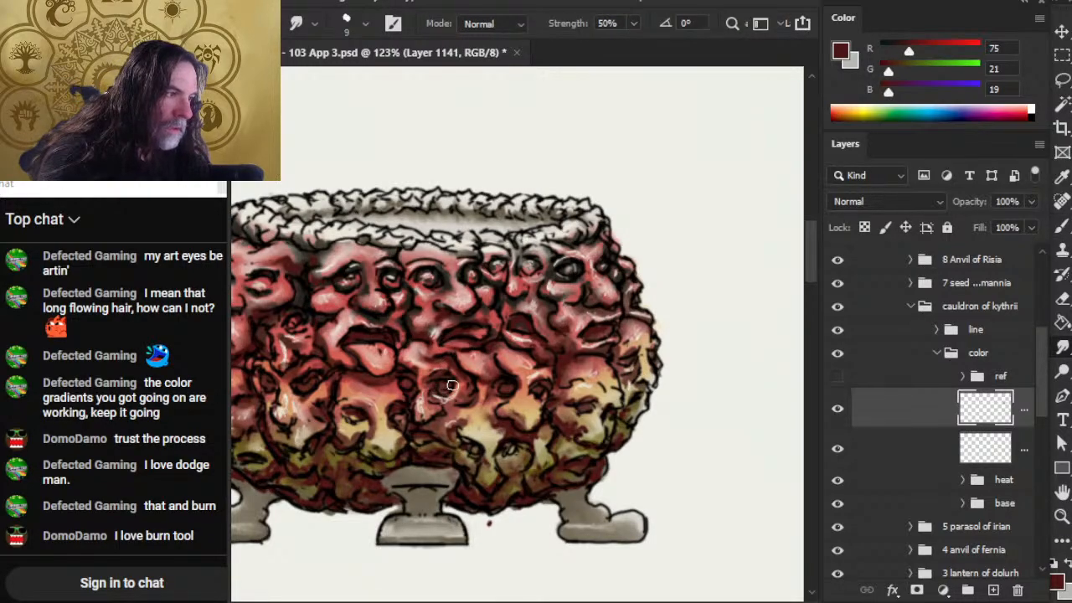
key("b")
key("r")
key("b")
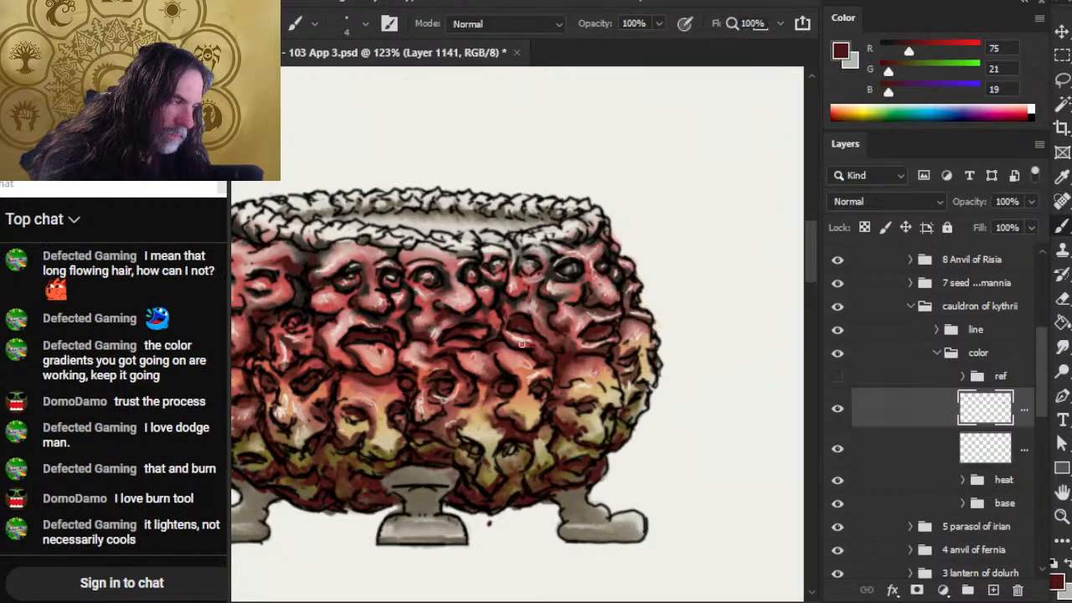
key("r")
- Add dark red shading to the foreheads and eyes of the yellow faces at the cauldron's right edge and smudge it in
key("b")
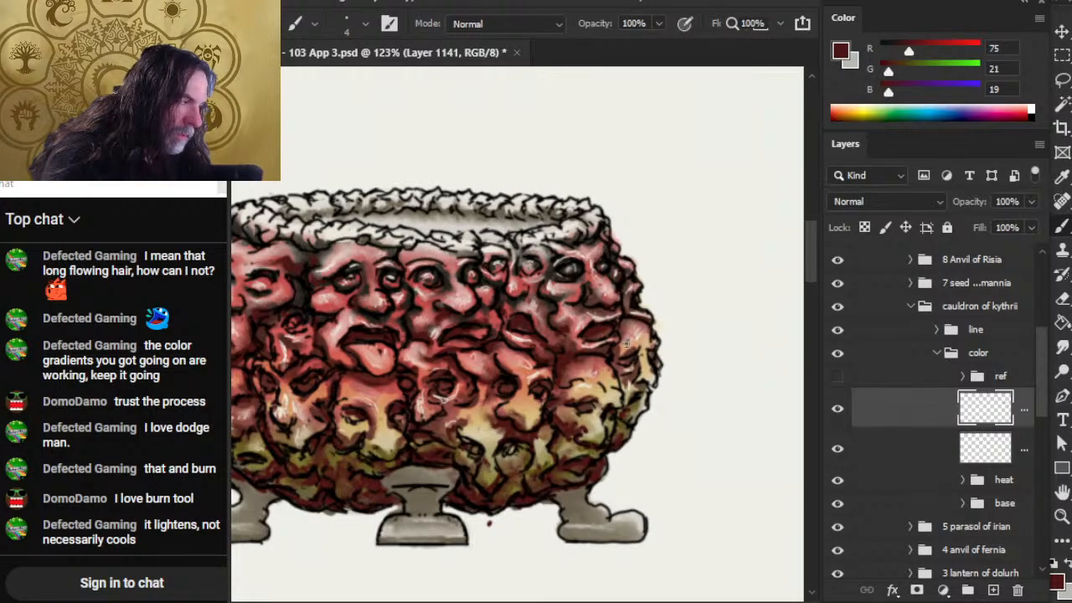
key("r")
left_click_drag(625, 336, 635, 330)
key("b")
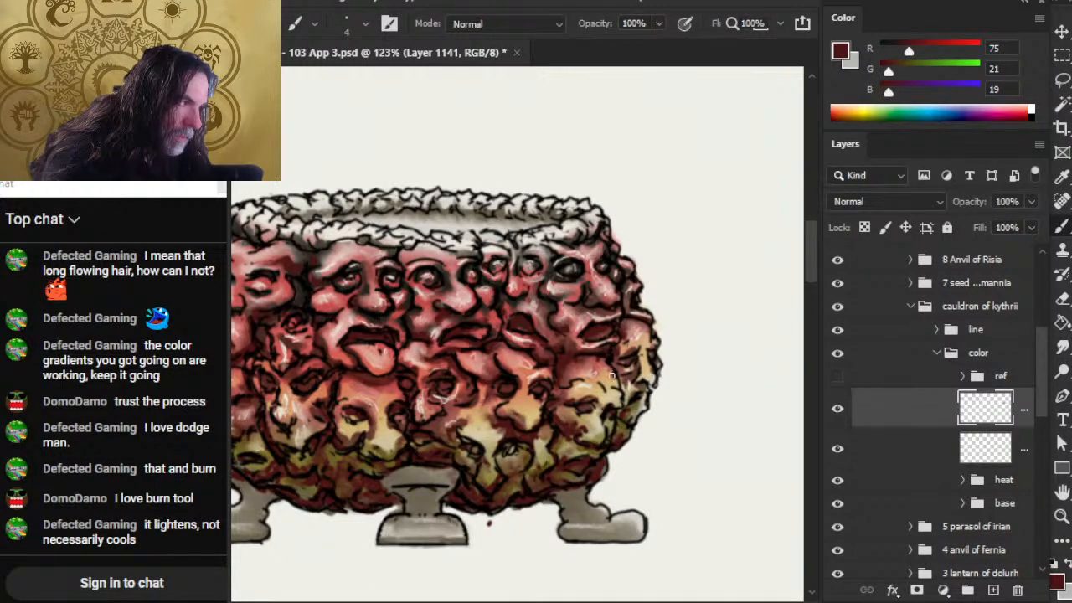
key("r")
left_click_drag(603, 360, 589, 368)
key("b")
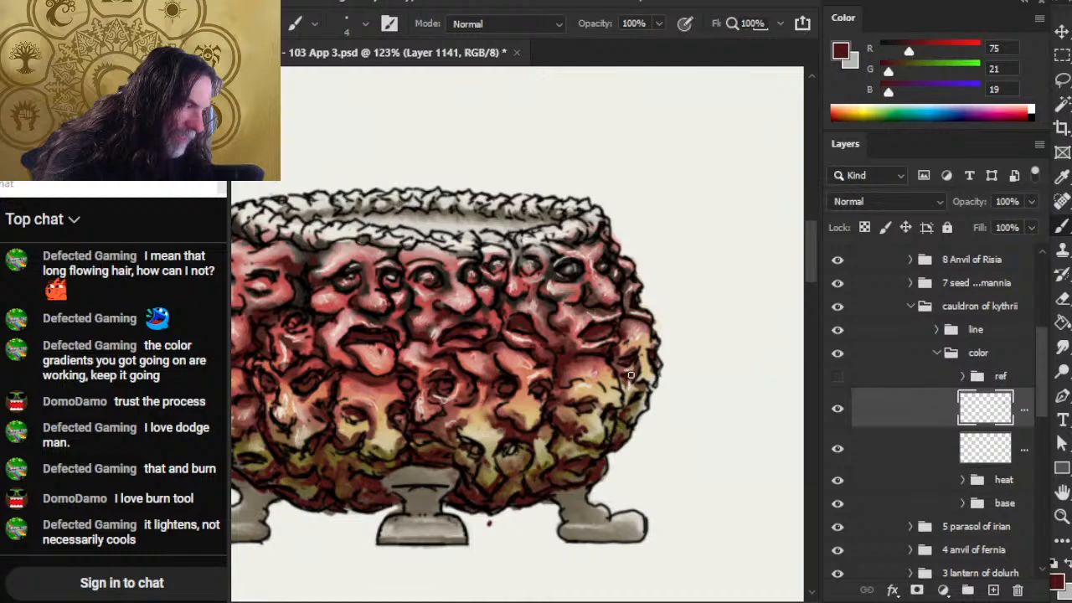
key("r")
key("b")
key("r")
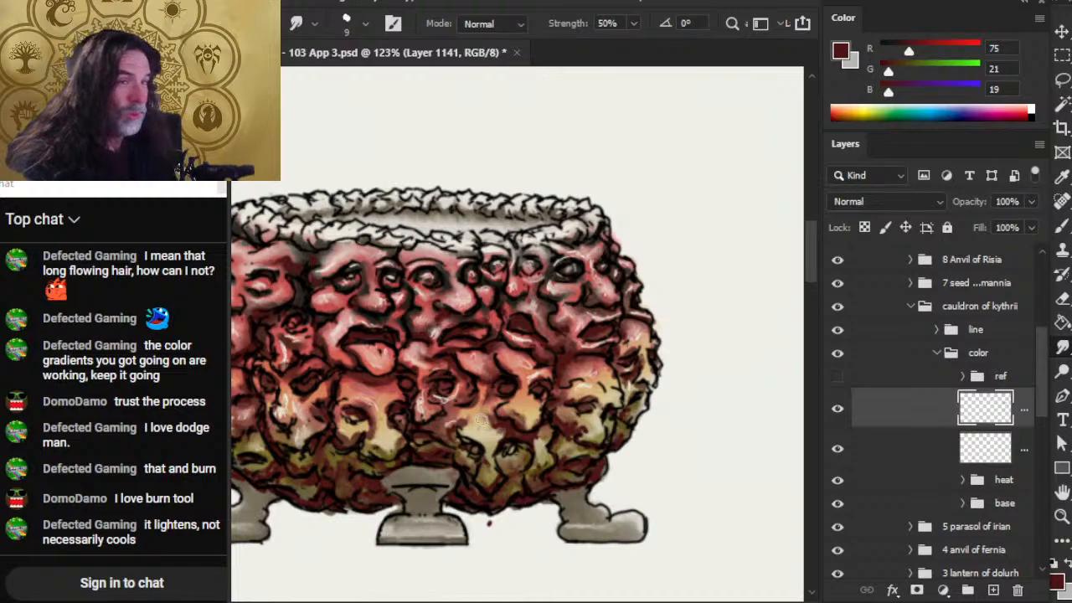
- Paint dark red shadow along the brow of the rightmost upper face beneath the rim and blend it with the Smudge tool
key("b")
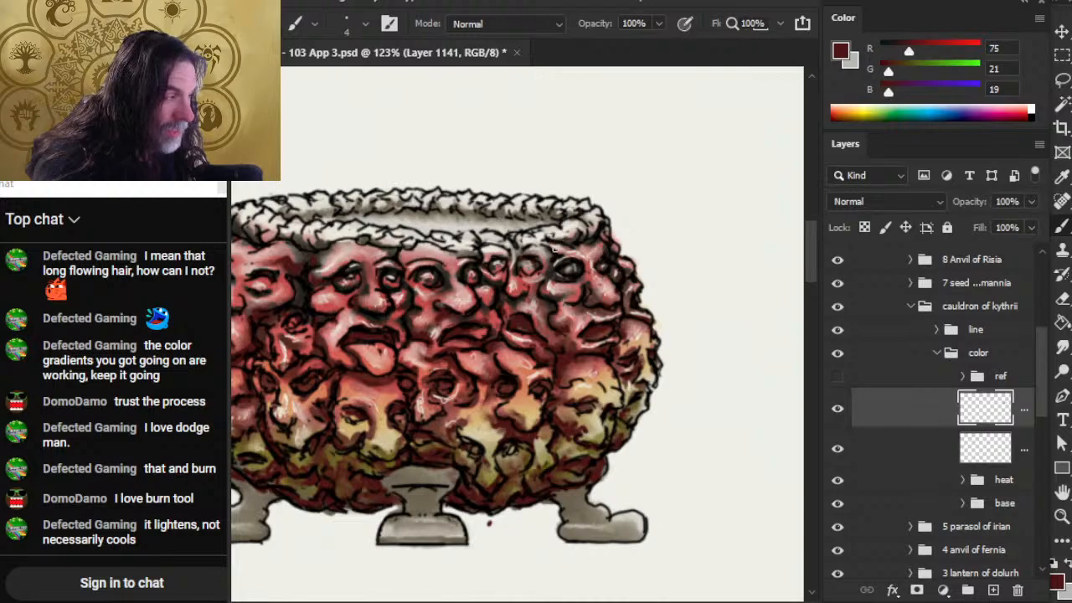
key("r")
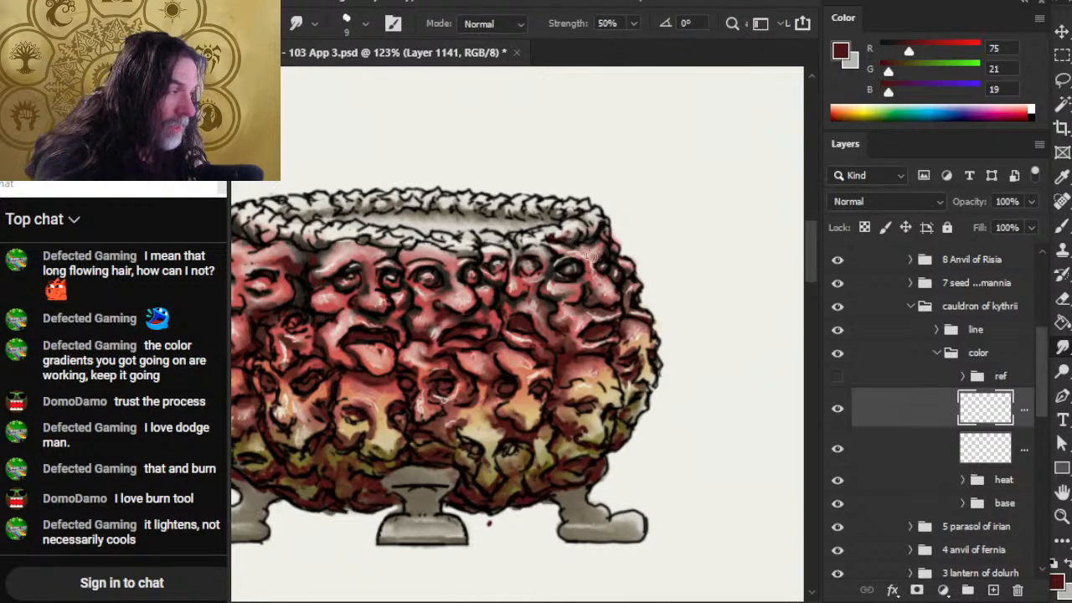
key("b")
key("r")
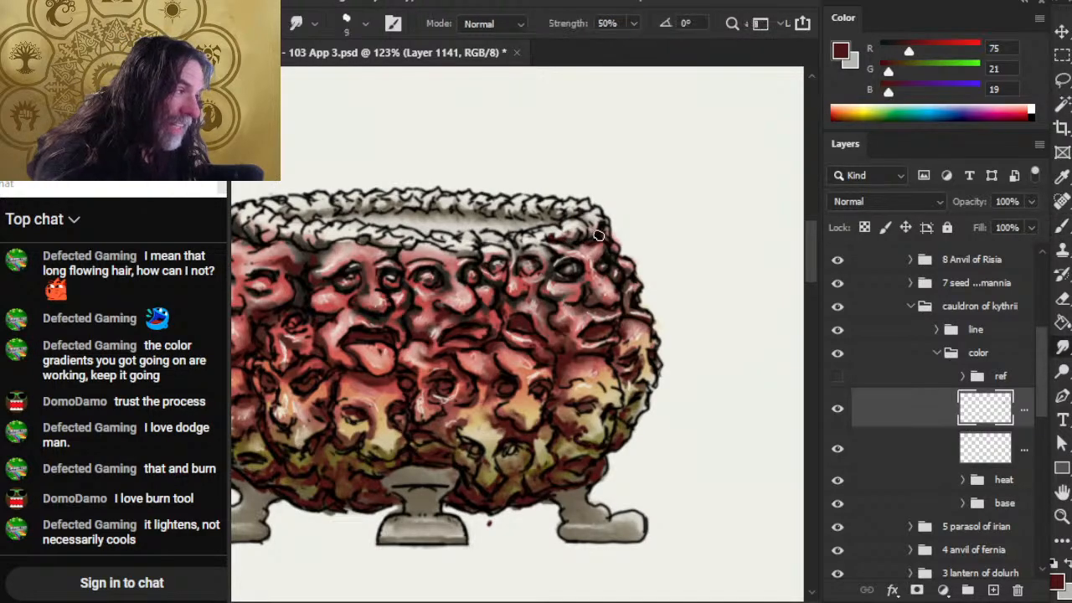
- Extend the dark red shading under the rim above the middle faces and beside the rightmost upper face's cheek, smudging it smooth
key("b")
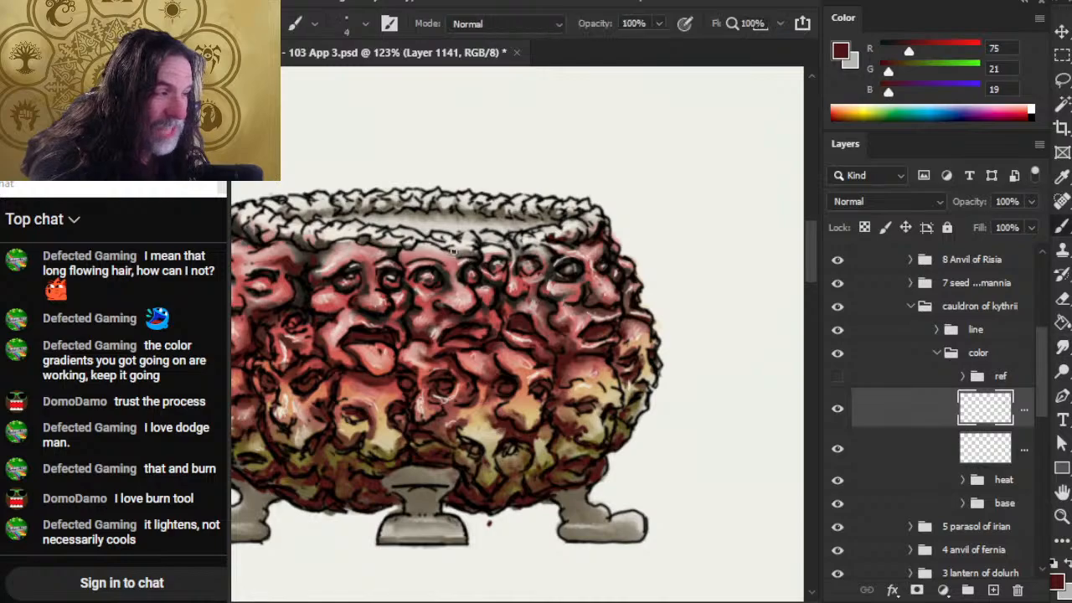
key("r")
mouse_move(457, 247)
left_mouse_down()
mouse_move(506, 248)
mouse_move(490, 250)
mouse_move(527, 262)
left_mouse_up()
key("b")
key("r")
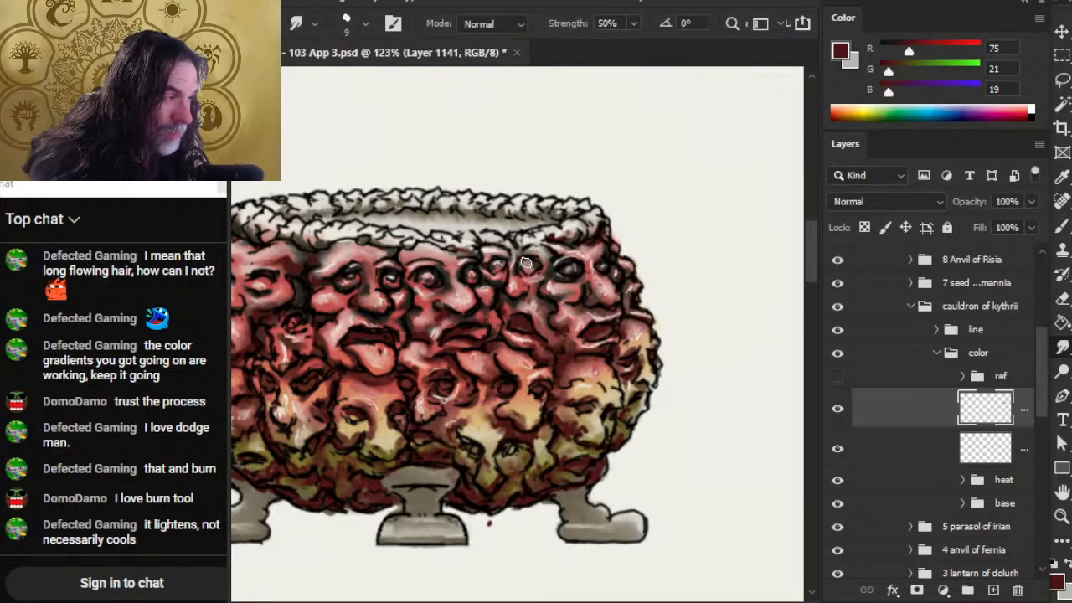
key("b")
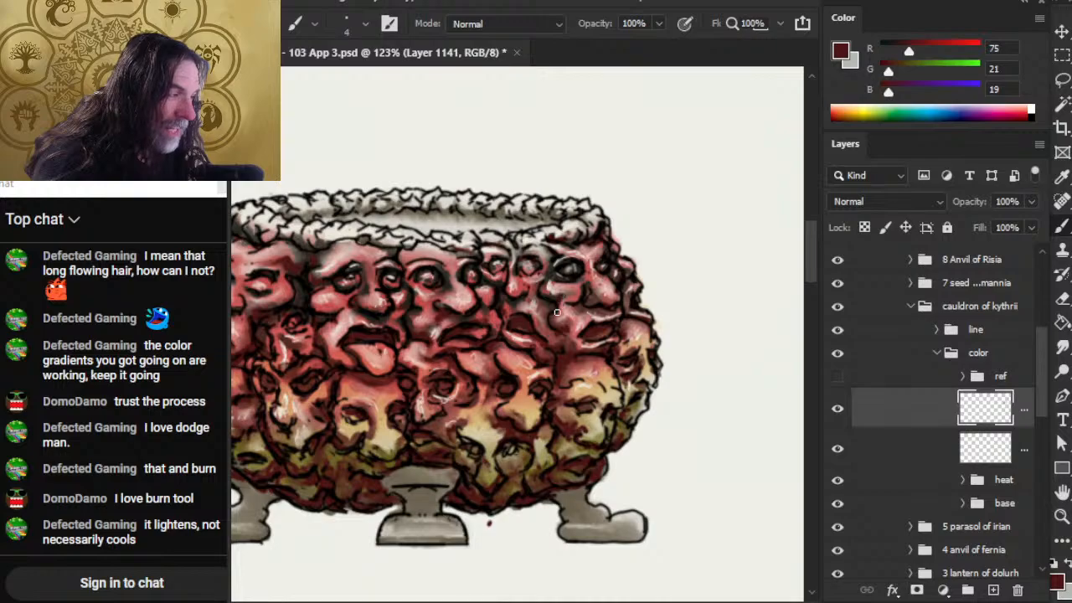
key("r")
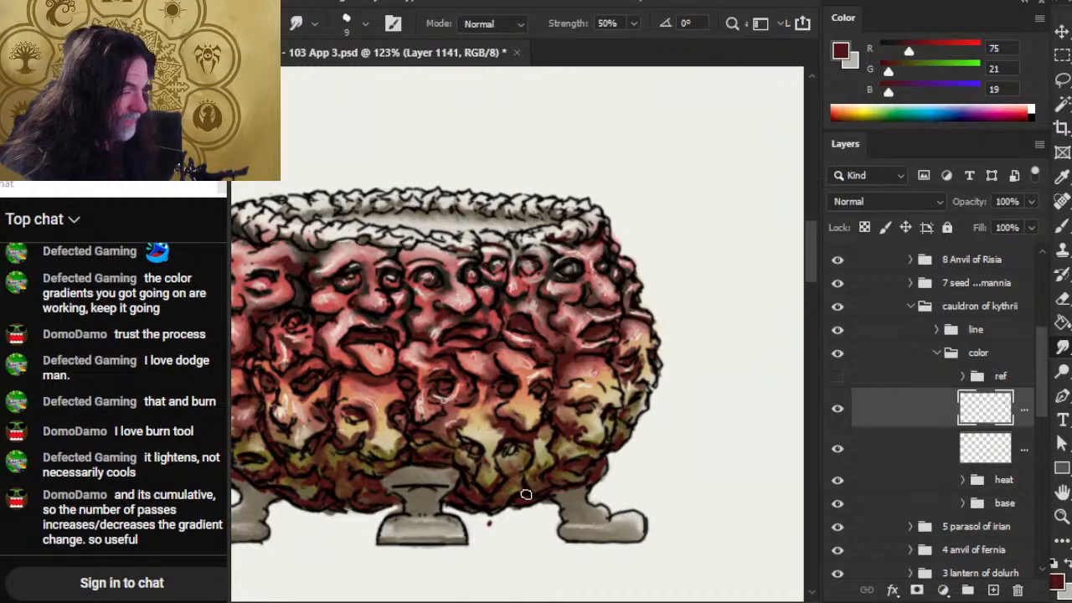
- Shade the cheek and jaw of the upper face with the protruding tongue in dark red and blend the strokes
key("b")
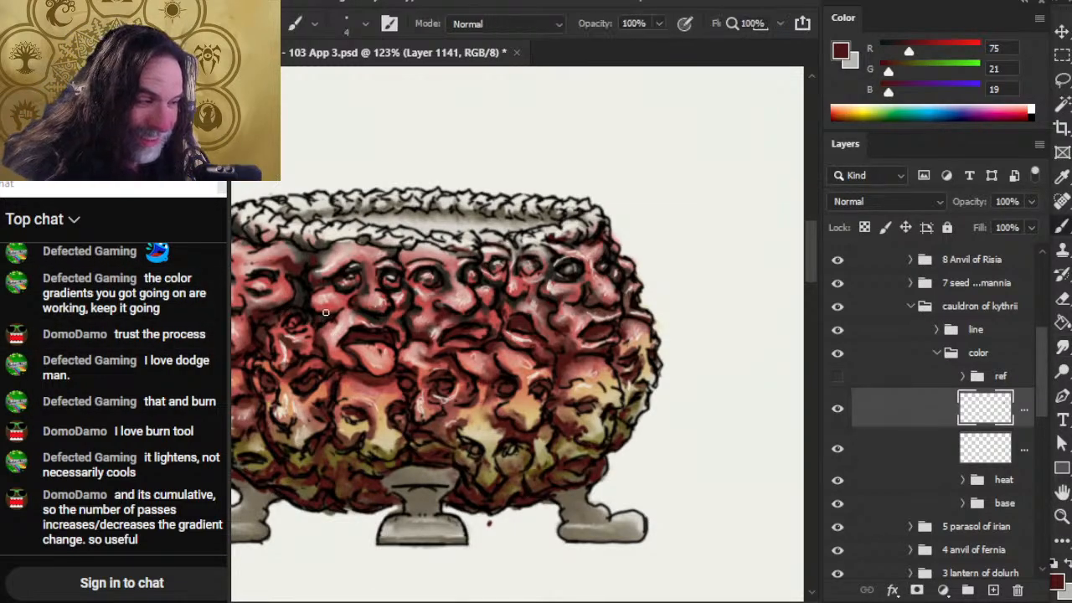
key("r")
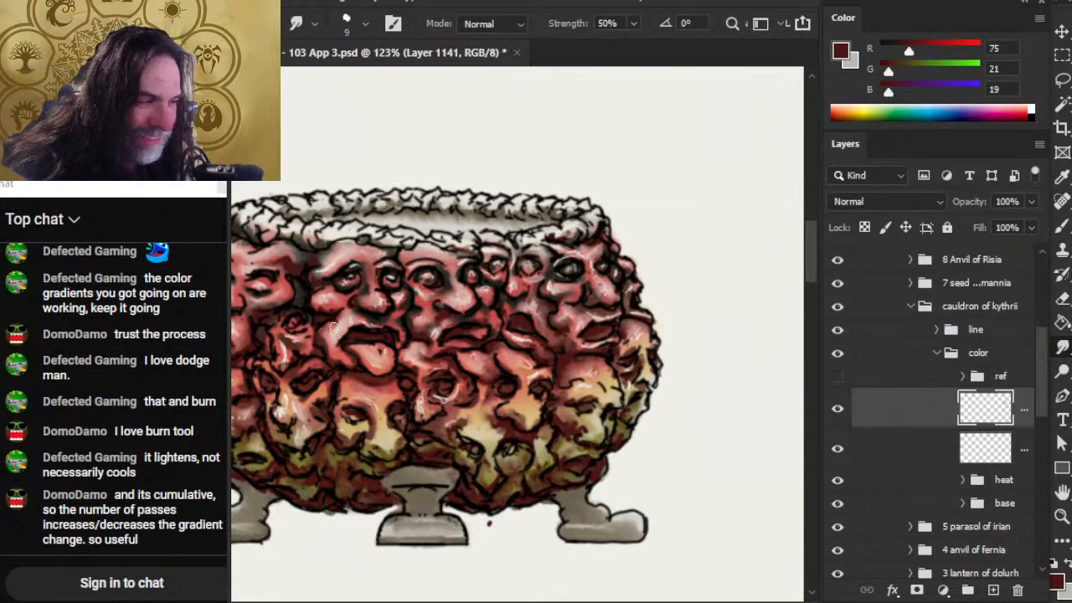
key("b")
key("r")
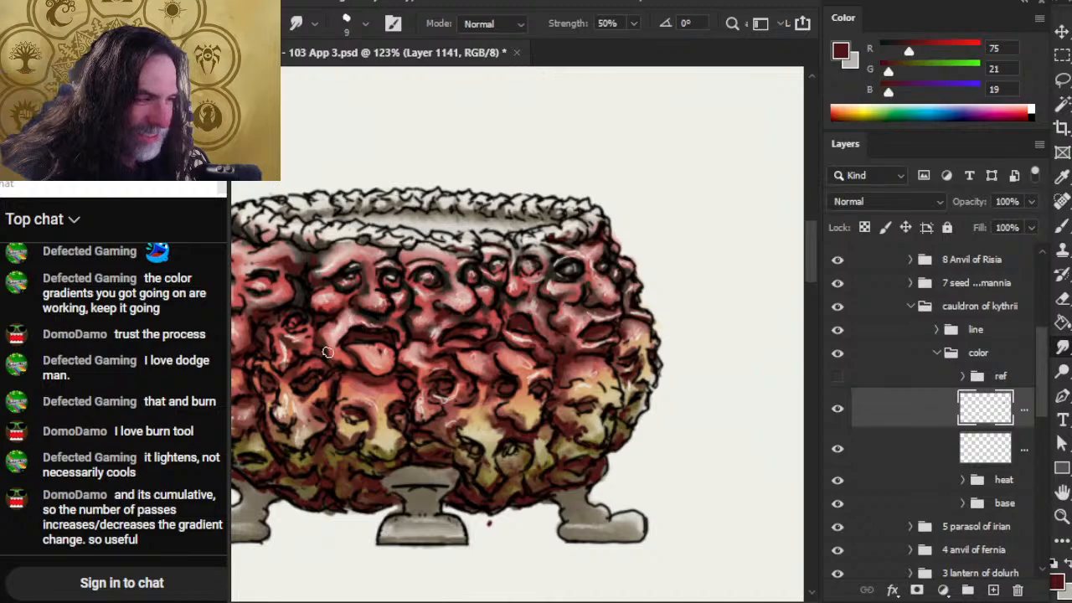
- Paint and smudge dark red shadows around the frowning face and the small faces along the cauldron's left edge
left_click_drag(328, 355, 461, 392)
key("b")
key("r")
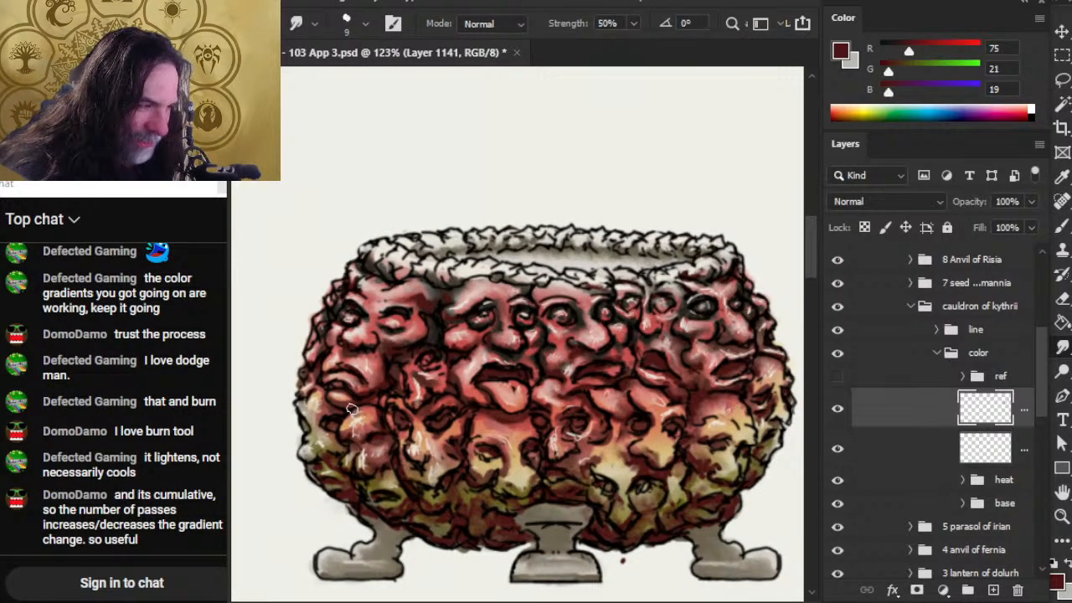
key("b")
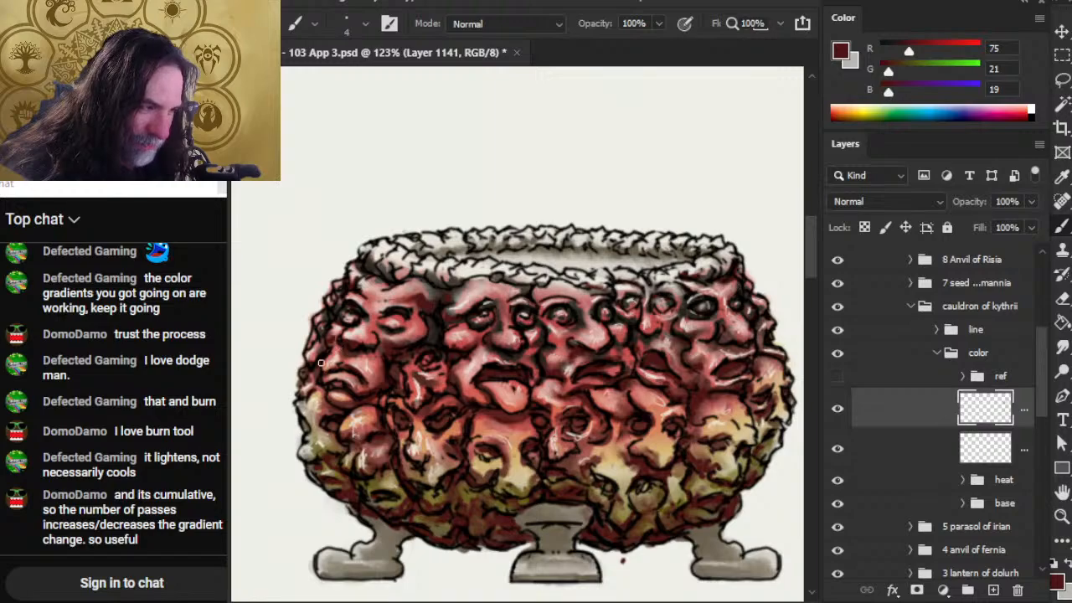
key("r")
key("b")
key("r")
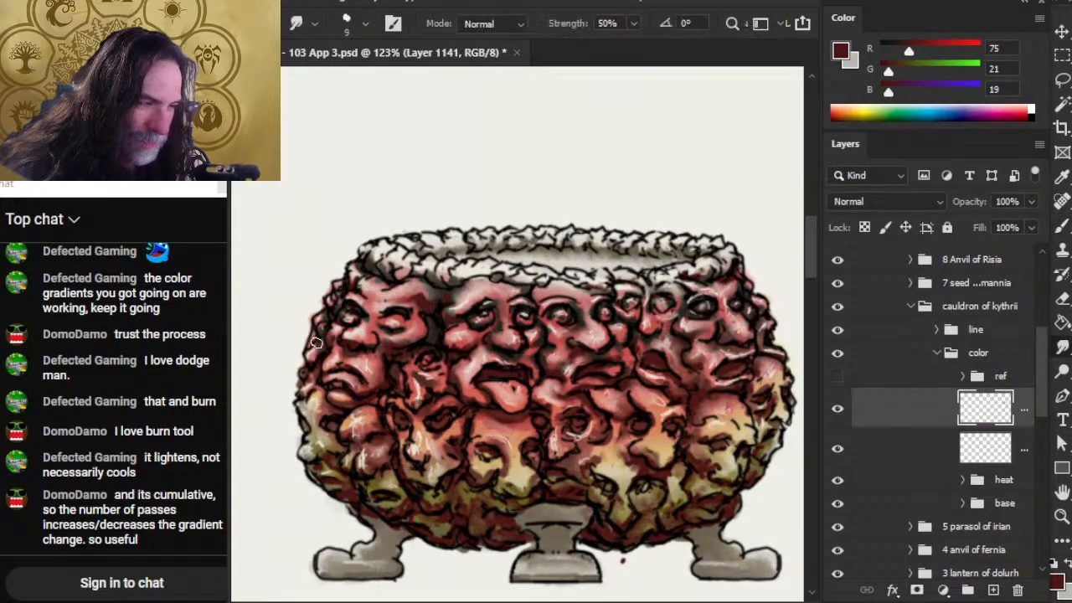
- Add dark red shadow to the small faces on the cauldron's left edge beside the frowning face and smudge it
key("b")
key("r")
key("b")
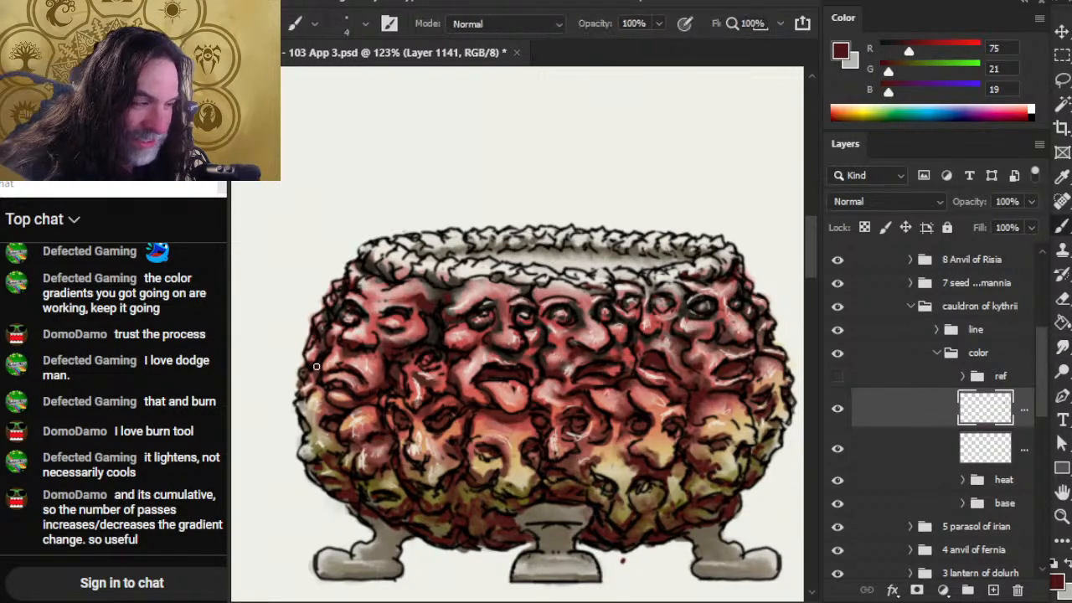
key("r")
- Shade the nose, eyes and forehead of the lower face beneath the protruding tongue in dark red, erasing excess and smudging the strokes
key("b")
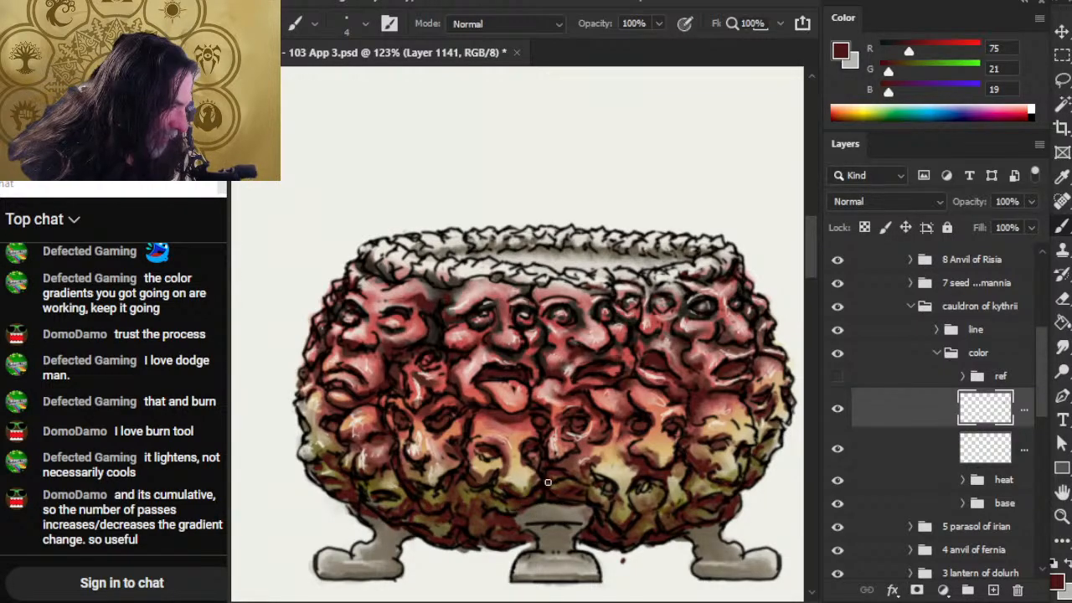
key("e")
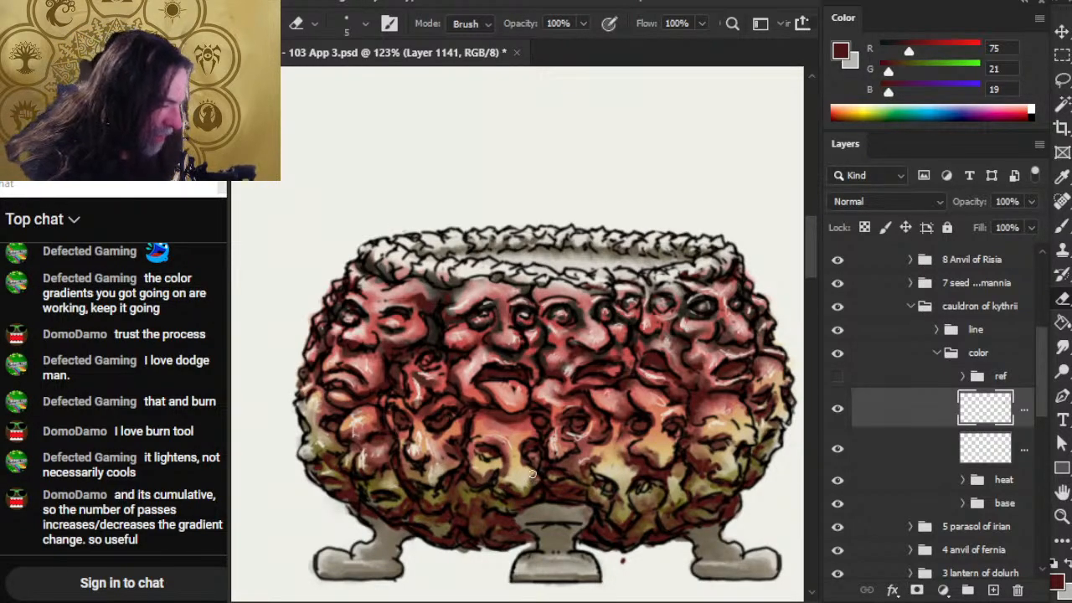
key("b")
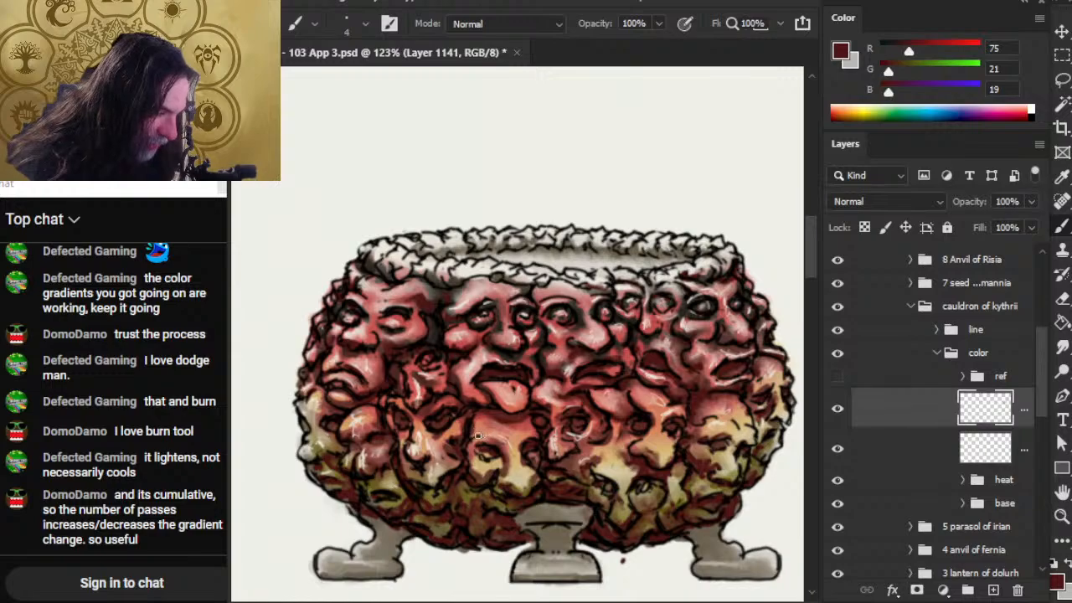
key("r")
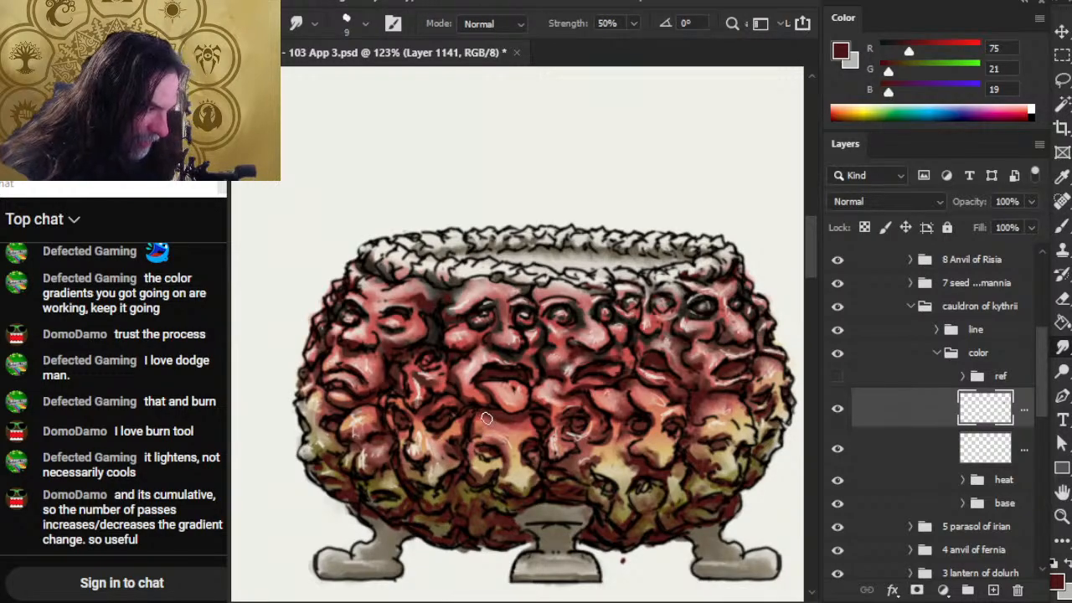
key("b")
key("r")
- Paint dark red shadows around the lower-left faces below the frowning face and blend them out to the cauldron's edge
key("b")
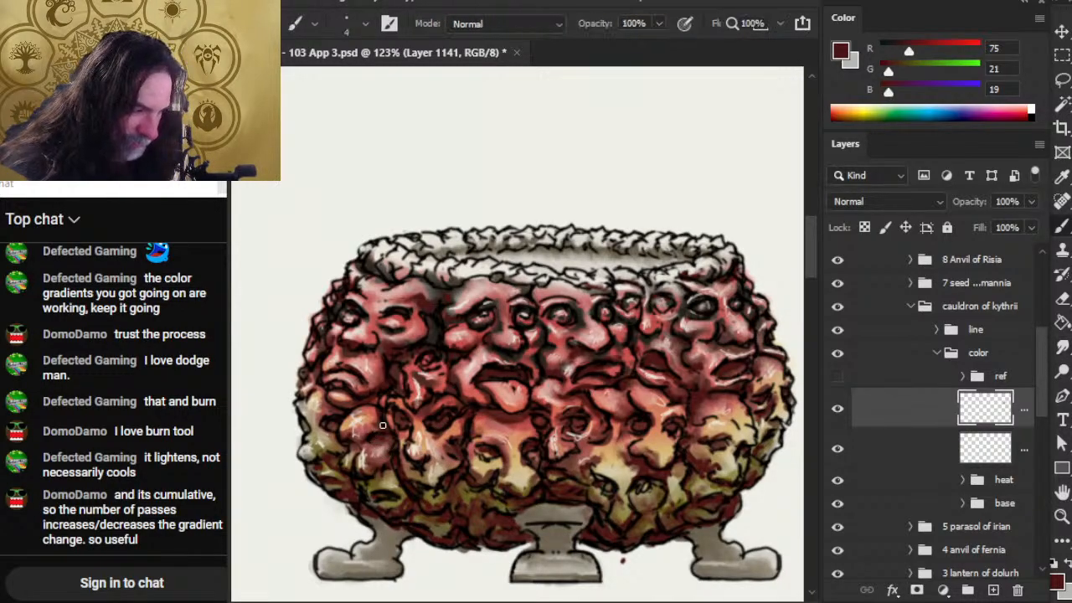
key("r")
key("b")
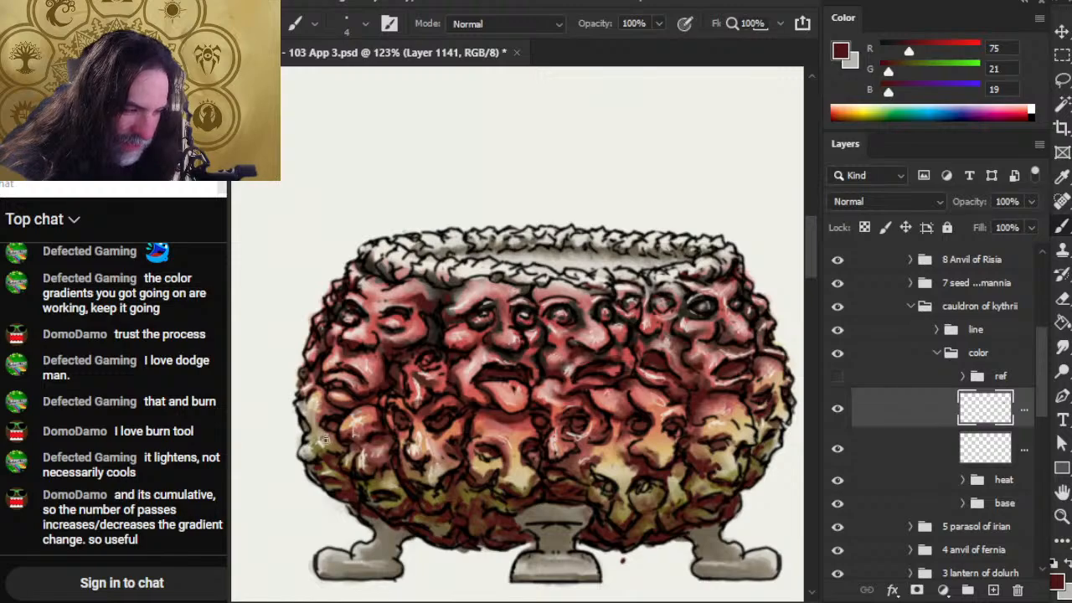
key("r")
key("b")
key("r")
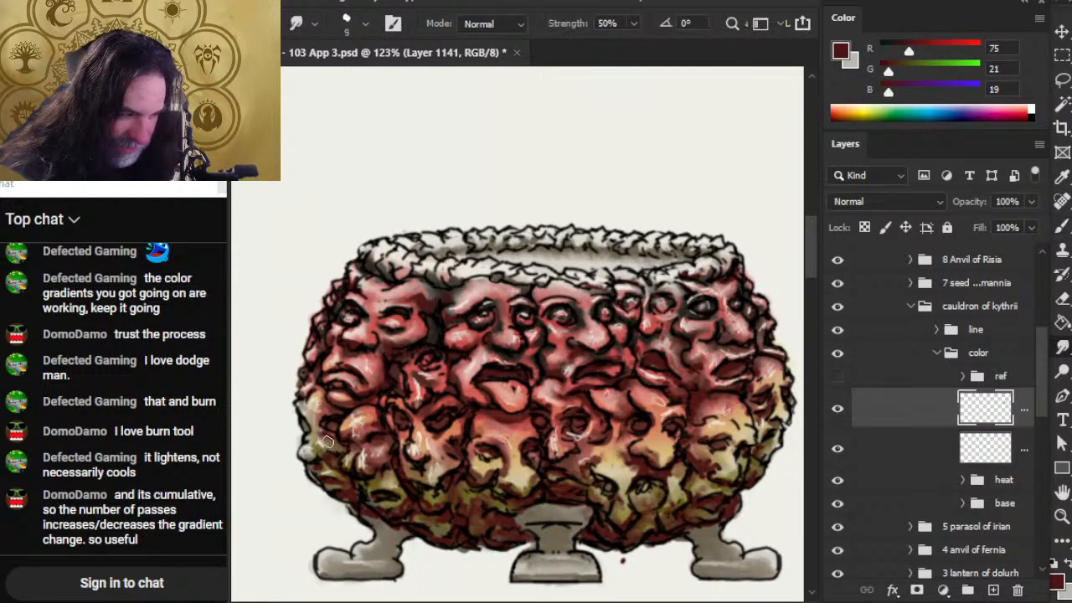
key("b")
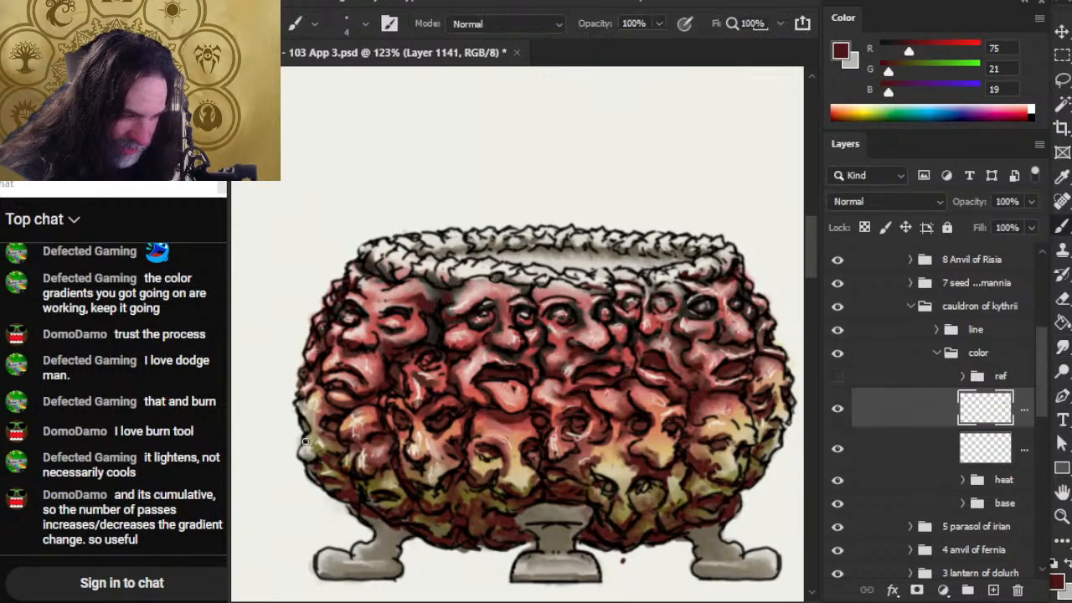
key("r")
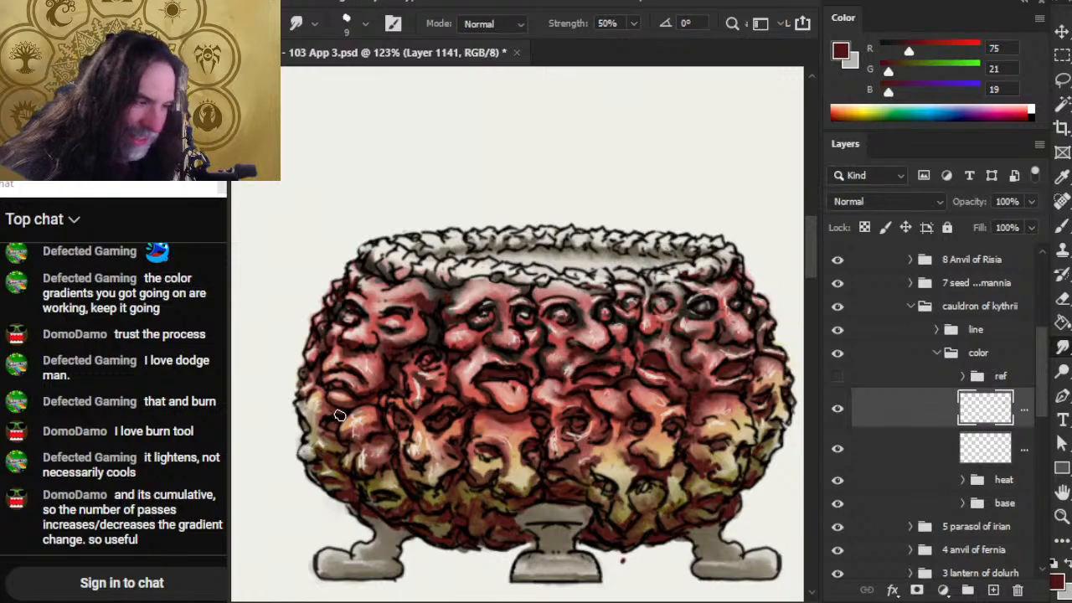
- Shade the cheek and chin of the upper face next to the protruding tongue in dark red and smudge the strokes
key("b")
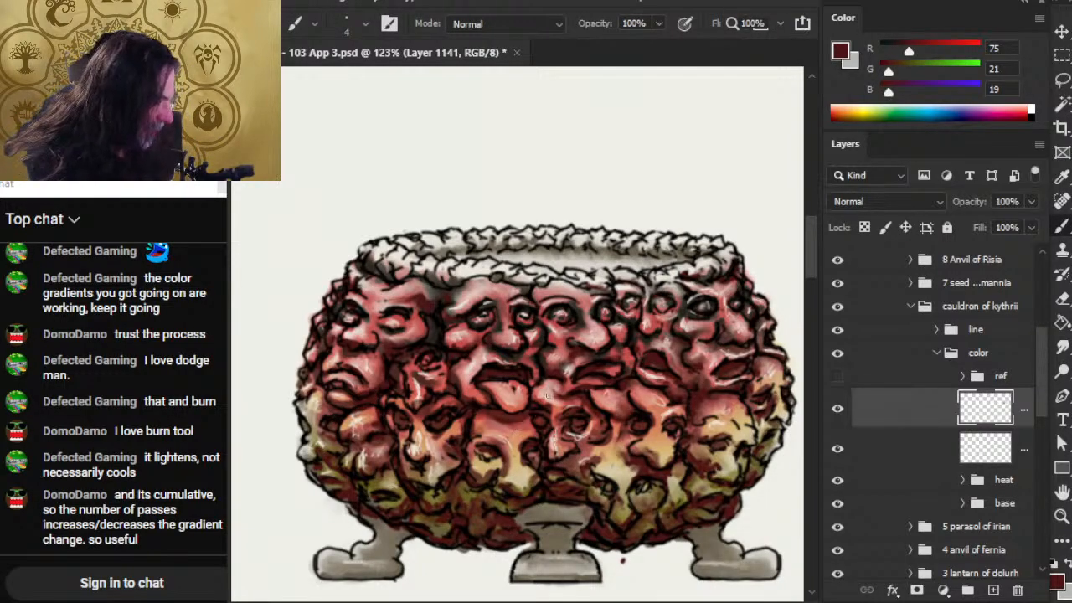
key("r")
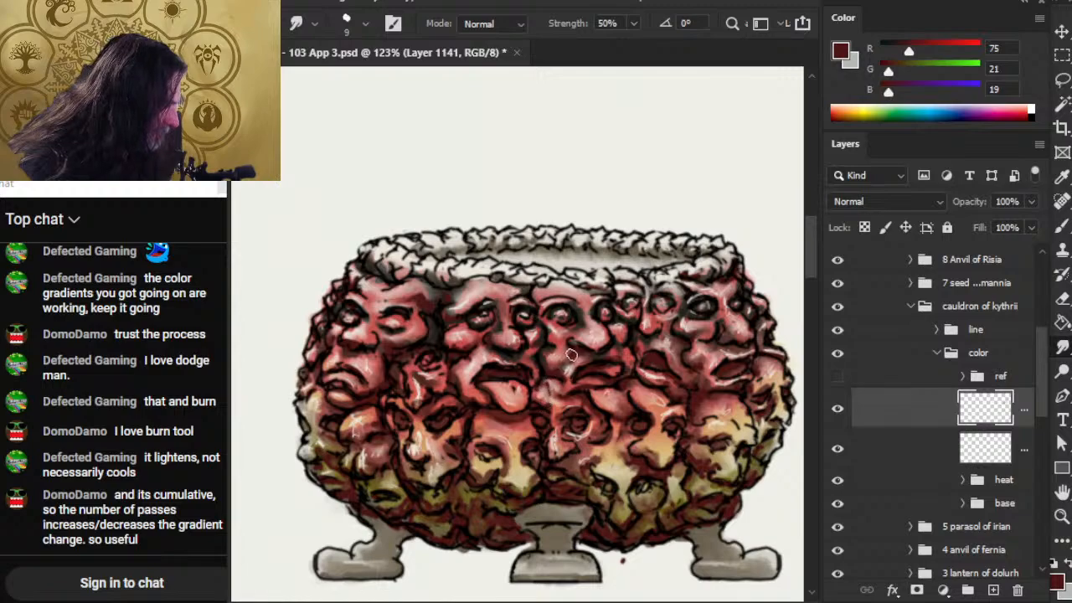
key("b")
key("r")
key("b")
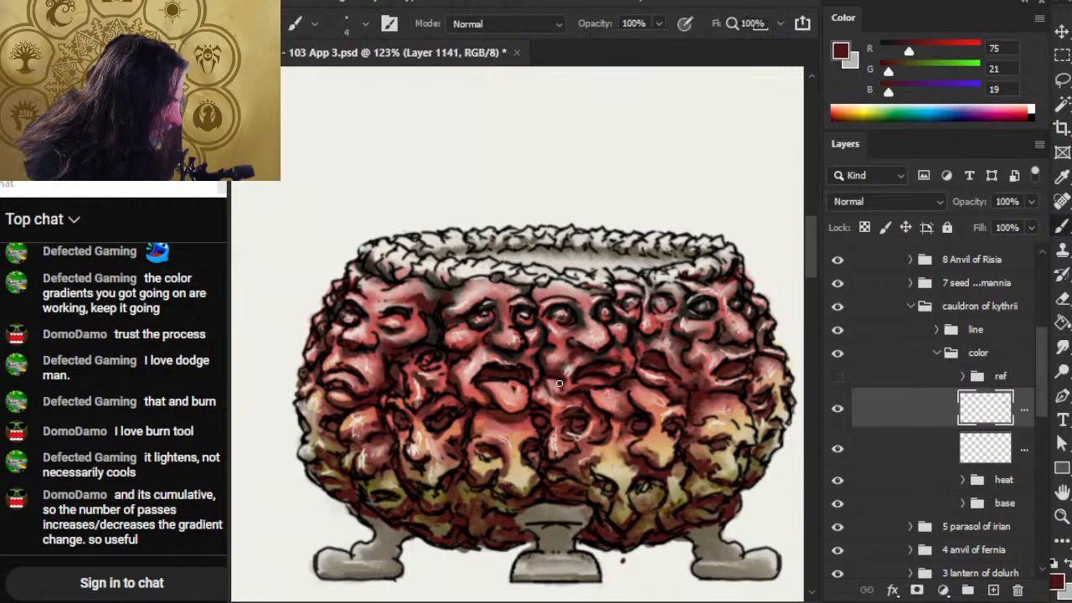
- Darken the foreheads and eye areas of the central lower faces with dark red shadow and blend it smooth
key("r")
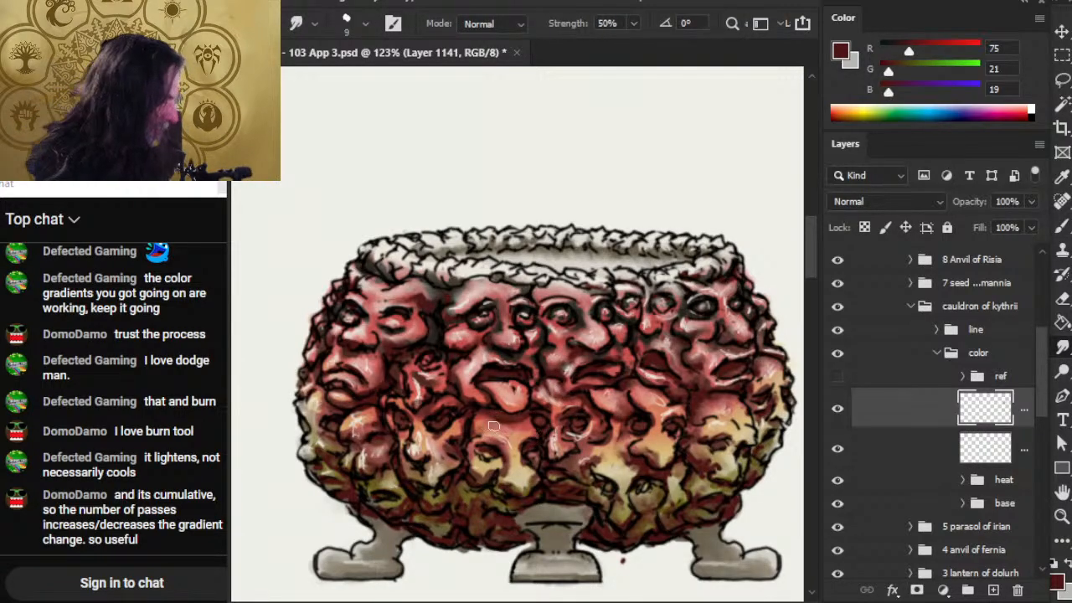
key("b")
key("r")
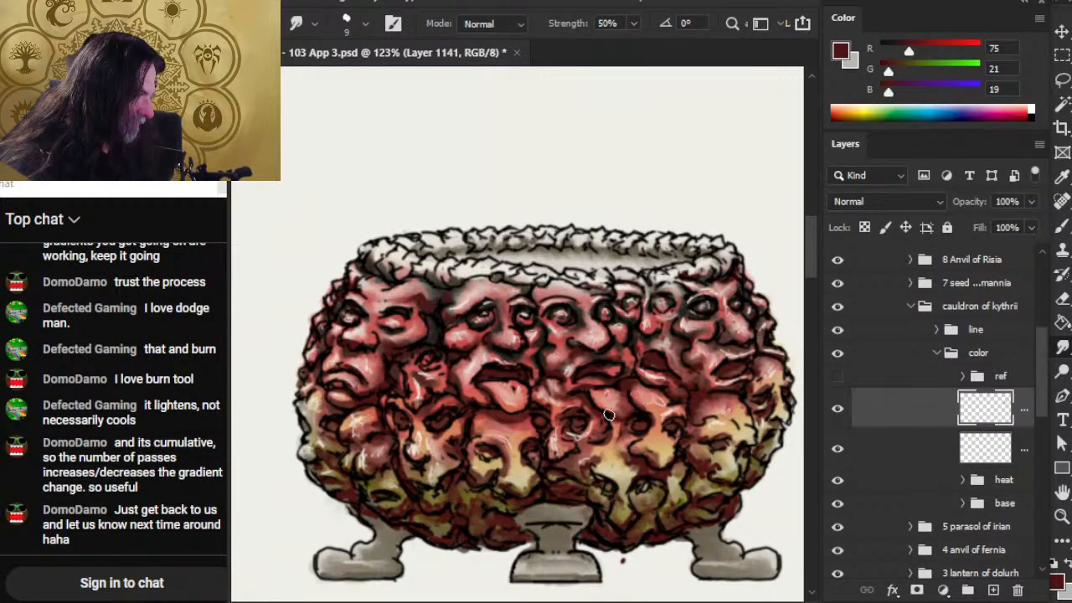
key("b")
key("r")
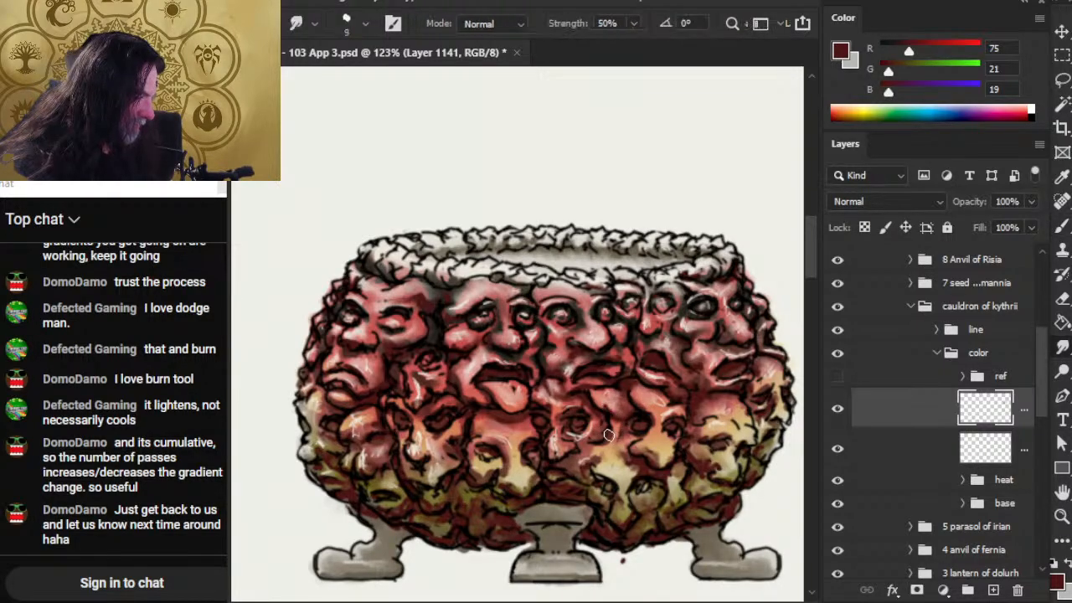
key("b")
- Deepen the dark red shadow along the jaw and chin beside the protruding tongue and smudge it into the skin
key("z")
left_click_drag(540, 484, 459, 433)
key("space")
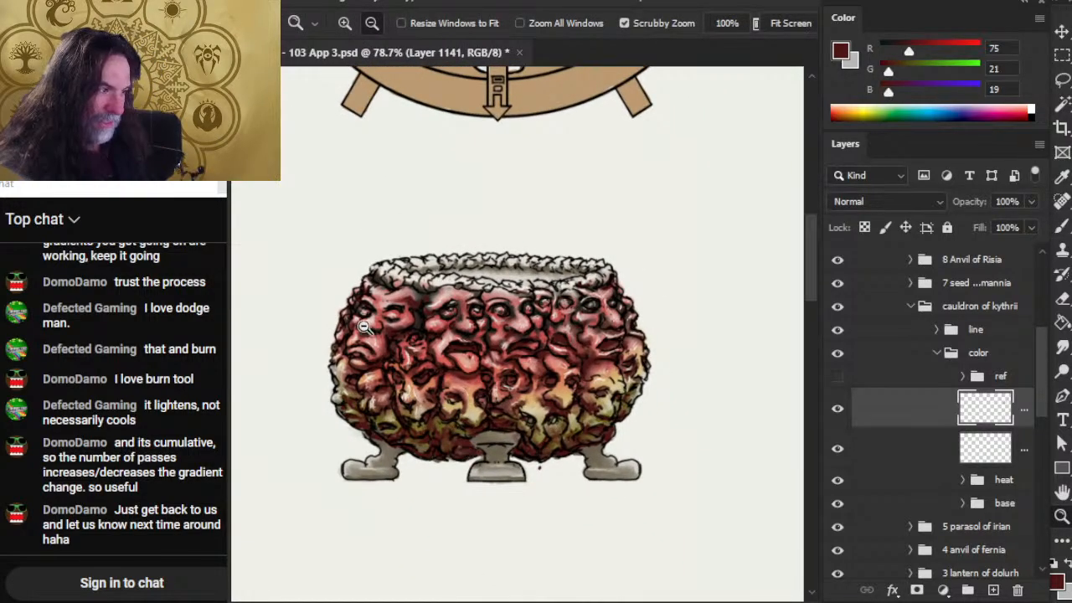
left_click_drag(409, 382, 482, 382)
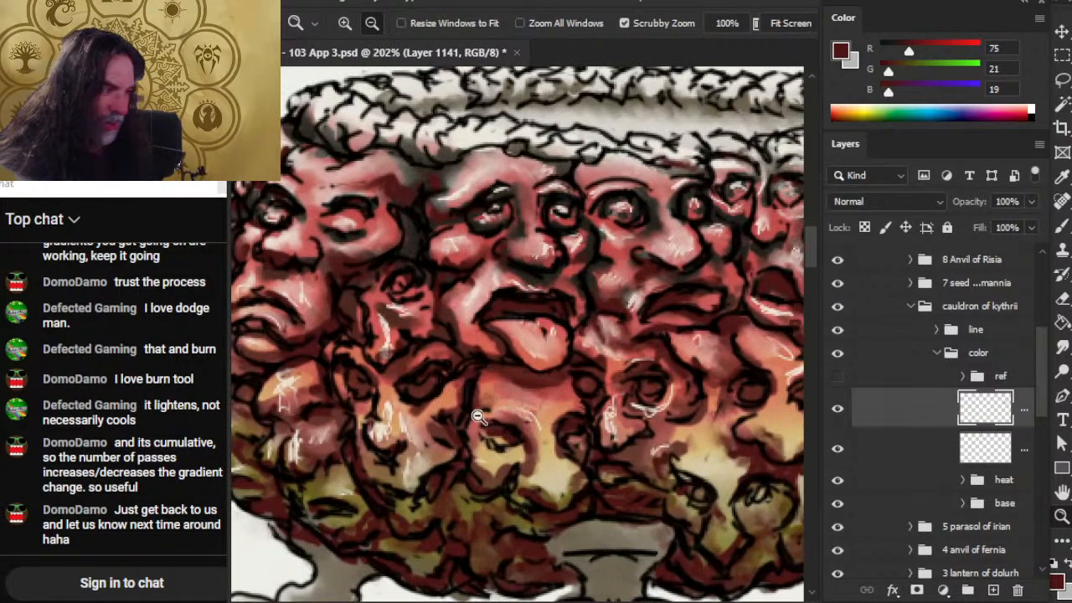
key("b")
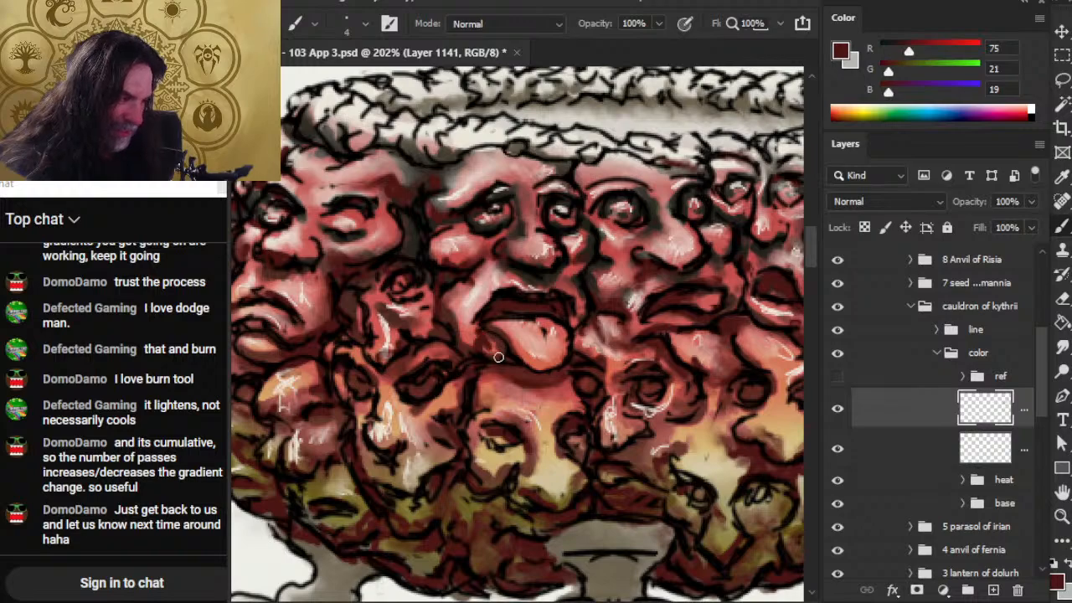
key("r")
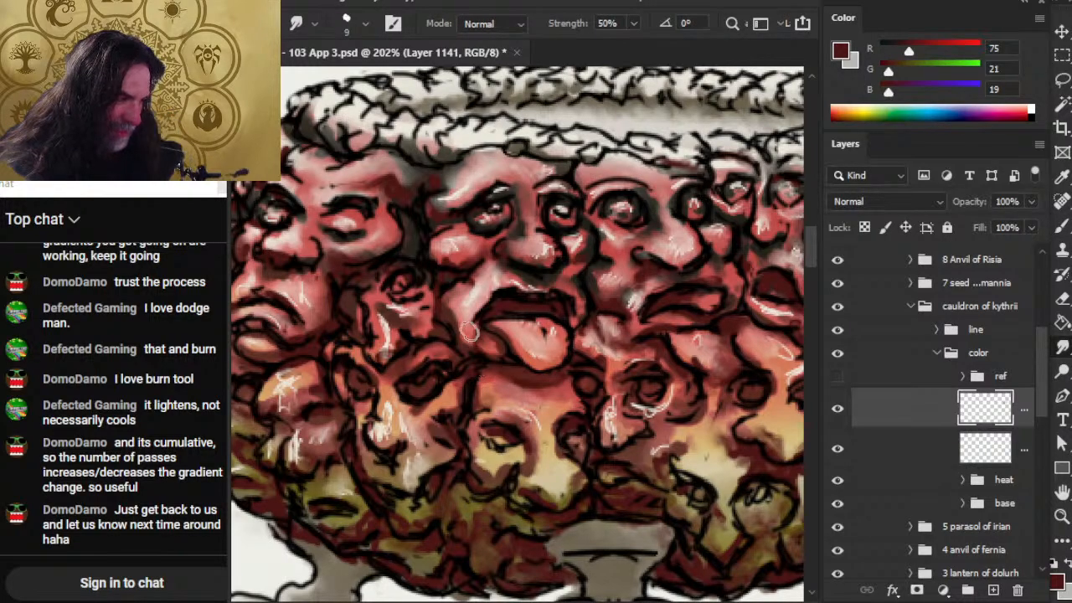
key("b")
left_click_drag(468, 337, 474, 344)
key("r")
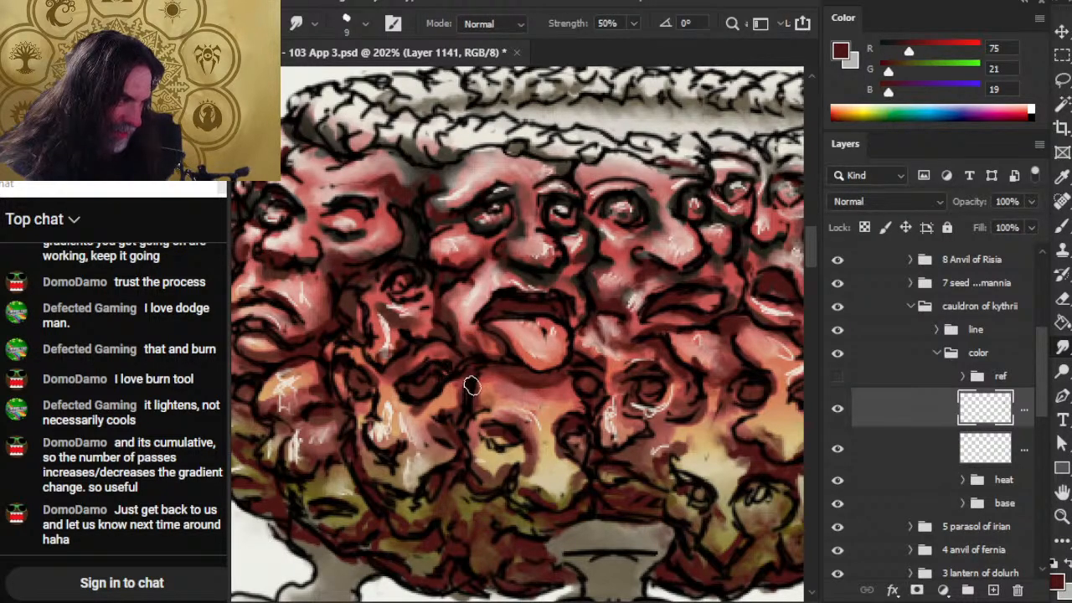
- Refine the dark red shading between the tongue face's chin and the lower faces by painting, erasing excess and smudging
key("b")
key("r")
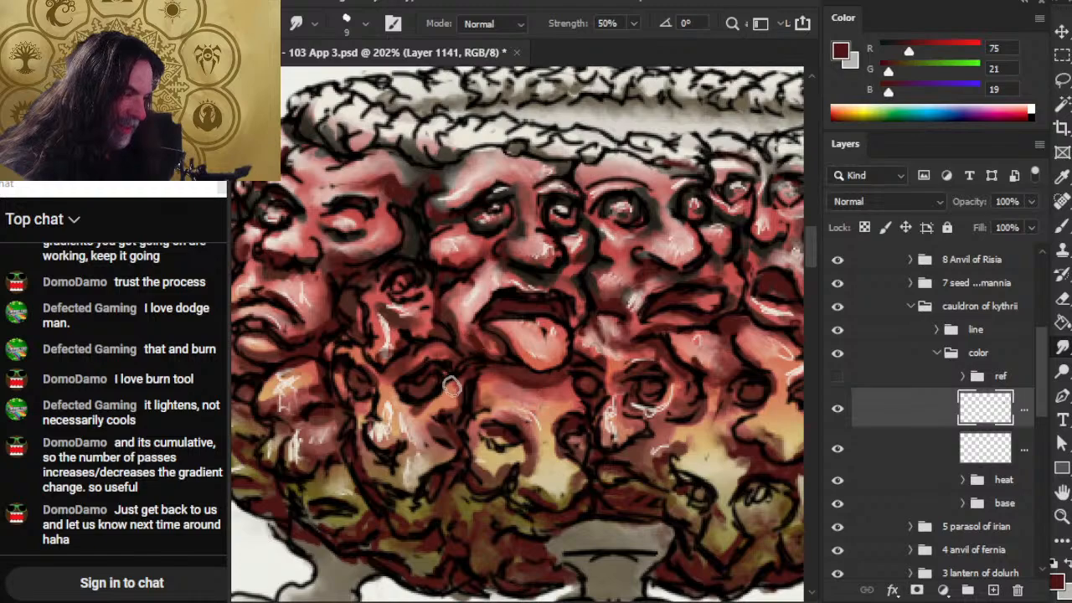
key("e")
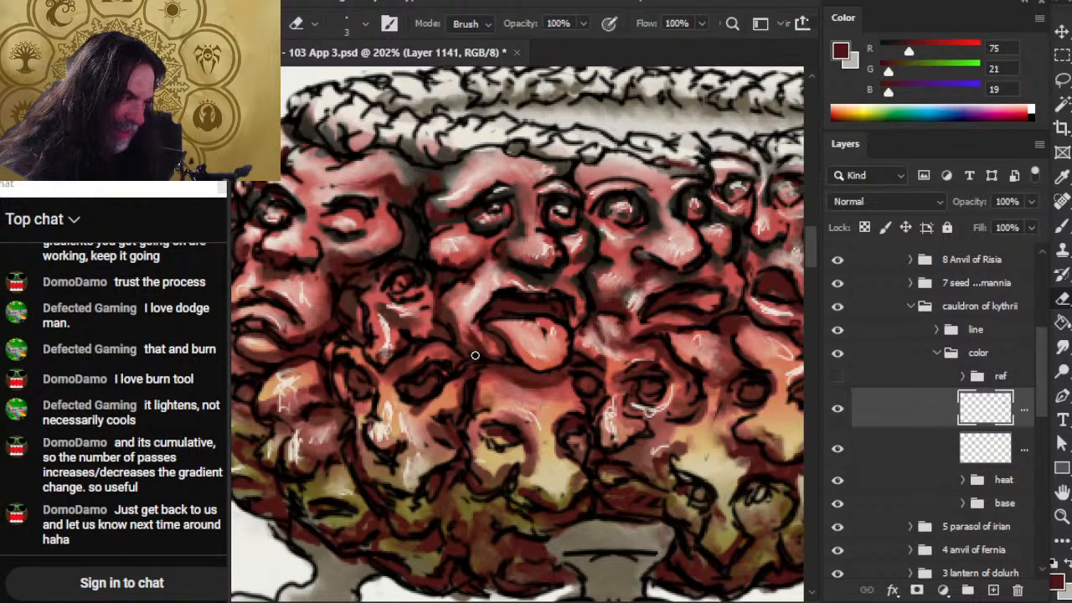
key("r")
key("b")
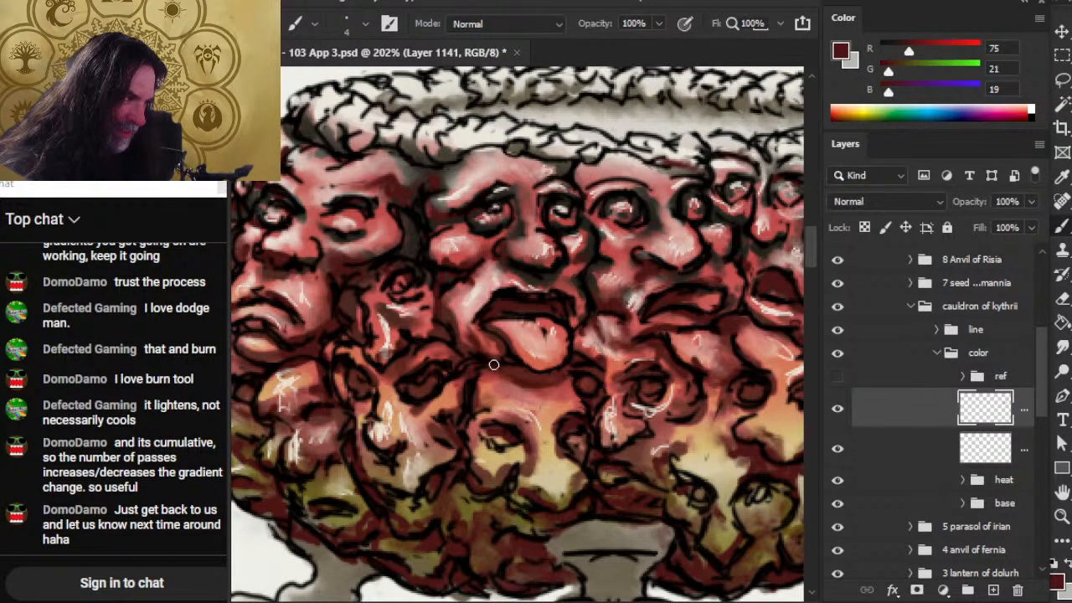
key("r")
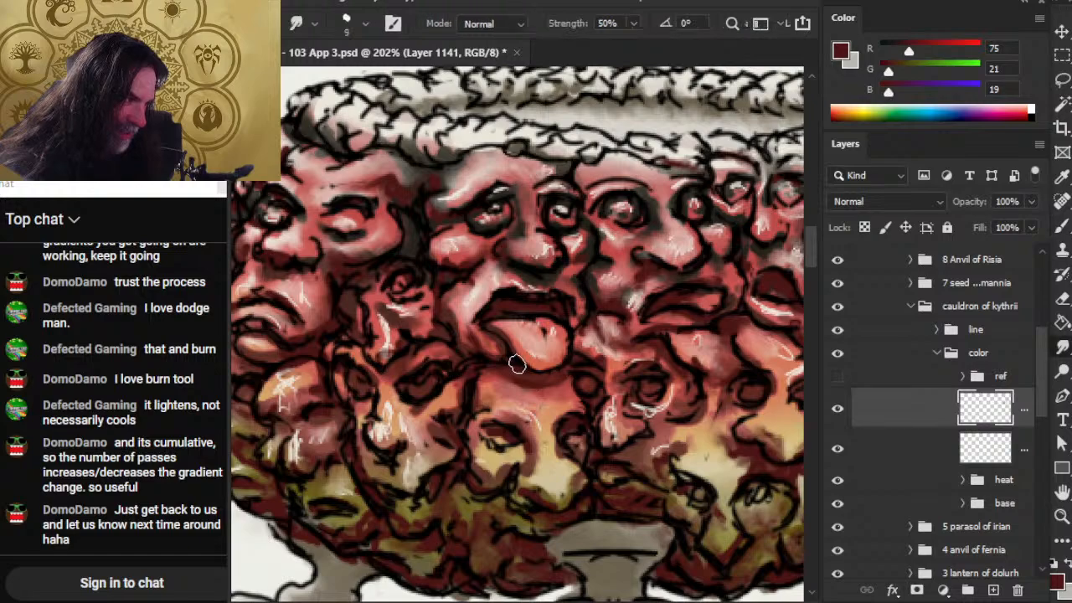
- Hide the two shading layers and the heat group to compare the coloured cauldron with its grey base
key("z")
left_click_drag(518, 439, 434, 408)
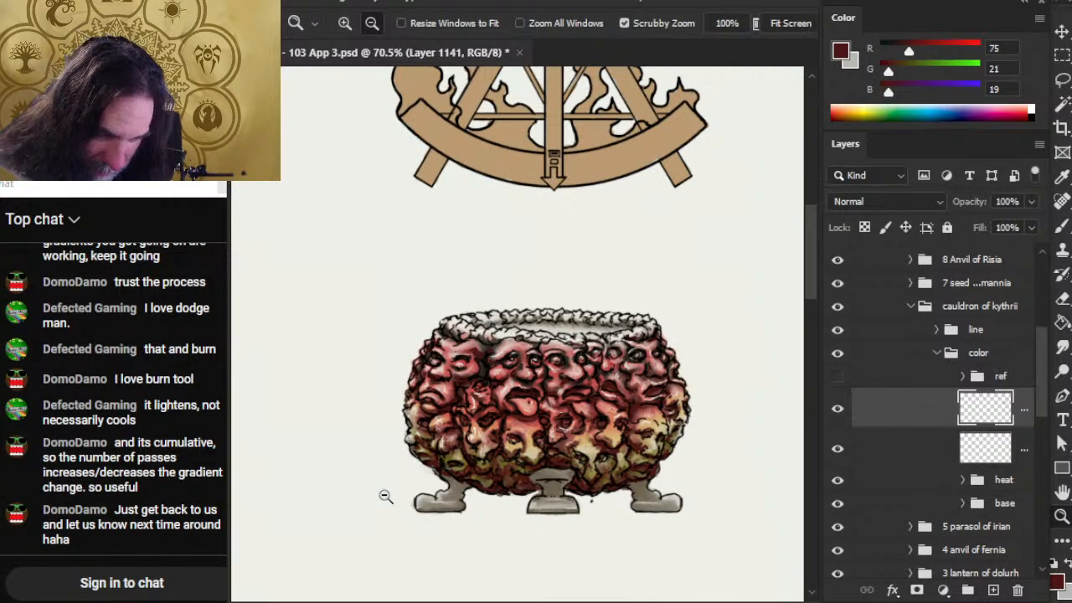
left_click_drag(496, 521, 419, 491)
scroll(365, 477, "up", 2)
scroll(363, 478, "up", 1)
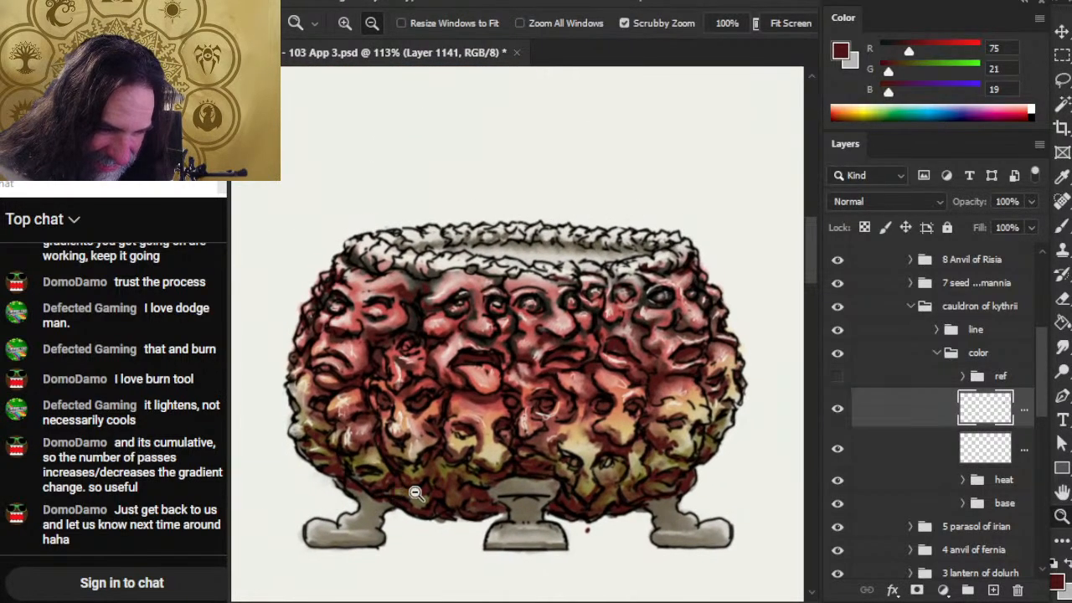
scroll(483, 528, "down", 2)
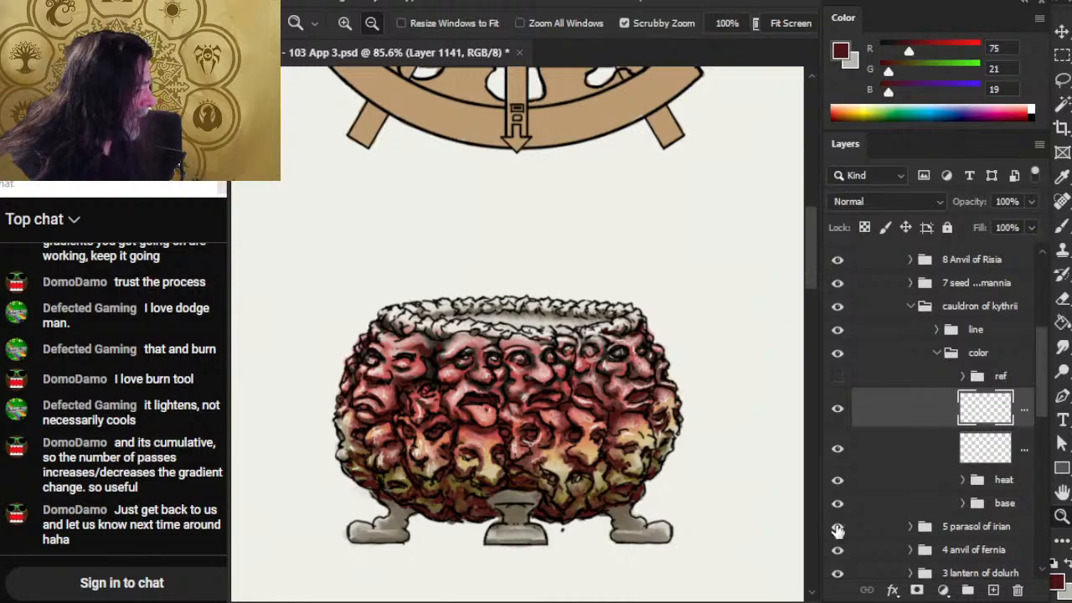
left_click(837, 408)
left_click(837, 448)
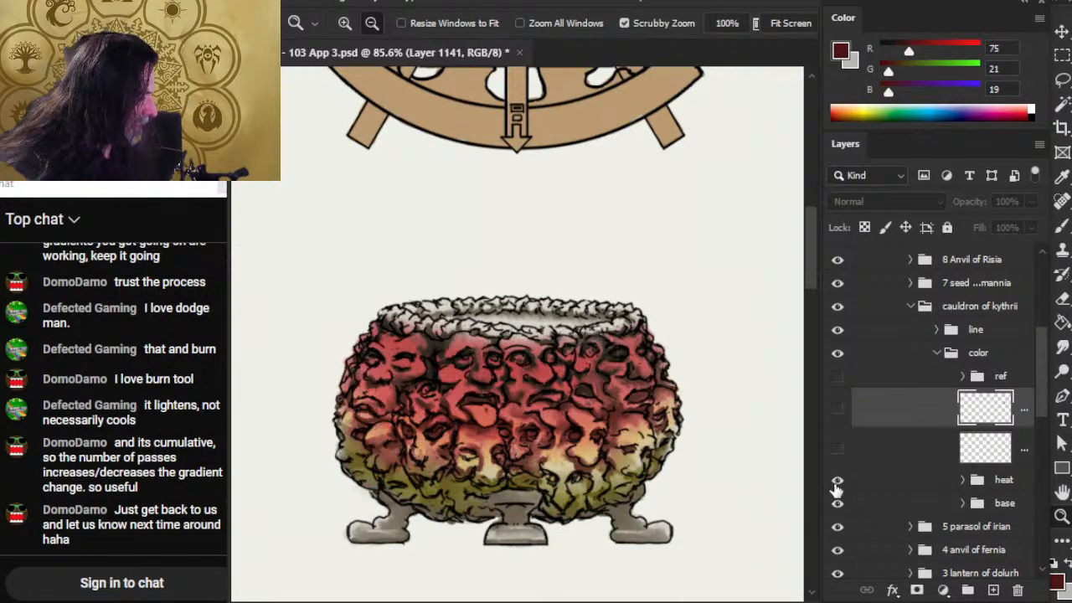
left_click(837, 479)
left_click(836, 503)
left_click(837, 502)
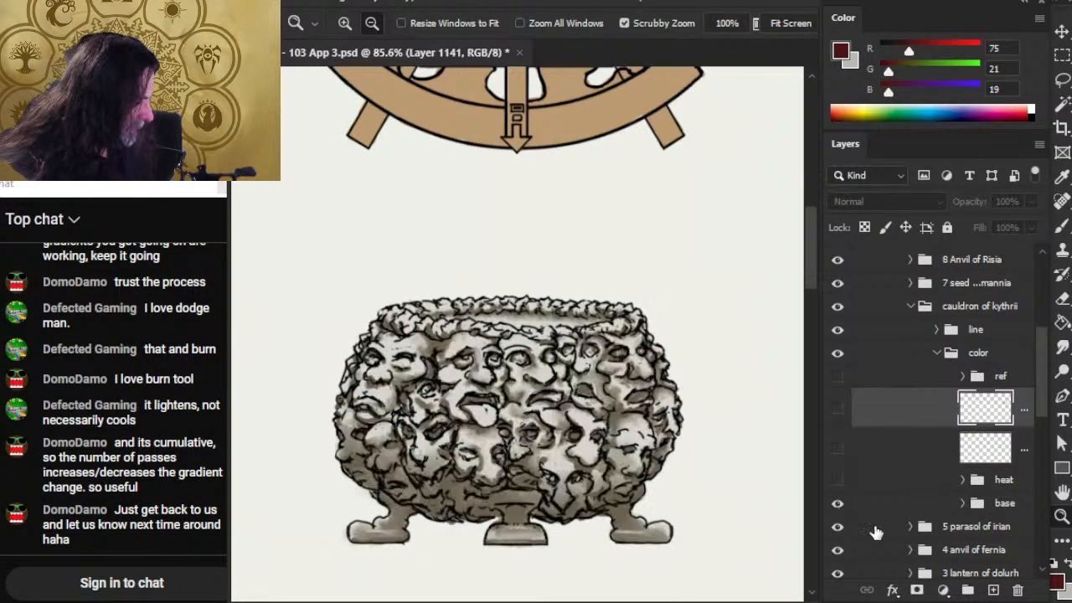
- Expand the base and heat groups and hide the base group's upper shading layer to leave the flat base colour
left_click(962, 502)
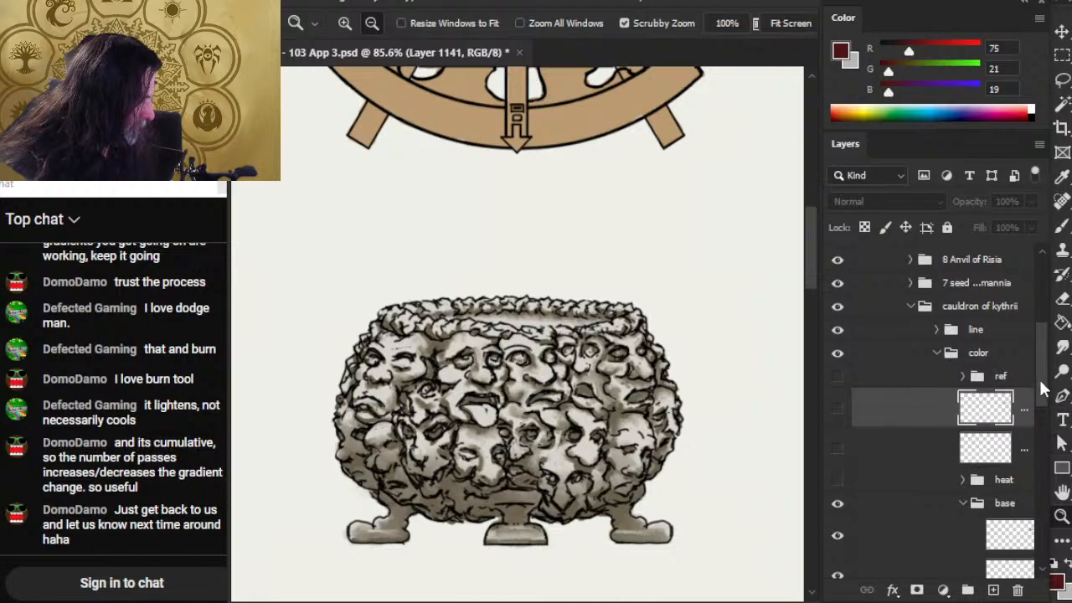
scroll(1046, 389, "down", 3)
left_click(967, 377)
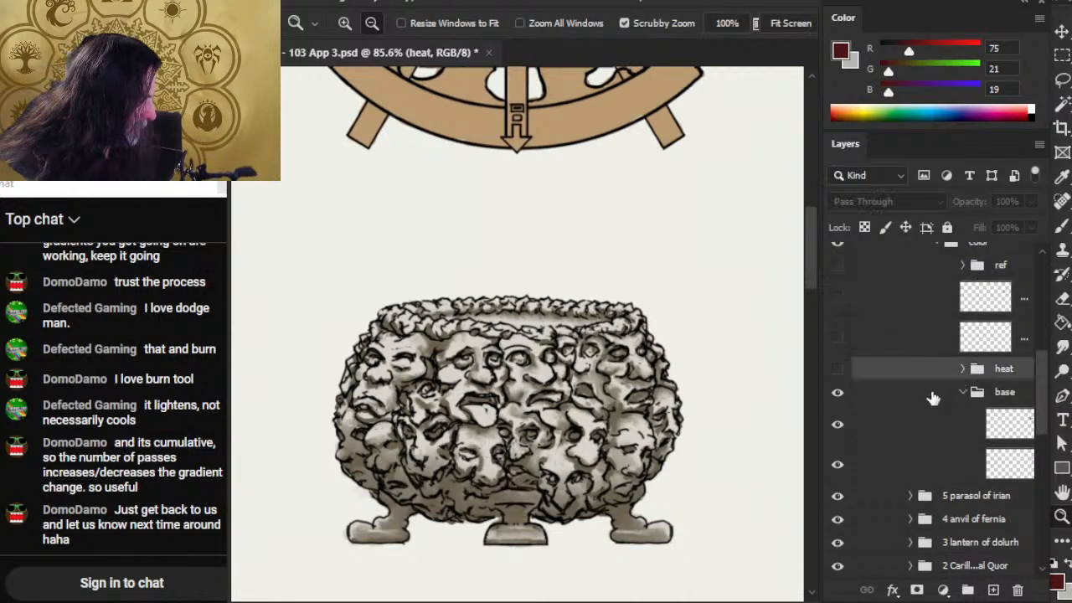
left_click(962, 369)
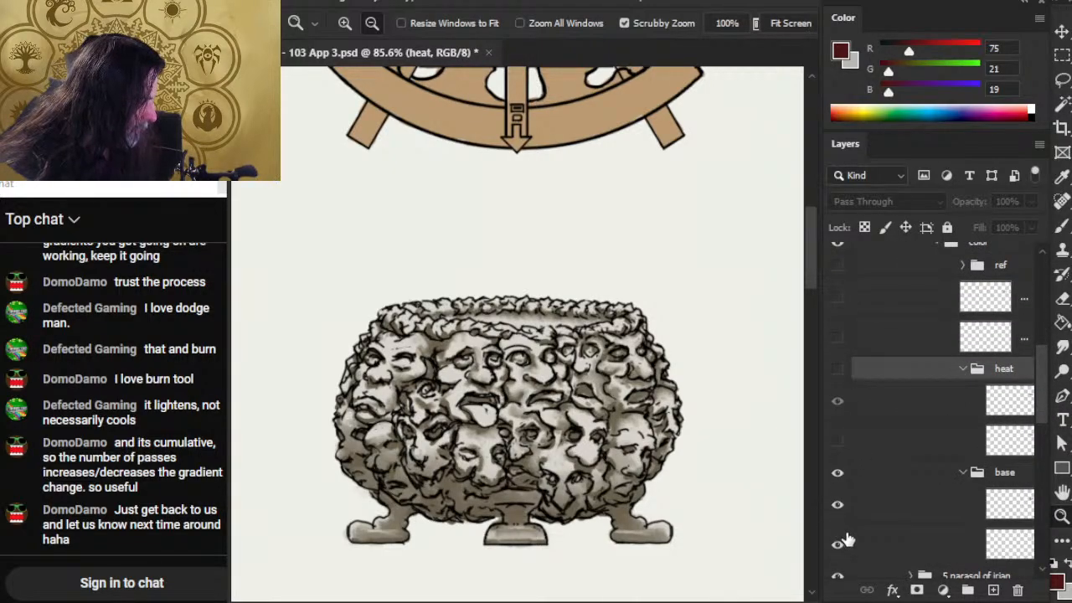
left_click(838, 504)
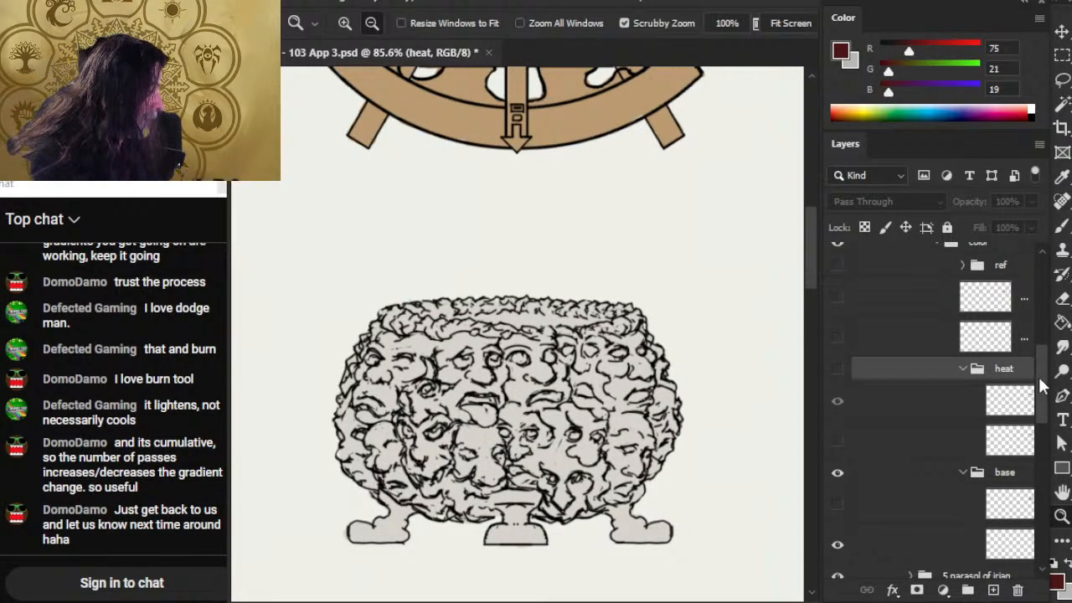
scroll(1045, 360, "down", 3)
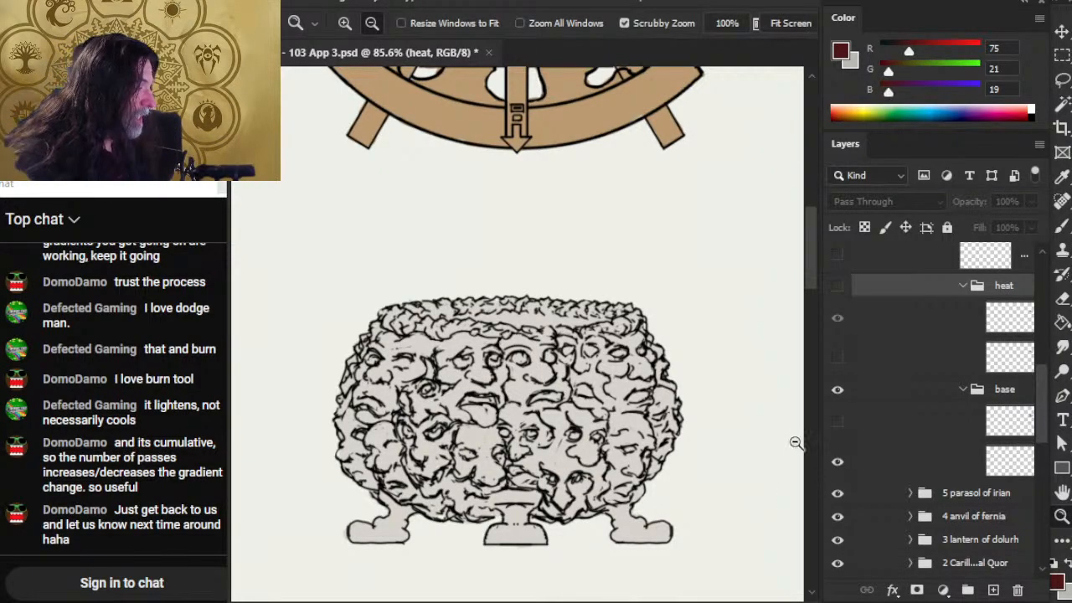
- Show the base group's shading layer again, collapse the base group and turn the heat group back on
left_click(837, 422)
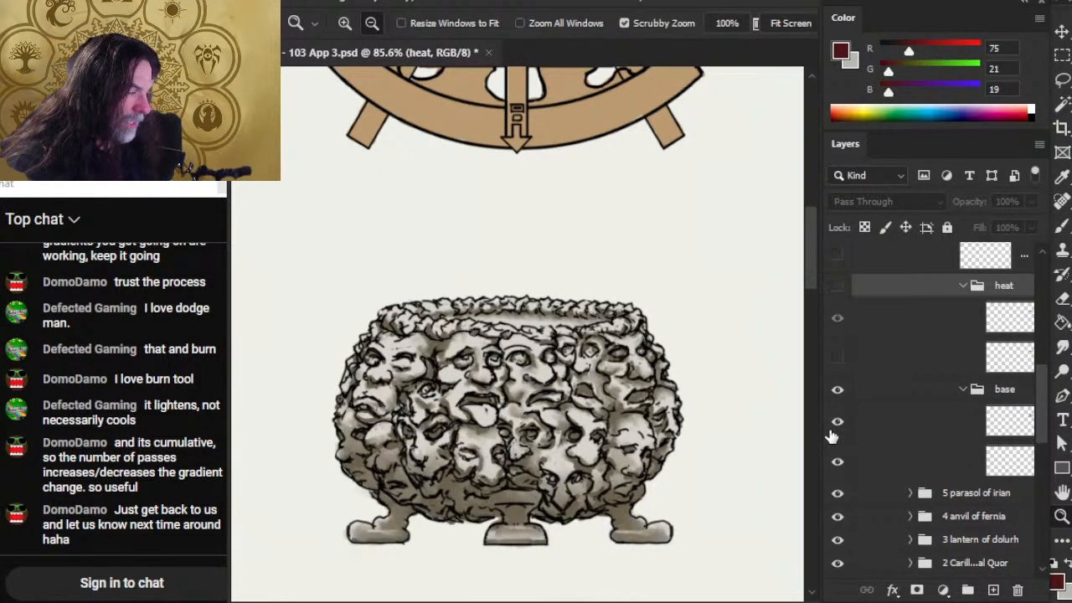
left_click(963, 390)
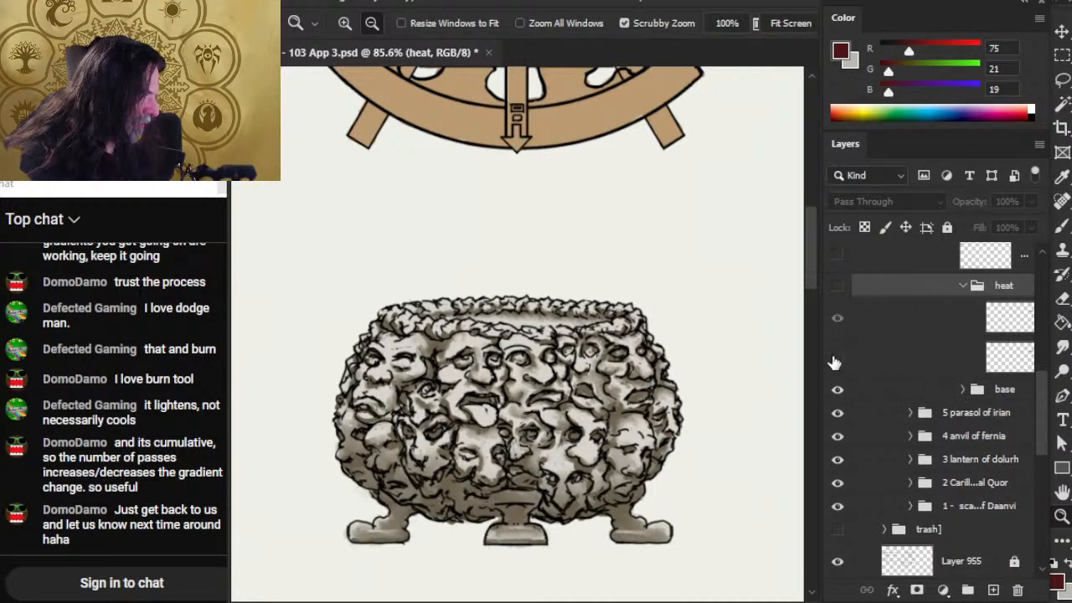
left_click(838, 286)
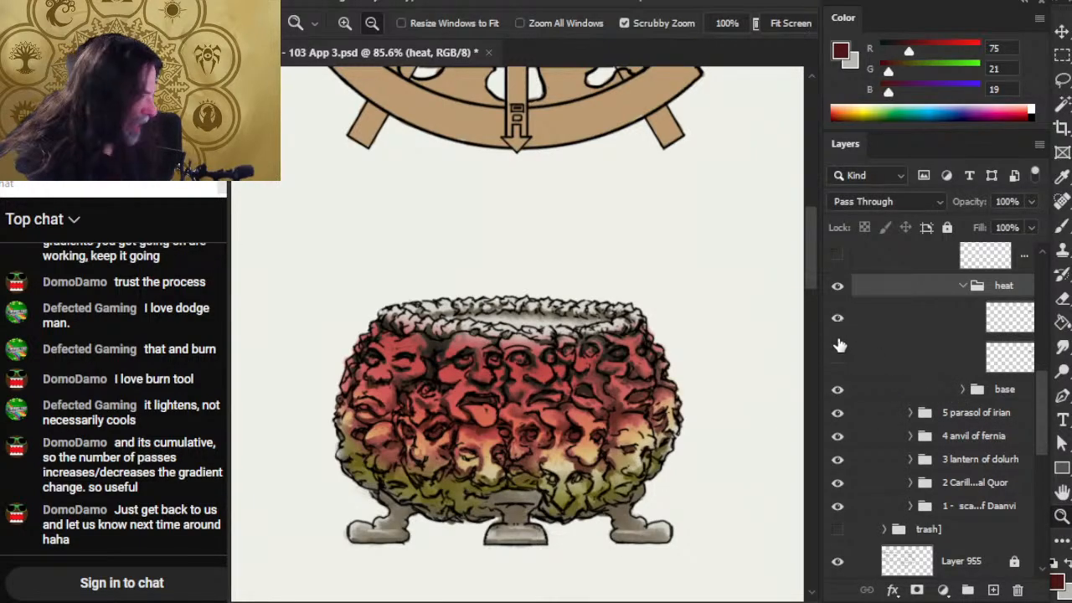
- Toggle the two layers inside the heat group to compare the heat colouring versions, and collapse the group
left_click(837, 319)
left_click(839, 360)
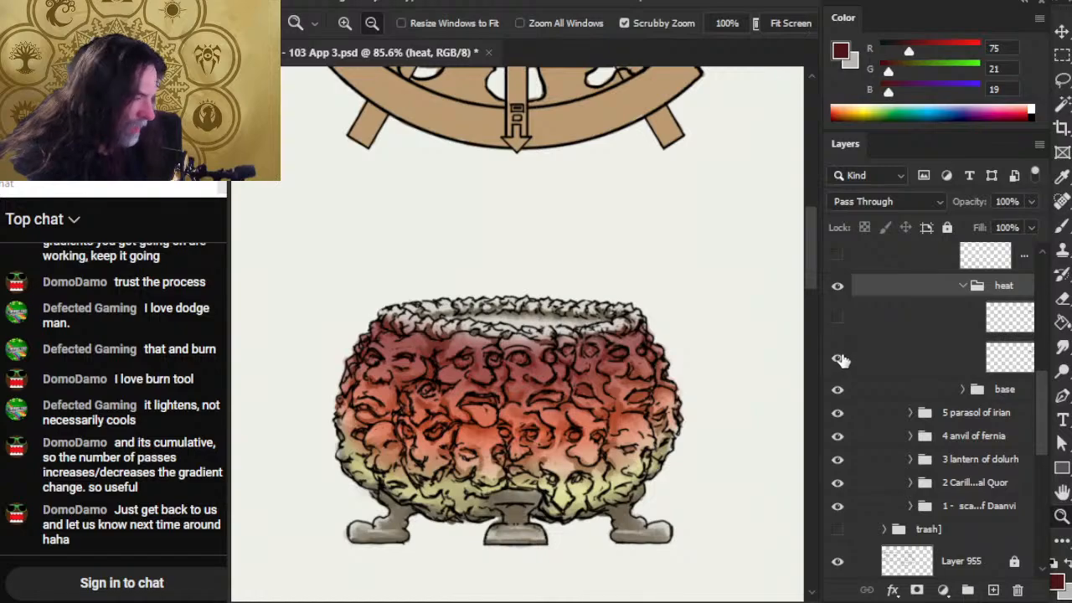
left_click(837, 318)
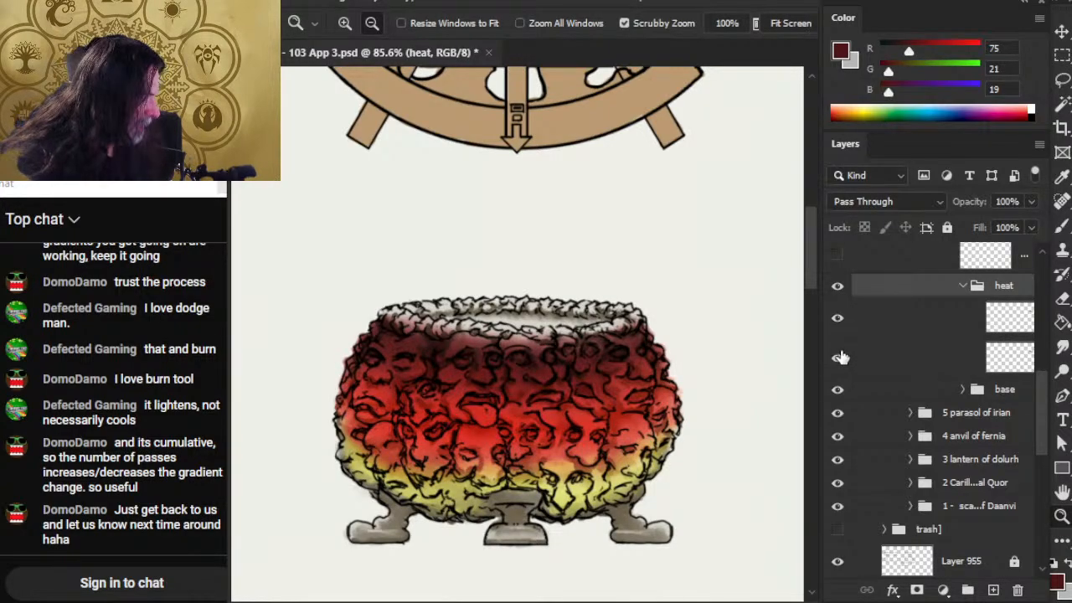
left_click(838, 358)
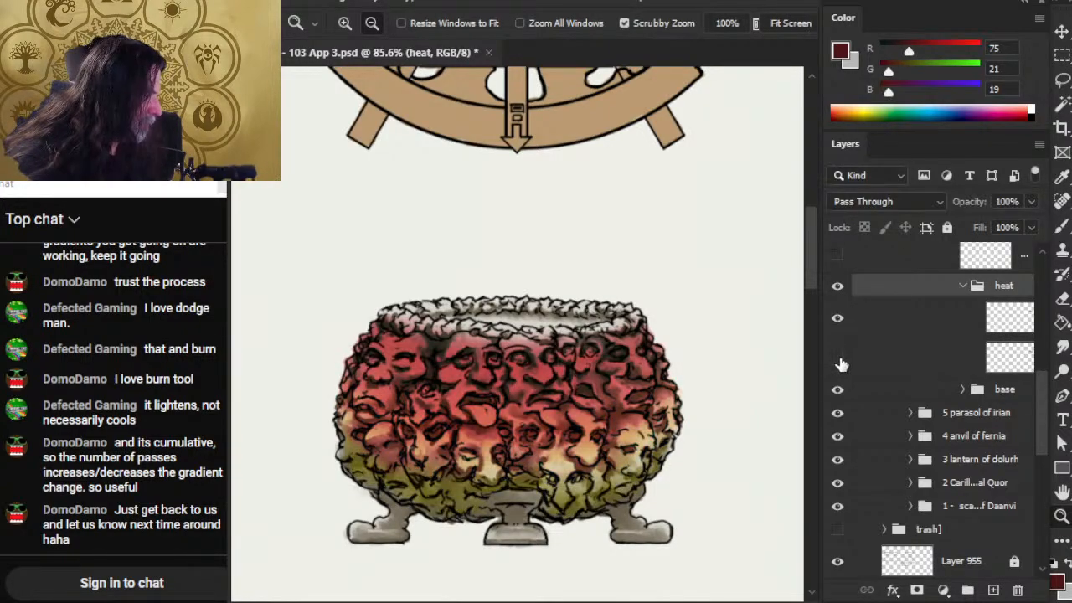
left_click(962, 285)
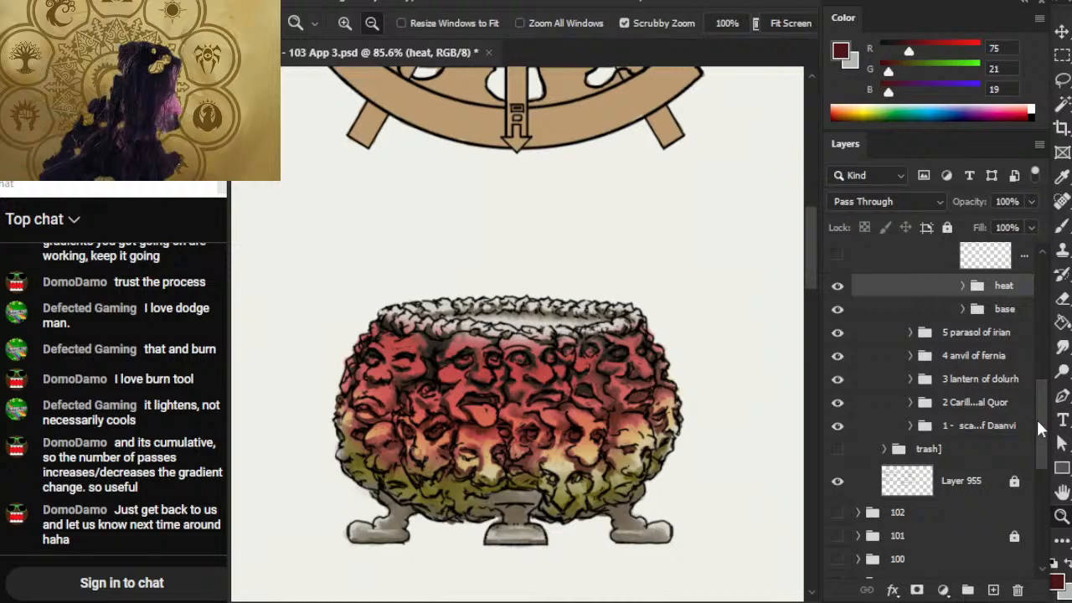
- Show both shading layers above the heat group to restore the fully coloured cauldron
scroll(1042, 429, "up", 5)
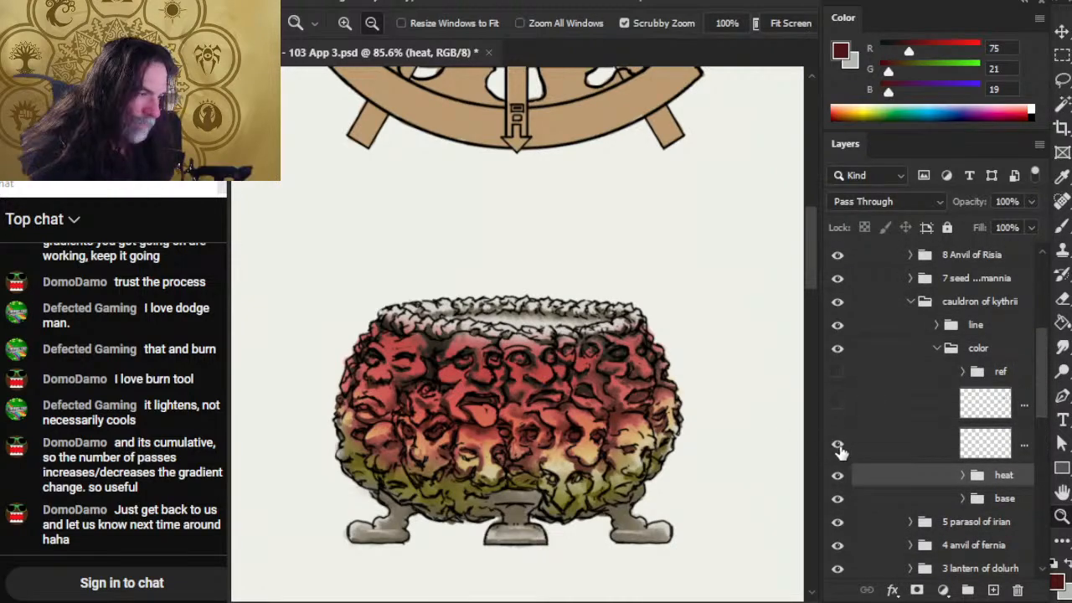
left_click(837, 444)
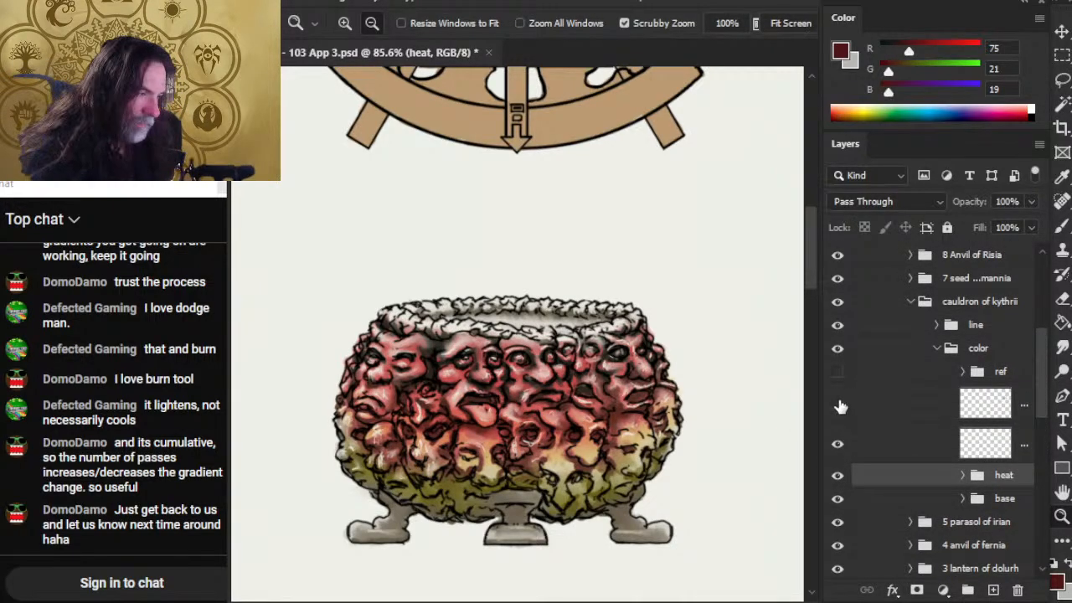
left_click(839, 405)
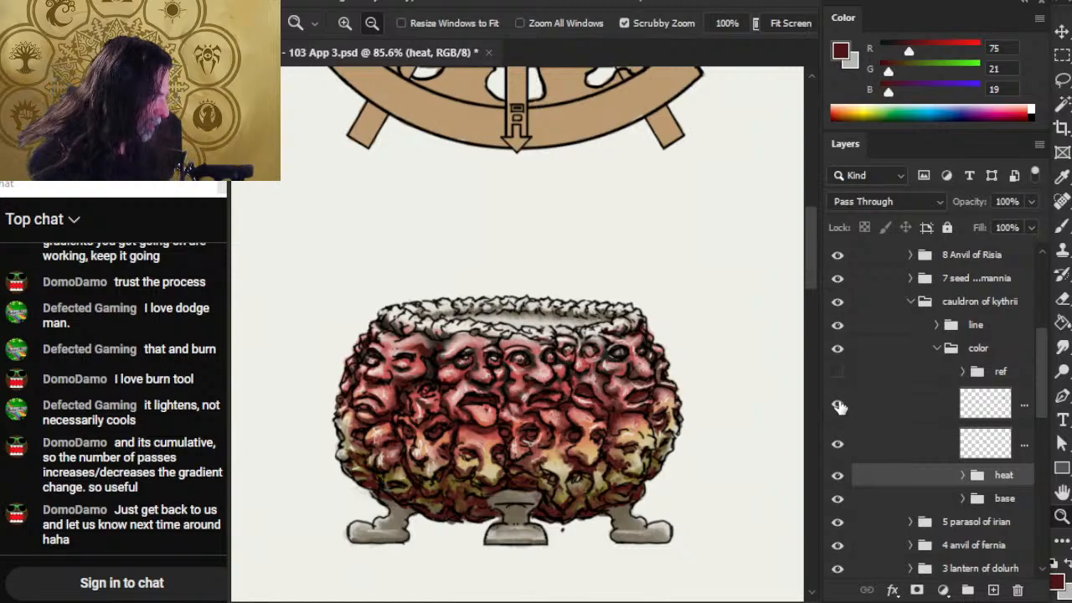
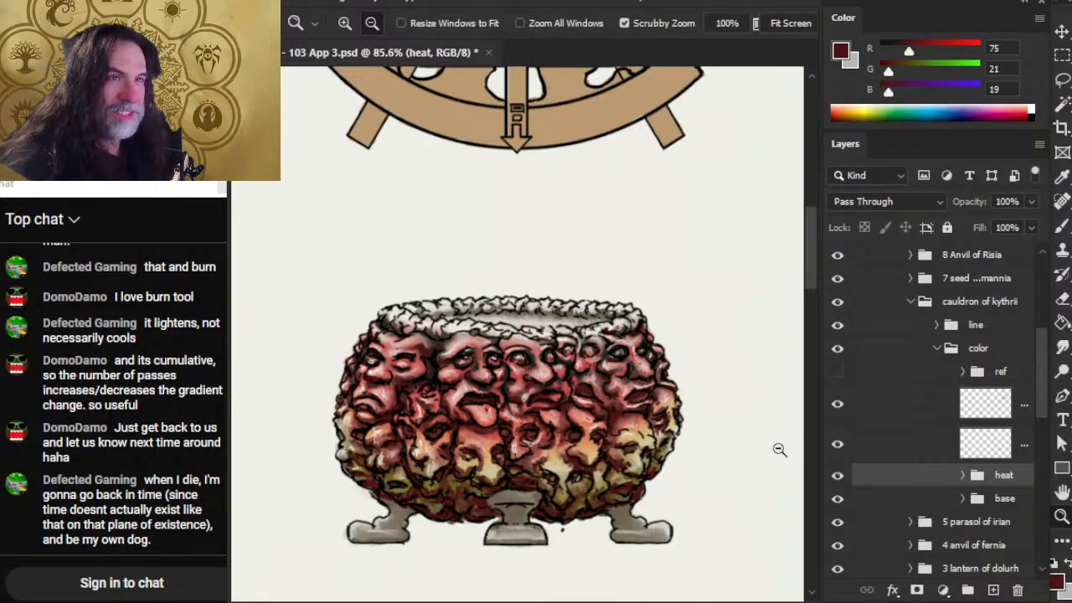
- On the upper shading layer, paint dark red shadows around the cauldron's right-hand faces and smudge them into the skin
key("b")
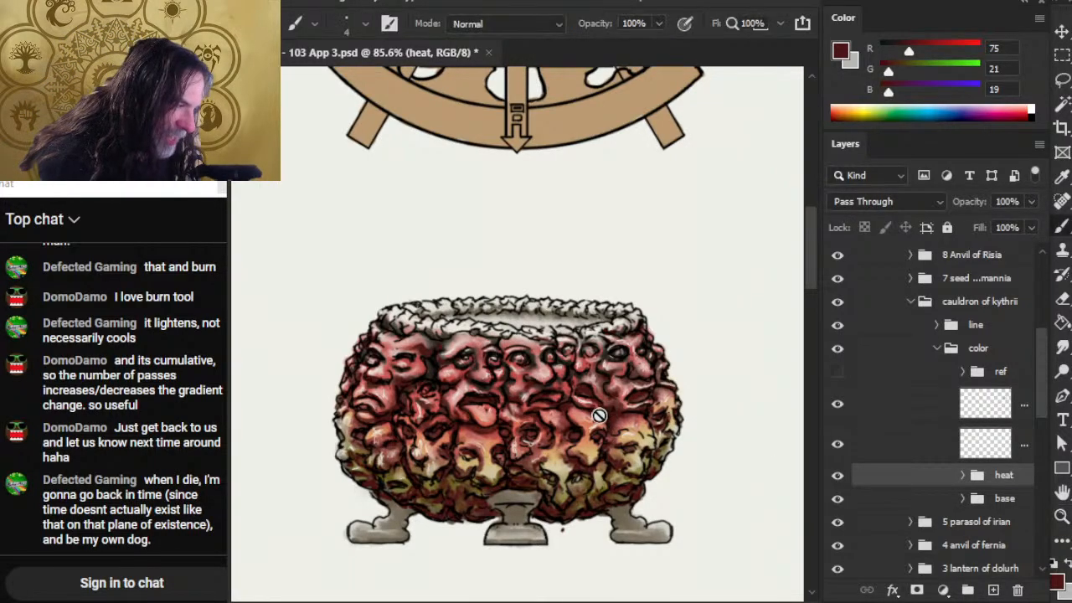
left_click(885, 416)
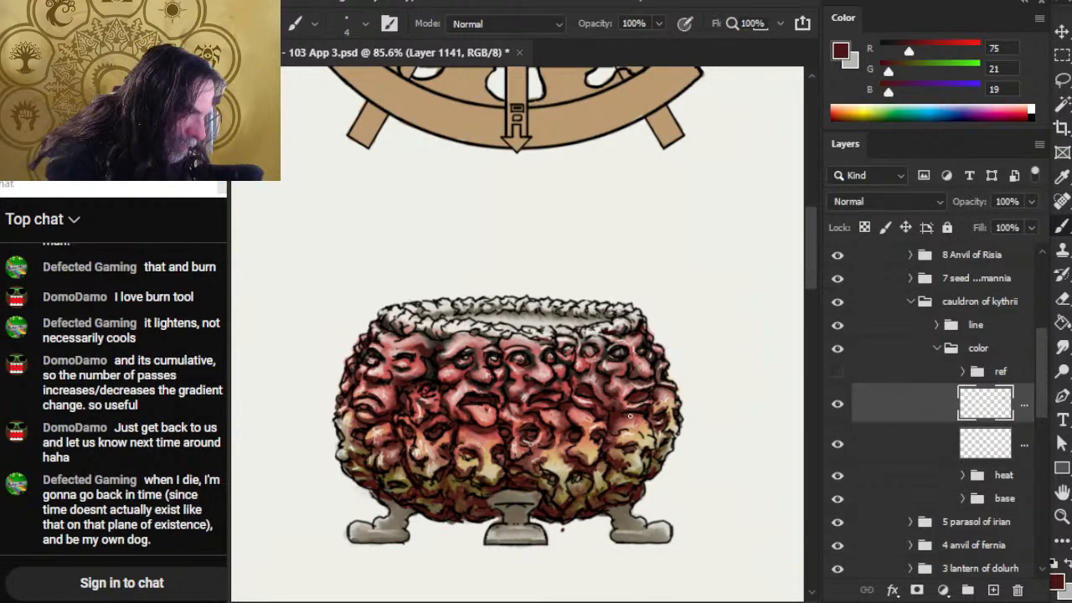
key("r")
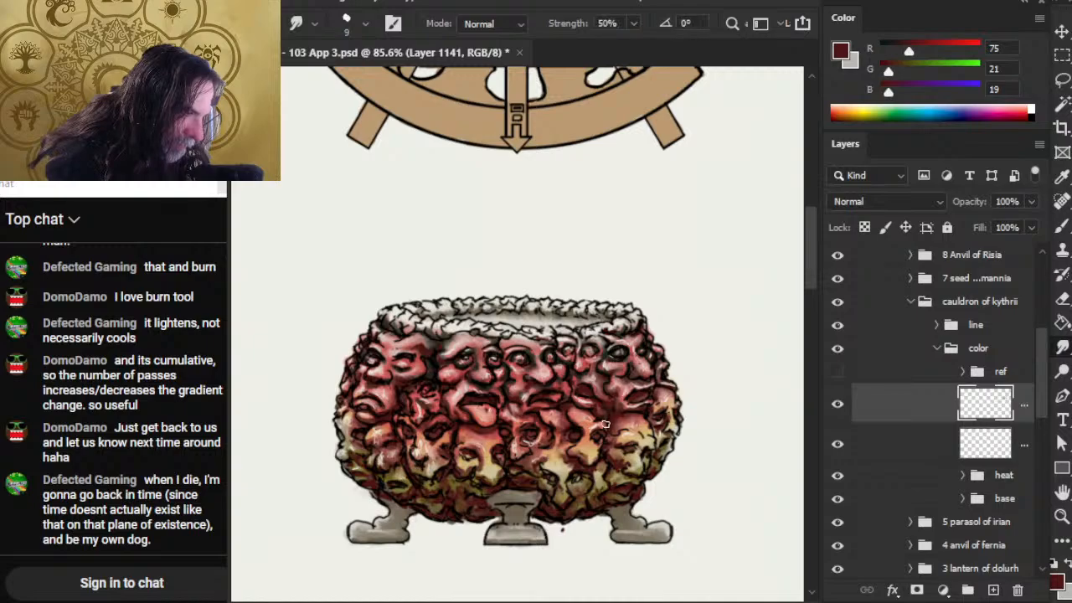
key("b")
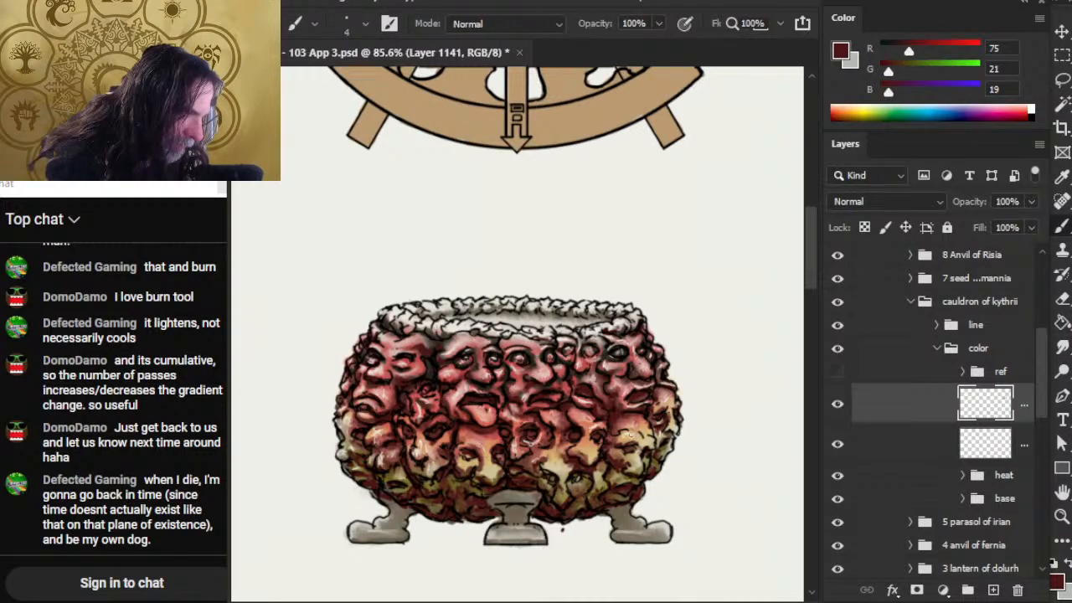
key("r")
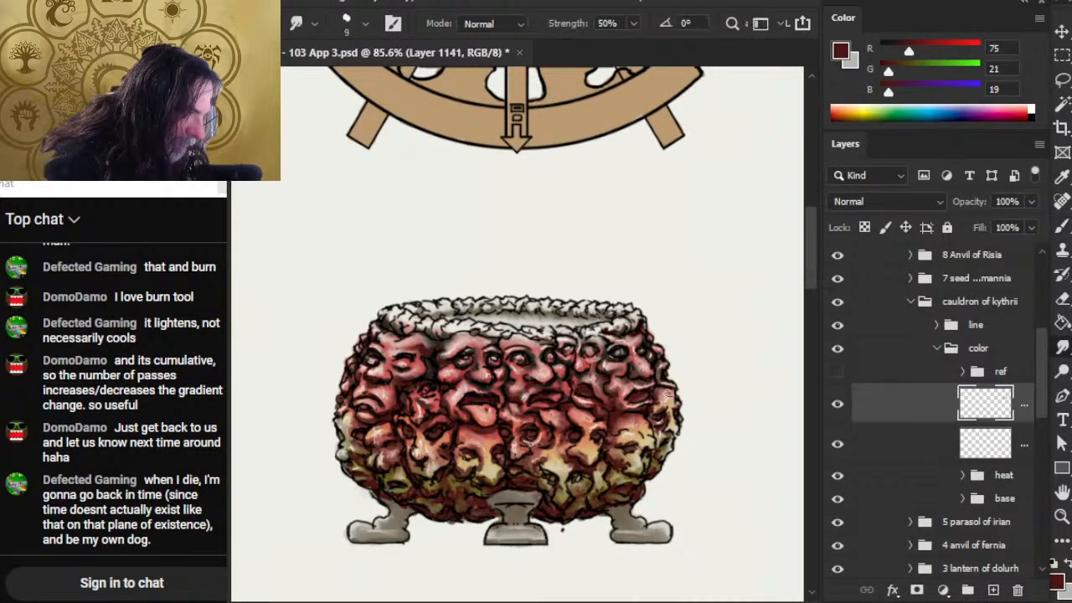
key("b")
key("r")
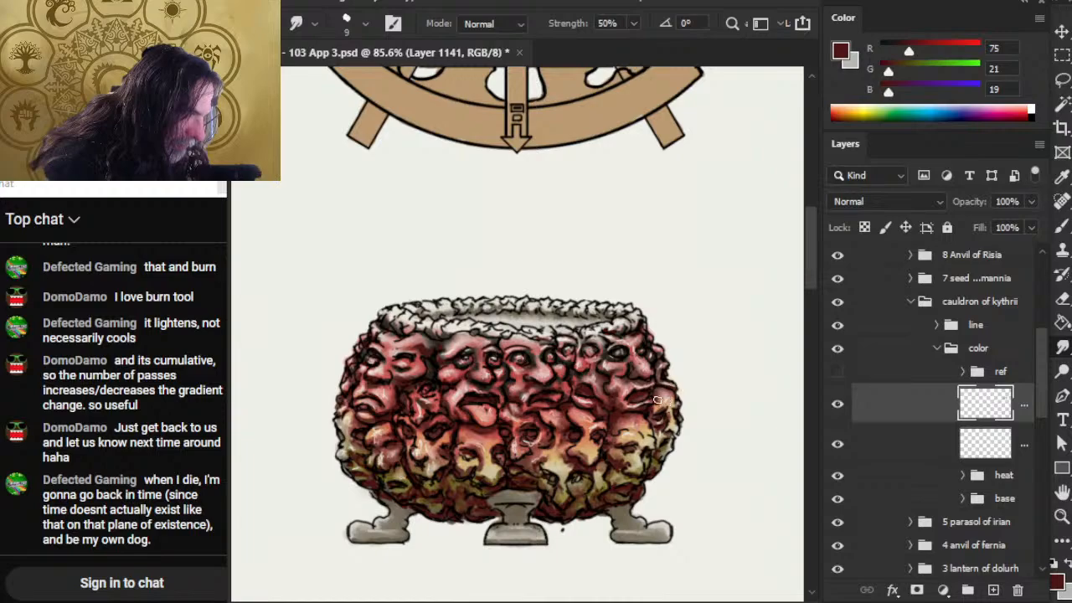
- Paint and smudge dark red shadows along the foreheads of the upper faces, just below the pale rim
key("b")
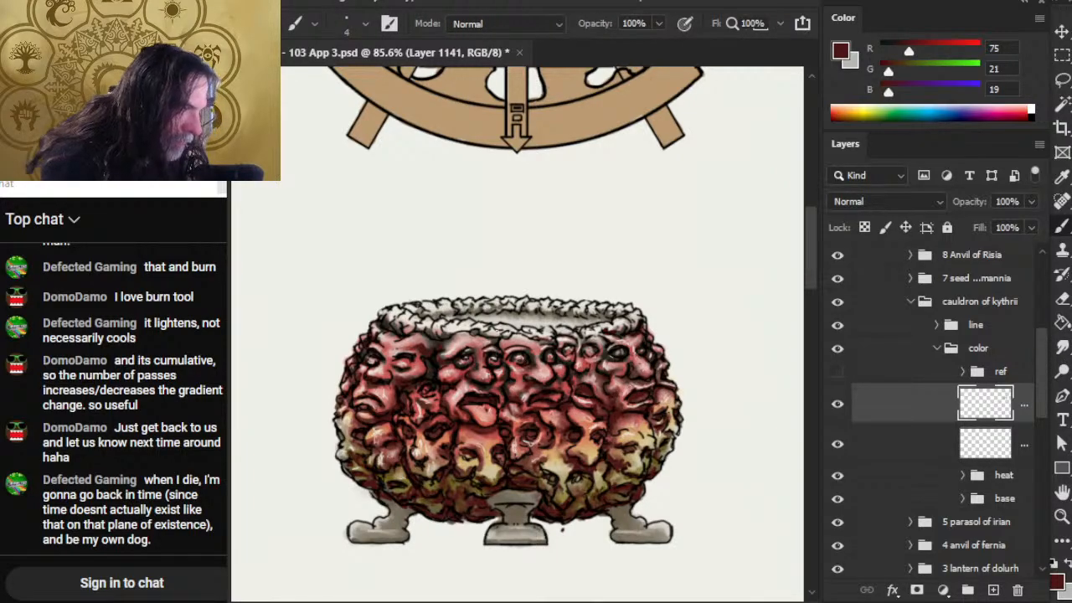
key("r")
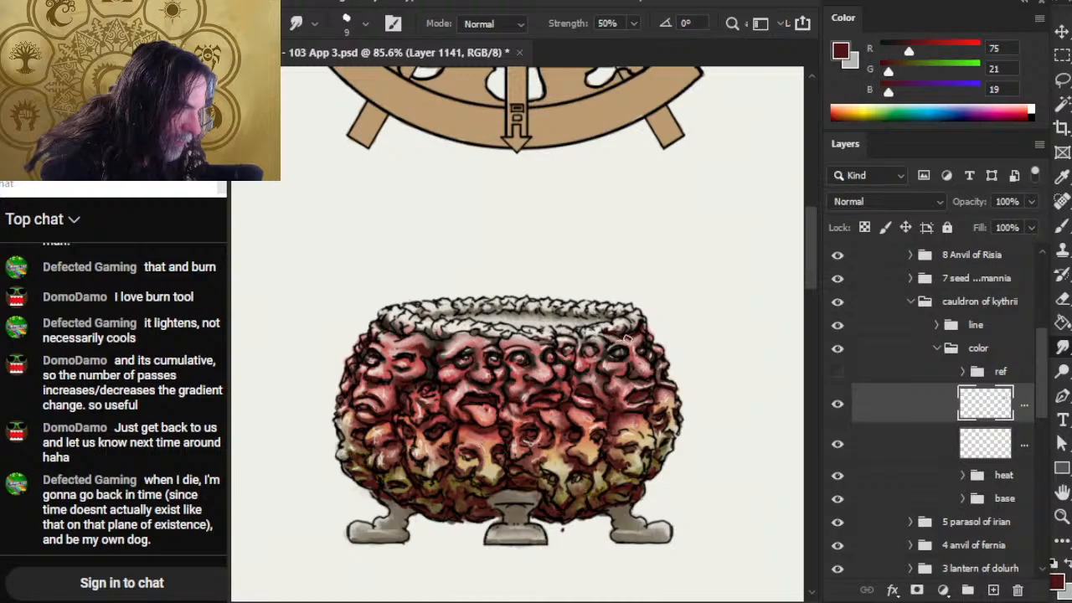
key("b")
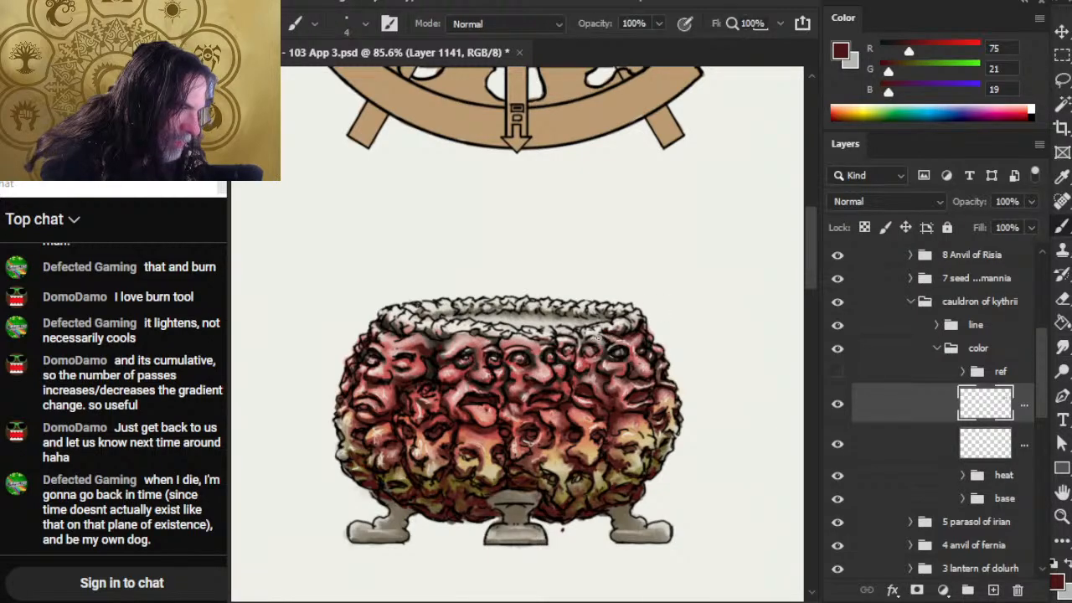
key("r")
key("b")
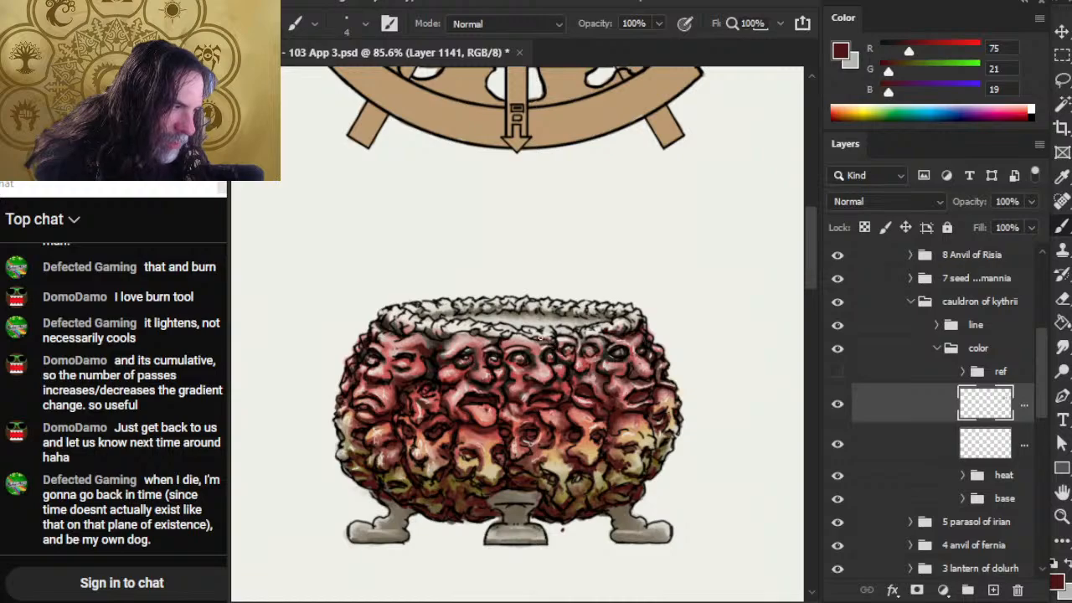
key("r")
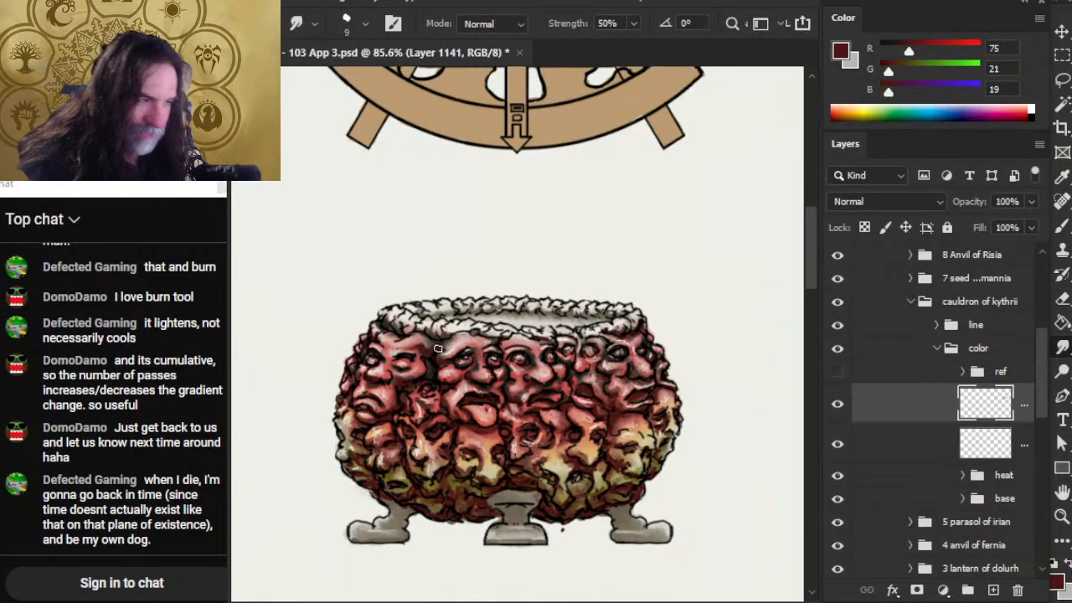
- Shade the forehead and brow of the upper left face with dark red strokes and smudge them smooth
key("b")
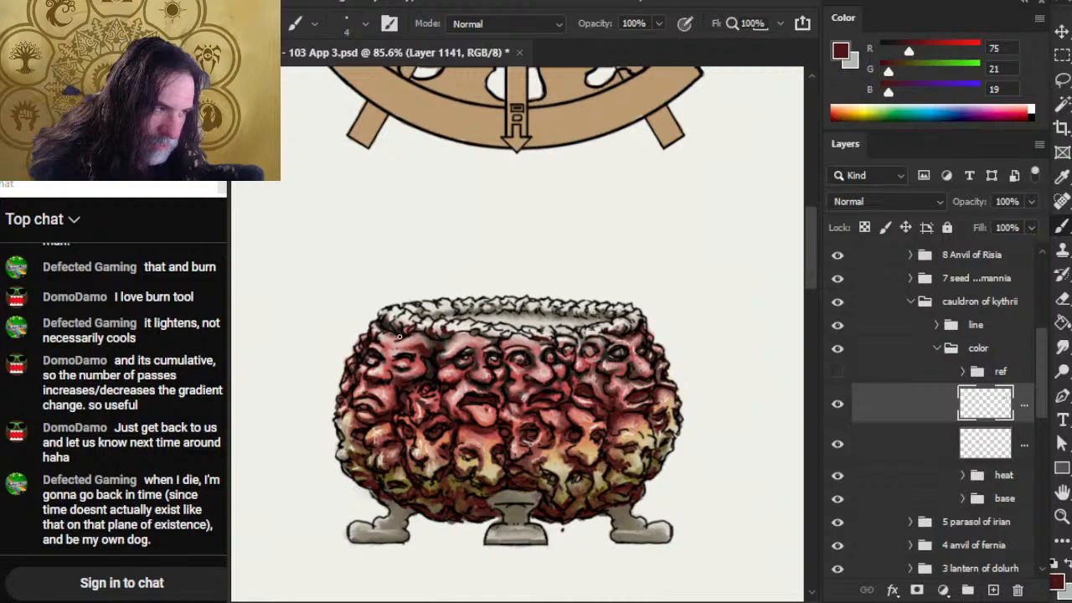
key("r")
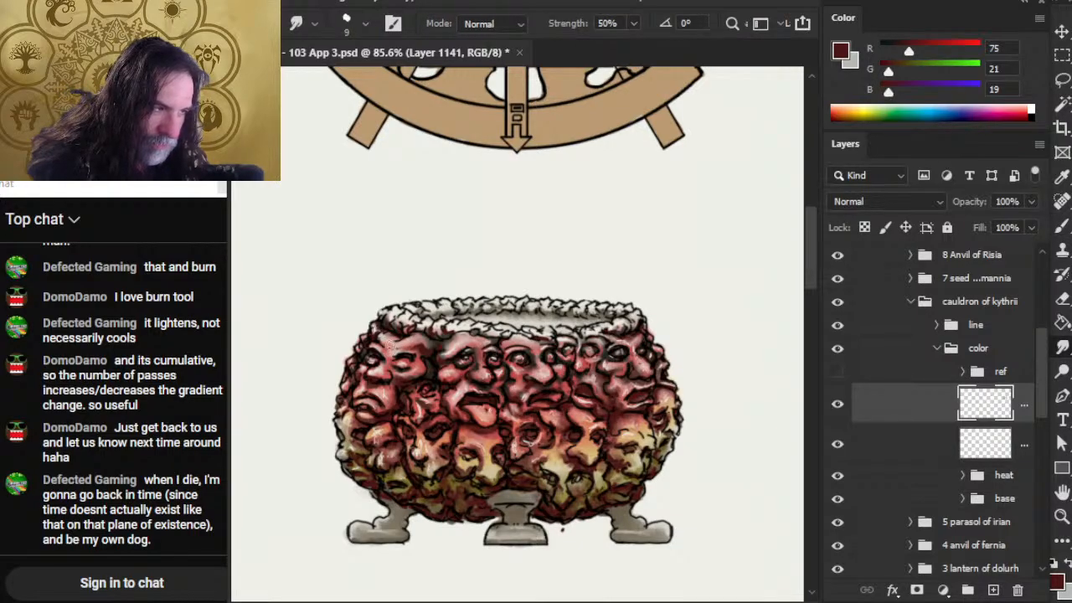
key("b")
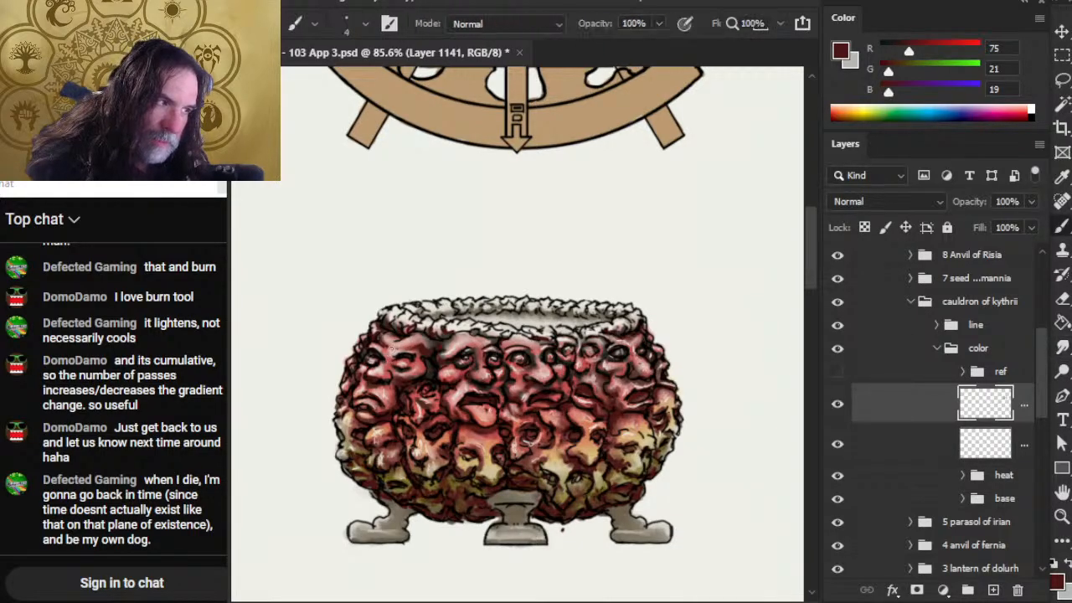
key("r")
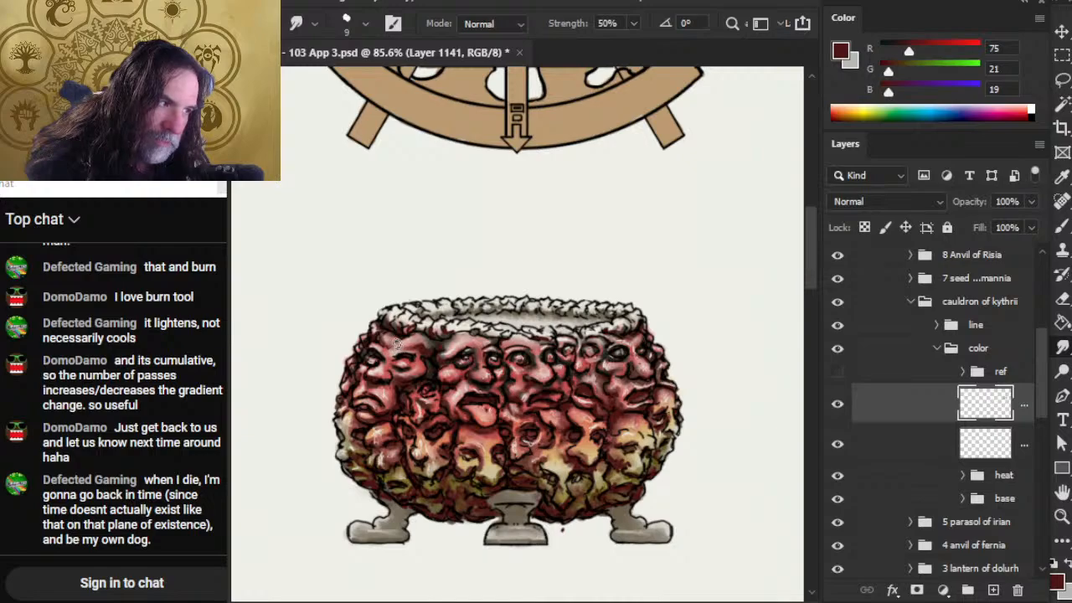
key("b")
key("r")
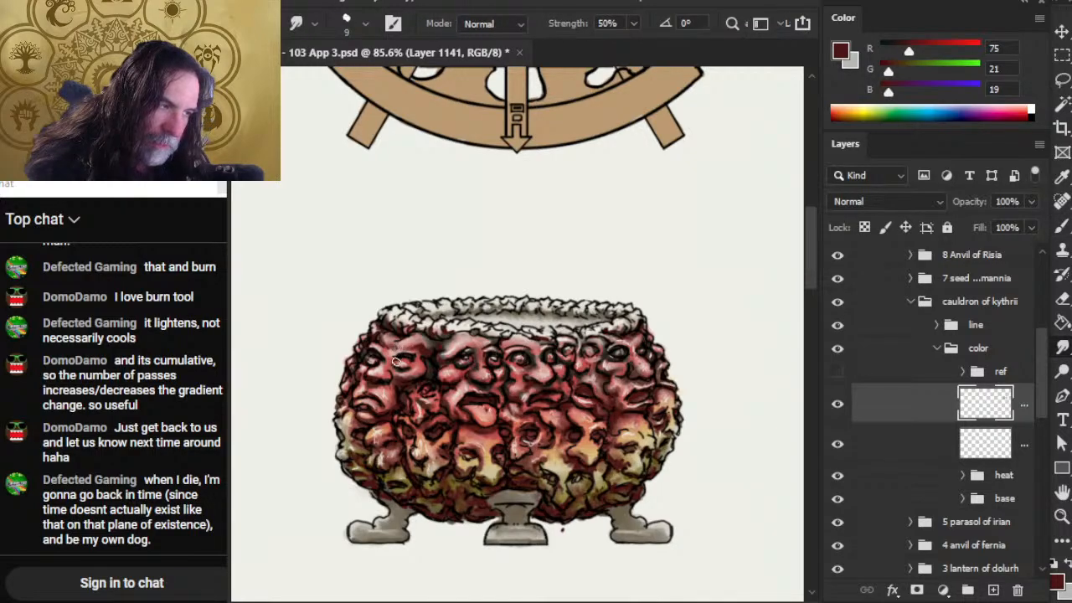
key("b")
key("r")
key("b")
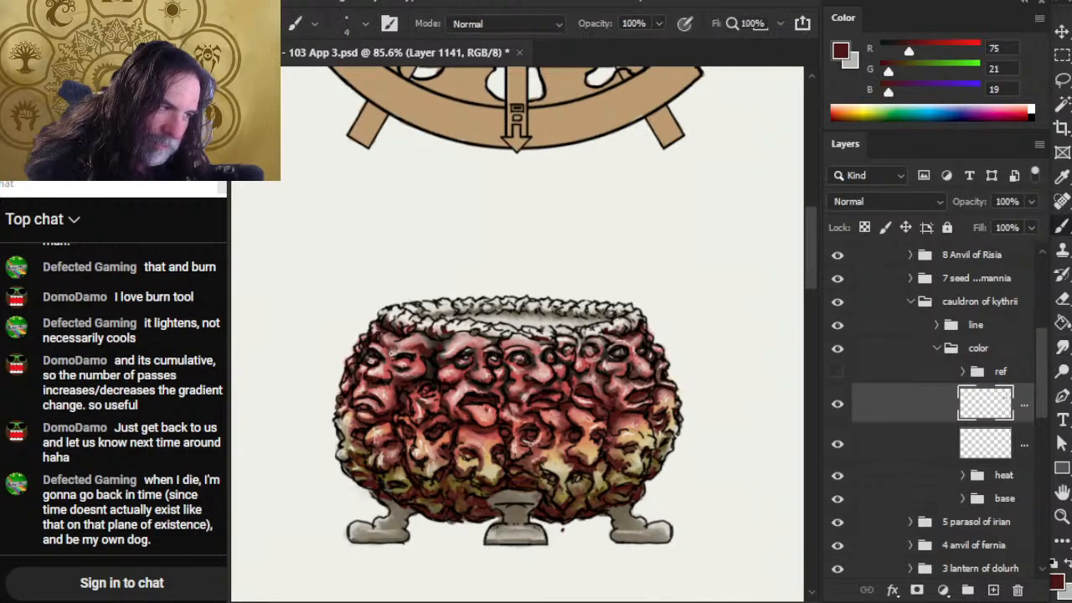
- Add dark red shadows around the upper left face's nose and cheek and blend them with the Smudge tool
key("r")
key("b")
key("r")
key("b")
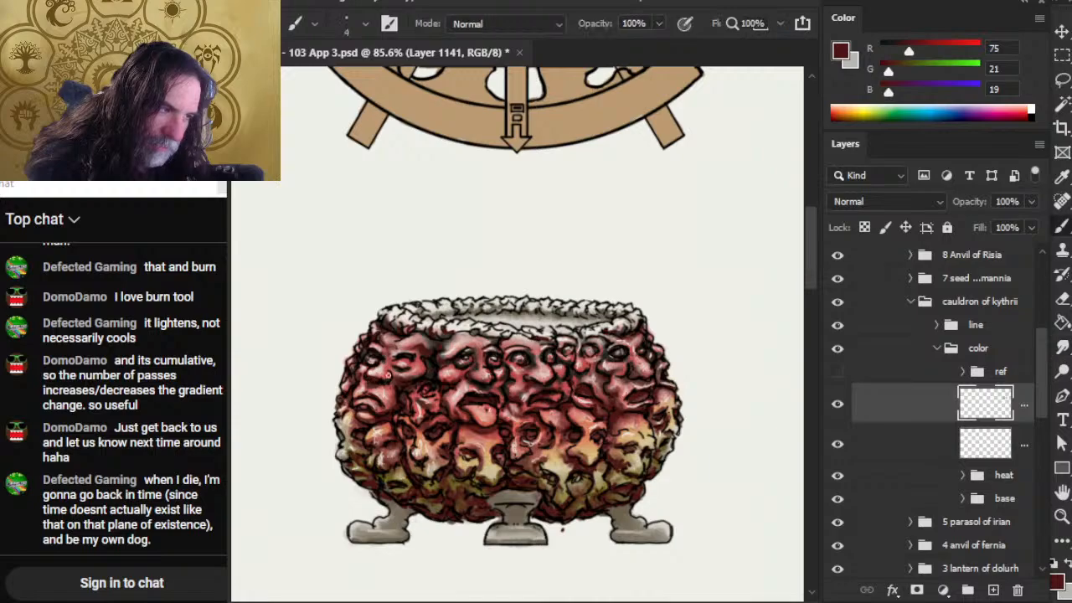
key("r")
key("b")
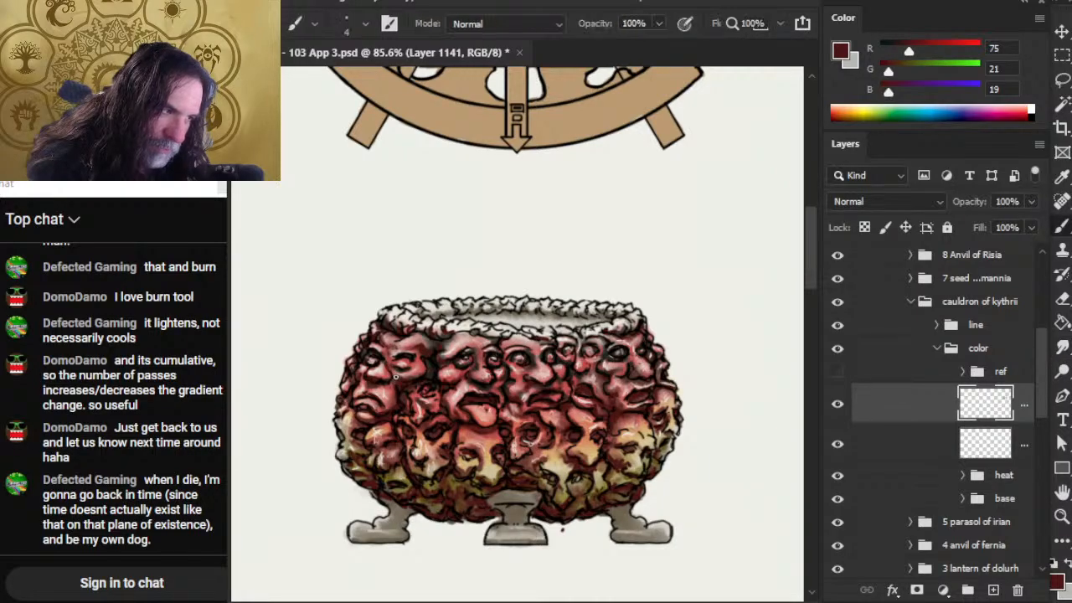
key("r")
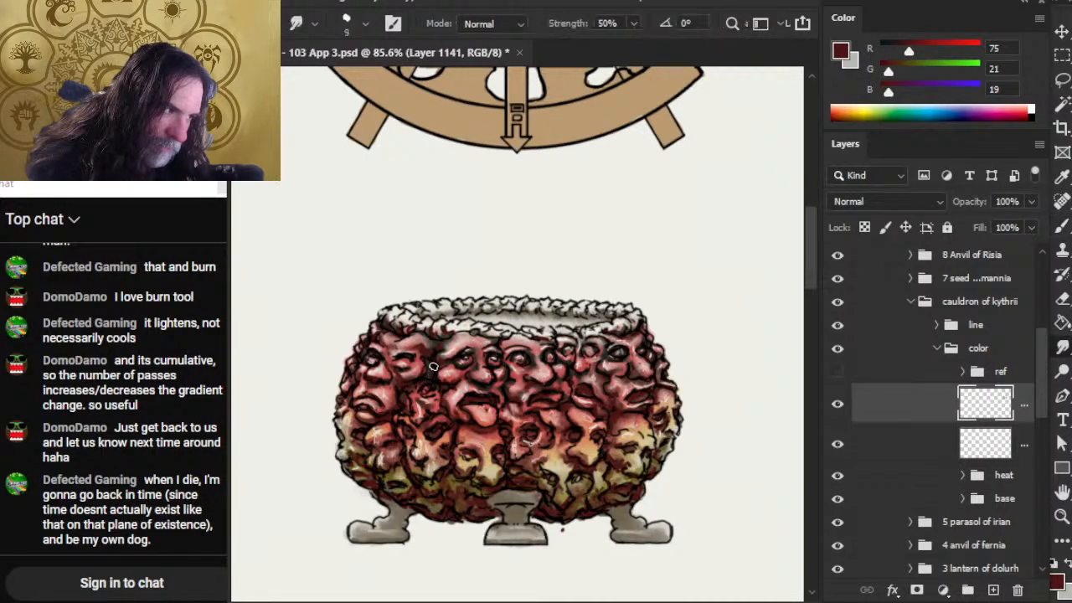
- Paint and smudge dark red shading around the upper left face's frowning mouth and outer cheek
key("b")
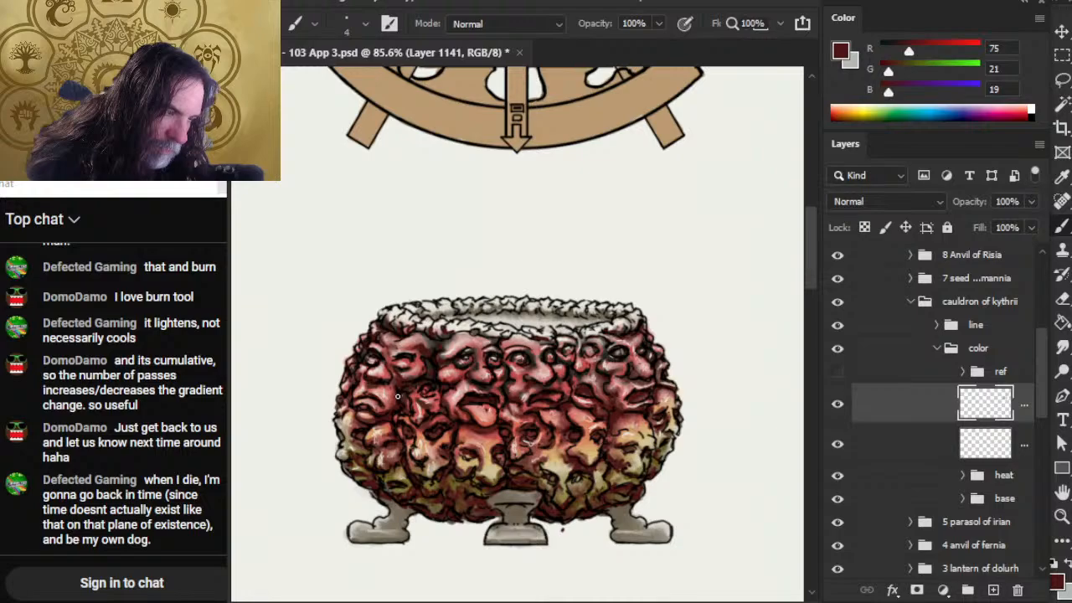
key("r")
key("b")
key("r")
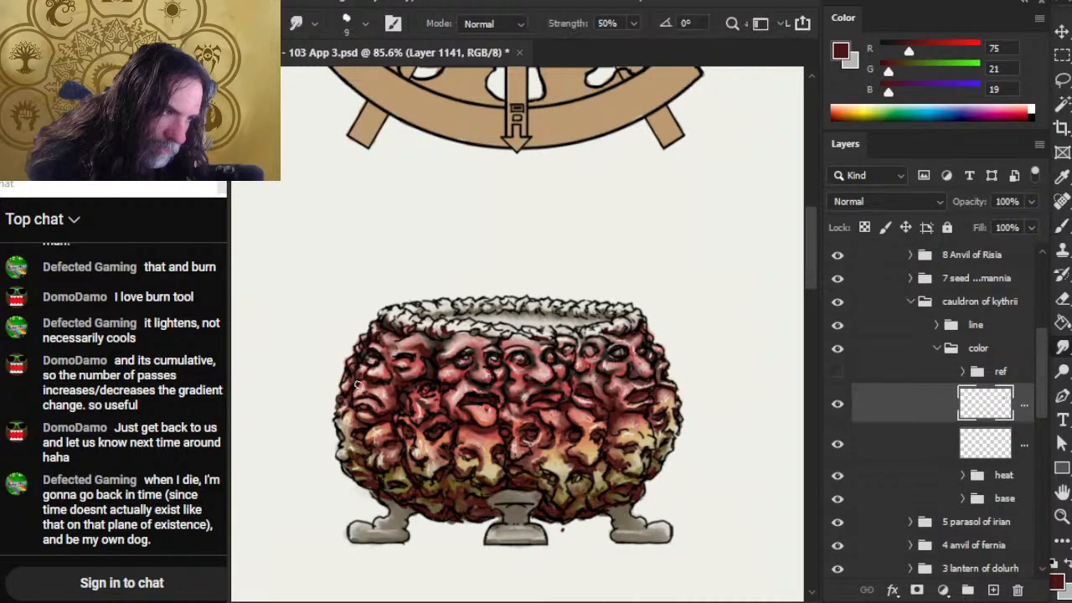
- Paint and smudge dark red shadows along the lower edge of the pale rim, above the left and middle upper faces
key("b")
key("r")
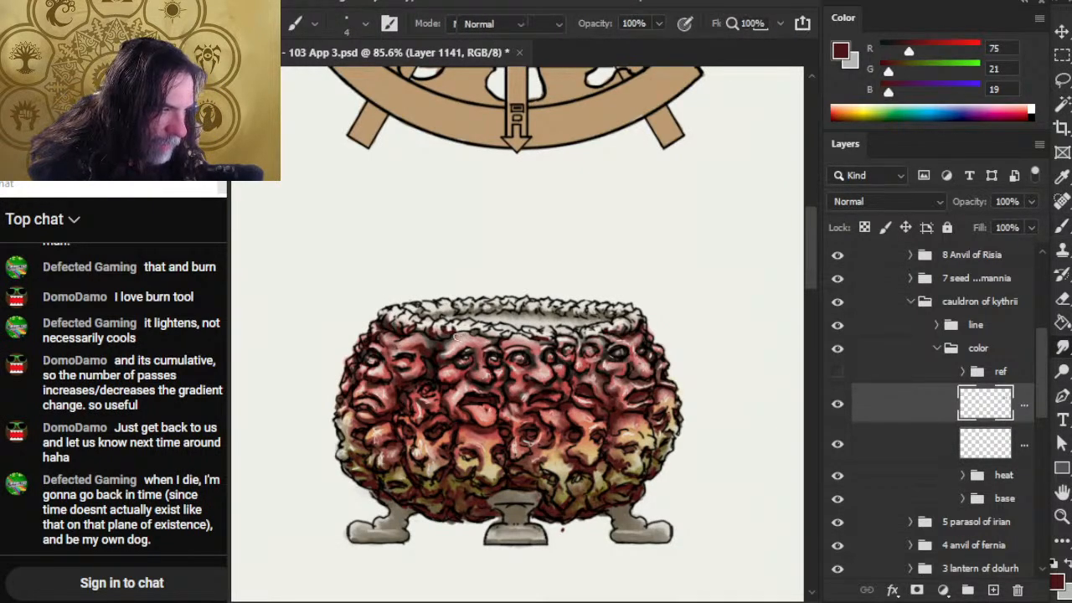
key("b")
key("r")
key("b")
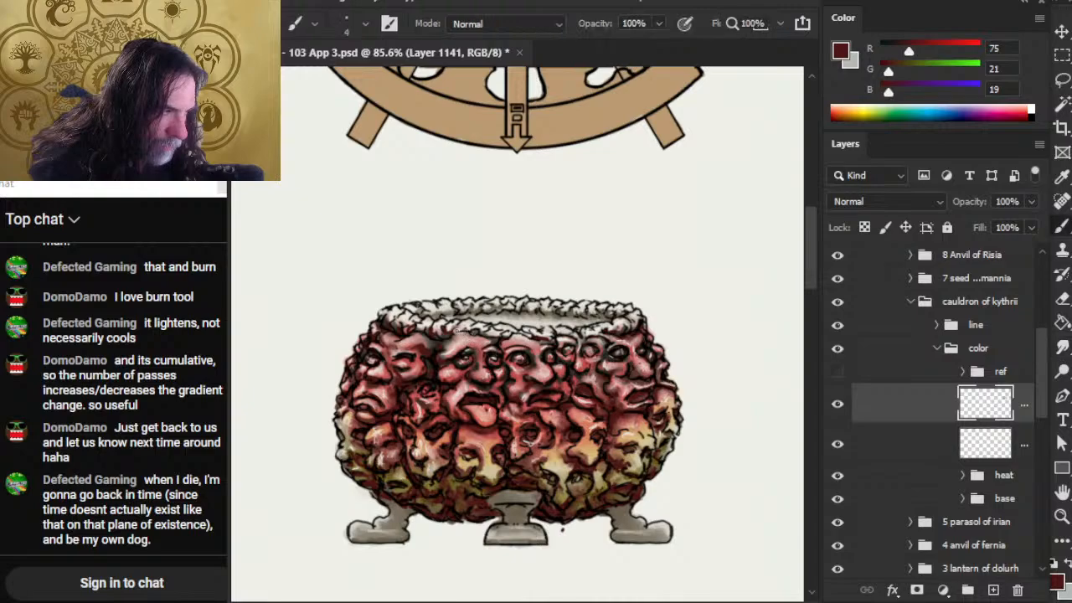
key("r")
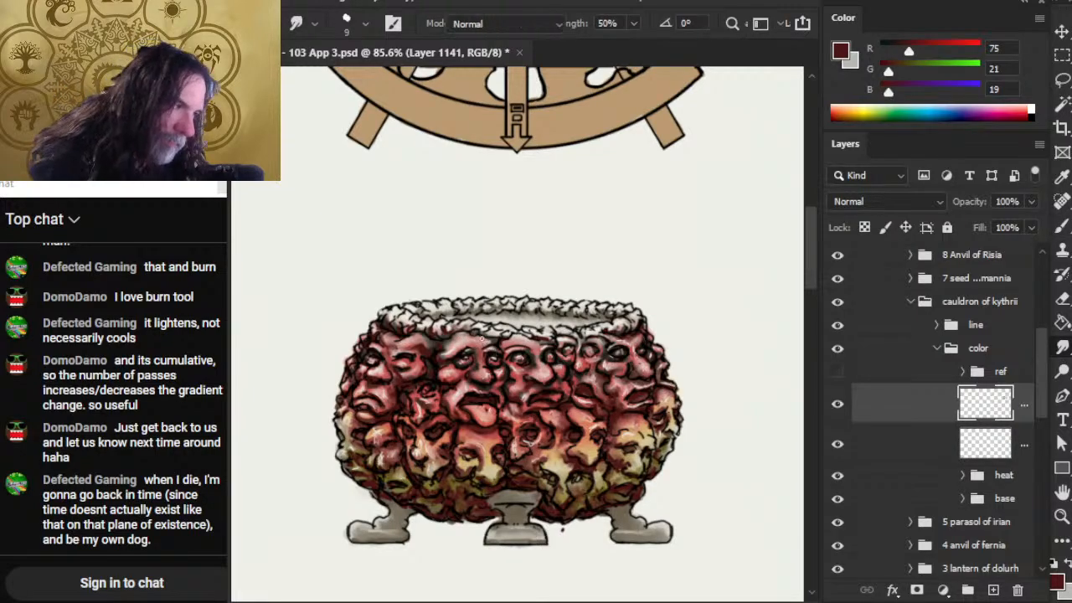
key("b")
key("r")
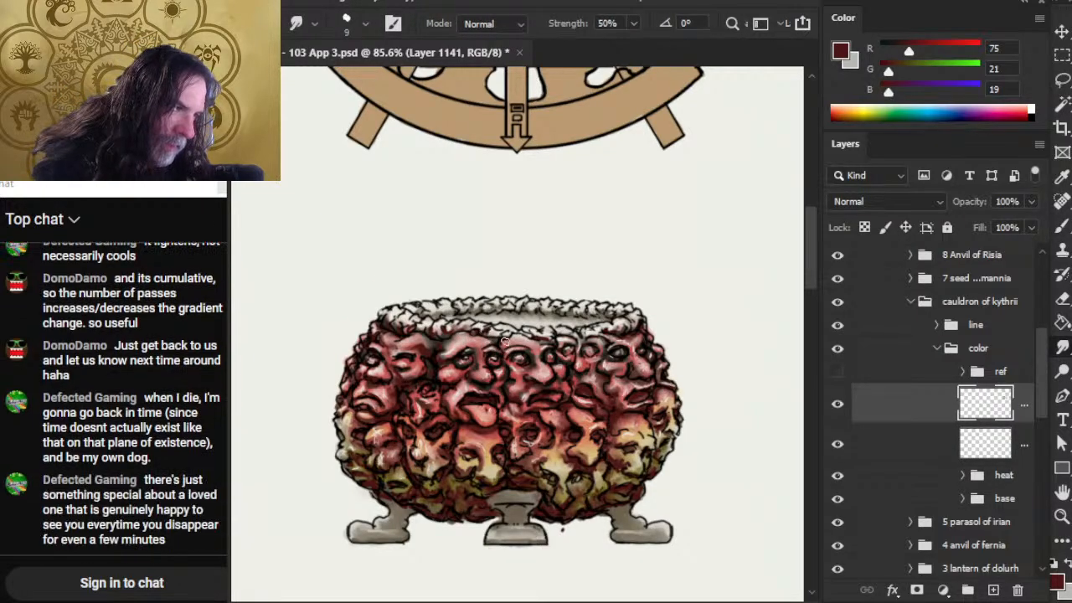
- Continue the dark red shading under the rim from the middle face towards the right faces, smudging each stroke
key("b")
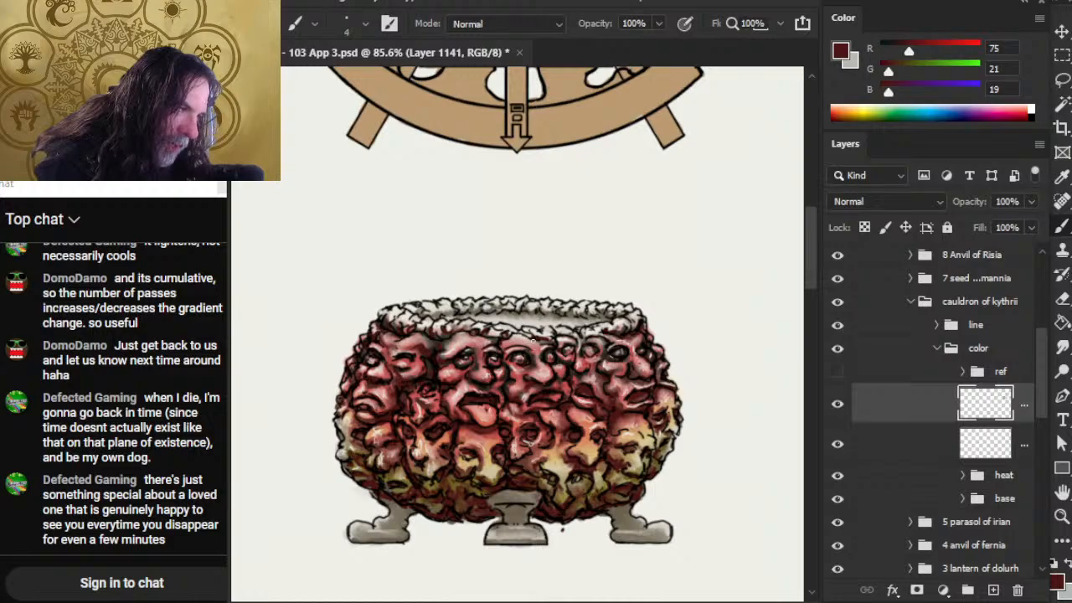
key("r")
key("b")
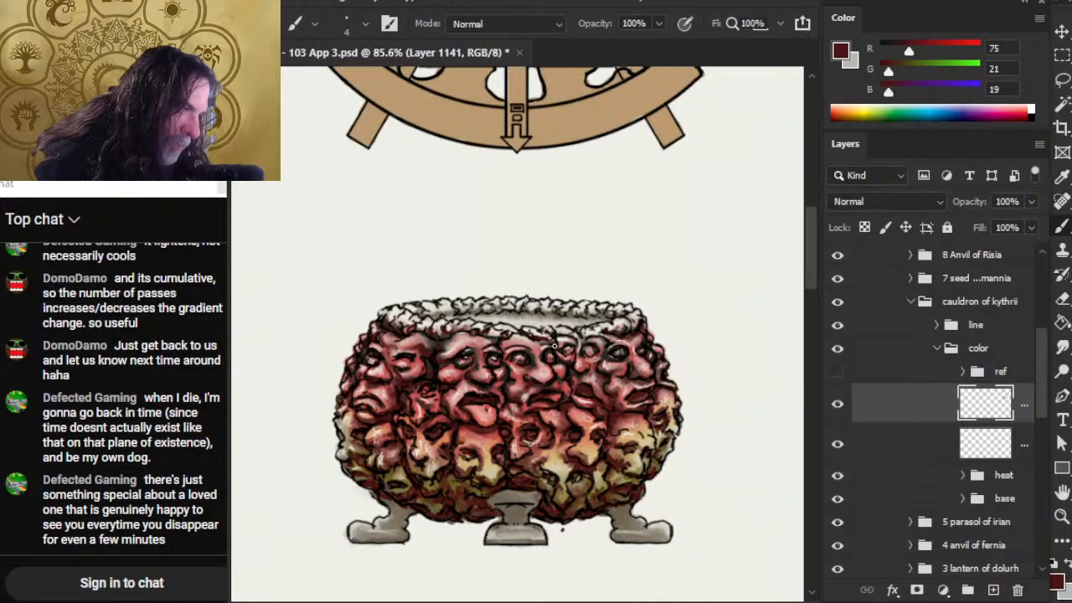
key("r")
key("b")
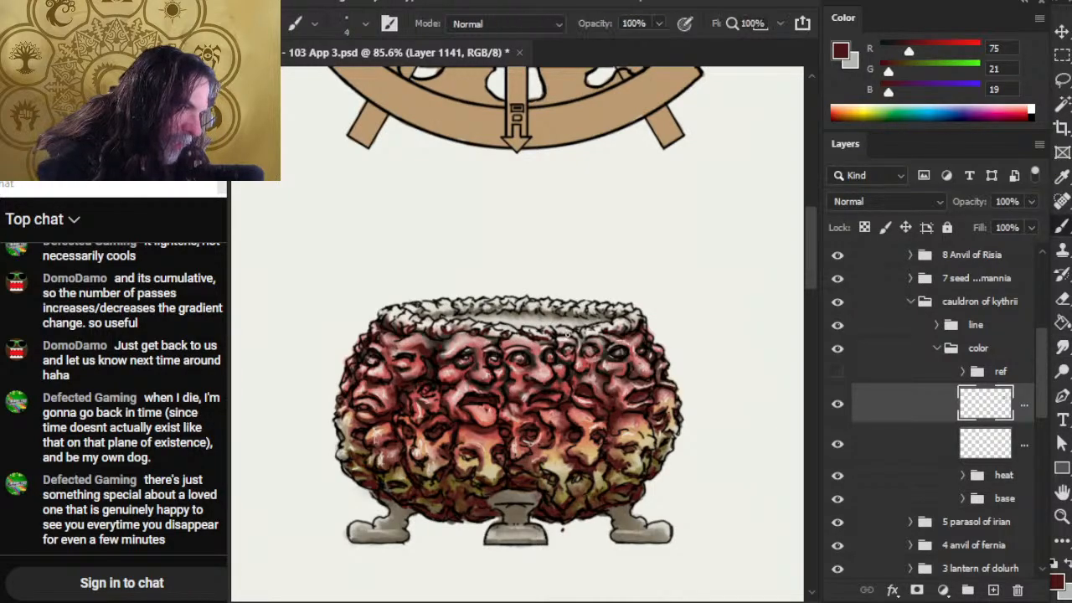
key("r")
key("b")
key("r")
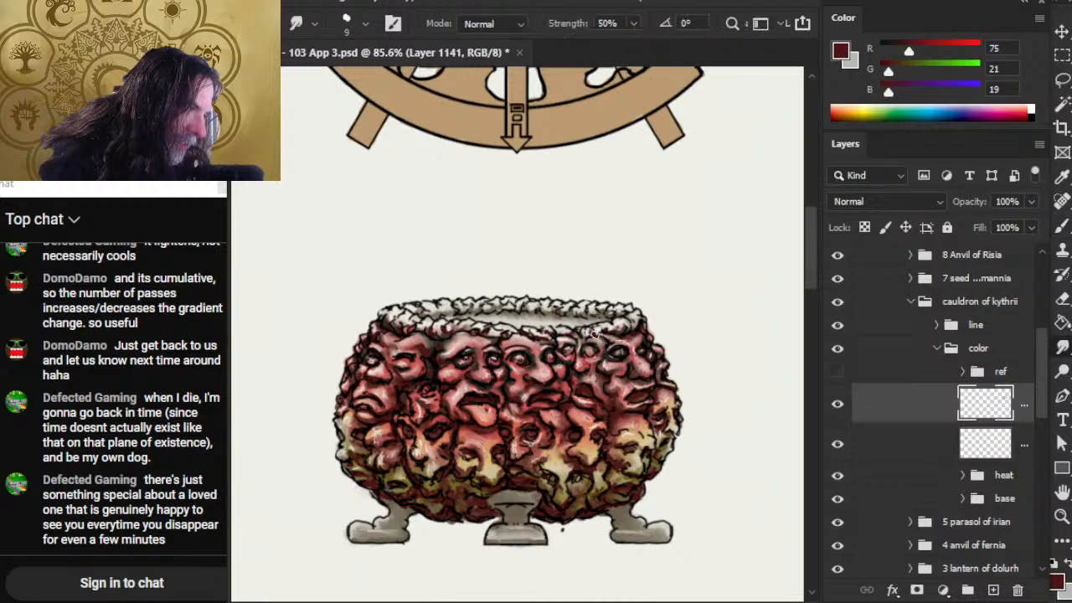
- Add dark red shadows to the right end of the pale rim above the upper right face and blend them
key("b")
key("r")
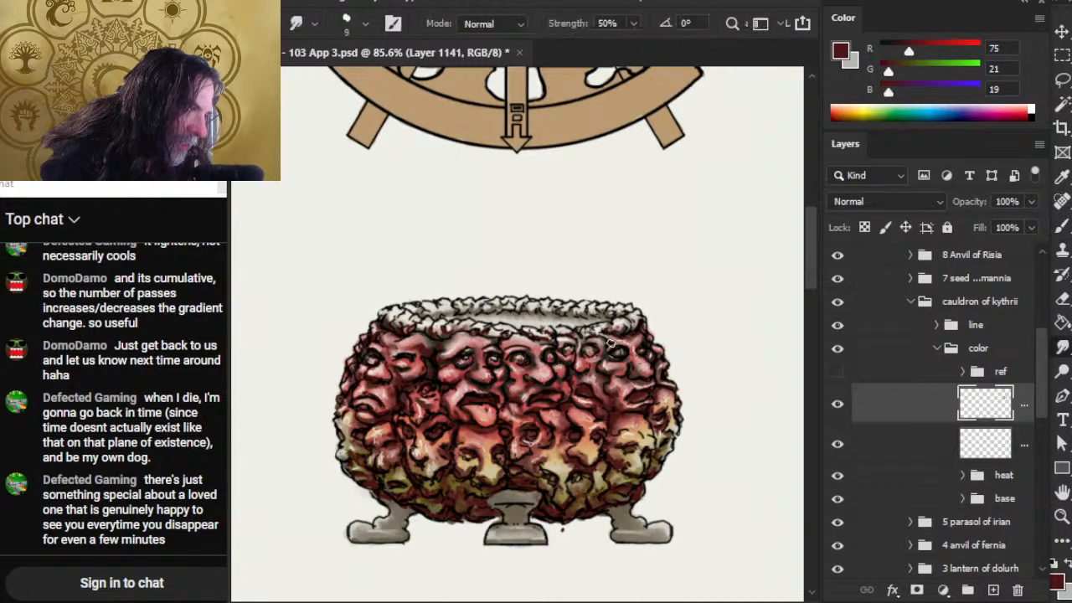
key("b")
key("r")
key("b")
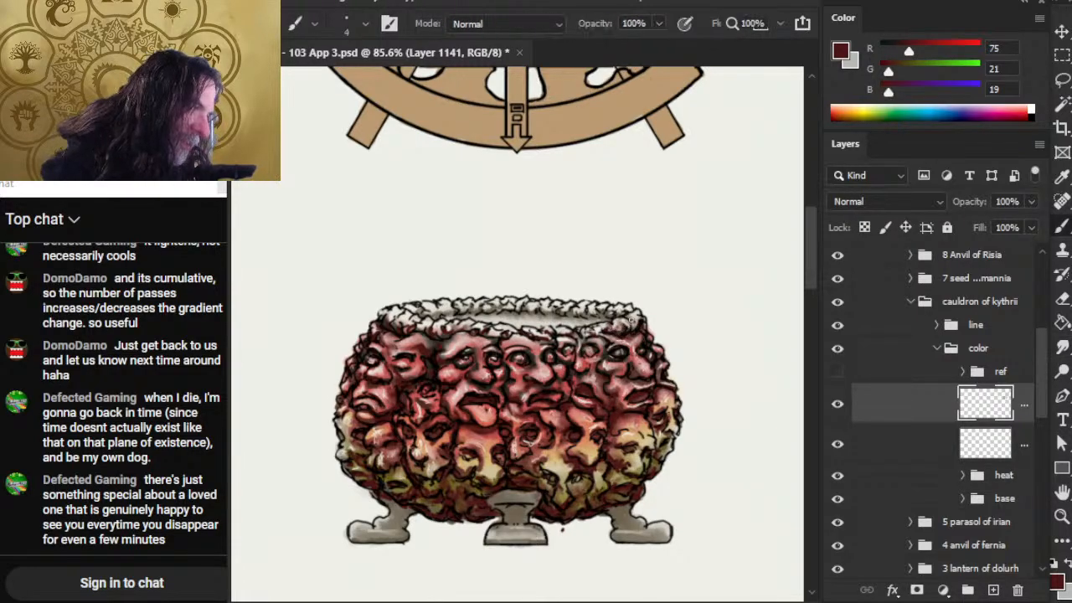
key("r")
key("b")
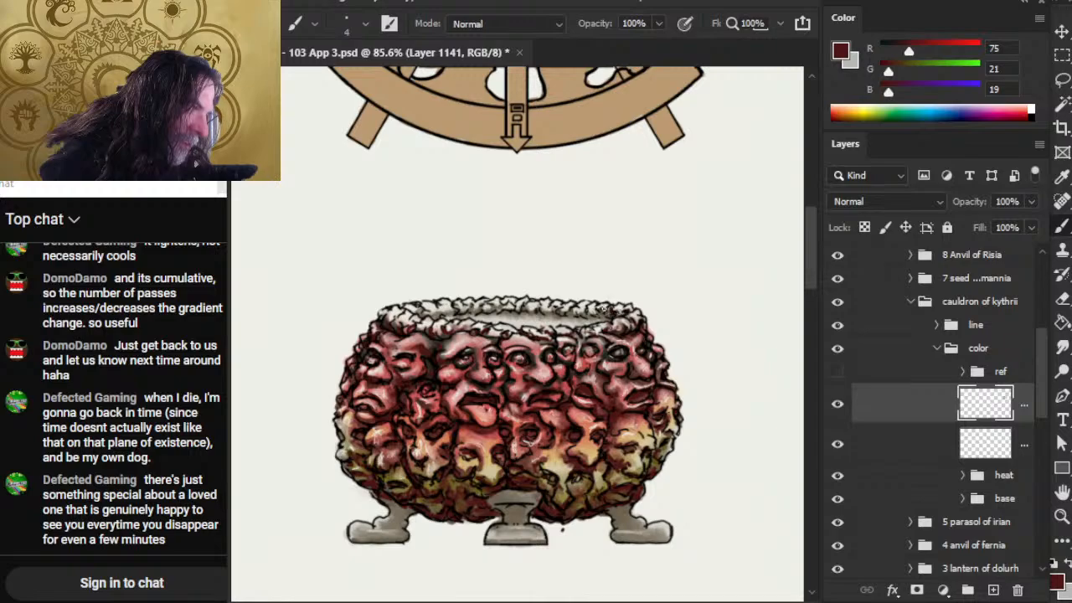
- Paint dark red shading along the inner back edge of the cauldron's opening and smudge it smooth
key("r")
key("b")
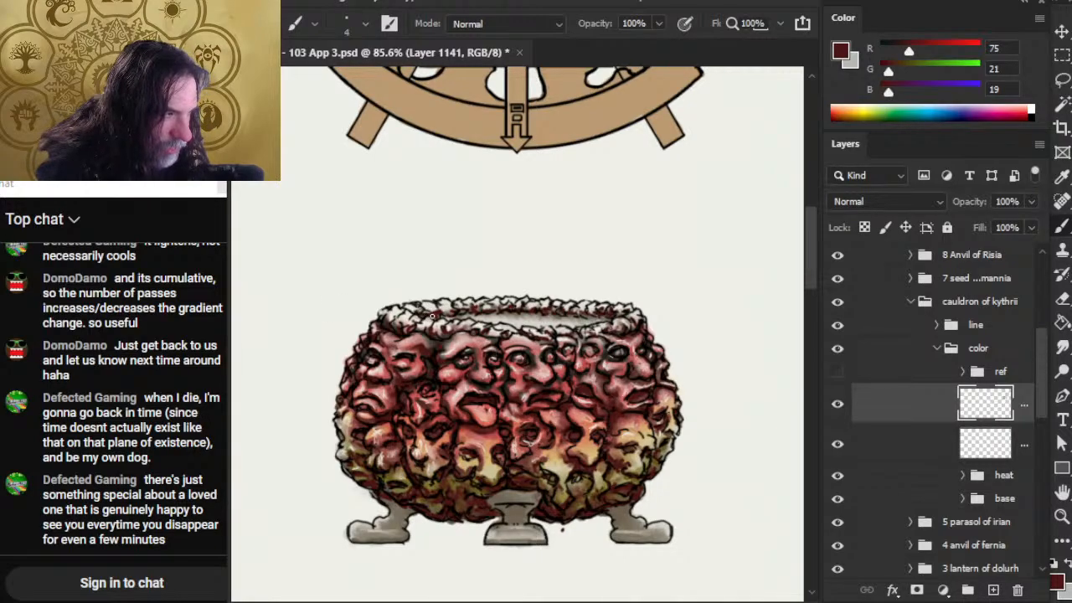
key("r")
key("b")
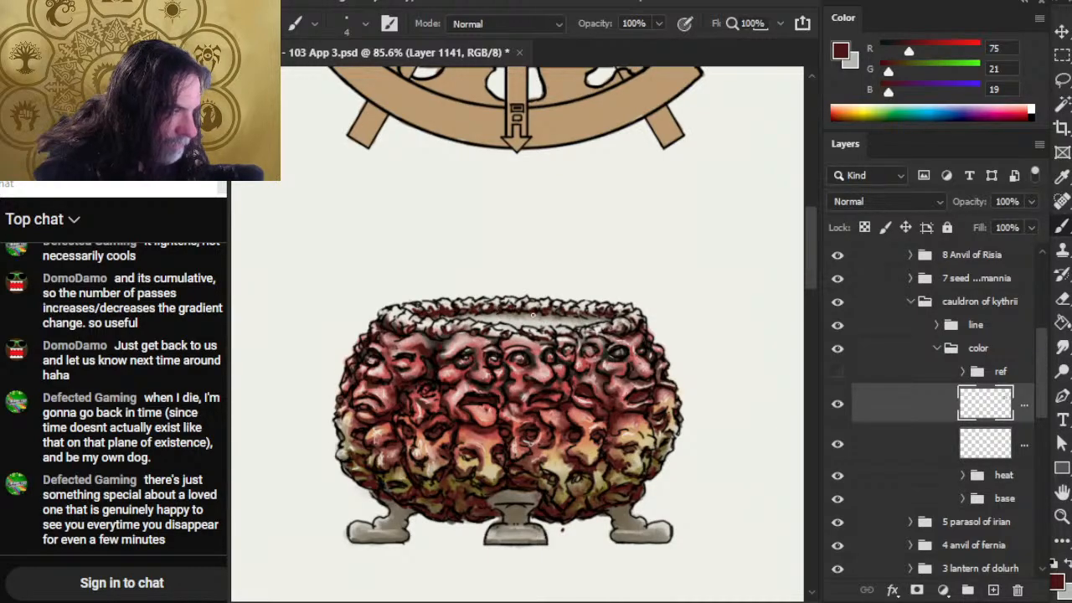
key("r")
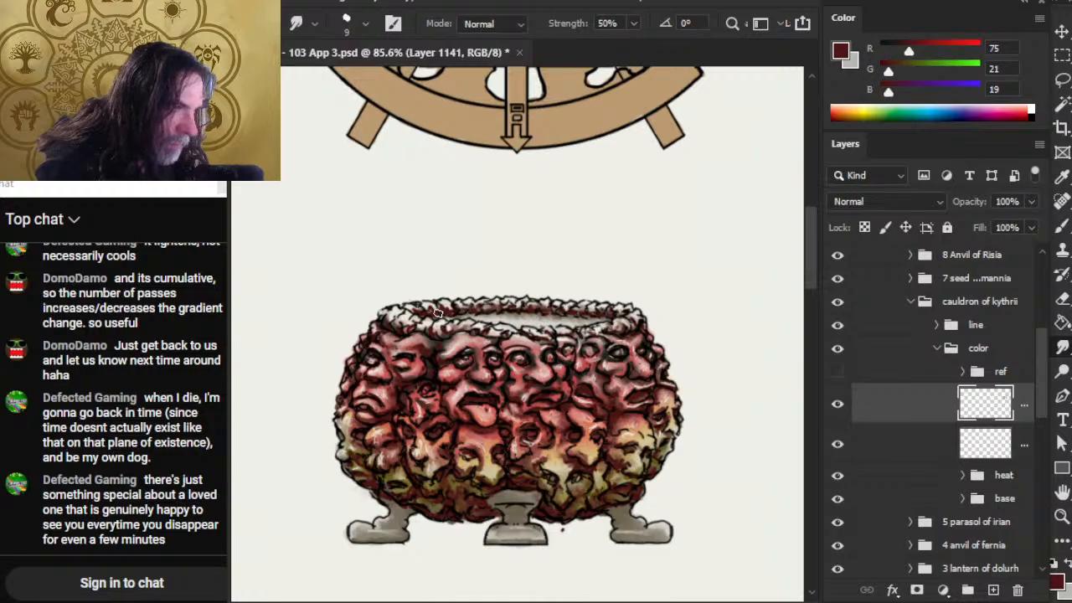
- Brush dark red into the left front of the rim and blend it into the forehead of the upper left face
key("b")
left_click_drag(396, 332, 391, 323)
key("r")
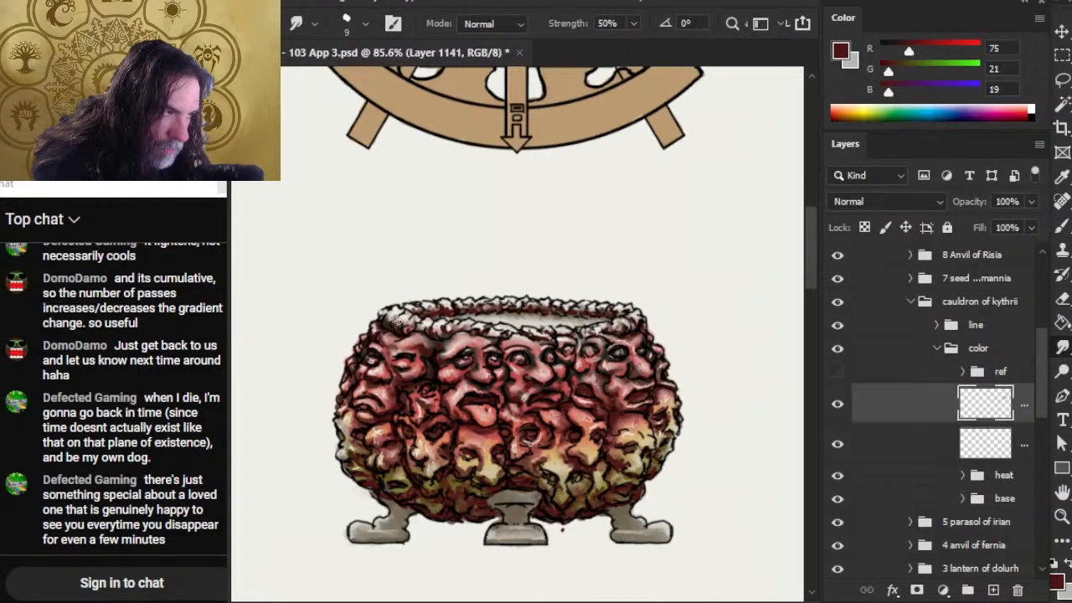
key("b")
key("r")
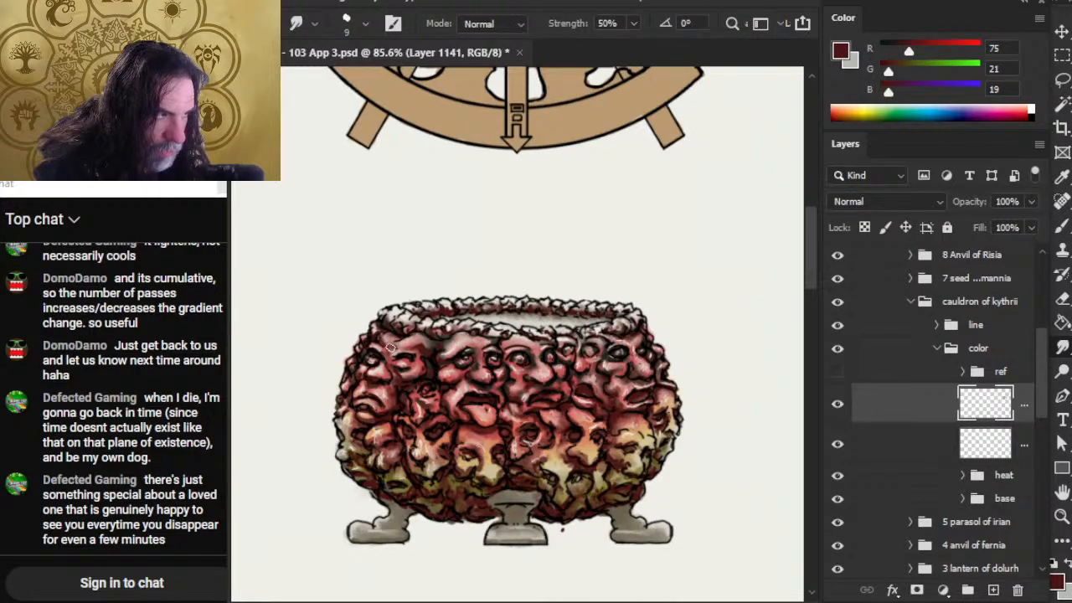
key("b")
key("r")
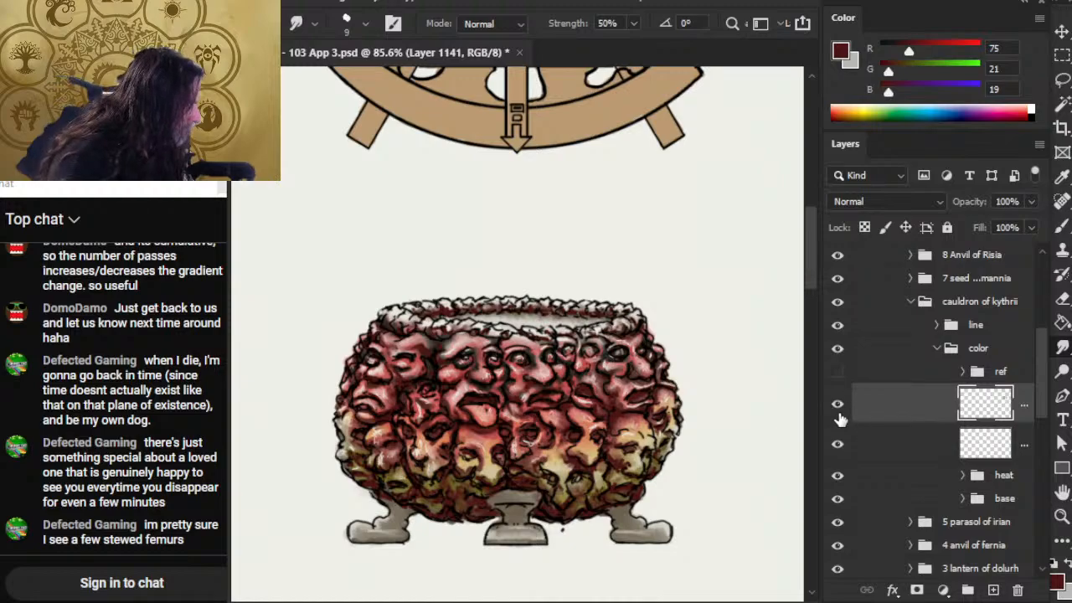
- Group the two shading layers above the heat group and name the group "lighting"
left_click(921, 458, "ctrl")
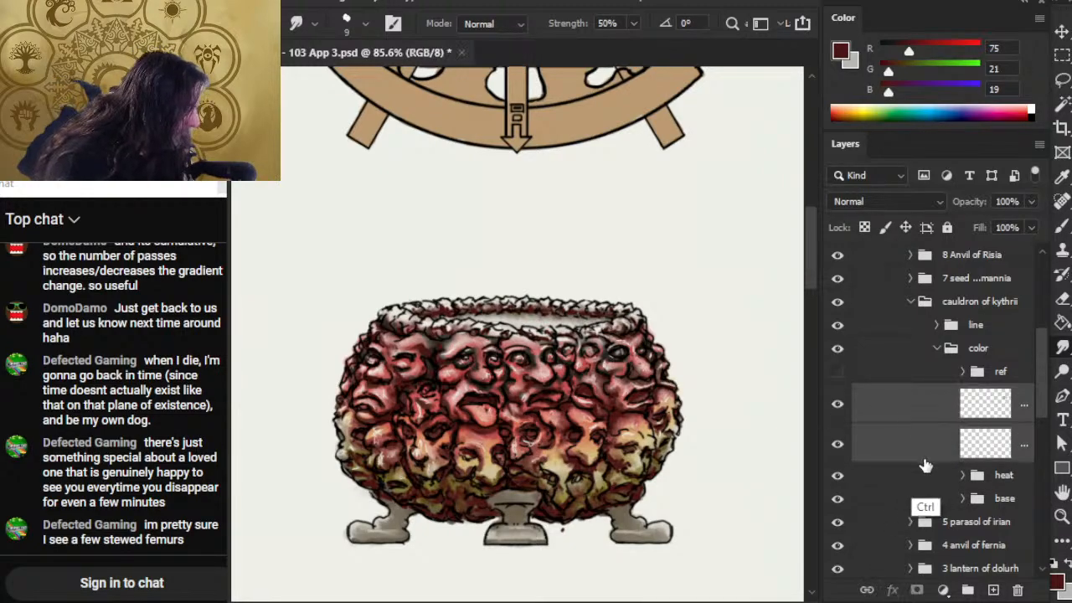
key("ctrl+g")
double_click(1004, 395)
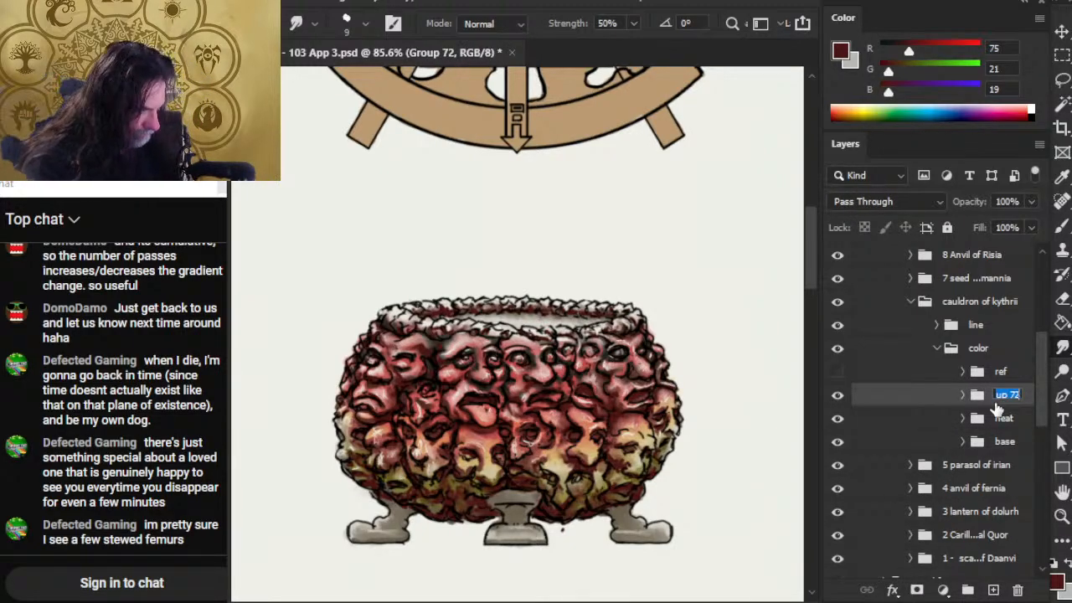
type("lighting")
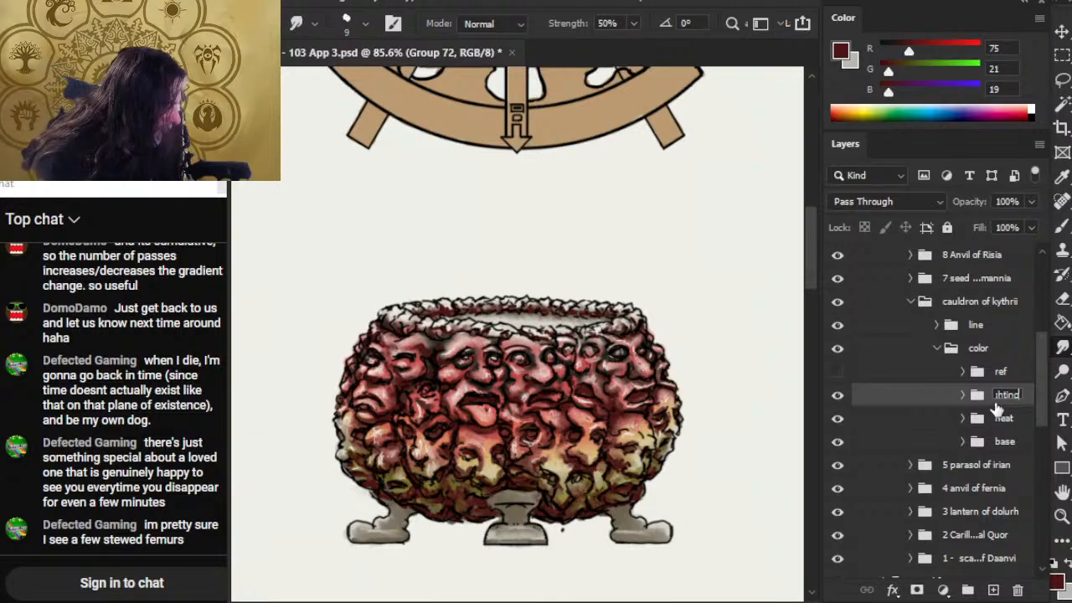
key("Return")
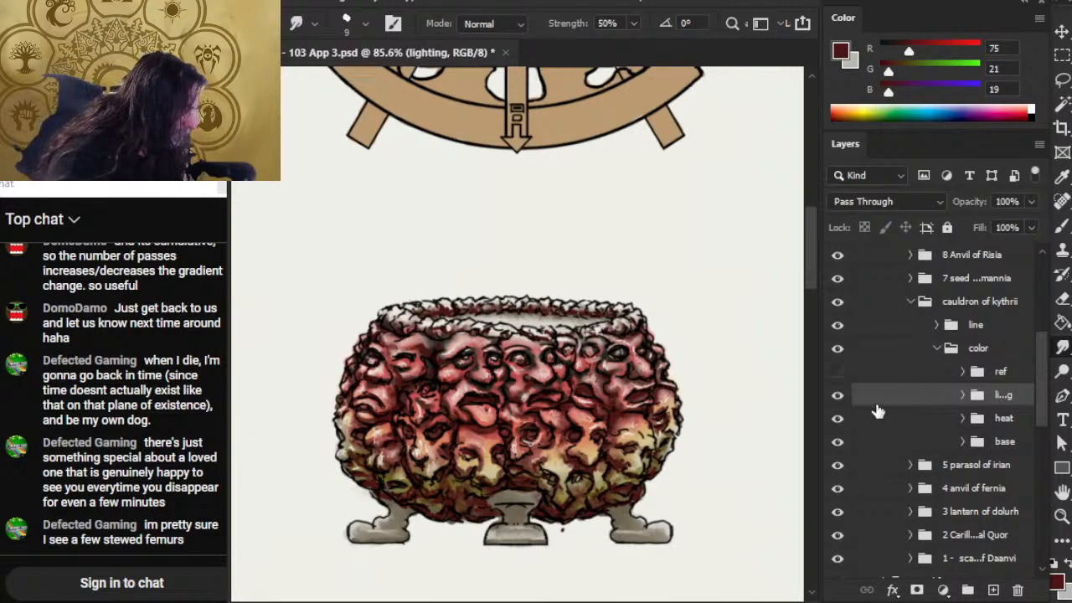
- Toggle the lighting, heat and base groups to check the bare line art, and show the ref group with its reference images
left_click_drag(837, 394, 836, 419)
left_click(837, 441)
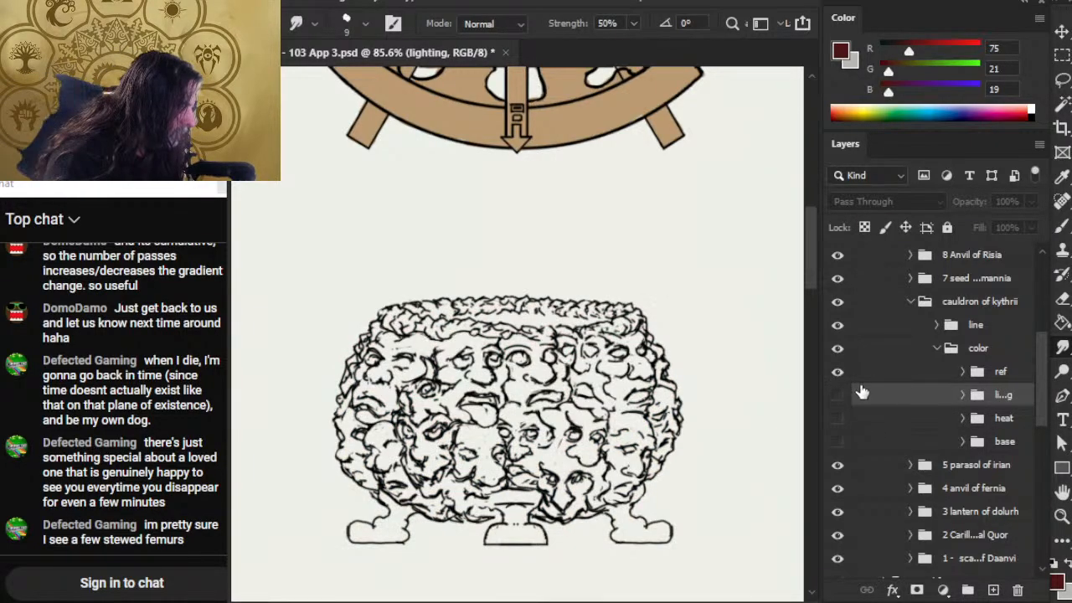
left_click(837, 371)
left_click(962, 371)
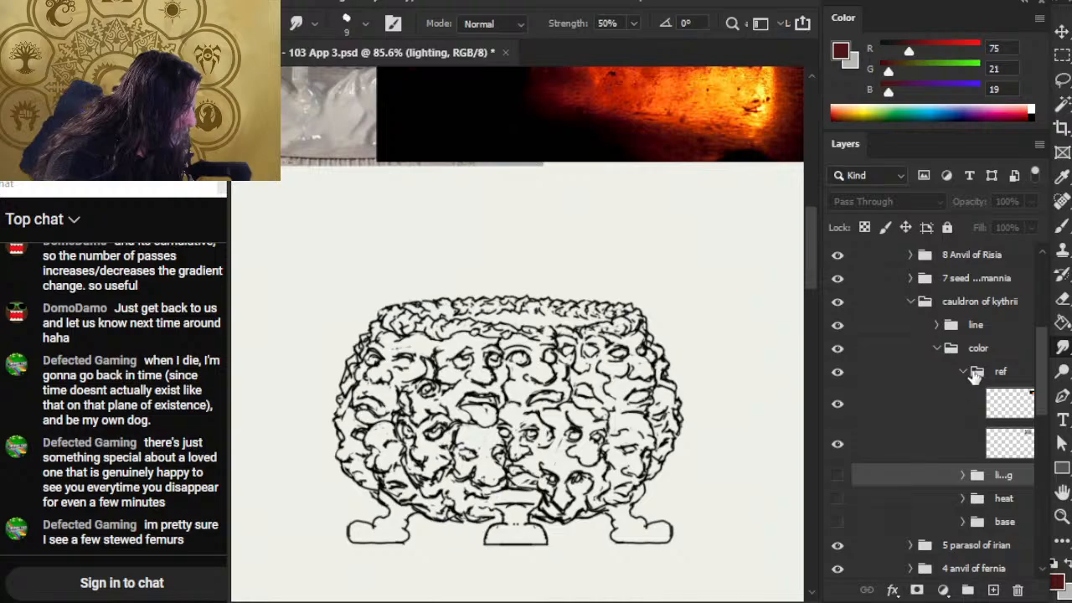
left_click(975, 379)
left_click(964, 372)
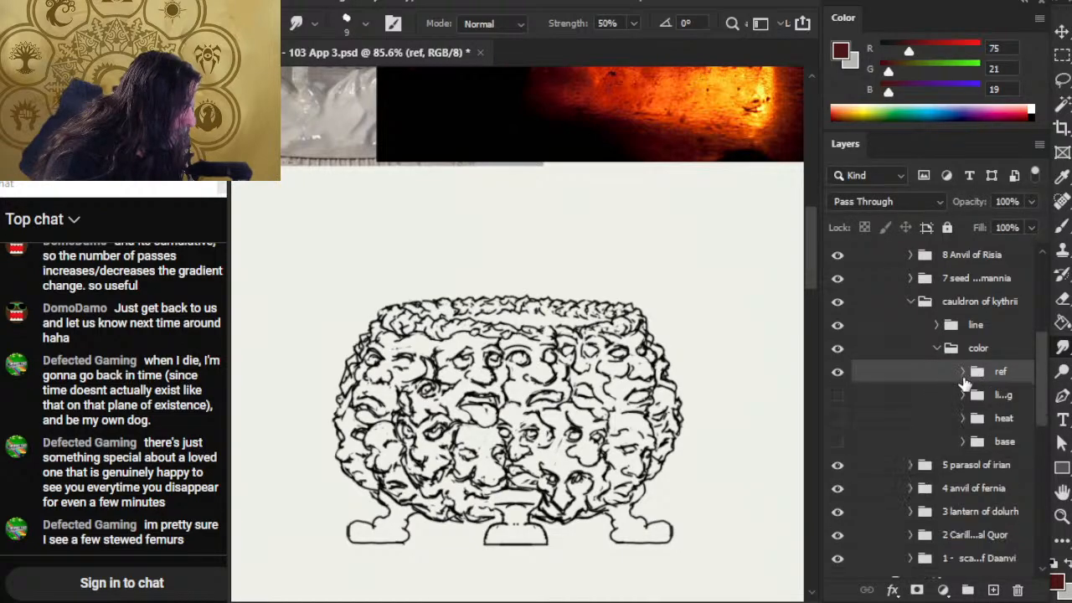
left_click(838, 418)
left_click(837, 442)
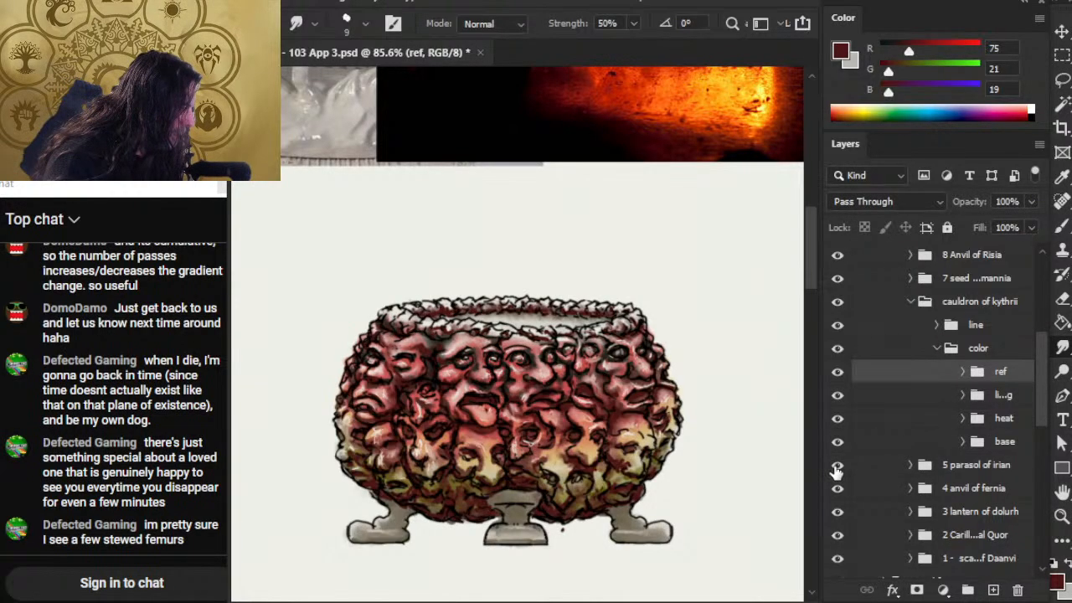
- Collapse the cauldron's color group and hide it so only the line art shows
left_click(963, 395)
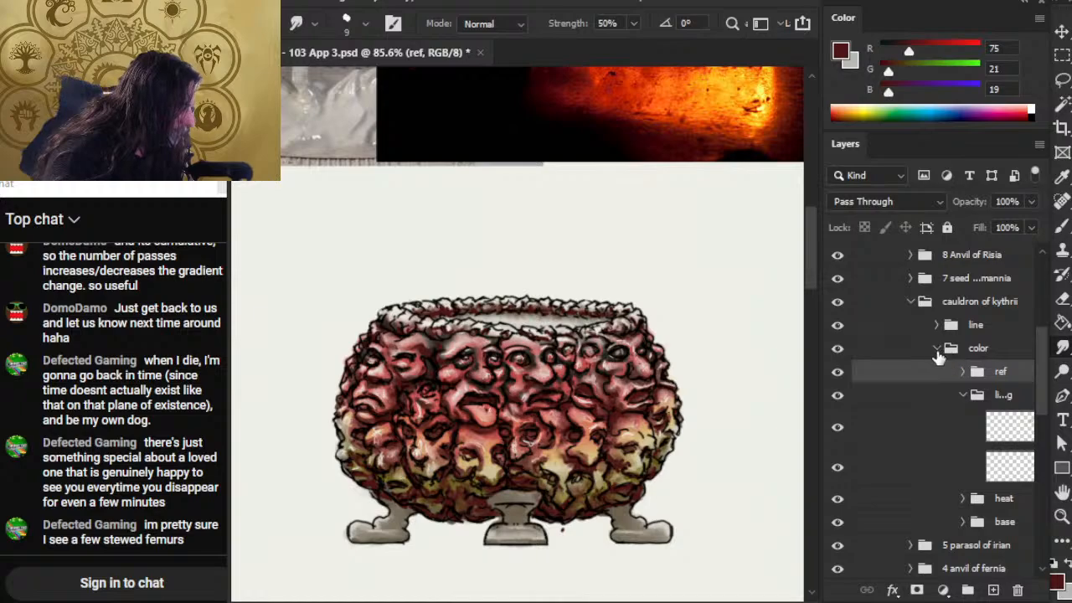
left_click(938, 348)
left_click(837, 348)
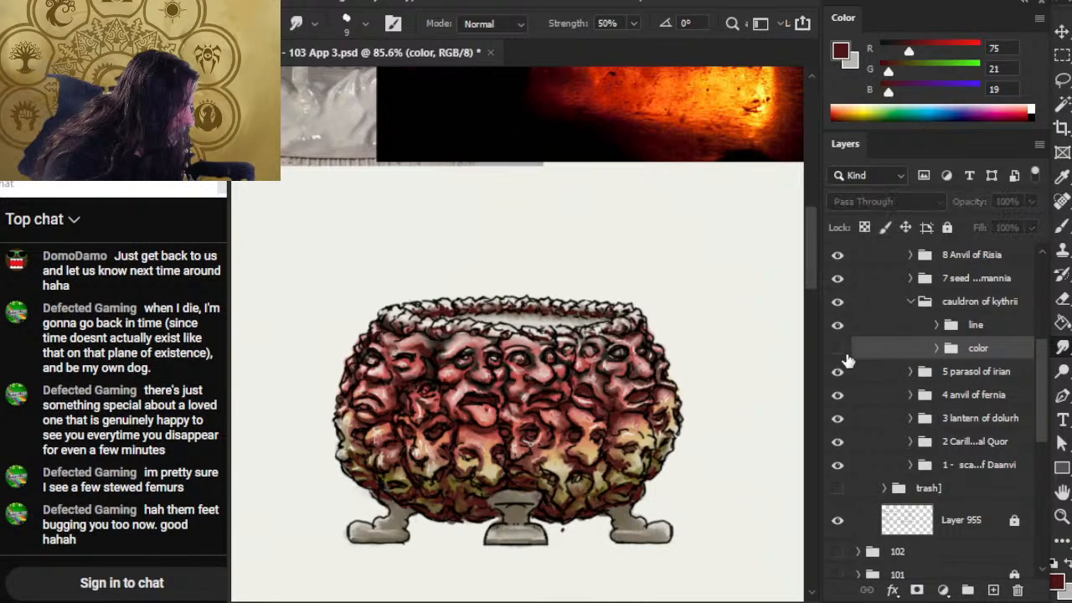
- Duplicate the cauldron's line art layer inside the line group and hide the original layer
left_click(936, 326)
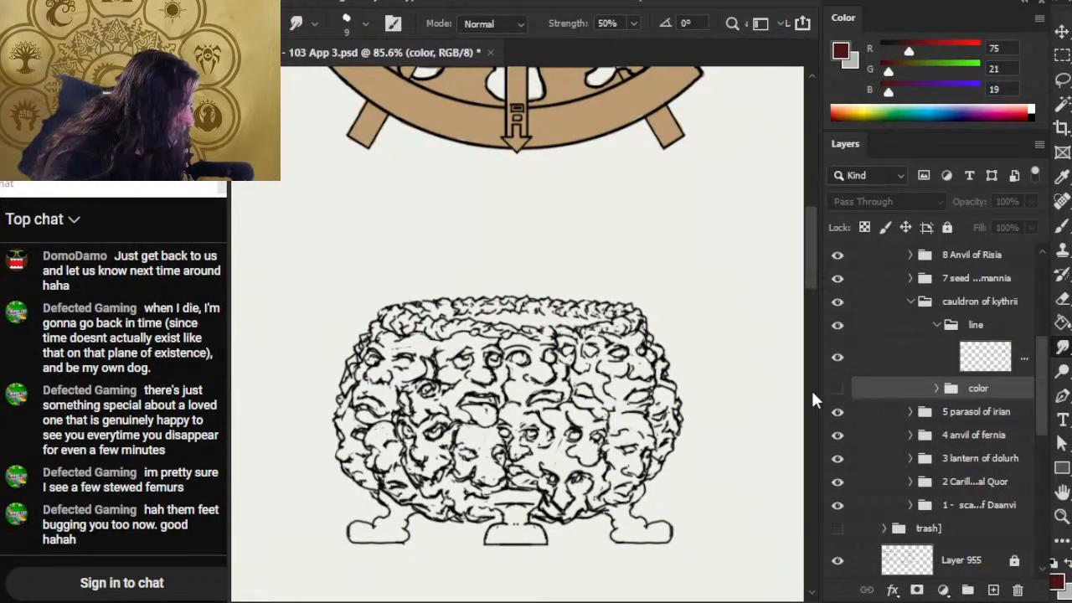
right_click(918, 363)
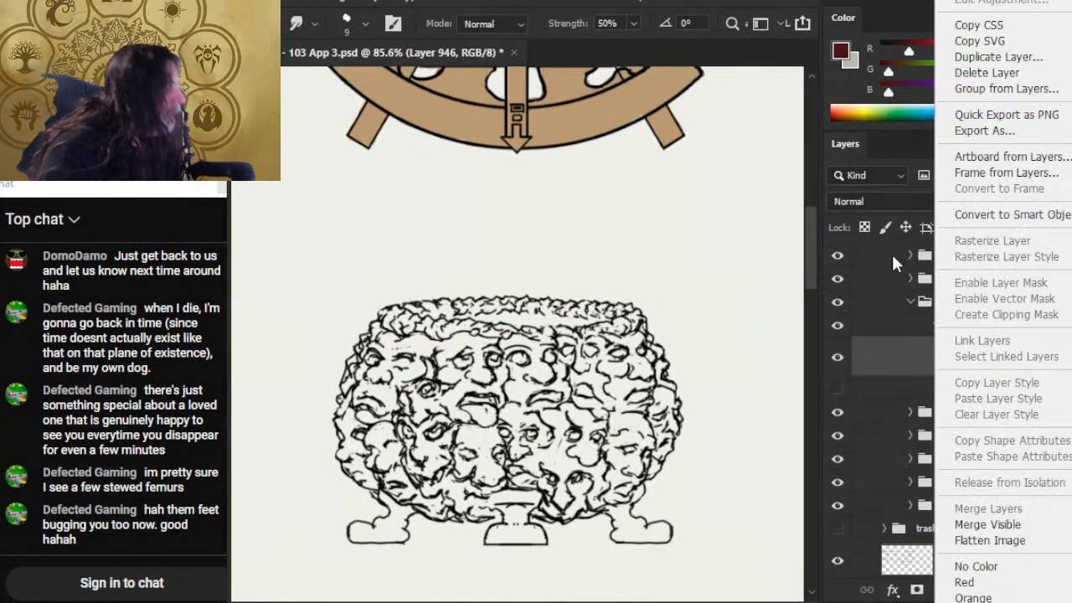
left_click(1001, 57)
key("Return")
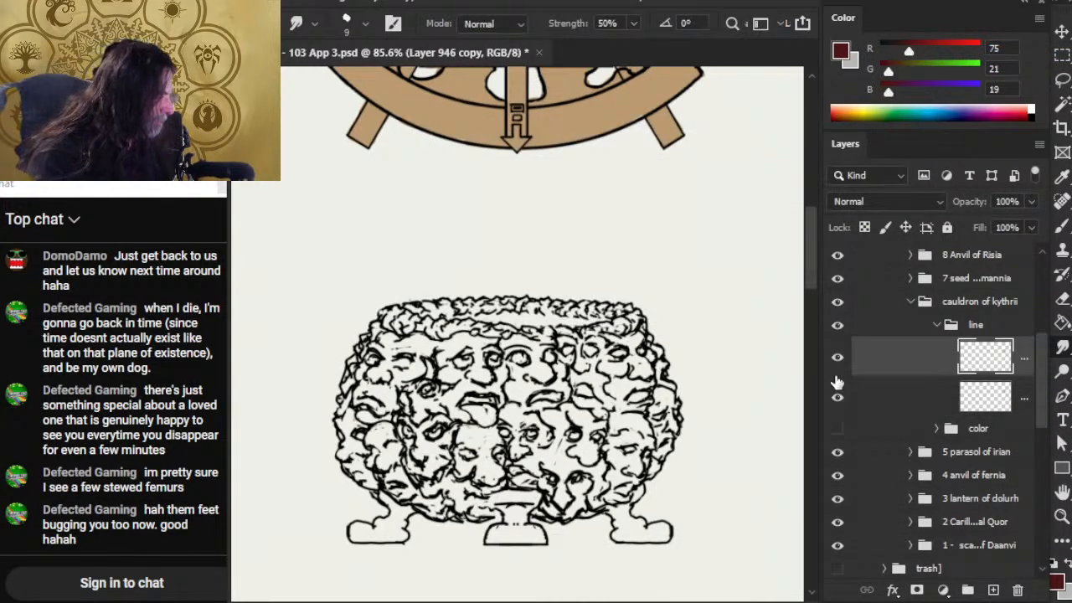
left_click(837, 409)
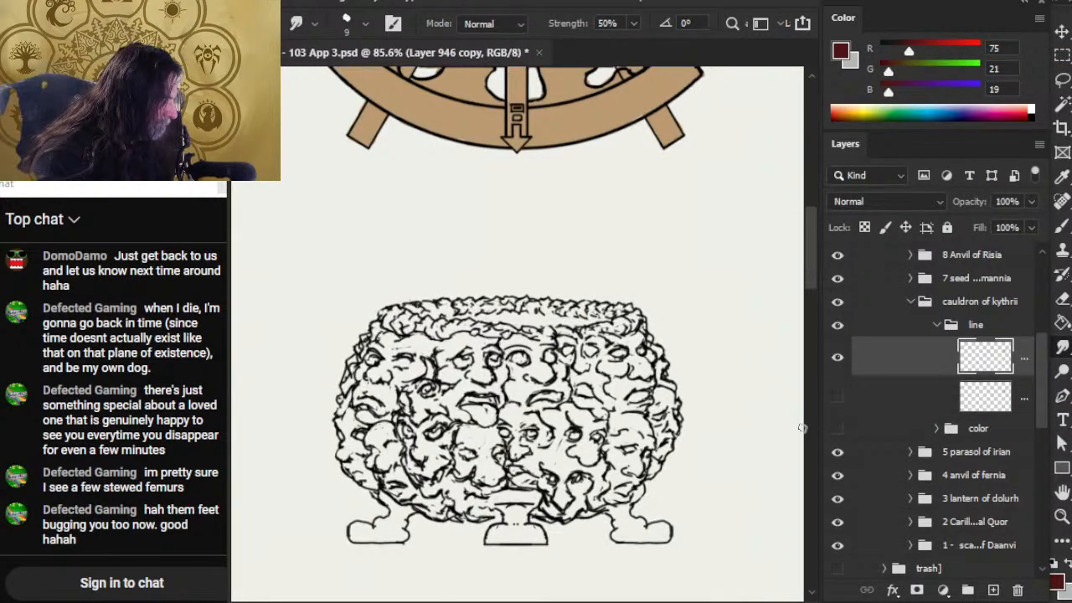
- Reset the drawing colours to the default black and white and reduce the brush to 2 px
left_click_drag(1050, 561, 1045, 561)
left_click(1052, 565)
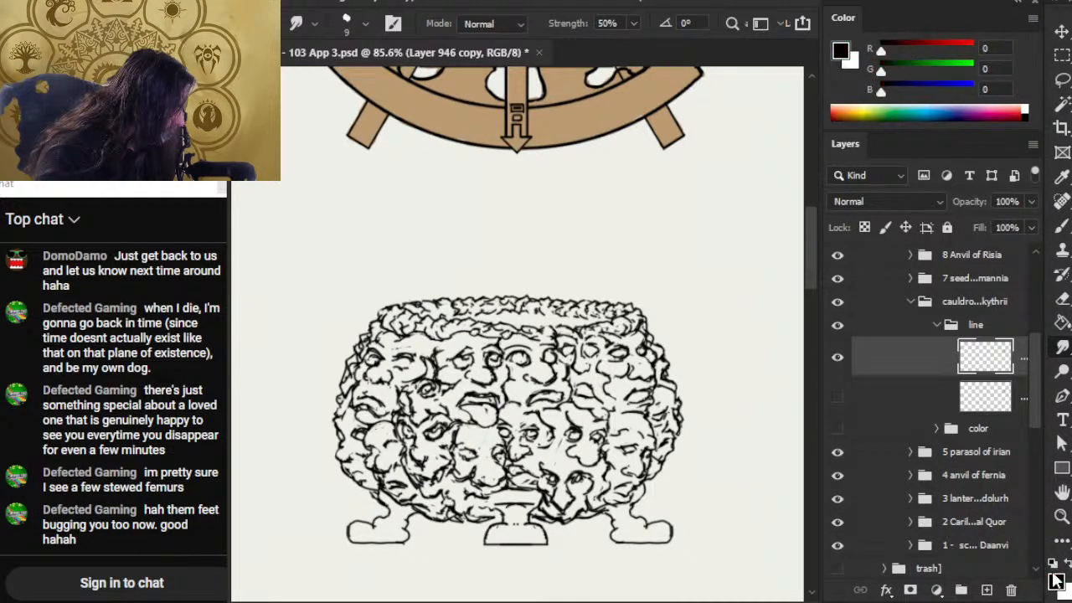
key("b")
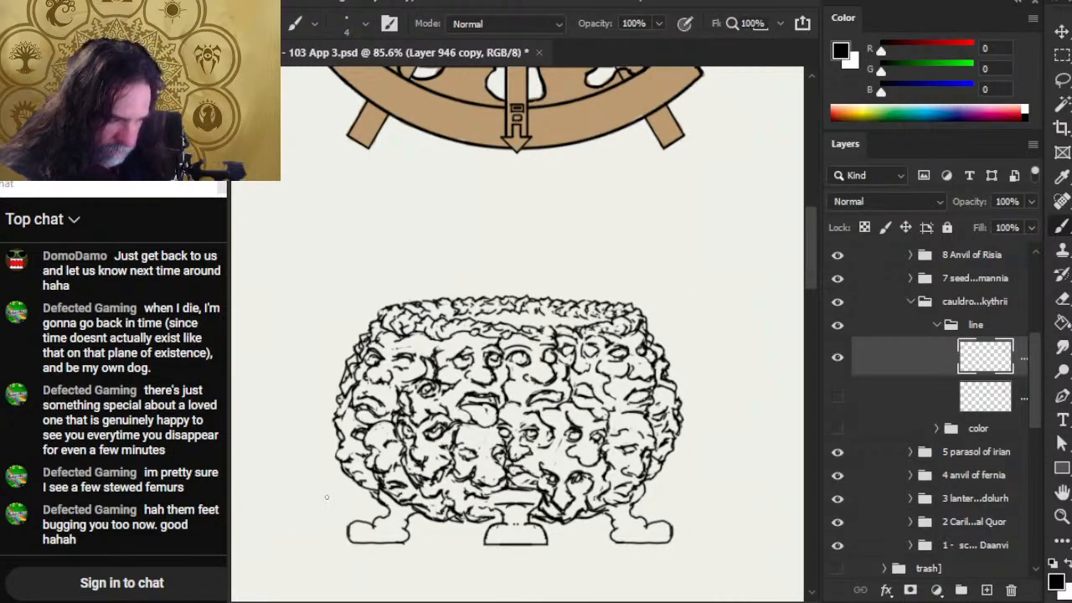
key("bracketleft")
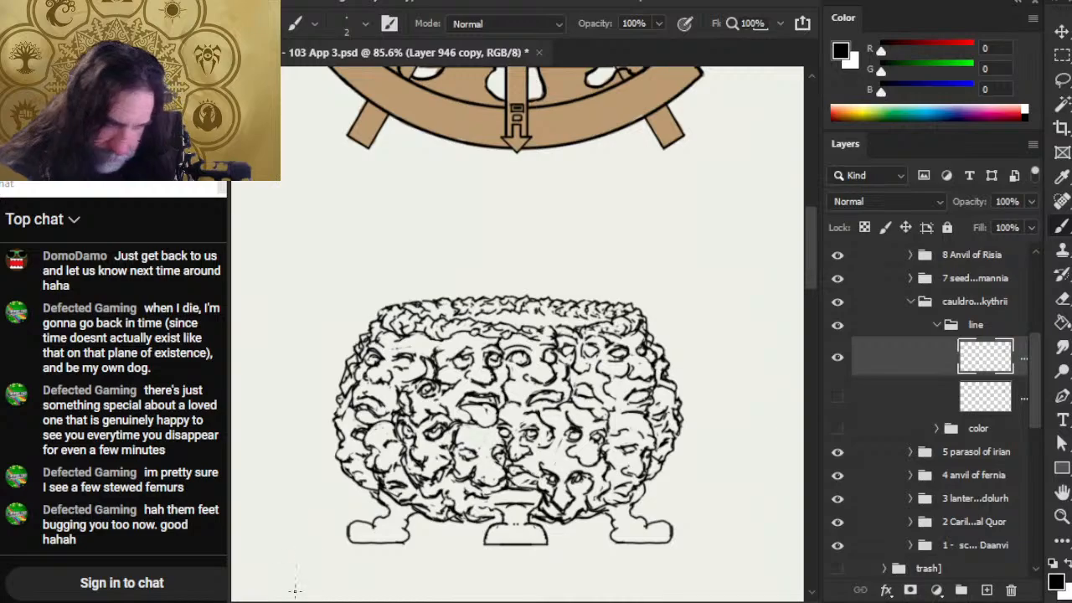
- Erase the flat sole of the cauldron's left foot and redraw it as a rounded black line from toe to heel
key("z")
scroll(369, 501, "down", 1)
scroll(389, 493, "up", 1)
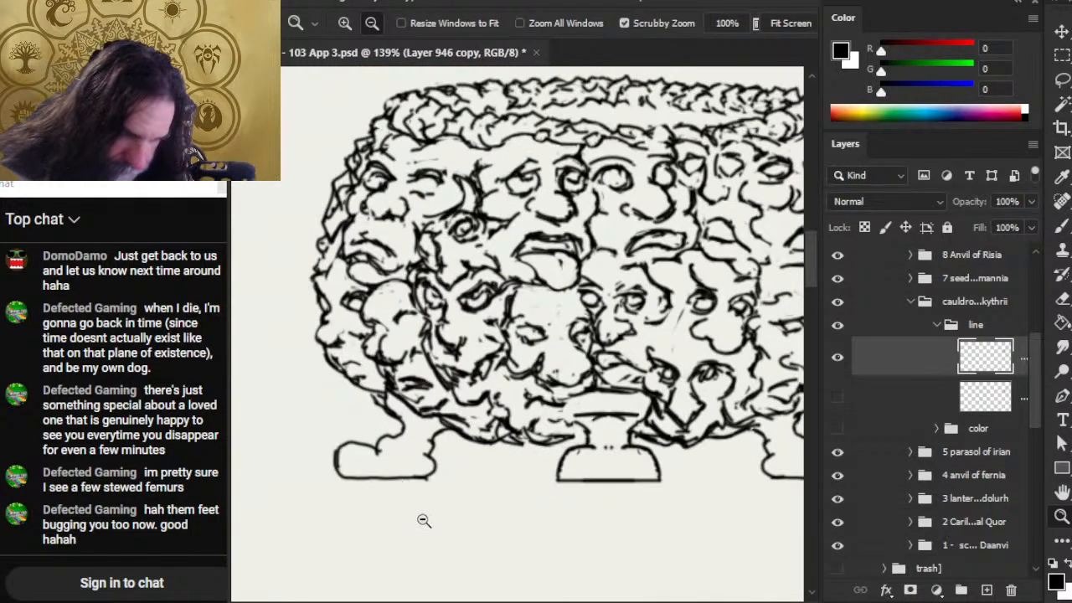
scroll(417, 512, "up", 1)
key("e")
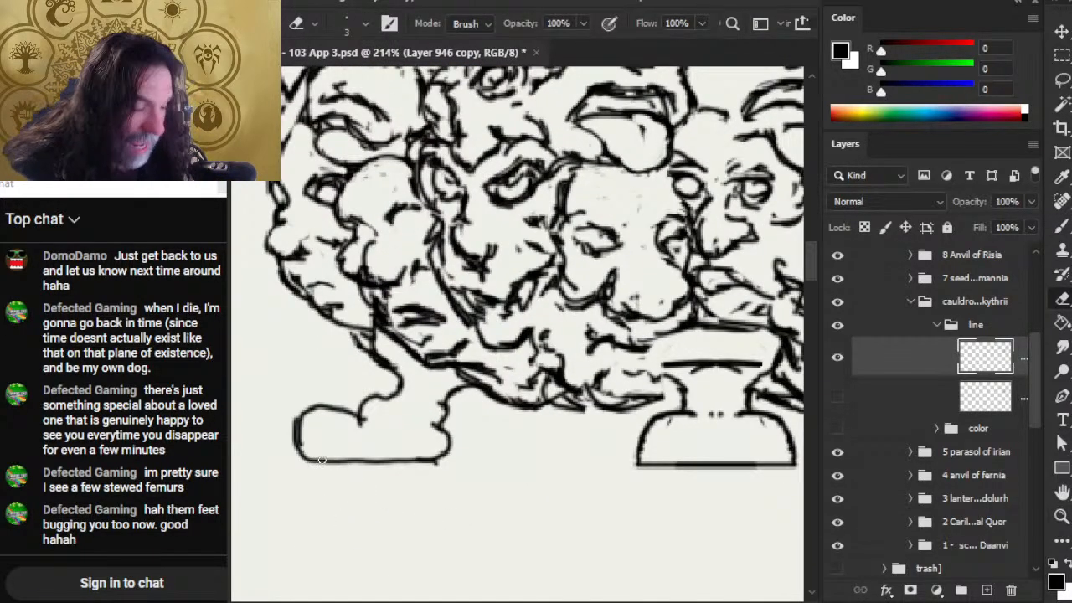
left_click_drag(308, 456, 387, 462)
key("b")
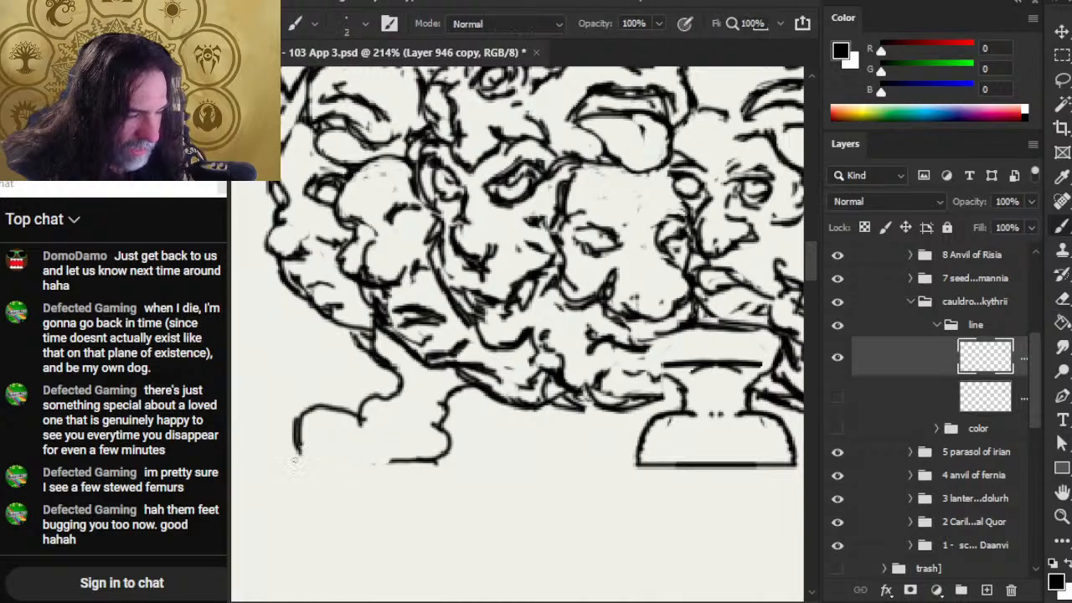
mouse_move(298, 453)
left_mouse_down()
mouse_move(341, 473)
mouse_move(377, 474)
mouse_move(385, 470)
mouse_move(366, 470)
mouse_move(427, 453)
mouse_move(444, 462)
mouse_move(454, 452)
mouse_move(457, 462)
mouse_move(447, 449)
mouse_move(384, 462)
mouse_move(392, 471)
mouse_move(424, 459)
left_mouse_up()
key("e")
key("b")
key("e")
key("b")
left_click_drag(391, 469, 415, 464)
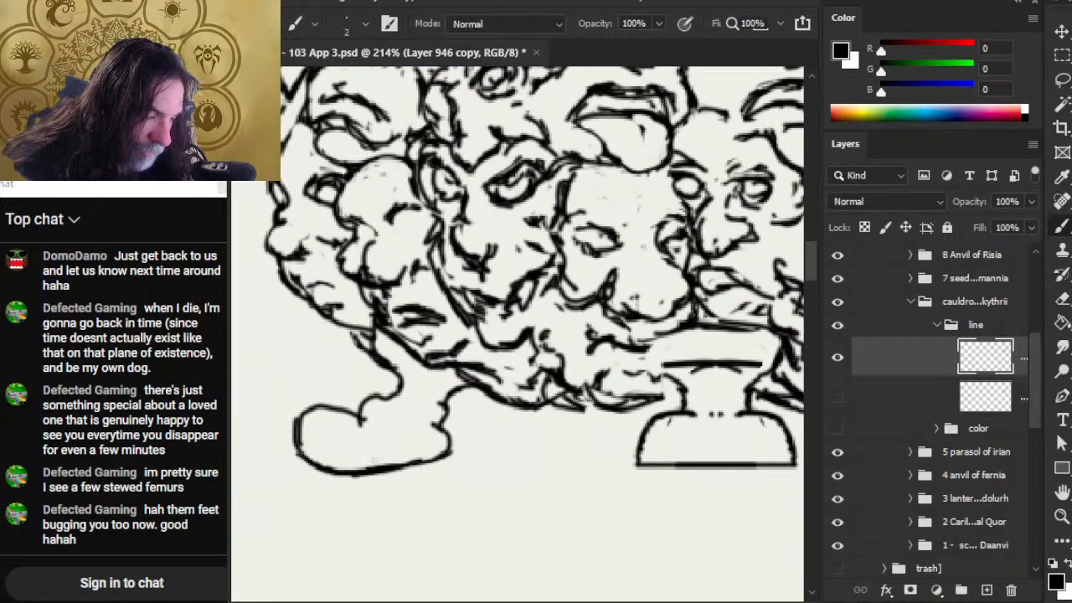
- Clean up the left foot's new sole line by erasing its rough inner edge and smoothing the curve towards the heel
key("e")
left_click_drag(345, 471, 424, 457)
key("b")
mouse_move(339, 476)
left_mouse_down()
mouse_move(429, 460)
mouse_move(377, 466)
mouse_move(410, 465)
left_mouse_up()
key("e")
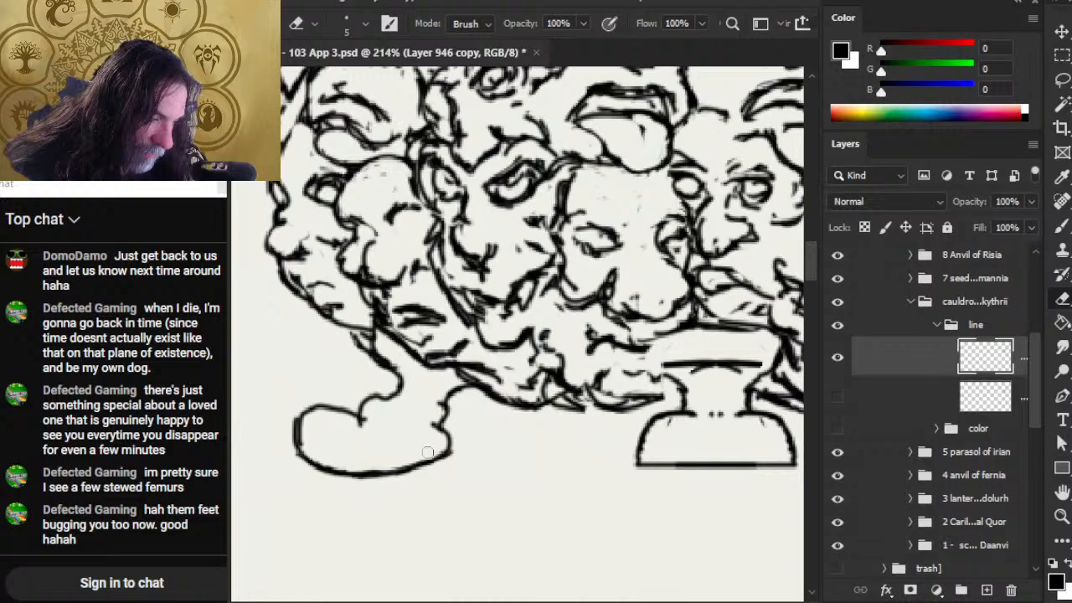
- Redraw the left foot's rounded toe crease, instep and ankle folds, alternately erasing the old bumps and inking new lines
key("b")
mouse_move(360, 427)
left_mouse_down()
mouse_move(342, 409)
mouse_move(365, 431)
mouse_move(341, 408)
mouse_move(355, 414)
mouse_move(373, 446)
left_mouse_up()
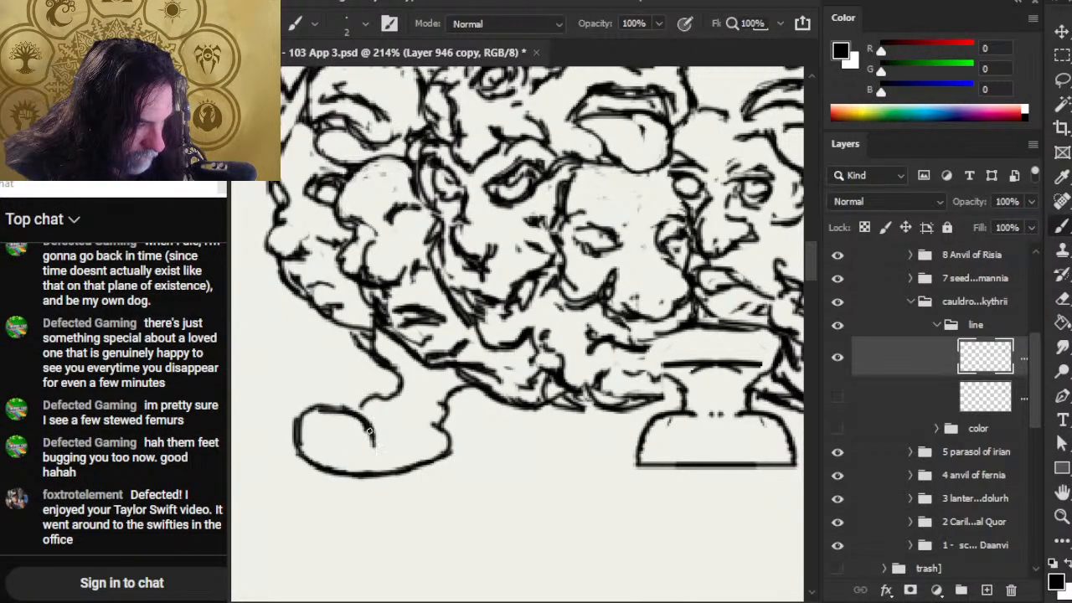
key("e")
mouse_move(324, 407)
left_mouse_down()
mouse_move(362, 417)
mouse_move(348, 415)
mouse_move(373, 441)
mouse_move(330, 411)
mouse_move(387, 401)
mouse_move(364, 407)
mouse_move(380, 401)
mouse_move(385, 365)
mouse_move(394, 383)
mouse_move(430, 387)
mouse_move(406, 370)
mouse_move(397, 387)
mouse_move(430, 395)
mouse_move(375, 397)
mouse_move(412, 417)
left_mouse_up()
key("b")
key("e")
key("b")
key("e")
key("b")
key("e")
key("b")
key("e")
key("b")
key("e")
key("b")
key("e")
key("b")
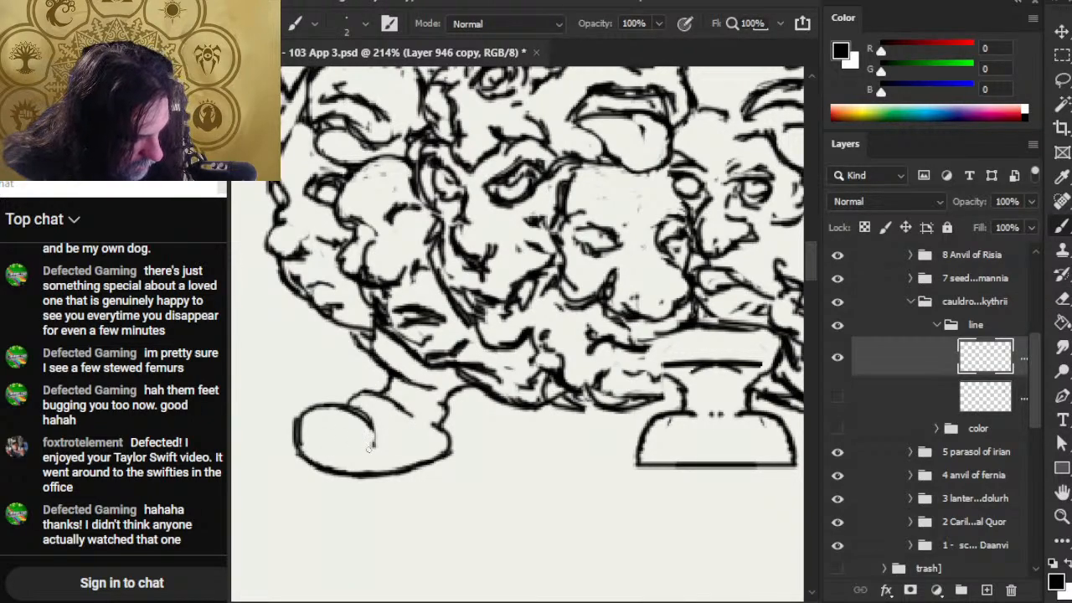
- Extend the left foot's toe crease into the foot and redraw the toe's outer outline slightly wider
key("e")
key("b")
left_click_drag(358, 425, 392, 442)
key("e")
mouse_move(300, 427)
left_mouse_down()
mouse_move(305, 440)
mouse_move(299, 418)
mouse_move(310, 410)
mouse_move(292, 430)
mouse_move(370, 392)
left_mouse_up()
key("b")
key("e")
key("b")
mouse_move(293, 428)
left_mouse_down()
mouse_move(299, 458)
mouse_move(328, 475)
mouse_move(303, 465)
mouse_move(352, 463)
left_mouse_up()
key("e")
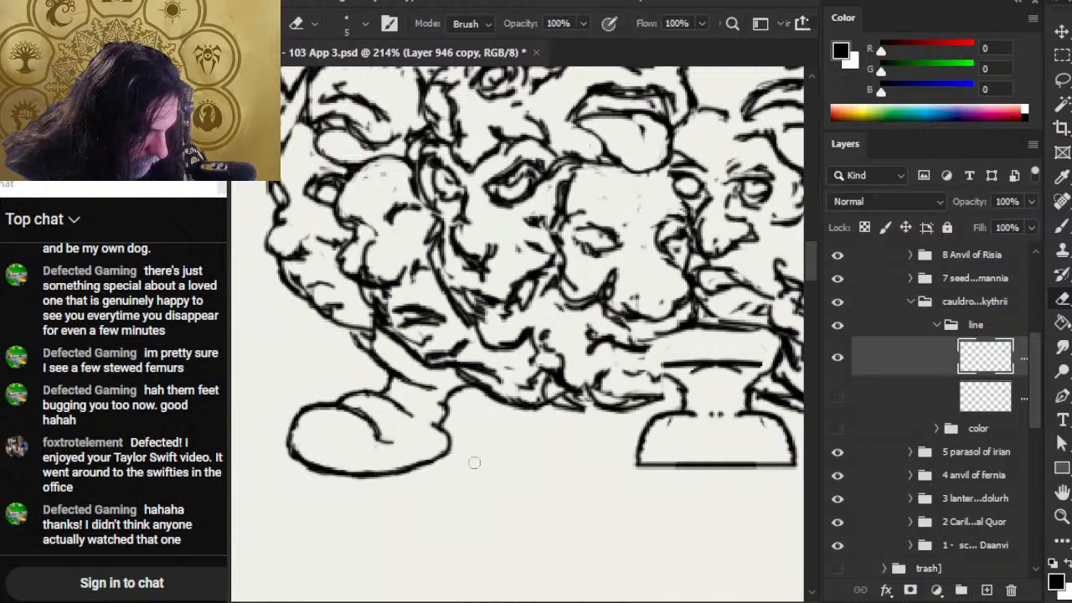
- Redraw the left foot's sole between the ball and the heel as a straighter rising line and trim its end
key("z")
left_click_drag(473, 461, 413, 487)
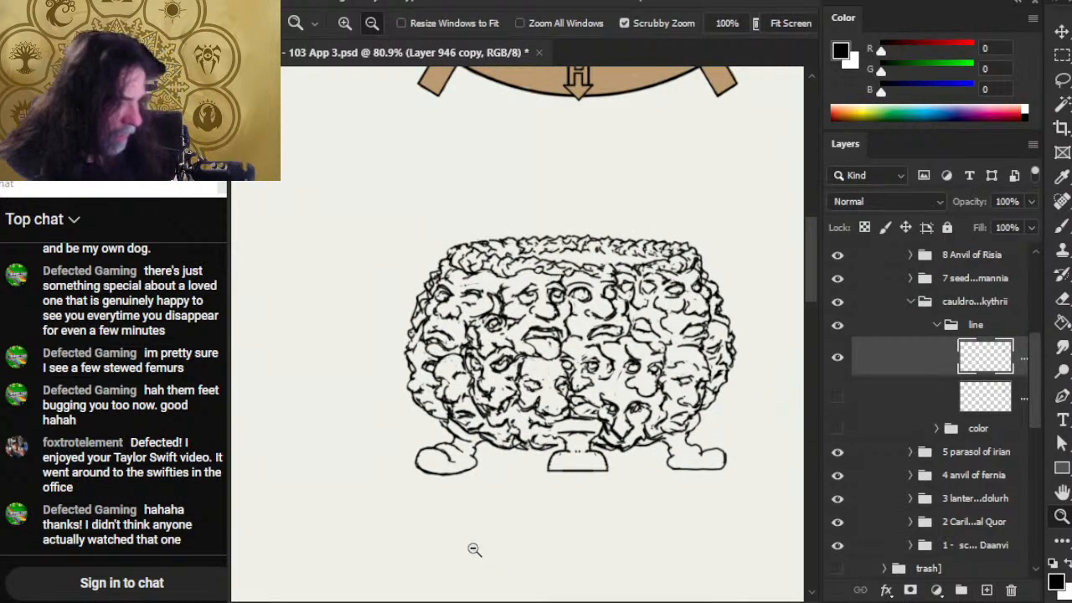
key("e")
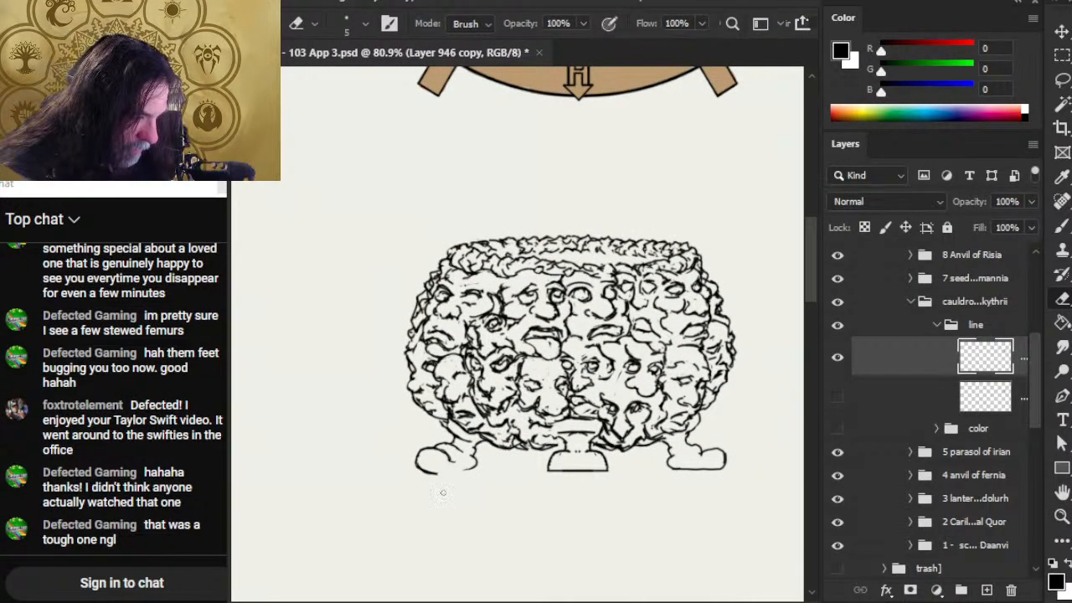
key("b")
left_click_drag(435, 476, 470, 474)
key("e")
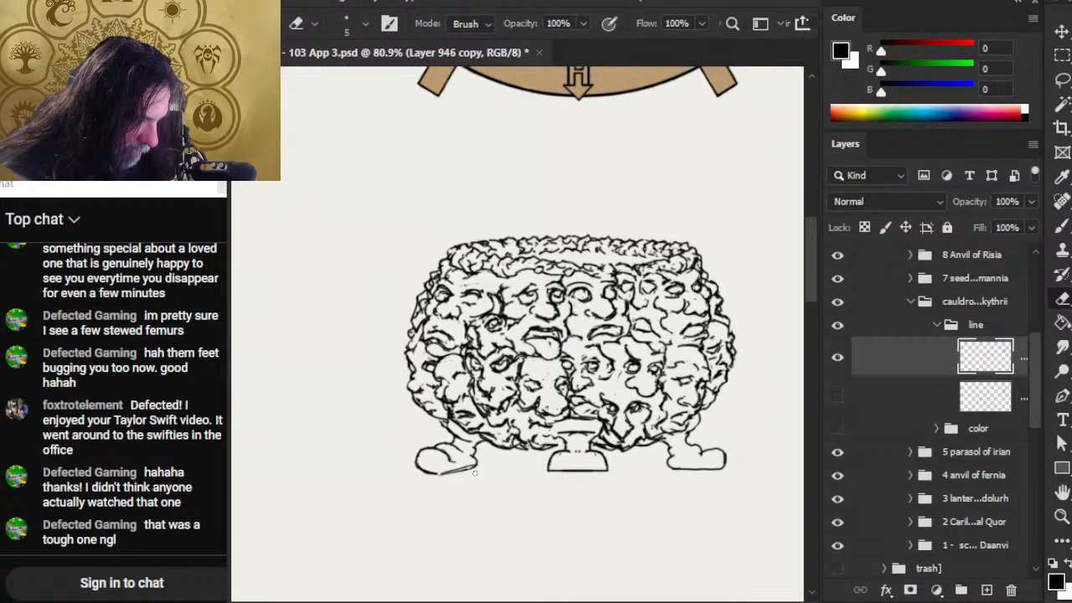
key("ctrl+z")
key("b")
left_click_drag(425, 472, 479, 470)
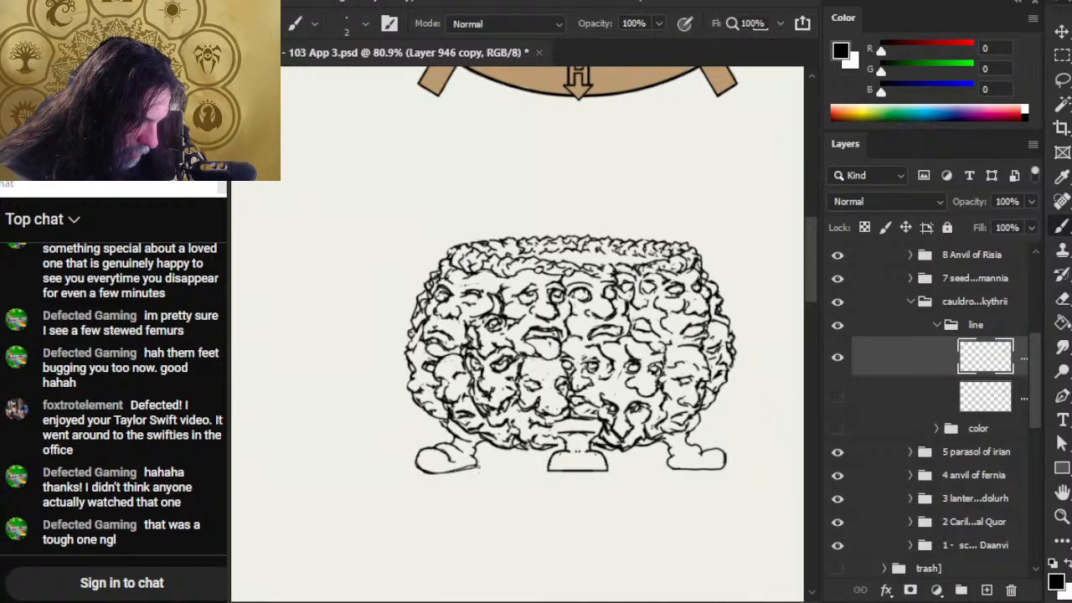
key("e")
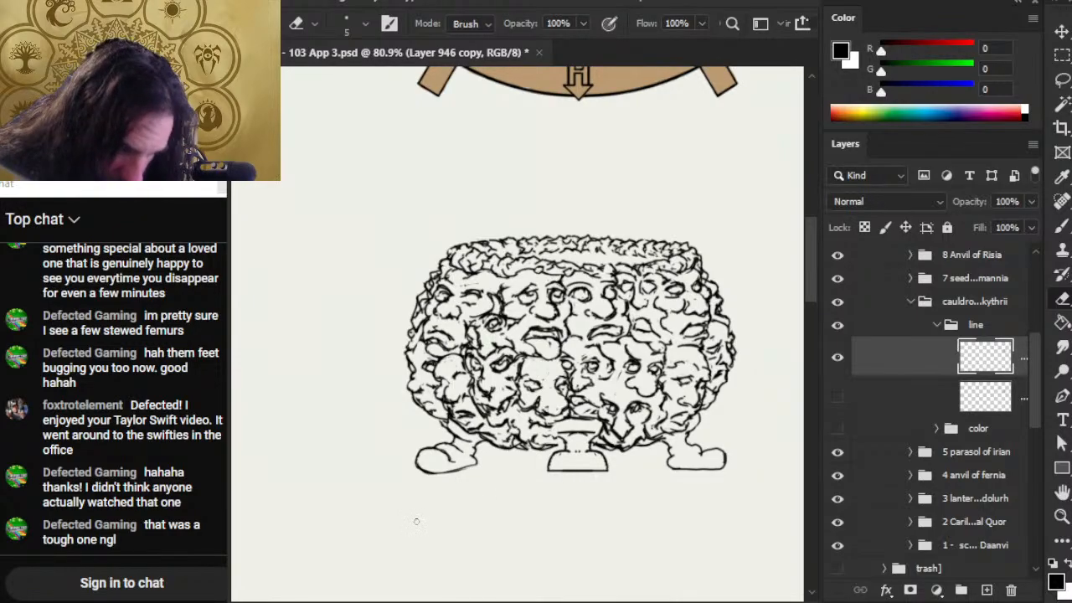
left_click_drag(484, 477, 416, 461)
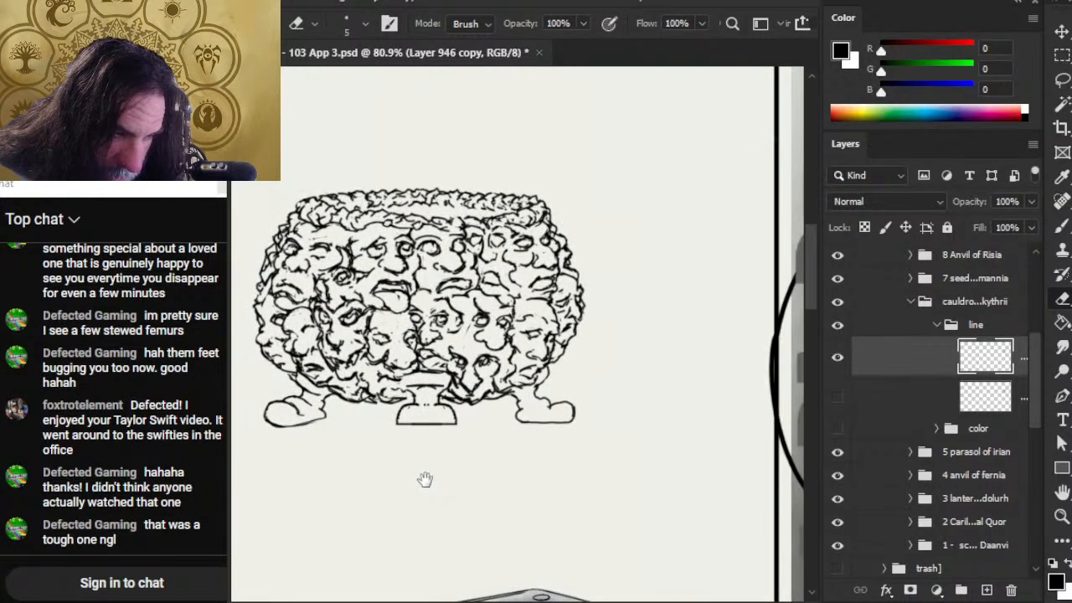
left_click_drag(457, 497, 404, 505)
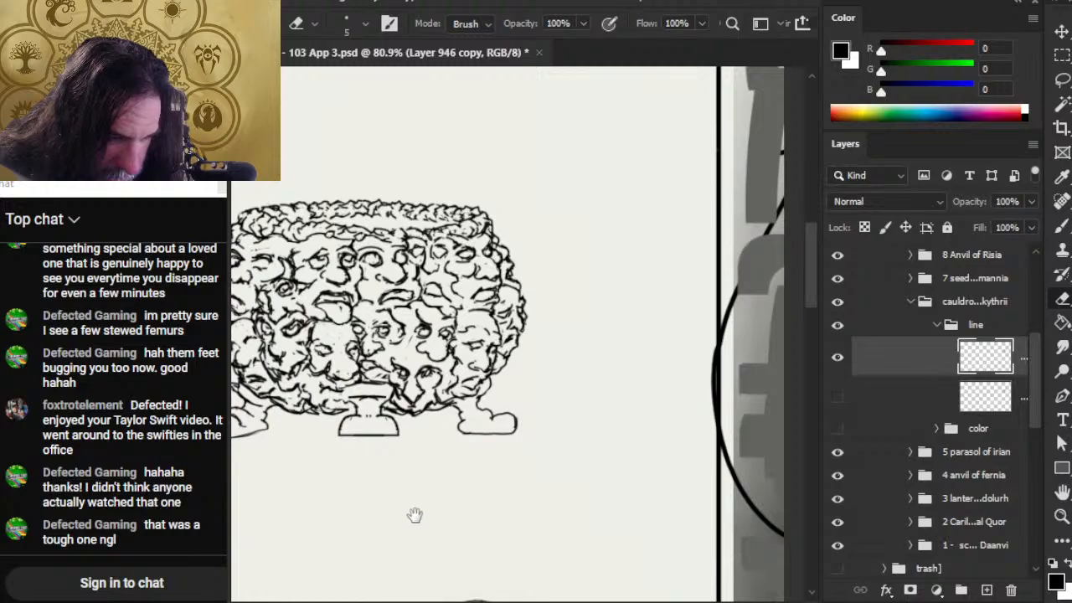
key("l")
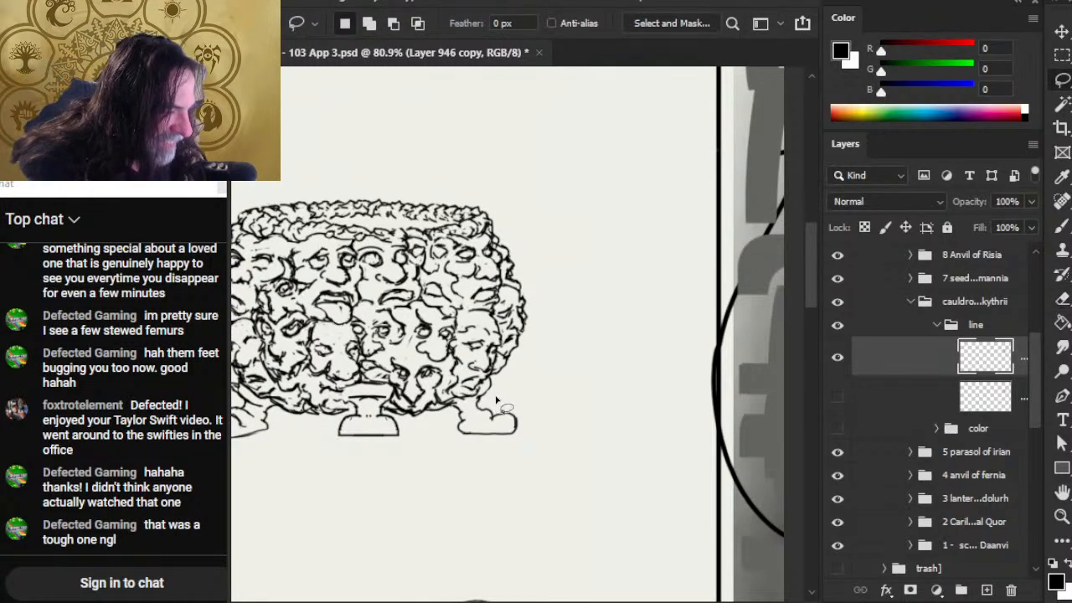
scroll(461, 447, "left", 3)
- Rework the left leg's outer contour where it meets the cauldron's underside, erasing stray marks and redrawing the line
left_click_drag(315, 389, 355, 403)
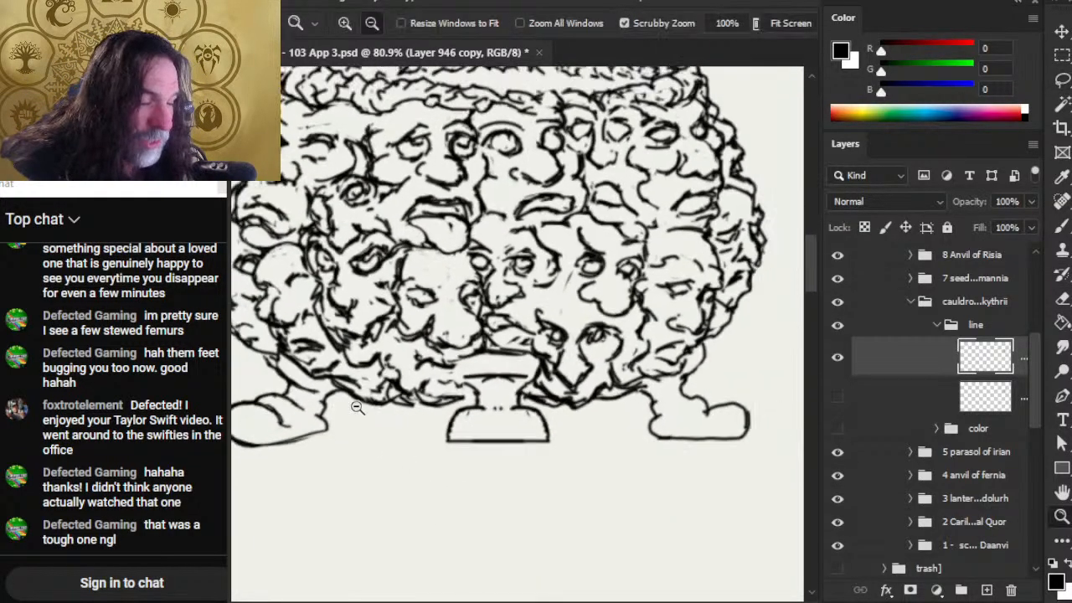
key("e")
key("b")
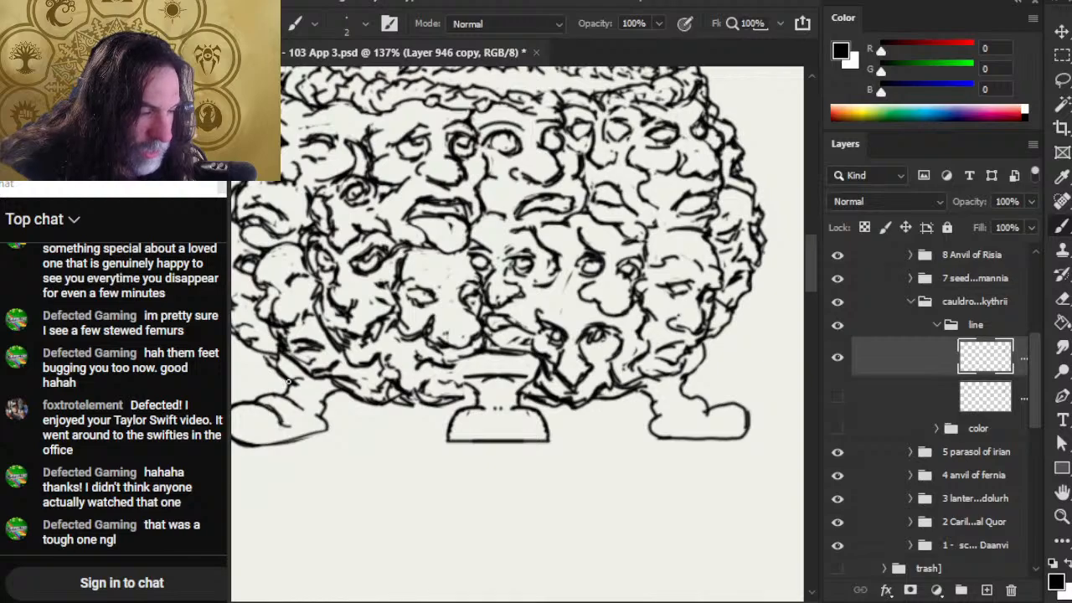
key("e")
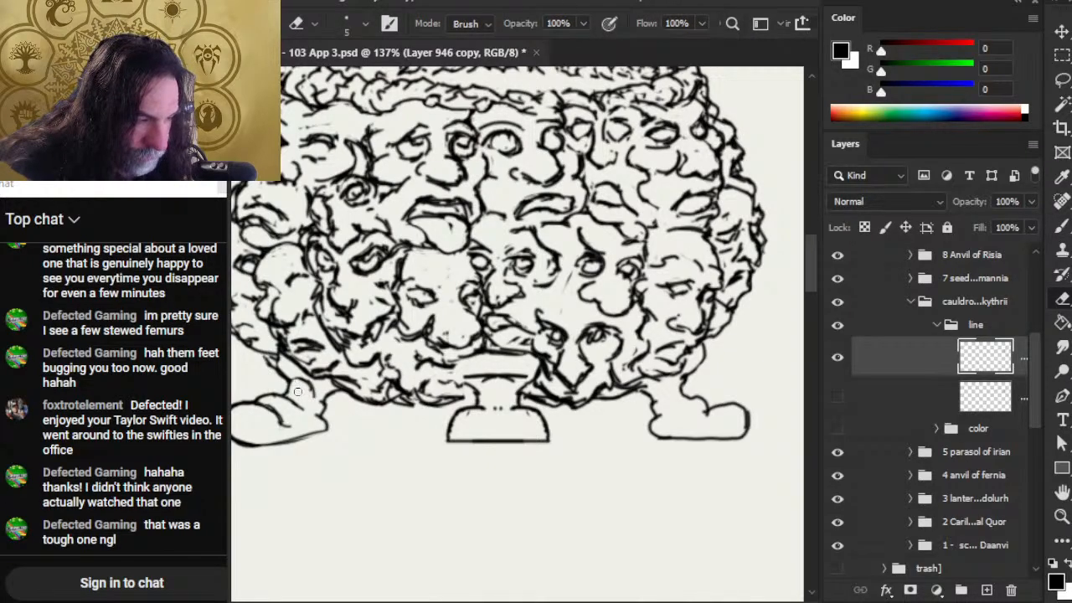
key("b")
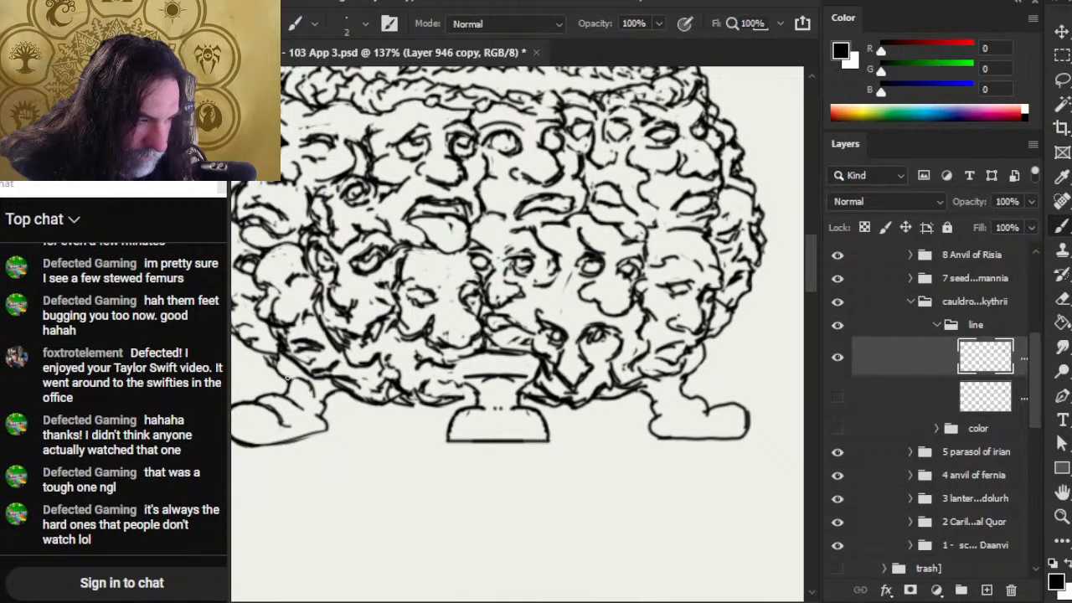
key("e")
key("b")
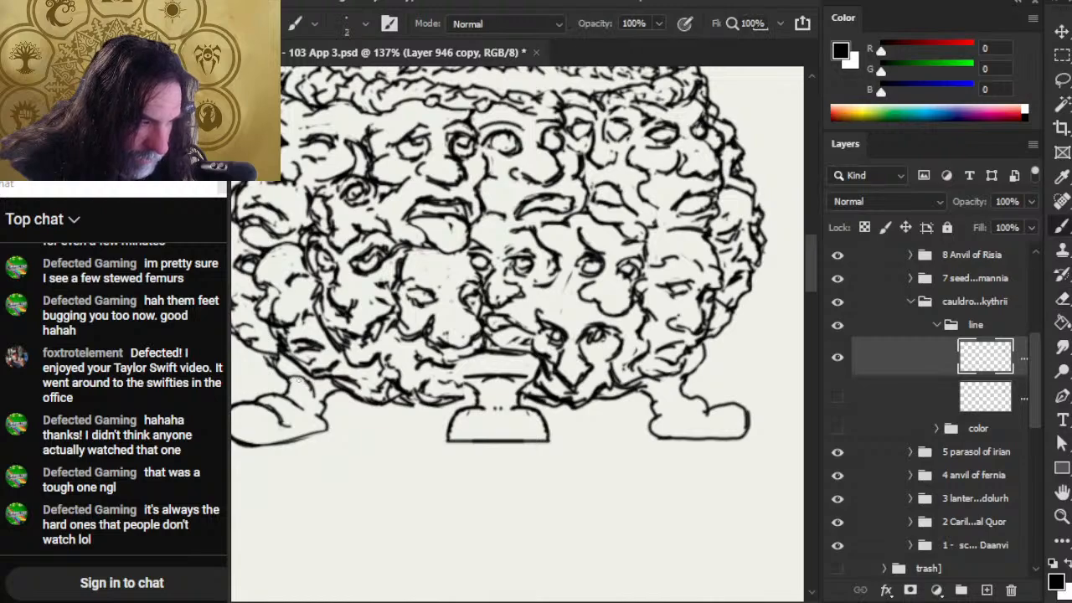
key("e")
key("b")
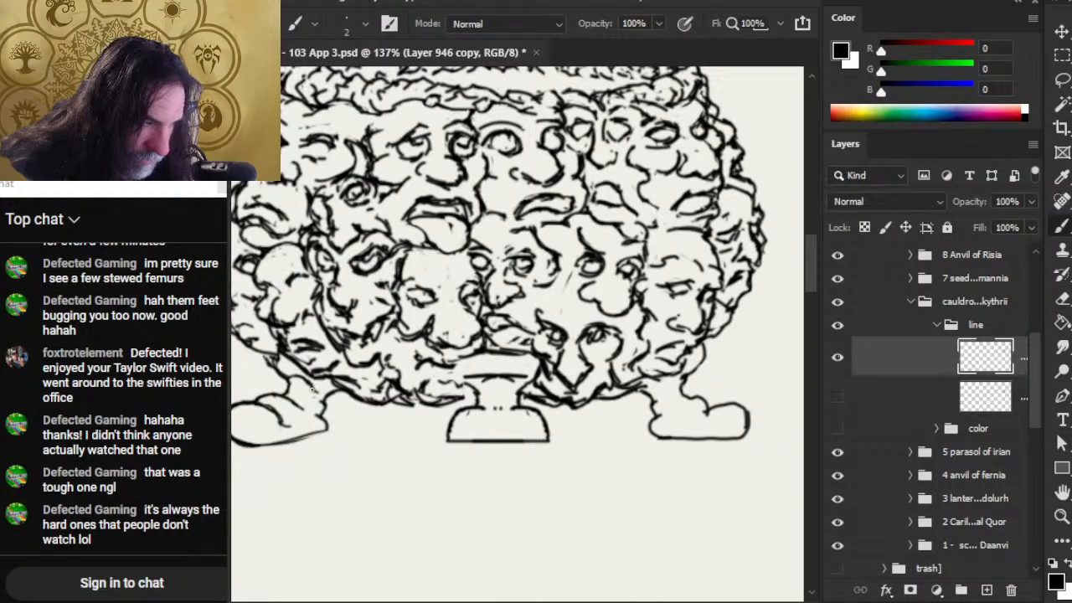
key("e")
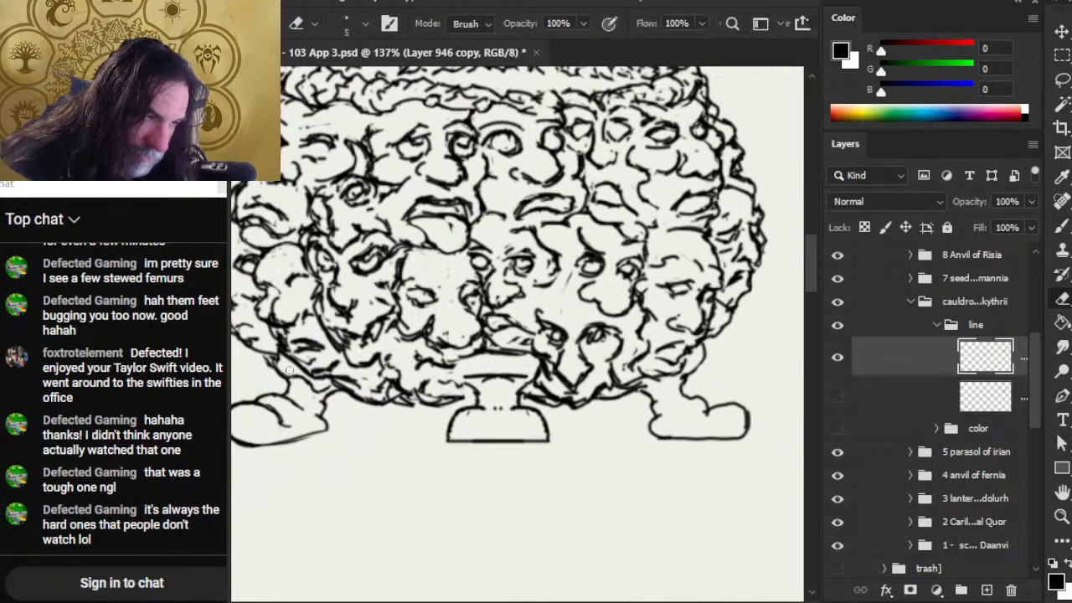
key("b")
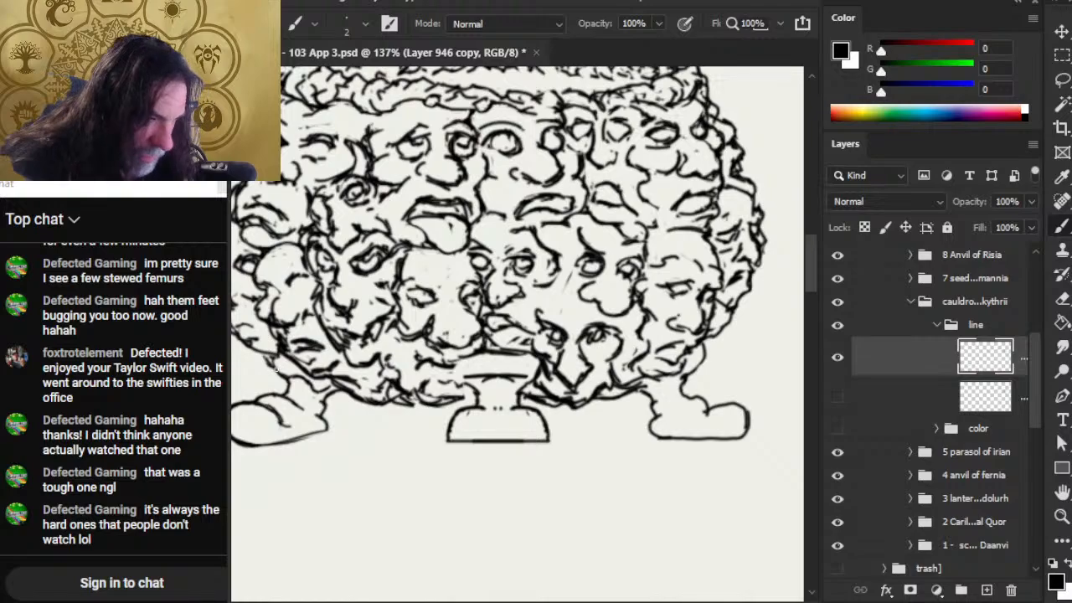
key("e")
key("b")
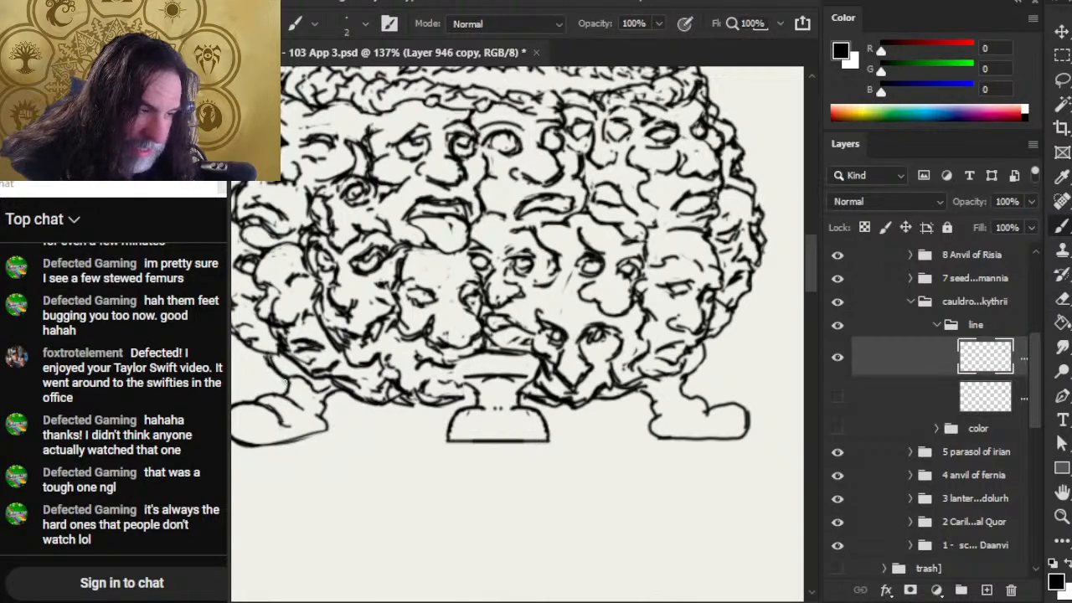
key("e")
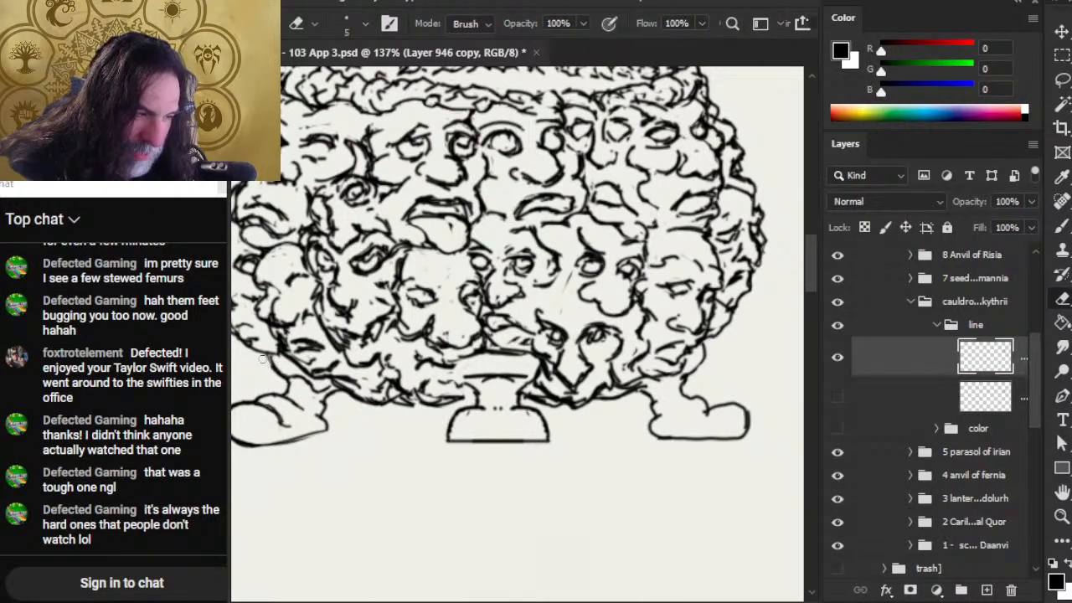
key("b")
- Refine the fold lines on the left foot's instep and sharpen the corner of its heel
key("e")
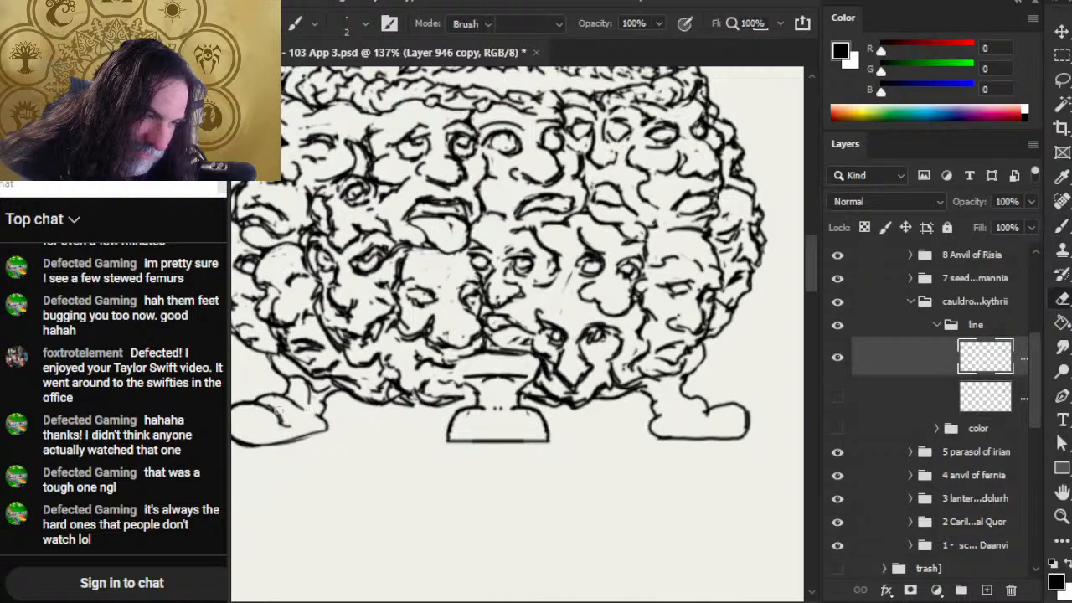
key("b")
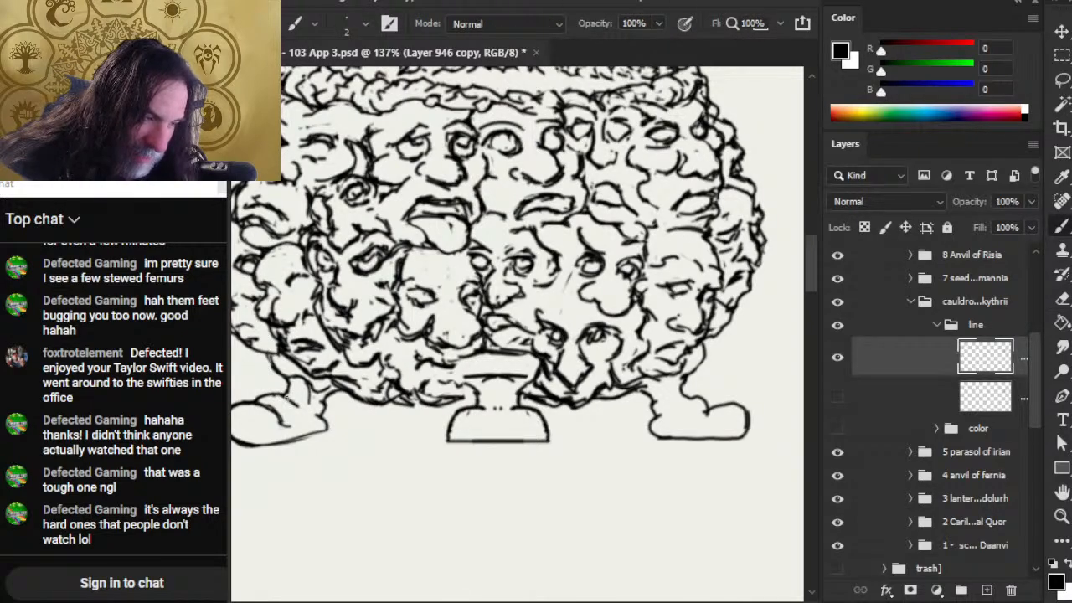
key("e")
mouse_move(283, 404)
left_mouse_down()
mouse_move(323, 430)
mouse_move(273, 452)
left_mouse_up()
key("b")
key("e")
key("b")
mouse_move(313, 422)
left_mouse_down()
mouse_move(267, 444)
mouse_move(328, 429)
left_mouse_up()
key("e")
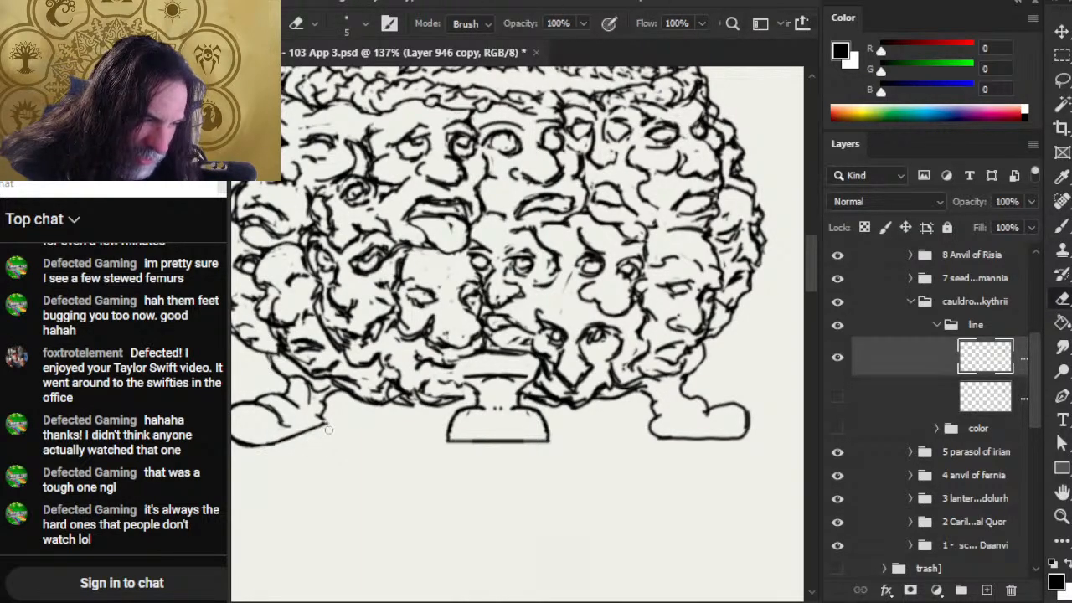
- Reshape the left foot's toe by trimming its lower edge and top curve and redrawing a slimmer outline
mouse_move(308, 478)
left_mouse_down()
mouse_move(380, 487)
mouse_move(370, 482)
left_mouse_up()
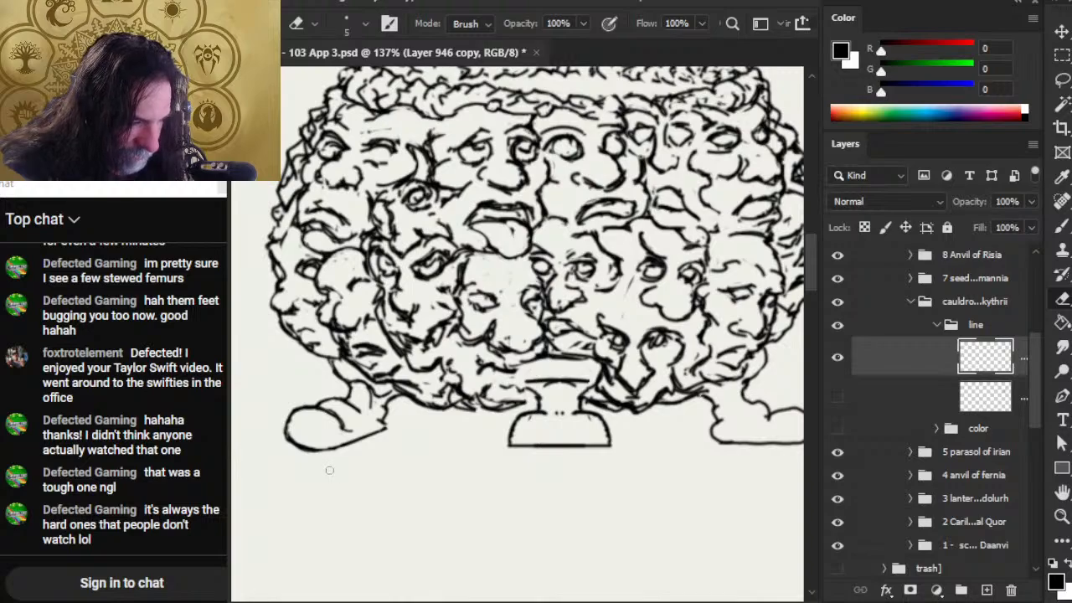
left_click_drag(289, 444, 331, 450)
key("b")
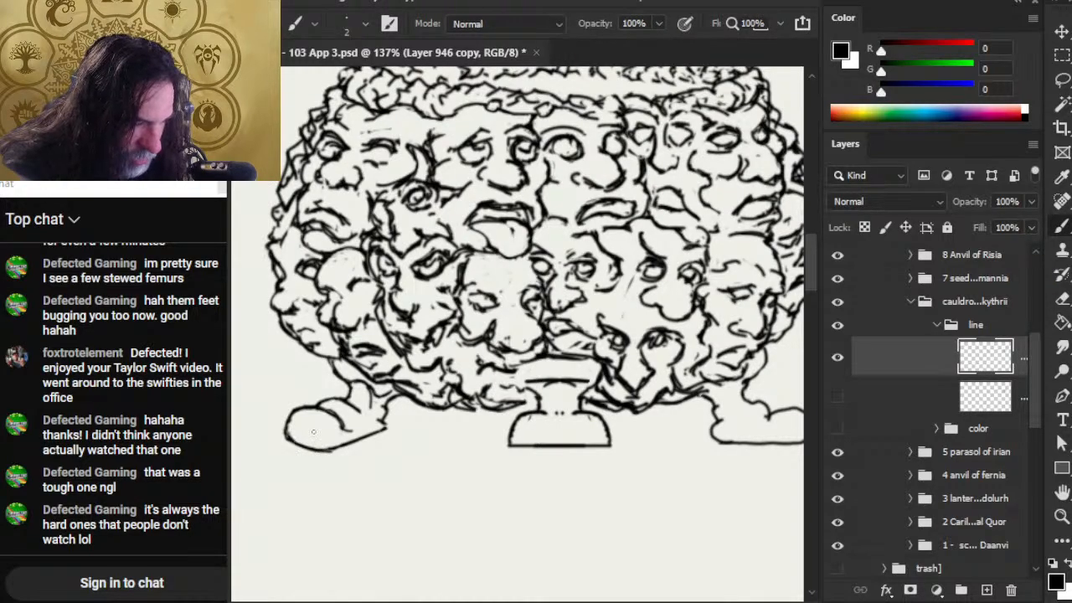
key("e")
mouse_move(312, 404)
left_mouse_down()
mouse_move(286, 426)
mouse_move(332, 410)
mouse_move(341, 422)
left_mouse_up()
key("b")
key("e")
key("b")
key("e")
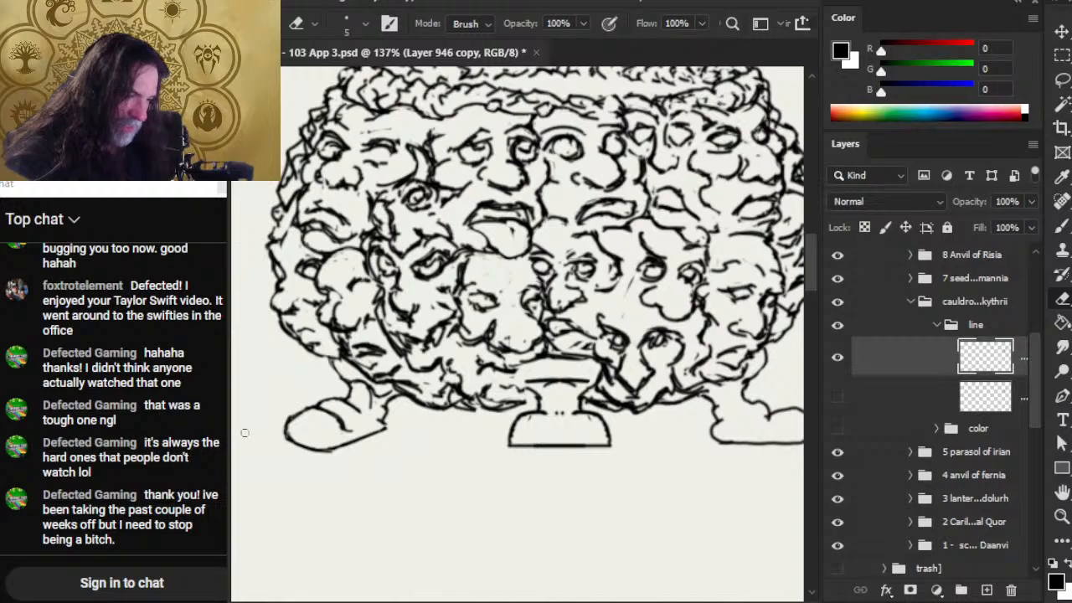
- Select the cauldron's old right foot with the lasso and delete it from the line-art copy
key("z")
left_click(449, 497, "alt")
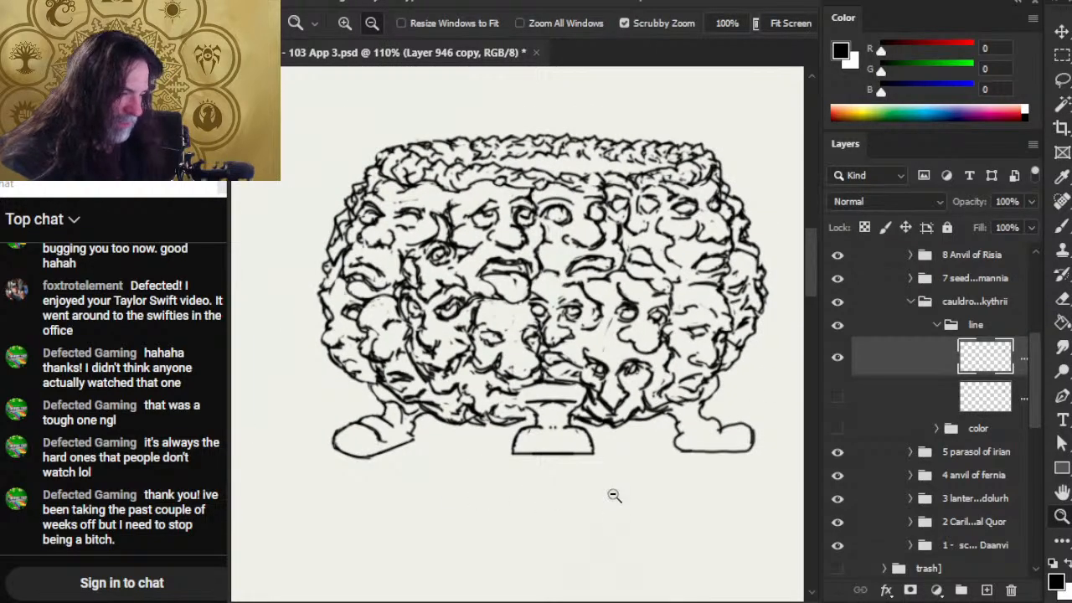
left_click_drag(664, 484, 576, 470)
key("l")
left_click_drag(624, 391, 661, 395)
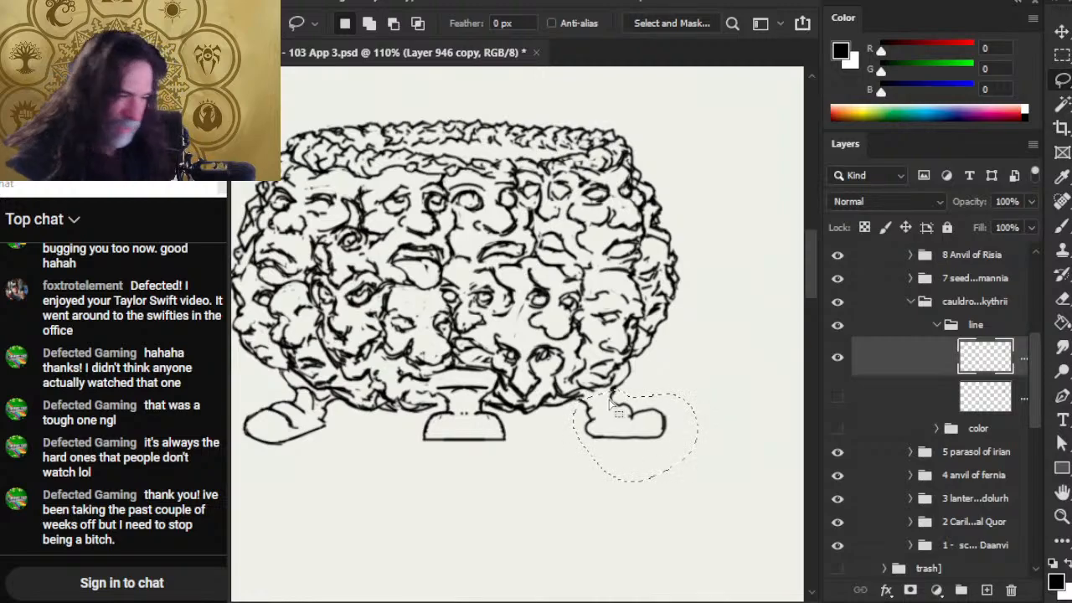
key("Delete")
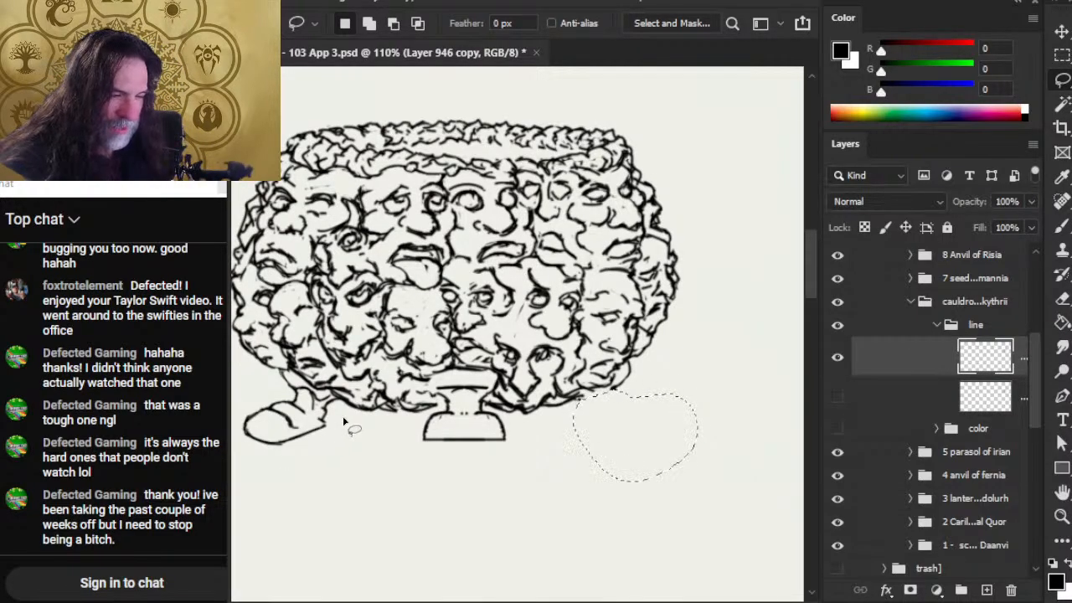
- Lasso the redrawn left foot onto a new layer of its own and flip it horizontally
mouse_move(338, 401)
left_mouse_down()
mouse_move(346, 417)
mouse_move(329, 455)
left_mouse_up()
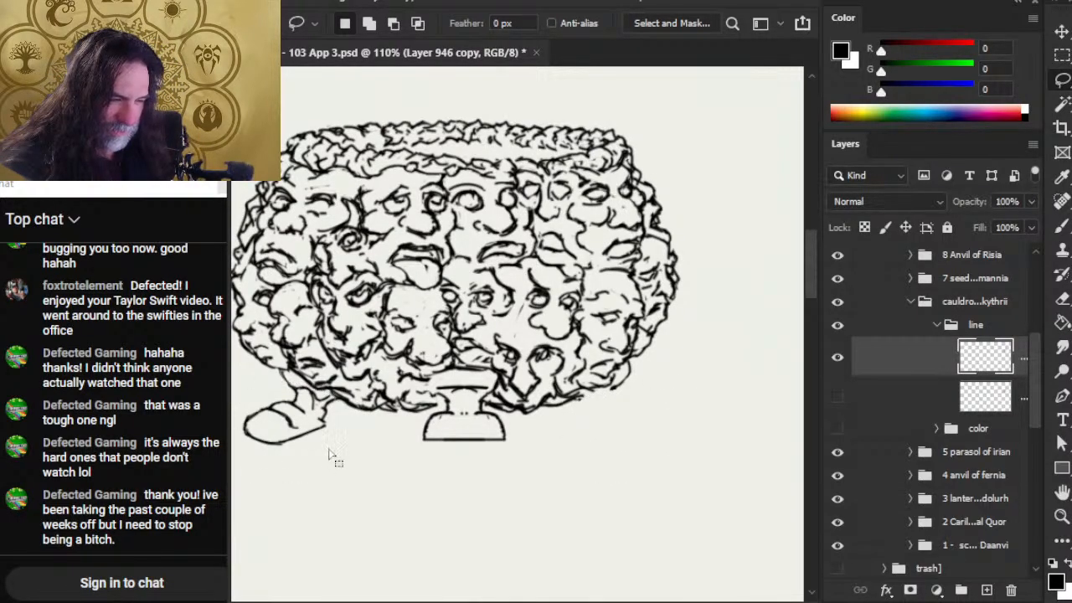
key("ctrl+shift+j")
right_click(457, 465)
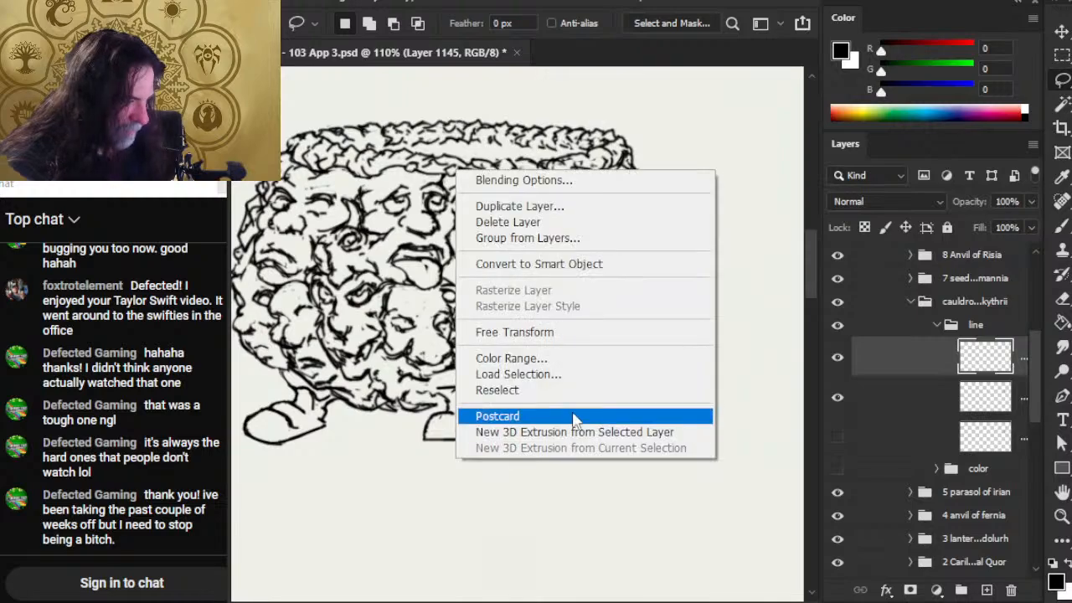
left_click(512, 331)
right_click(609, 465)
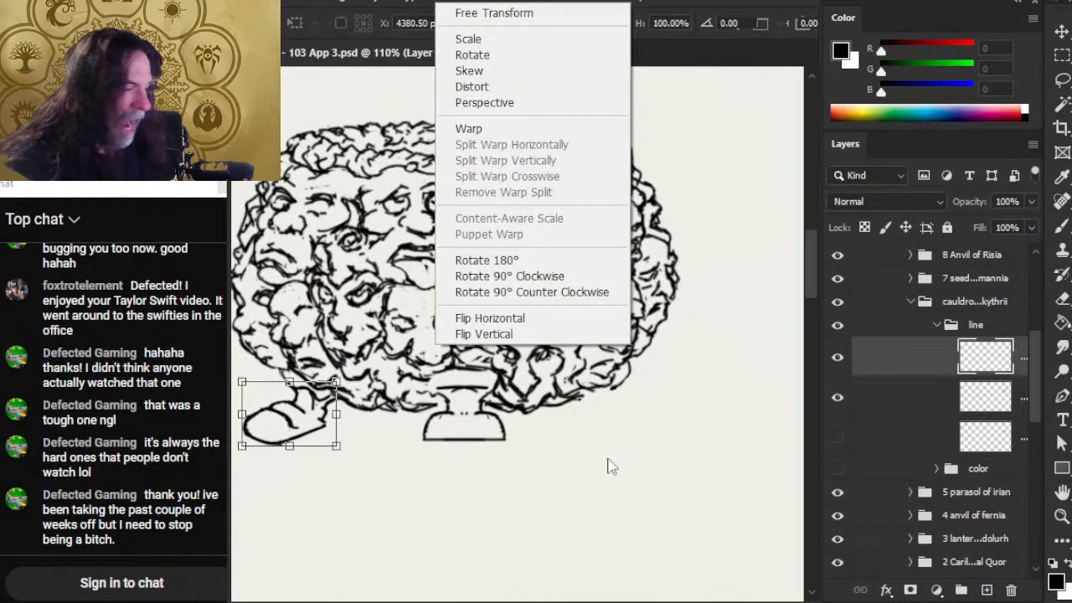
left_click(518, 318)
key("Return")
- Move the mirrored foot horizontally across to the cauldron's right side, where the deleted foot stood
key("v")
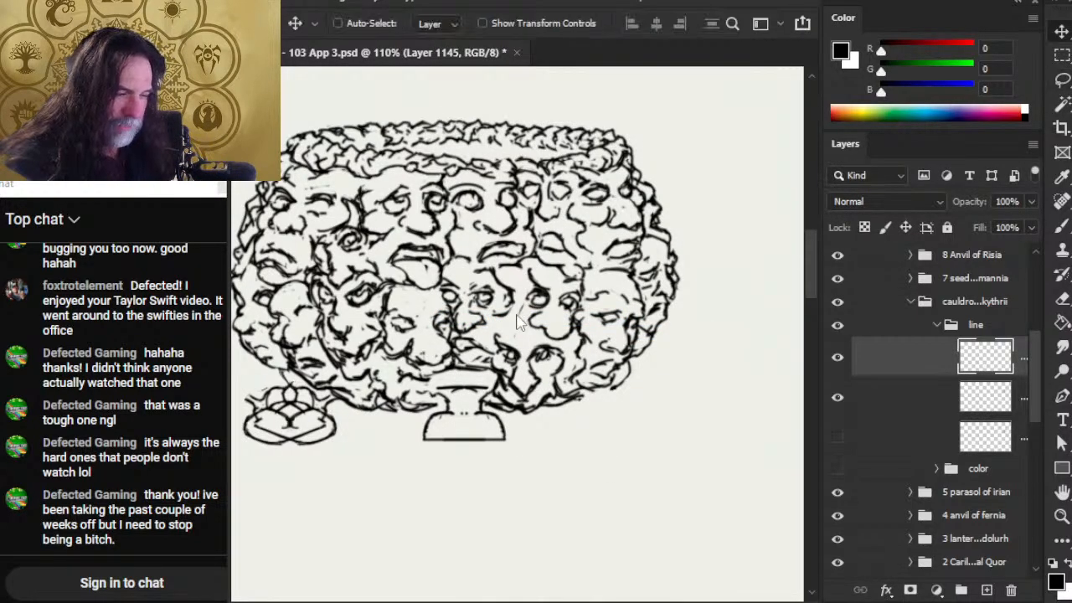
key("shift+Right")
key("shift+Right")
key("shift+Right")
key("shift+Right")
key("shift+Right")
key("shift+Right")
key("shift+Right")
key("shift+Right")
key("shift+Right")
key("shift+Right")
key("shift+Right")
key("shift+Right")
key("shift+Right")
key("shift+Right")
key("shift+Right")
key("shift+Right")
key("shift+Right")
key("shift+Right")
key("shift+Right")
key("shift+Right")
key("shift+Right")
key("shift+Right")
key("shift+Right")
key("shift+Right")
key("shift+Right")
key("shift+Right")
key("shift+Right")
key("shift+Right")
key("shift+Right")
key("shift+Right")
key("shift+Right")
key("shift+Right")
key("shift+Right")
key("shift+Right")
key("shift+Right")
key("shift+Right")
key("shift+Right")
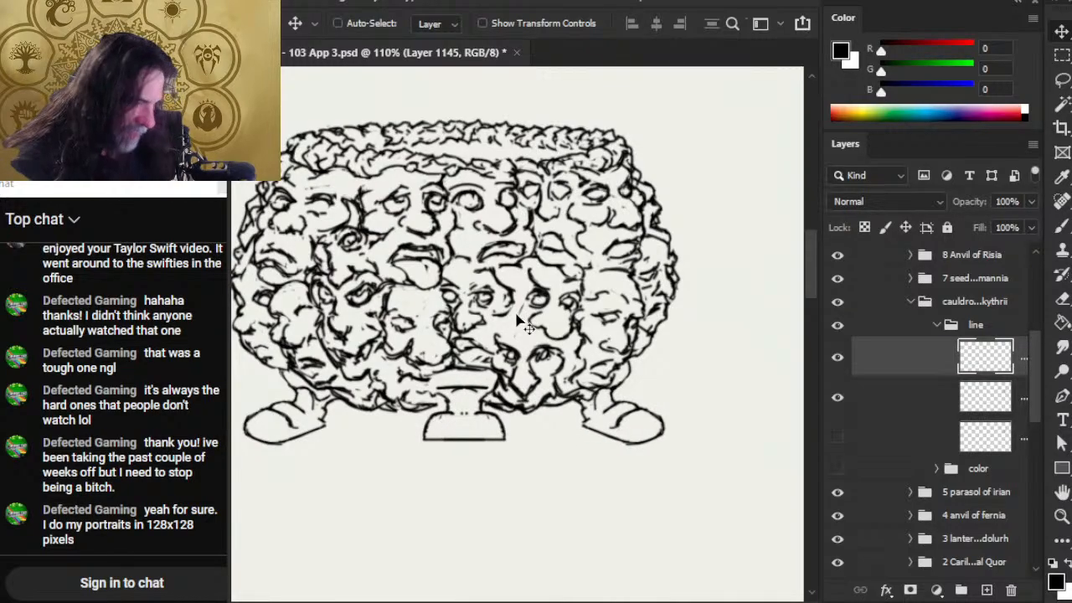
key("Right")
key("Right")
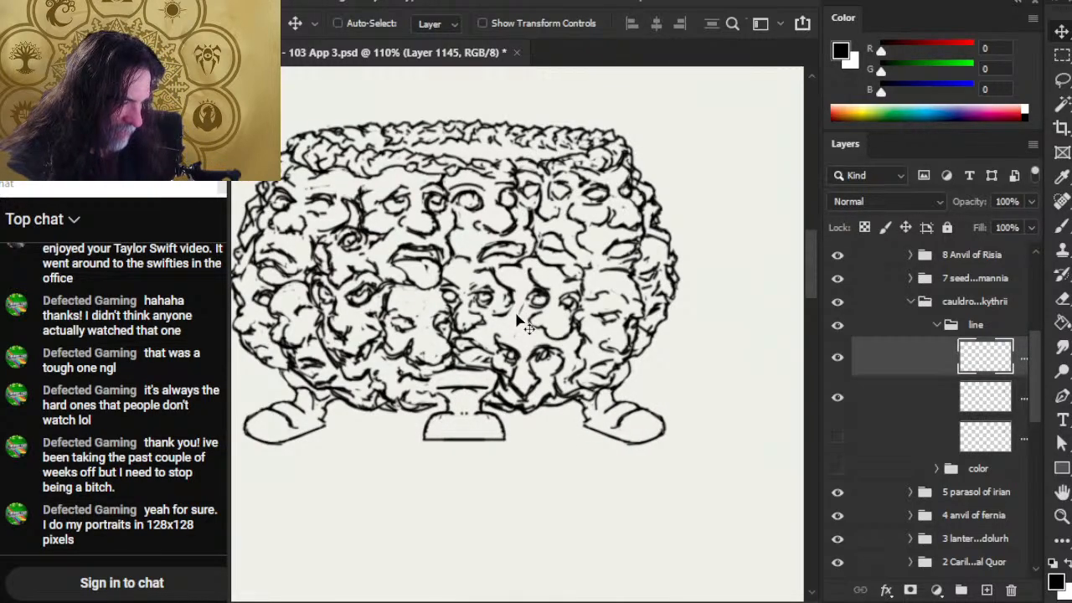
- Merge the mirrored foot's layer down into the line-art copy
key("z")
left_click_drag(490, 423, 378, 423)
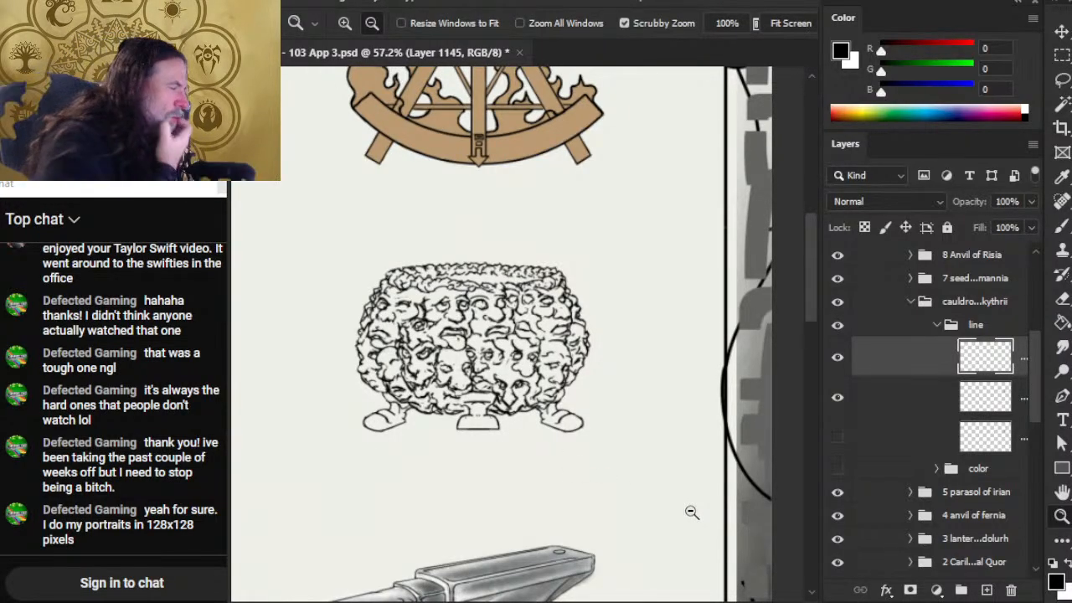
right_click(886, 361)
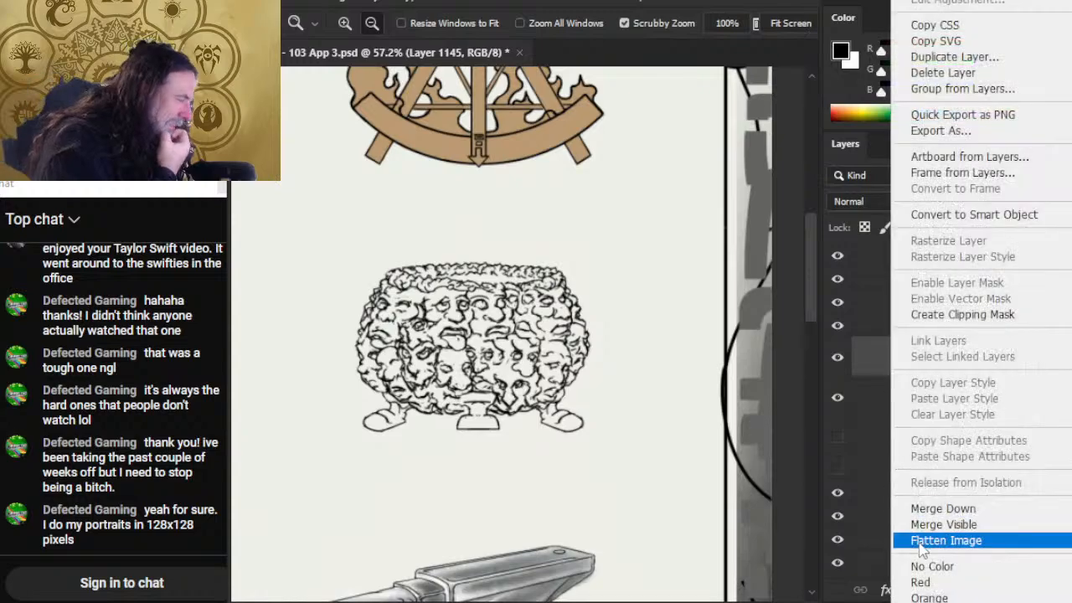
left_click(946, 509)
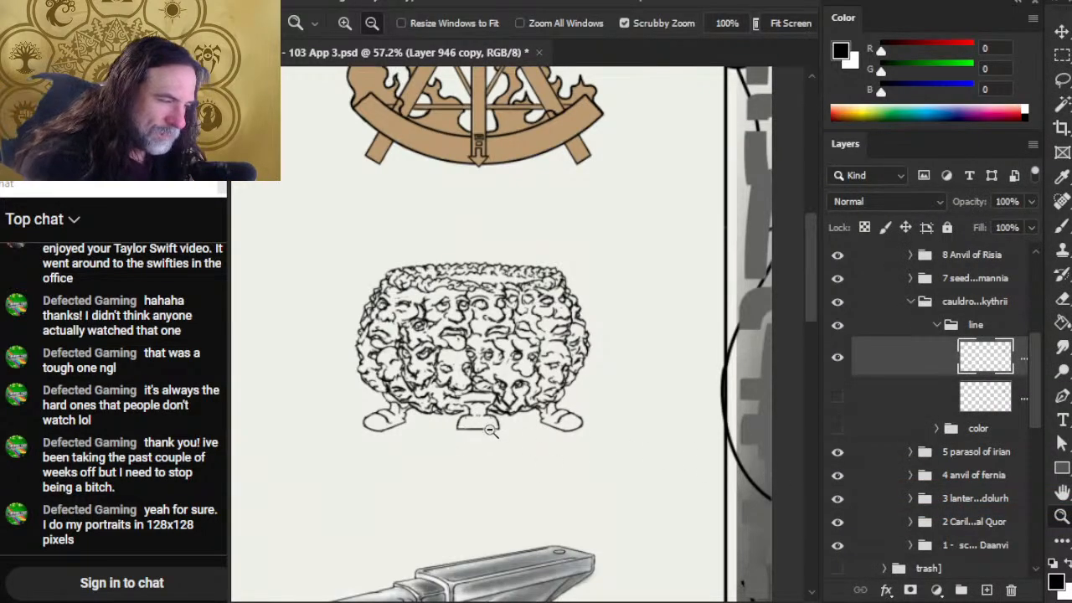
- Select the middle foot and its ankle with the lasso and cut them from the line art
scroll(471, 425, "up", 2)
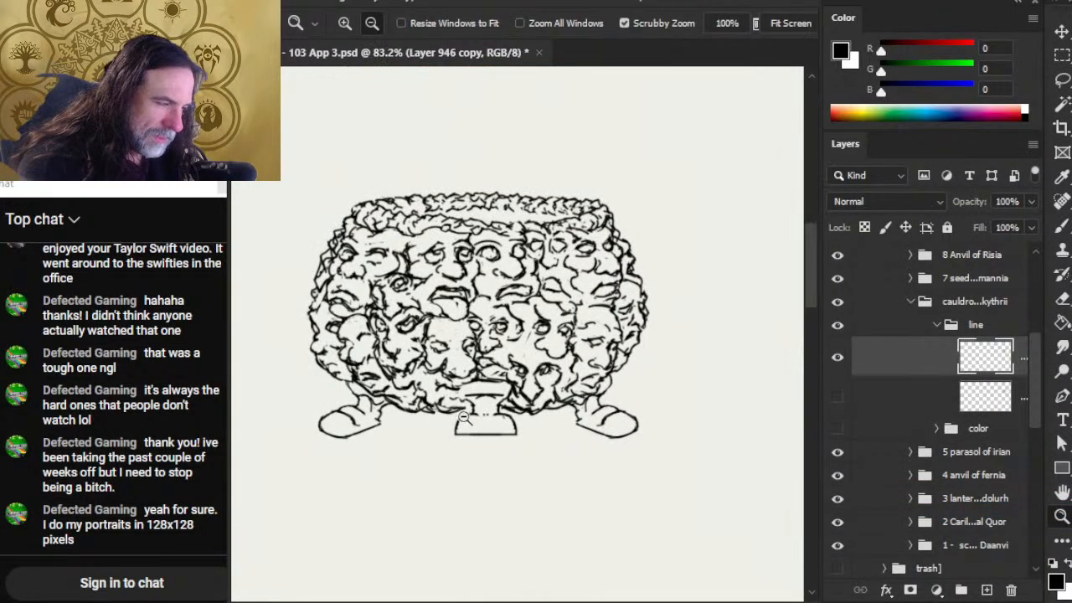
key("l")
left_click_drag(483, 405, 543, 434)
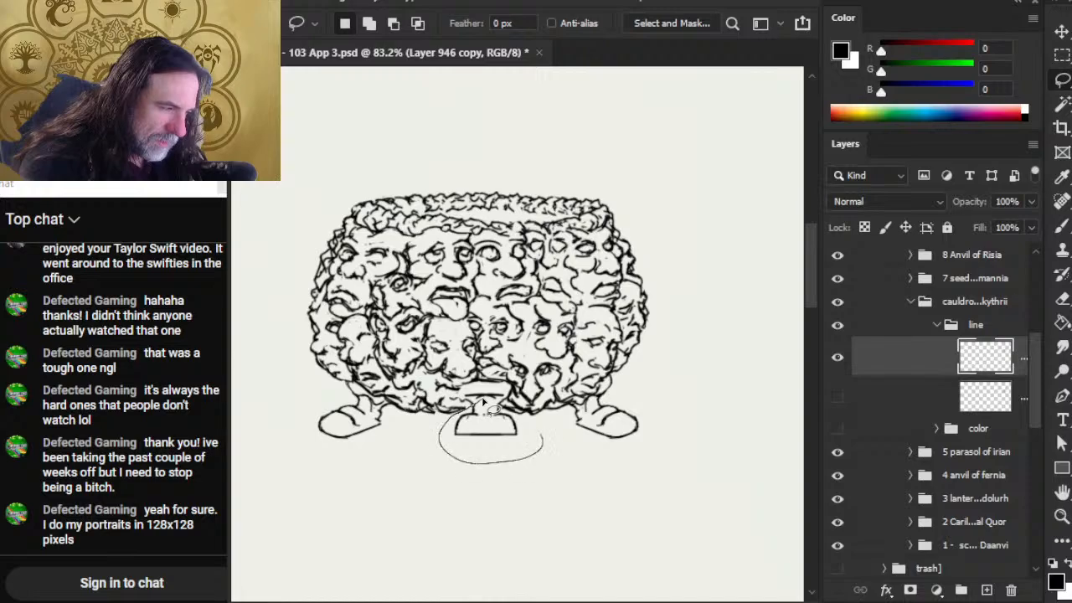
left_click_drag(483, 402, 487, 399)
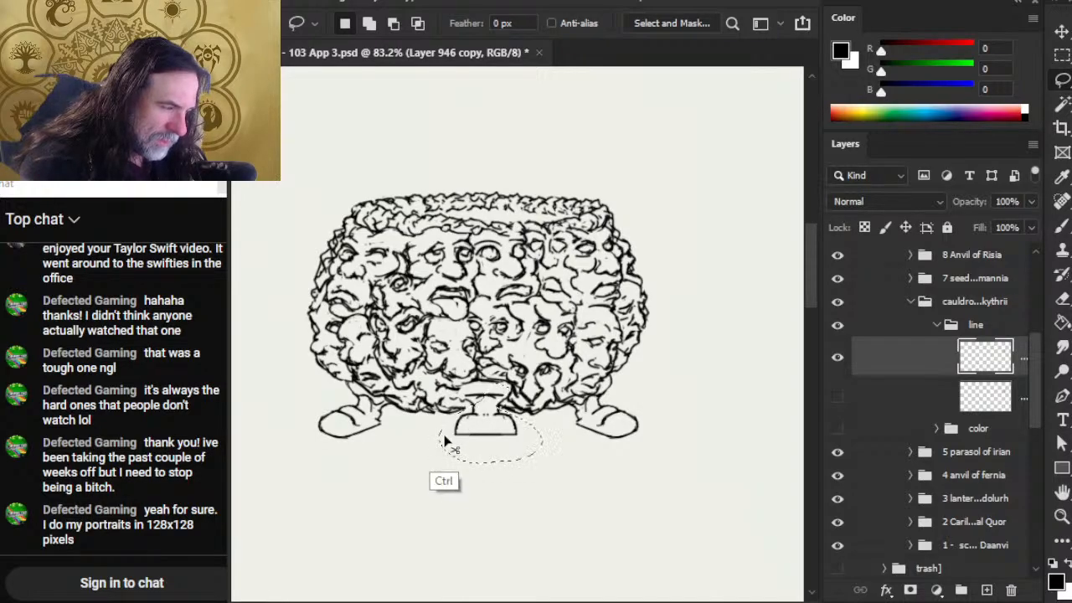
key("ctrl+x")
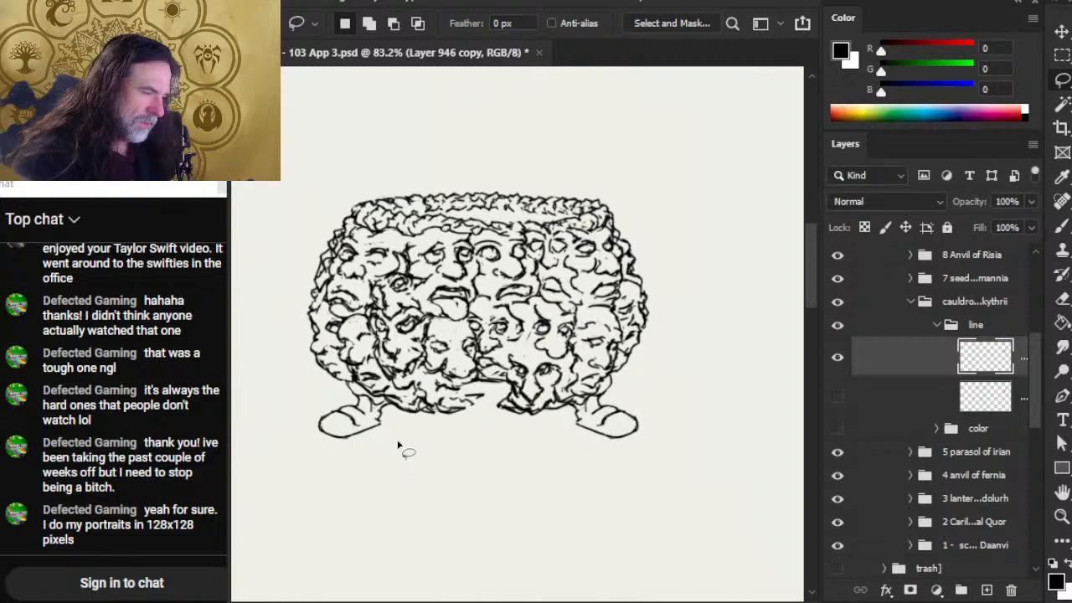
- Close the gap left by the middle foot with lumpy contour lines along the cauldron's underside
key("b")
mouse_move(442, 412)
left_mouse_down()
mouse_move(502, 415)
mouse_move(477, 417)
left_mouse_up()
key("e")
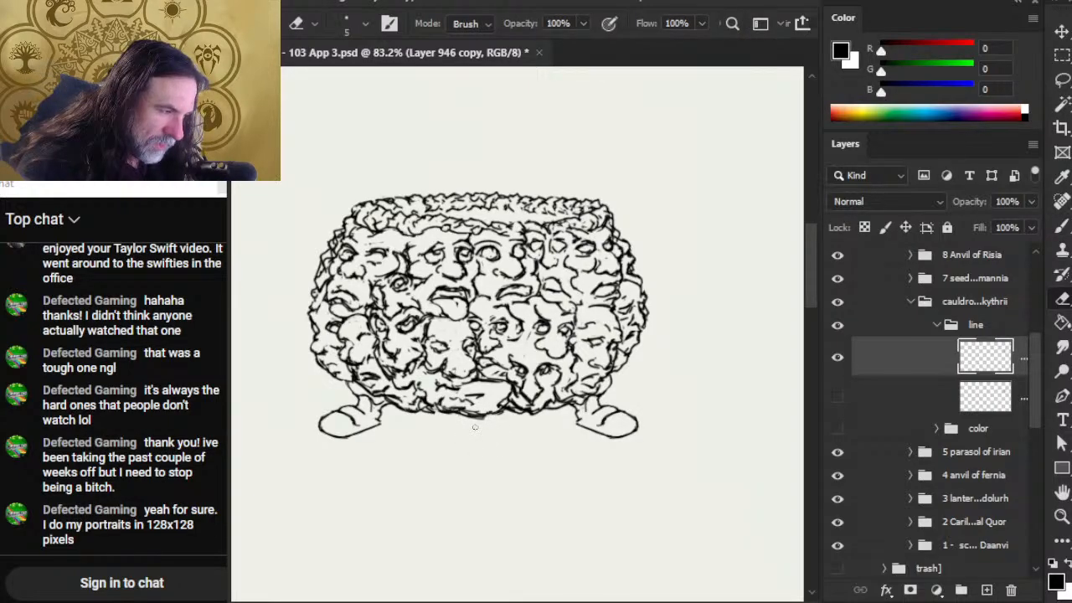
key("b")
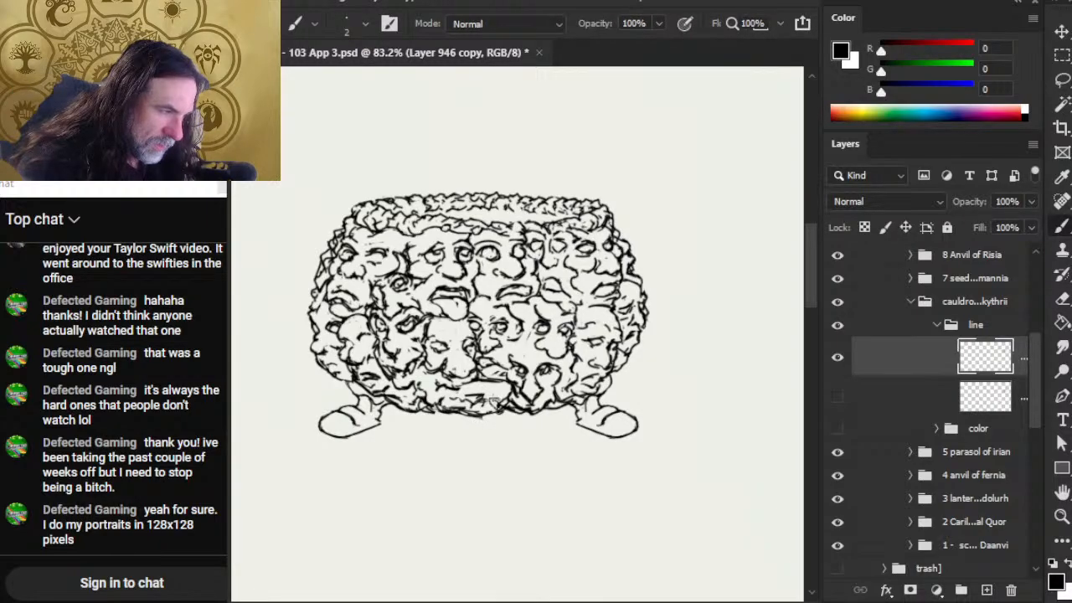
left_click_drag(493, 399, 509, 400)
key("e")
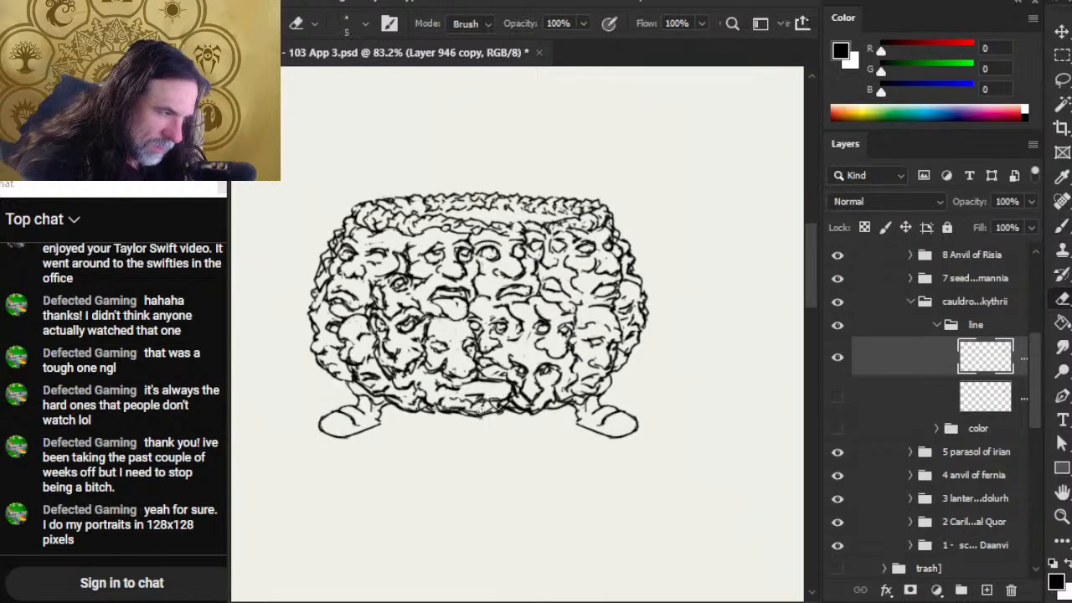
- Try small foot shapes beneath the centre of the cauldron's underside and erase them again
key("b")
key("e")
key("b")
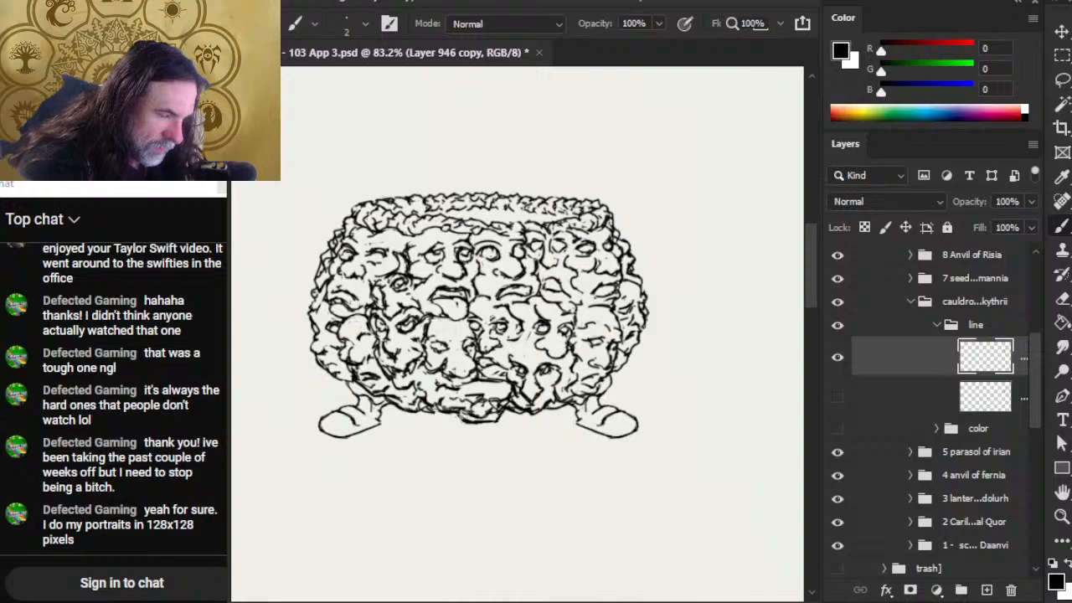
key("e")
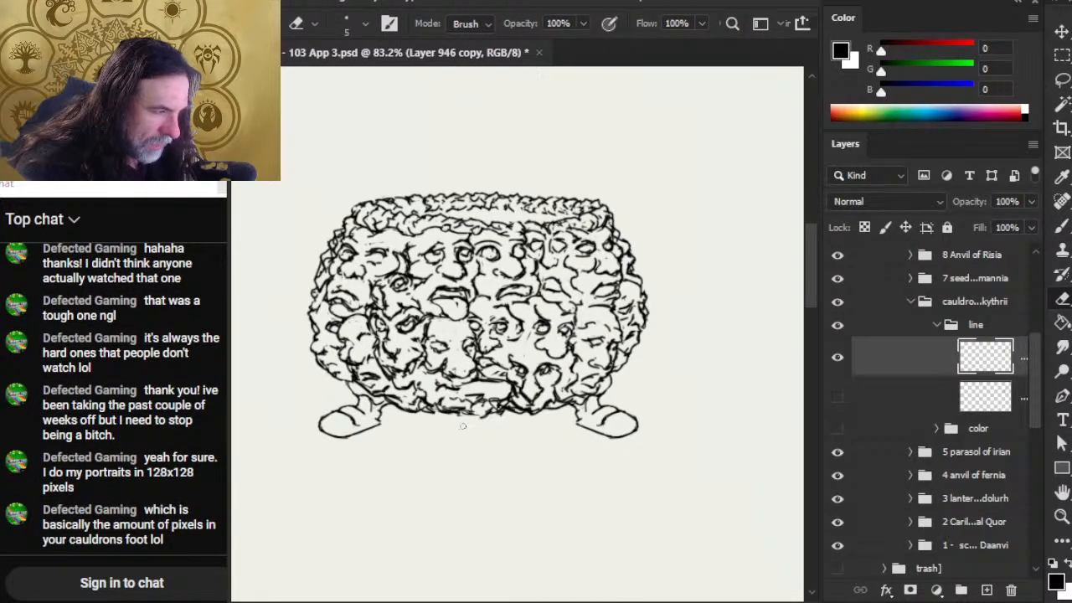
key("z")
left_click_drag(471, 438, 413, 446)
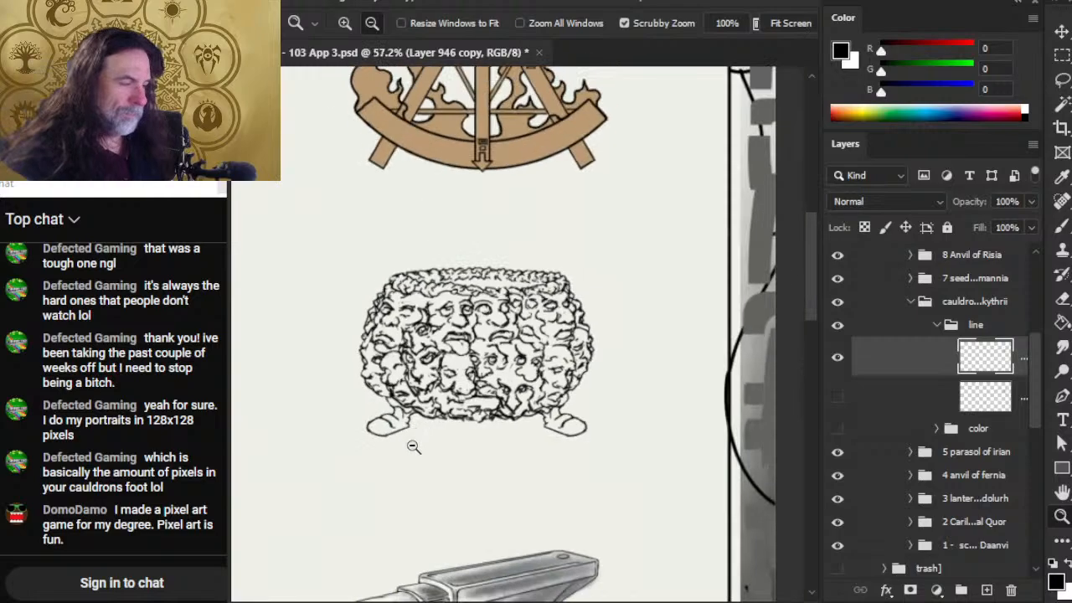
key("b")
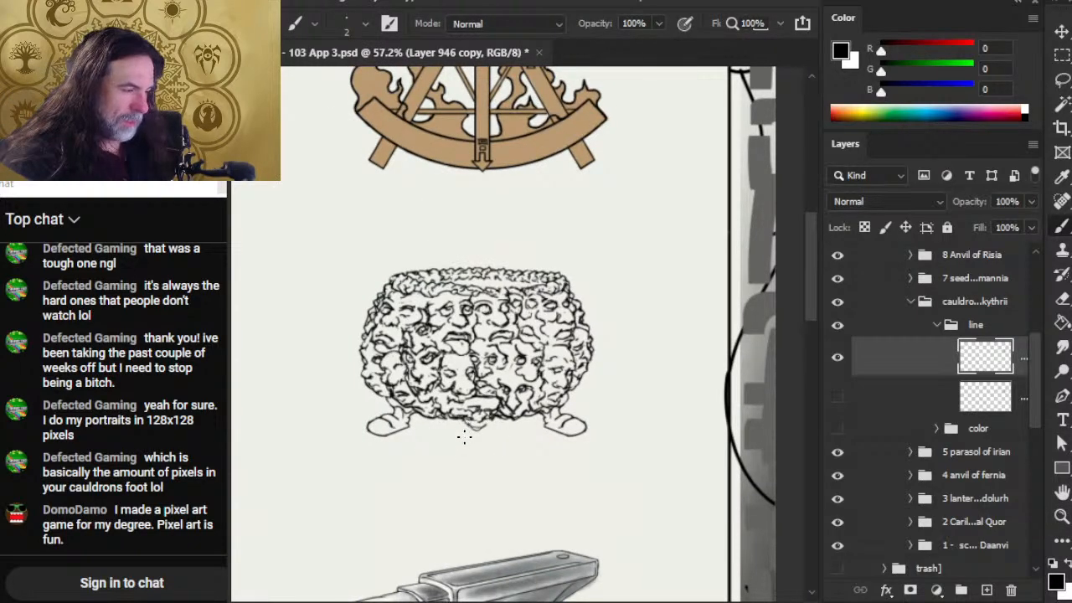
key("e")
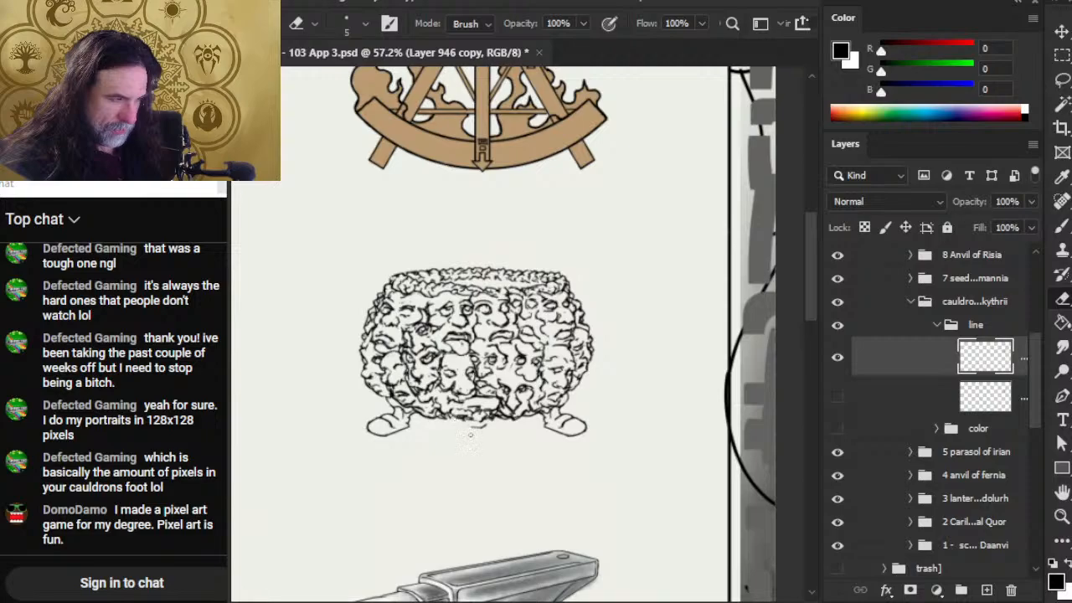
- Sketch three rough cauldron views below the illustration, including a round top view with protruding feet, to study foot placement
key("b")
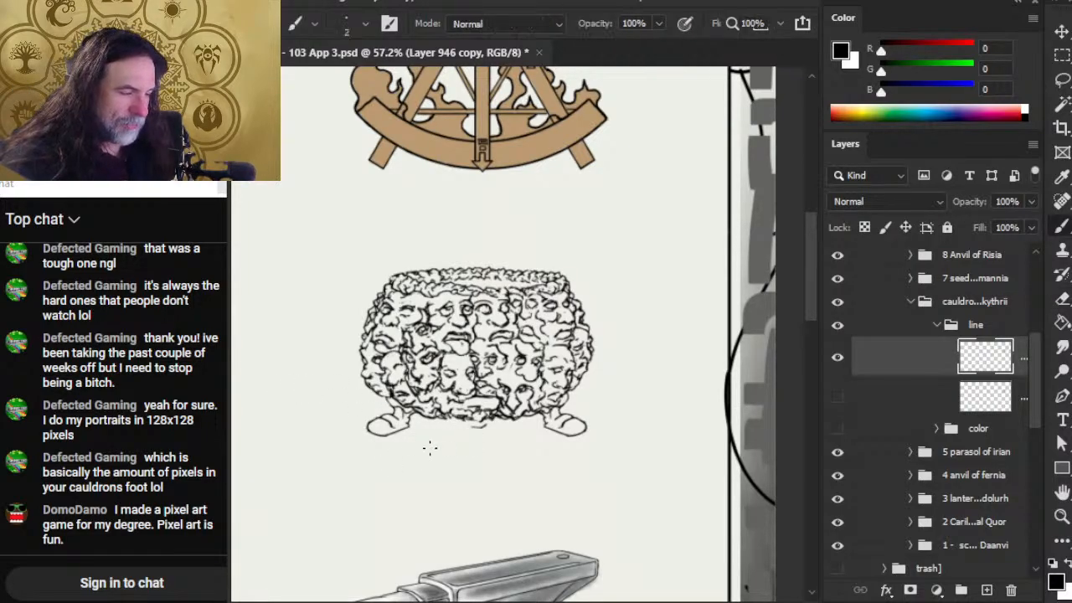
left_click_drag(430, 446, 428, 449)
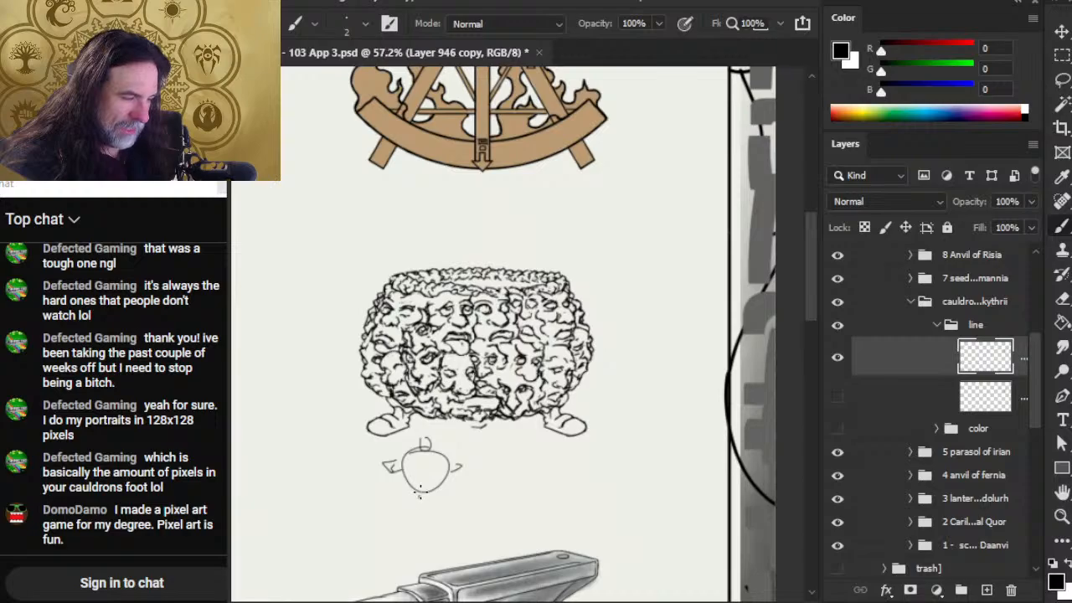
mouse_move(421, 490)
left_mouse_down()
mouse_move(423, 500)
mouse_move(537, 486)
mouse_move(496, 484)
mouse_move(551, 487)
mouse_move(526, 493)
left_mouse_up()
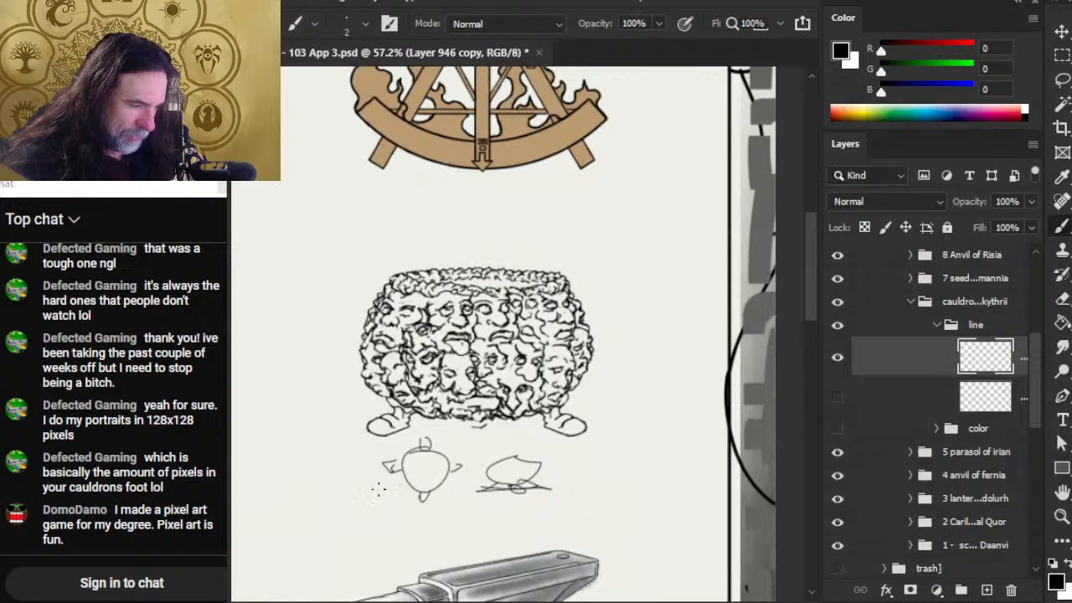
mouse_move(365, 486)
left_mouse_down()
mouse_move(352, 483)
mouse_move(381, 502)
mouse_move(337, 499)
mouse_move(373, 514)
mouse_move(368, 500)
mouse_move(401, 503)
mouse_move(380, 478)
mouse_move(354, 507)
mouse_move(368, 495)
left_mouse_up()
key("l")
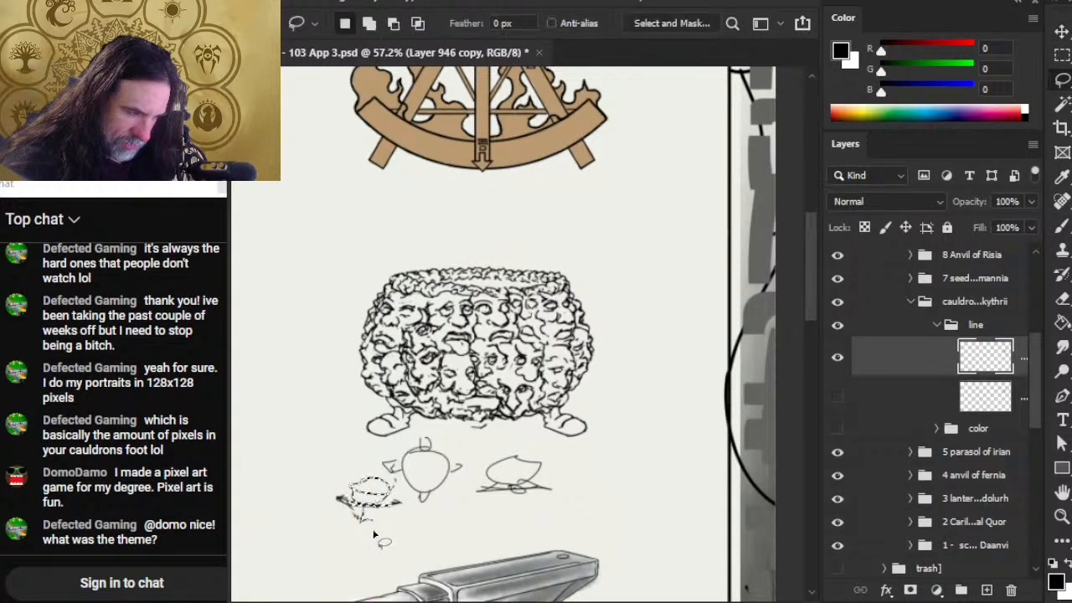
key("ctrl+d")
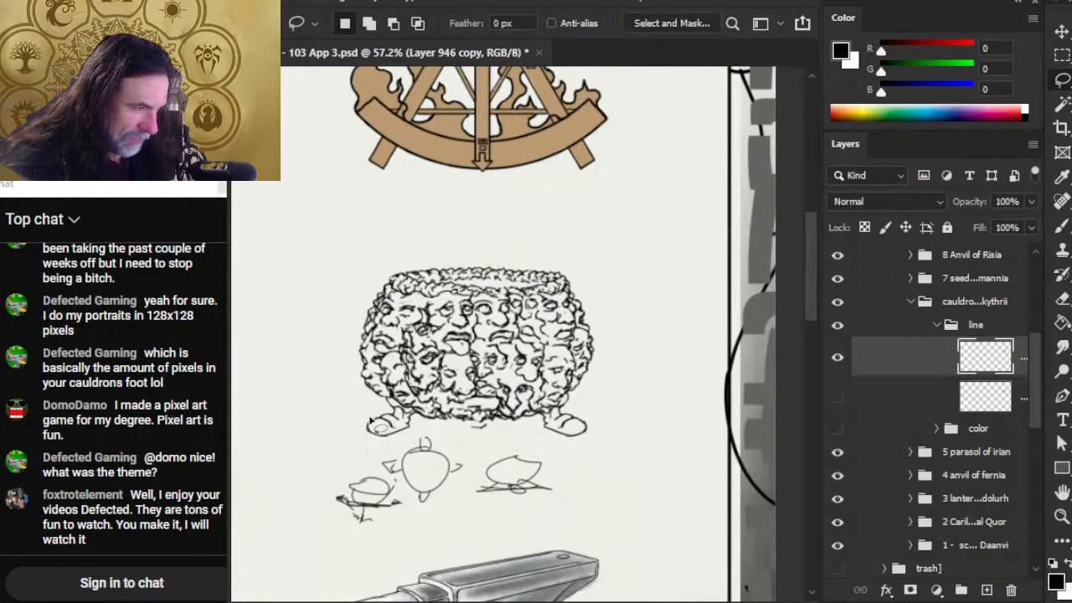
- Try a higher placement for the left foot against the cauldron's side and undo it
key("b")
mouse_move(385, 406)
left_mouse_down()
mouse_move(366, 412)
mouse_move(392, 446)
mouse_move(377, 404)
mouse_move(384, 415)
left_mouse_up()
key("l")
key("ctrl+d")
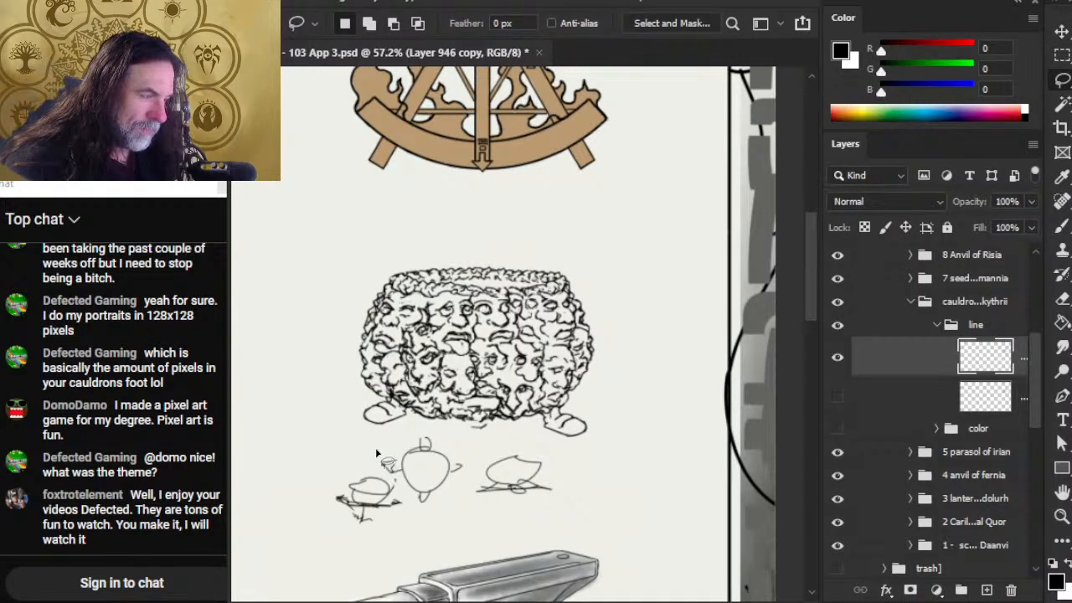
key("ctrl+z")
key("ctrl+z")
key("ctrl+d")
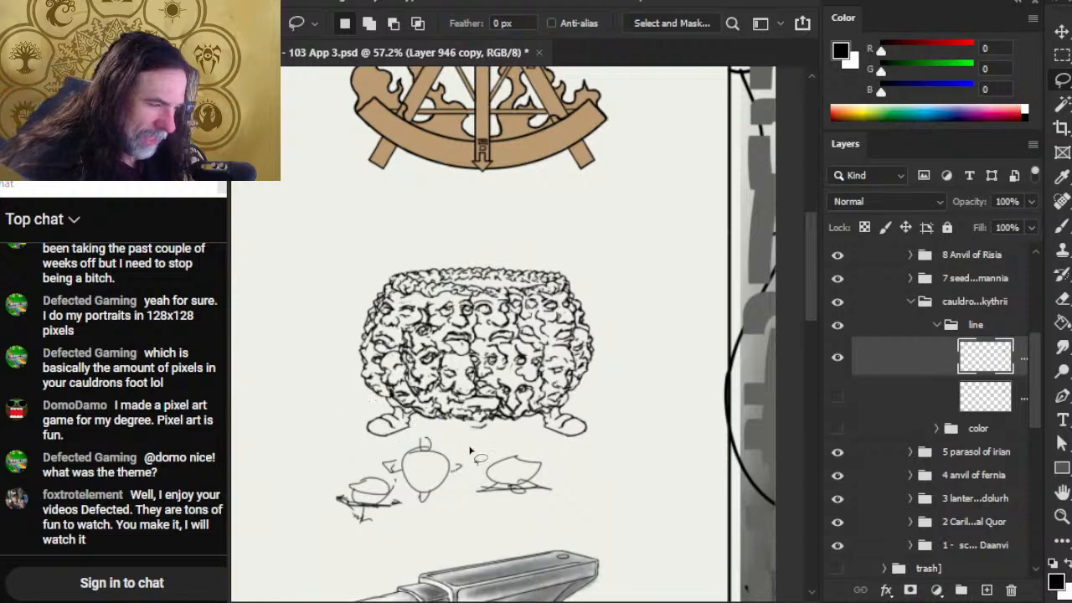
- Erase the stray stroke under the cauldron's centre and delete the rough study sketches below the illustration
key("e")
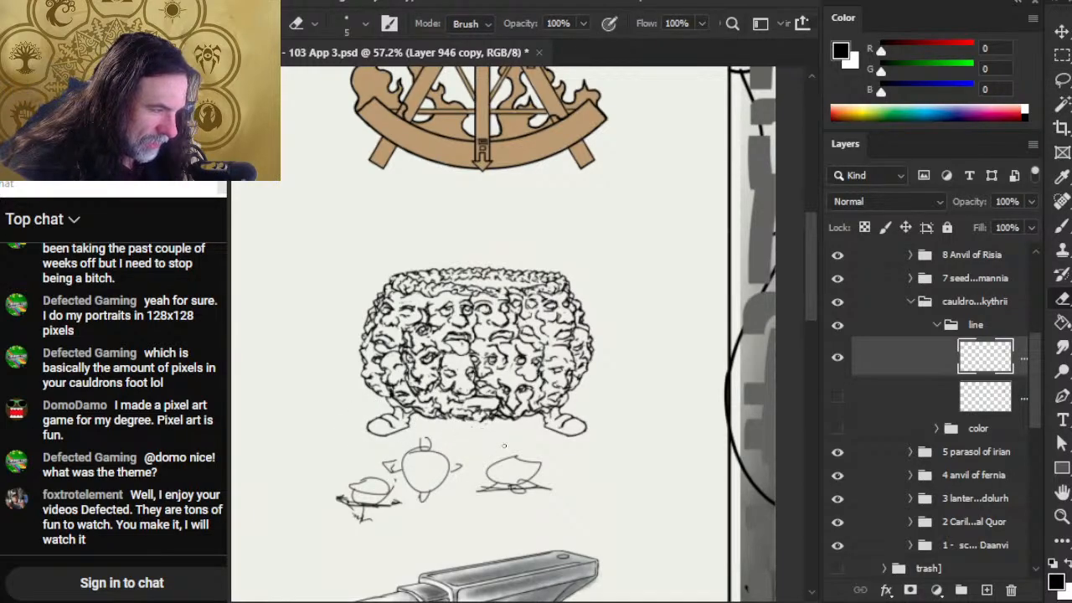
key("l")
mouse_move(464, 440)
left_mouse_down()
mouse_move(318, 463)
mouse_move(554, 519)
mouse_move(479, 436)
left_mouse_up()
key("Delete")
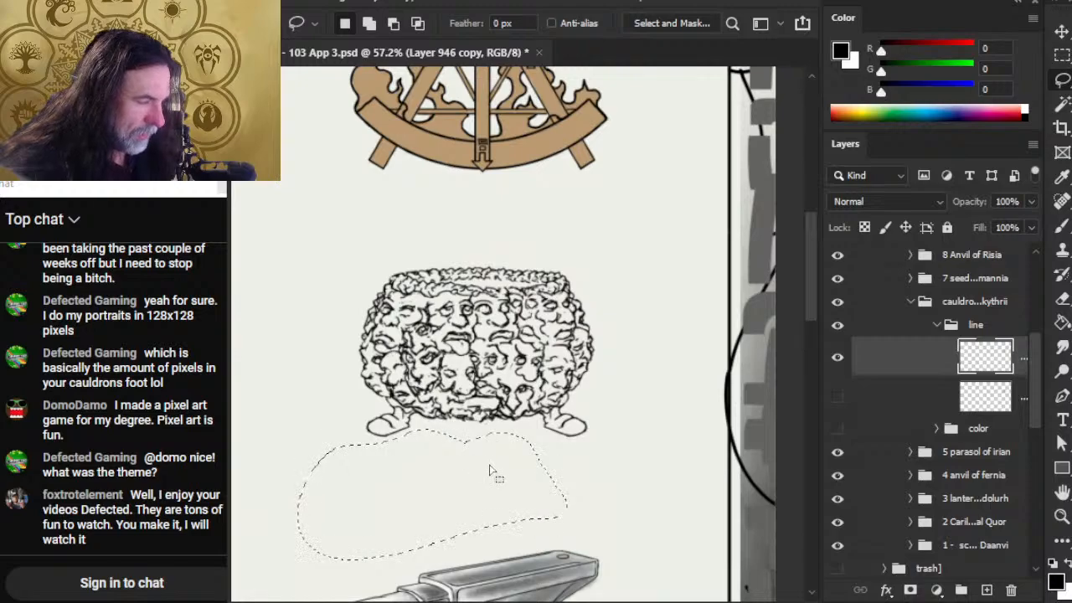
key("ctrl+d")
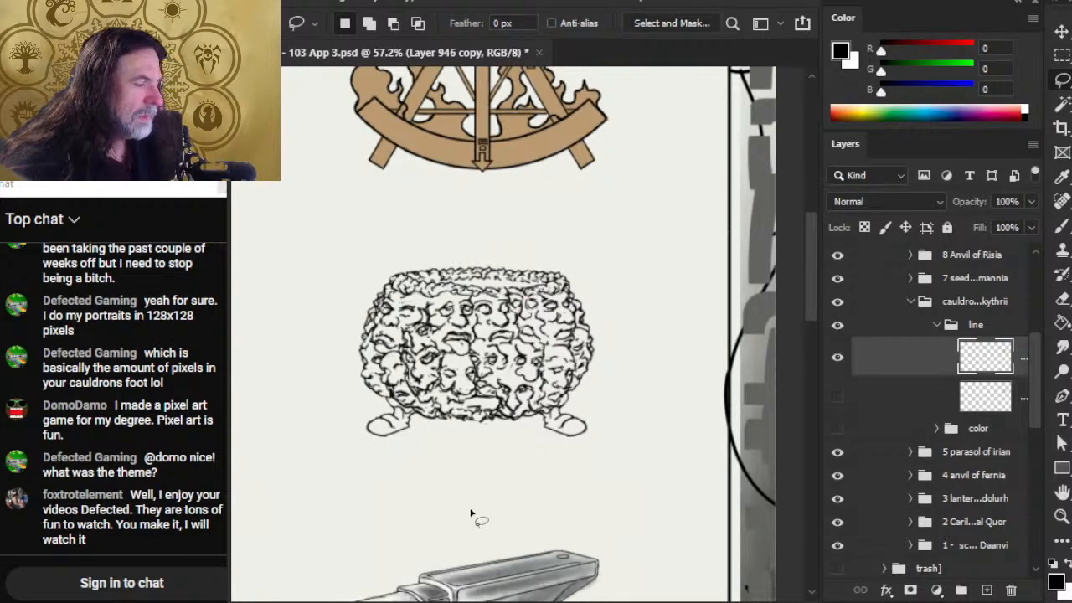
- Redraw the small outline strokes beneath the centre of the cauldron's underside and erase the excess to tidy the bottom edge
key("b")
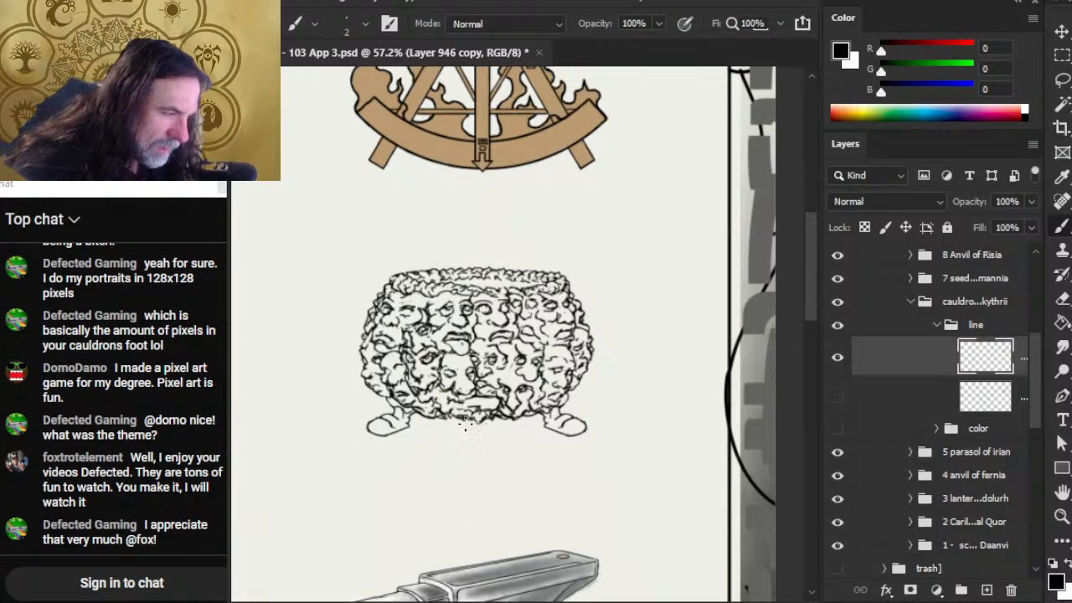
left_click_drag(473, 423, 466, 420)
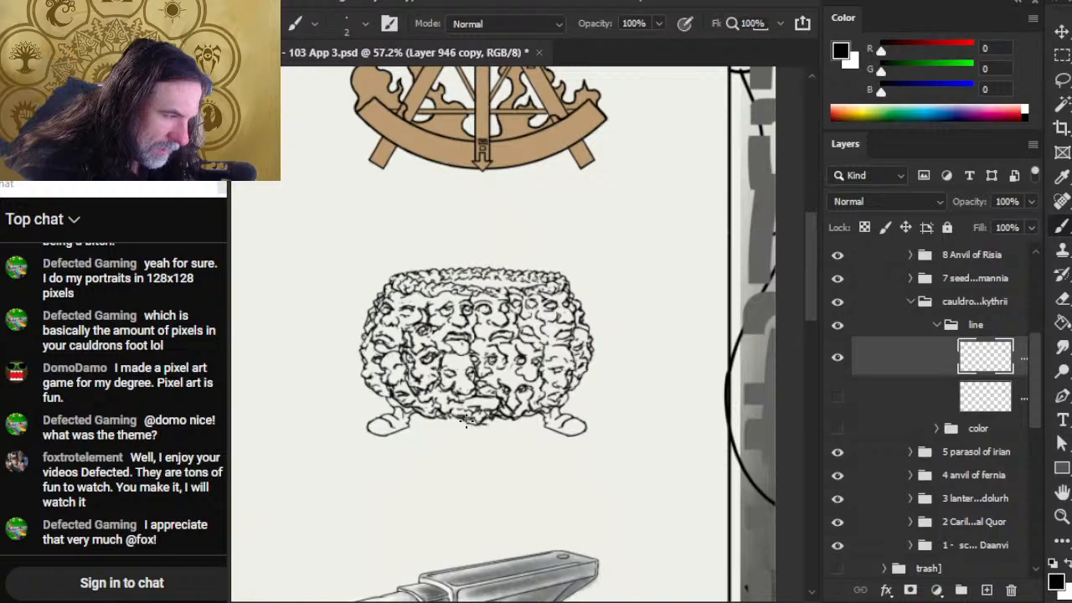
key("e")
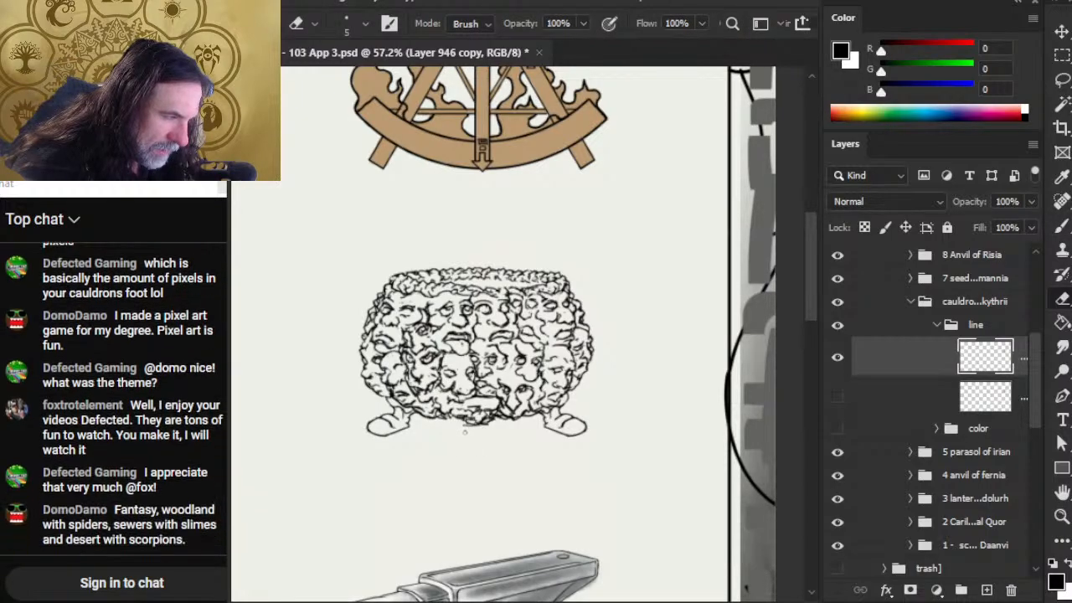
key("b")
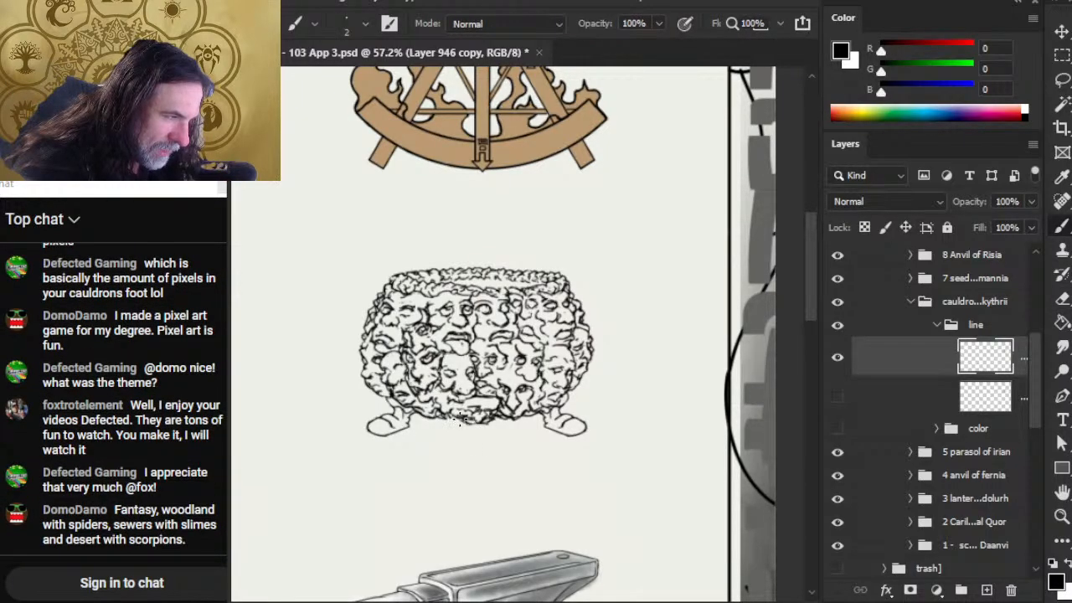
left_click_drag(459, 421, 474, 422)
key("e")
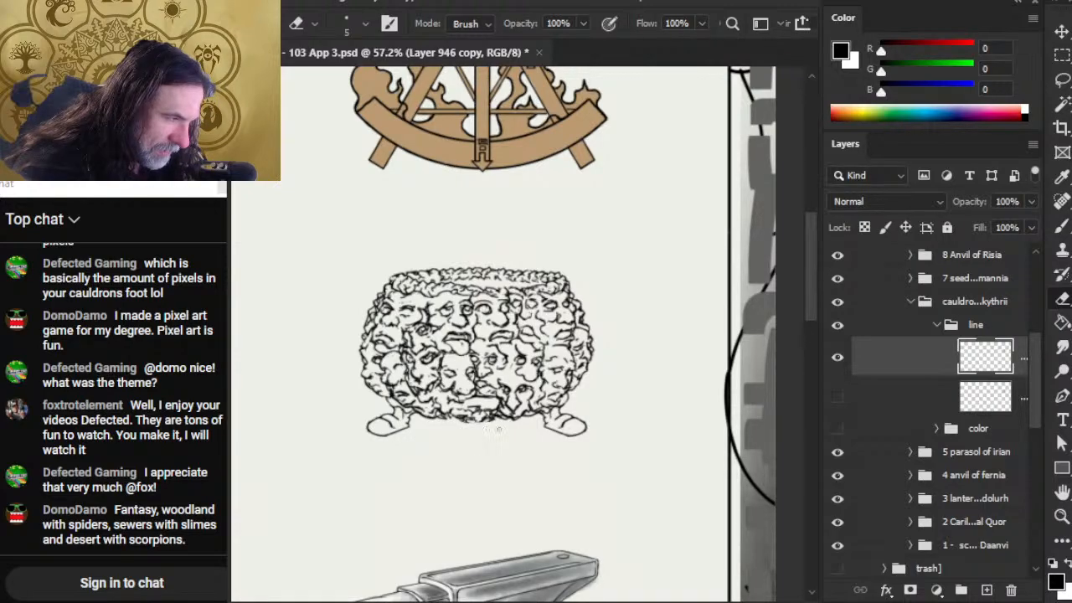
key("b")
key("e")
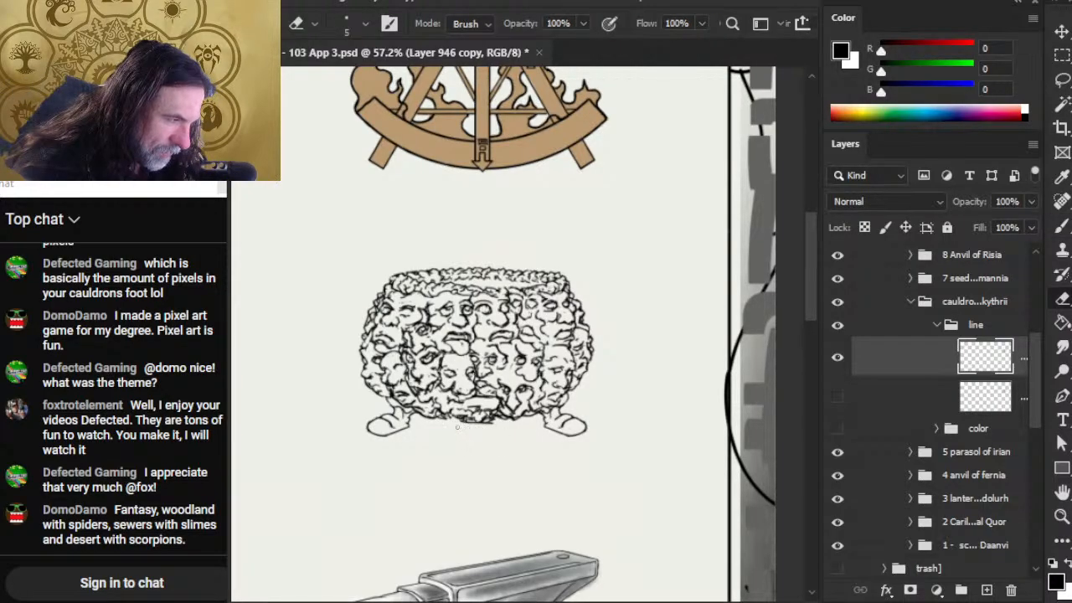
key("b")
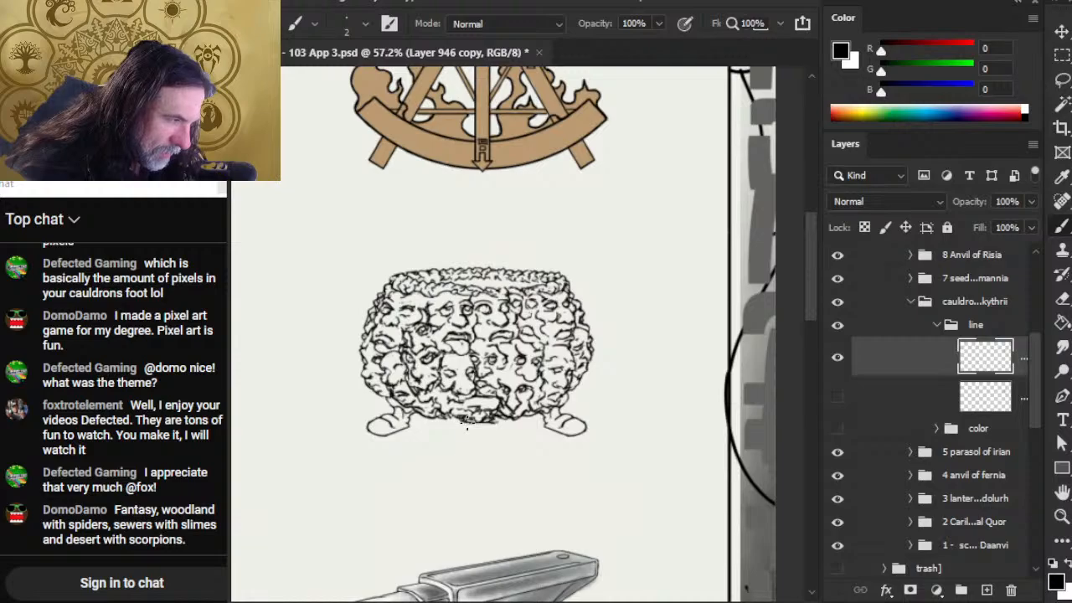
key("e")
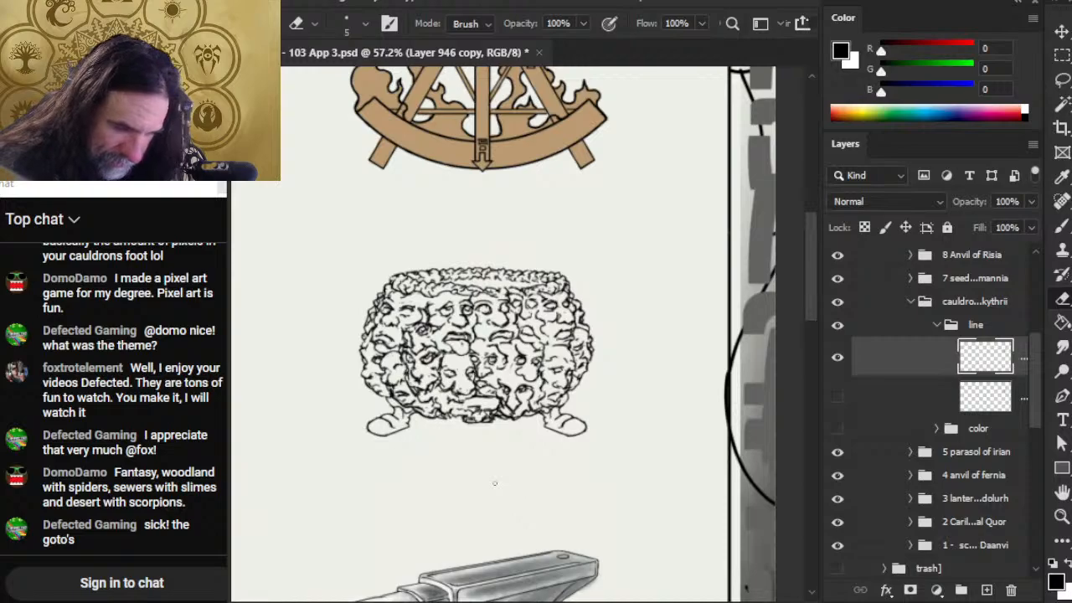
- Show the cauldron's color group and expand it to reveal the layers inside its base group
left_click(839, 430)
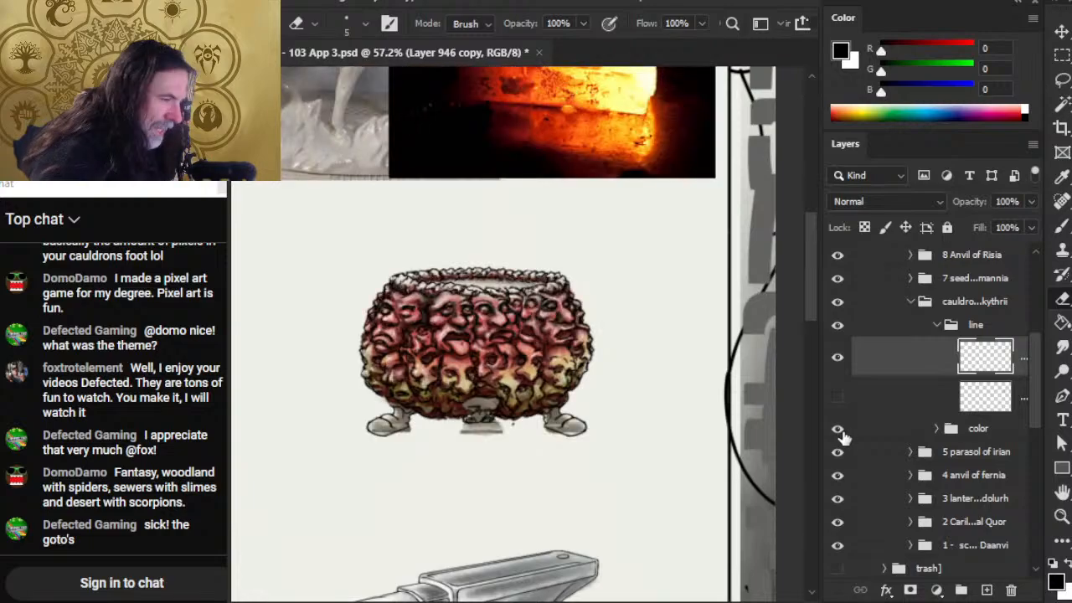
left_click(945, 434)
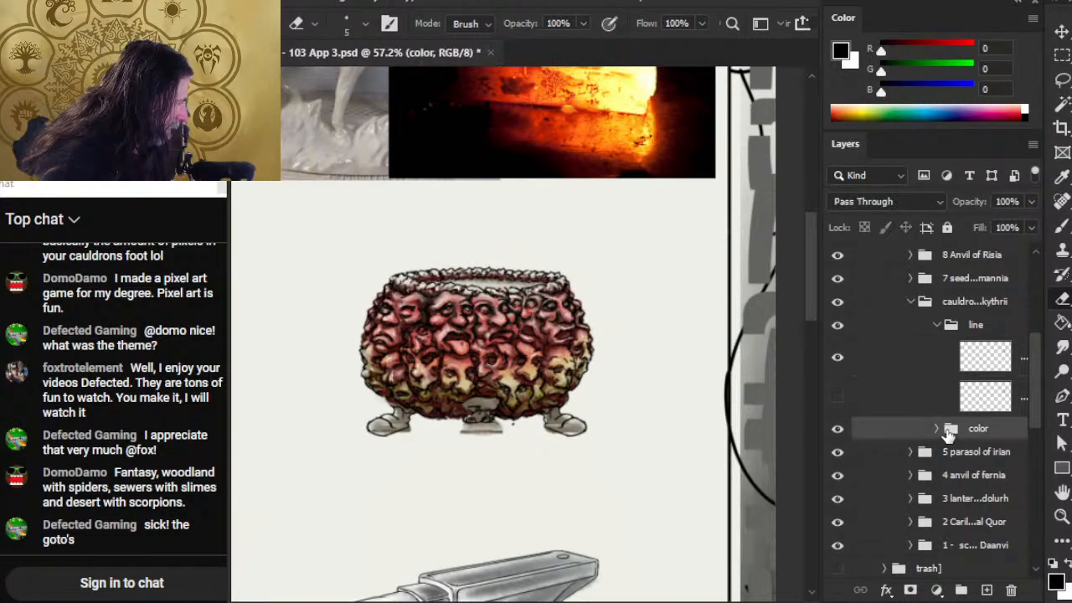
left_click(939, 429)
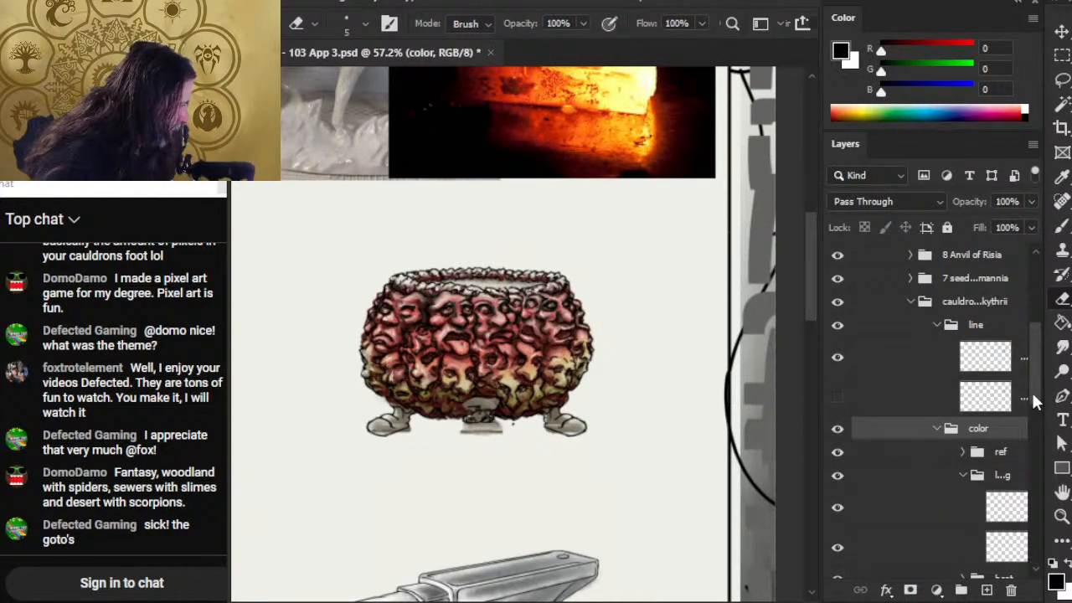
scroll(1031, 390, "down", 3)
scroll(1031, 390, "down", 1)
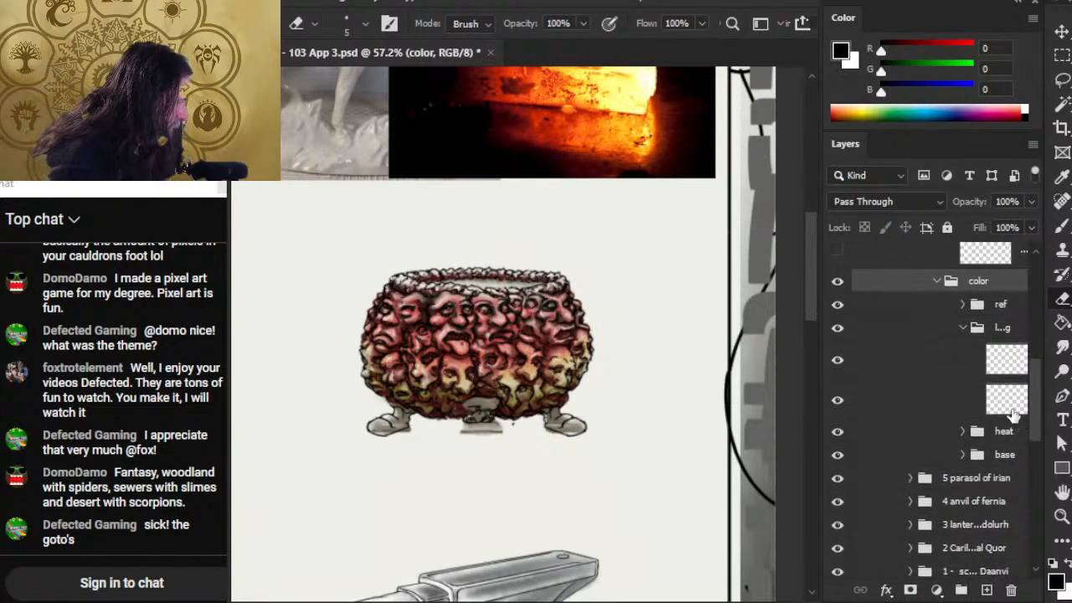
left_click(963, 333)
left_click(963, 374)
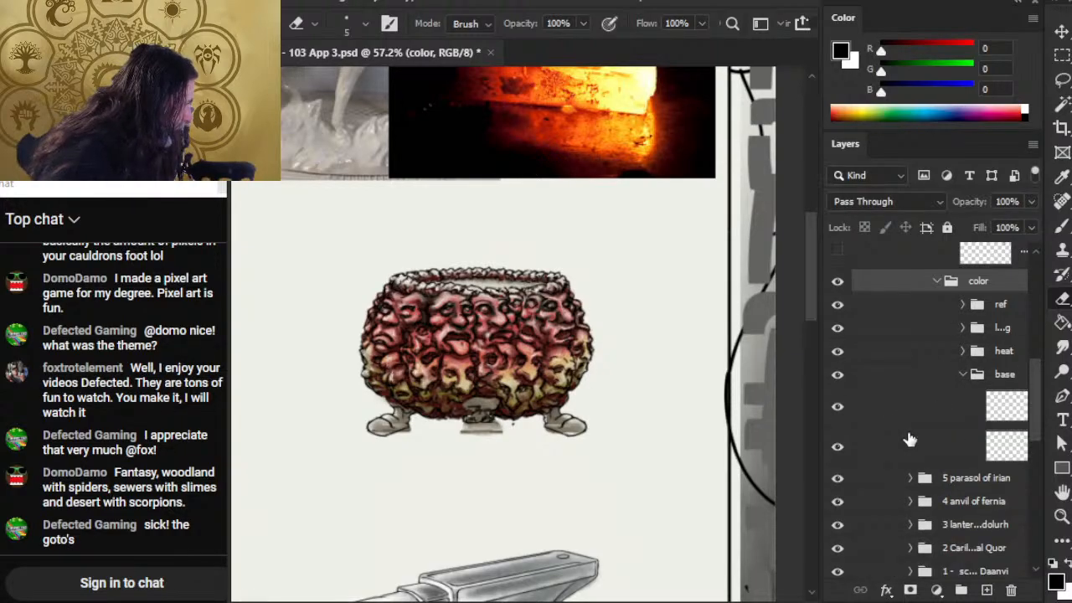
- Check the two base layers by toggling them, and hide the lighting group, the heat group and the base shading layer
left_click(837, 408)
left_click(837, 408)
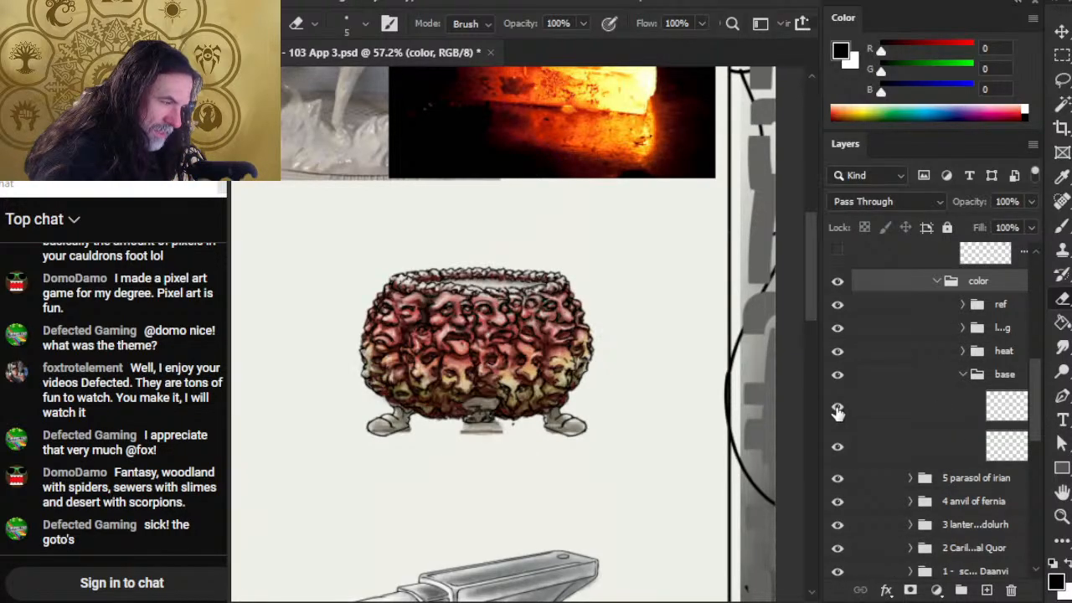
left_click(837, 452)
left_click(837, 452)
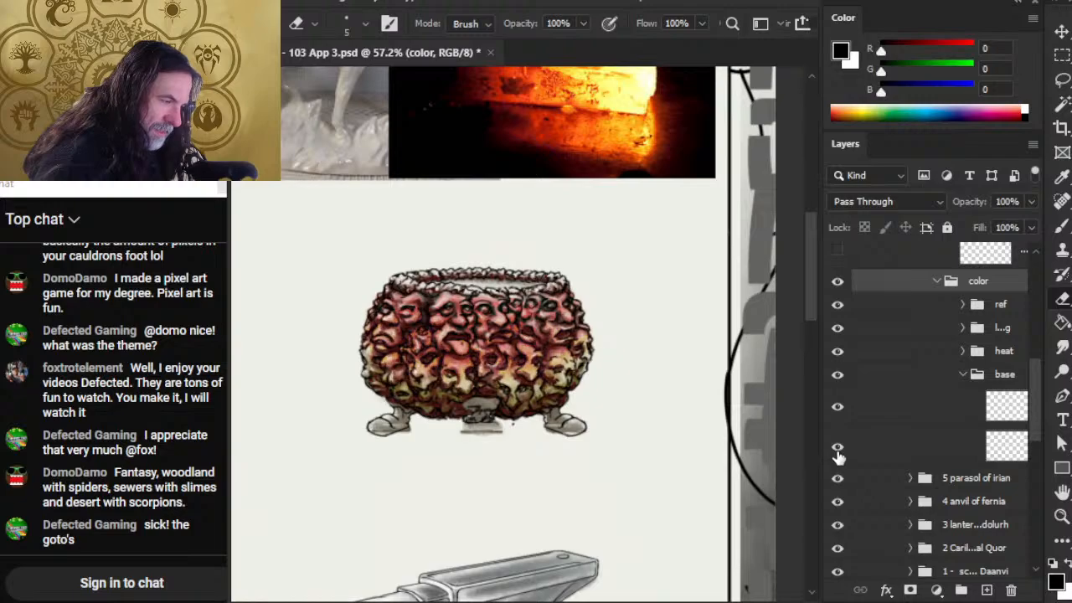
left_click(837, 327)
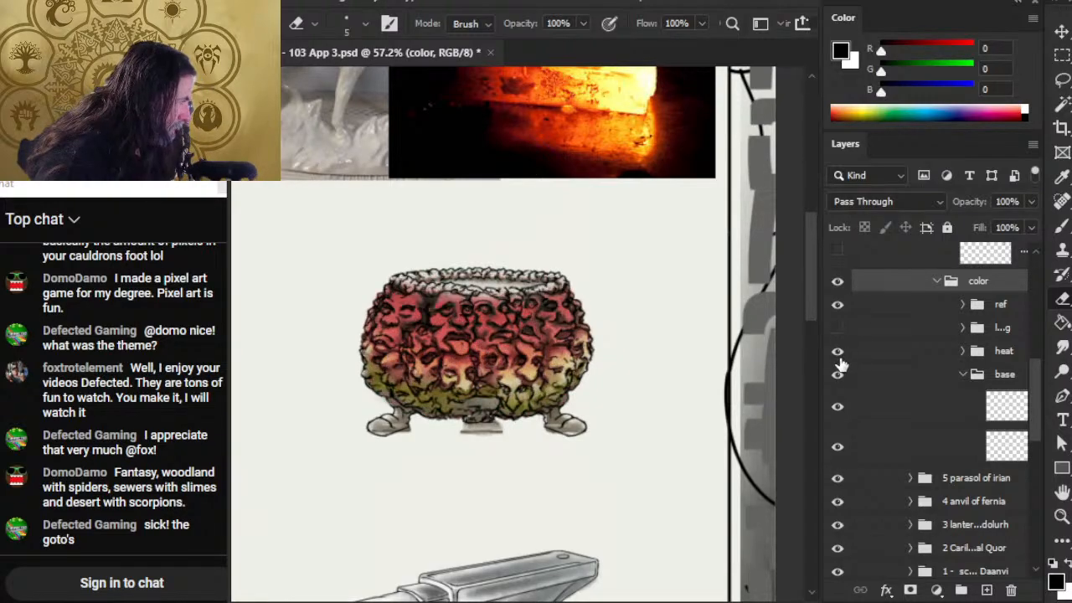
left_click(837, 351)
left_click(837, 407)
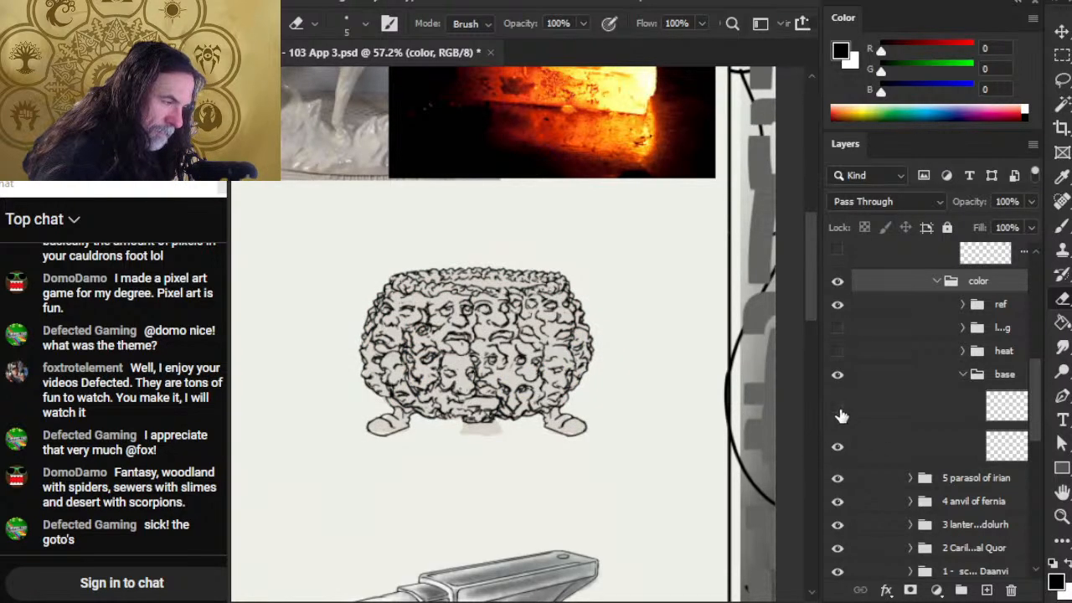
- On the flat base layer, sample the light grey foot colour and clean up the fill of the side feet to match the line art
left_click(913, 455)
key("z")
left_click_drag(451, 463, 521, 464)
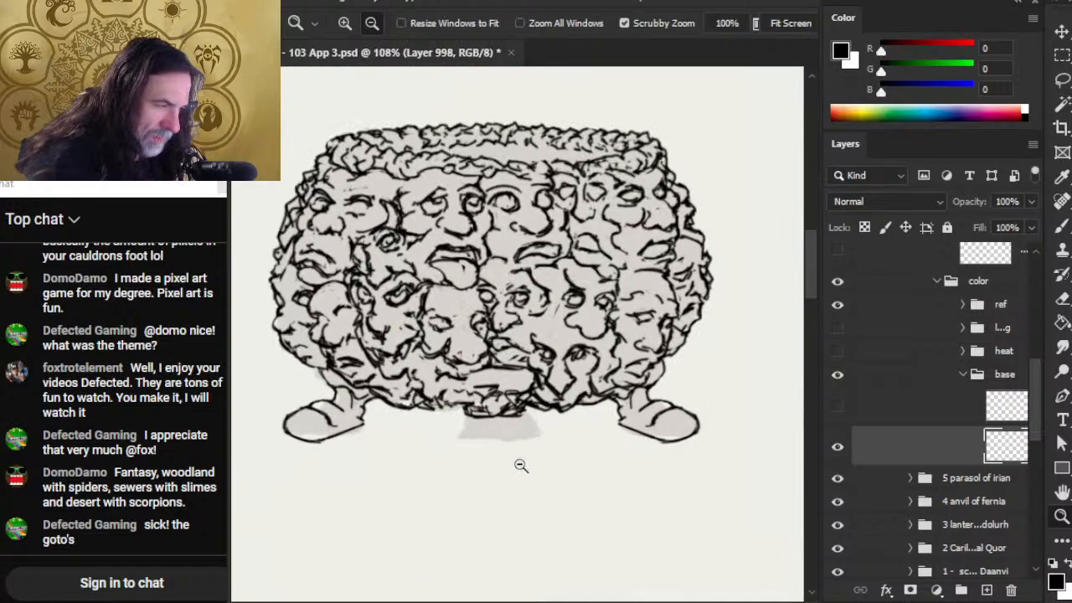
key("b")
left_click(652, 429, "alt")
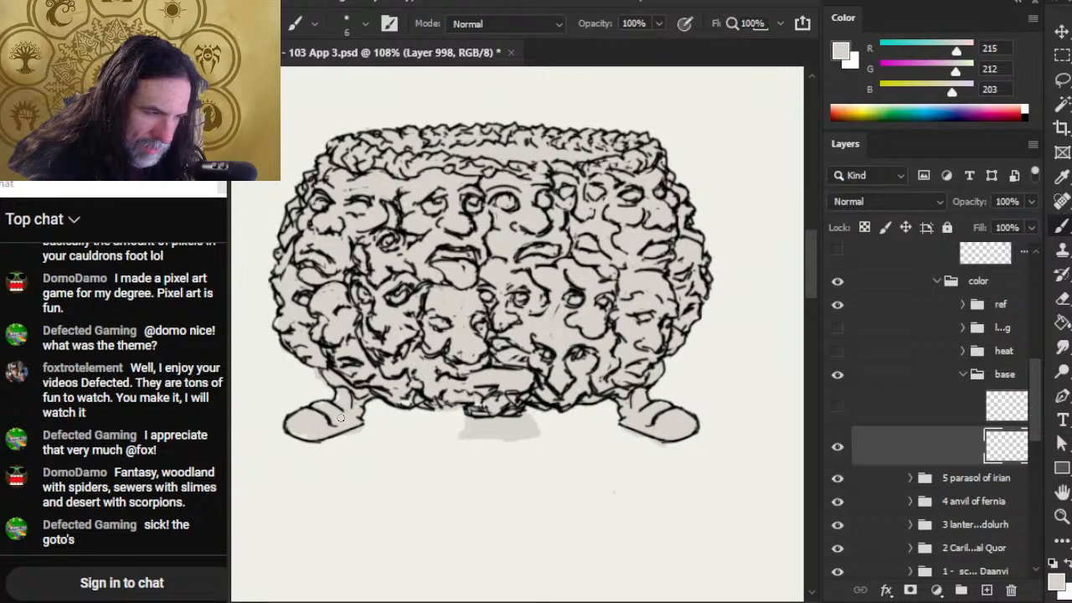
key("e")
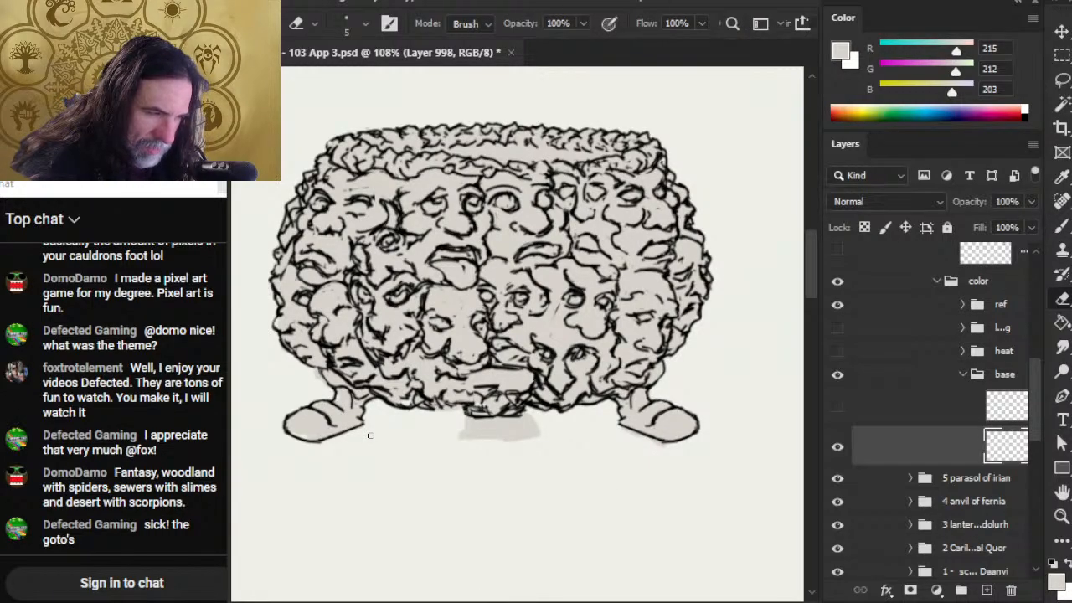
key("b")
key("e")
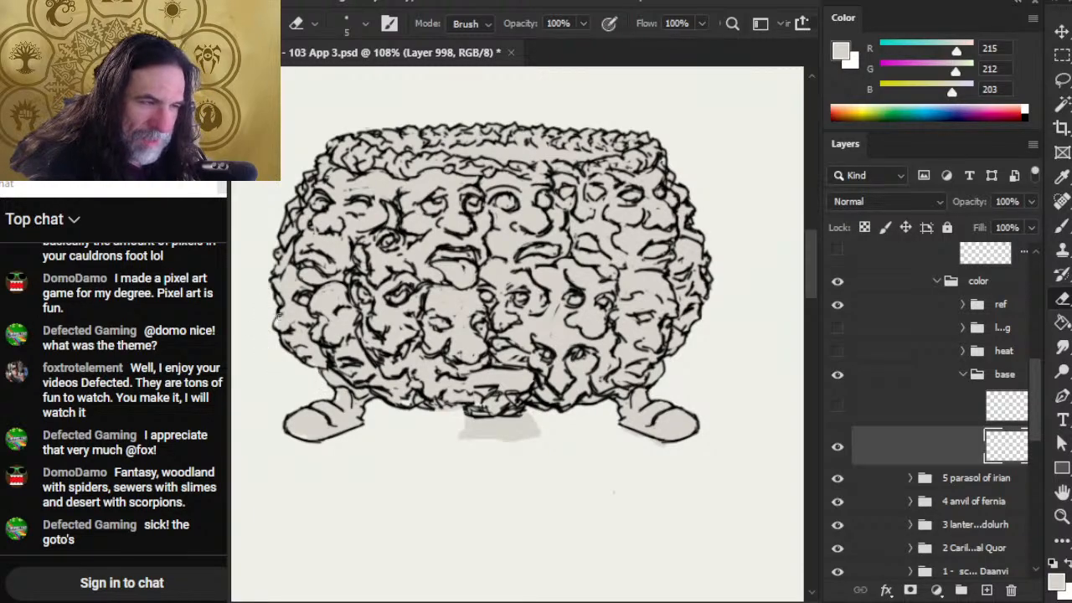
- Erase the old middle foot's grey base fill beneath the cauldron and tidy the fill along the underside
key("r")
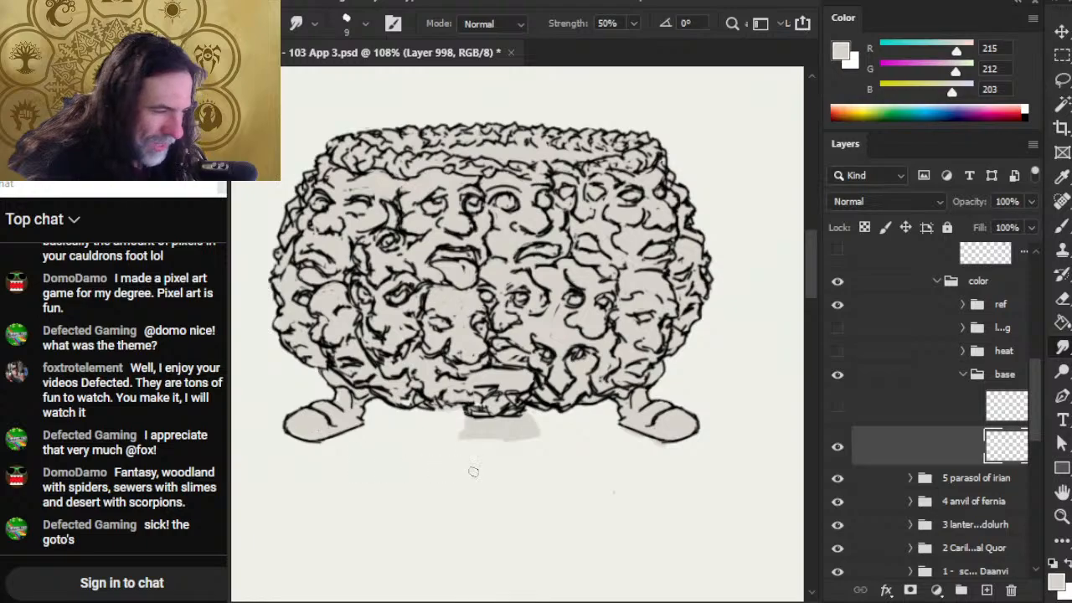
key("e")
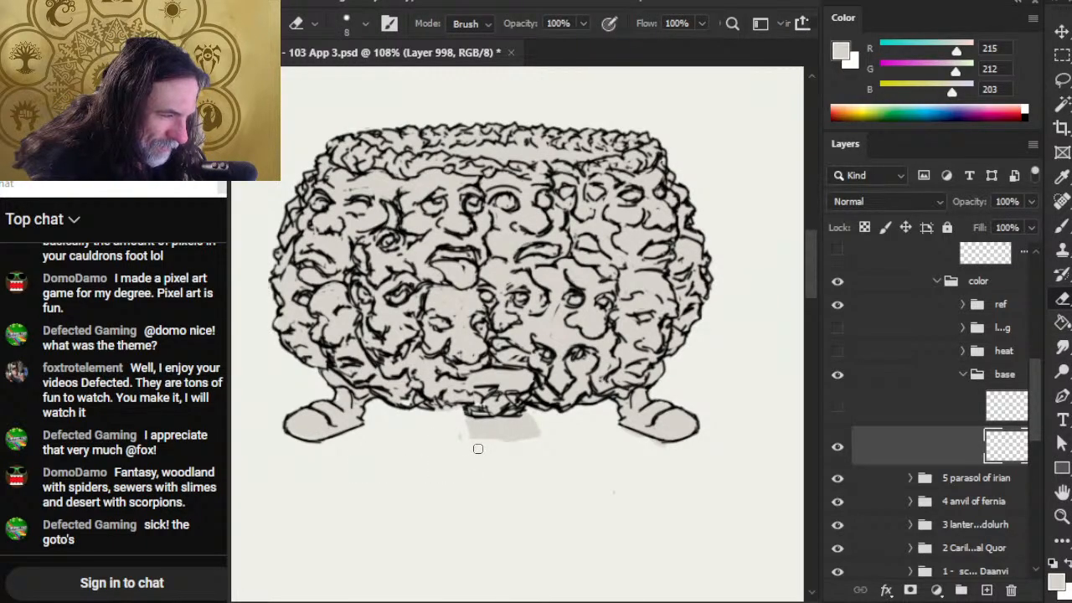
left_click_drag(448, 430, 488, 436)
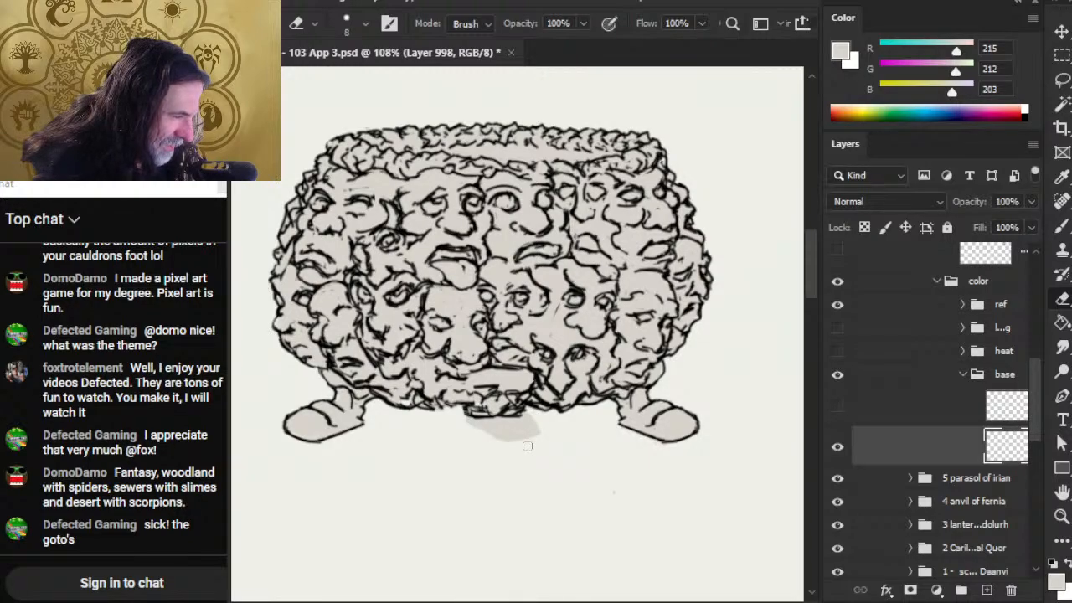
left_click_drag(545, 424, 560, 441)
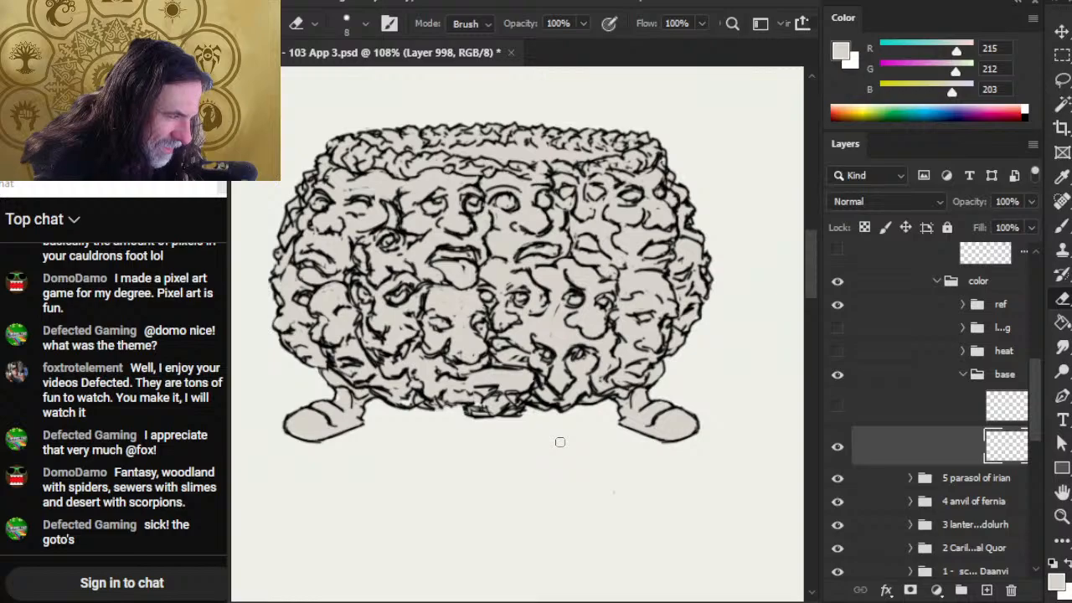
key("r")
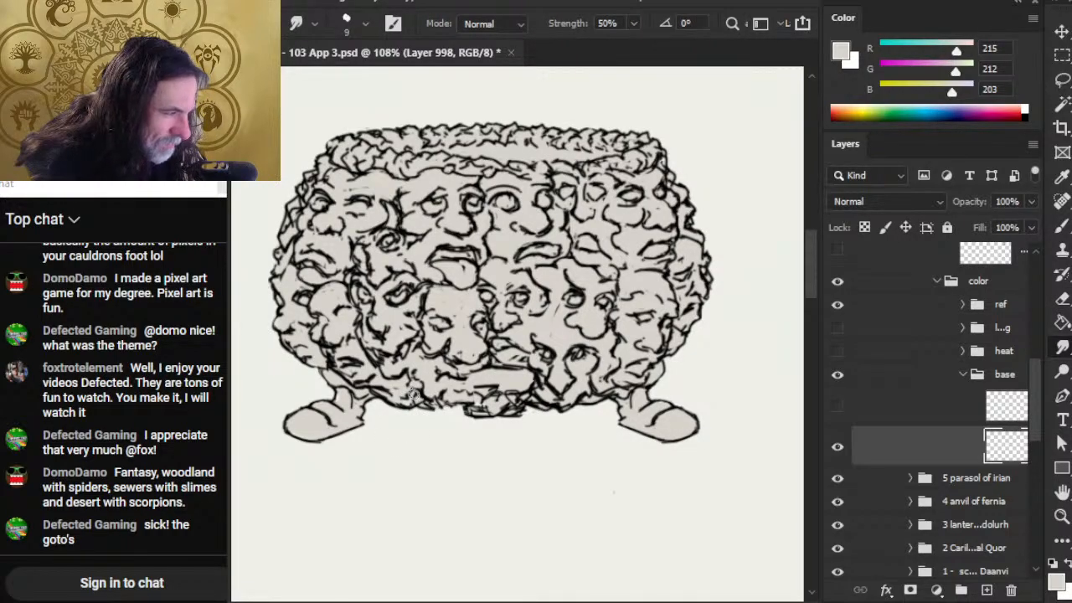
key("e")
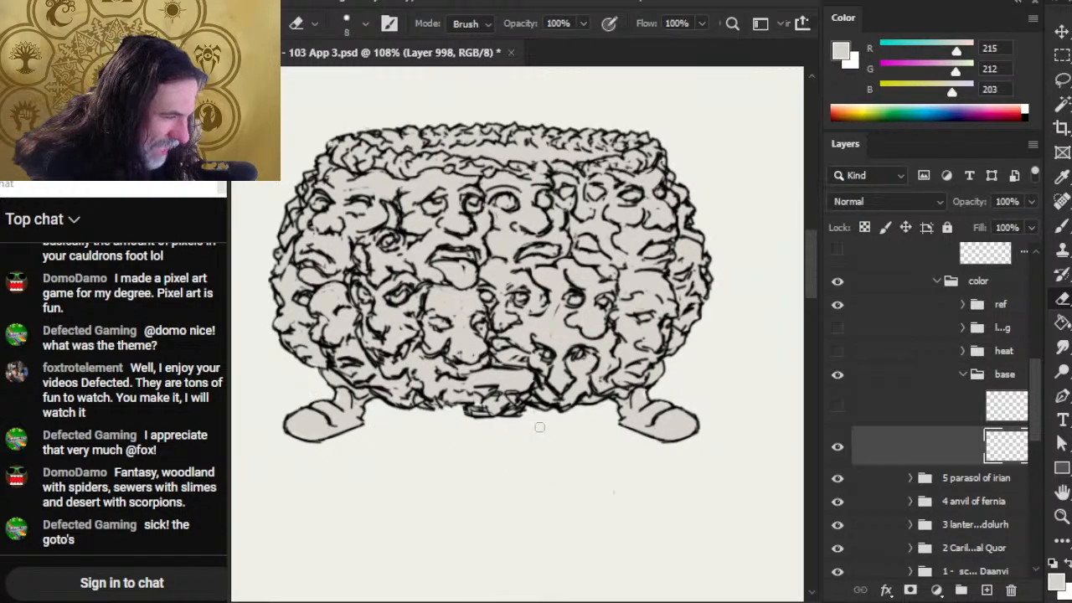
- Show the base shading layer and erase the old middle foot's shading beneath the cauldron with a slightly larger eraser
key("z")
left_click_drag(586, 457, 479, 463)
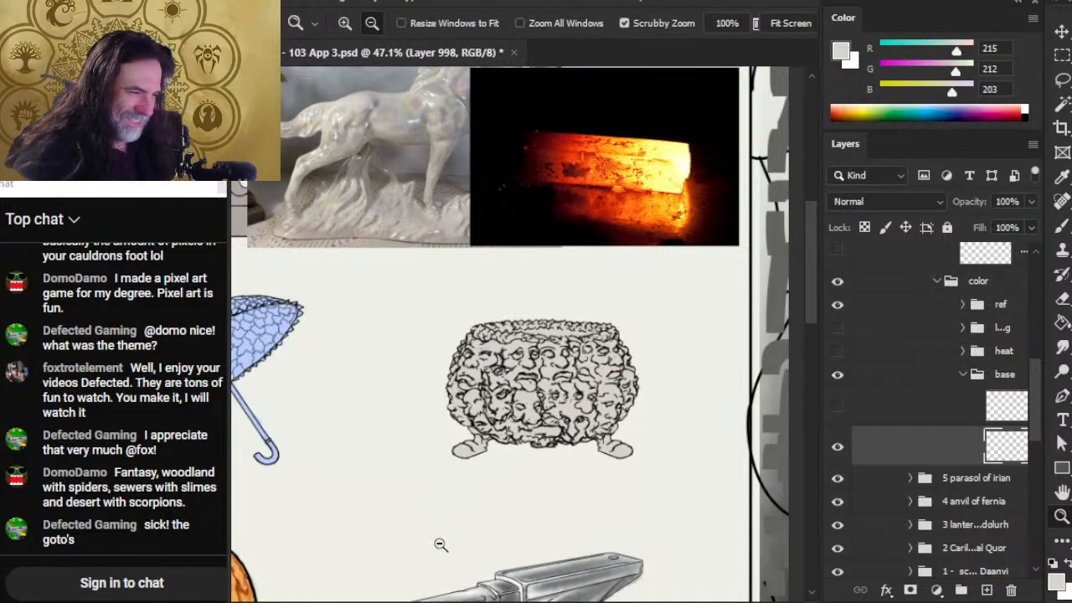
left_click(837, 407)
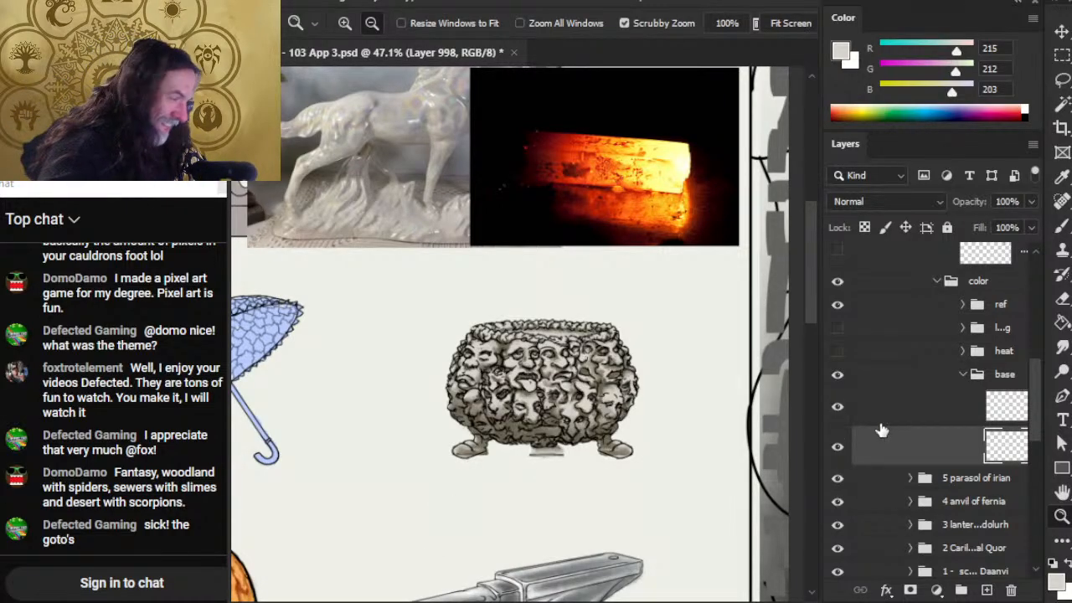
left_click(879, 407)
left_click_drag(613, 458, 669, 490)
key("e")
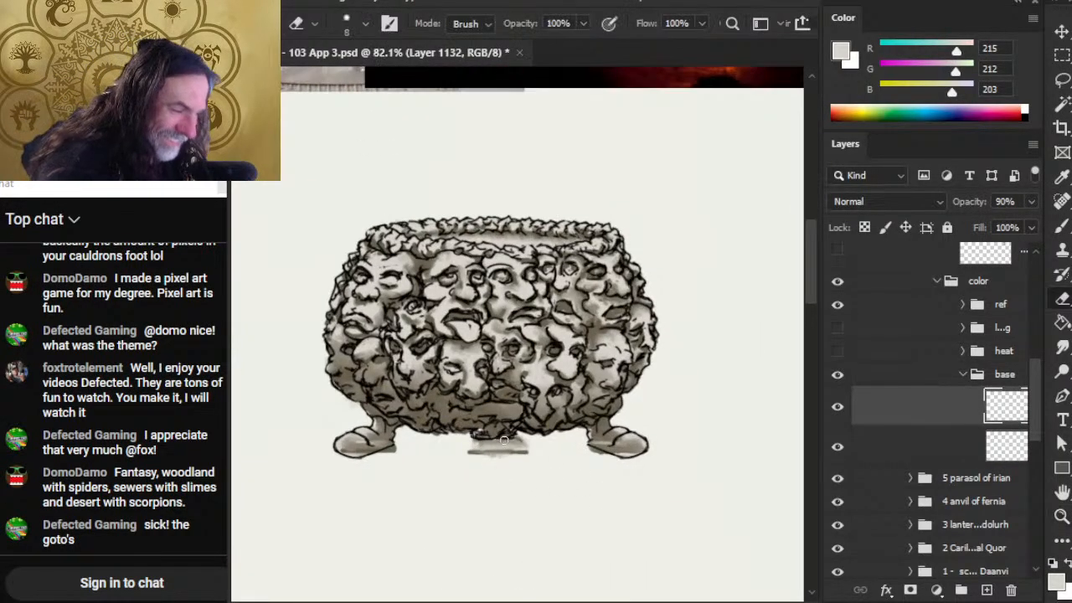
key("]")
mouse_move(458, 449)
left_mouse_down()
mouse_move(516, 449)
mouse_move(482, 444)
mouse_move(475, 429)
mouse_move(527, 443)
left_mouse_up()
key("r")
key("e")
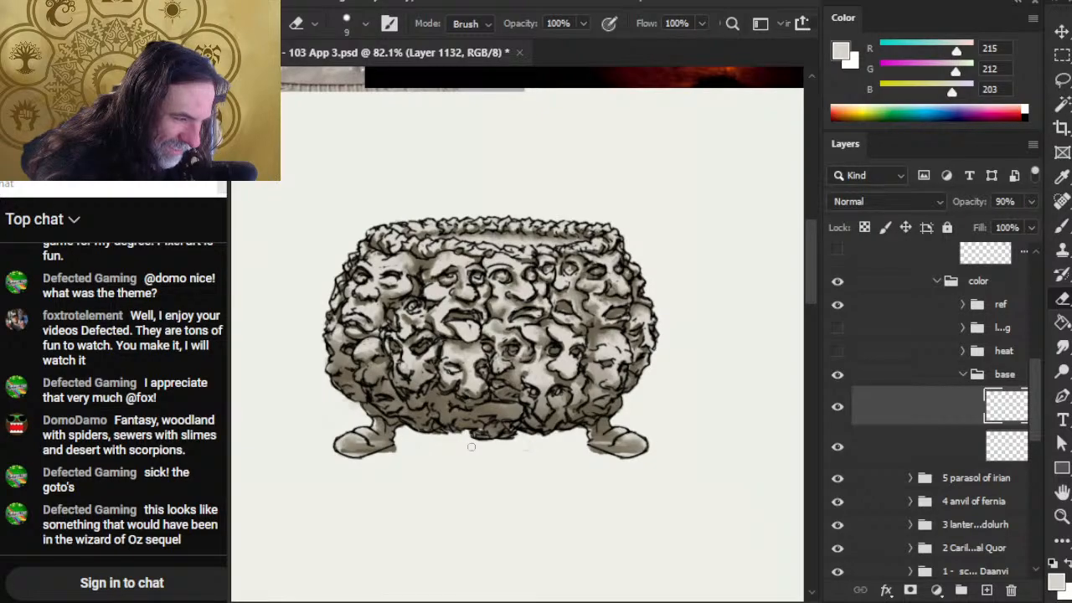
- Smudge the shading on both side feet to fit their new outlines and erase the spill around them
key("r")
mouse_move(383, 434)
left_mouse_down()
mouse_move(356, 453)
mouse_move(375, 447)
mouse_move(362, 436)
mouse_move(379, 423)
mouse_move(343, 449)
mouse_move(327, 444)
mouse_move(341, 444)
left_mouse_up()
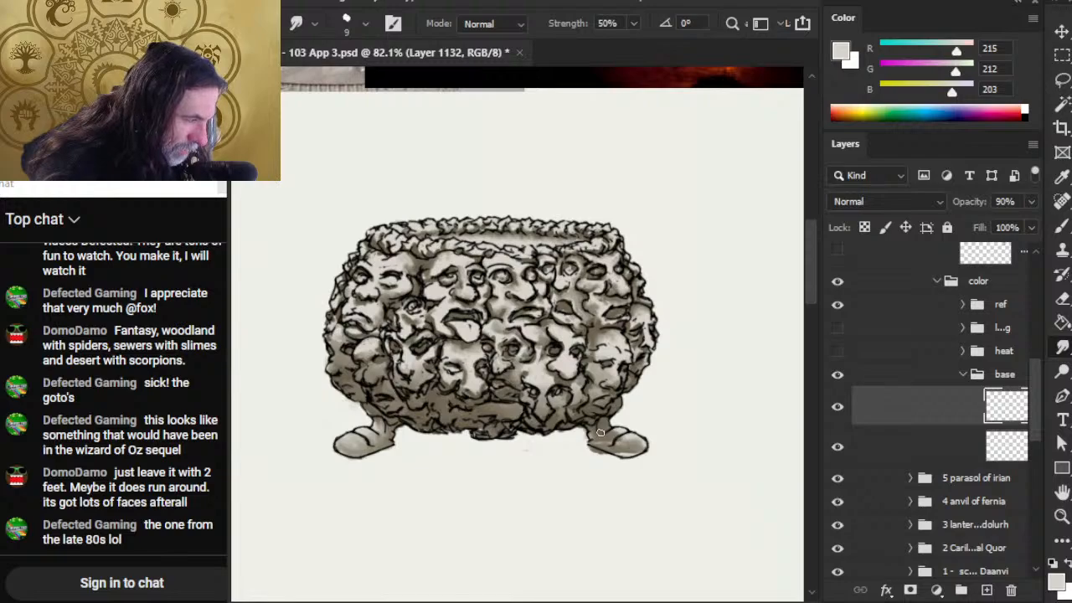
key("e")
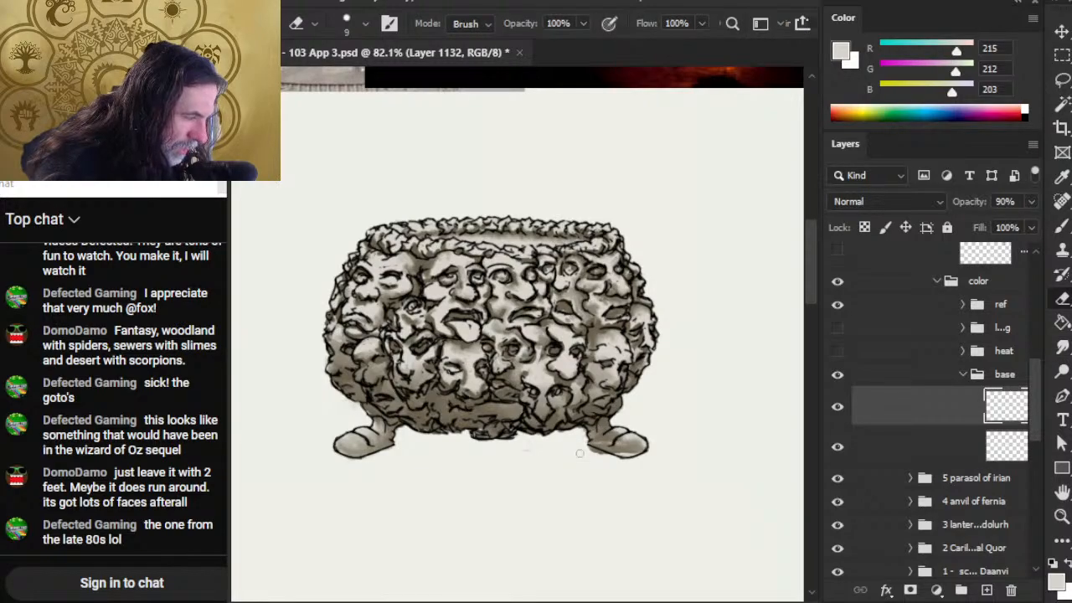
key("r")
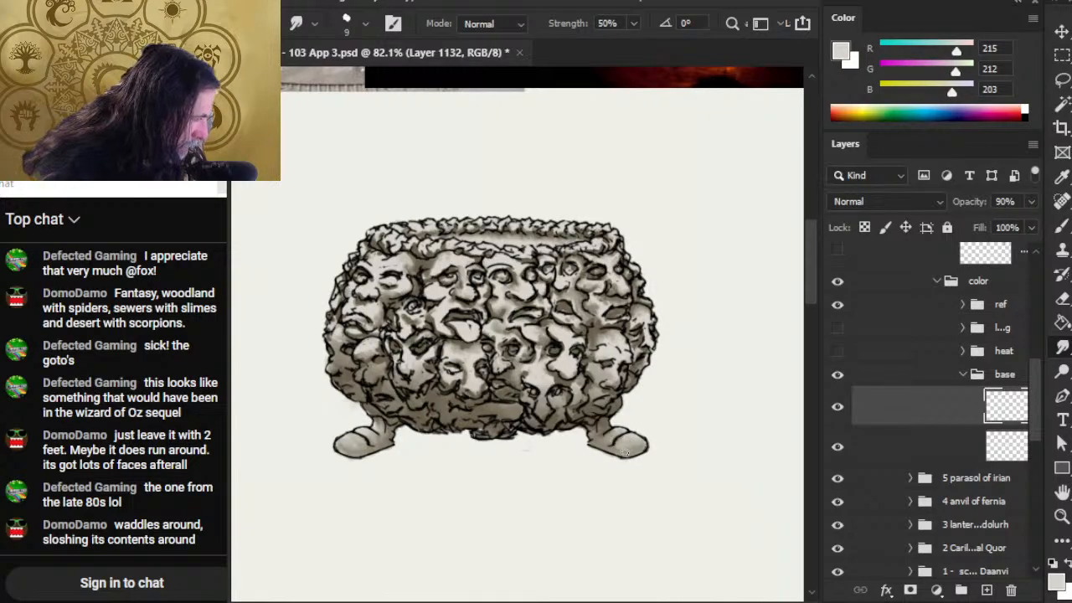
key("e")
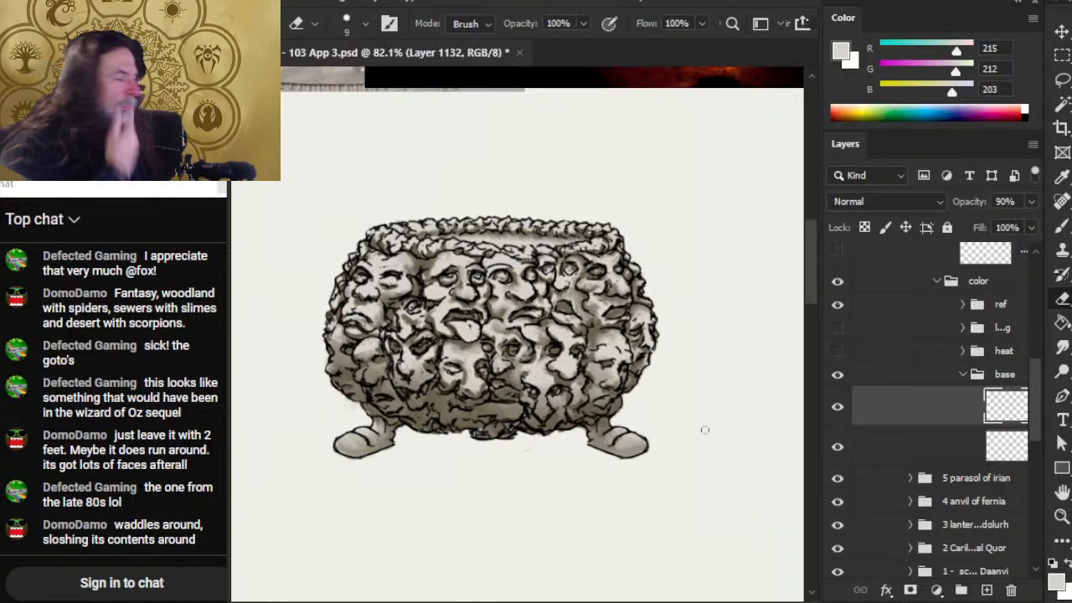
- Collapse the base group and show the heat and l...g groups over the cauldron's base colours
left_click(952, 376)
left_click(963, 374)
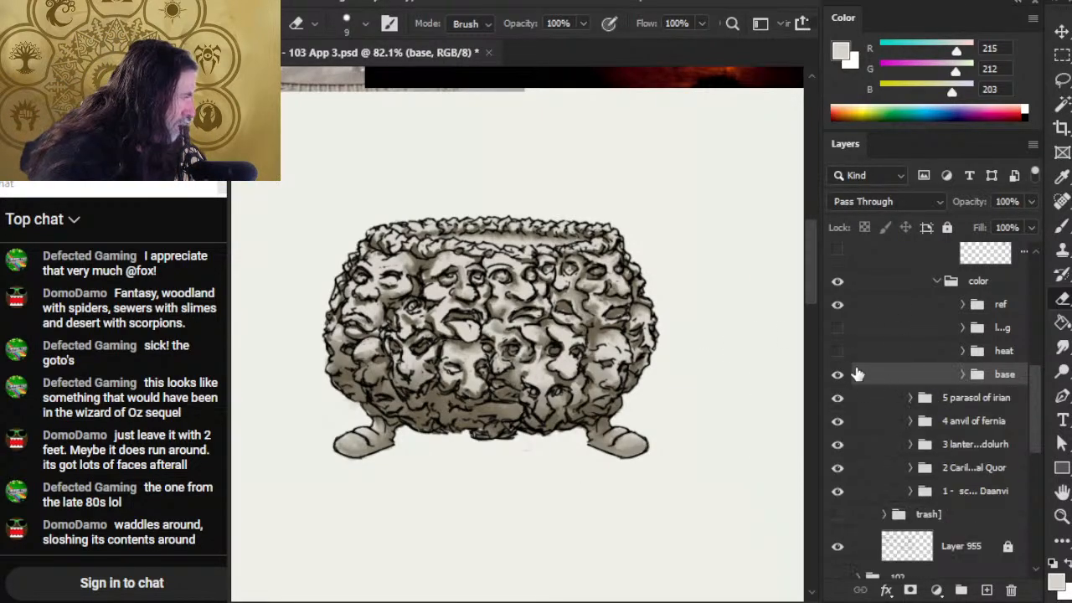
left_click(837, 351)
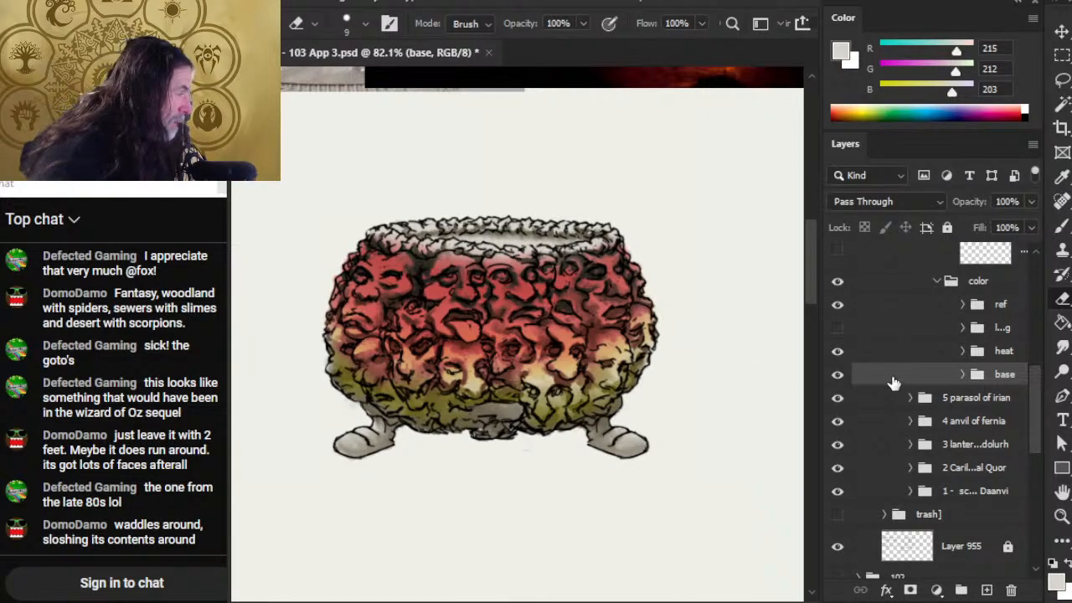
left_click(837, 328)
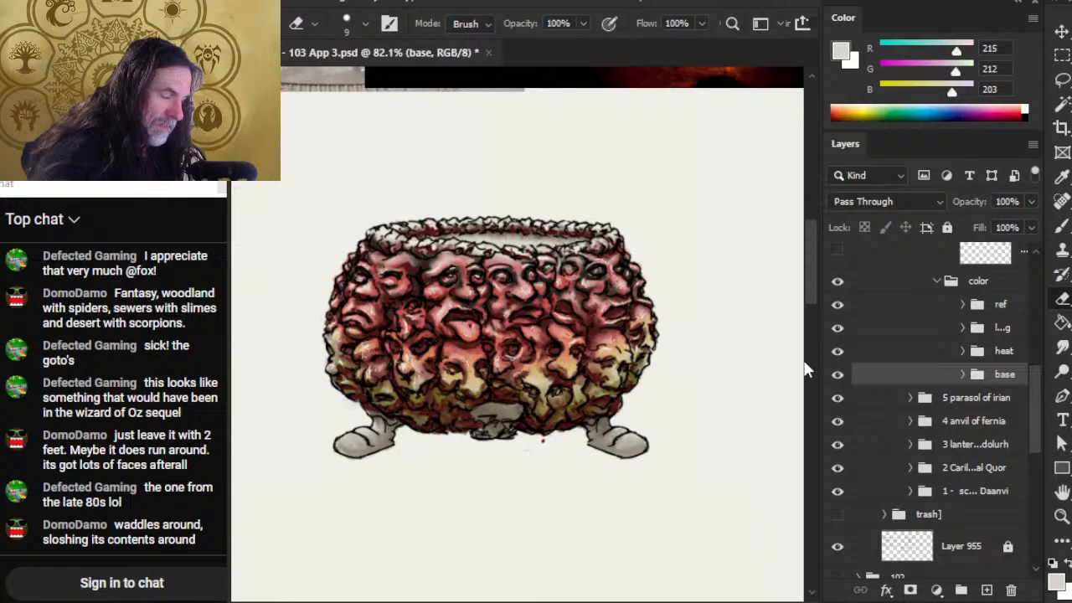
key("alt+e")
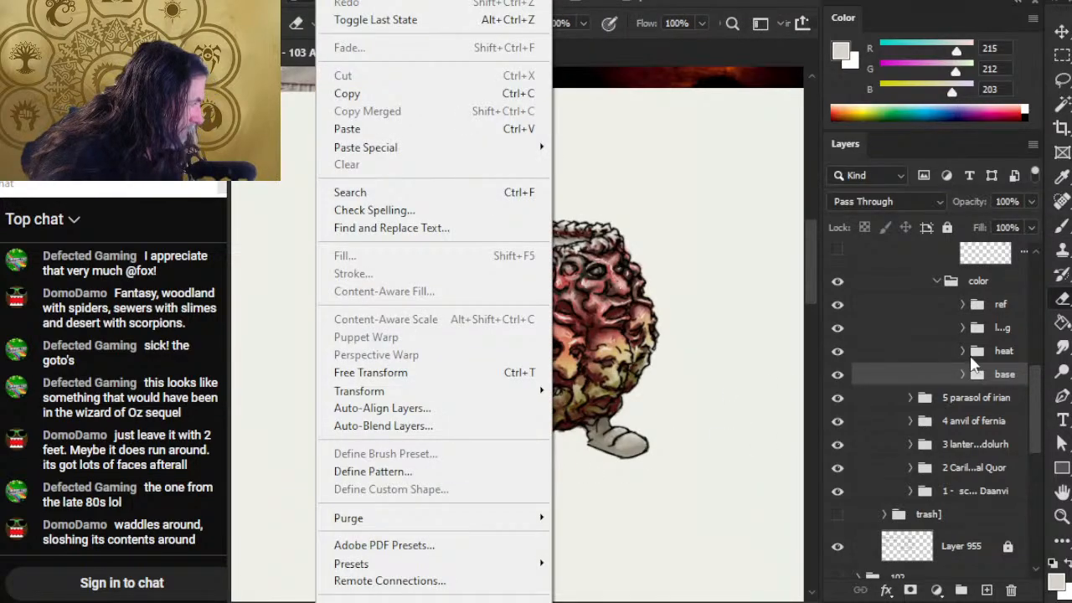
left_click(686, 384)
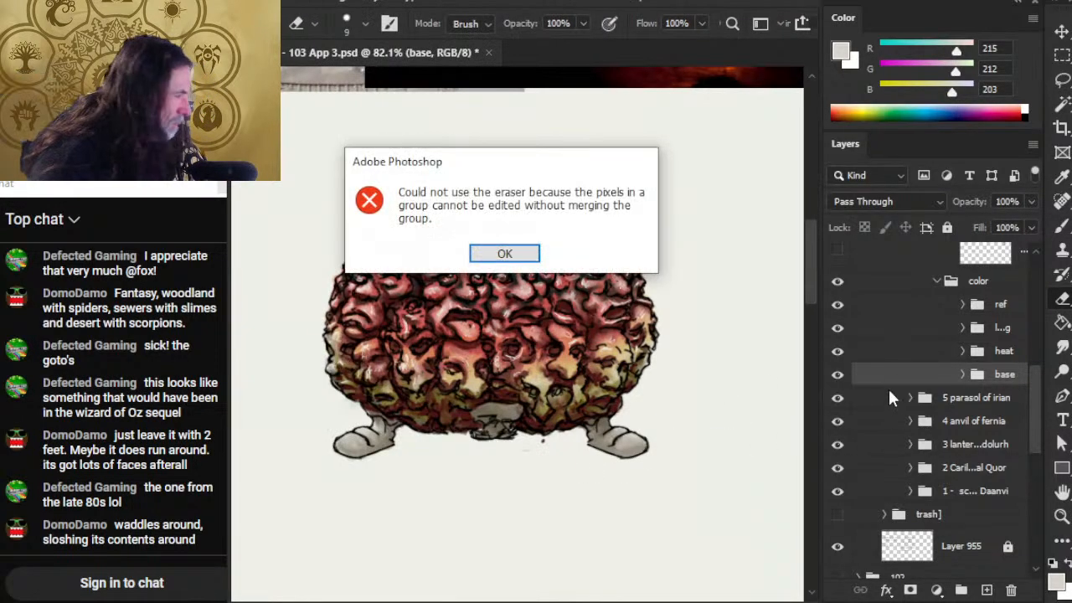
key("Return")
left_click(837, 327)
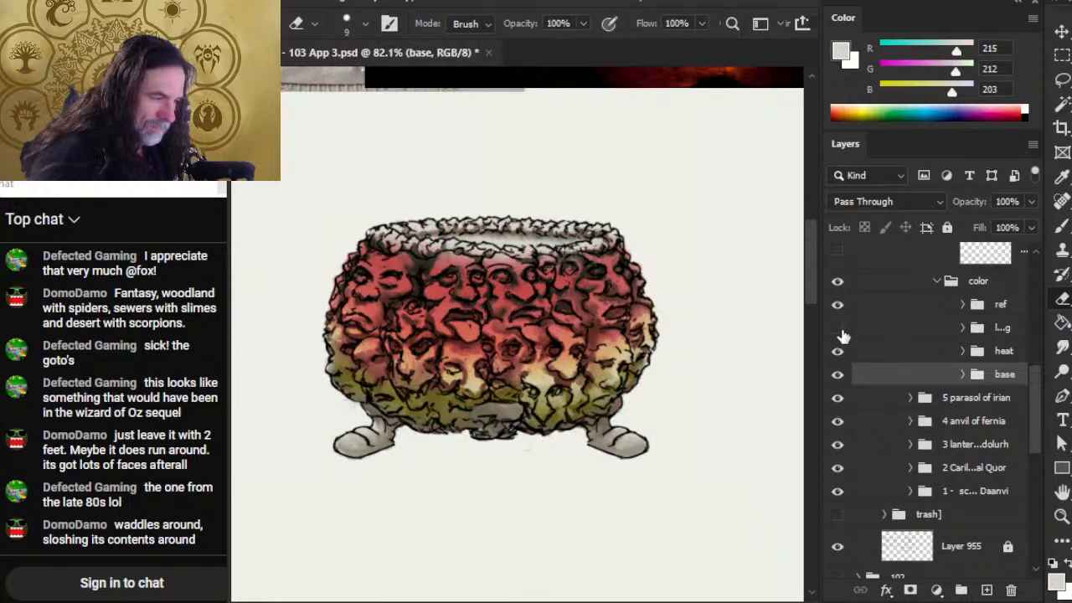
left_click(837, 328)
- On the upper layer of the l...g group, erase the stray dark speck beneath the cauldron near the right foot
left_click(962, 327)
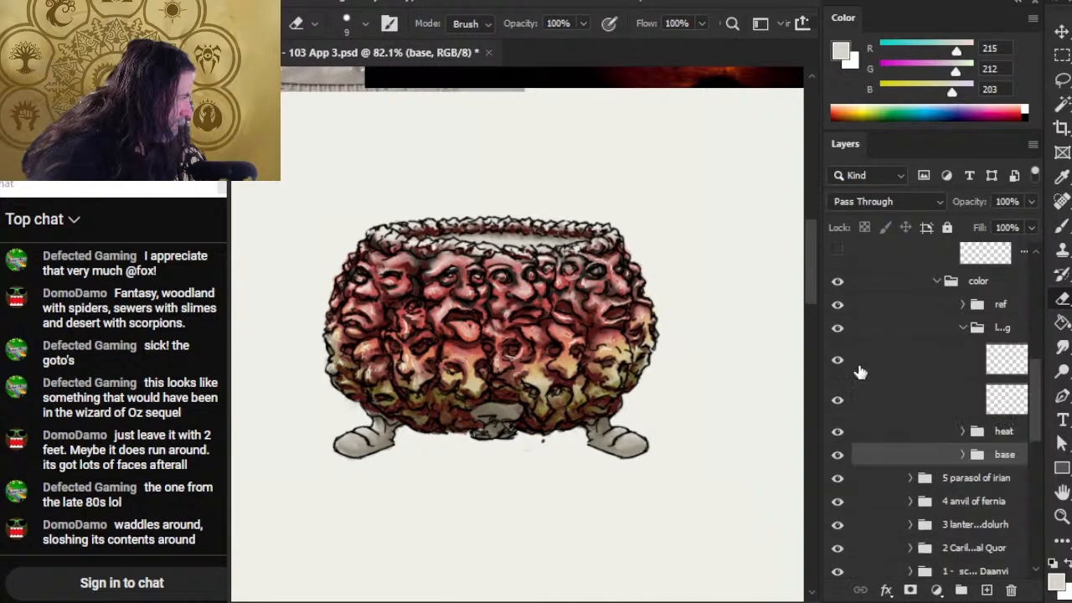
left_click(879, 374)
key("b")
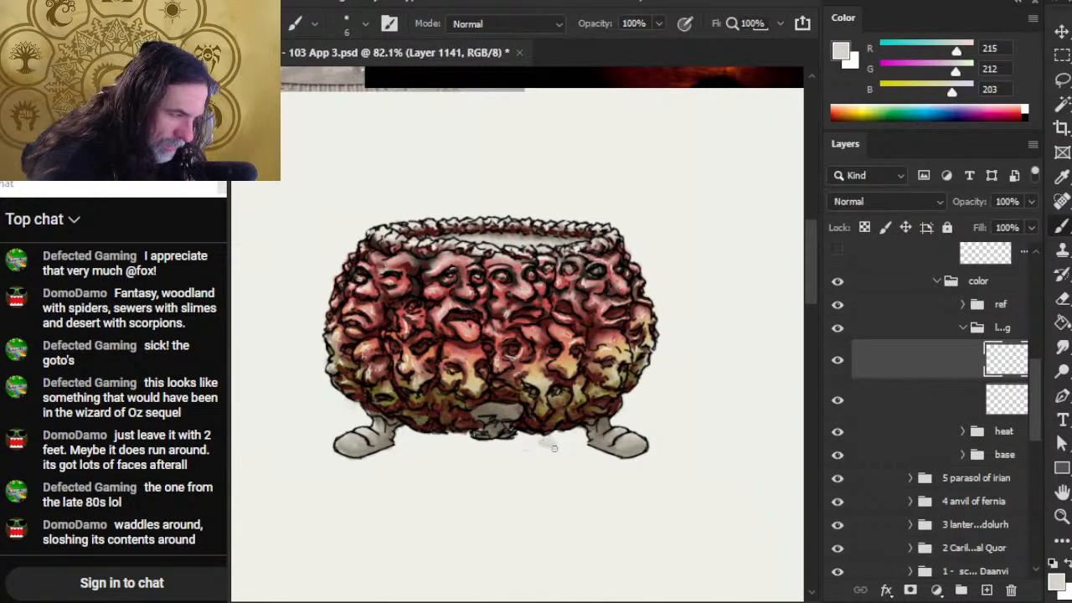
key("e")
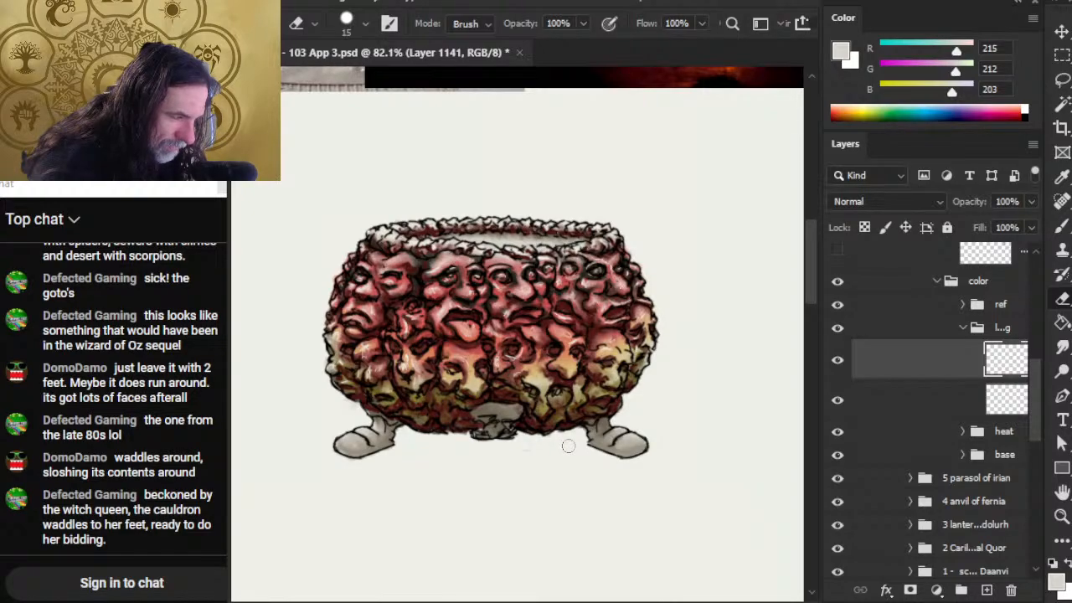
- Sample a very dark brown from the underside, then paint and smudge shadows where both side feet meet the cauldron
key("b")
left_click(536, 435, "alt")
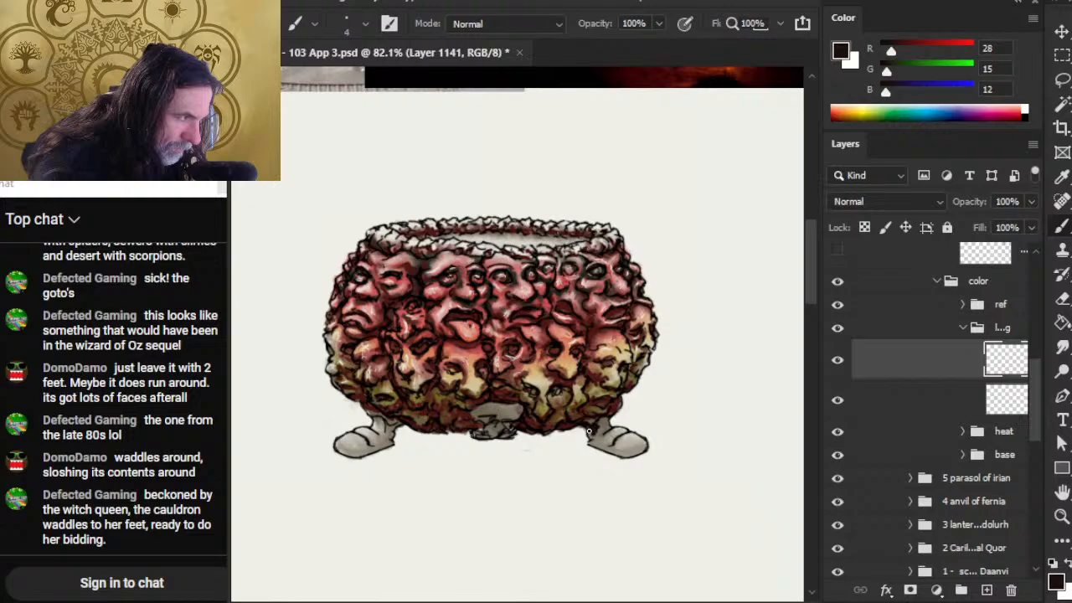
key("r")
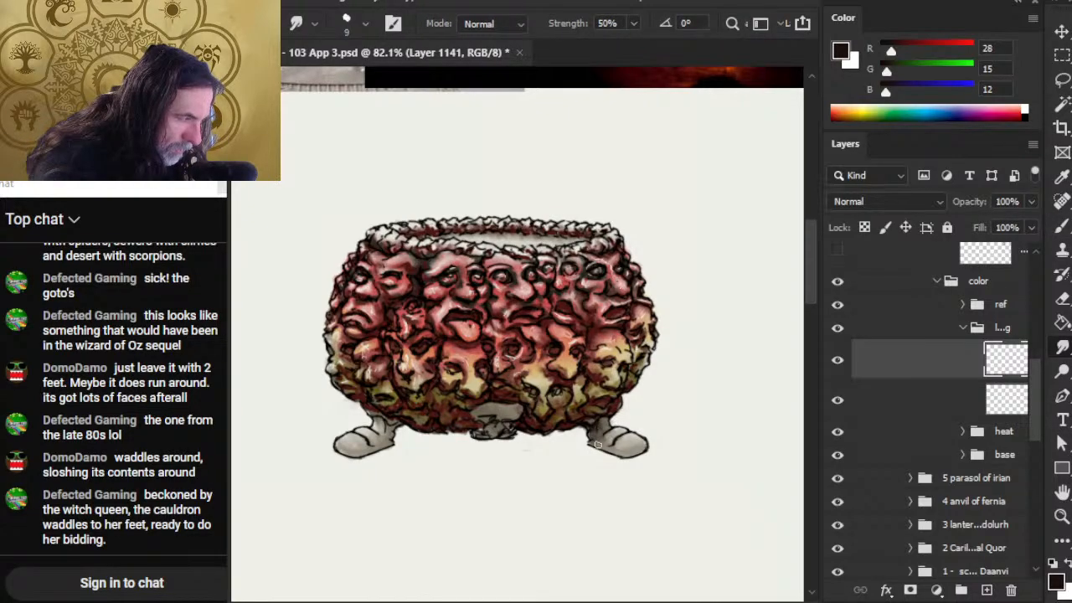
key("b")
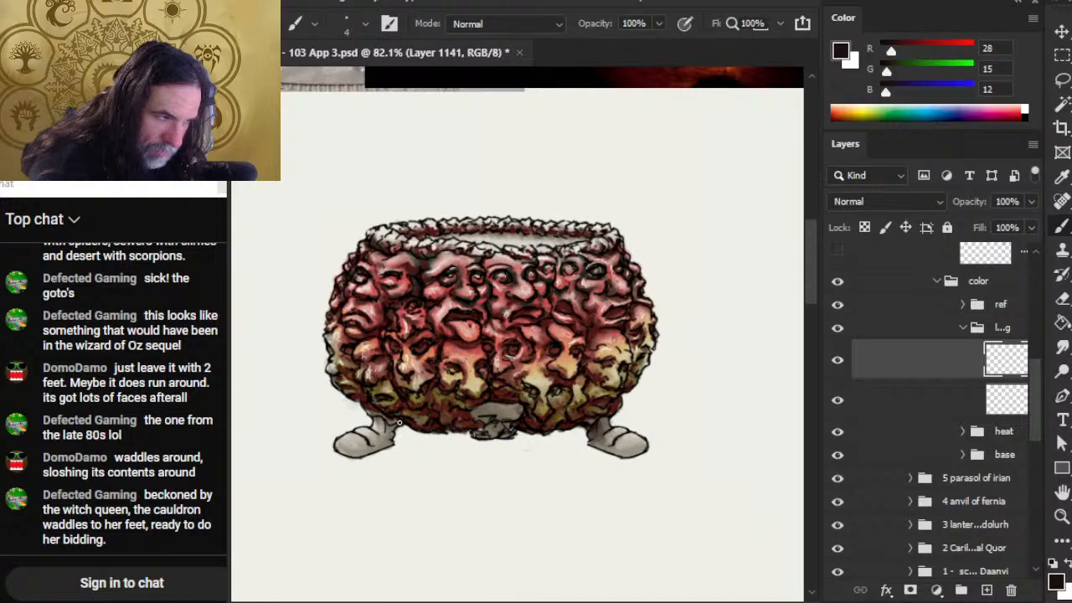
key("r")
key("b")
key("r")
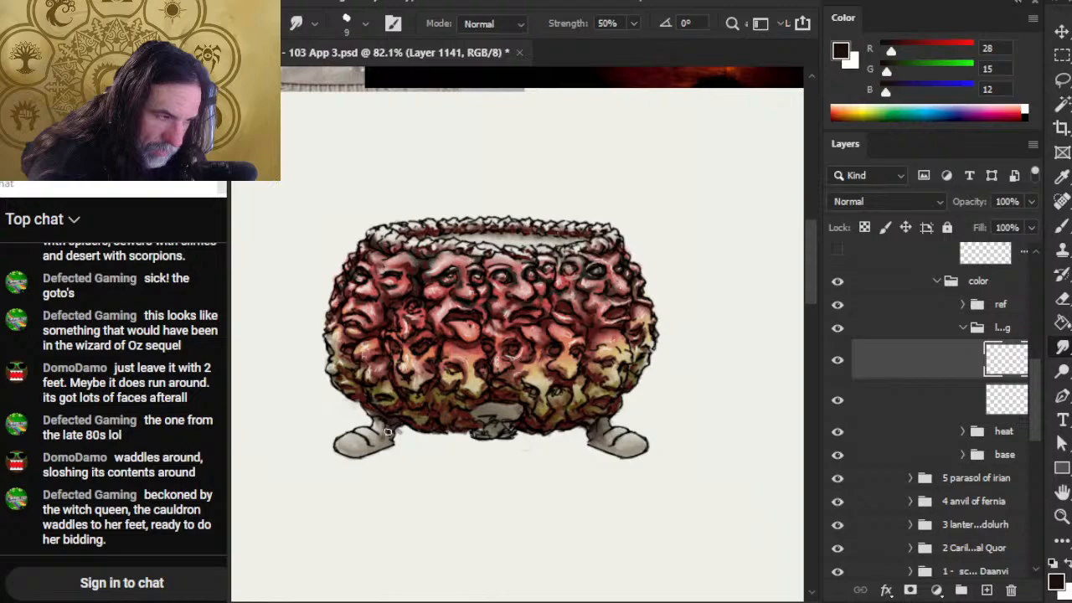
key("b")
key("r")
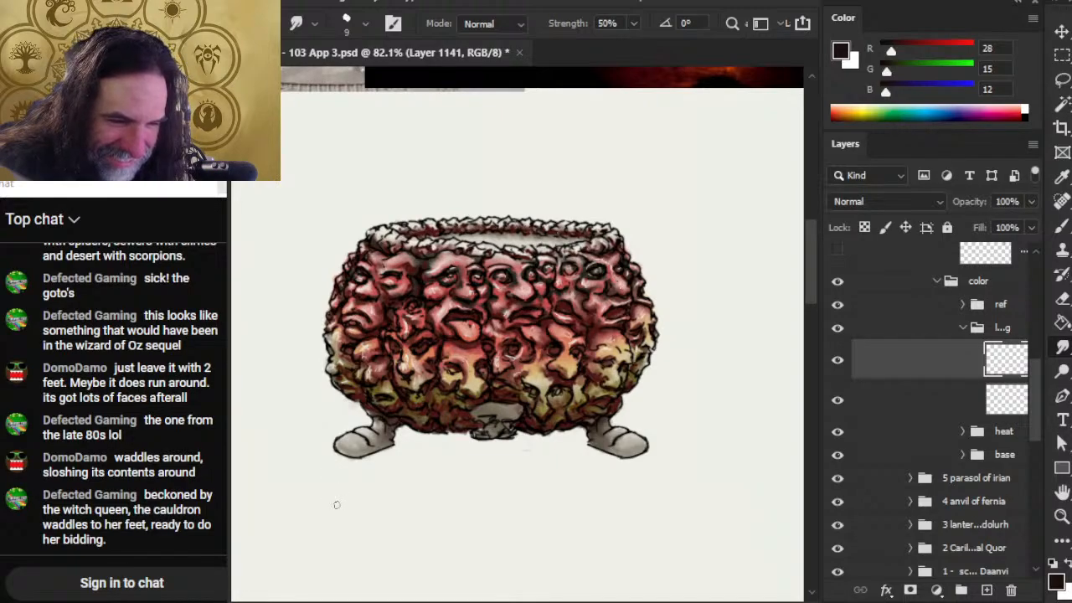
- Examine the whole cauldron beside the neighbouring artwork, then inspect its underside and feet up close
key("z")
left_click(510, 459, "alt")
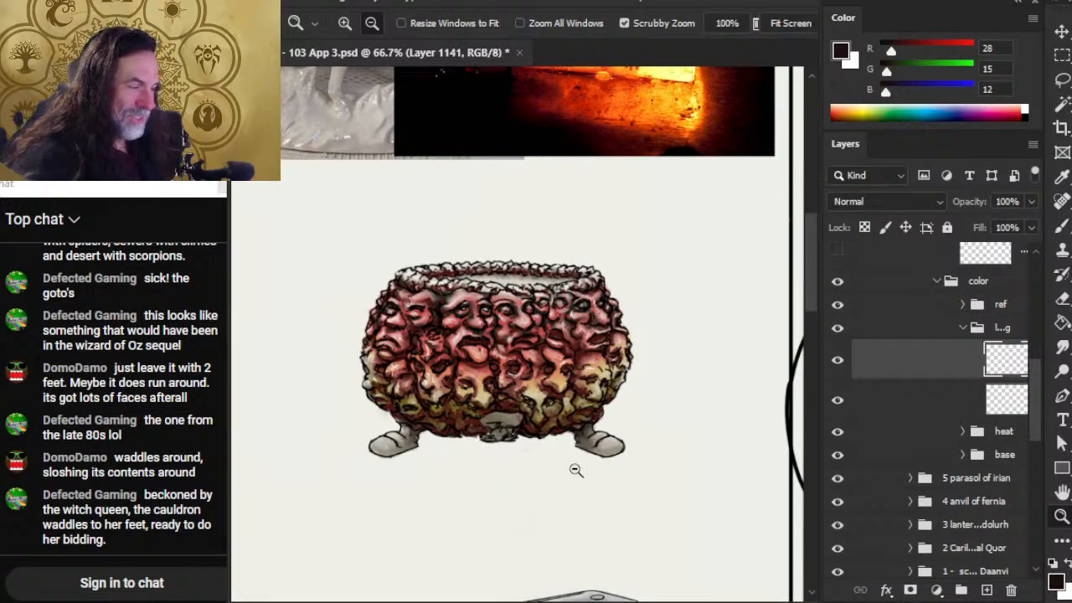
left_click_drag(576, 470, 511, 539)
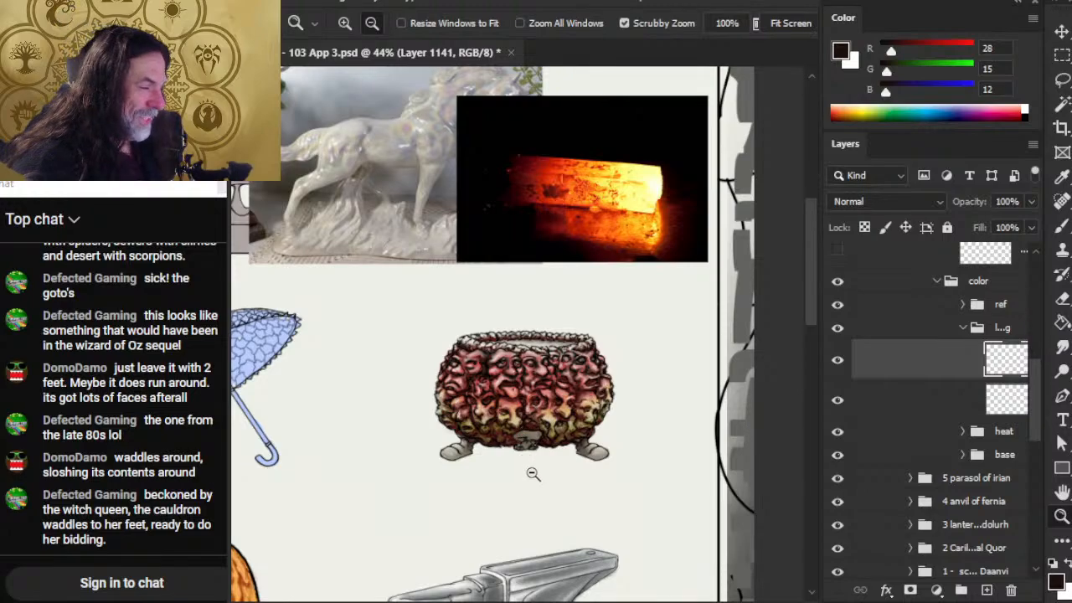
left_click_drag(528, 388, 576, 418)
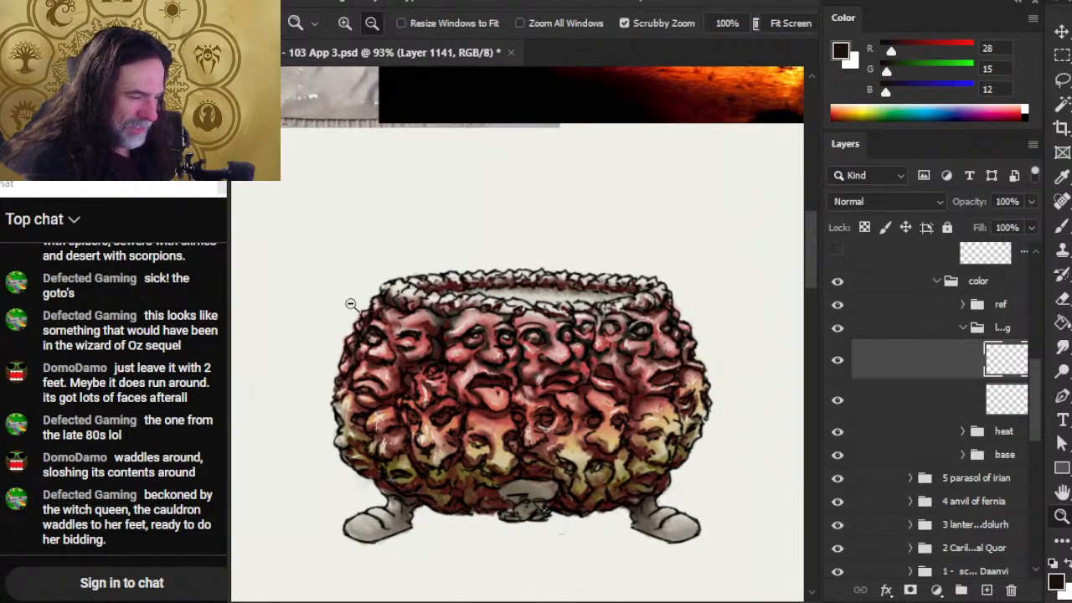
key("e")
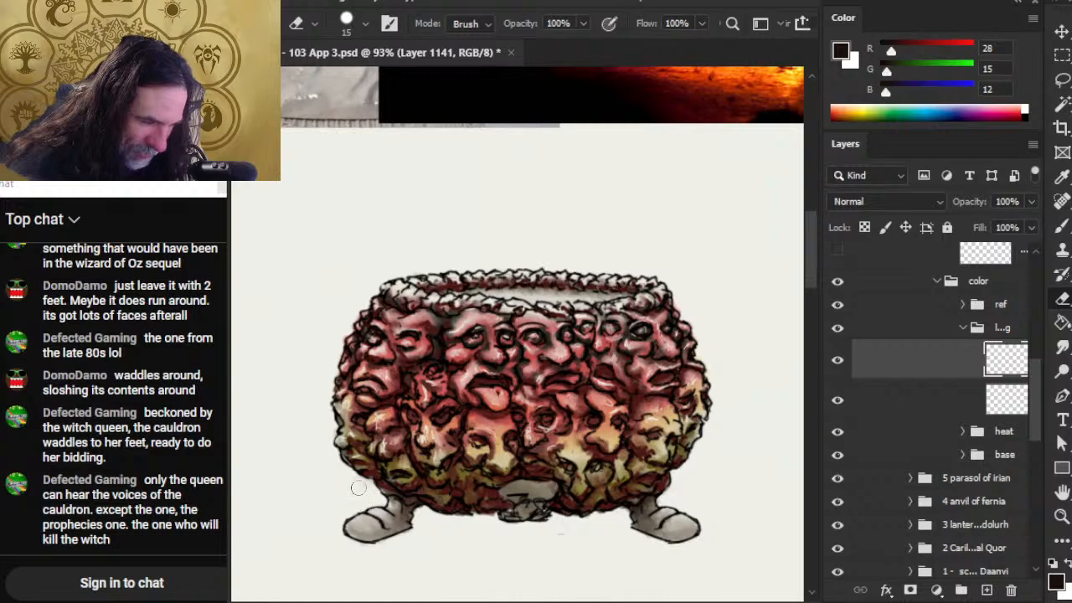
key("z")
left_click(463, 510, "alt")
left_click_drag(463, 511, 433, 539)
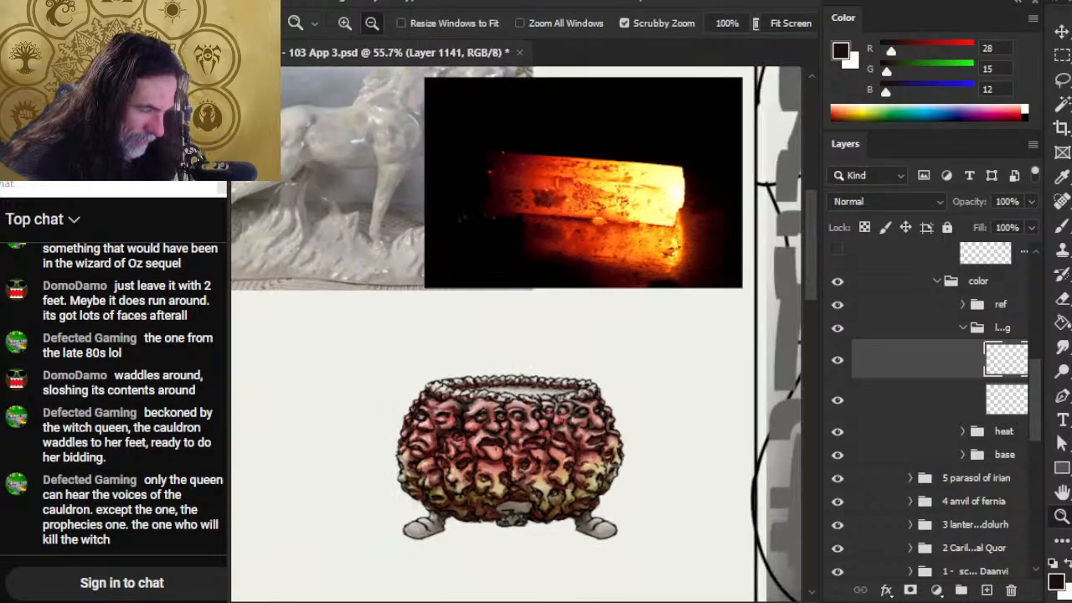
left_click_drag(563, 586, 524, 471)
left_click_drag(482, 410, 502, 498)
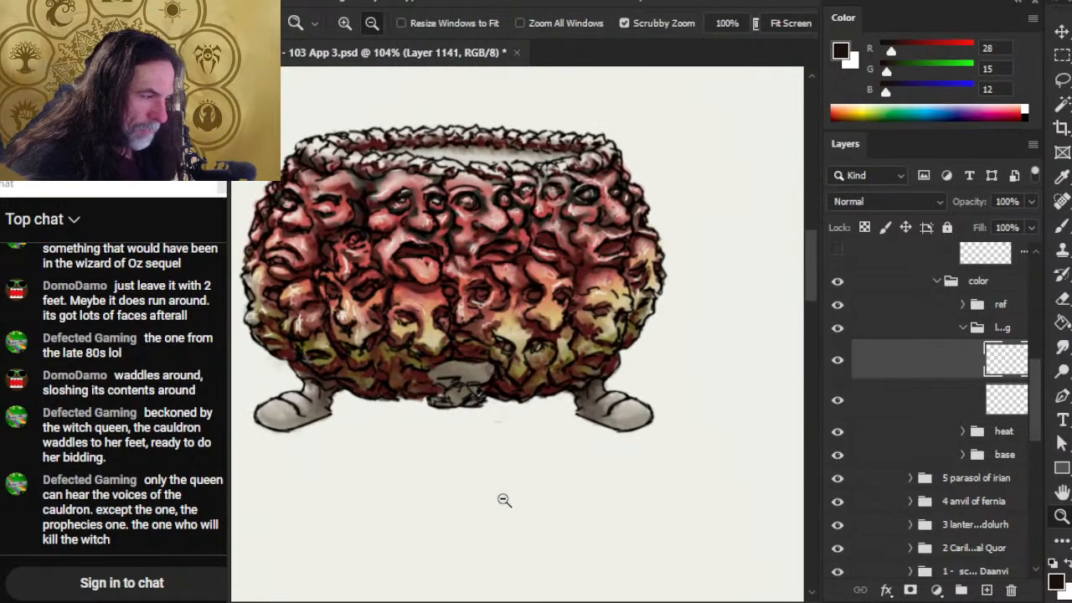
- Sample a dark red from the underside, paint over the old middle foot's remains, and smudge the colour around the grey lip above
key("b")
left_click(424, 370, "alt")
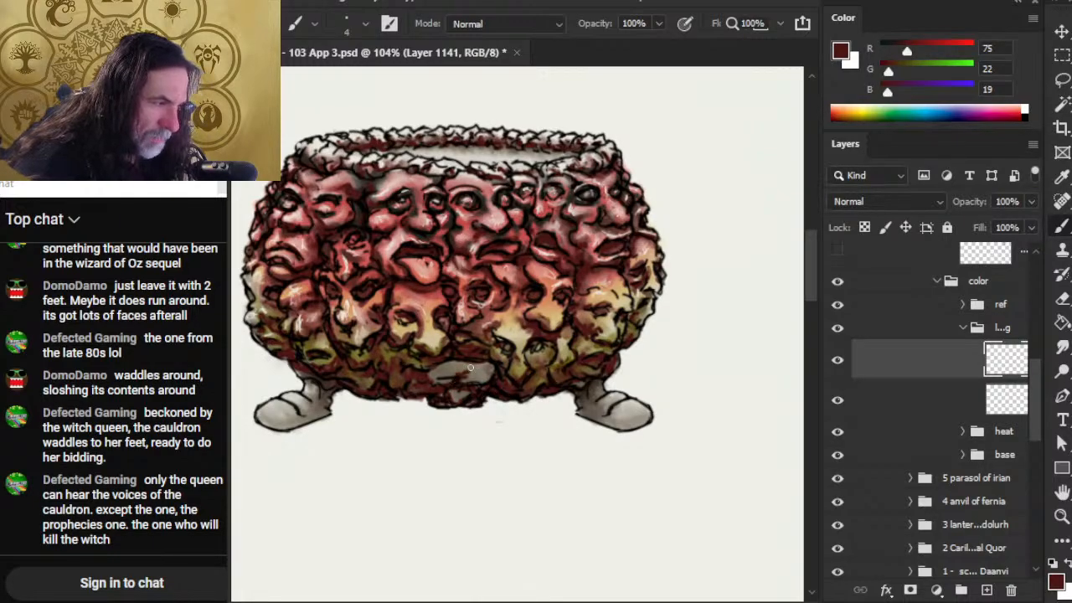
key("r")
mouse_move(476, 374)
left_mouse_down()
mouse_move(437, 372)
mouse_move(462, 375)
mouse_move(438, 401)
mouse_move(432, 385)
mouse_move(454, 399)
mouse_move(468, 379)
mouse_move(442, 380)
mouse_move(485, 373)
mouse_move(450, 377)
mouse_move(480, 359)
left_mouse_up()
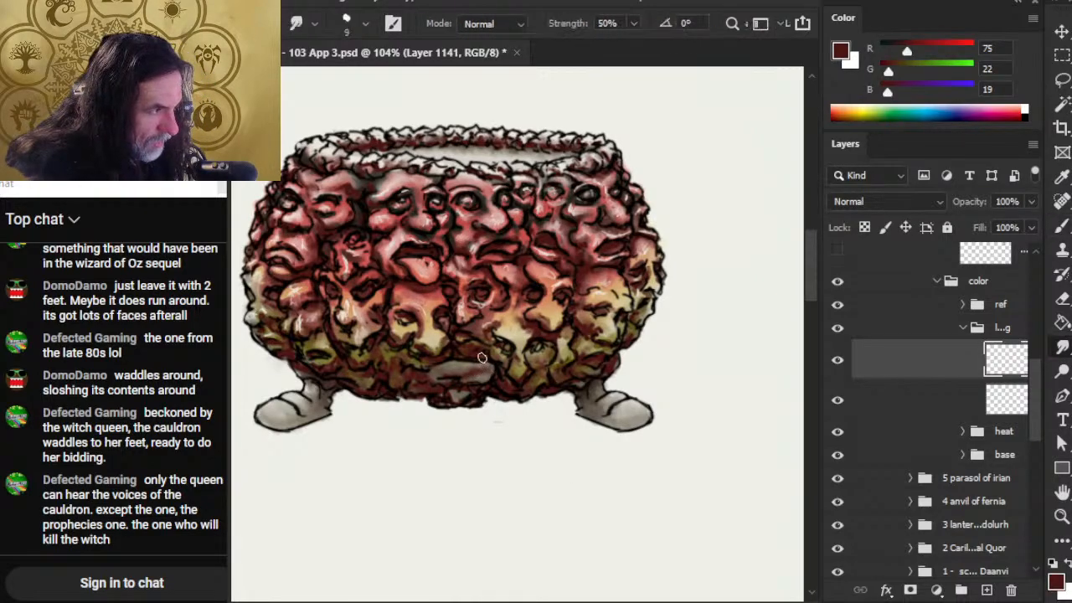
- Paint a small highlight just above the grey lip at the lower centre with a sampled pale beige and smudge it in
key("b")
left_click(476, 350, "alt")
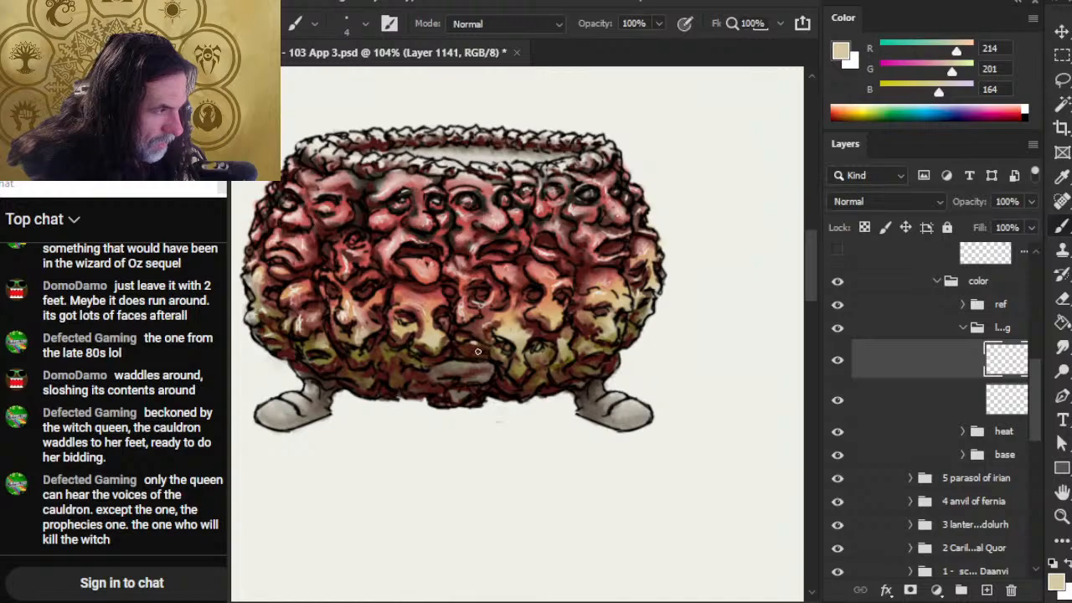
key("r")
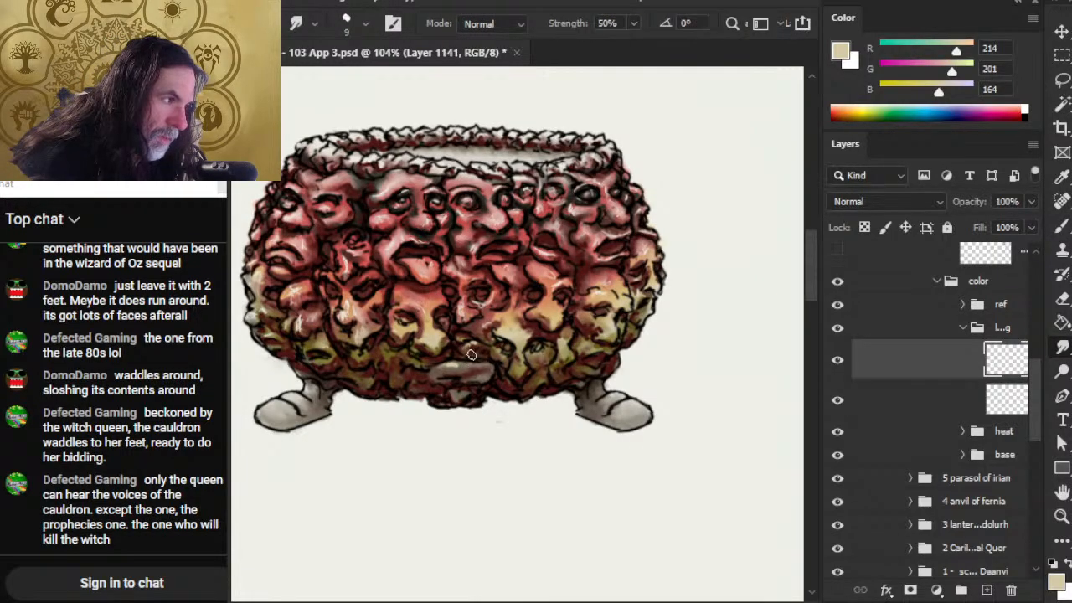
- Sample a near-black from the lower edge and paint a smooth dark rim along the cauldron's underside between the feet
key("z")
left_click(469, 409, "alt")
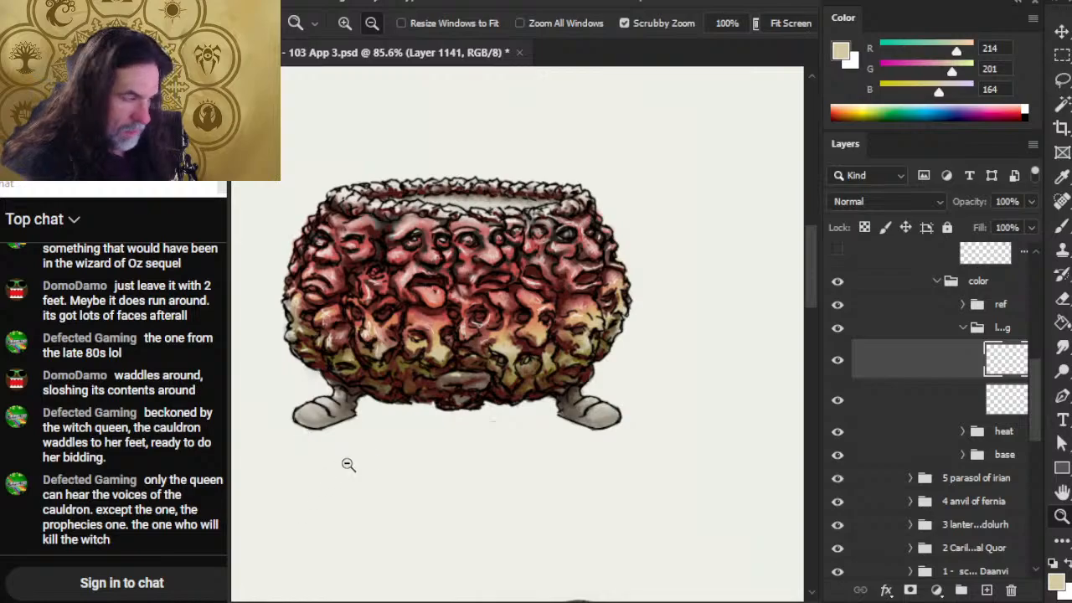
left_click(410, 462, "alt")
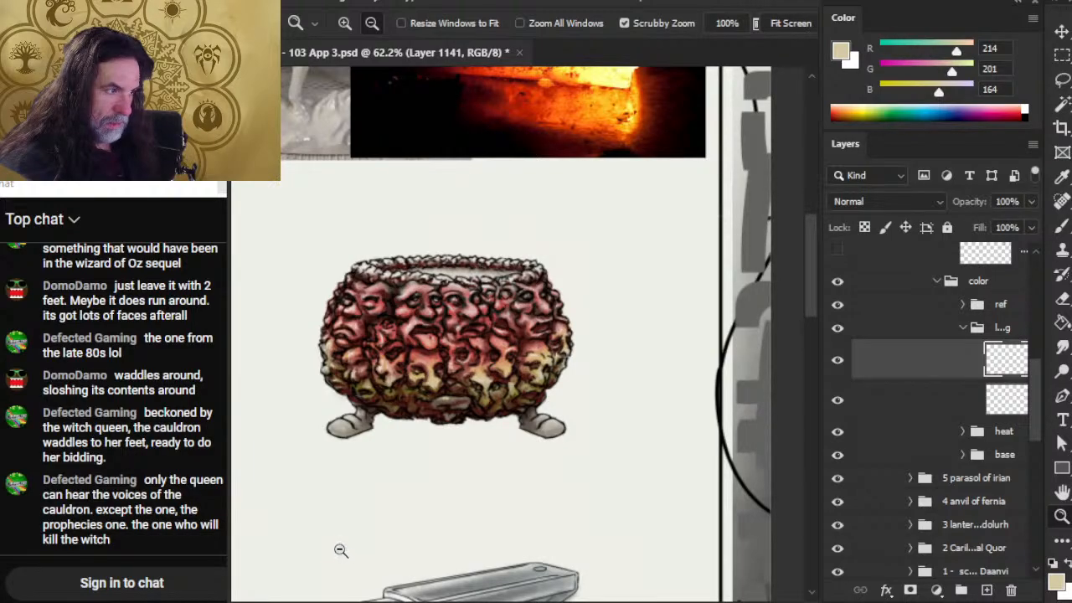
key("b")
left_click(404, 411, "alt")
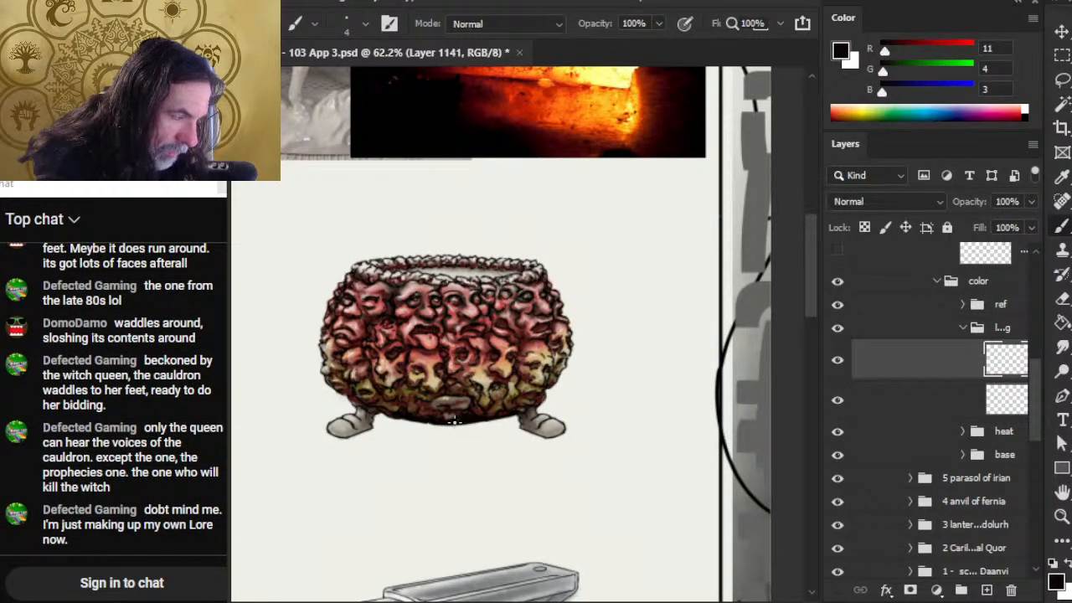
mouse_move(433, 423)
left_mouse_down()
mouse_move(391, 418)
mouse_move(414, 423)
left_mouse_up()
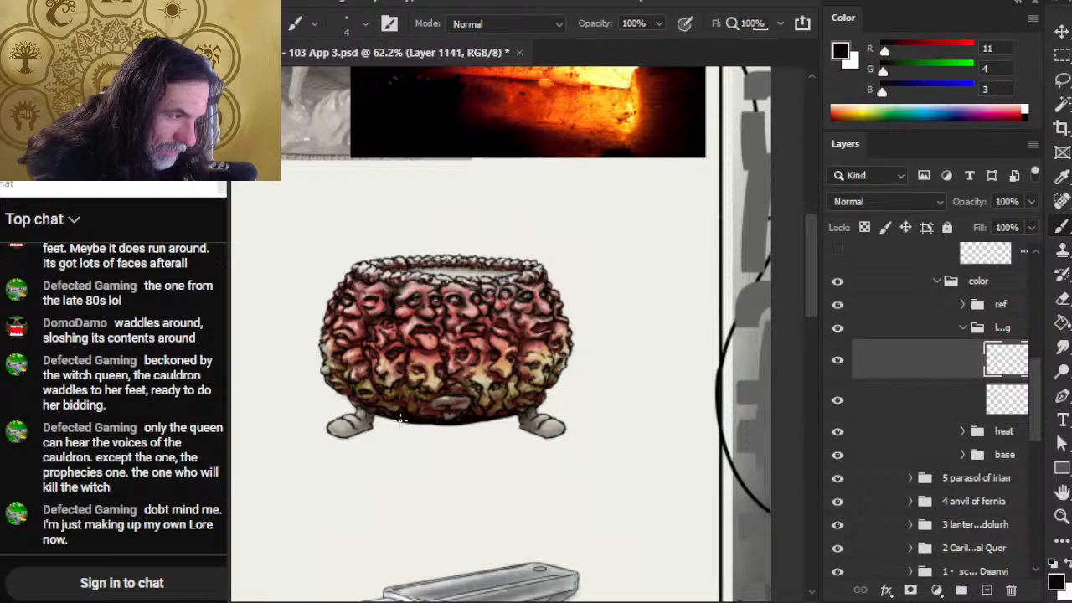
- Paint and smudge the dark rim shading up the cauldron's lower left edge above the left foot
key("r")
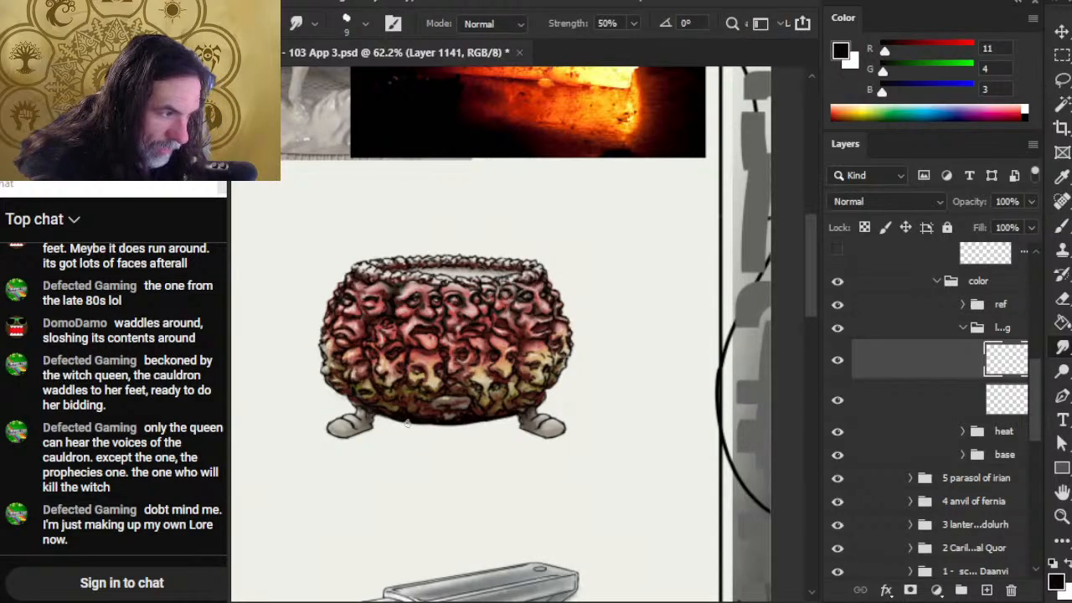
key("b")
key("r")
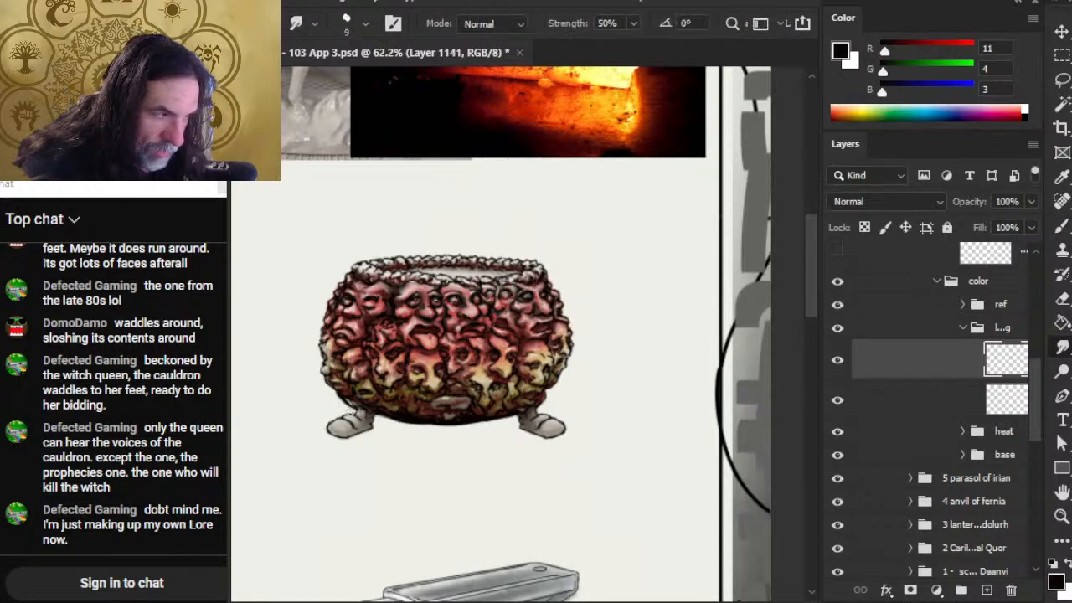
key("b")
key("r")
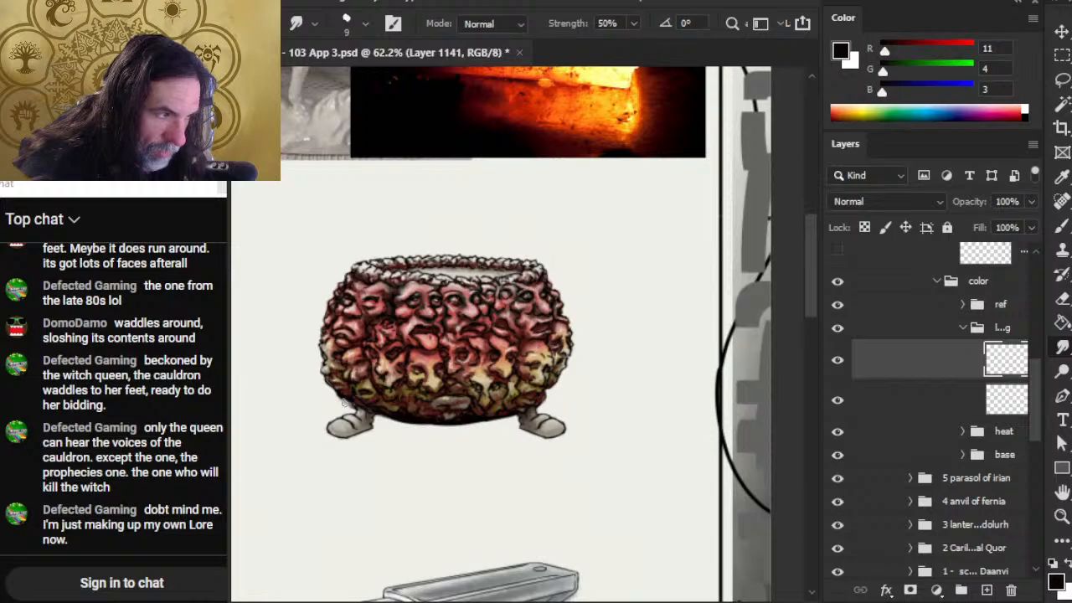
left_click_drag(350, 405, 333, 402)
- Extend the near-black shading up the lower right edge and blend it into the faces along the underside
key("b")
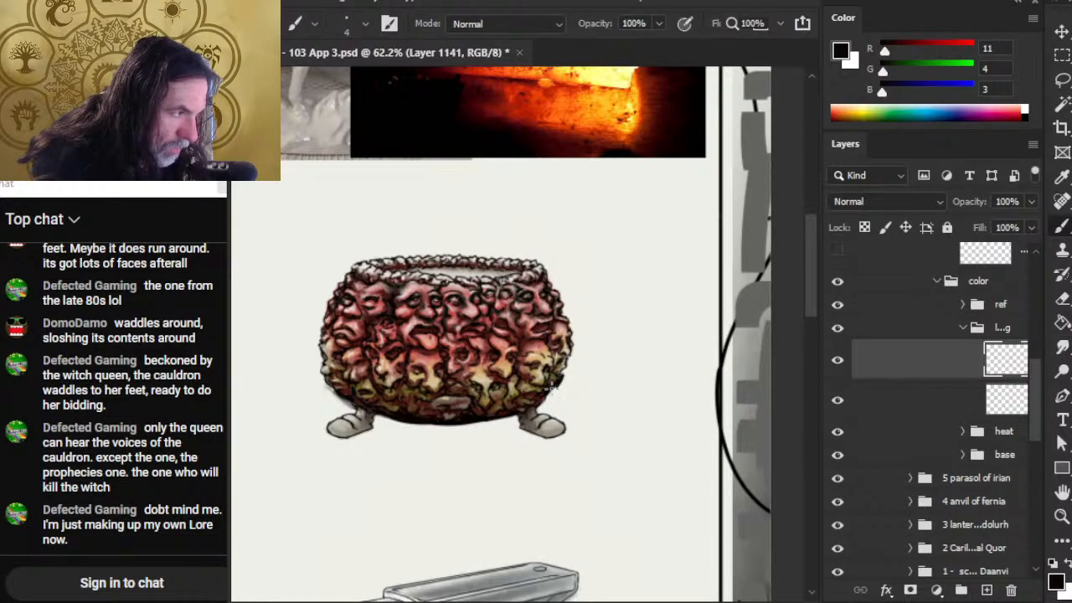
key("r")
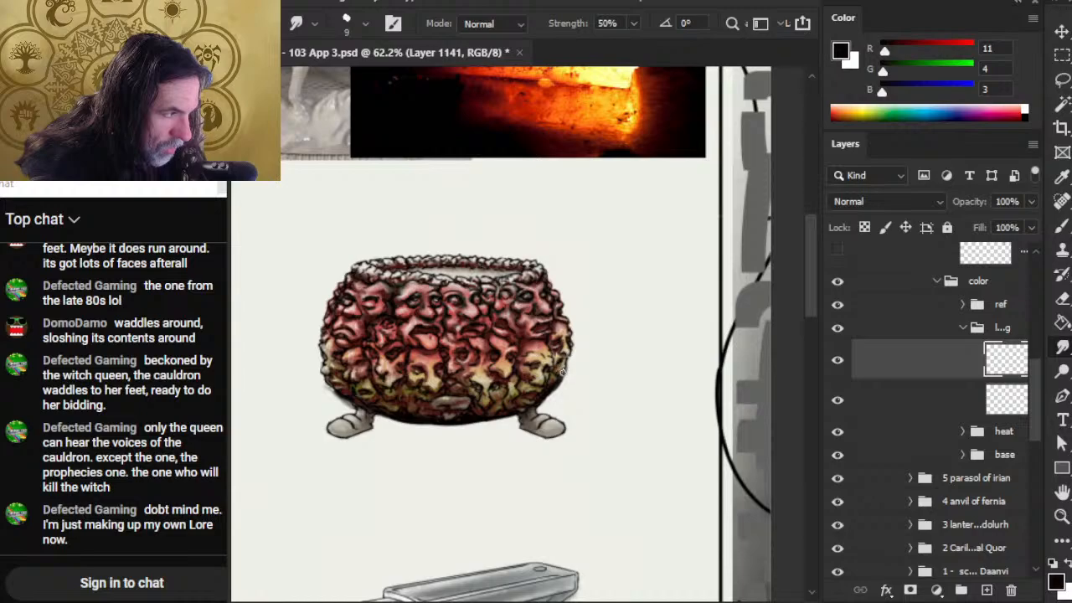
left_click_drag(552, 374, 555, 377)
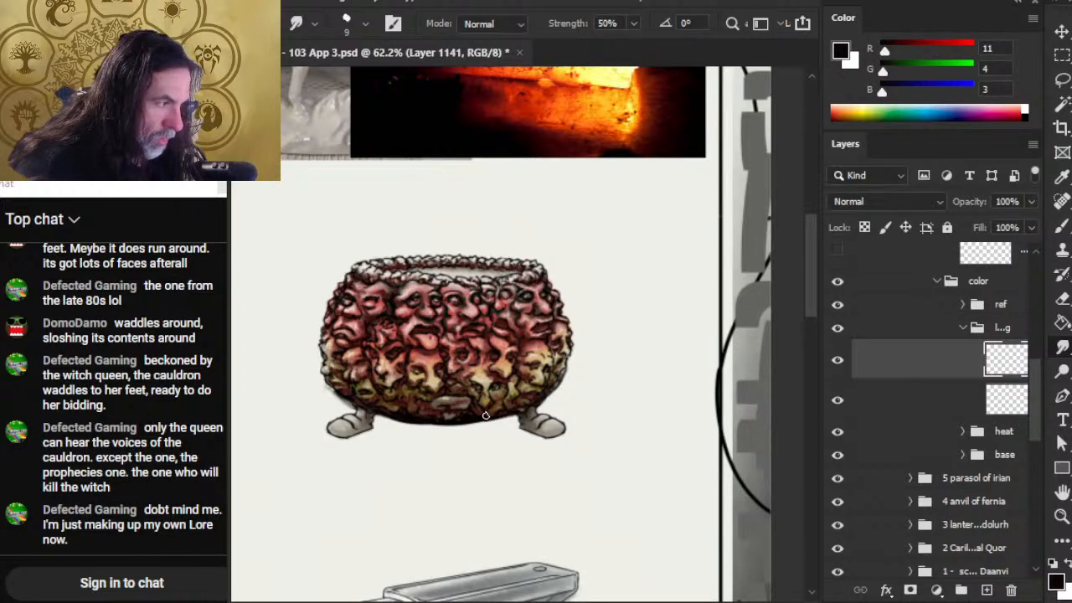
key("b")
key("r")
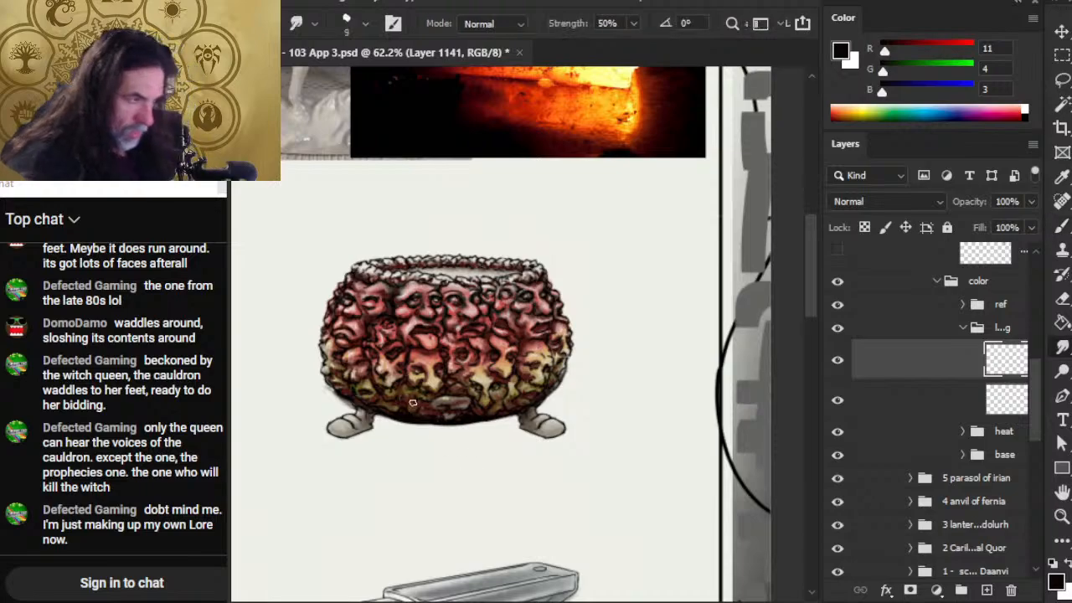
- Erase the stray dark smudges outside the cauldron's lower left edge, just above the left foot
key("z")
left_click_drag(494, 448, 455, 461)
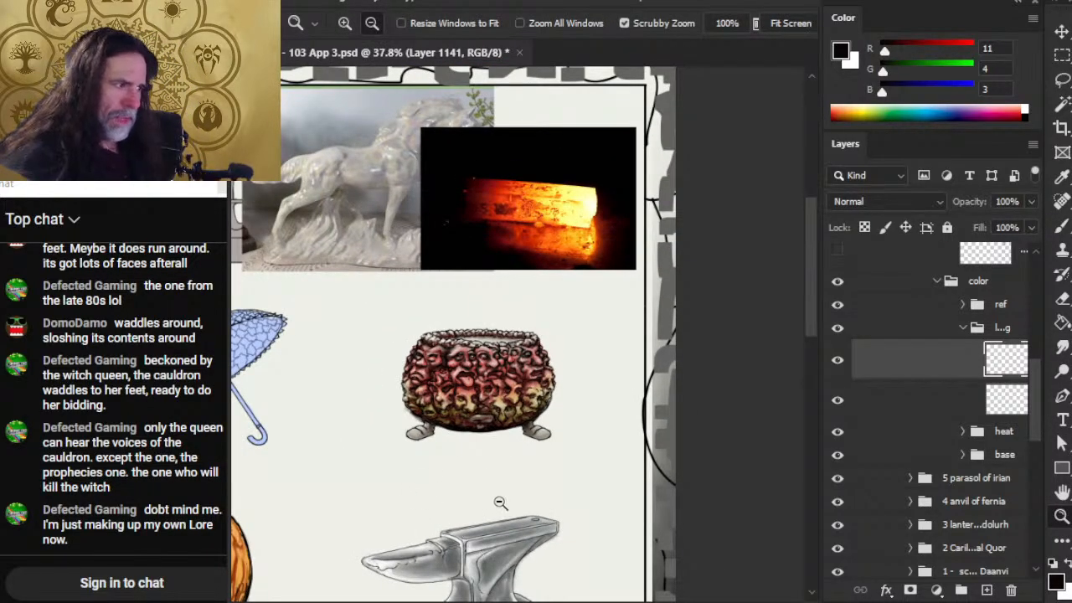
left_click_drag(465, 428, 482, 454)
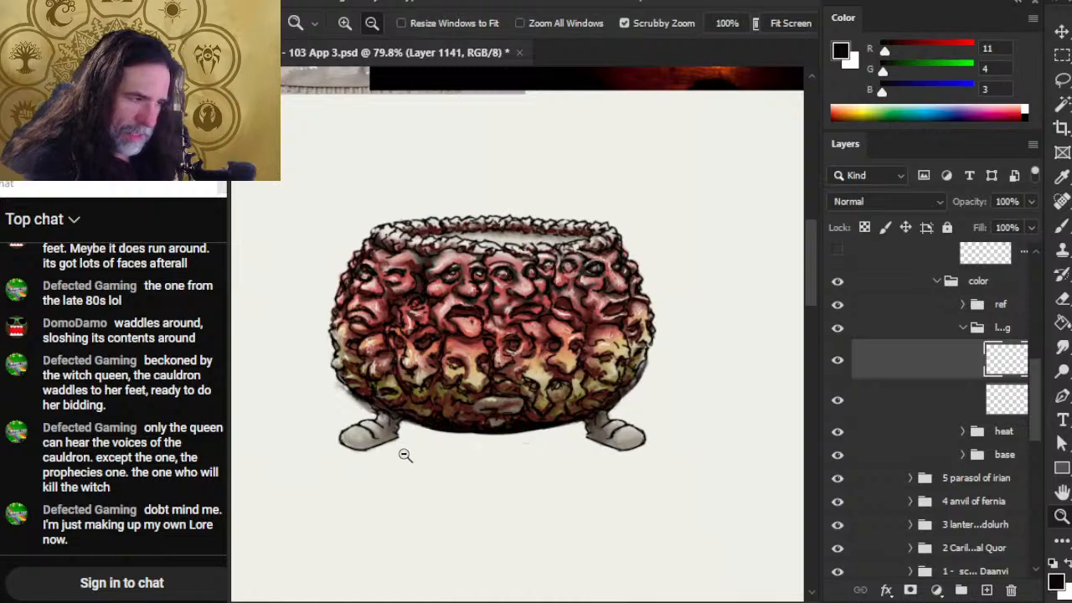
key("b")
key("z")
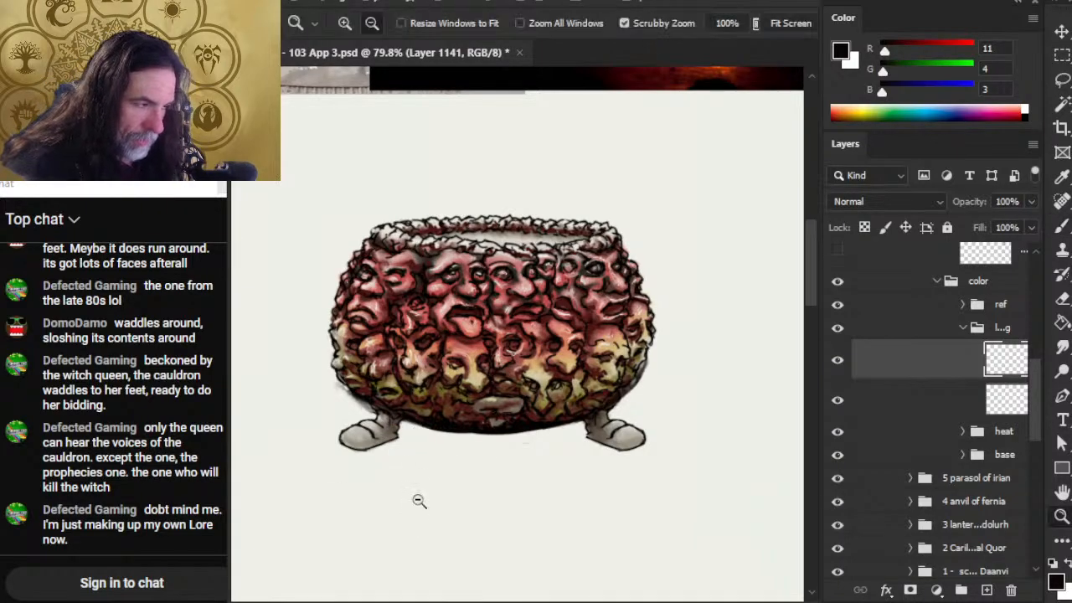
key("alt+e")
left_click(270, 411)
key("e")
key("alt+space")
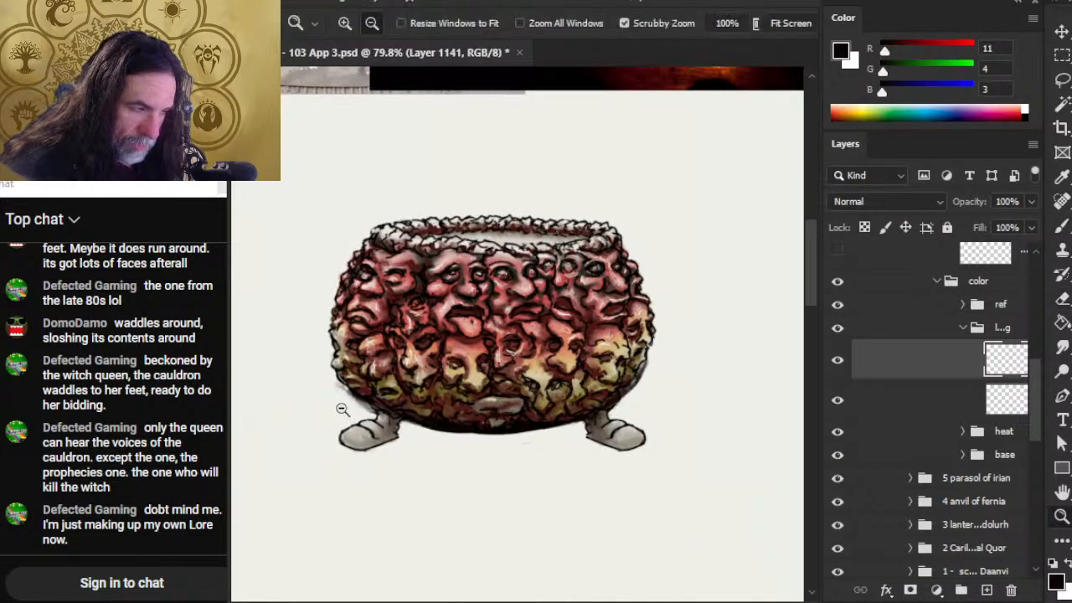
left_click_drag(351, 408, 348, 408)
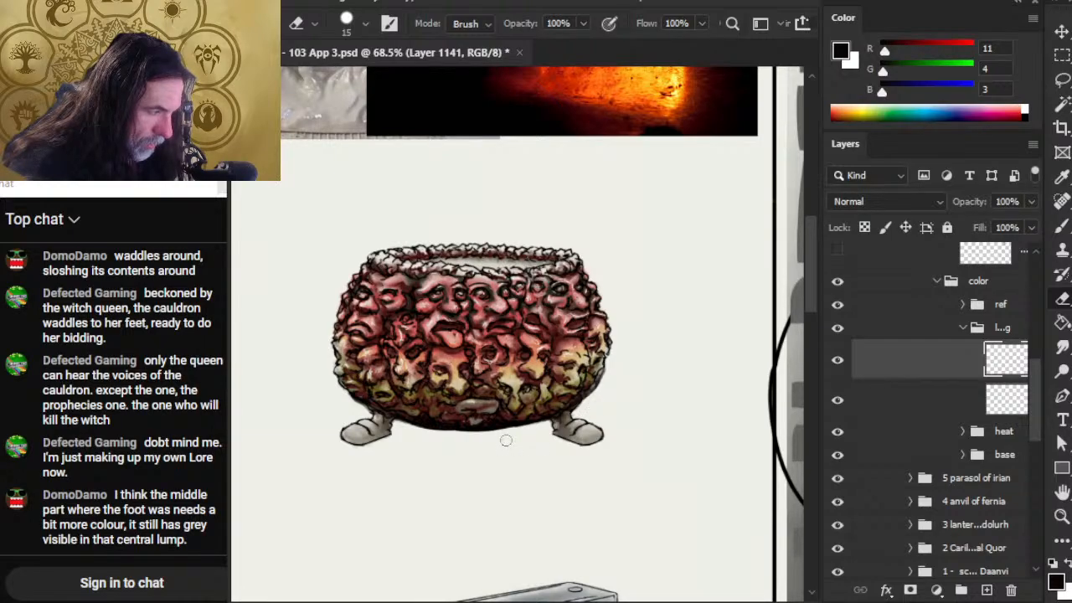
- Touch up and smudge the near-black shading where the right and left feet join the cauldron's underside
key("r")
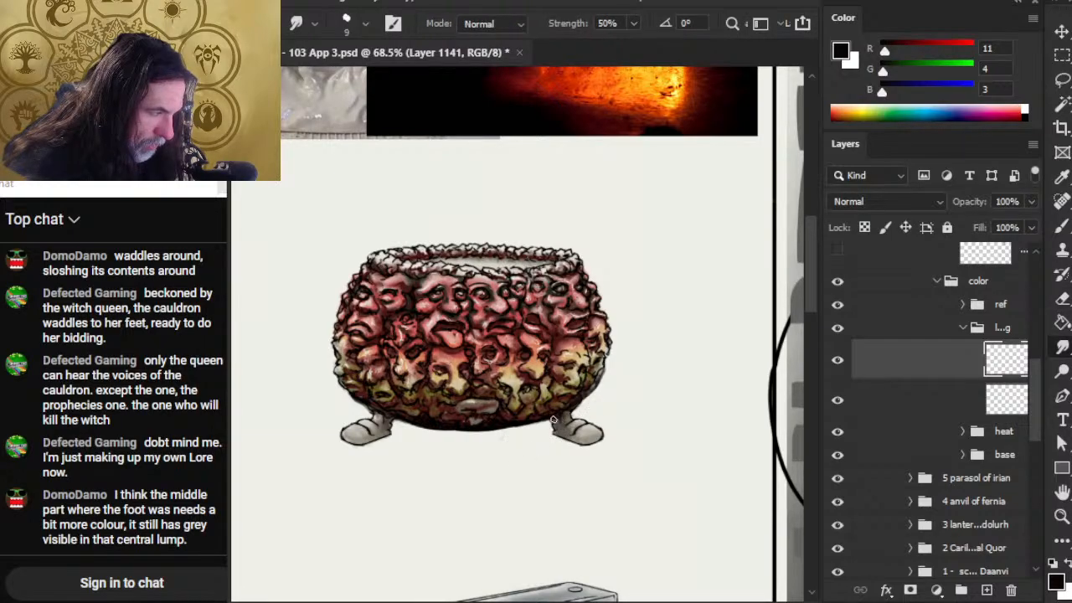
left_click_drag(554, 420, 555, 439)
key("b")
key("r")
key("b")
key("r")
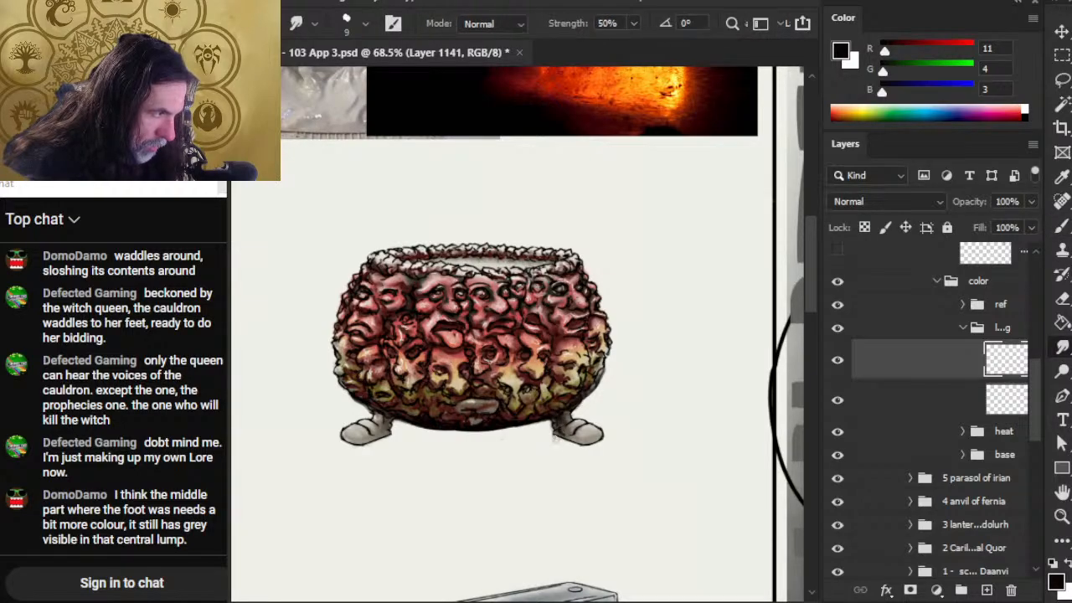
key("b")
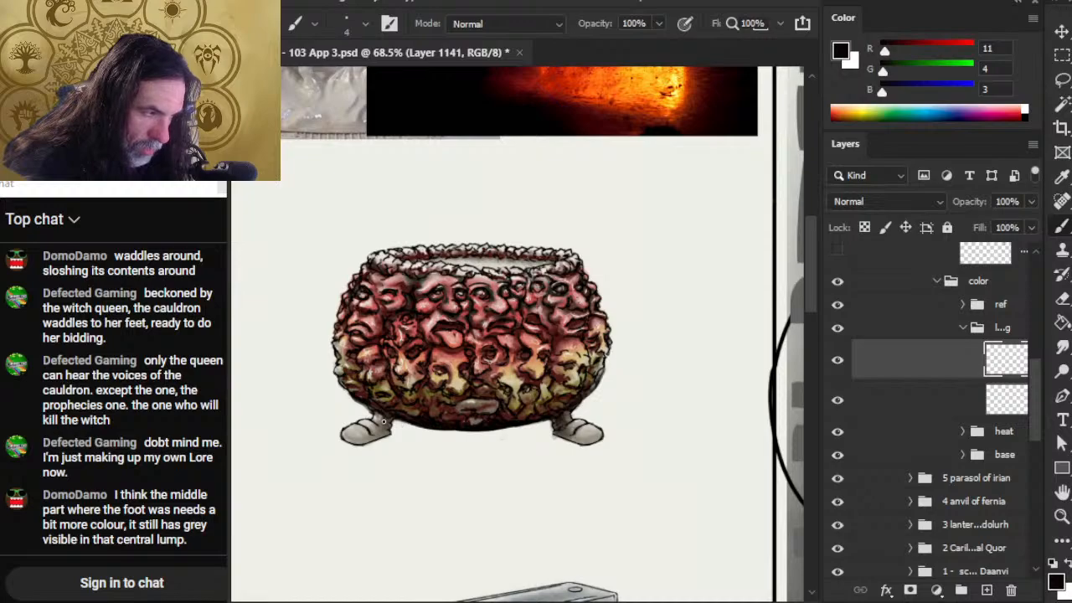
- Paint near-black along the middle of the cauldron's bottom edge and smudge it into the faces above
key("r")
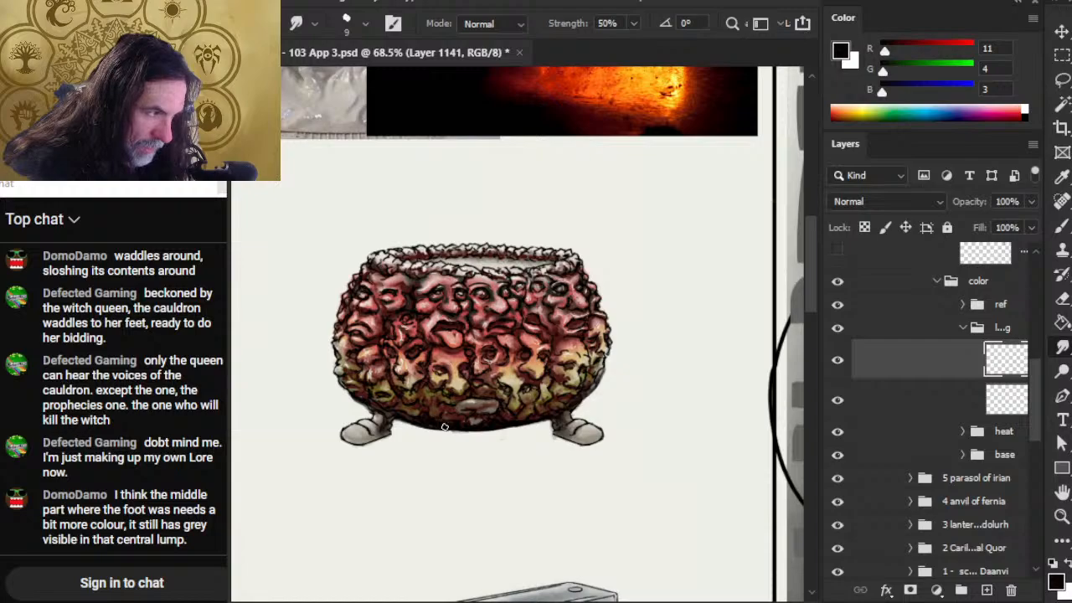
key("b")
mouse_move(454, 430)
left_mouse_down()
mouse_move(494, 433)
mouse_move(453, 434)
left_mouse_up()
key("r")
key("e")
key("b")
key("r")
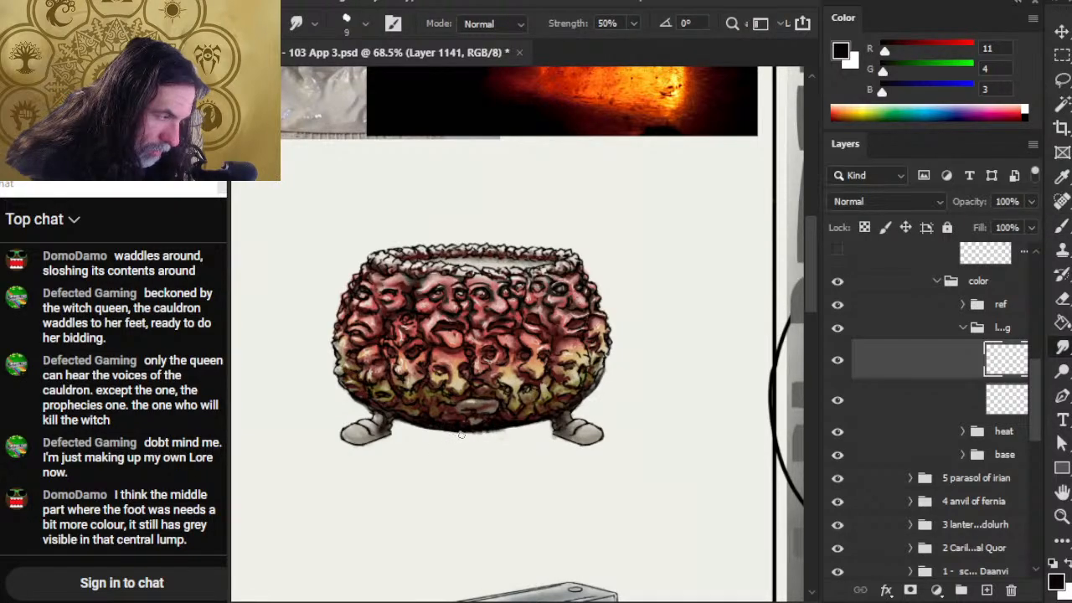
- Smooth the near-black rim into an even curve between the feet, erase the overspill below it, and save the document
key("b")
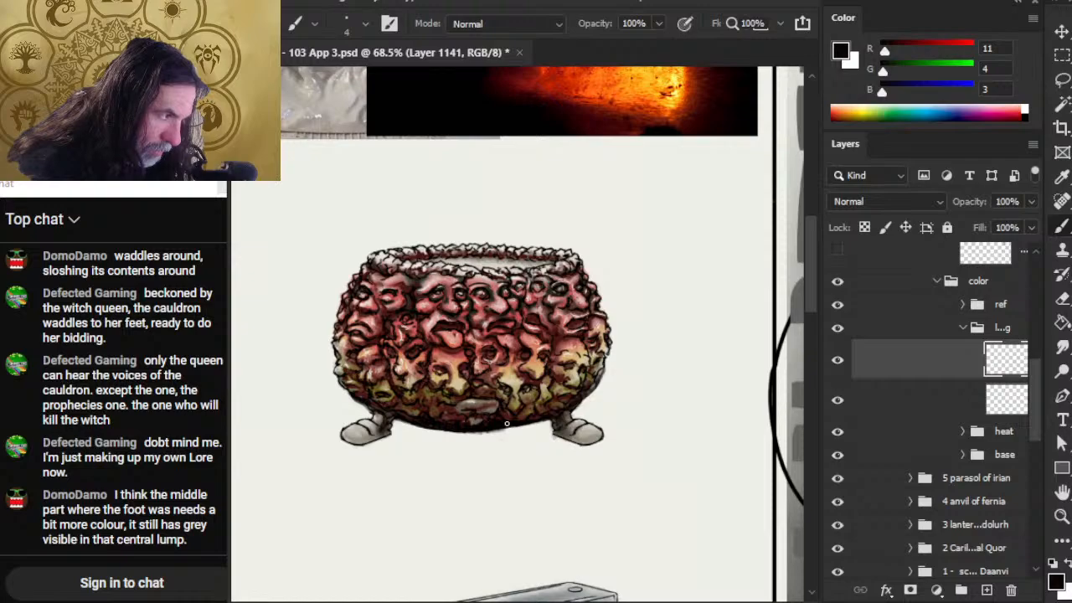
left_click_drag(540, 425, 457, 440)
key("e")
key("b")
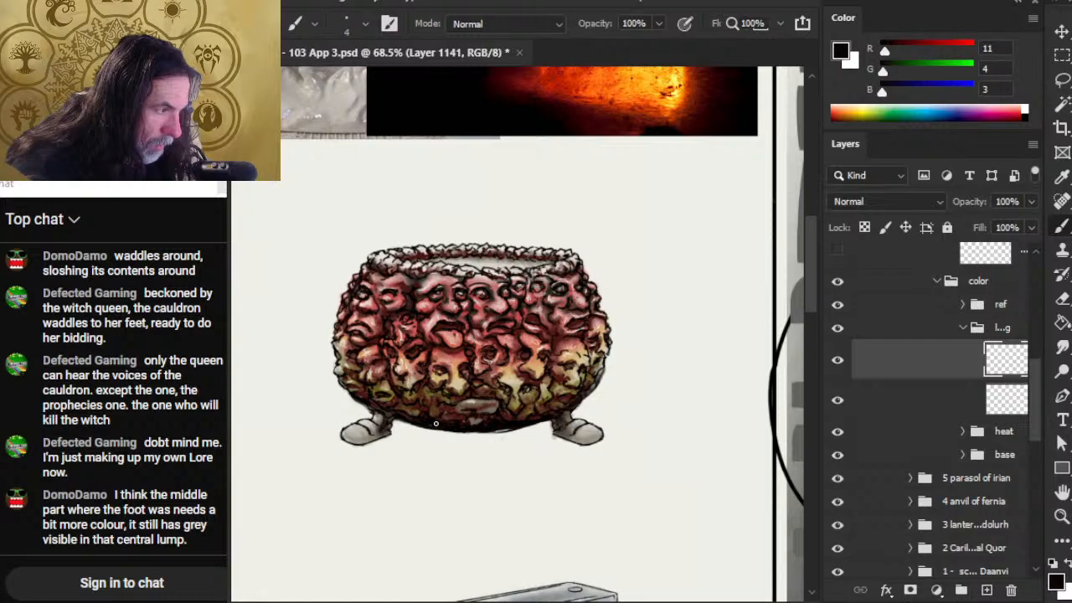
key("e")
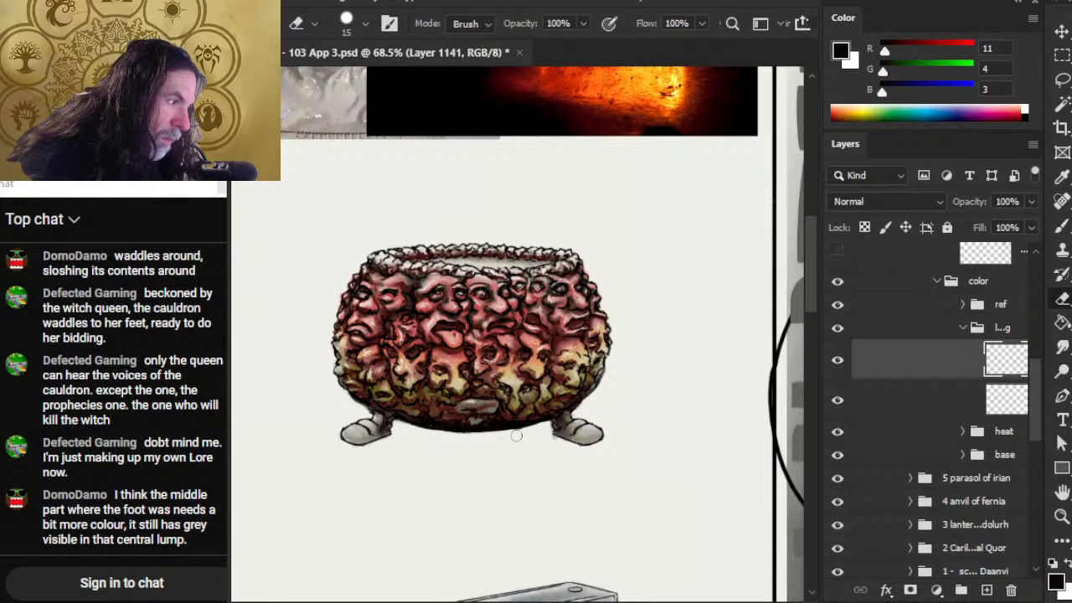
key("b")
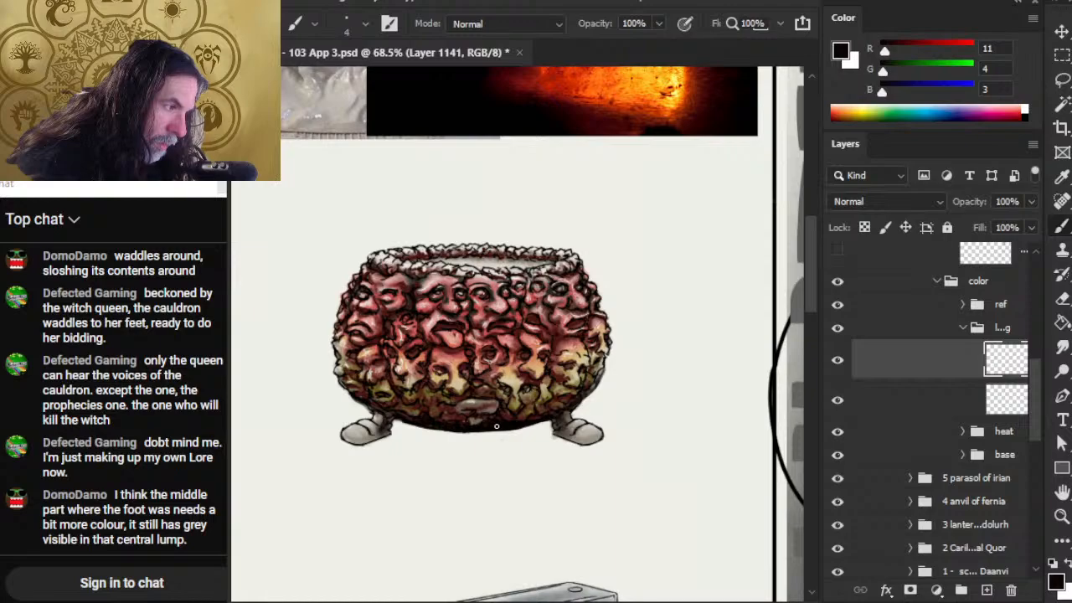
left_click_drag(400, 415, 435, 428)
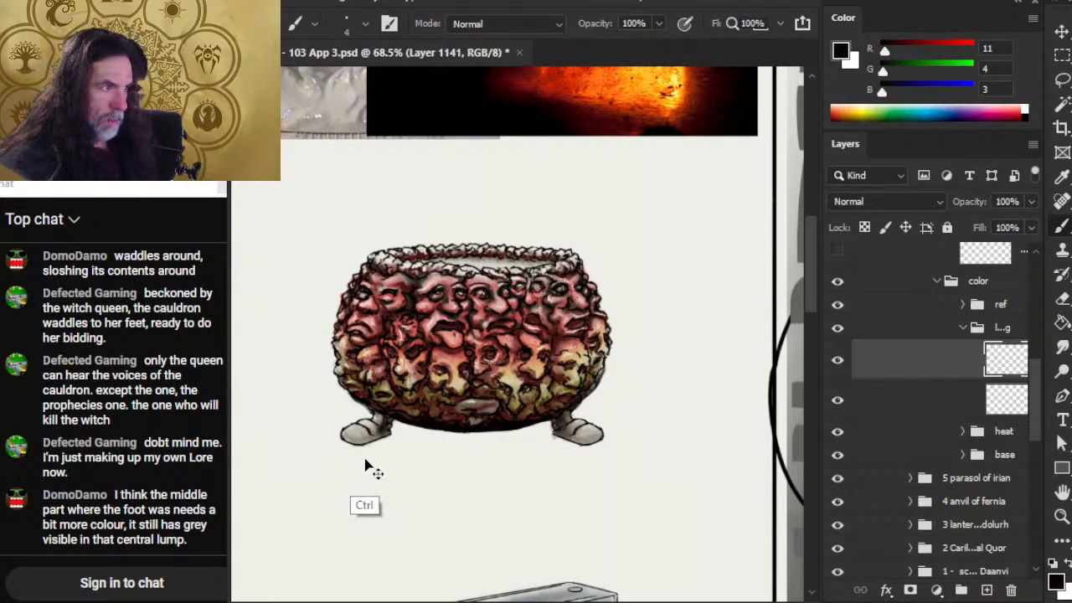
key("ctrl+s")
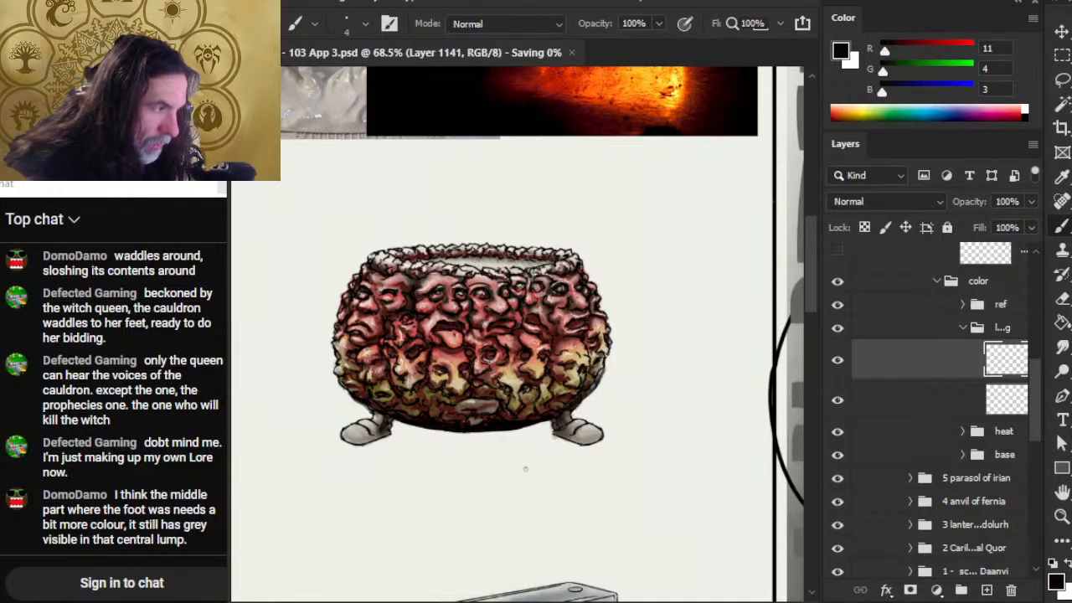
- Sample a reddish pink from the faces, paint it over the lump below the grey lip, and smudge it in
key("z")
left_click_drag(516, 436, 545, 438)
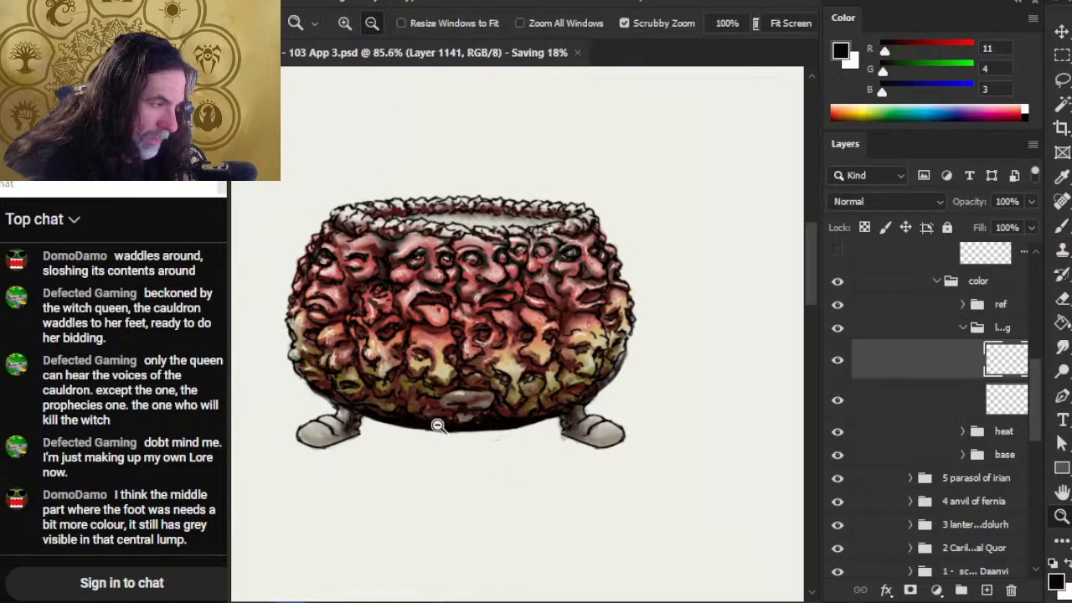
key("b")
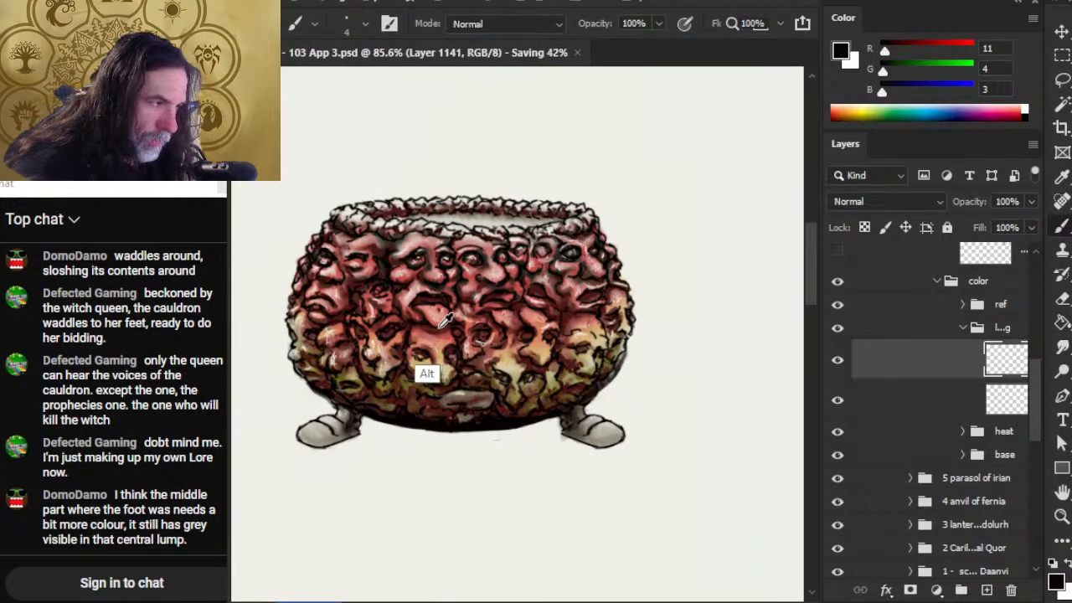
left_click(427, 327, "alt")
left_click_drag(427, 327, 464, 429)
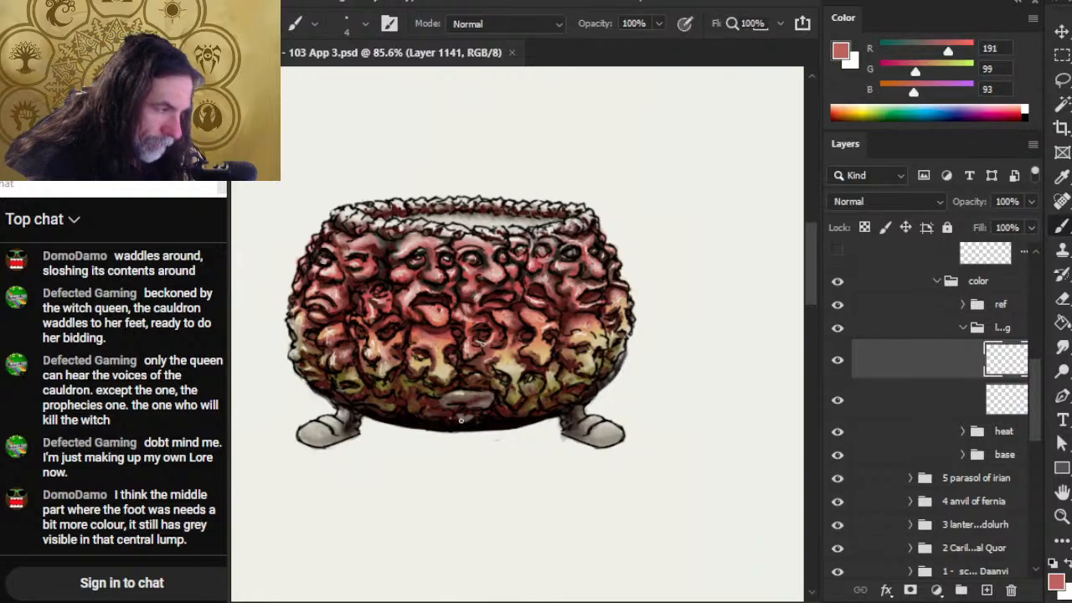
left_click(466, 417)
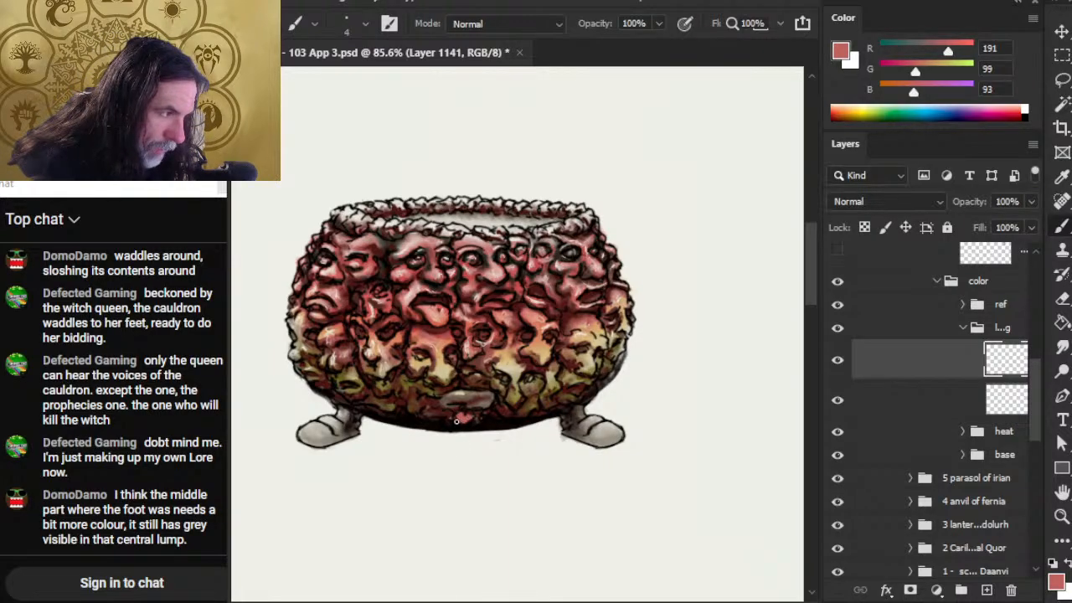
mouse_move(456, 421)
left_mouse_down()
mouse_move(452, 407)
mouse_move(473, 407)
mouse_move(451, 408)
left_mouse_up()
key("r")
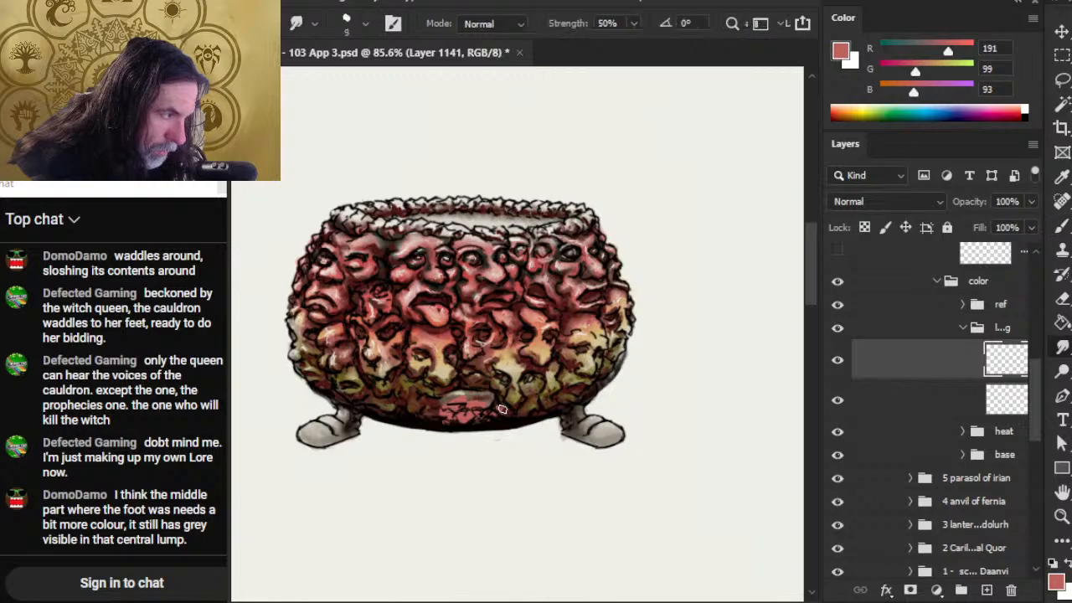
left_click_drag(452, 409, 428, 425)
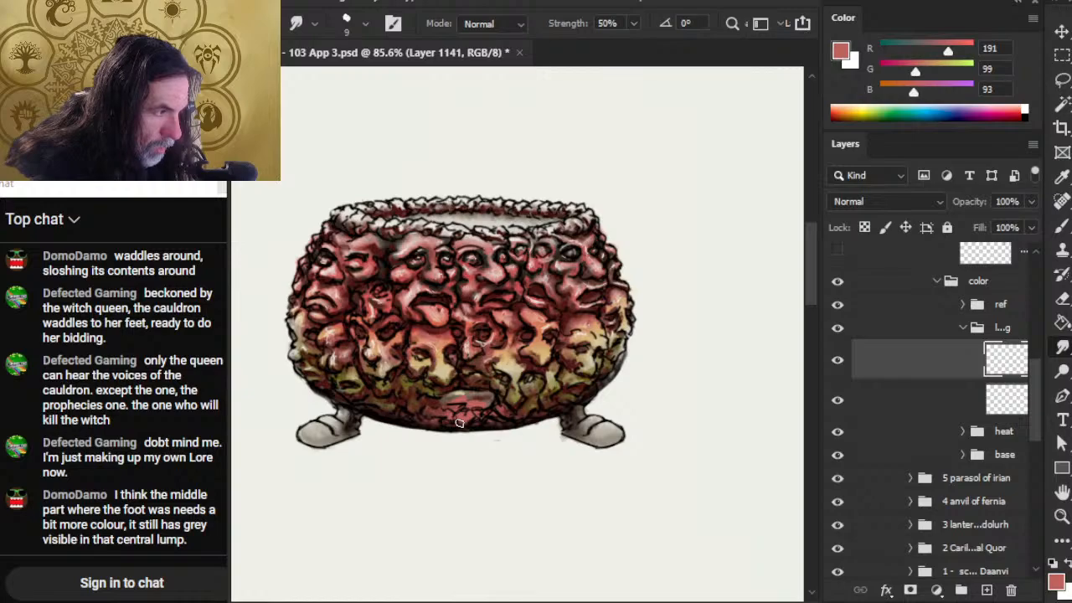
- Sample a dark red from the faces and shade over the grey lip at the lower centre, smudging it into the surrounding colour
key("b")
left_click(462, 424, "alt")
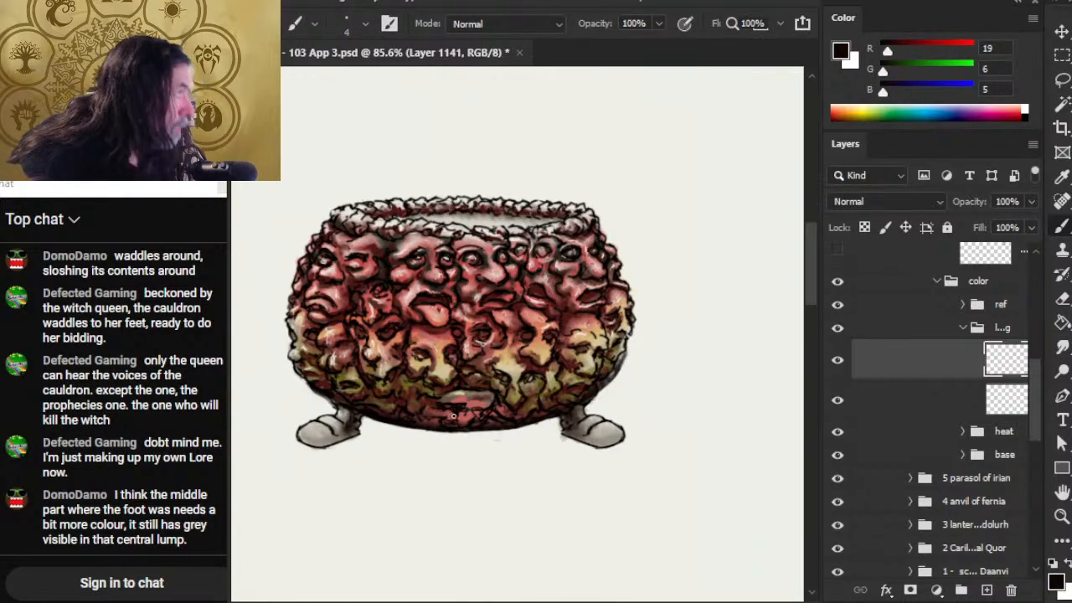
left_click(535, 342, "alt")
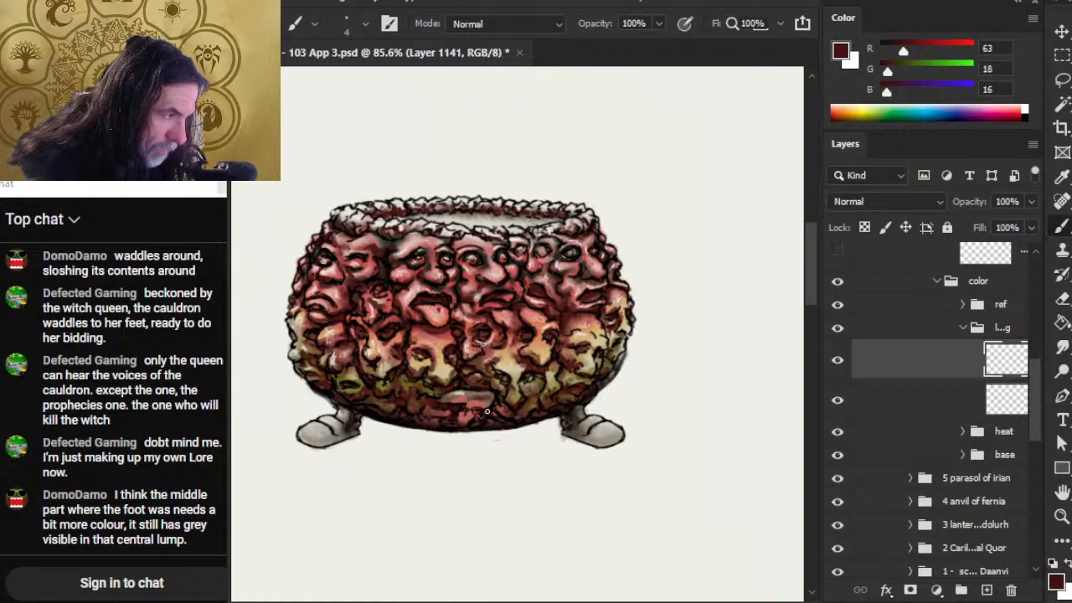
key("r")
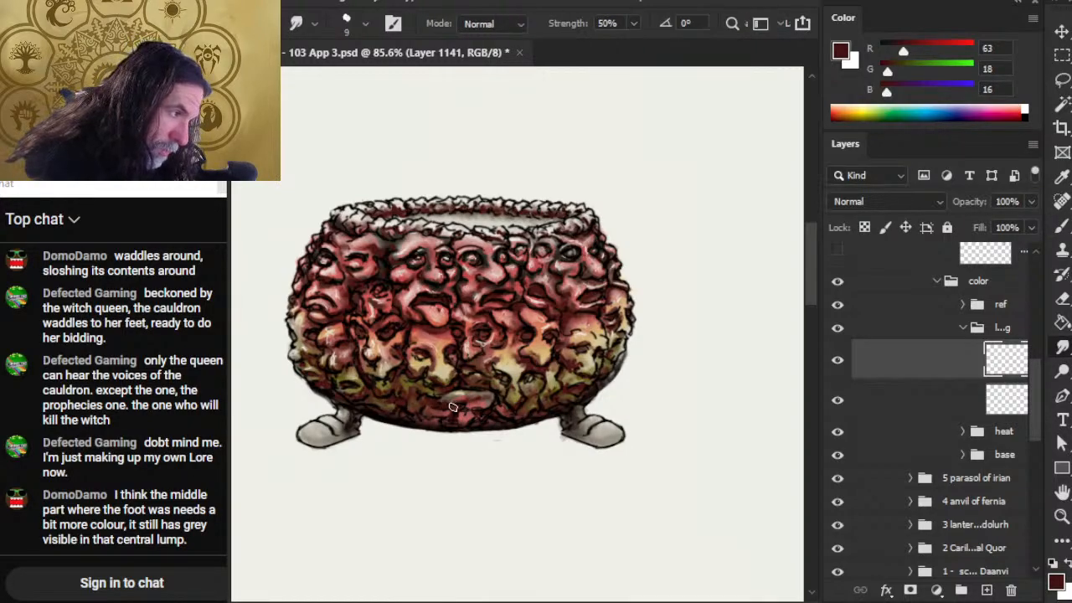
key("b")
key("r")
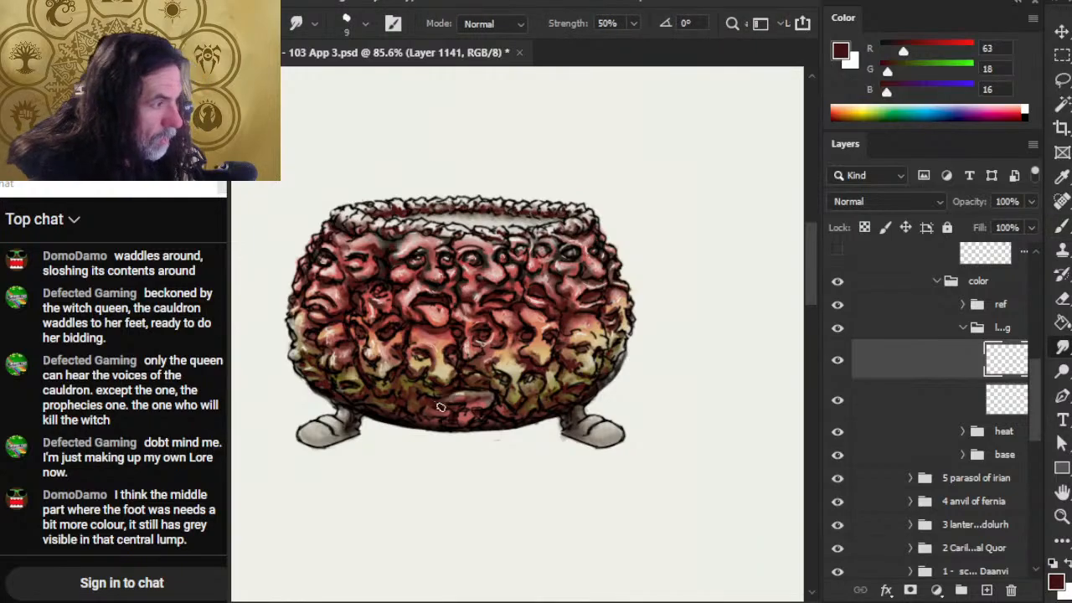
key("b")
key("r")
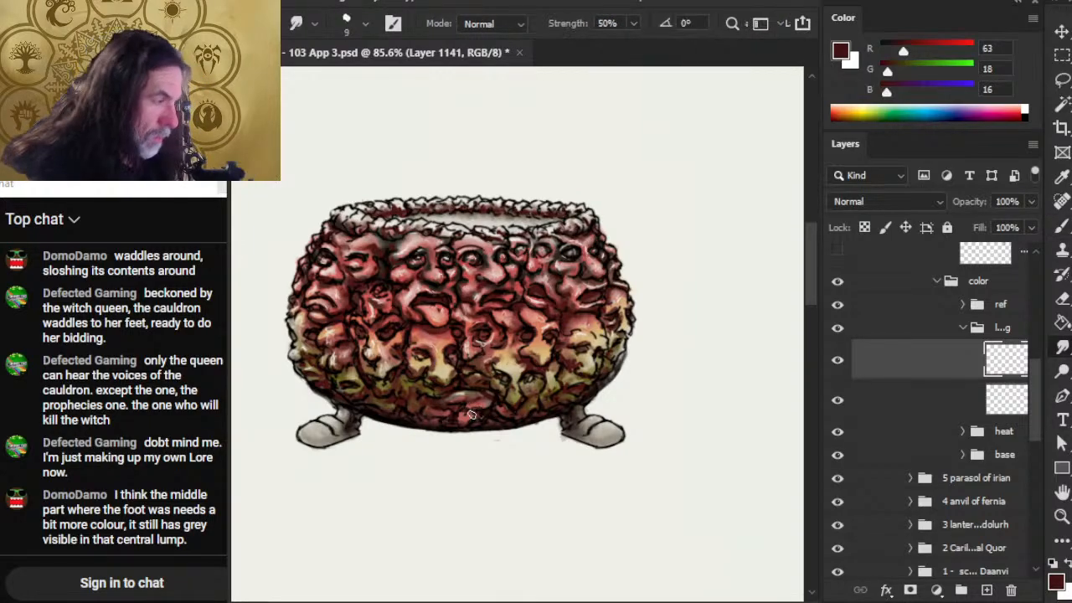
key("b")
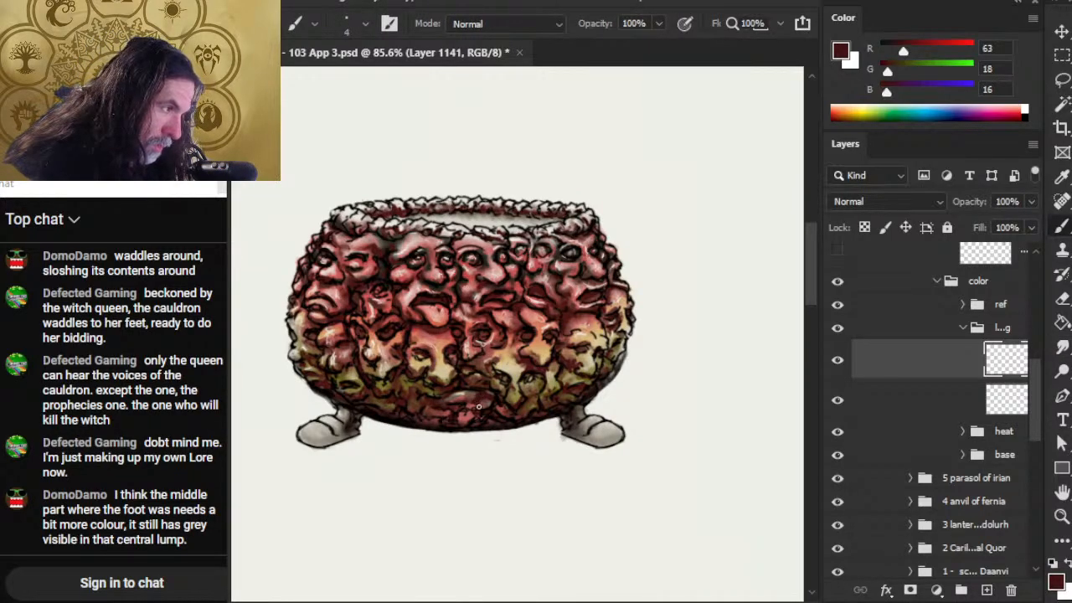
key("r")
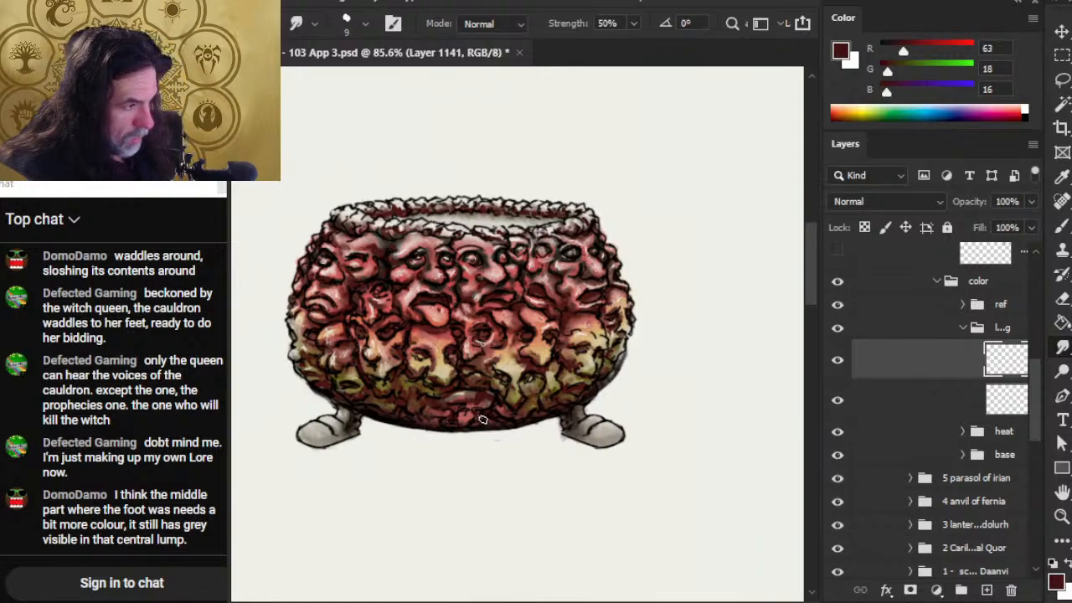
- Paint dark red on the bottom edge directly below the central lip and smudge it along the underside
key("b")
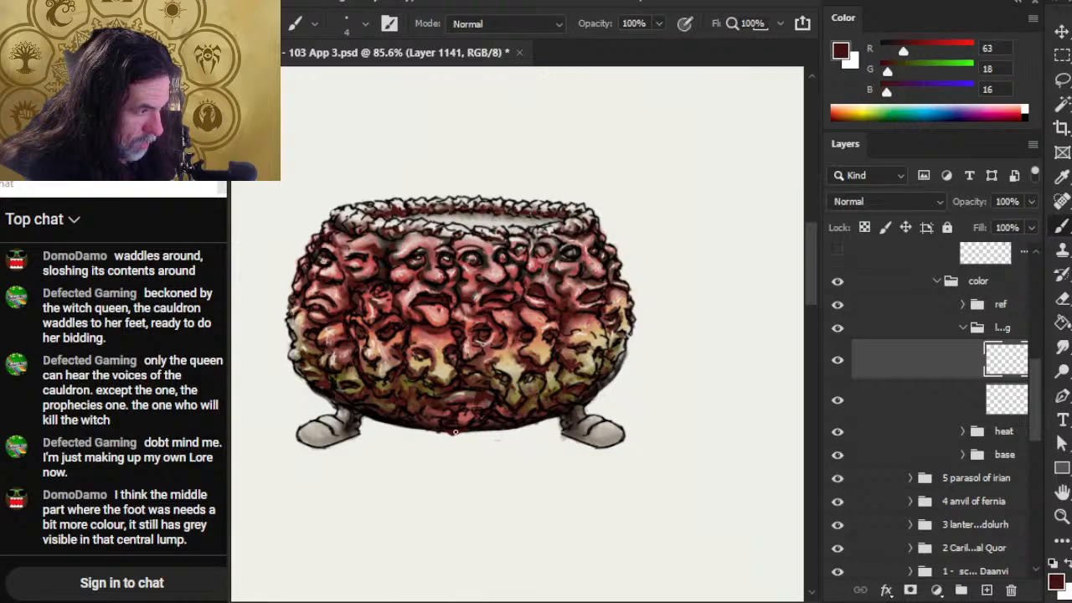
key("r")
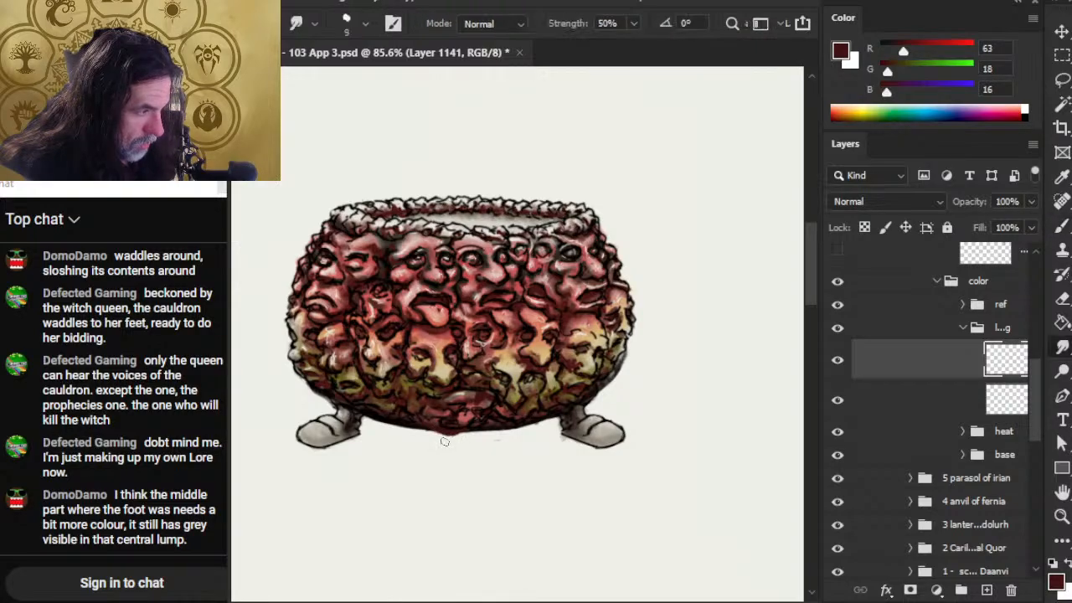
key("b")
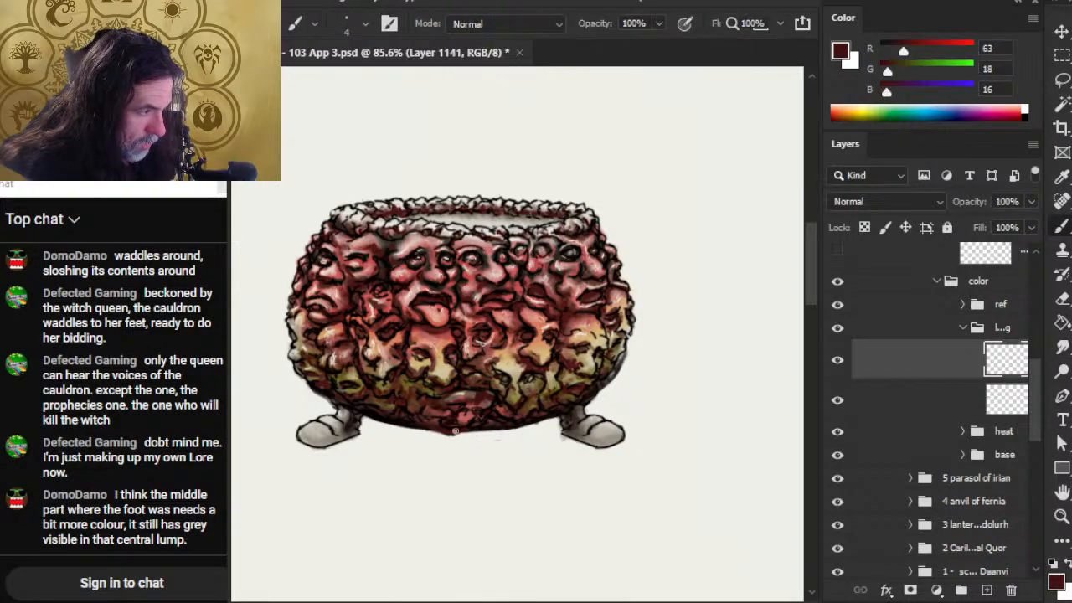
- Sample a near-black from the bottom edge, darken and blend the rim at the lower centre, and erase the overspill
left_click(455, 431, "alt")
key("r")
key("b")
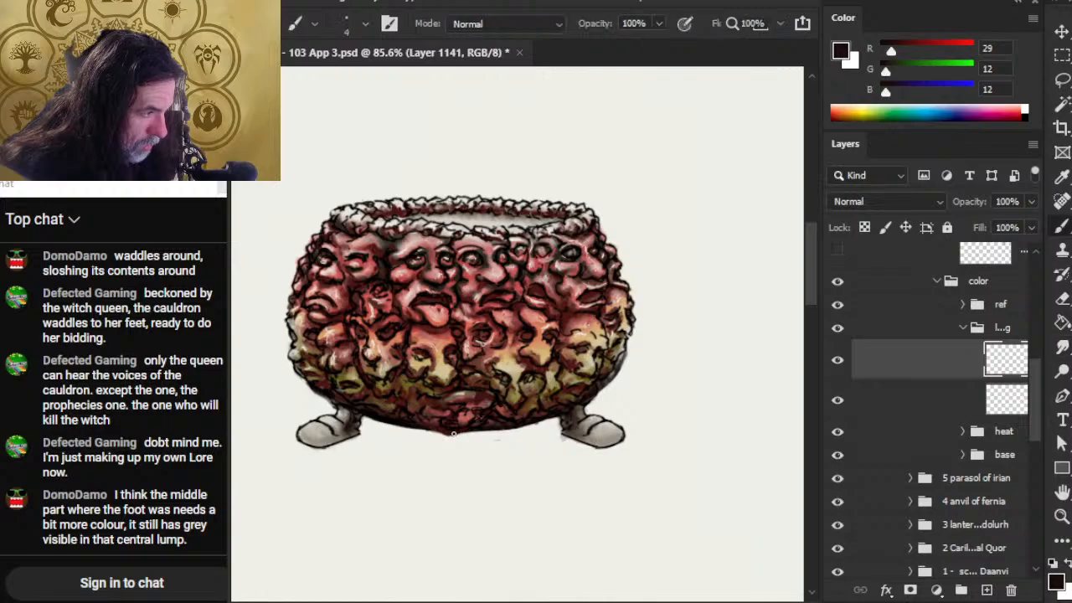
key("r")
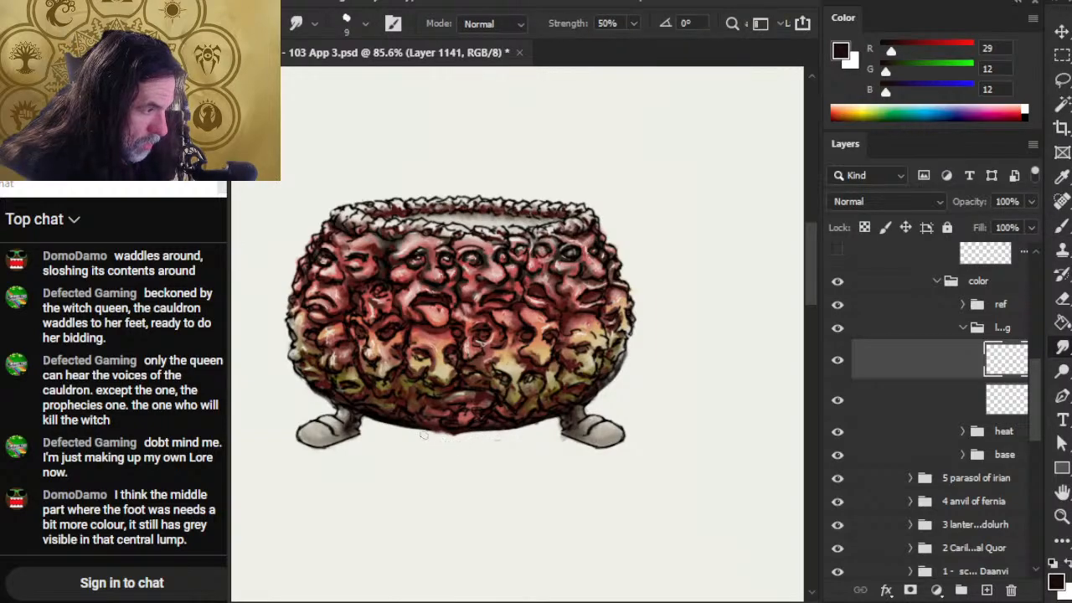
key("b")
key("e")
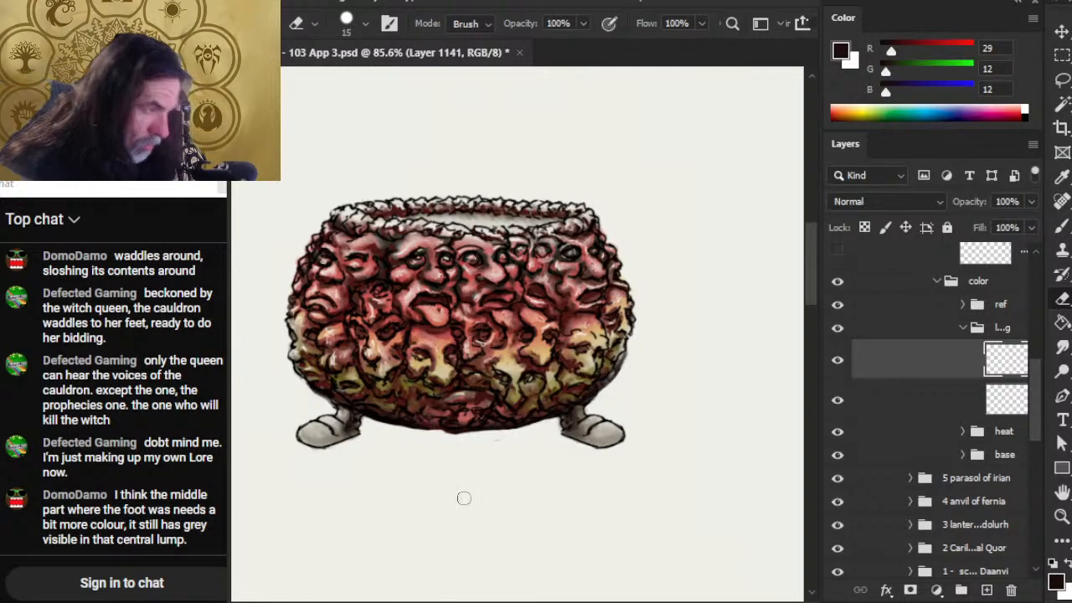
- Save the document and sample a near-black from the cauldron's faces
left_click_drag(469, 496, 388, 491)
key("ctrl+s")
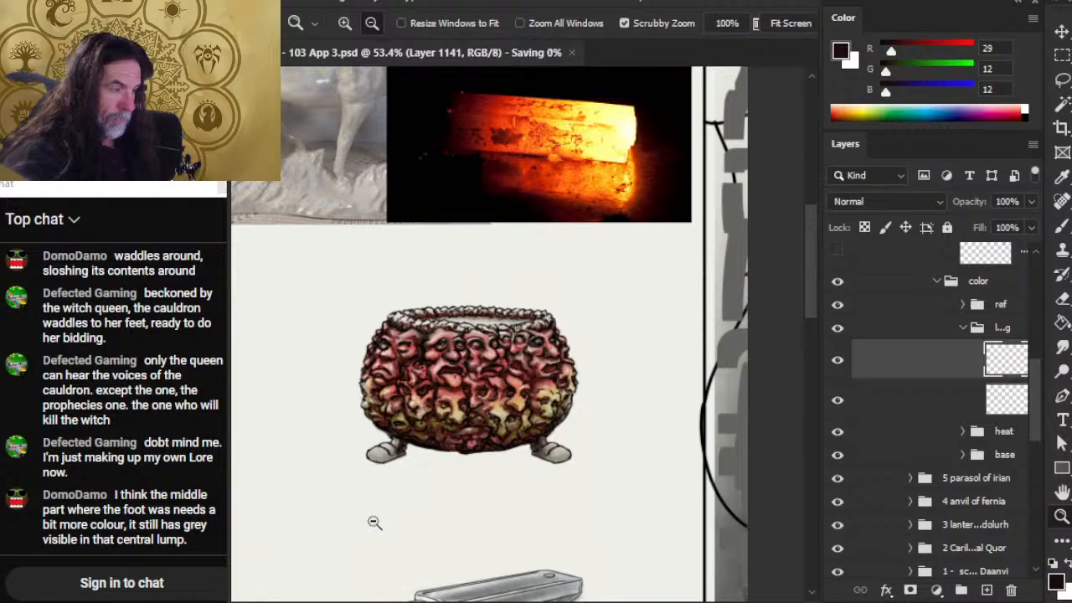
left_click(463, 370, "alt")
left_click_drag(462, 370, 539, 430)
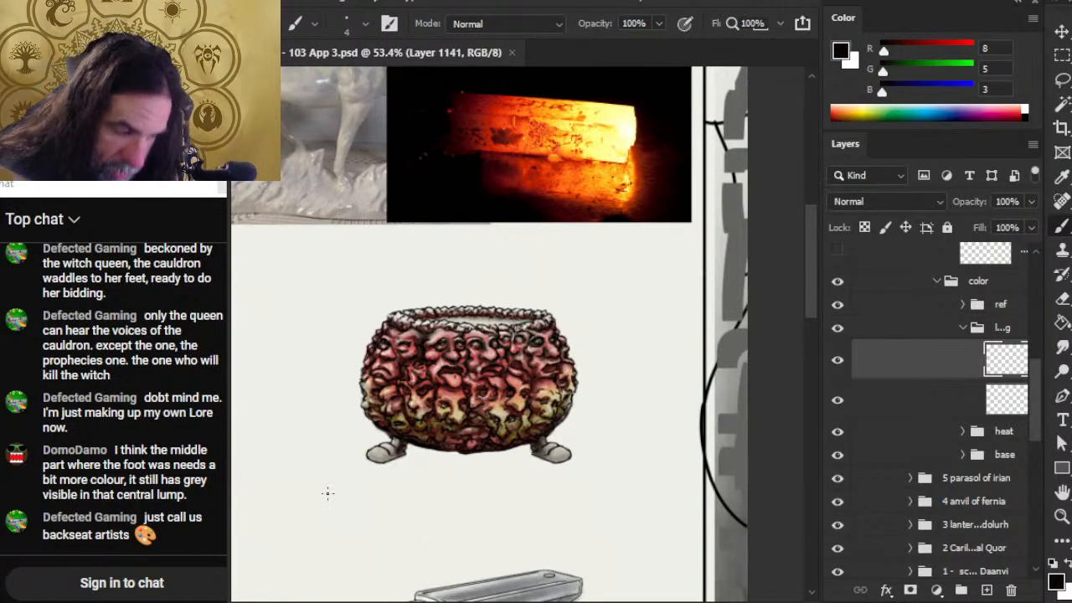
- Hide the ref group holding the cauldron's reference photos
left_click_drag(505, 492, 435, 453)
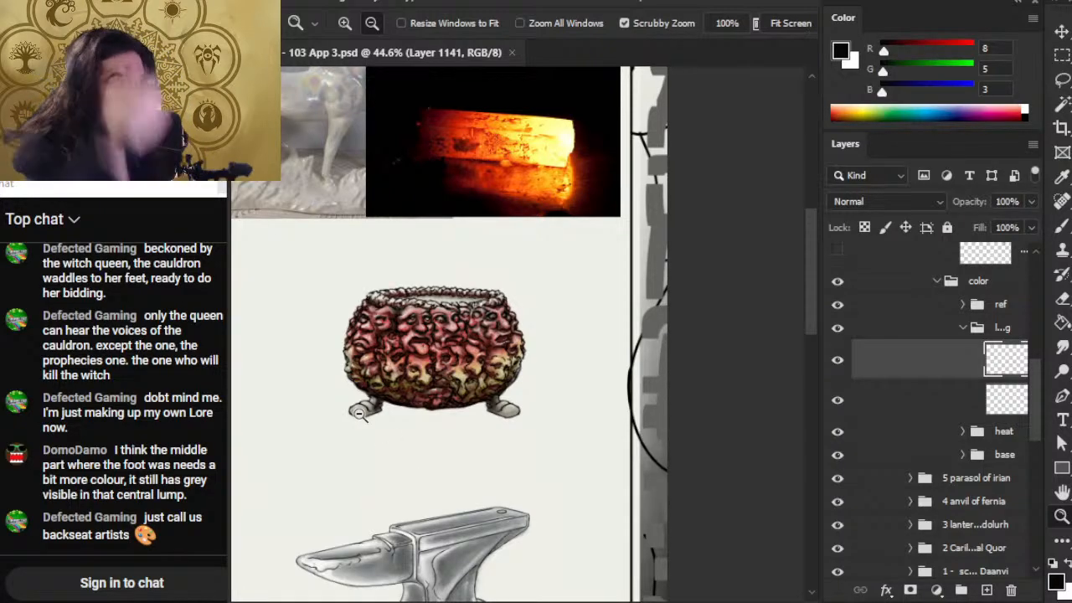
left_click(837, 305)
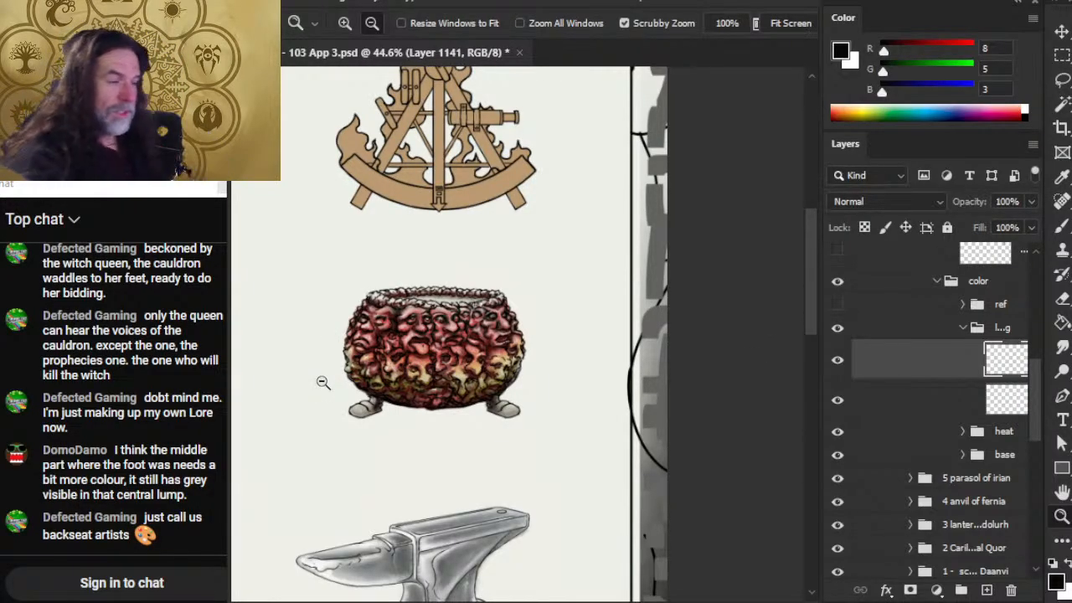
- Examine the finished white banner illustration up close and beside its neighbouring artifacts
left_click_drag(323, 428, 460, 351)
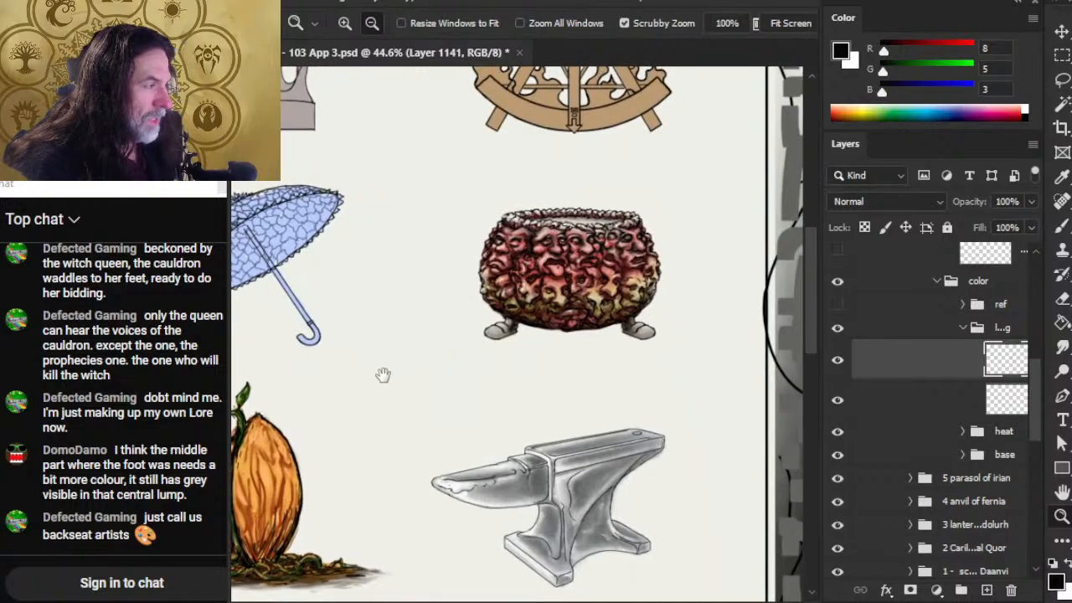
left_click_drag(467, 417, 542, 341)
left_click_drag(319, 524, 532, 343)
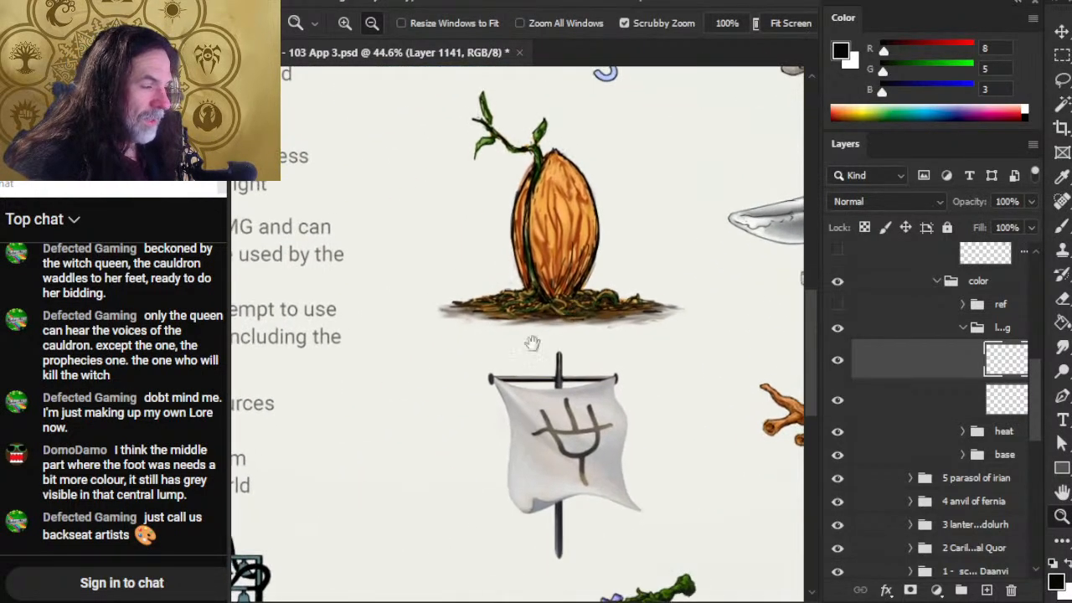
left_click_drag(561, 493, 488, 391)
left_click_drag(486, 348, 581, 388)
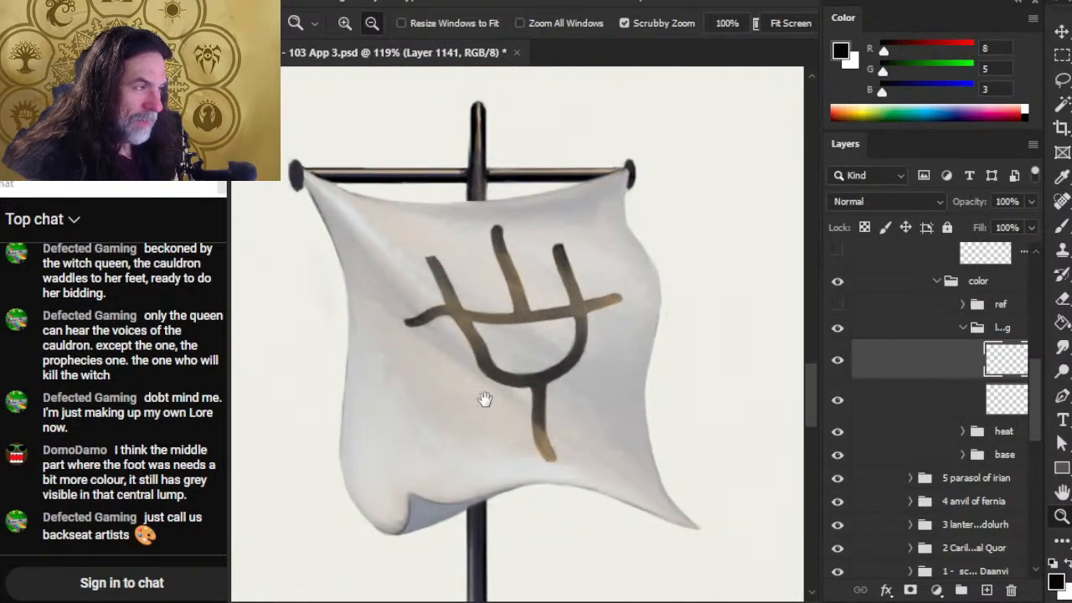
left_click_drag(484, 398, 507, 349)
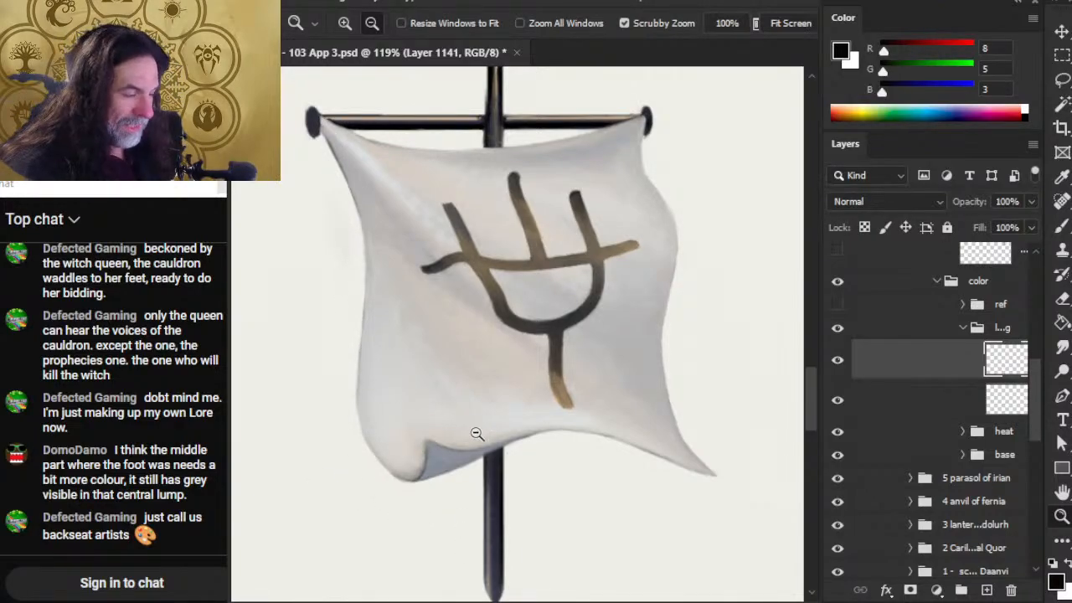
left_click_drag(650, 389, 560, 380)
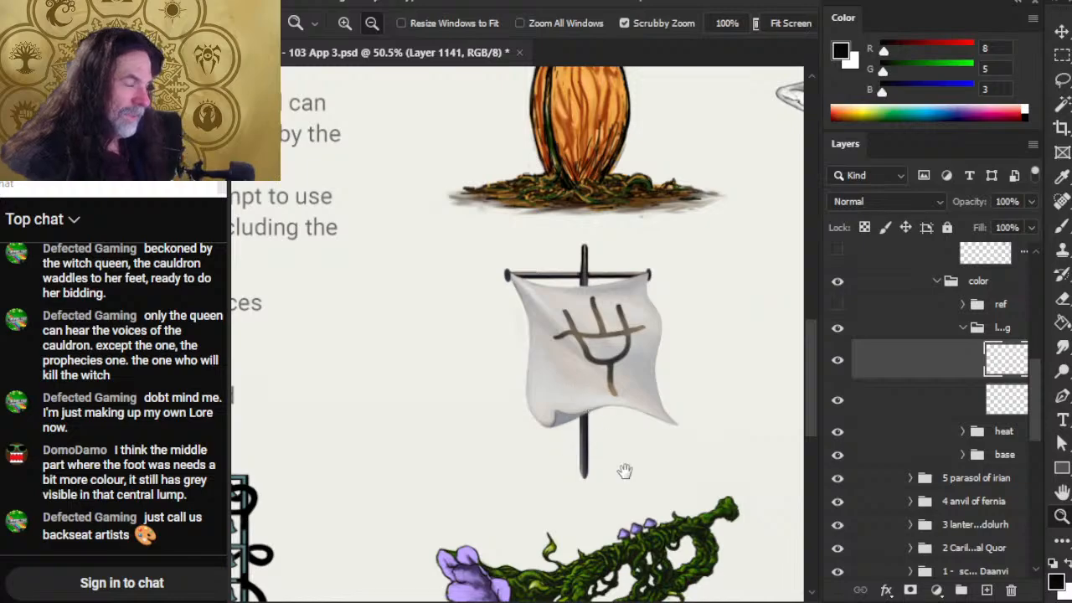
left_click_drag(625, 472, 541, 472)
left_click_drag(557, 400, 604, 400)
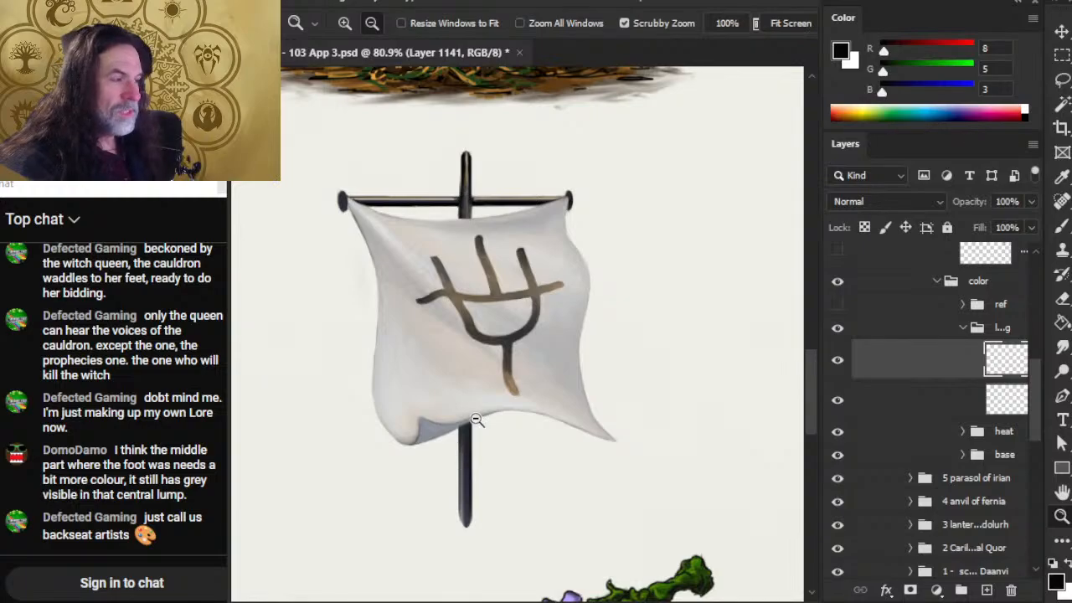
left_click_drag(560, 482, 519, 384)
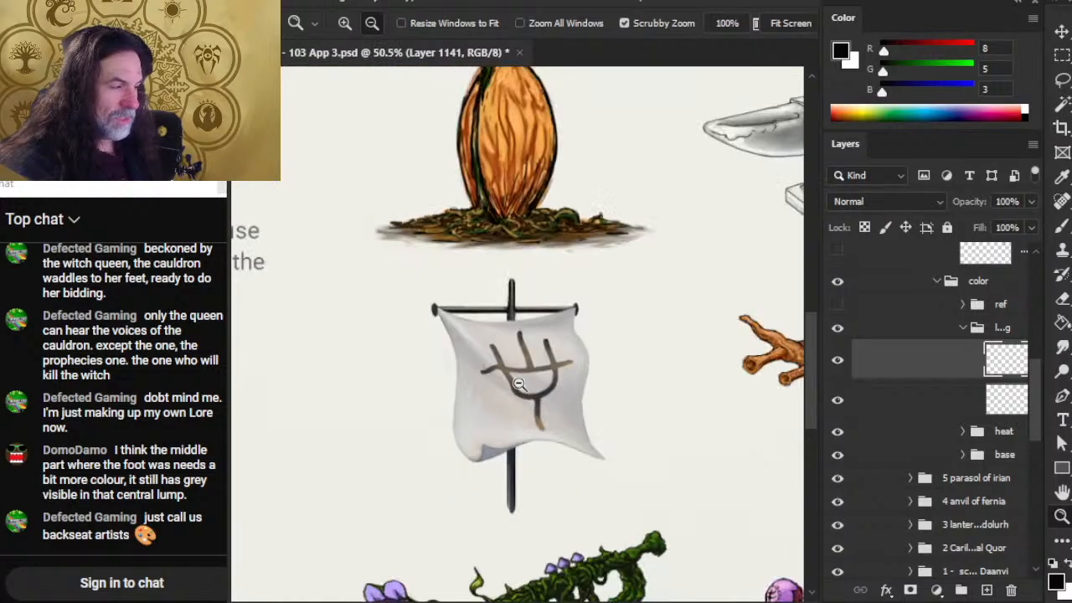
left_click_drag(523, 448, 442, 449)
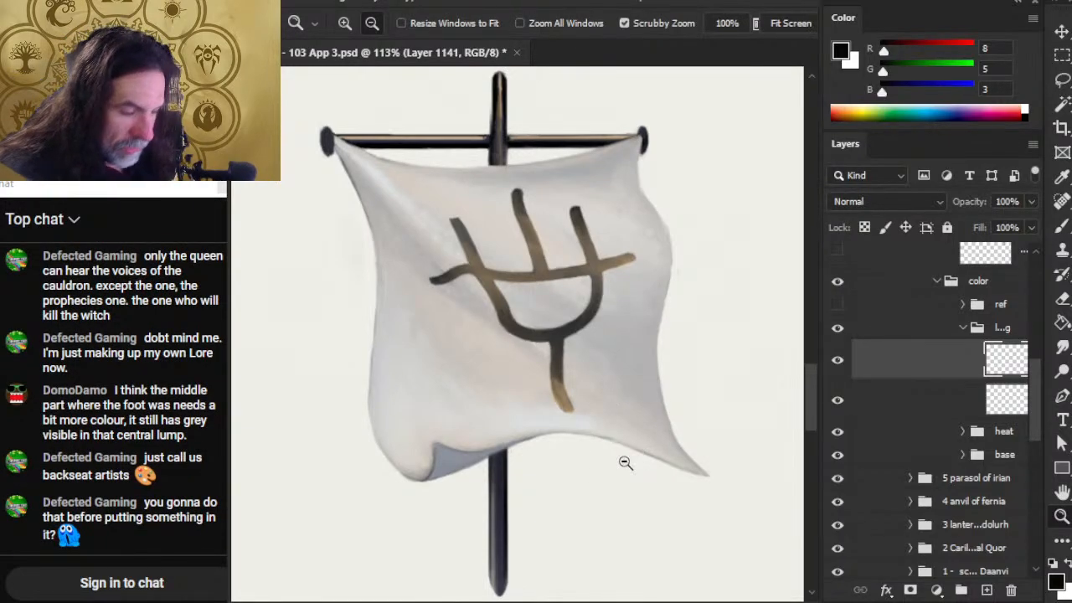
- Compare the cauldron with the other artifact illustrations on the page and inspect its upper faces and rim up close
left_click_drag(628, 463, 481, 404)
left_click_drag(581, 429, 539, 459)
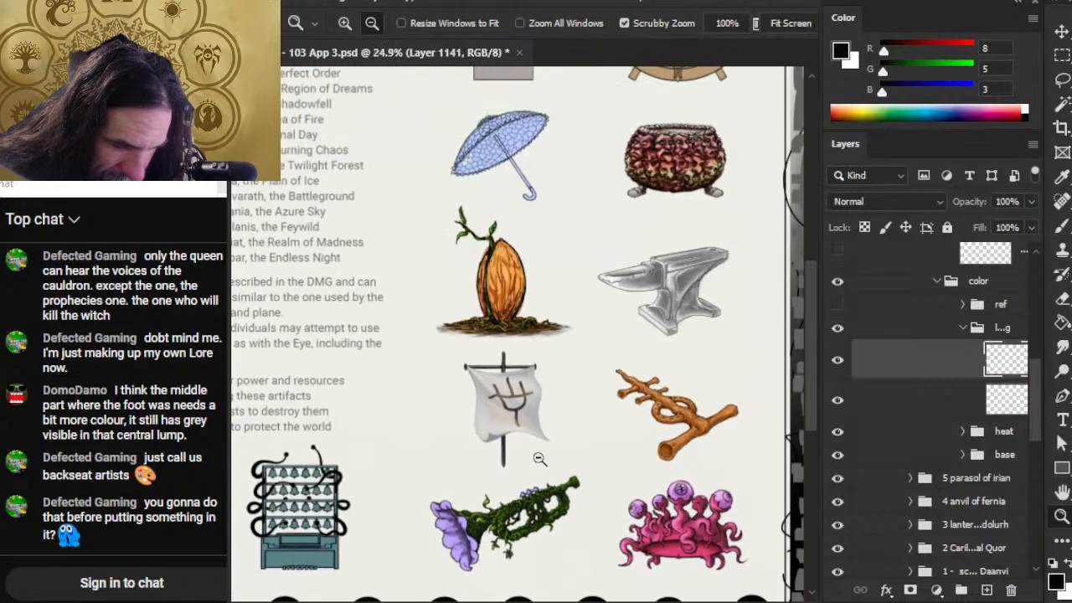
left_click_drag(562, 496, 496, 512)
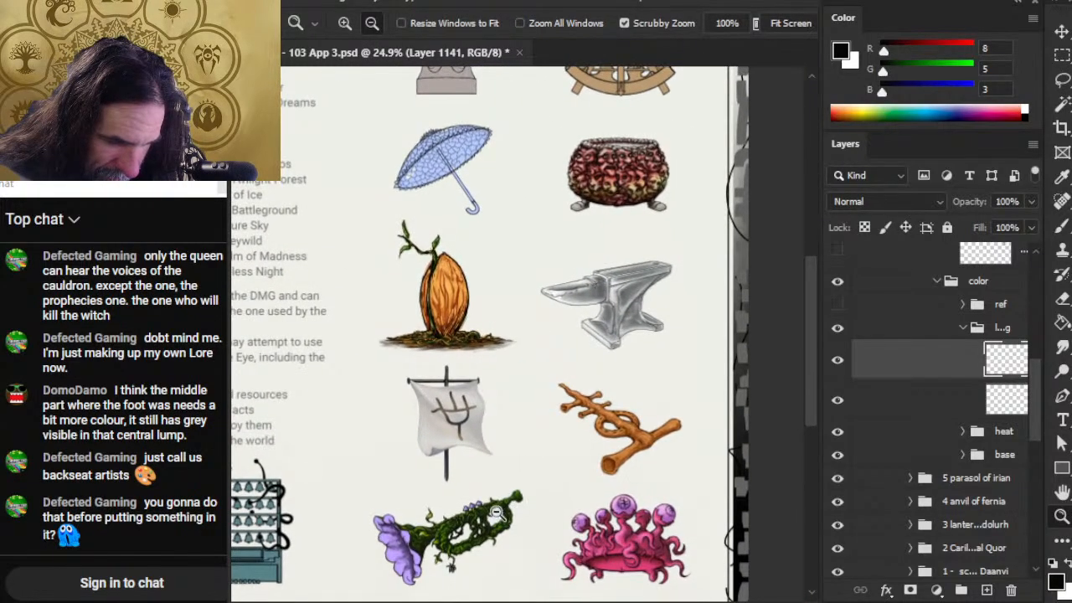
left_click_drag(573, 310, 366, 388)
left_click_drag(447, 228, 527, 255)
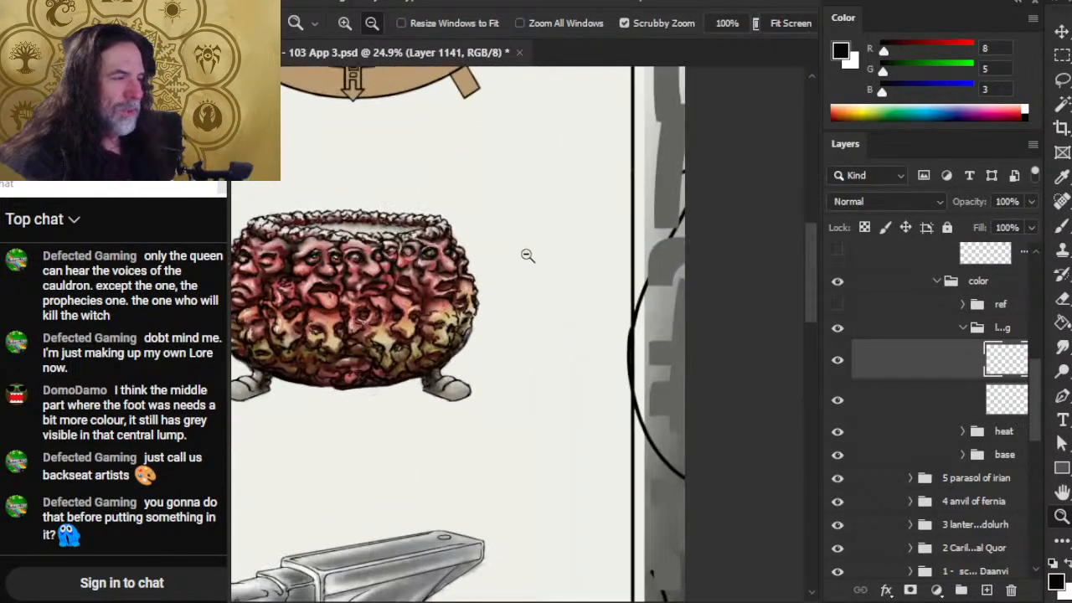
left_click_drag(315, 293, 460, 280)
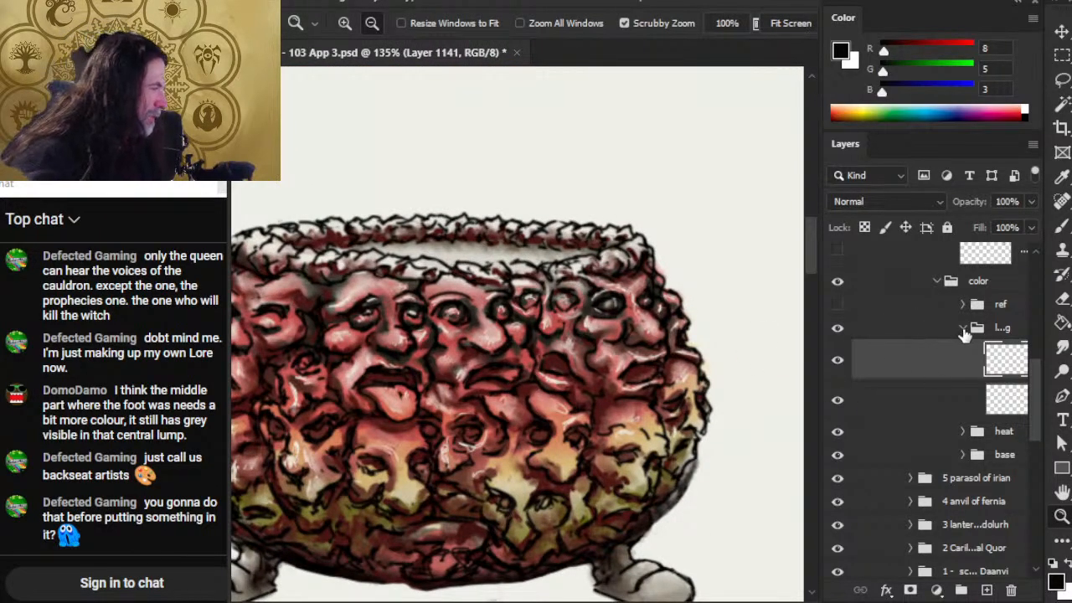
- Collapse the lighting group, add a layer above it, and paint thick near-black crossing strokes with a 25 px brush over the cauldron
left_click(963, 330)
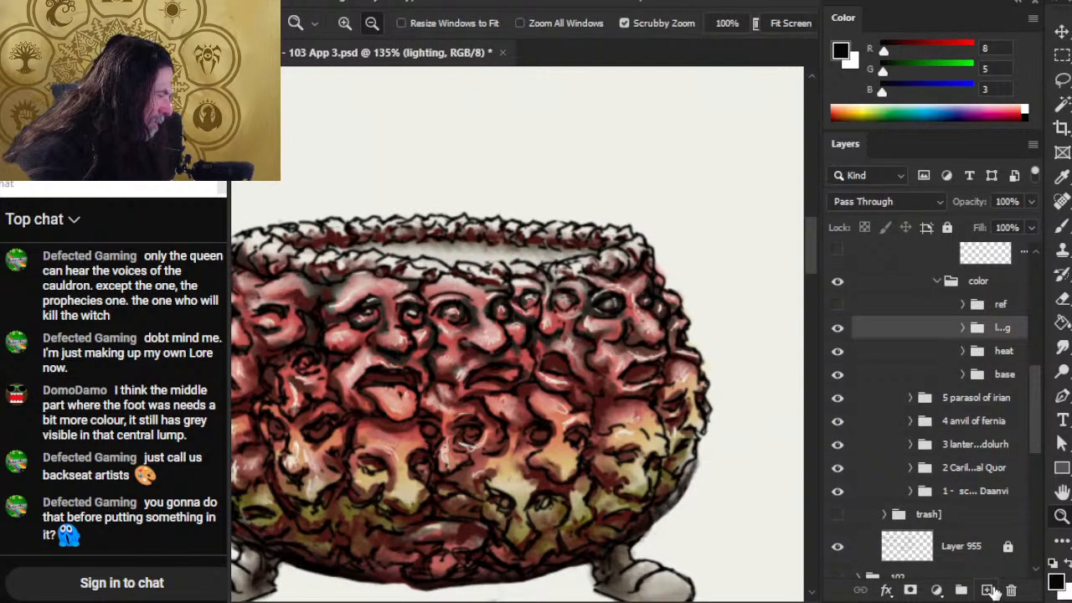
left_click(989, 590)
key("b")
key("bracketright")
key("bracketright")
key("bracketright")
key("bracketright")
mouse_move(496, 181)
left_mouse_down()
mouse_move(307, 521)
mouse_move(577, 172)
left_mouse_up()
left_click_drag(416, 172, 536, 496)
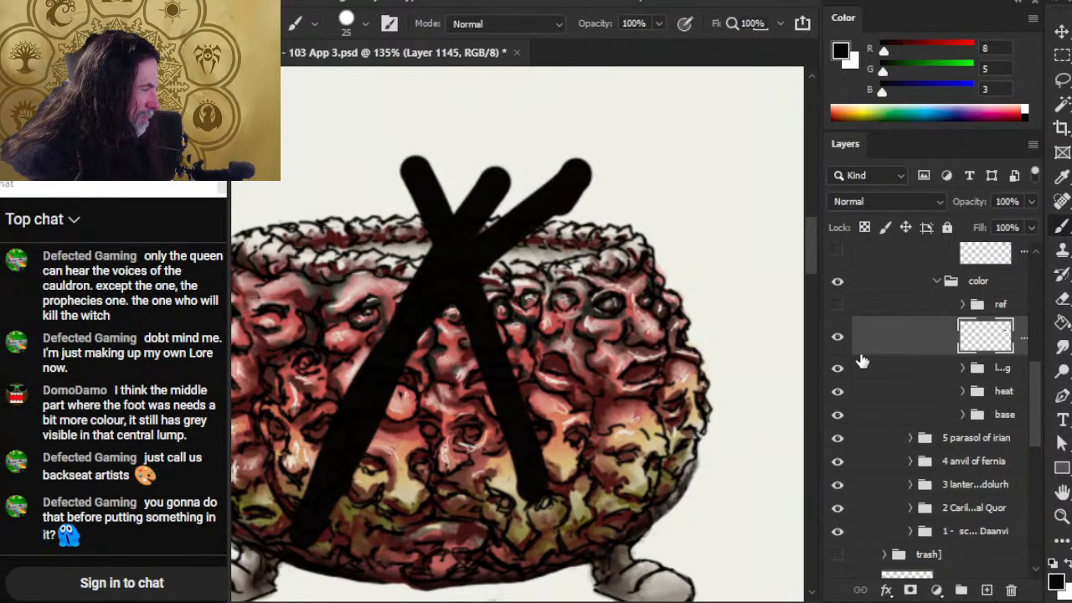
- Toggle the new layer's visibility off and on, and undo the crossing strokes over the cauldron
left_click(837, 336)
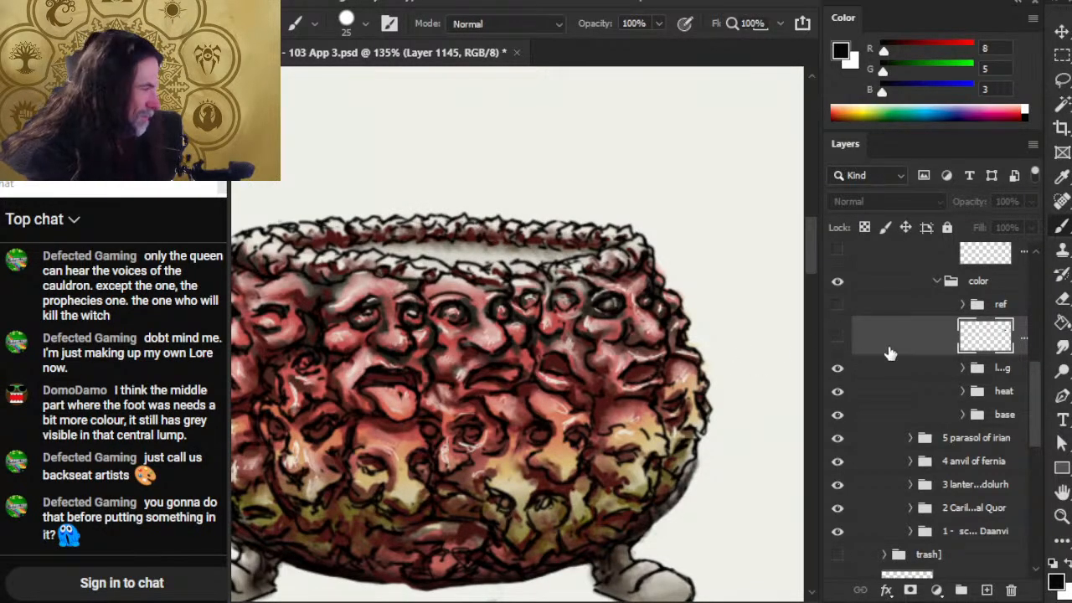
left_click(837, 338)
key("ctrl+z")
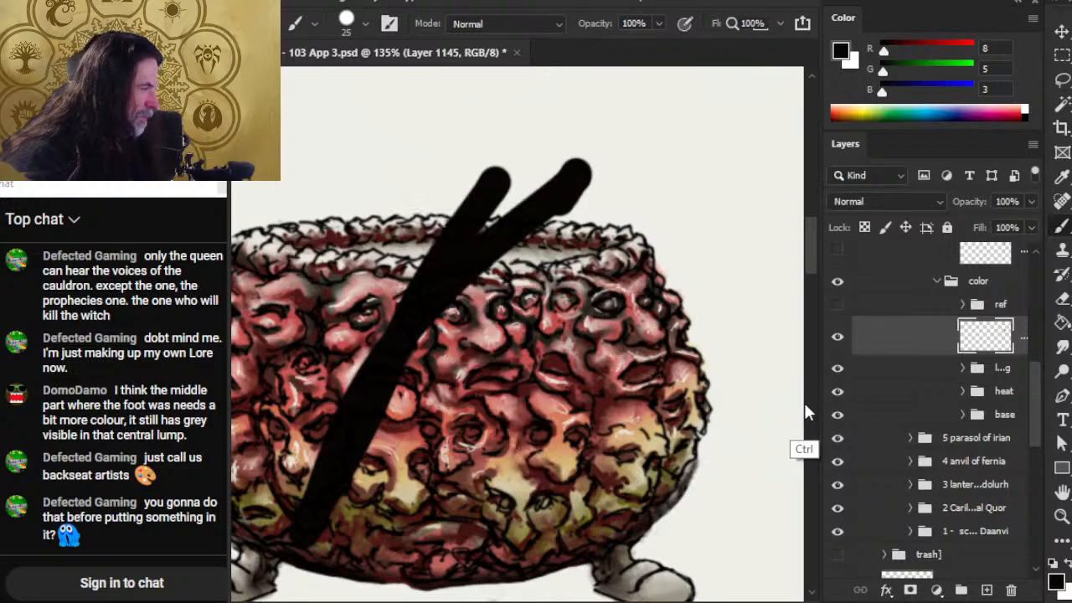
key("ctrl+z")
key("ctrl+z")
- Paint thick near-black squiggles rising out of the cauldron's opening and check them against the whole cauldron
mouse_move(422, 238)
left_mouse_down()
mouse_move(432, 187)
mouse_move(393, 243)
mouse_move(542, 253)
mouse_move(548, 204)
left_mouse_up()
left_click_drag(327, 230, 316, 189)
key("alt+space")
left_click_drag(484, 381, 406, 394)
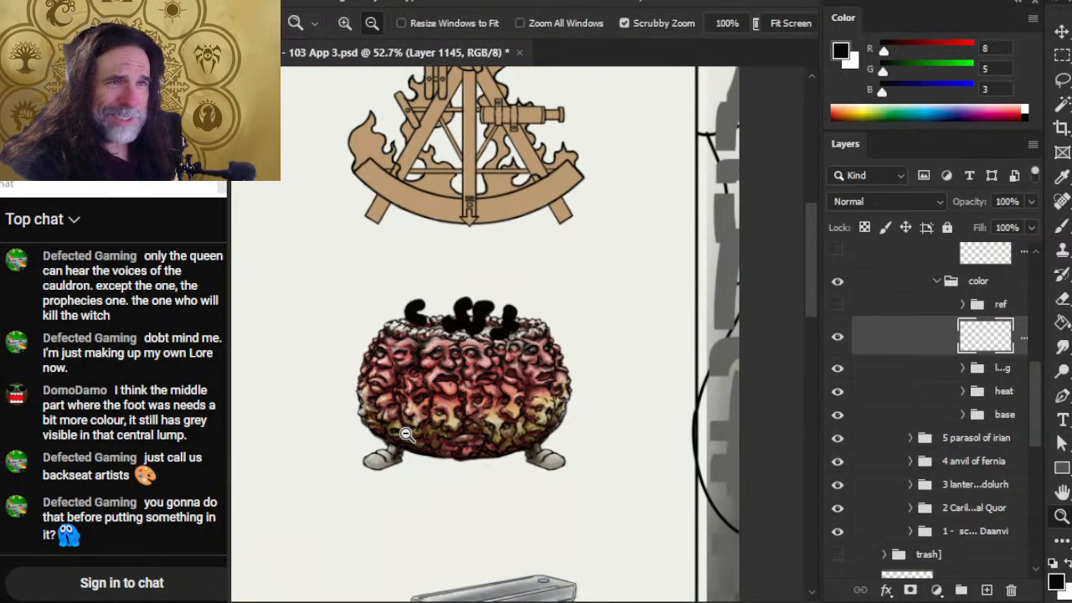
- Undo the squiggles above the cauldron's rim and the addition of their layer
key("ctrl+z")
key("ctrl+z")
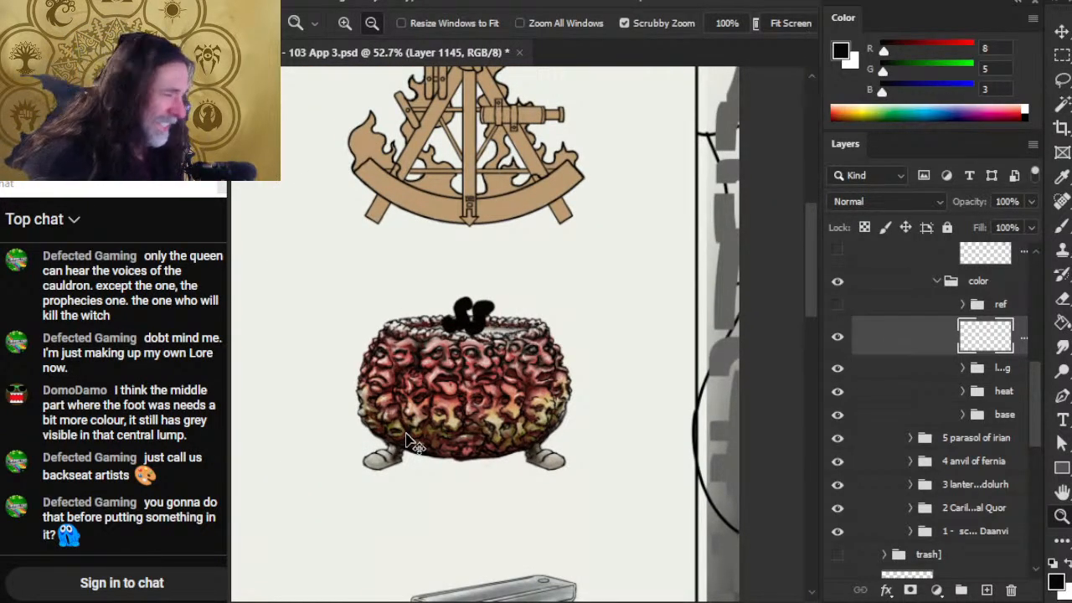
key("ctrl+z")
key("ctrl+z")
key("ctrl+z")
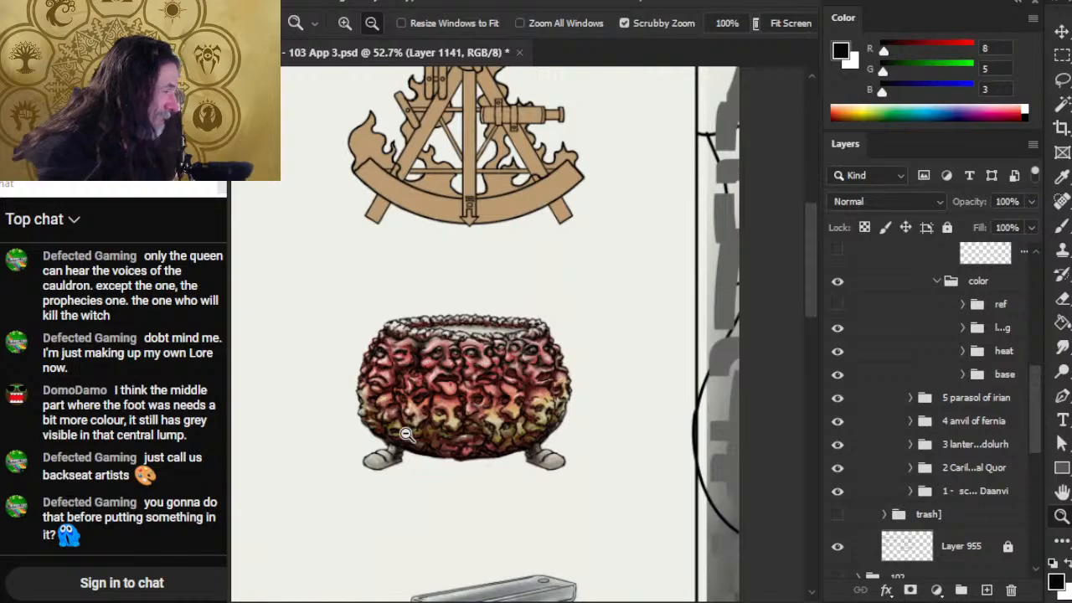
- Compare the cauldron with the other artifact illustrations, examining the banner, anvil and parasol more closely
left_click_drag(396, 411, 345, 391)
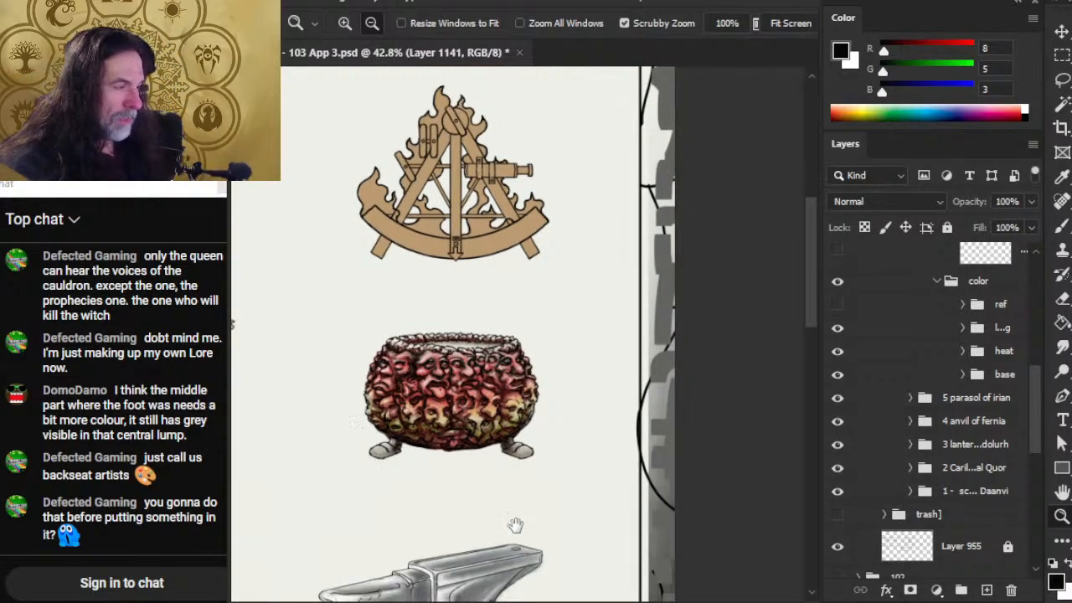
left_click_drag(505, 418, 537, 416)
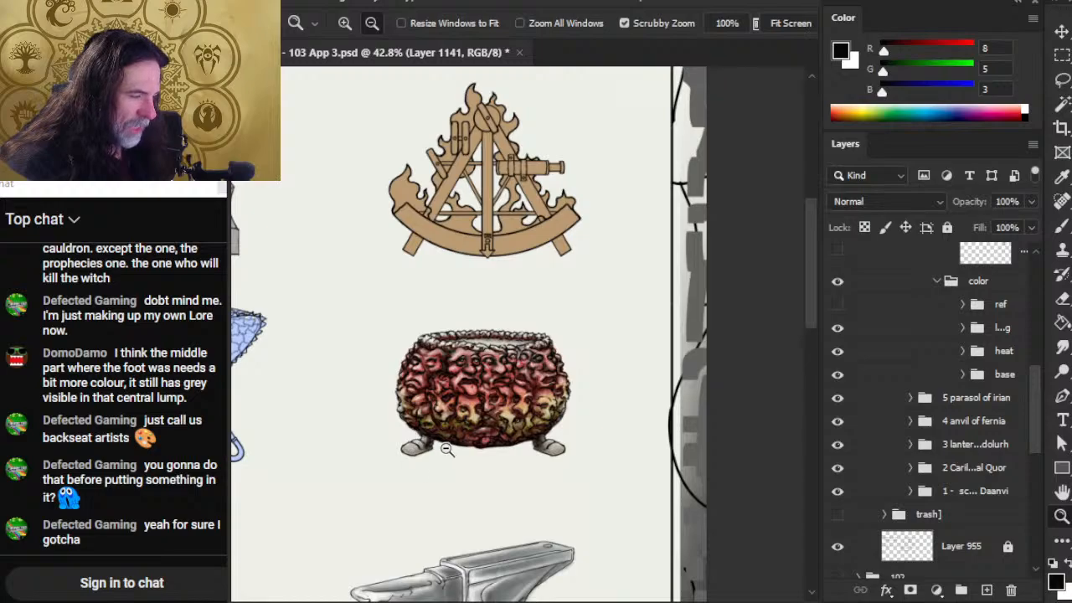
left_click_drag(460, 494, 399, 485)
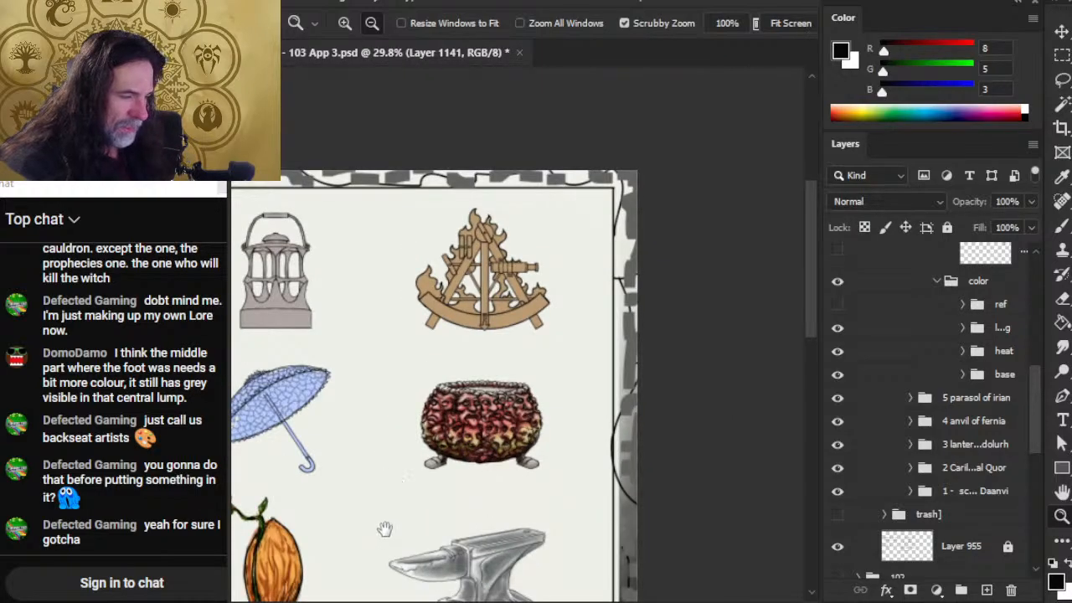
mouse_move(383, 528)
left_mouse_down()
mouse_move(508, 382)
mouse_move(497, 335)
left_mouse_up()
left_click_drag(530, 509, 524, 347)
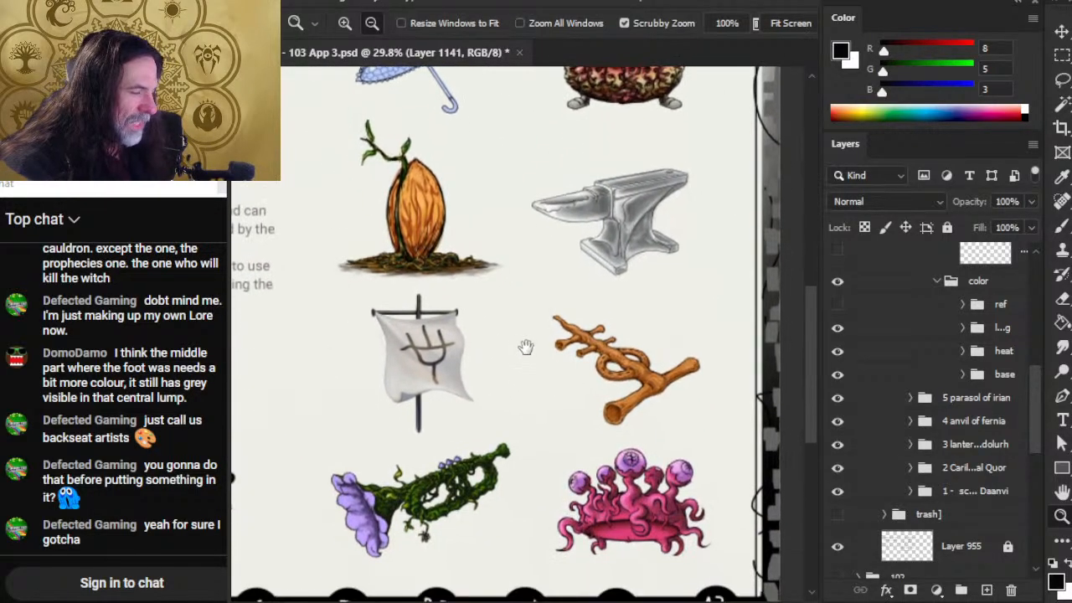
left_click_drag(357, 426, 363, 329)
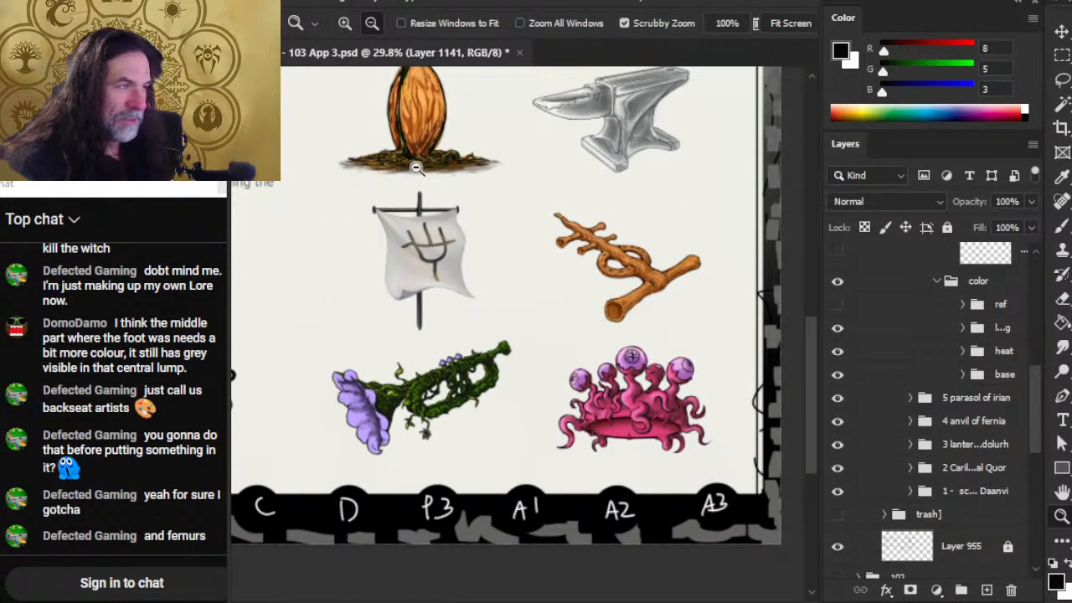
left_click_drag(416, 168, 488, 196)
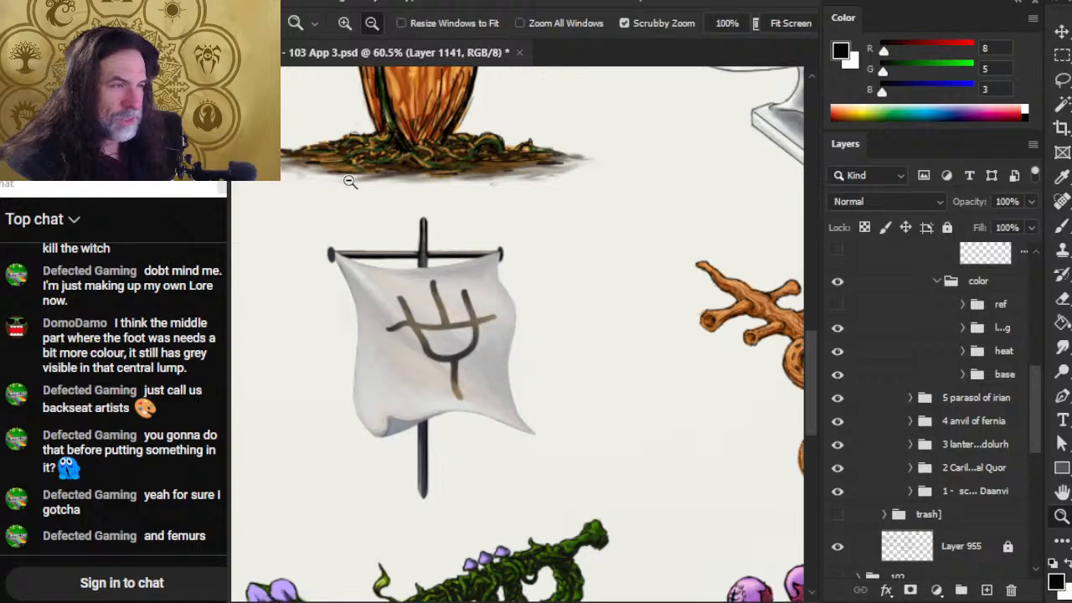
left_click_drag(570, 251, 364, 406)
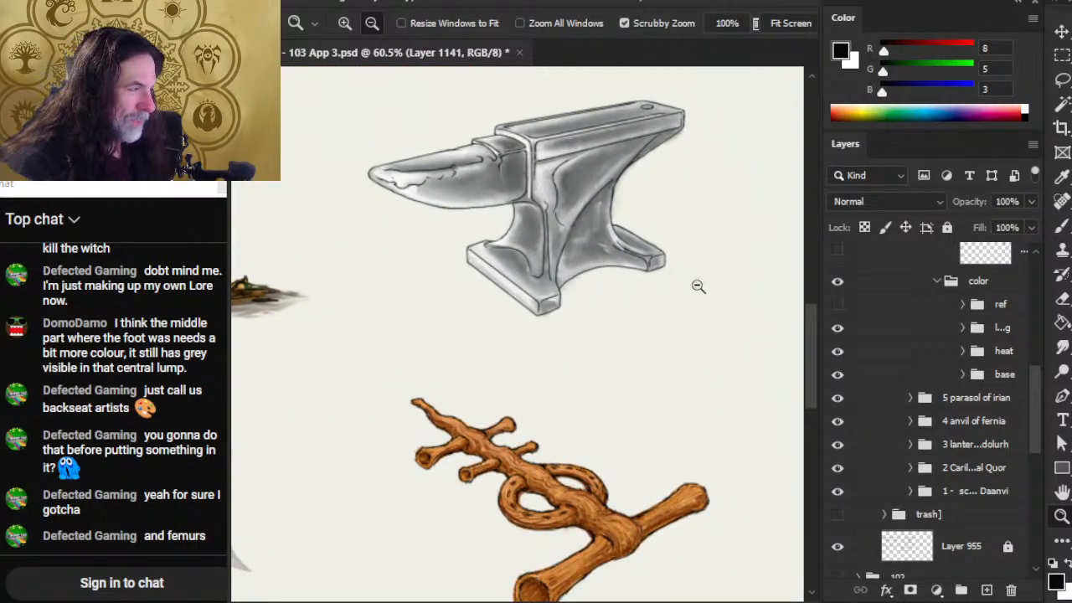
left_click_drag(539, 347, 519, 591)
left_click_drag(625, 421, 534, 431)
left_click_drag(562, 301, 583, 314)
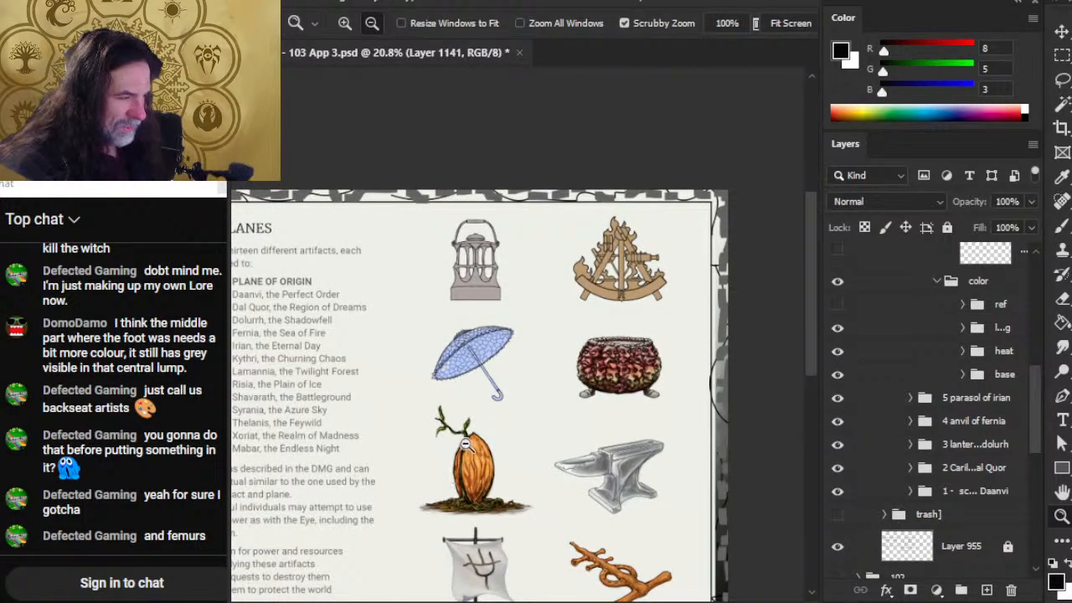
left_click(478, 386)
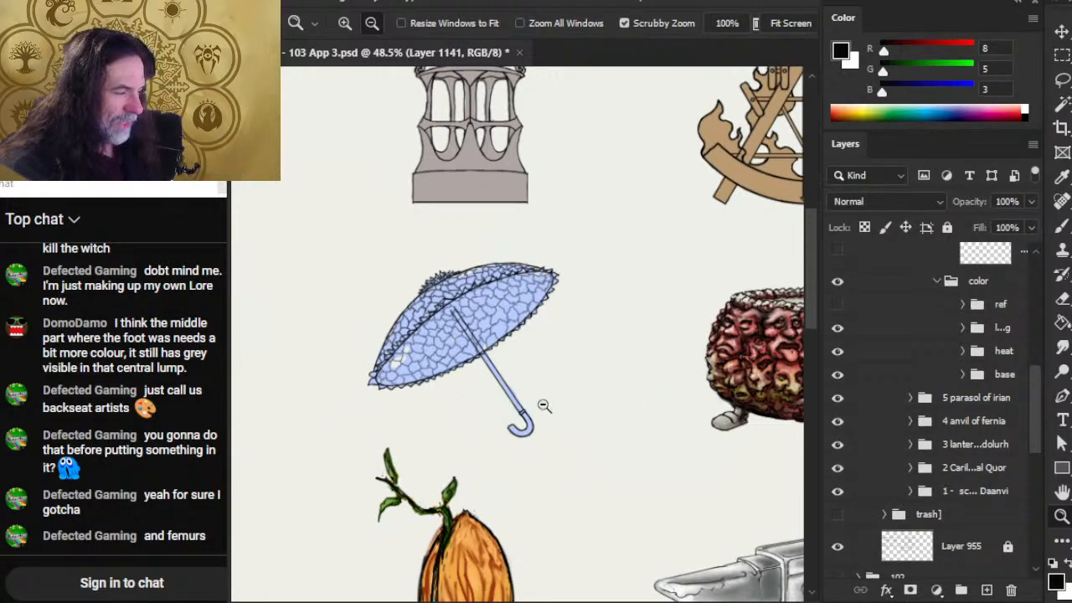
- Try a thick near-black zigzag stroke across the parasol's handle, undo it, and return to the cauldron and sextant
key("b")
mouse_move(569, 383)
left_mouse_down()
mouse_move(646, 436)
mouse_move(610, 416)
left_mouse_up()
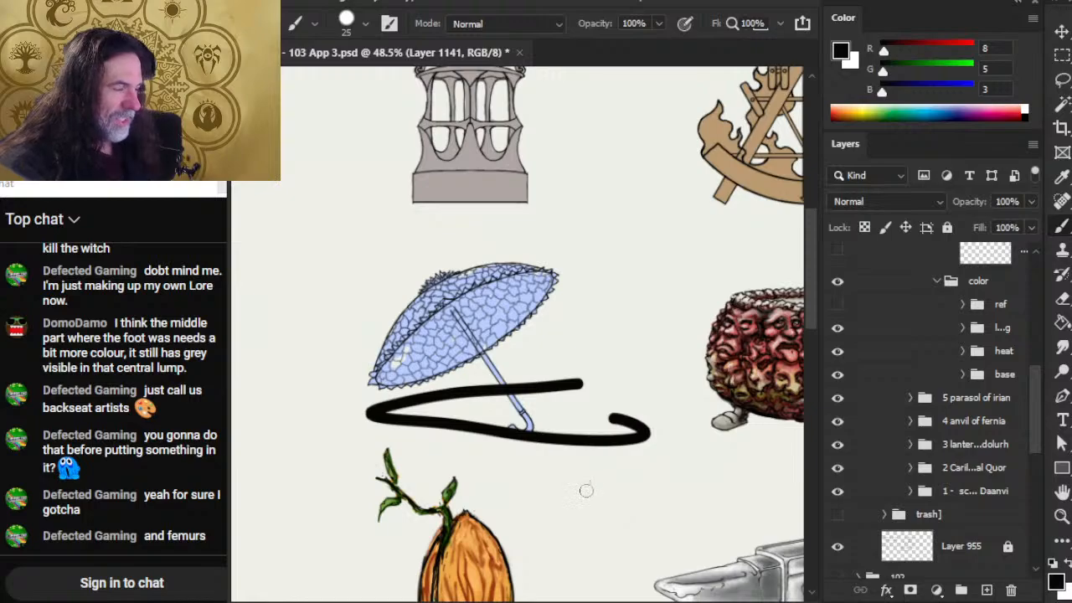
key("ctrl+z")
left_click_drag(564, 460, 488, 460)
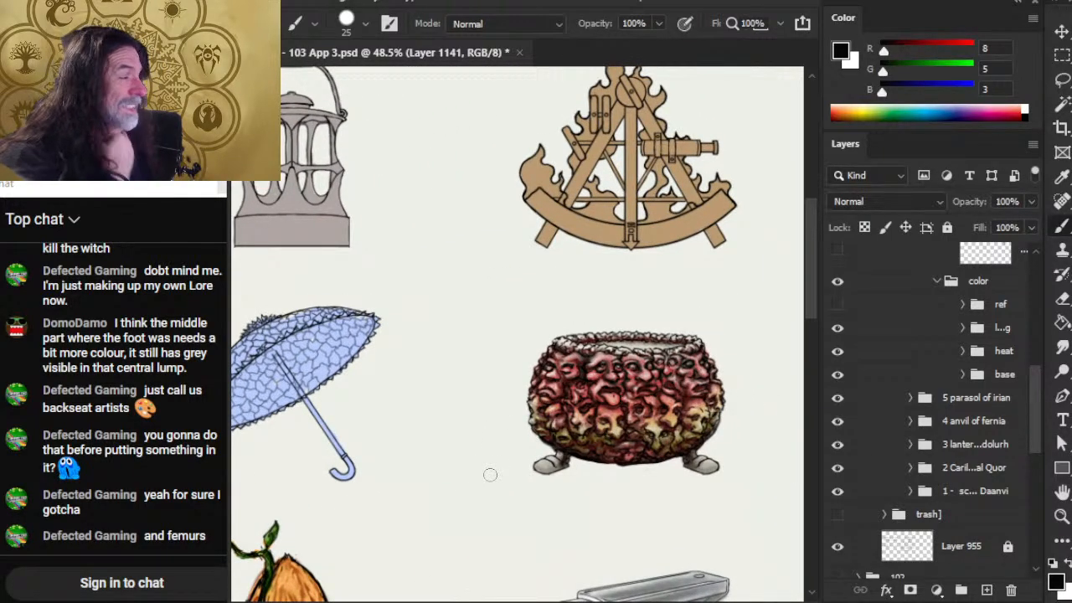
left_click_drag(547, 275, 431, 397)
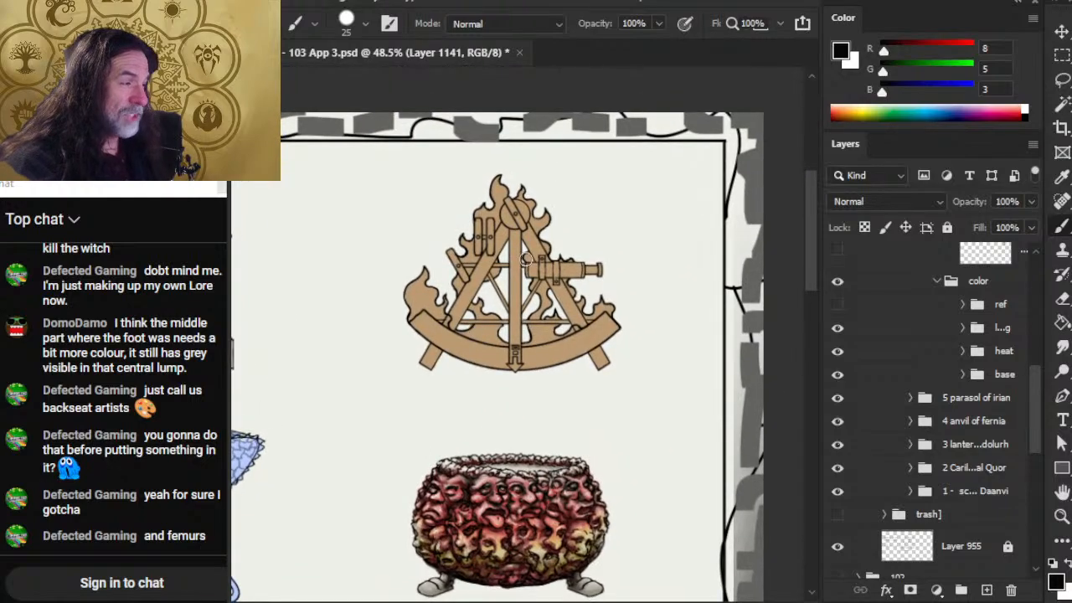
- Save the page document with the current artifact illustrations
left_click_drag(330, 369, 518, 342)
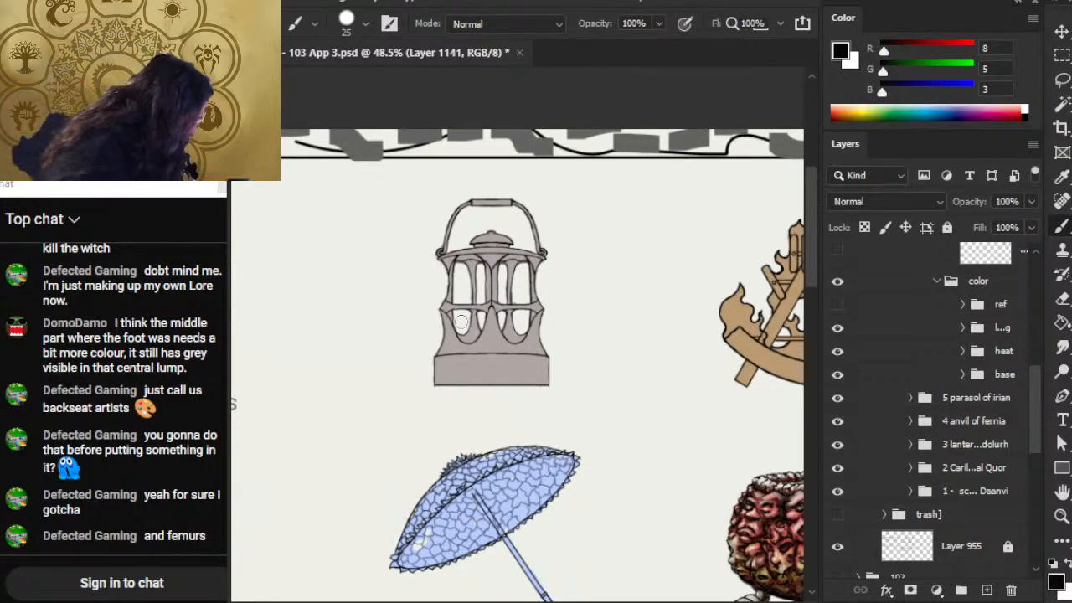
key("ctrl+s")
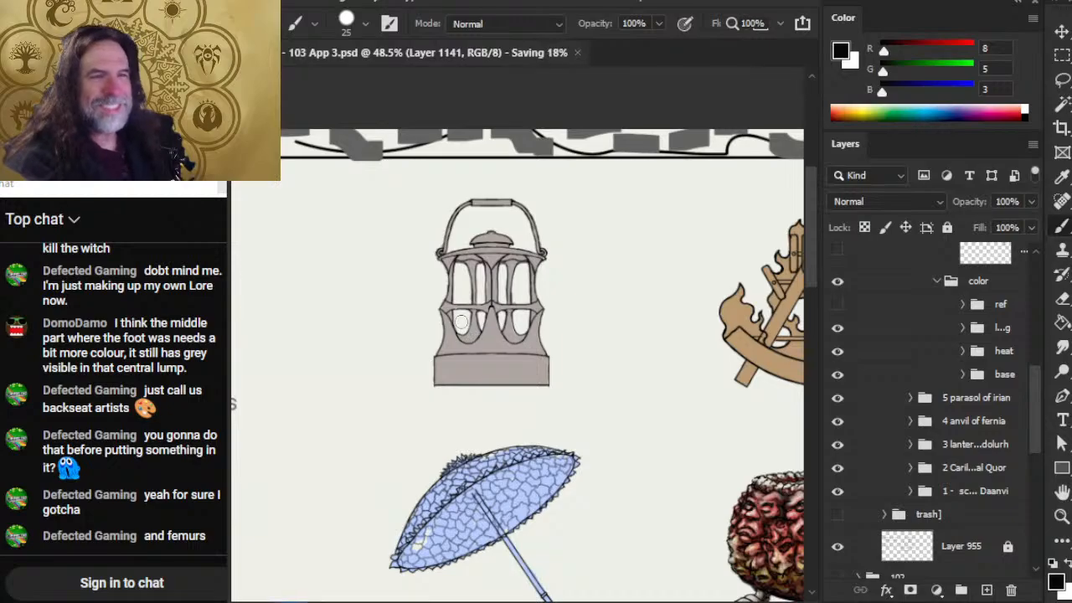
- Examine the shaded cauldron beside the neighbouring artifacts, and inspect the parasol's canopy and handle up close
key("z")
left_click_drag(528, 399, 464, 404)
left_click_drag(605, 391, 584, 468)
left_click_drag(614, 227, 701, 268)
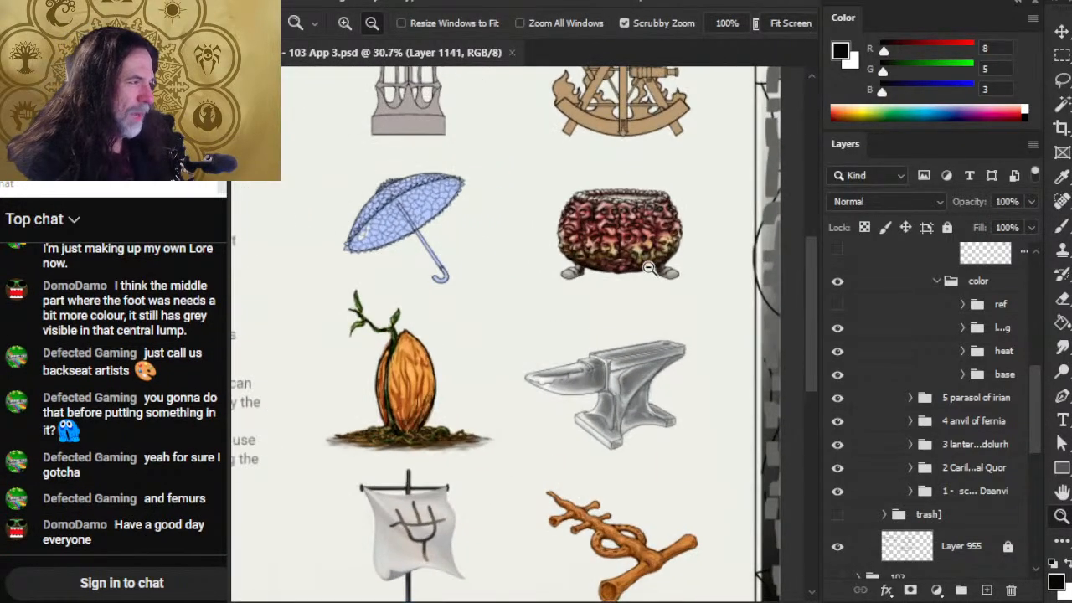
left_click_drag(643, 231, 718, 251)
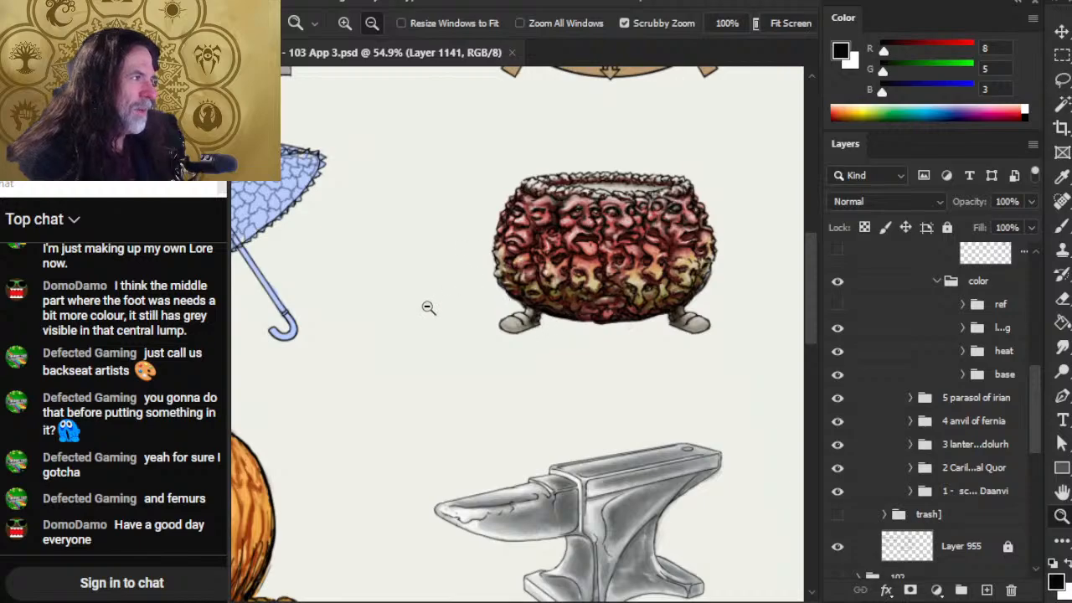
left_click_drag(433, 386, 570, 332)
left_click_drag(589, 402, 375, 498)
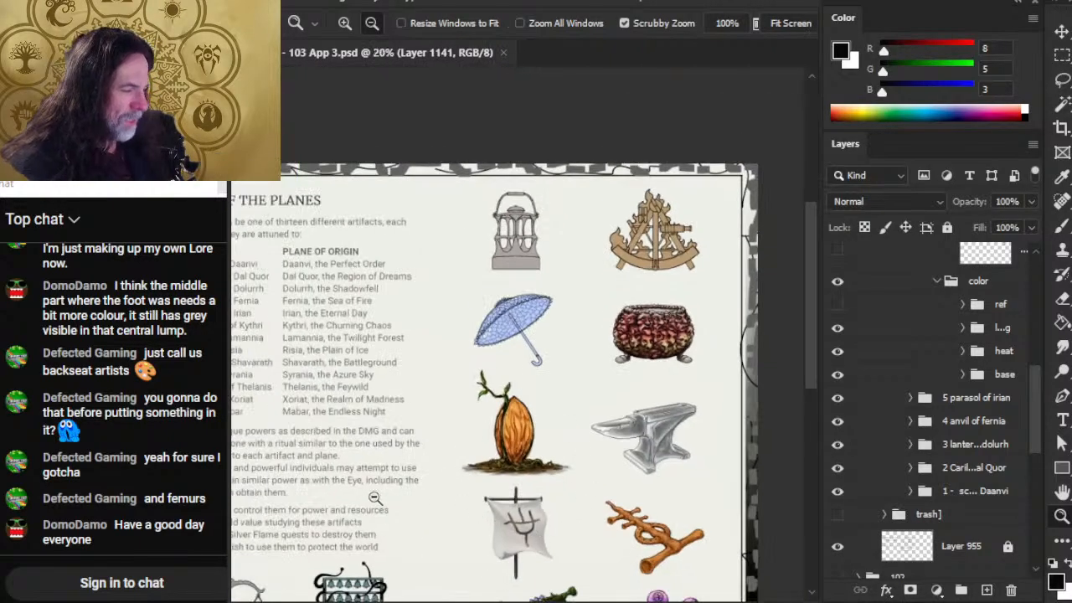
left_click_drag(523, 325, 573, 391)
left_click_drag(487, 324, 556, 345)
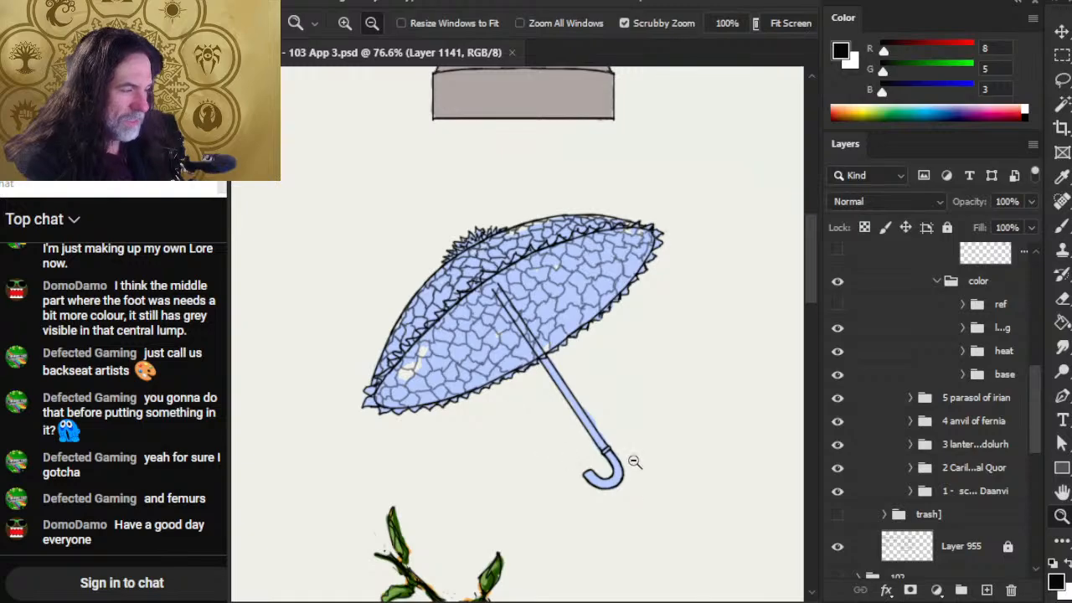
left_click_drag(668, 510, 510, 446)
left_click_drag(784, 429, 673, 313)
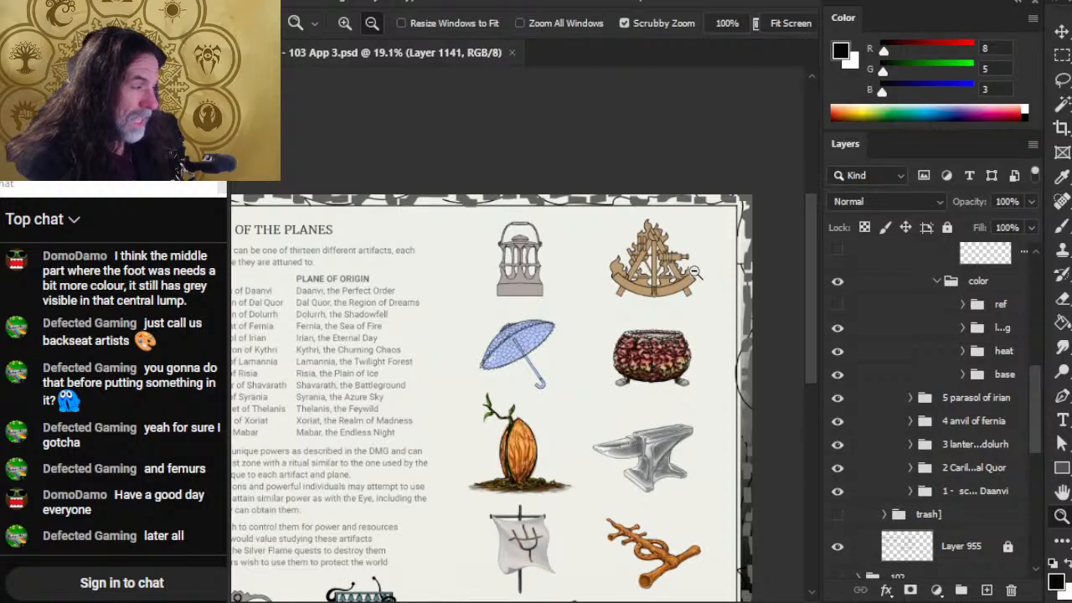
- Examine the scales and carillon below the text, and compare all the artifact illustrations across the whole page
left_click_drag(375, 477, 484, 289)
scroll(322, 442, "up", 5)
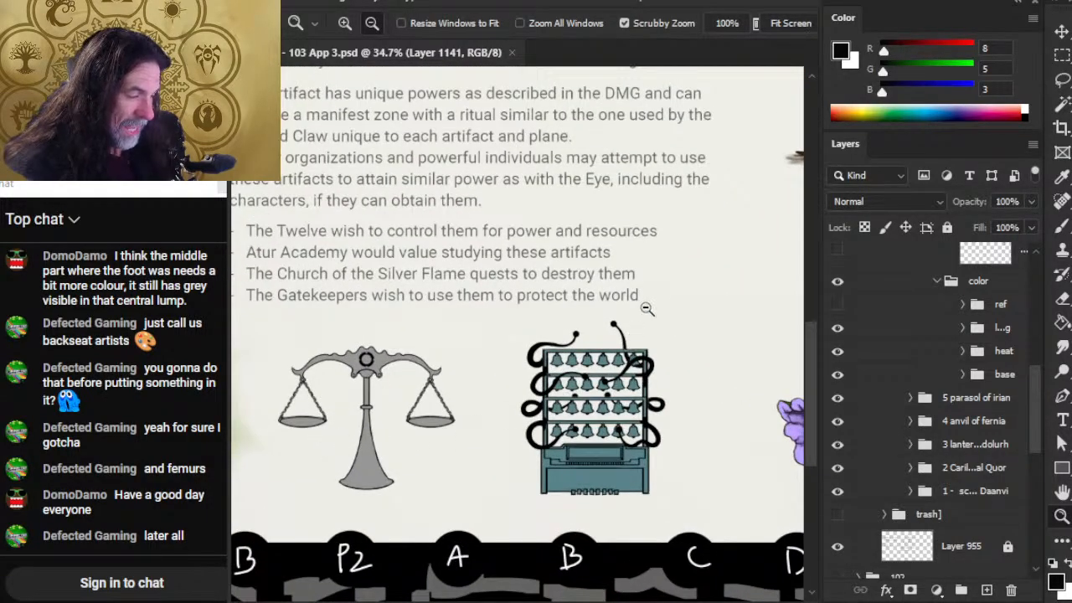
left_click_drag(705, 295, 329, 598)
left_click_drag(477, 346, 424, 438)
scroll(435, 419, "down", 5)
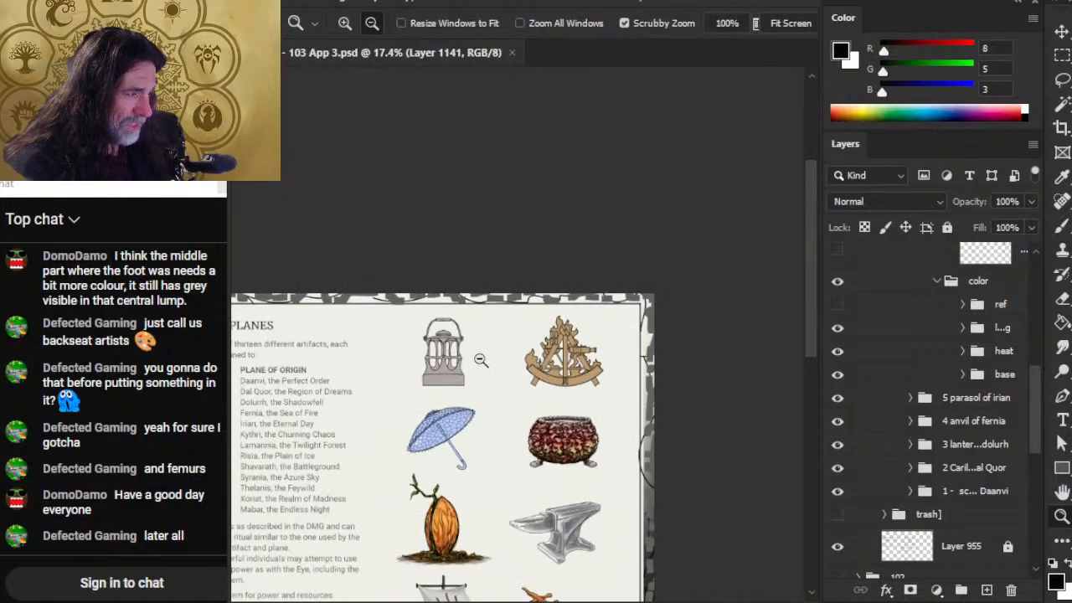
left_click_drag(360, 501, 602, 276)
left_click_drag(632, 407, 420, 436)
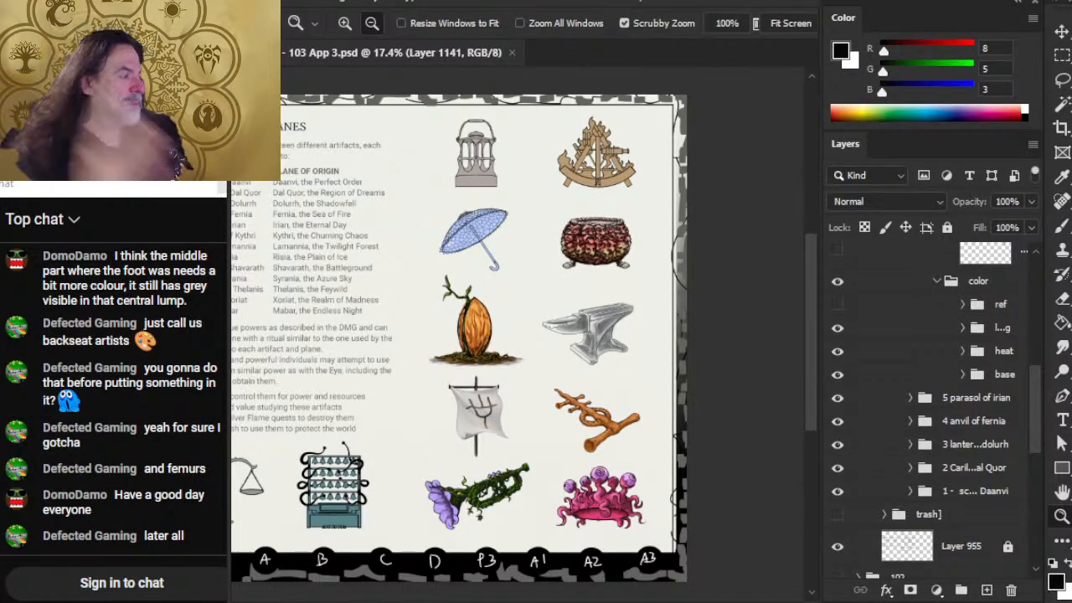
left_click(657, 218)
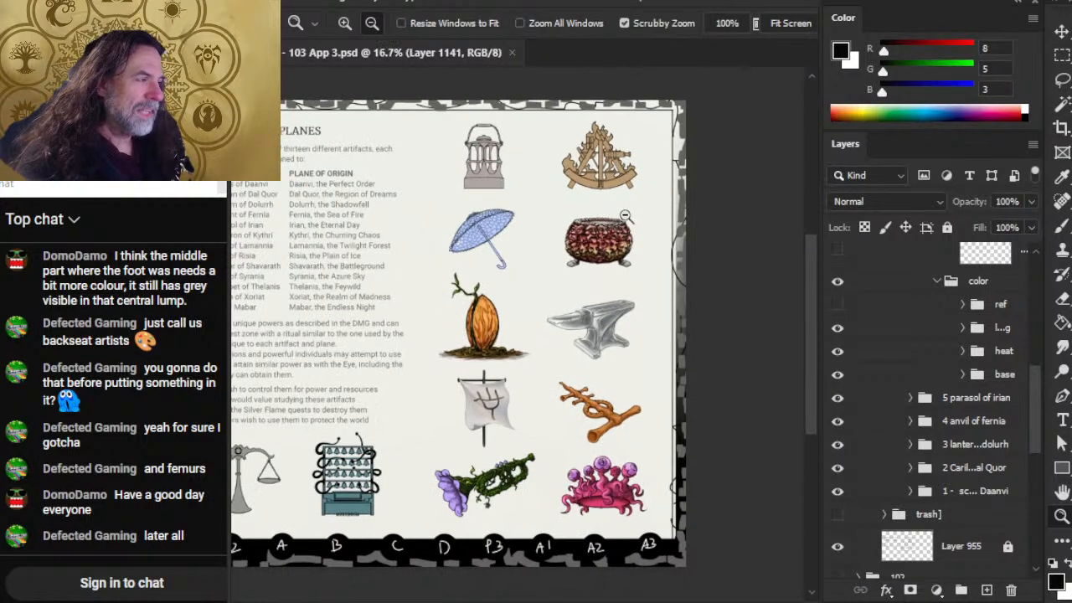
left_click_drag(616, 215, 605, 238)
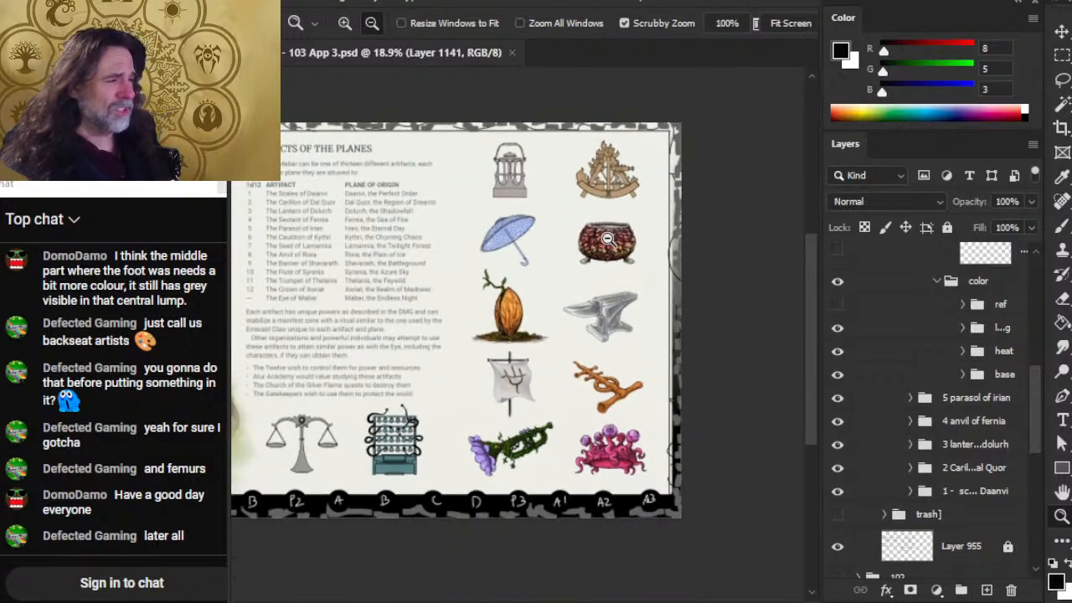
left_click_drag(452, 325, 490, 298)
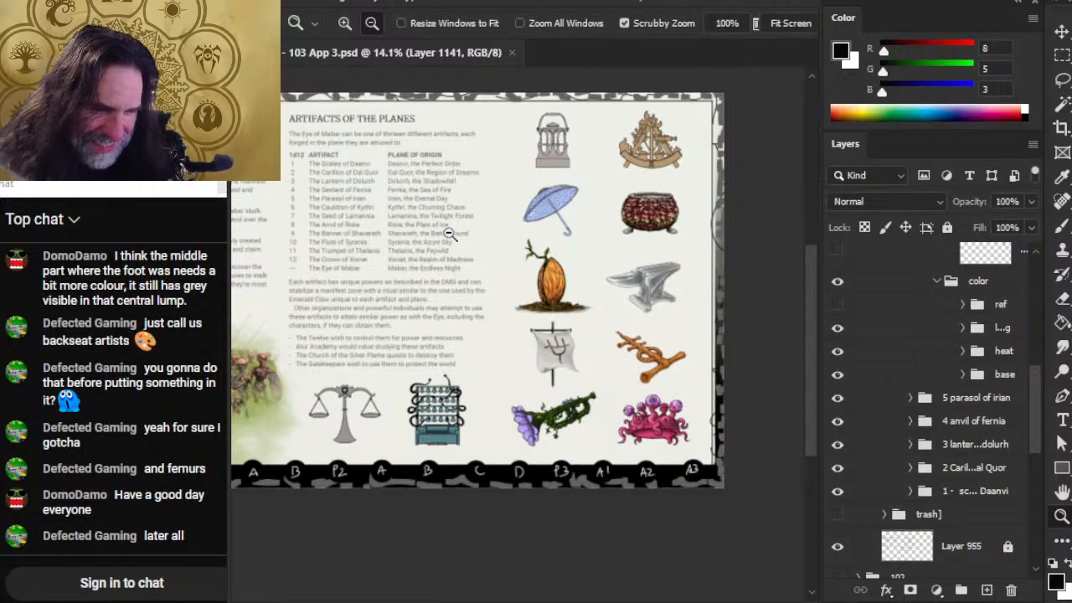
key("alt+Tab")
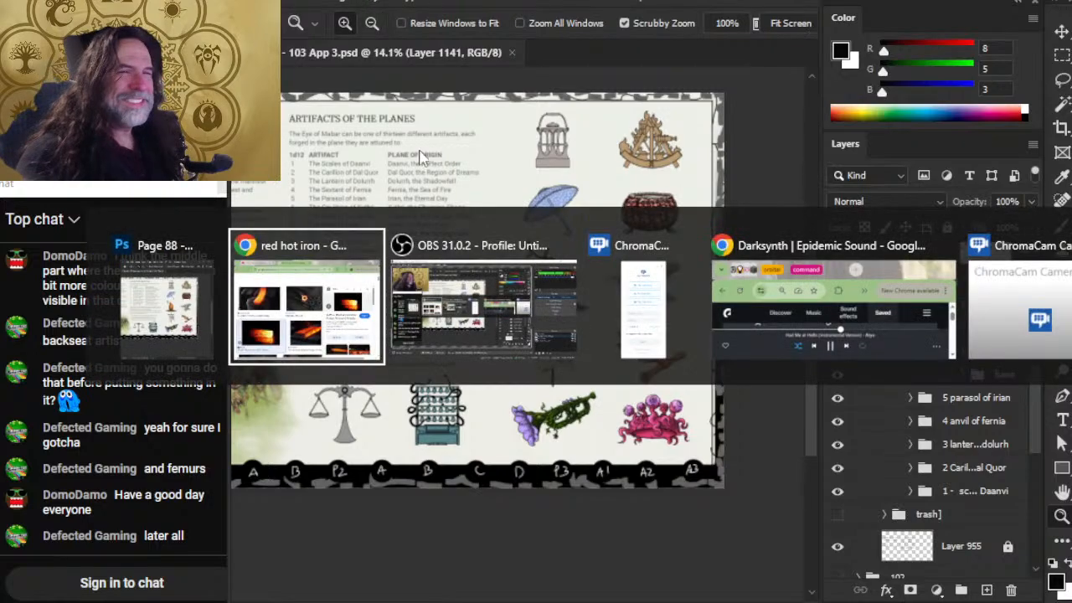